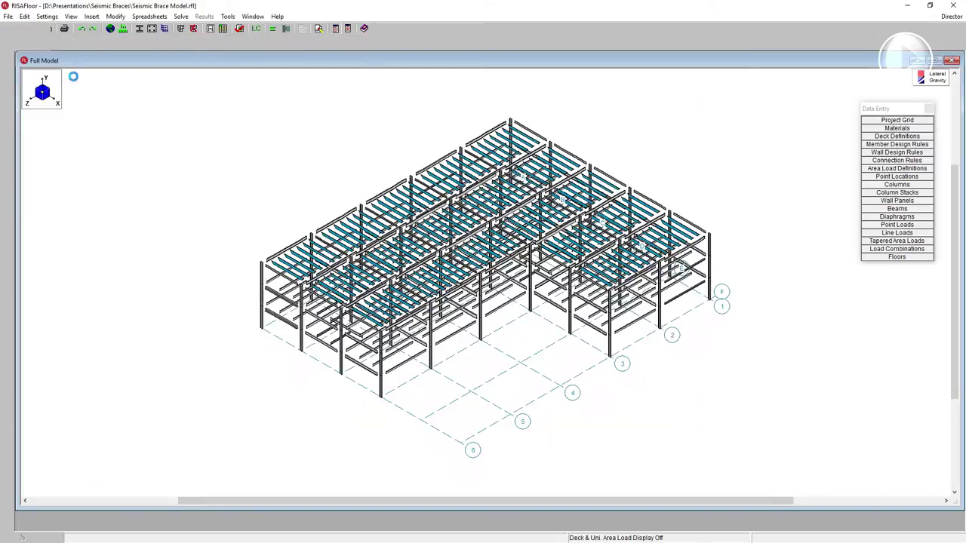
# Display the Roof floor plan and solve the gravity model
pyautogui.scroll(1, 639, 198)
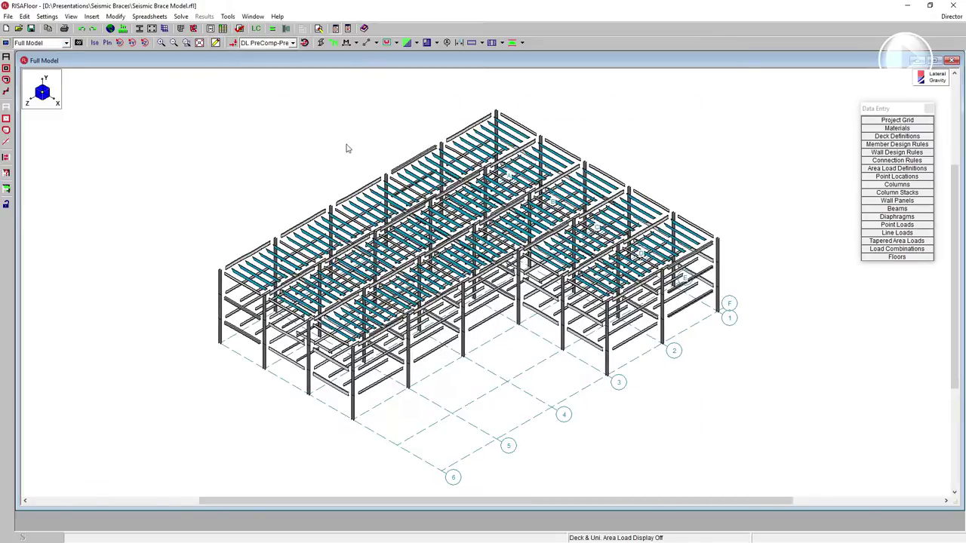
pyautogui.click(66, 42)
pyautogui.click(38, 70)
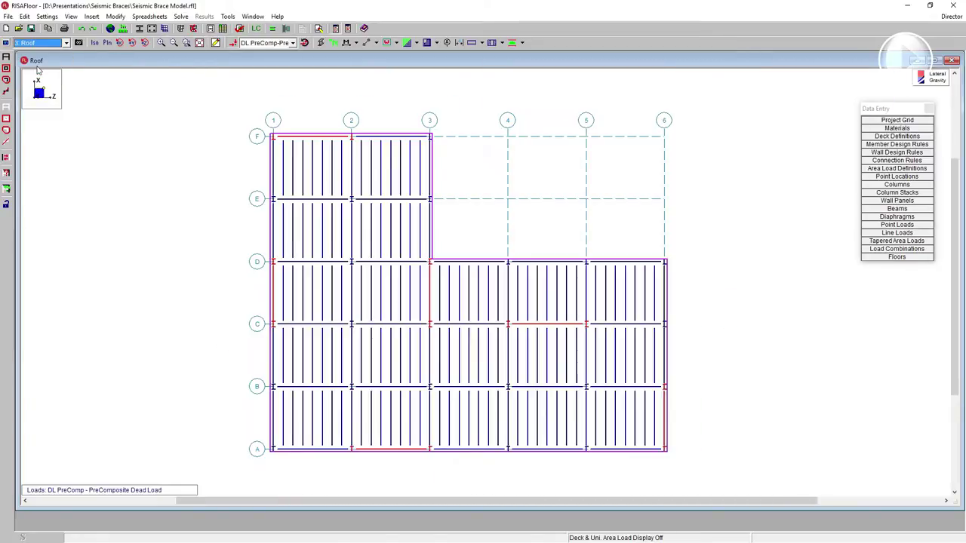
pyautogui.scroll(1, 555, 221)
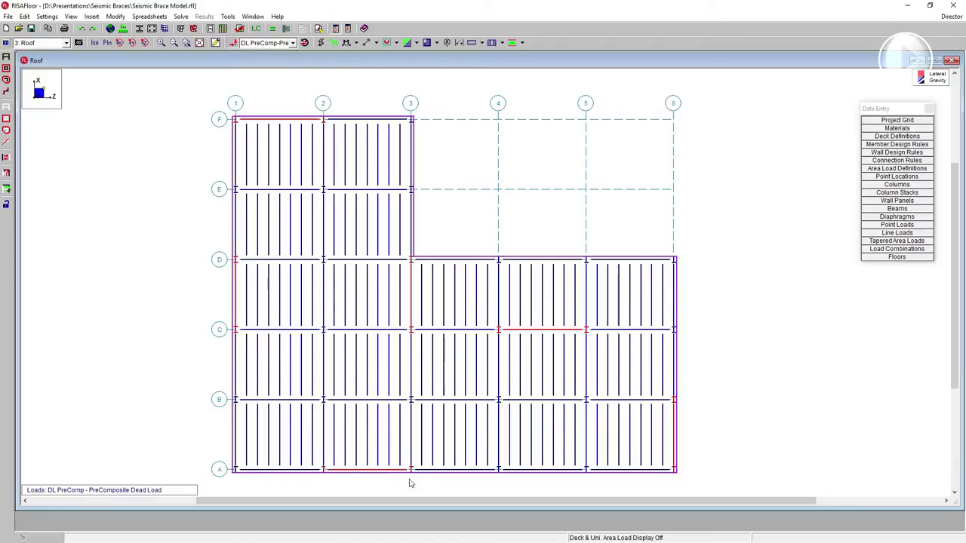
pyautogui.click(272, 29)
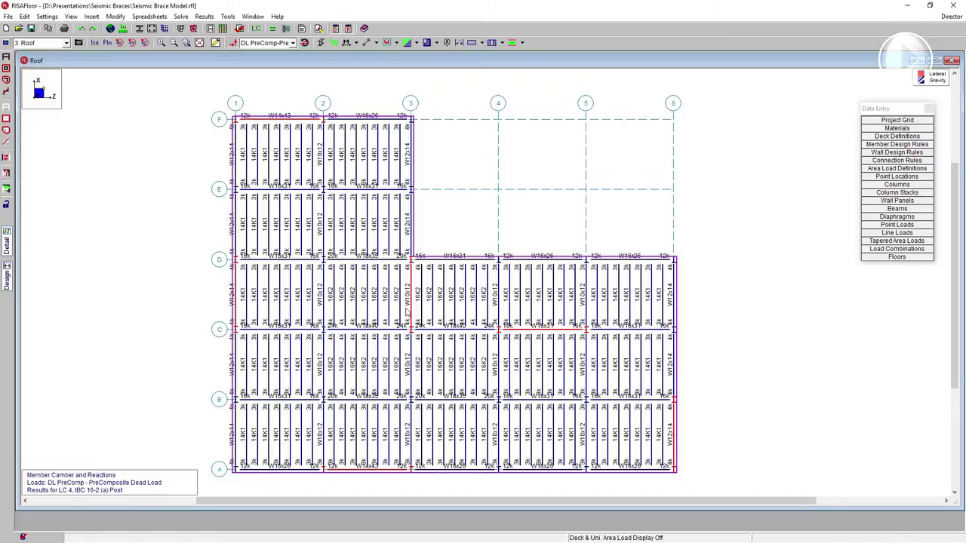
pyautogui.scroll(2, 368, 220)
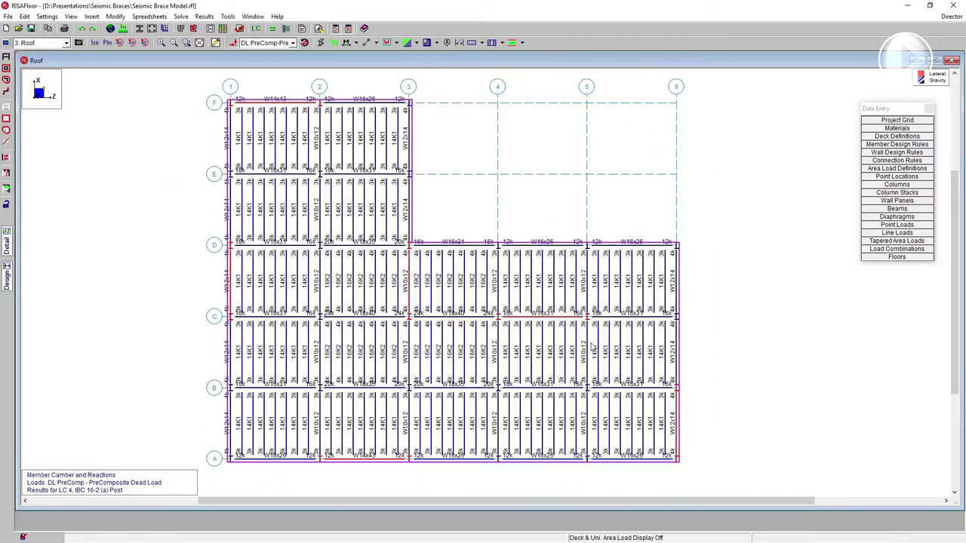
# Review the gravity design results on the Third Floor plan and the Second Floor plan
pyautogui.click(65, 43)
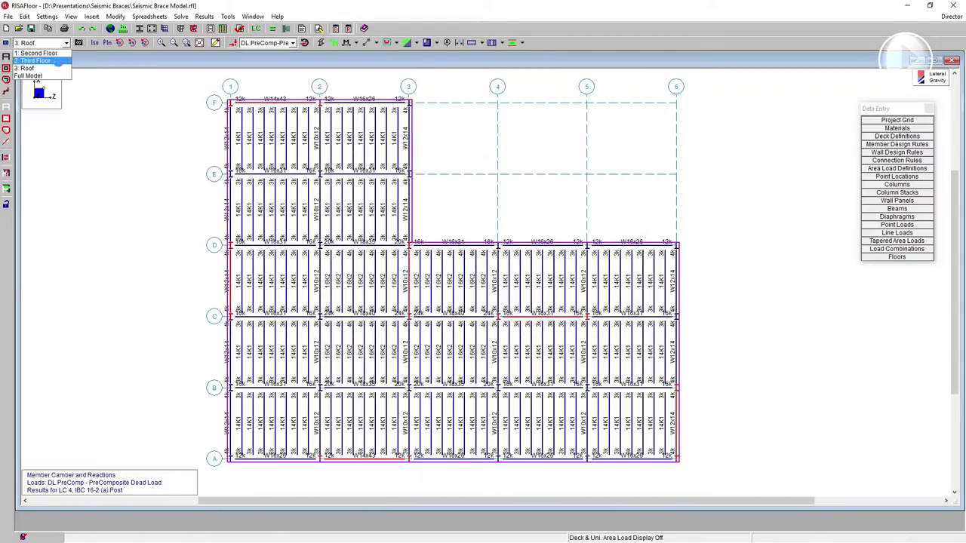
pyautogui.click(34, 60)
pyautogui.press('Down')
pyautogui.press('Up')
pyautogui.press('Up')
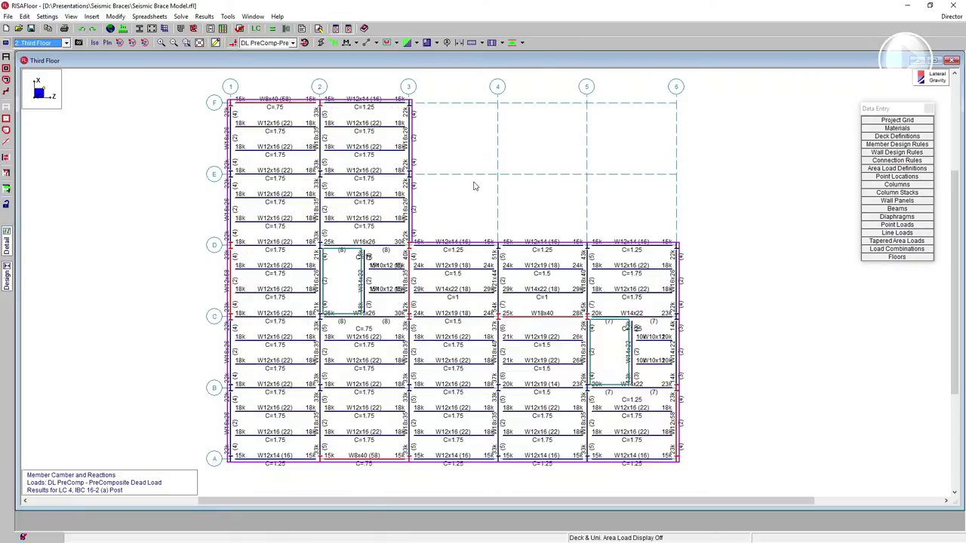
pyautogui.scroll(-1, 468, 190)
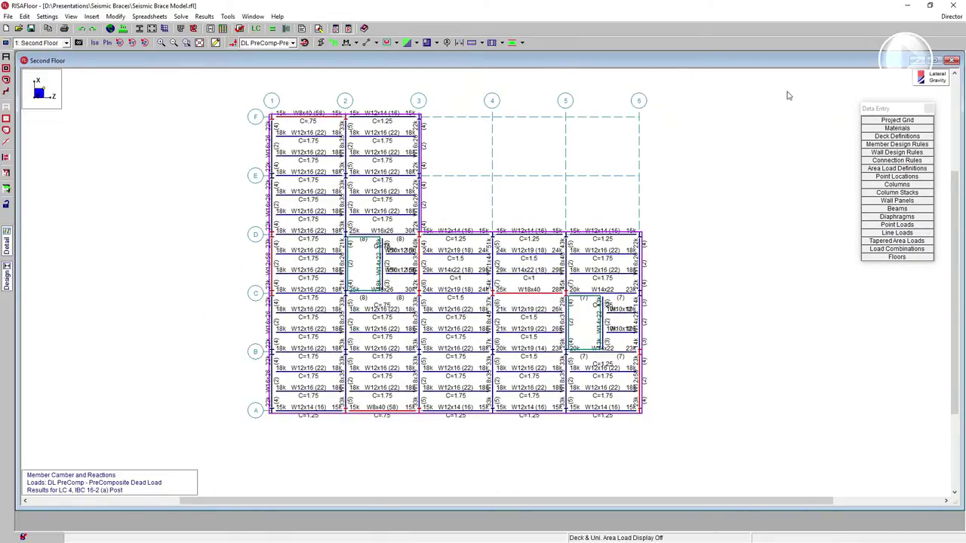
# Switch to RISA-3D and calculate the ASCE 7-10 seismic loads, accepting the seismic and global model settings
pyautogui.click(952, 16)
pyautogui.click(933, 30)
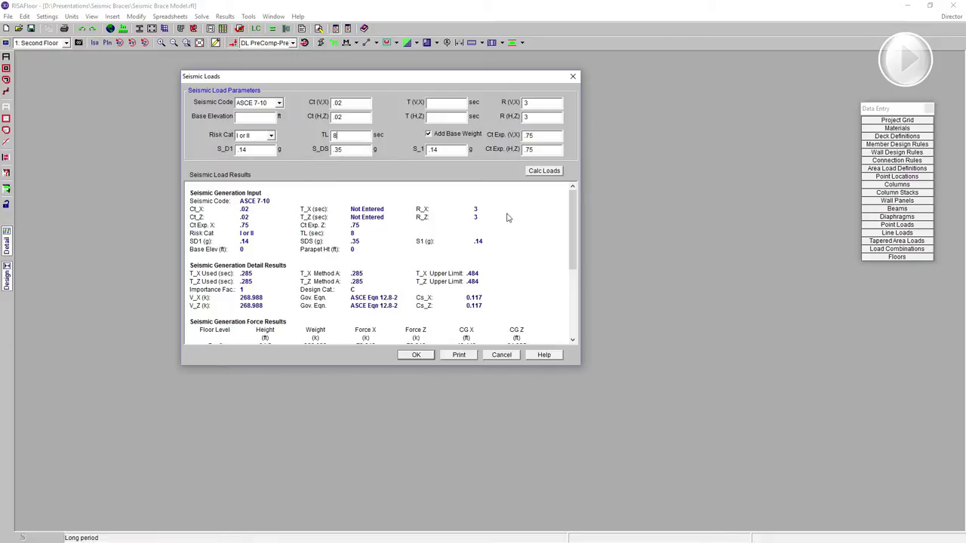
pyautogui.click(535, 172)
pyautogui.moveTo(573, 248); pyautogui.dragTo(570, 311)
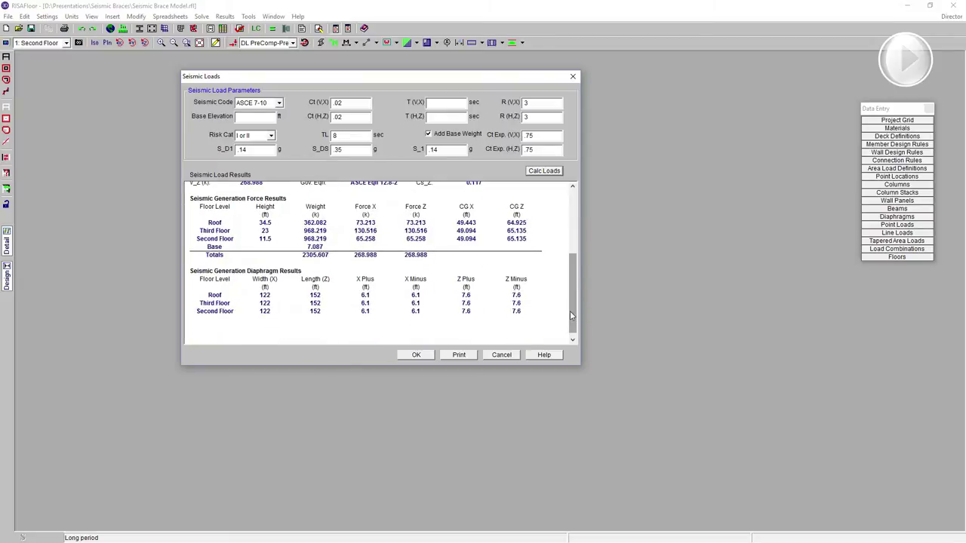
pyautogui.click(413, 356)
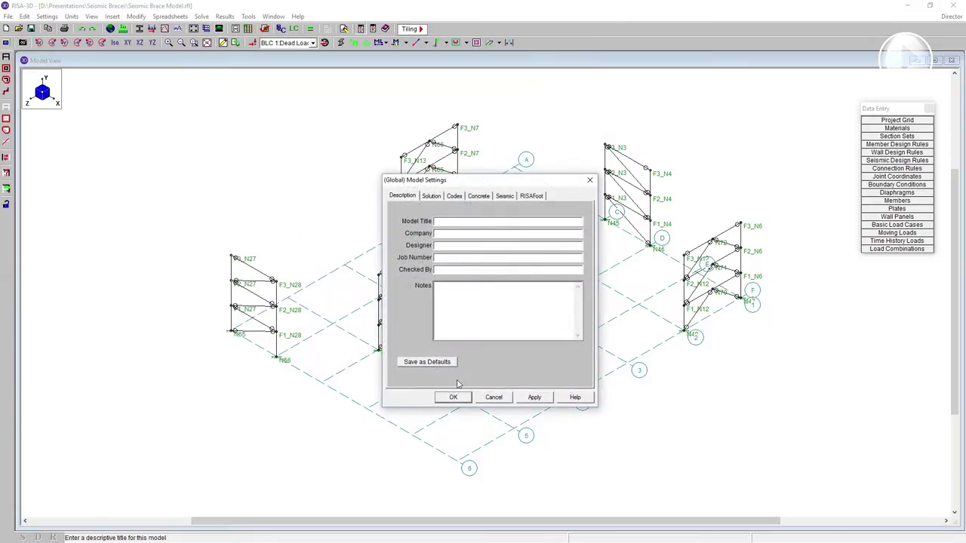
pyautogui.click(452, 397)
# Switch the lateral frames from wireframe to rendered display
pyautogui.scroll(-2, 535, 175)
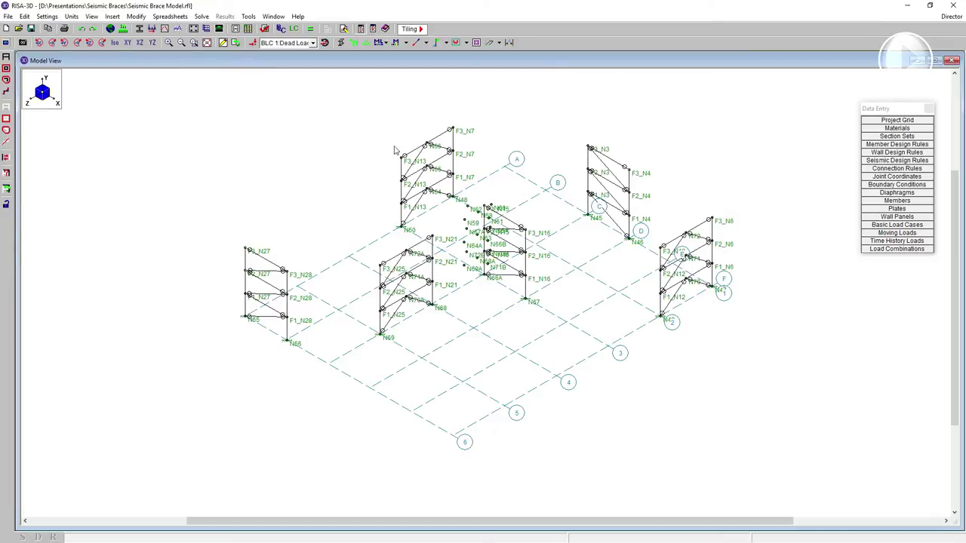
pyautogui.scroll(2, 538, 158)
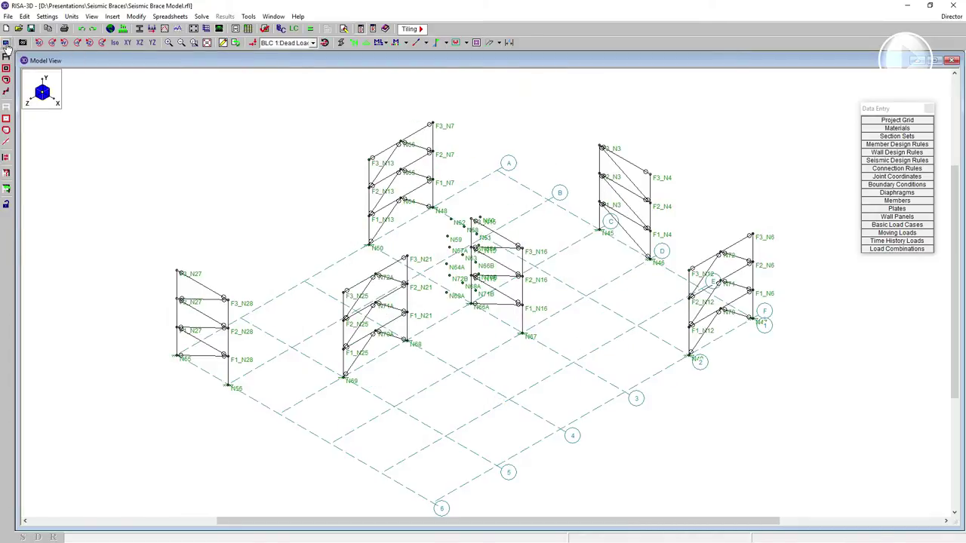
pyautogui.click(6, 42)
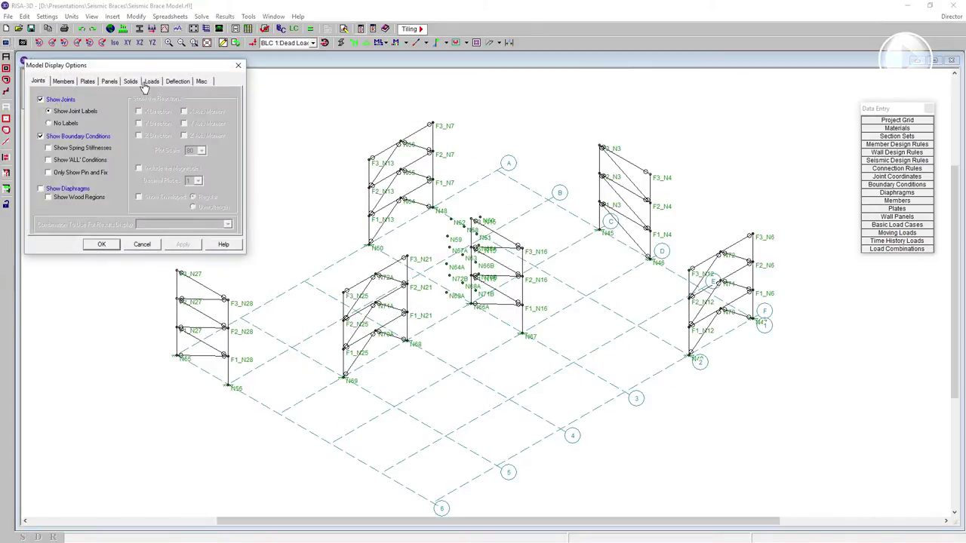
pyautogui.click(238, 65)
pyautogui.click(342, 43)
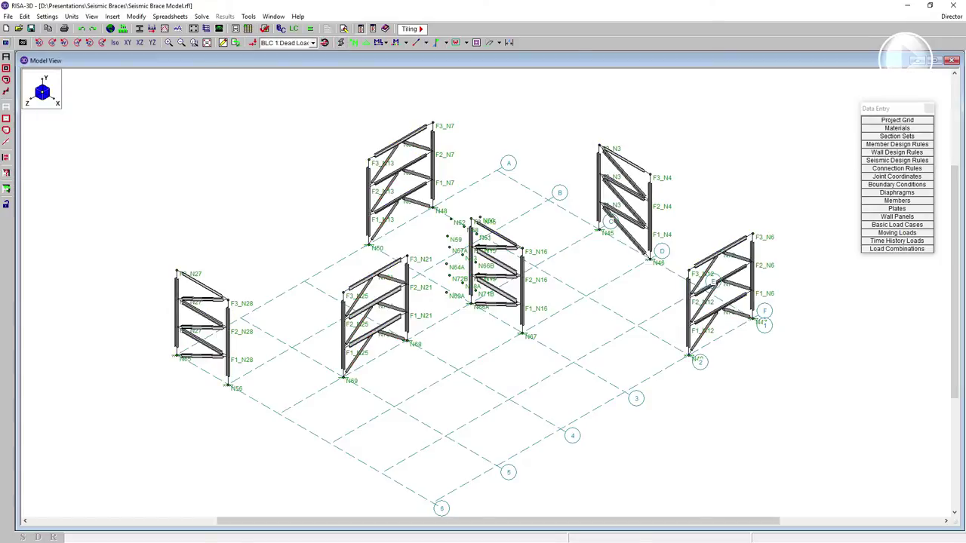
# Show the RISAFloor gravity elements together with the rendered lateral frames
pyautogui.click(6, 42)
pyautogui.click(201, 81)
pyautogui.click(138, 133)
pyautogui.click(183, 243)
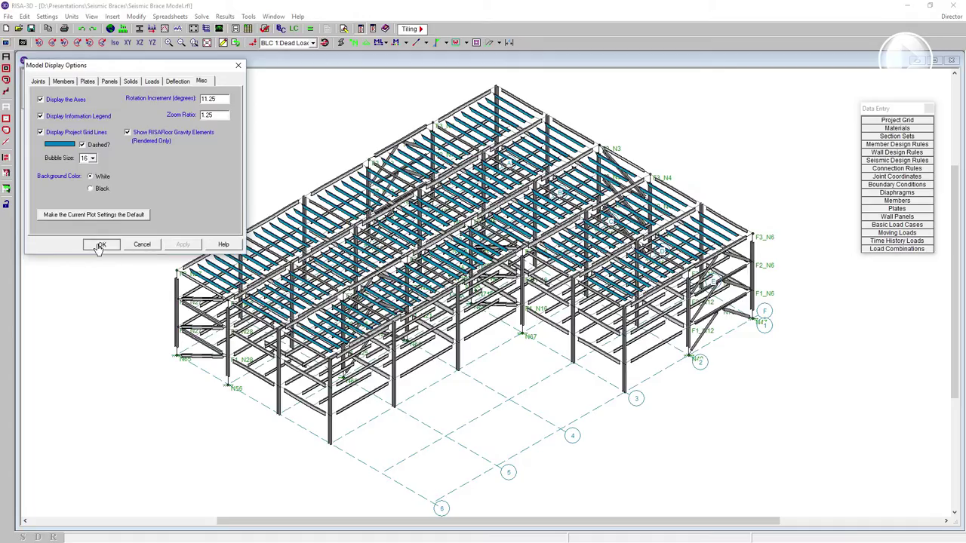
pyautogui.click(100, 245)
# Hide the RISAFloor gravity elements so only the lateral frames are displayed
pyautogui.click(6, 43)
pyautogui.click(137, 133)
pyautogui.click(101, 245)
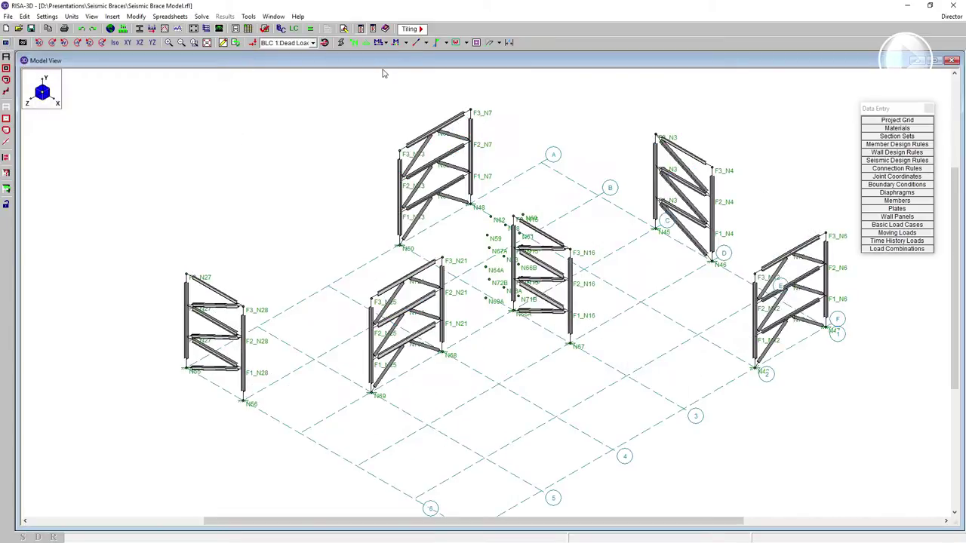
# Show the diaphragm outlines in the model view, hide them again and inspect the braced frames
pyautogui.click(476, 44)
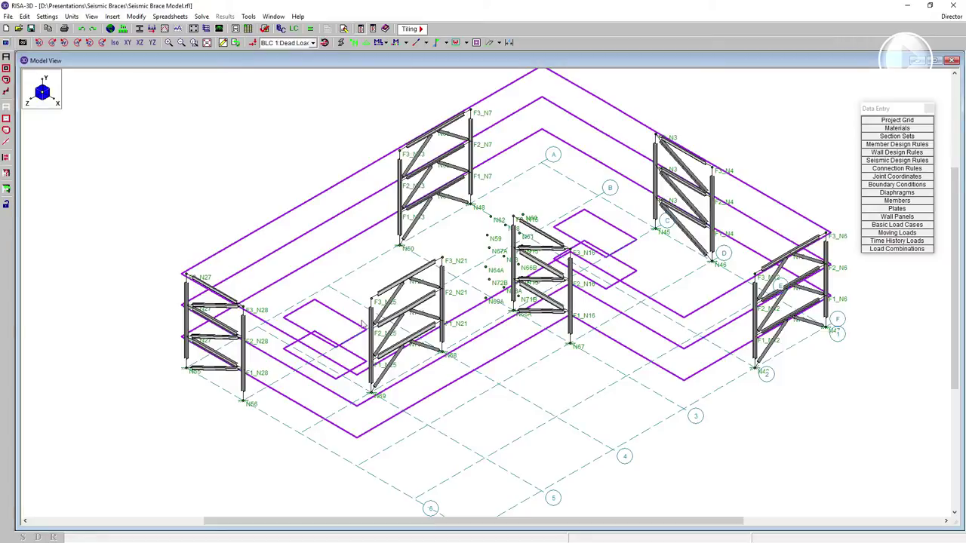
pyautogui.click(476, 43)
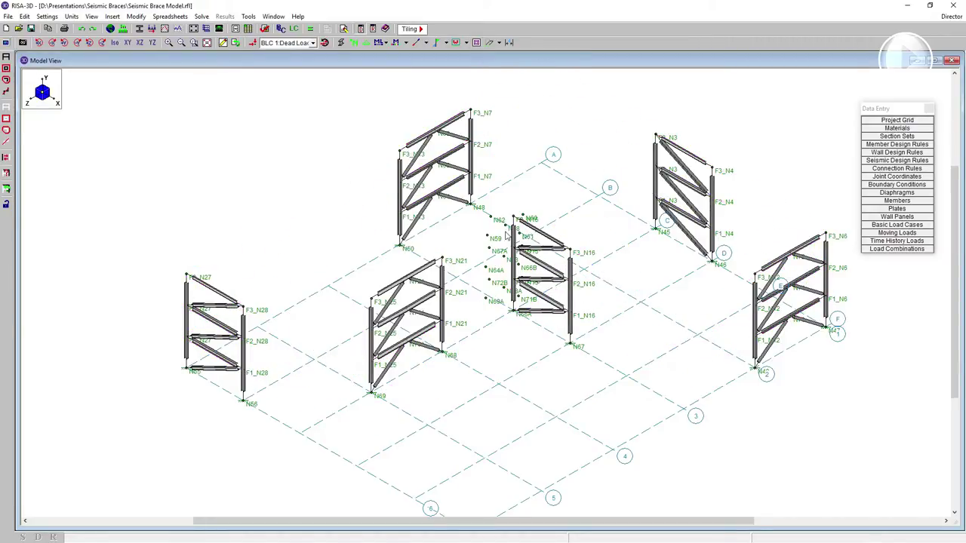
pyautogui.moveTo(492, 193); pyautogui.dragTo(455, 197, button='middle')
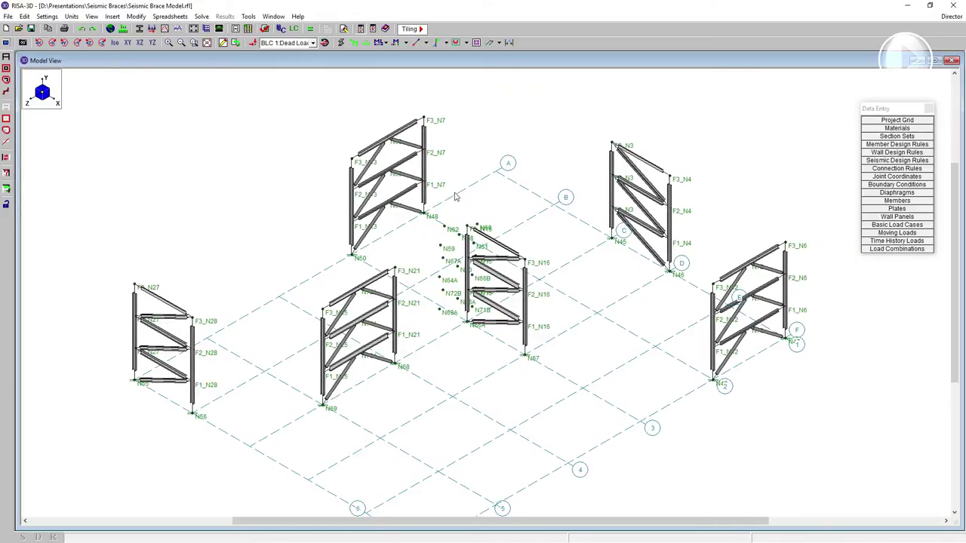
pyautogui.scroll(1, 445, 139)
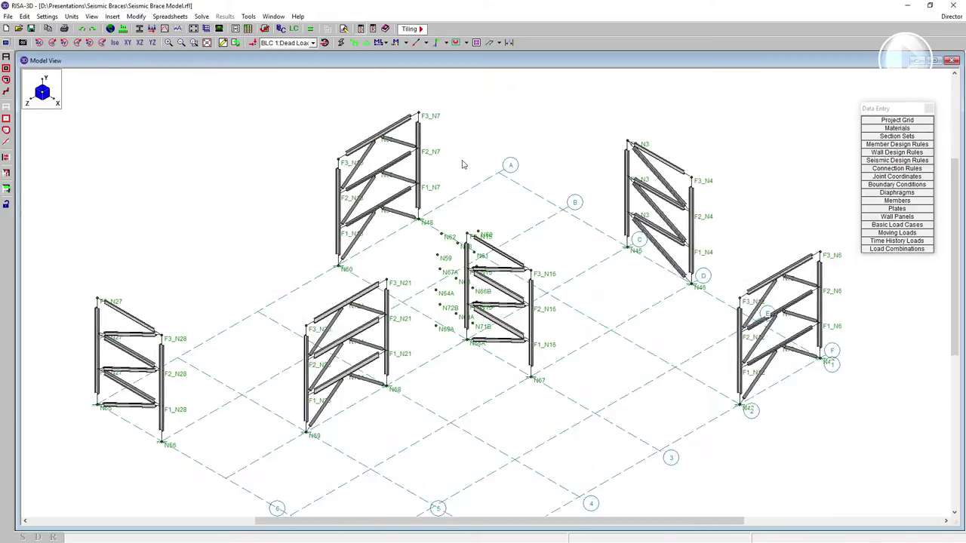
pyautogui.scroll(1, 460, 126)
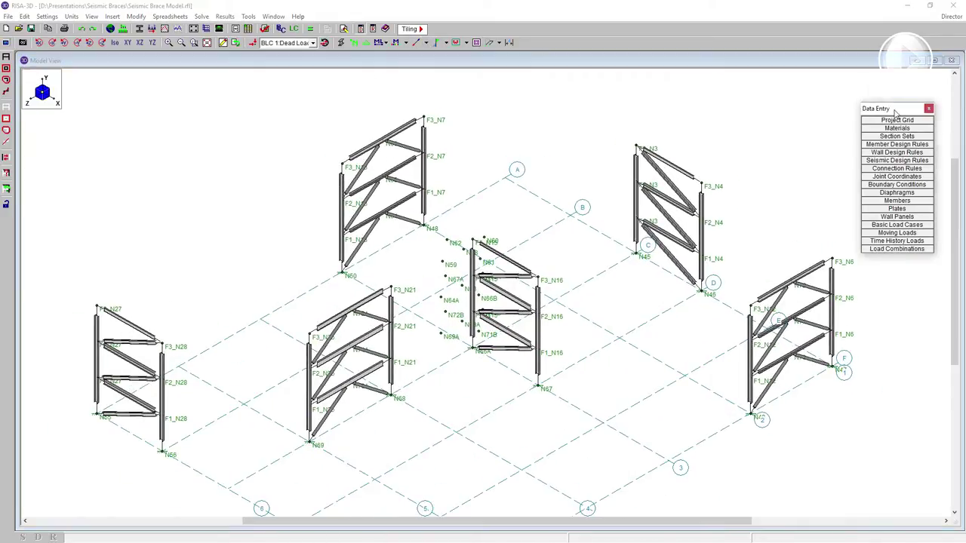
# Examine the Diagonal Brace and Chevron Brace entries in the hot rolled connection rules, closing the spreadsheet when done
pyautogui.click(894, 150)
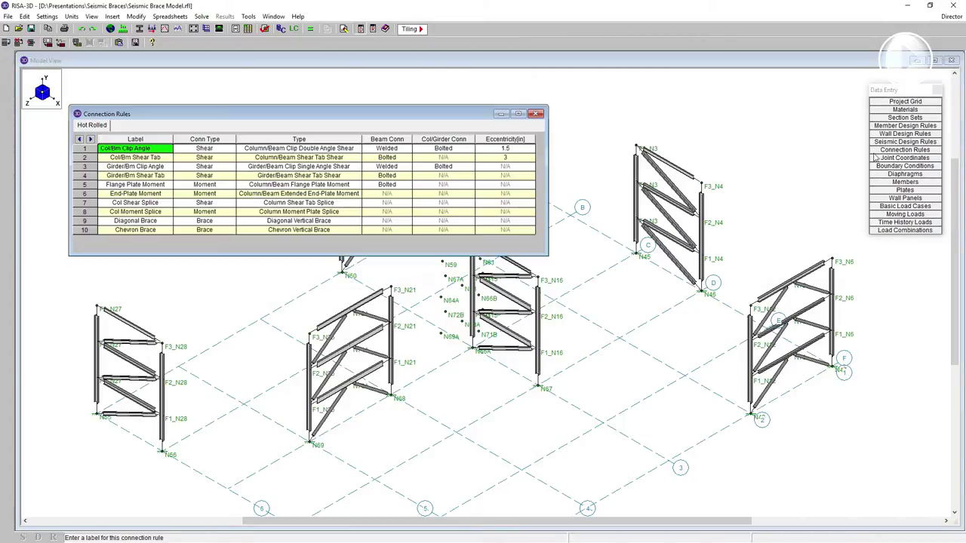
pyautogui.moveTo(454, 114); pyautogui.dragTo(583, 118)
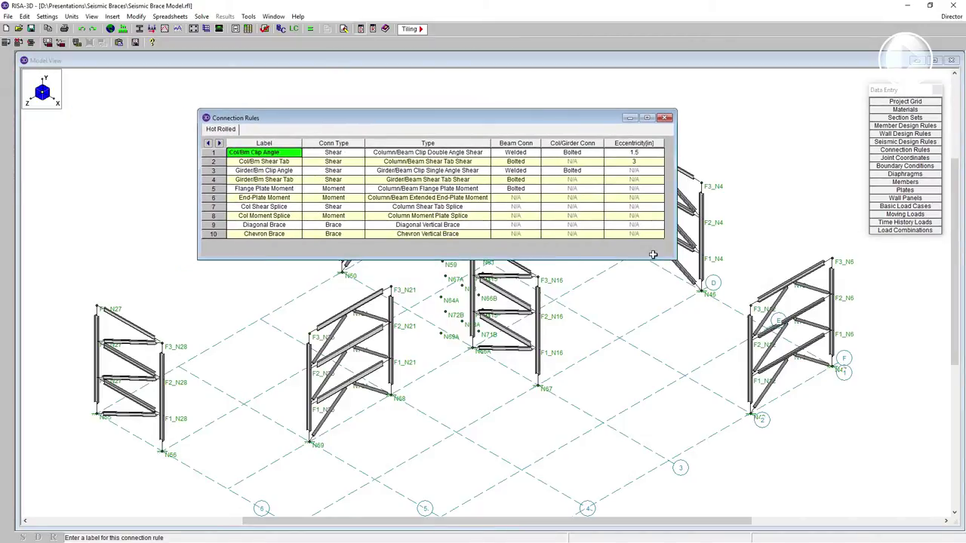
pyautogui.moveTo(655, 255); pyautogui.dragTo(652, 245)
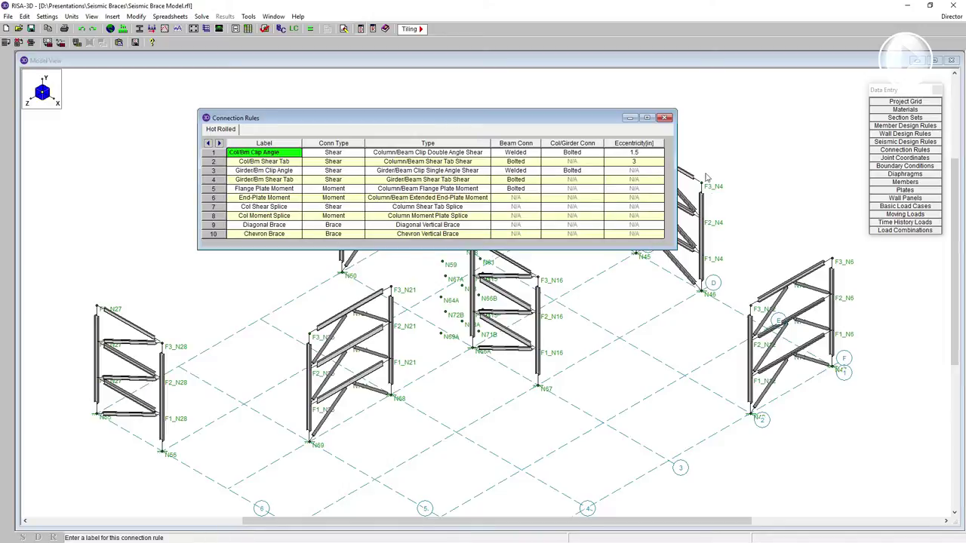
pyautogui.click(268, 225)
pyautogui.click(266, 234)
pyautogui.click(270, 225)
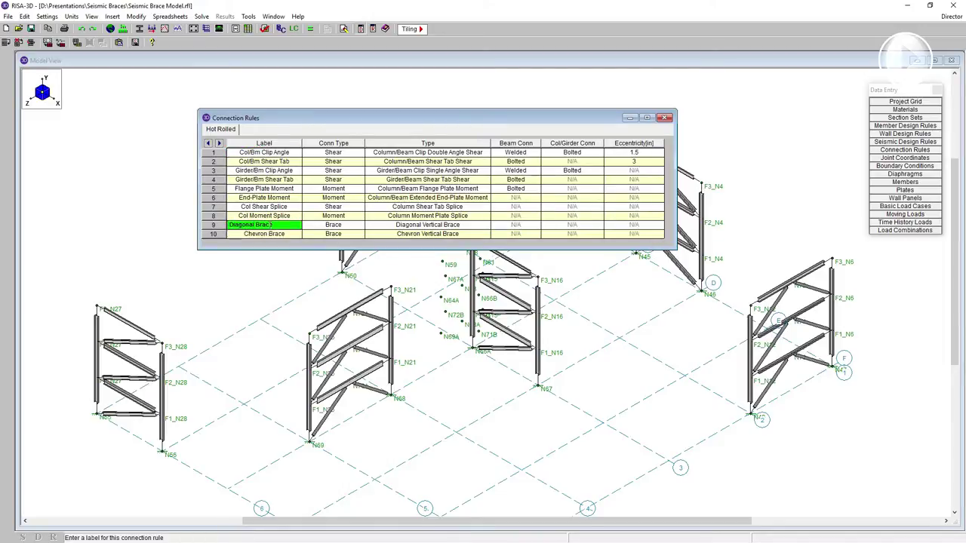
pyautogui.click(273, 235)
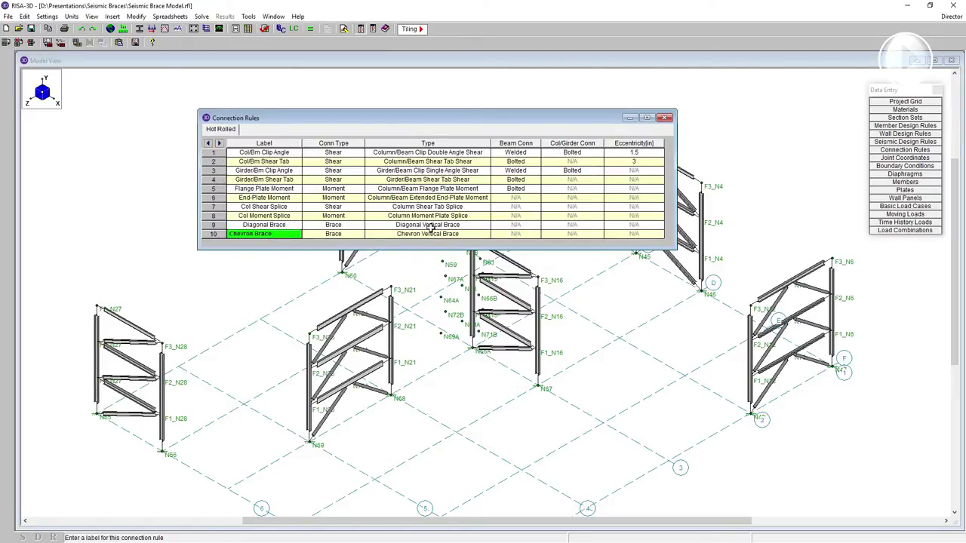
pyautogui.click(664, 117)
# Display the members by their assigned connection rule at the member ends
pyautogui.click(414, 43)
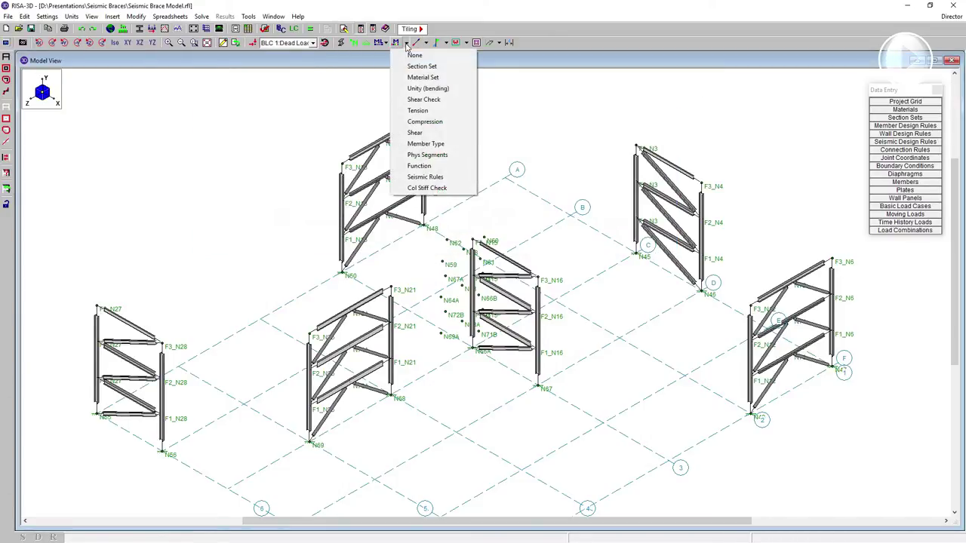
pyautogui.click(430, 43)
pyautogui.click(430, 43)
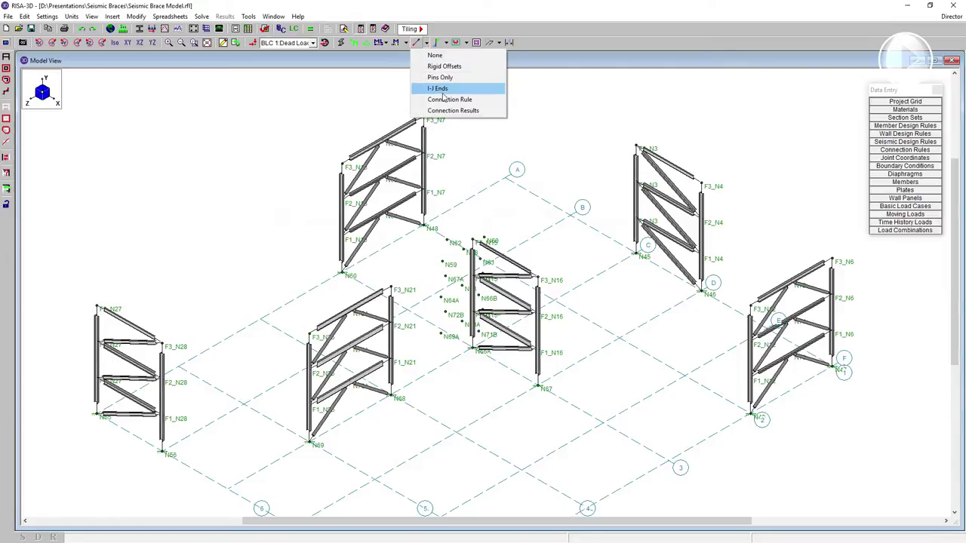
pyautogui.click(445, 101)
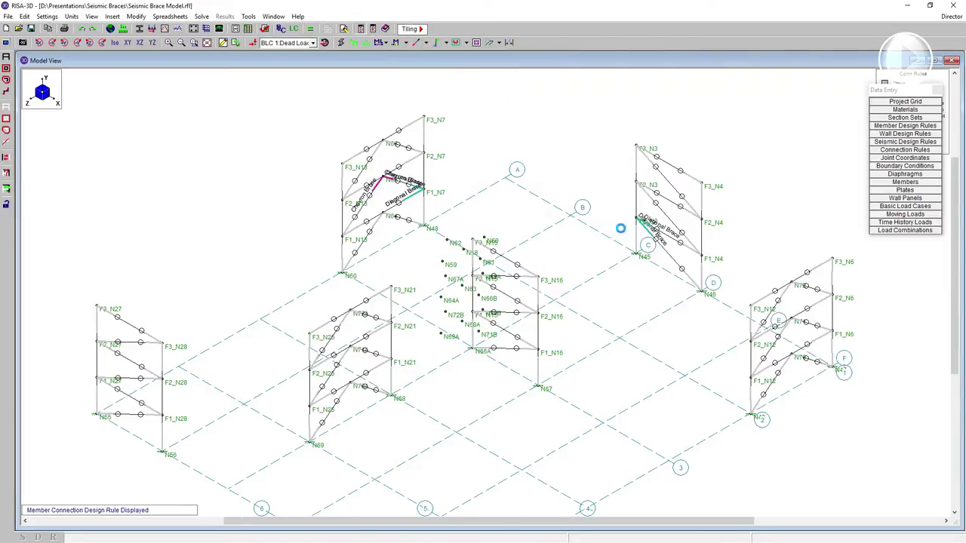
# Examine the Chevron Brace and Diagonal Brace connection assignments on the frames near joints F1_N7 and F1_N4
pyautogui.scroll(1, 620, 228)
pyautogui.scroll(1, 445, 173)
pyautogui.scroll(3, 378, 193)
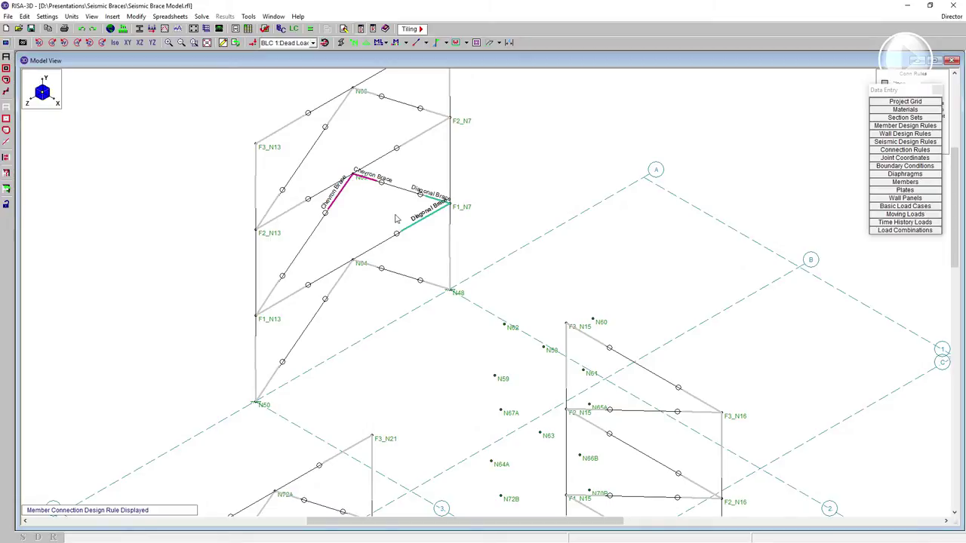
pyautogui.scroll(-3, 441, 172)
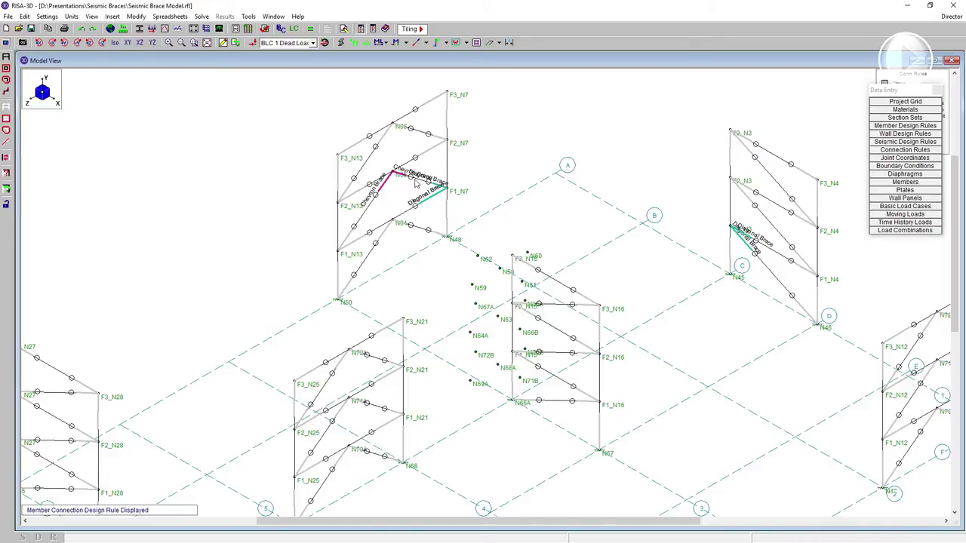
pyautogui.scroll(3, 426, 182)
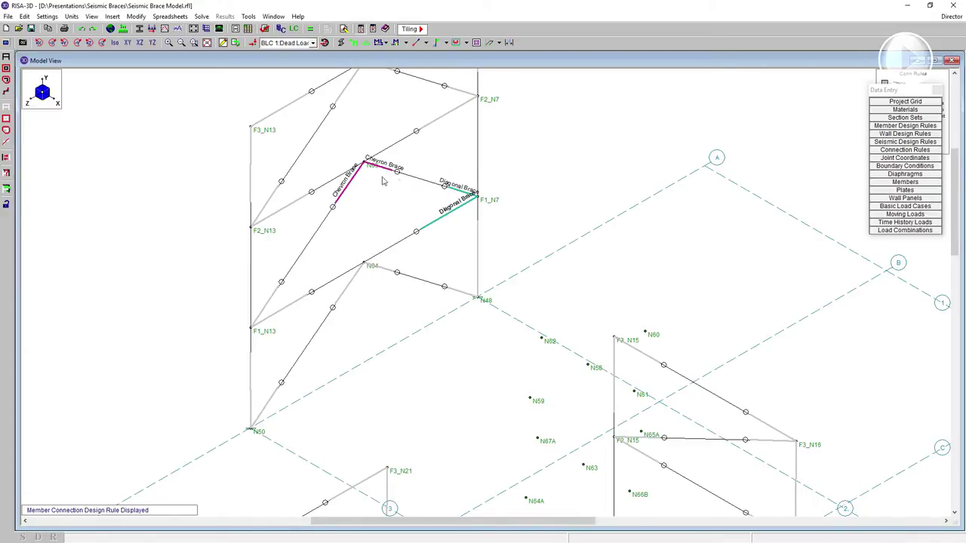
pyautogui.scroll(-3, 383, 179)
pyautogui.scroll(2, 808, 276)
pyautogui.scroll(2, 807, 276)
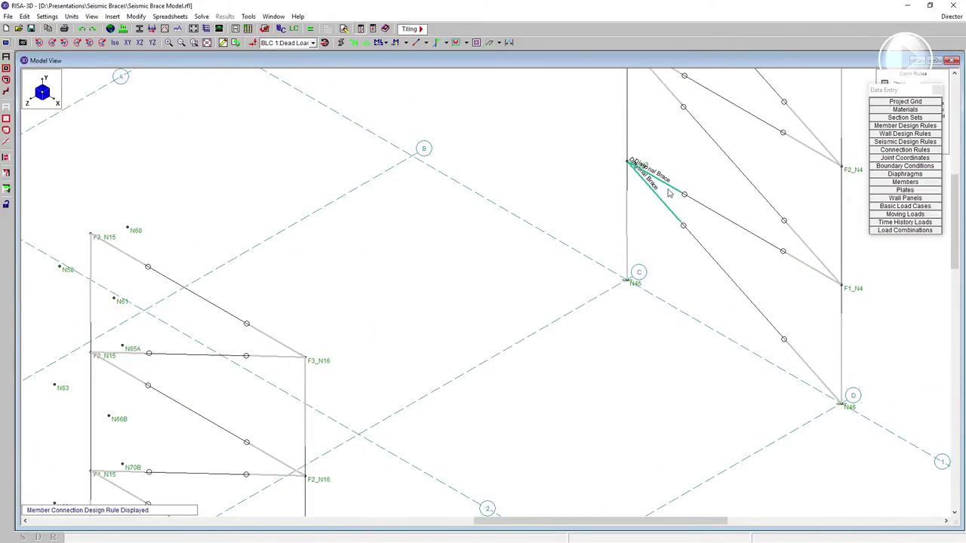
# Return the model view to rendered members
pyautogui.click(341, 43)
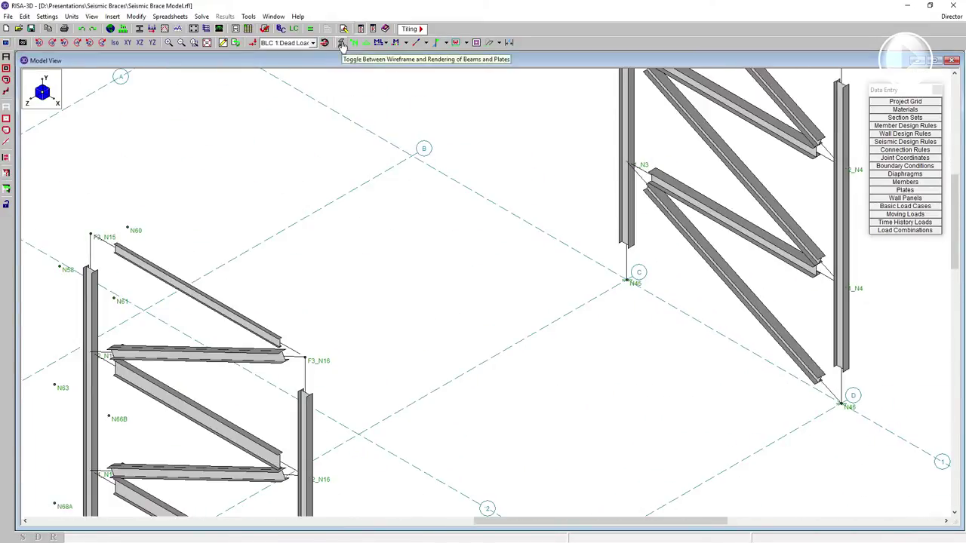
# Examine the rendered diagonal-braced and chevron-braced frames around joints N46, F1_N7 and F3_N13
pyautogui.scroll(-3, 816, 312)
pyautogui.scroll(3, 810, 311)
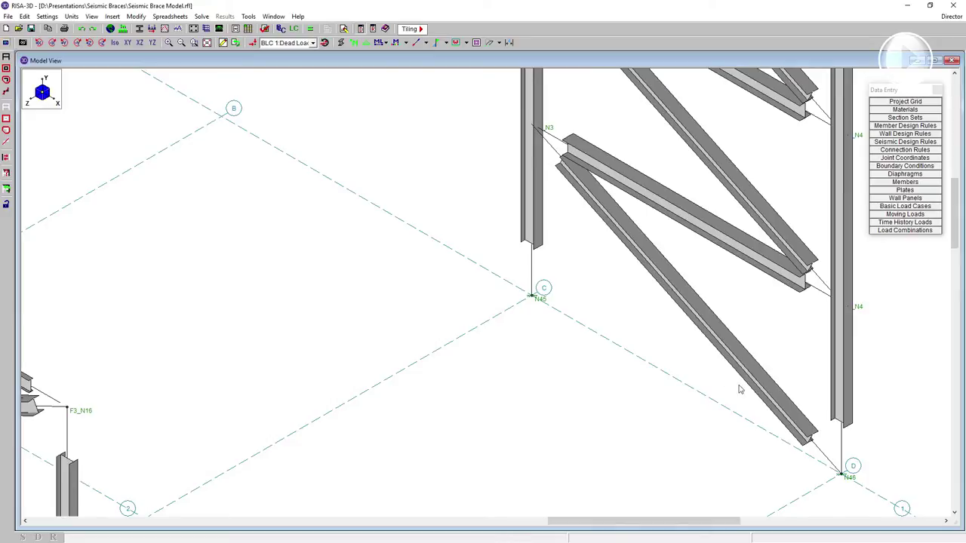
pyautogui.scroll(-4, 780, 302)
pyautogui.scroll(3, 318, 204)
pyautogui.scroll(5, 318, 204)
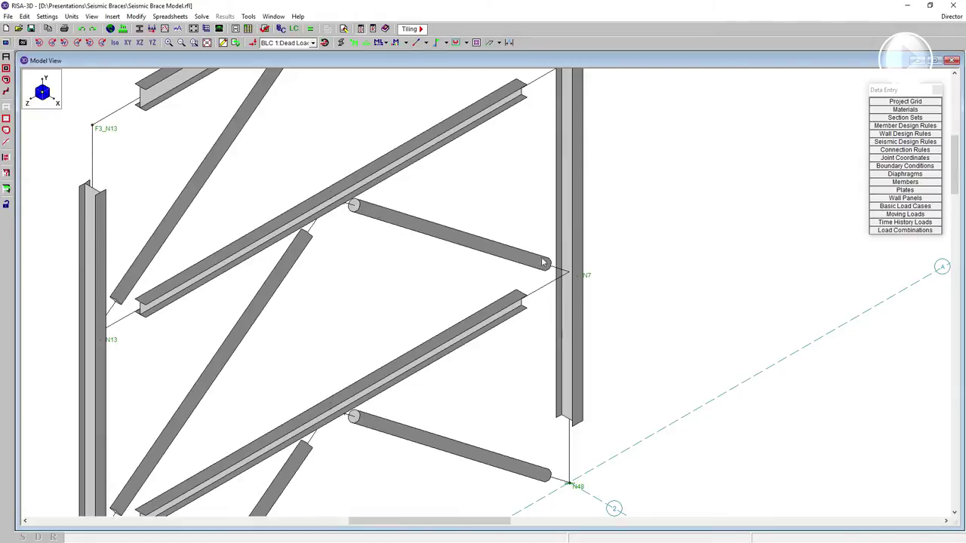
pyautogui.scroll(-4, 542, 262)
pyautogui.scroll(1, 553, 185)
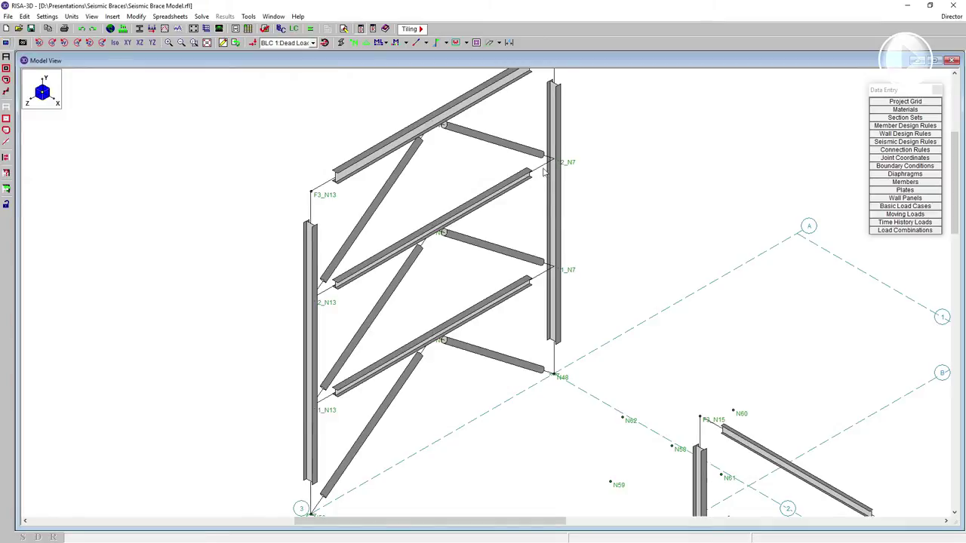
pyautogui.scroll(-2, 581, 179)
pyautogui.scroll(3, 560, 176)
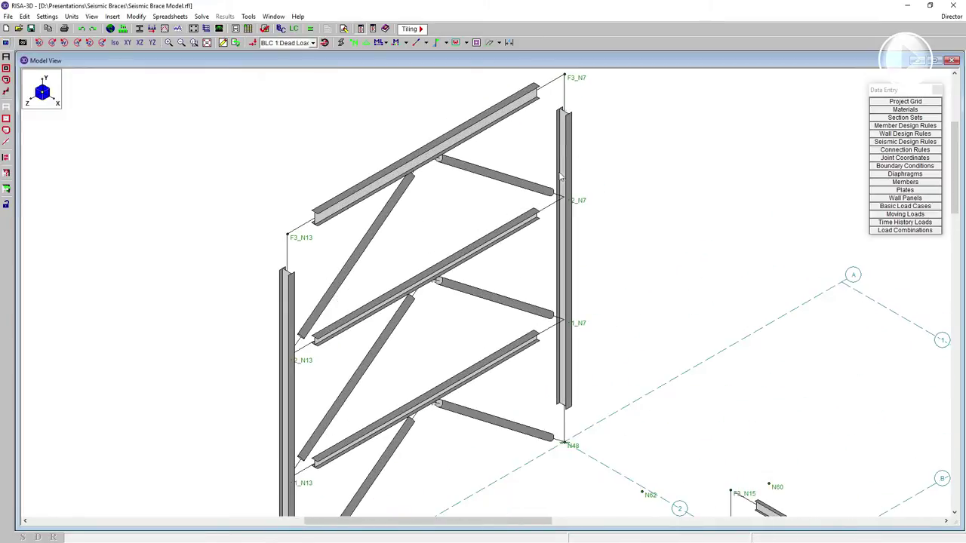
pyautogui.scroll(1, 550, 243)
# Display the members by their assigned connection rule again across the lateral frames
pyautogui.scroll(-4, 543, 181)
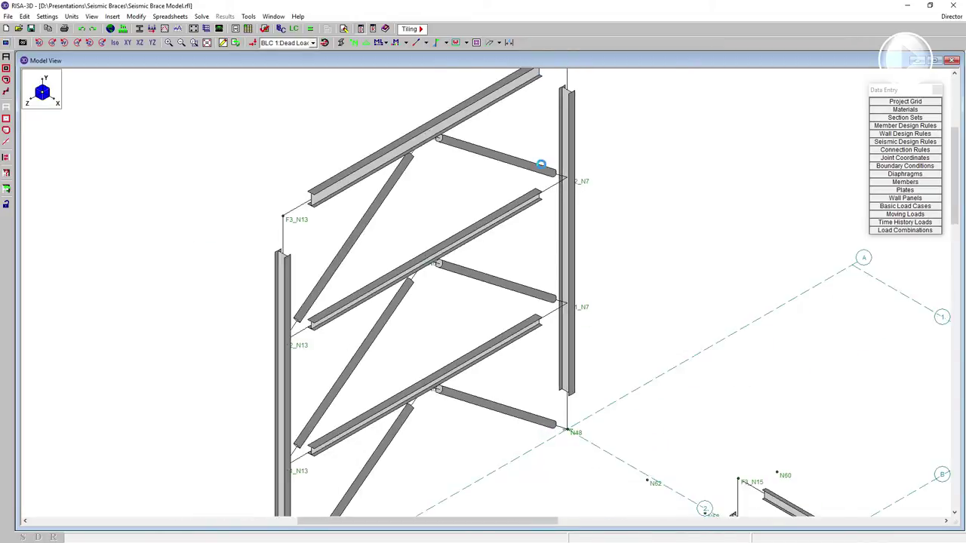
pyautogui.click(440, 43)
pyautogui.click(448, 101)
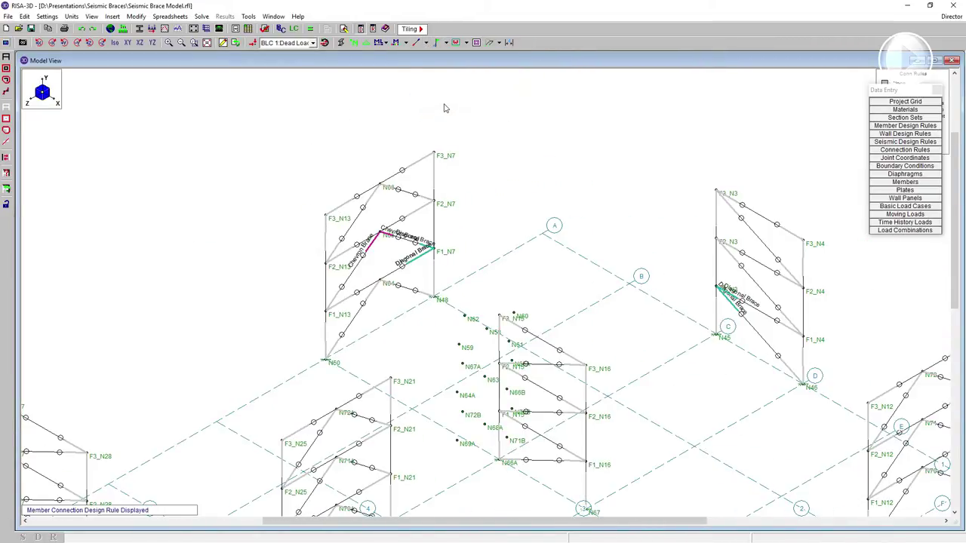
# Review the Seismic Design Rules column in the members' advanced data at full width, and close the spreadsheet
pyautogui.click(898, 182)
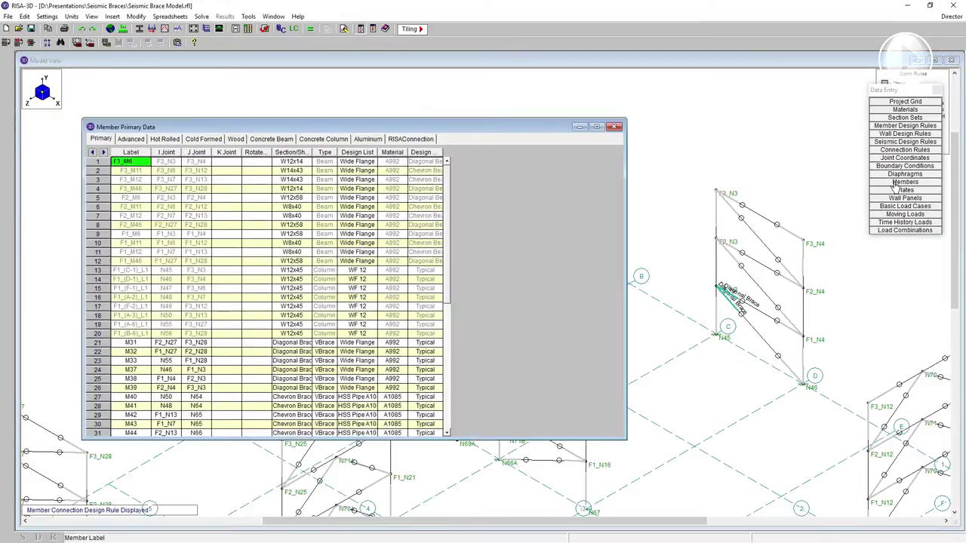
pyautogui.click(133, 140)
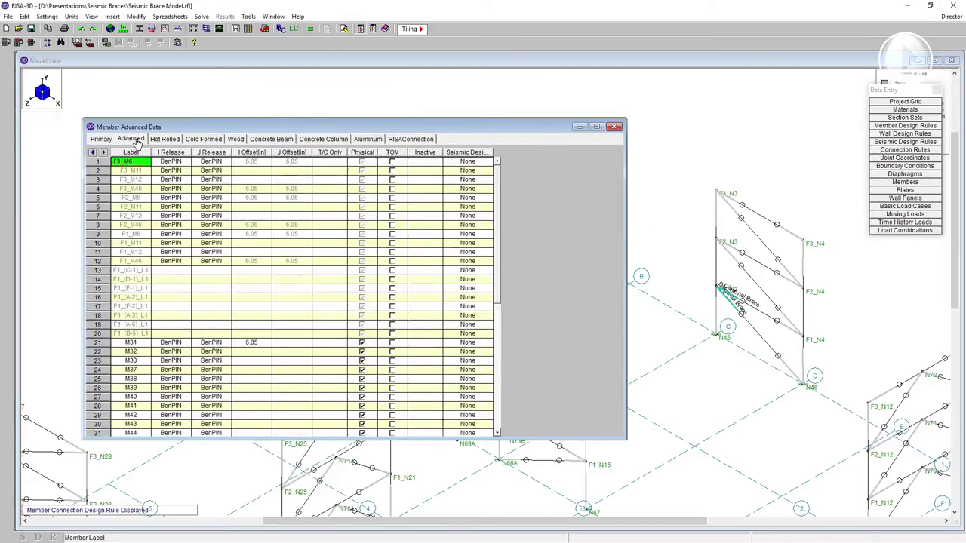
pyautogui.moveTo(492, 152); pyautogui.dragTo(530, 152)
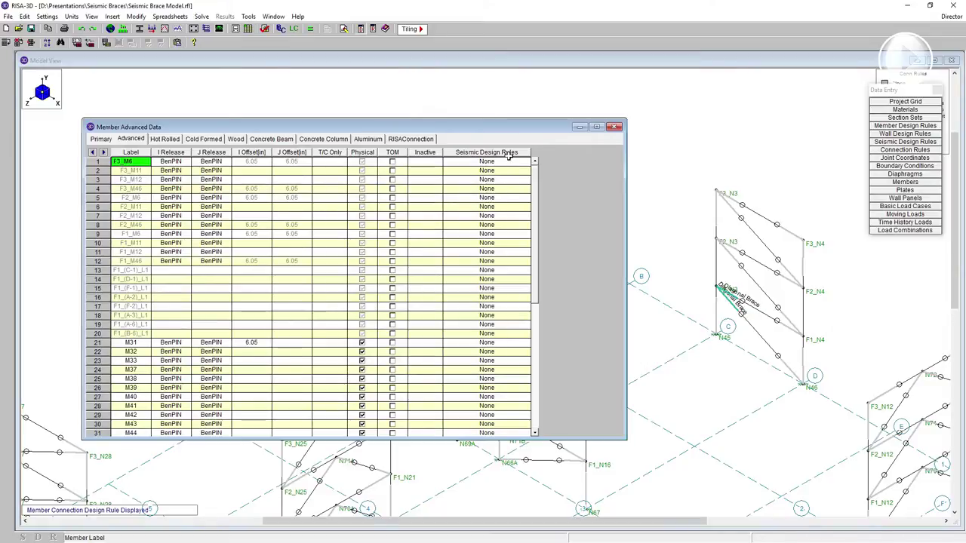
pyautogui.click(615, 128)
pyautogui.scroll(-4, 596, 159)
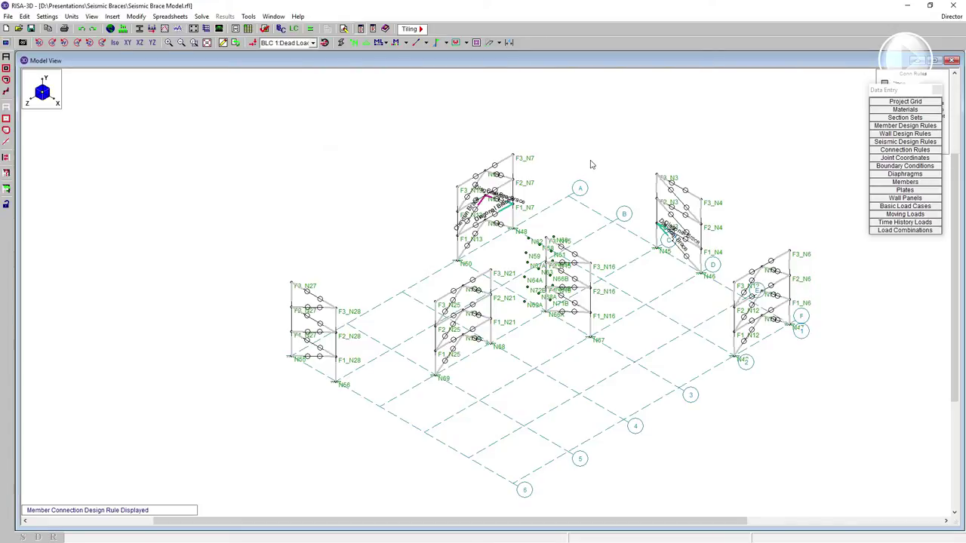
# Solve the checked load combinations as a batch plus envelope and bring the model view back to the front
pyautogui.click(901, 230)
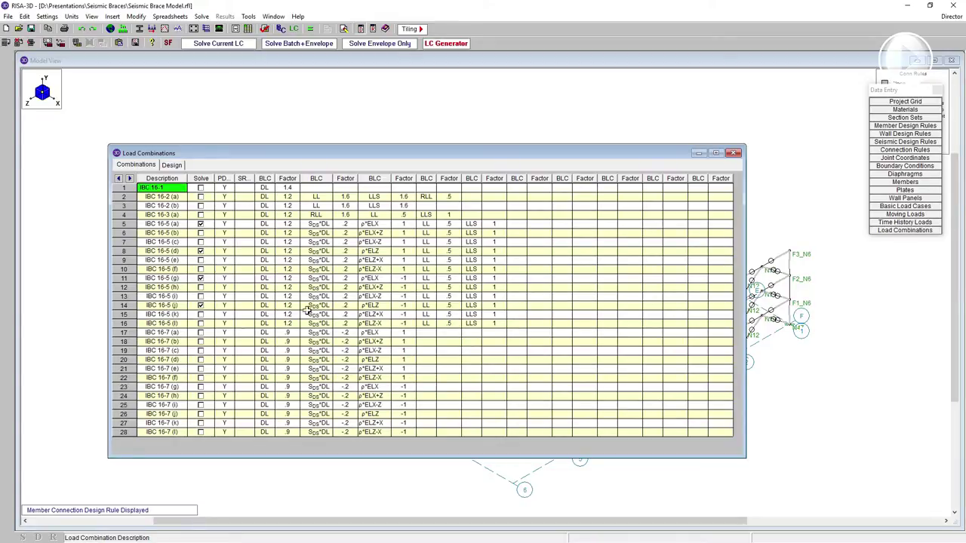
pyautogui.click(295, 45)
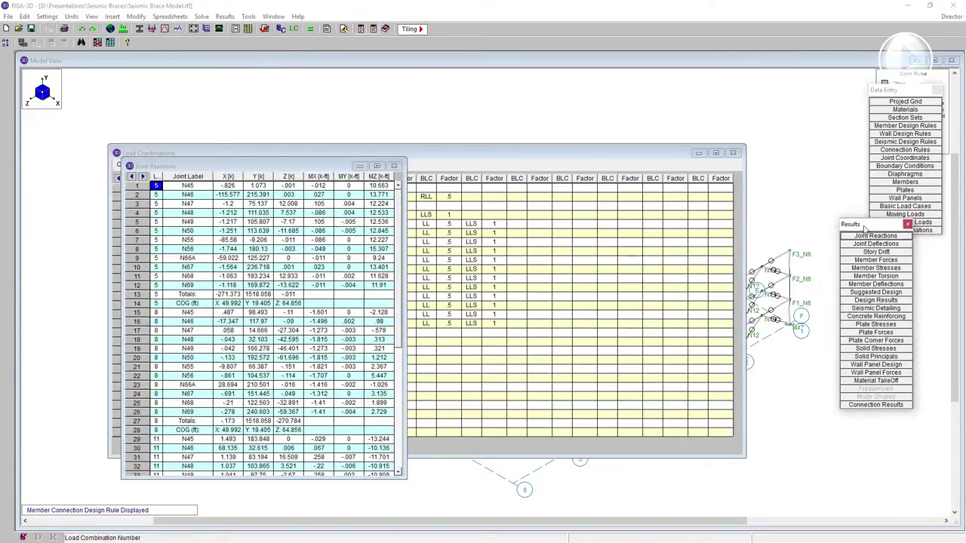
pyautogui.click(483, 129)
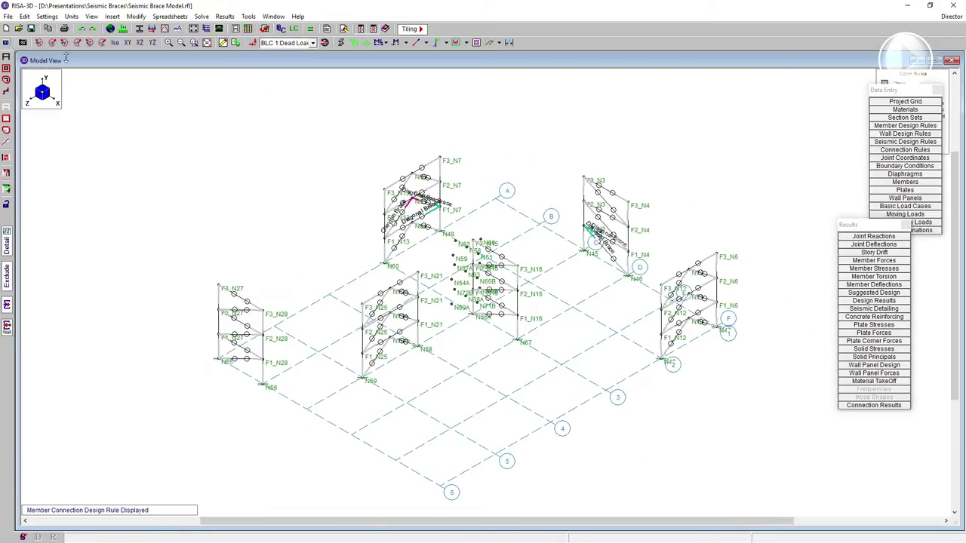
# Color-code and label the members by their bending unity check
pyautogui.click(6, 44)
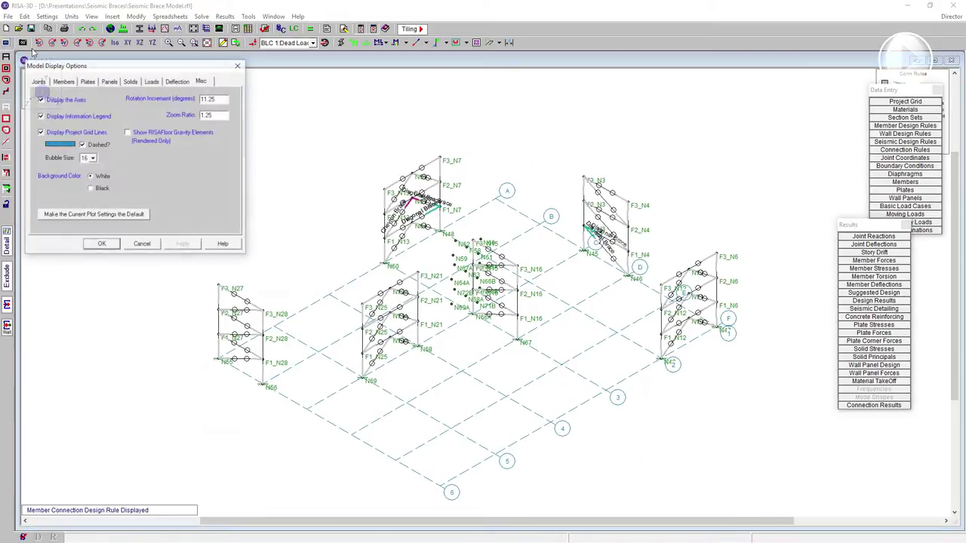
pyautogui.click(246, 54)
pyautogui.click(398, 42)
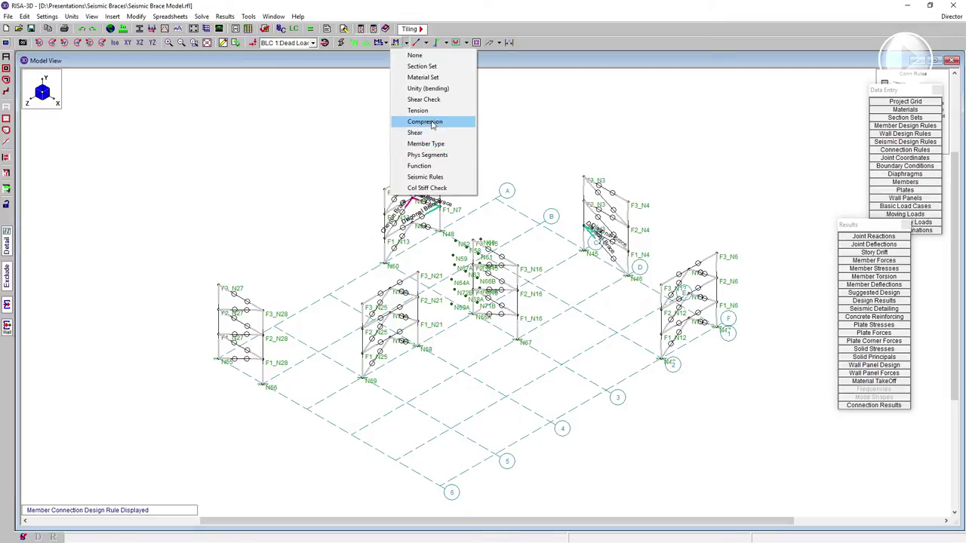
pyautogui.click(434, 91)
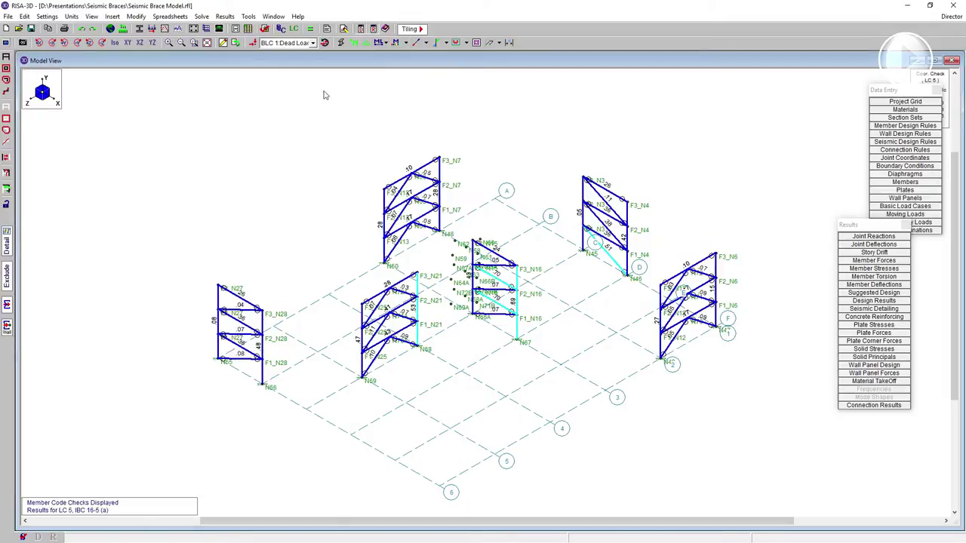
# Switch the member display to envelope results and examine the code checks across the braced frames
pyautogui.click(6, 44)
pyautogui.click(63, 81)
pyautogui.click(153, 220)
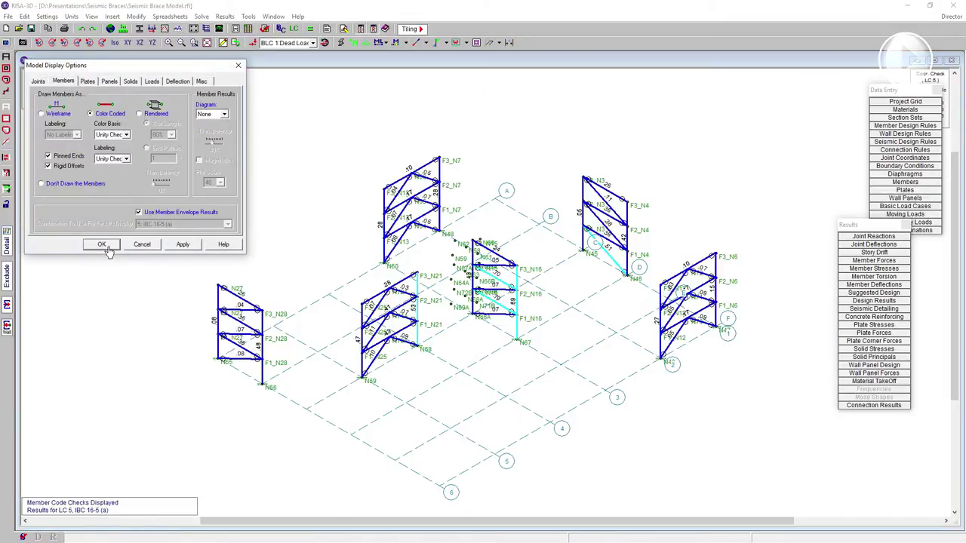
pyautogui.click(101, 243)
pyautogui.scroll(5, 551, 302)
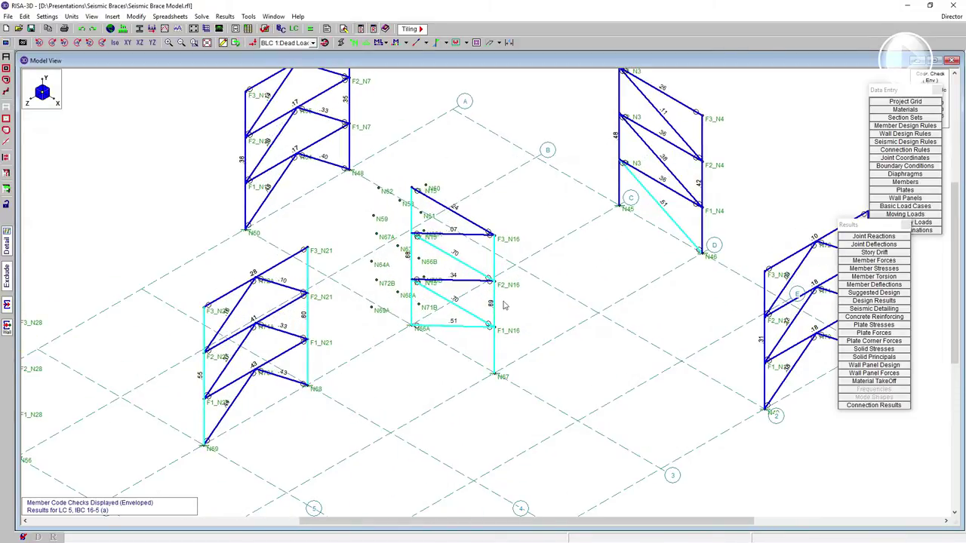
pyautogui.scroll(-2, 489, 306)
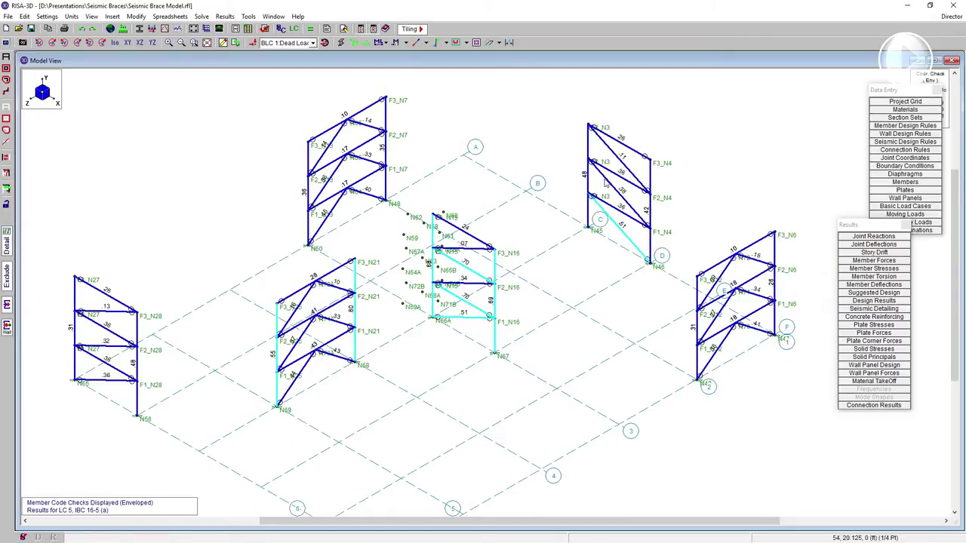
pyautogui.scroll(-2, 686, 189)
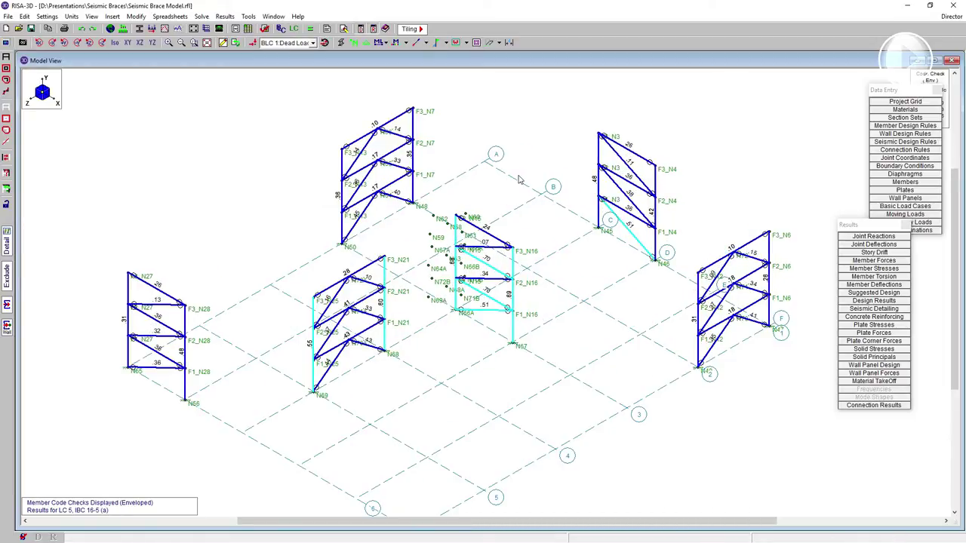
# Send the model to RISAConnection and solve all connections in the project
pyautogui.click(950, 18)
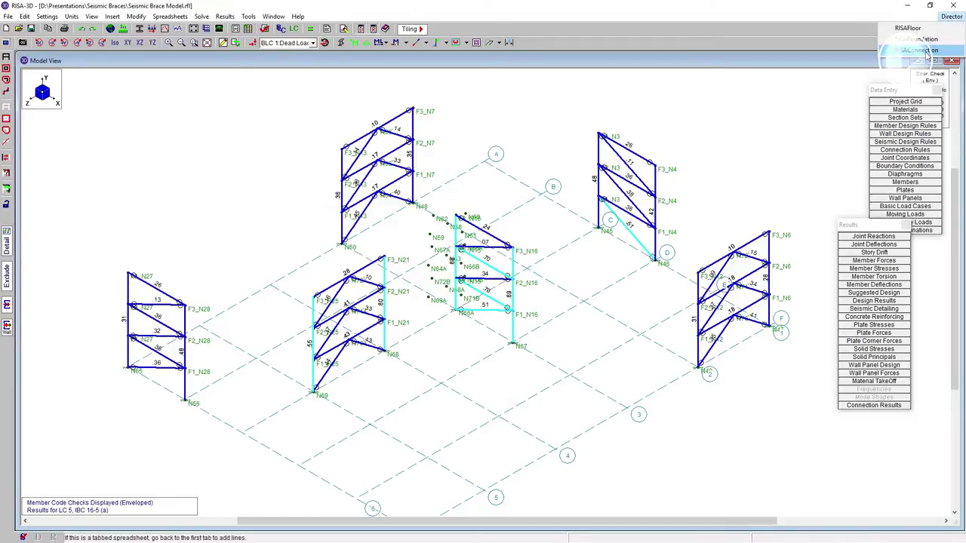
pyautogui.click(926, 52)
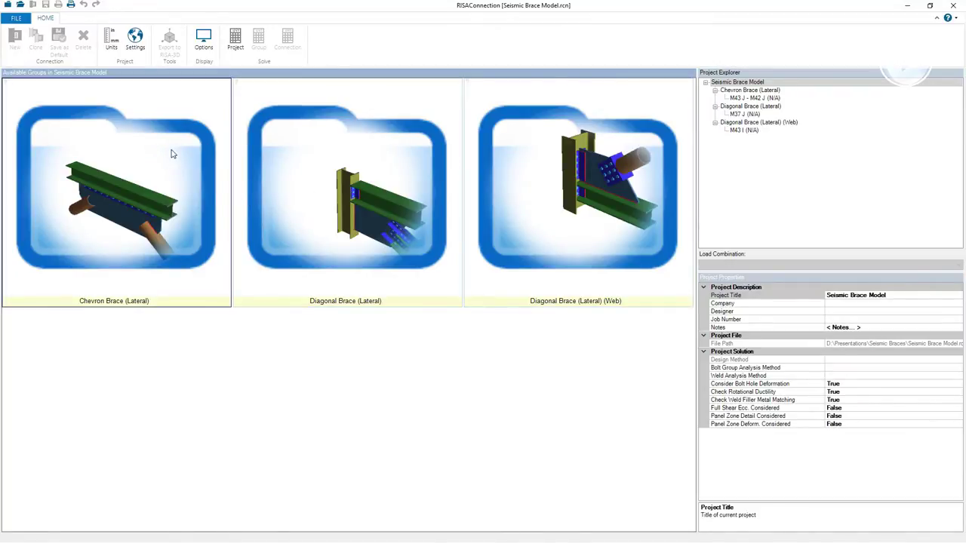
pyautogui.click(236, 47)
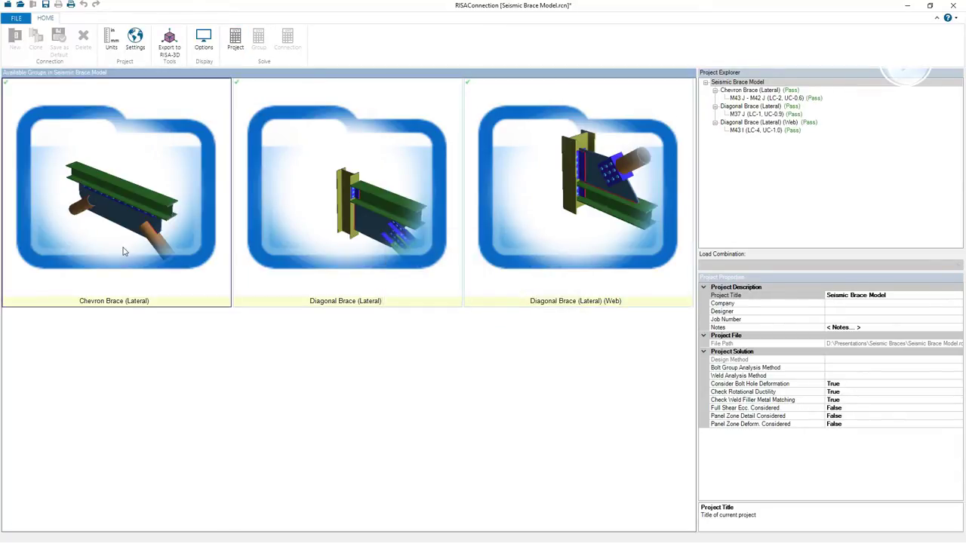
# Open the M43 J - M42 J connection from the Chevron Brace (Lateral) group in 3D
pyautogui.doubleClick(125, 181)
pyautogui.doubleClick(123, 193)
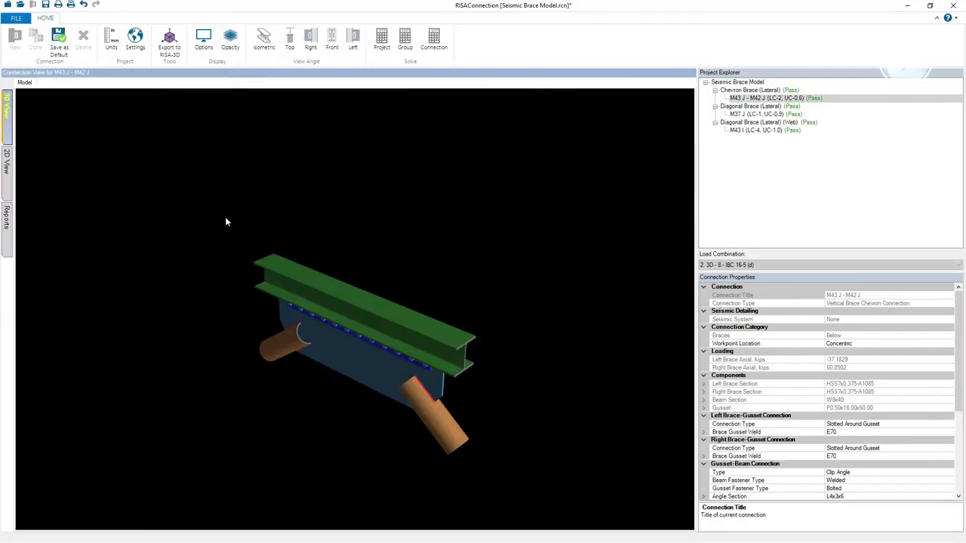
pyautogui.scroll(2, 452, 381)
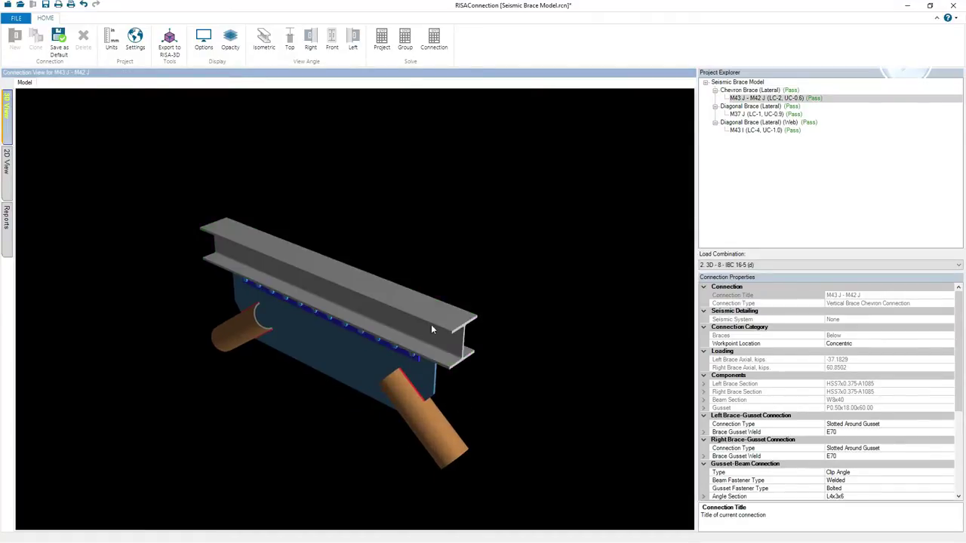
# Examine the chevron connection's bolted clip angle, gusset plate and slotted pipe brace ends from several angles
pyautogui.click(374, 341)
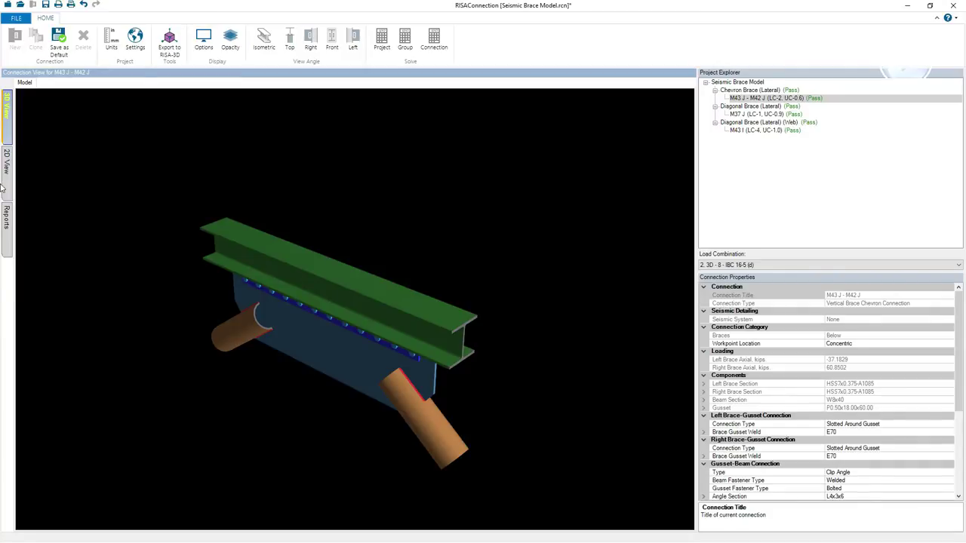
pyautogui.click(358, 343)
pyautogui.moveTo(358, 343); pyautogui.dragTo(477, 301, button='middle')
pyautogui.scroll(5, 477, 301)
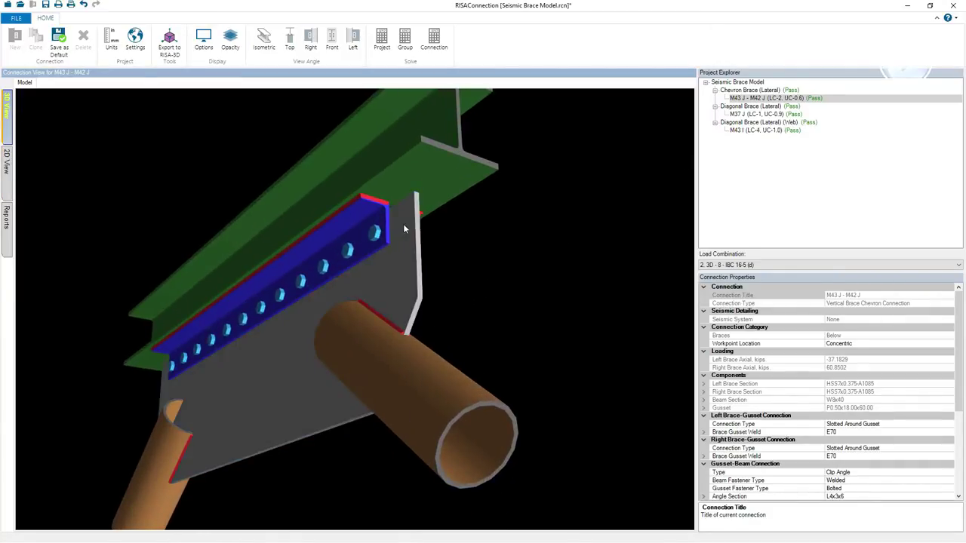
pyautogui.click(381, 226)
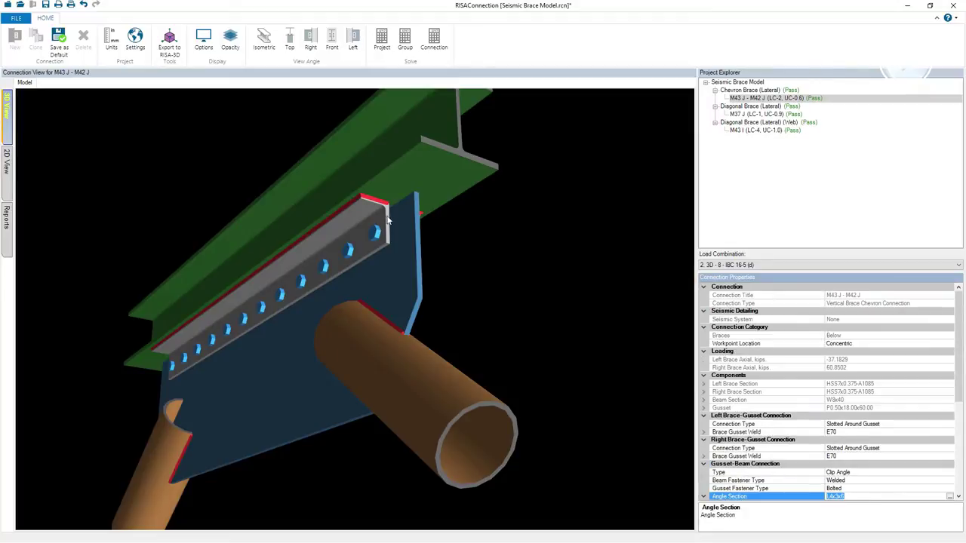
pyautogui.scroll(3, 385, 218)
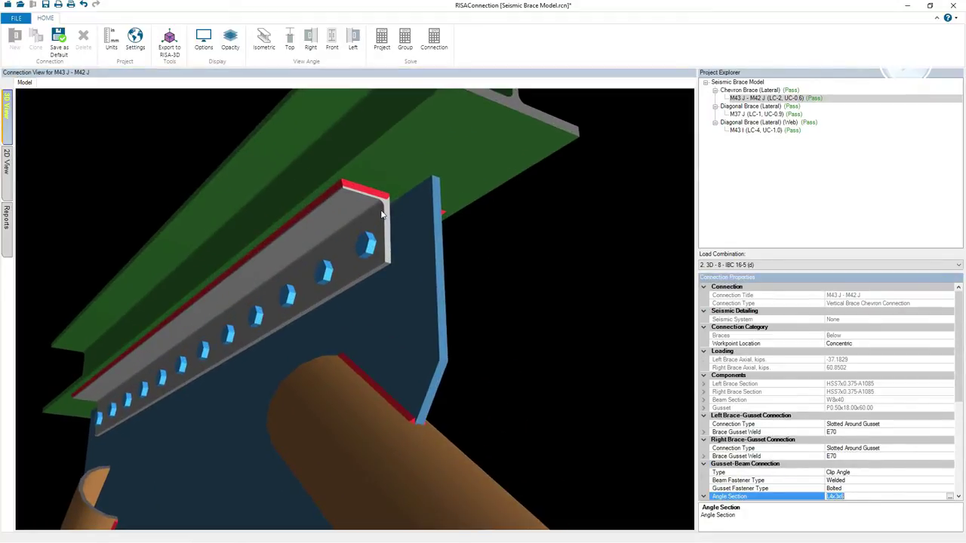
pyautogui.click(387, 229)
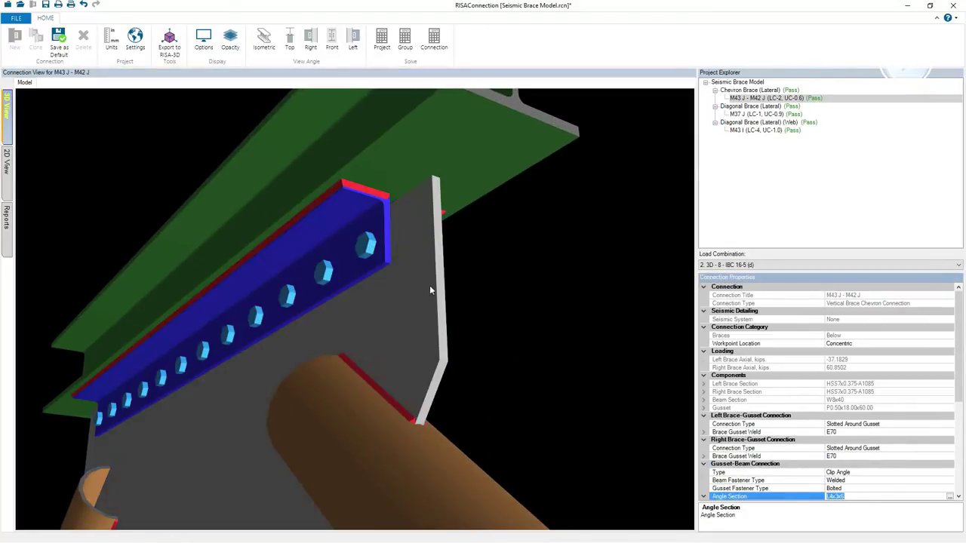
pyautogui.scroll(2, 491, 309)
pyautogui.moveTo(522, 325); pyautogui.dragTo(570, 330)
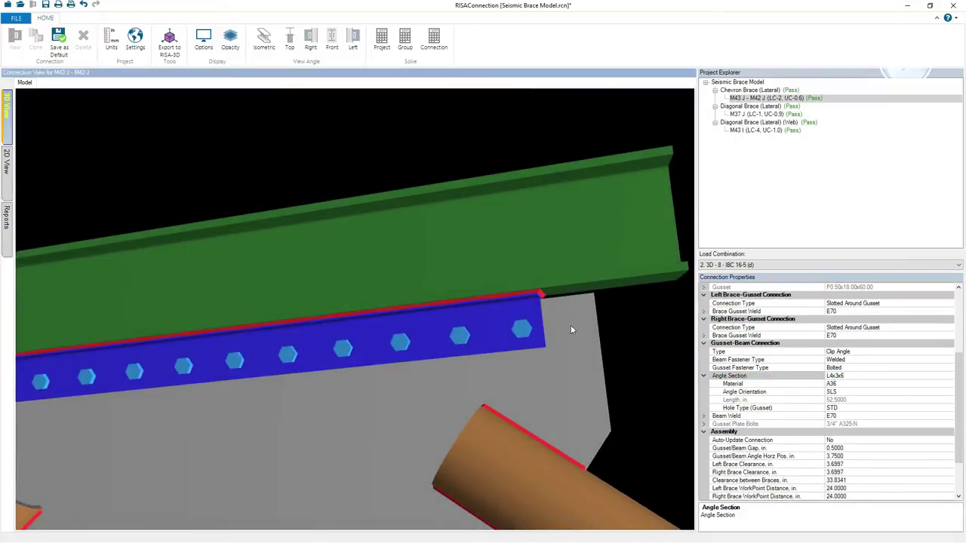
pyautogui.moveTo(516, 372)
pyautogui.mouseDown()
pyautogui.moveTo(464, 400)
pyautogui.moveTo(430, 345)
pyautogui.mouseUp()
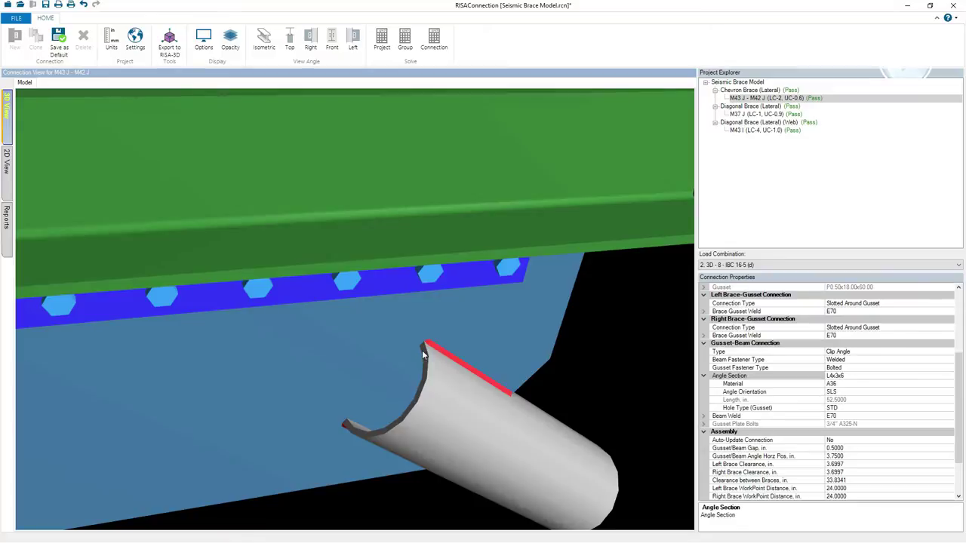
pyautogui.scroll(-5, 587, 334)
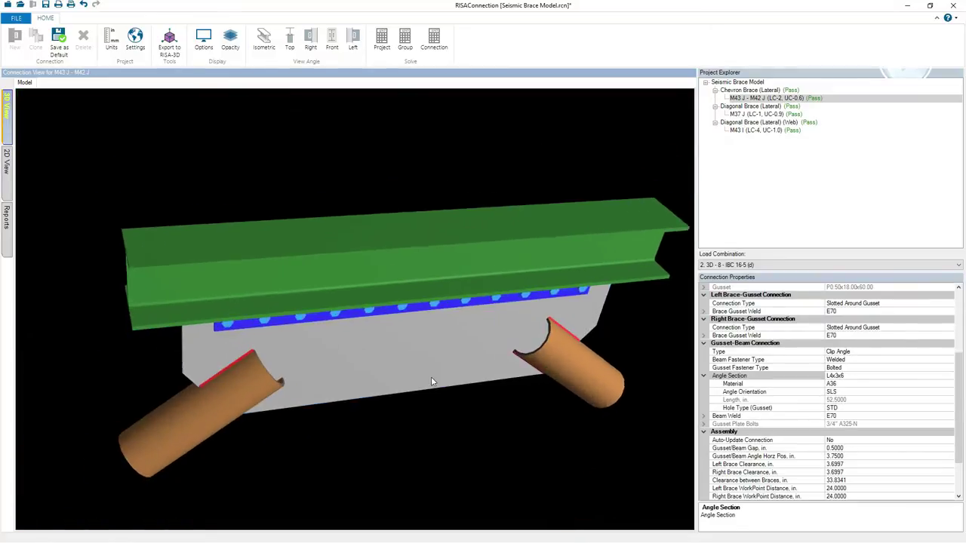
pyautogui.moveTo(204, 378); pyautogui.dragTo(294, 338)
pyautogui.scroll(1, 295, 338)
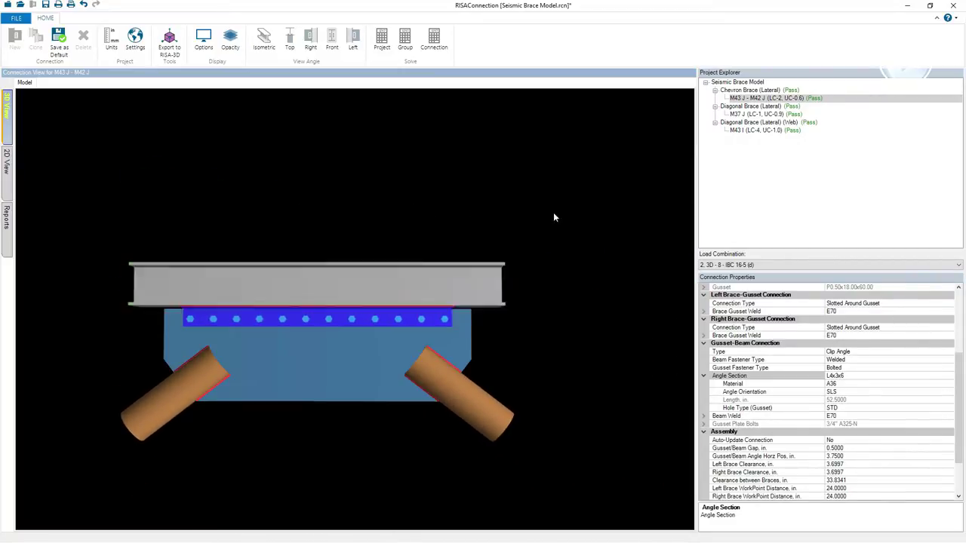
# Show the M37 J connection from the Diagonal Brace (Lateral) group in 3D
pyautogui.click(749, 113)
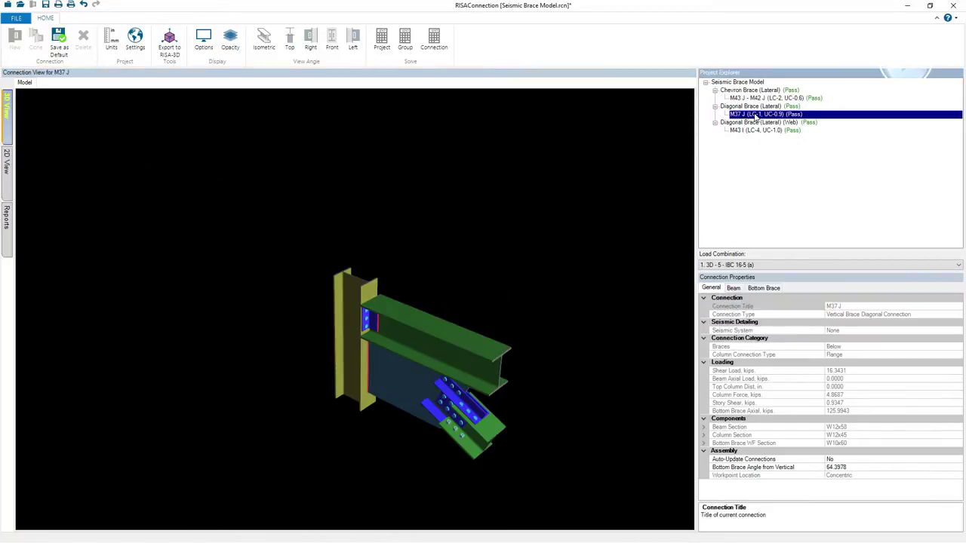
# Examine the M37 J connection's beam clip angle, gusset plate, claw angles, web plates and brace bolts from several angles
pyautogui.moveTo(528, 455); pyautogui.dragTo(566, 424)
pyautogui.scroll(3, 511, 408)
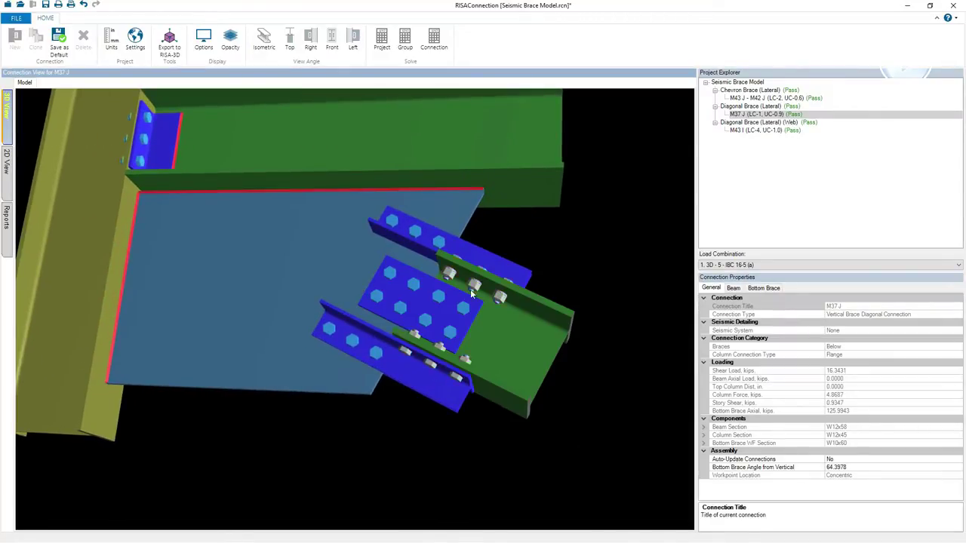
pyautogui.scroll(2, 470, 289)
pyautogui.moveTo(486, 283)
pyautogui.mouseDown()
pyautogui.moveTo(461, 267)
pyautogui.moveTo(433, 284)
pyautogui.moveTo(481, 289)
pyautogui.mouseUp()
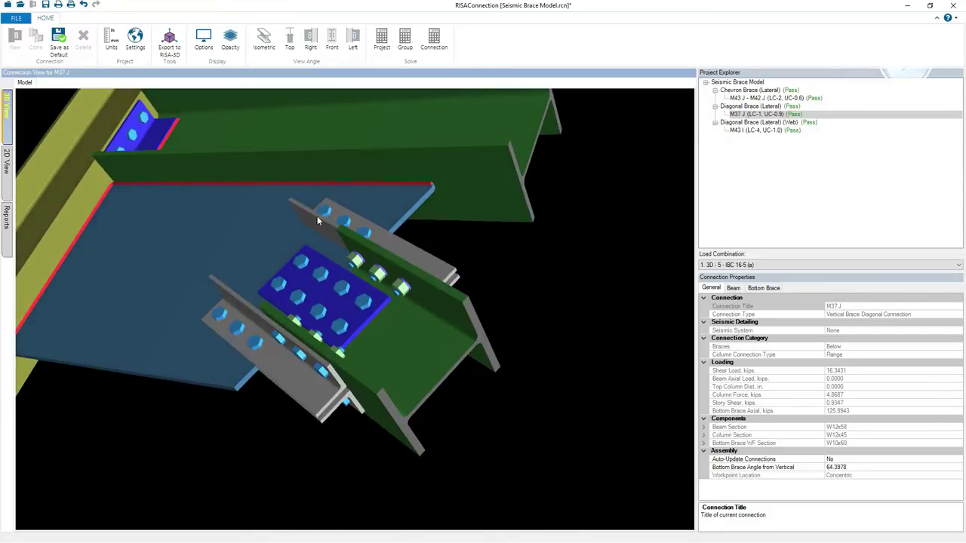
pyautogui.moveTo(293, 275); pyautogui.dragTo(332, 351)
pyautogui.scroll(3, 355, 275)
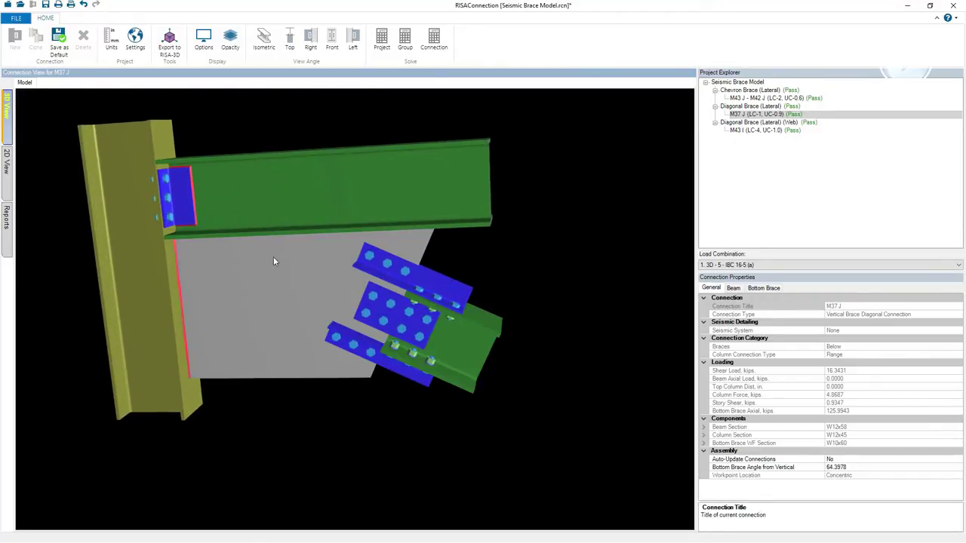
pyautogui.moveTo(453, 270); pyautogui.dragTo(406, 212)
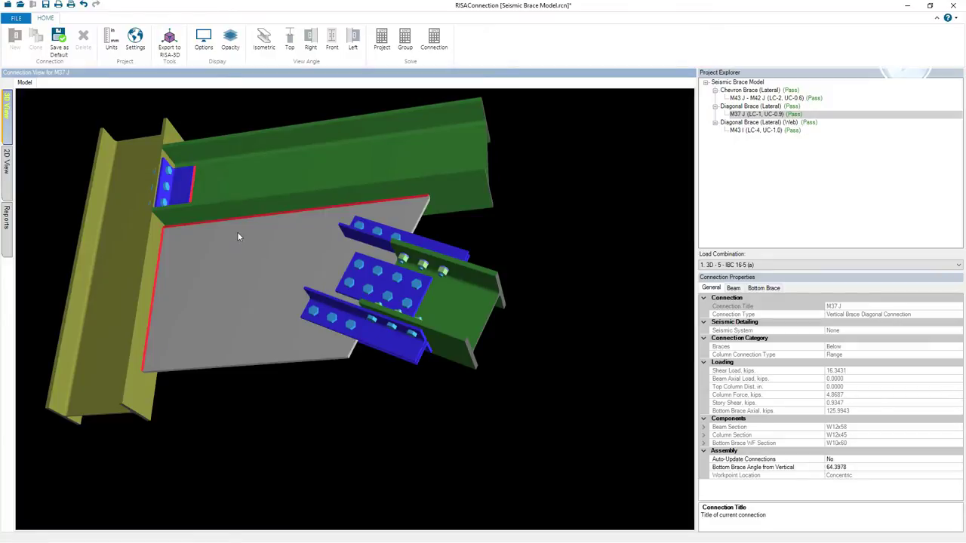
# Show the M43 I connection from the Diagonal Brace (Lateral) (Web) group in 3D and examine its clip angles, gusset and pipe brace end
pyautogui.click(751, 130)
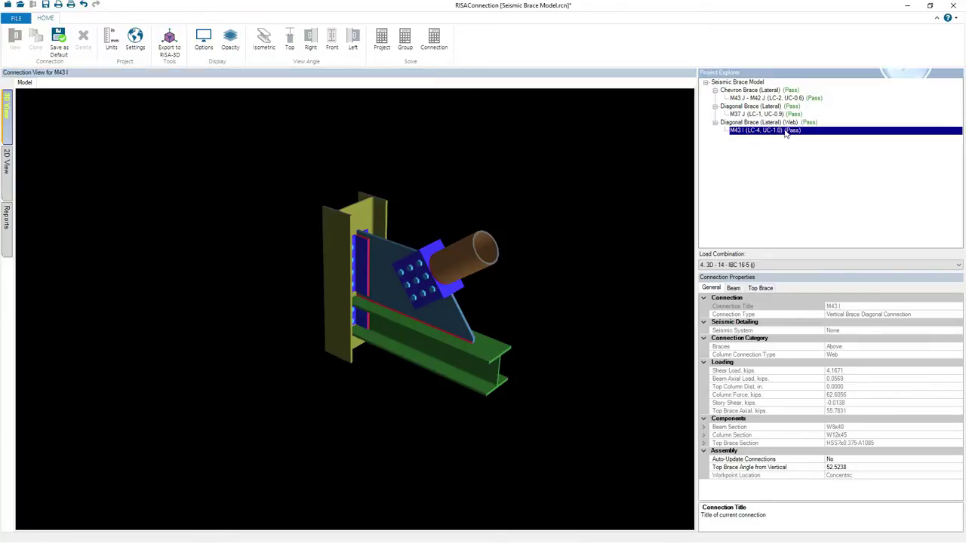
pyautogui.click(596, 226)
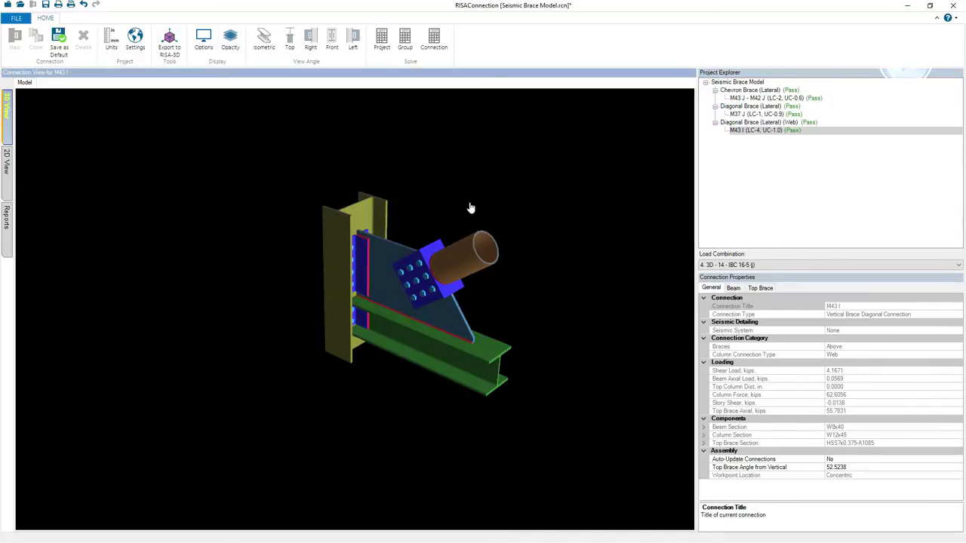
pyautogui.scroll(6, 423, 219)
pyautogui.moveTo(371, 346); pyautogui.dragTo(373, 291)
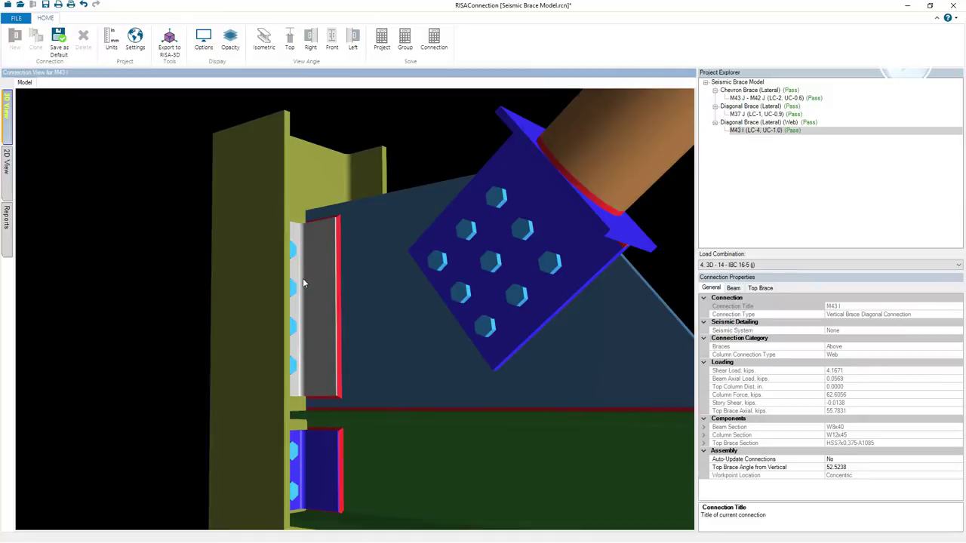
pyautogui.scroll(-4, 373, 282)
pyautogui.moveTo(400, 271); pyautogui.dragTo(447, 291)
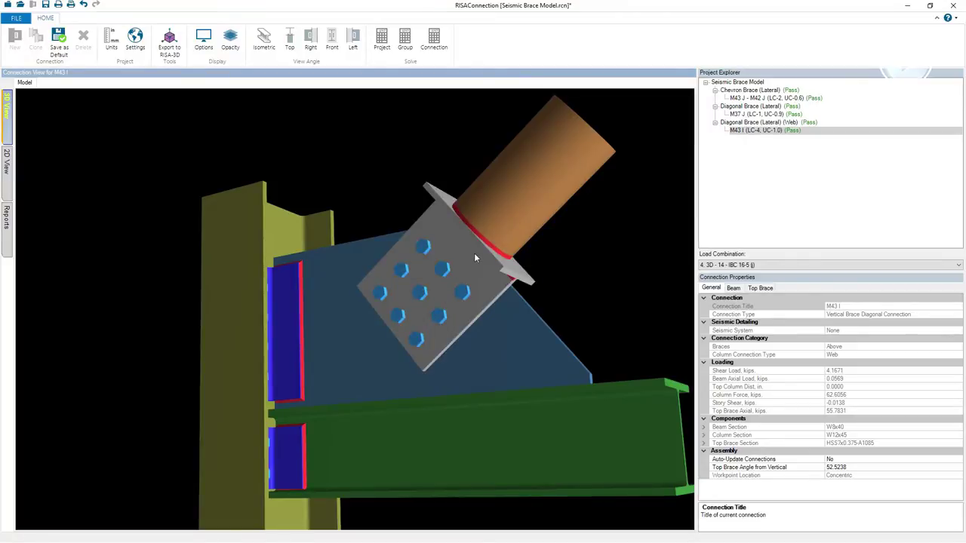
pyautogui.scroll(3, 483, 270)
pyautogui.moveTo(485, 269); pyautogui.dragTo(483, 294)
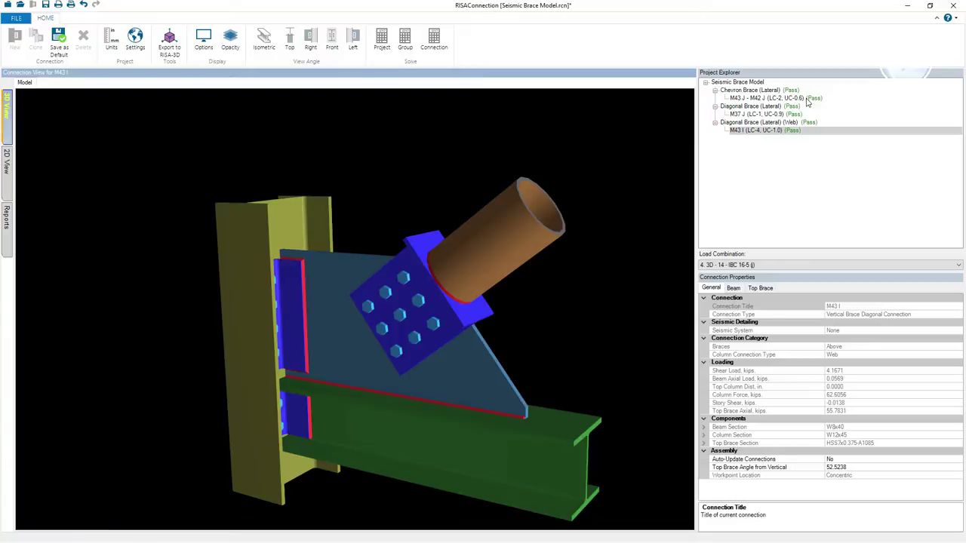
# Review the M43 I report's summary, beam/column, gusset/beam, gusset/column, gusset/brace and members pages, and return to the 3D view
pyautogui.click(6, 217)
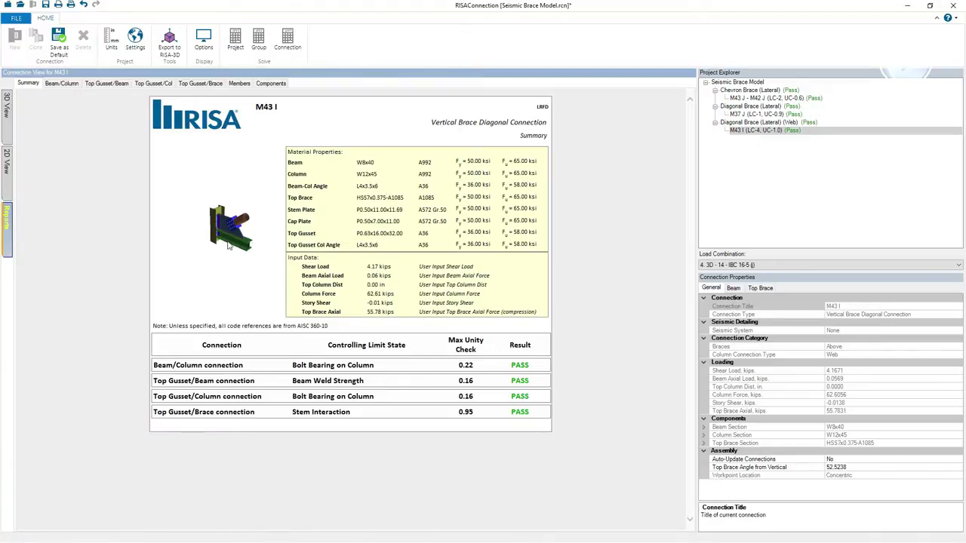
pyautogui.click(61, 83)
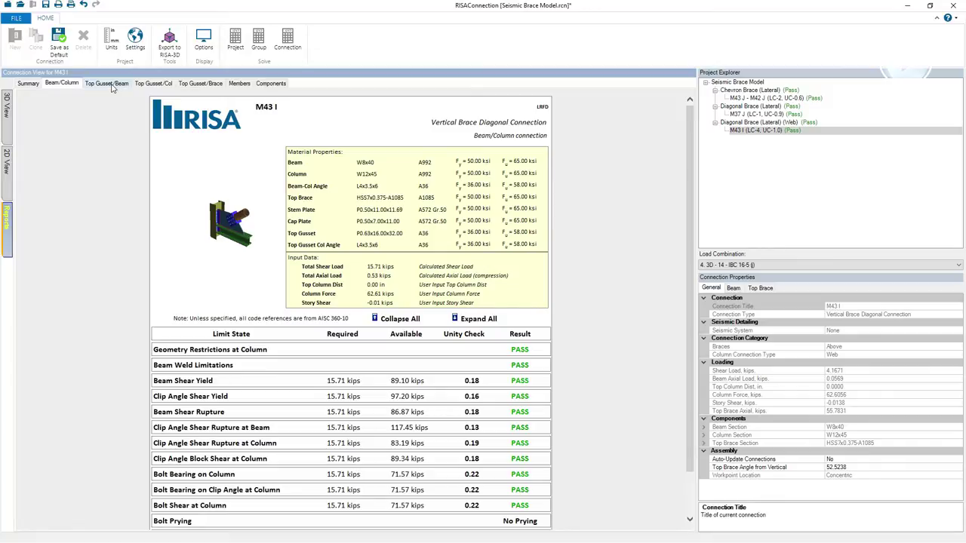
pyautogui.click(107, 83)
pyautogui.click(152, 84)
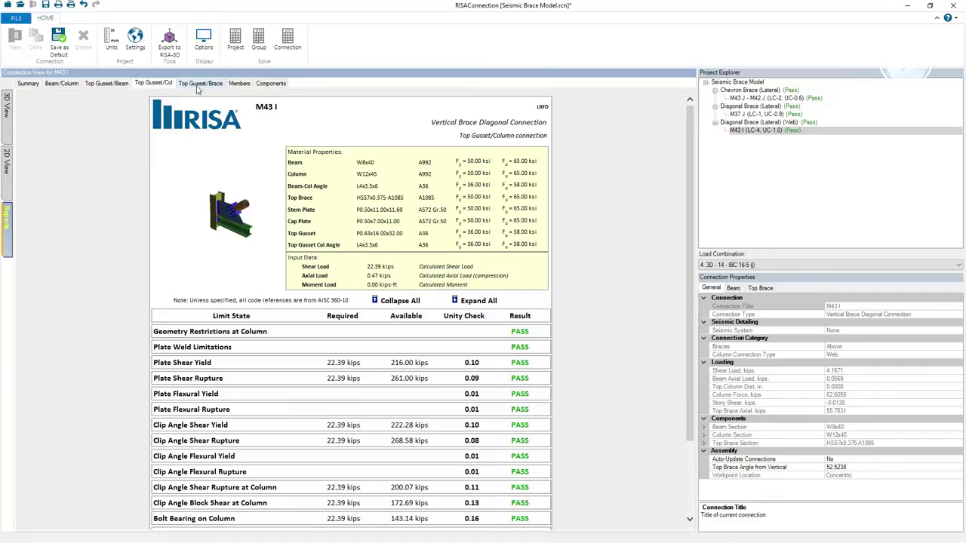
pyautogui.click(201, 84)
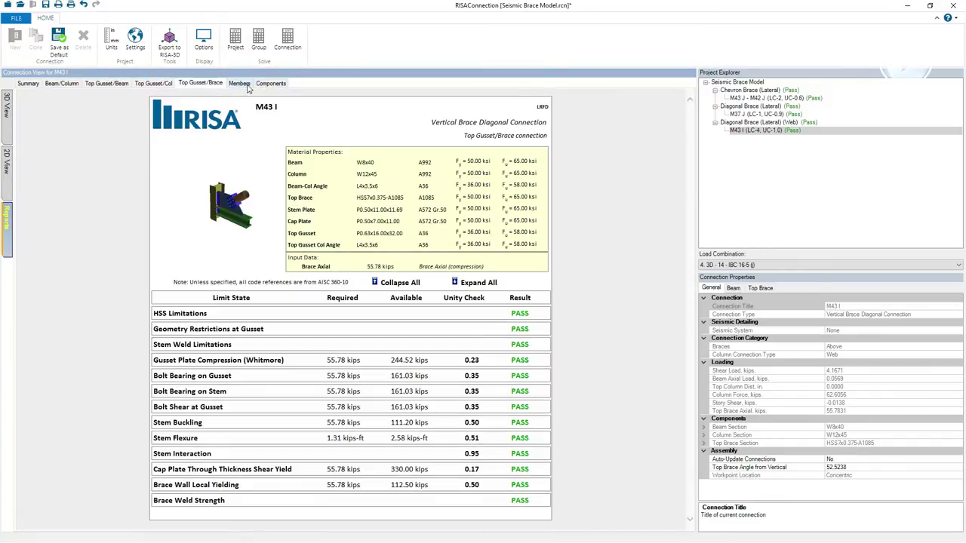
pyautogui.click(240, 83)
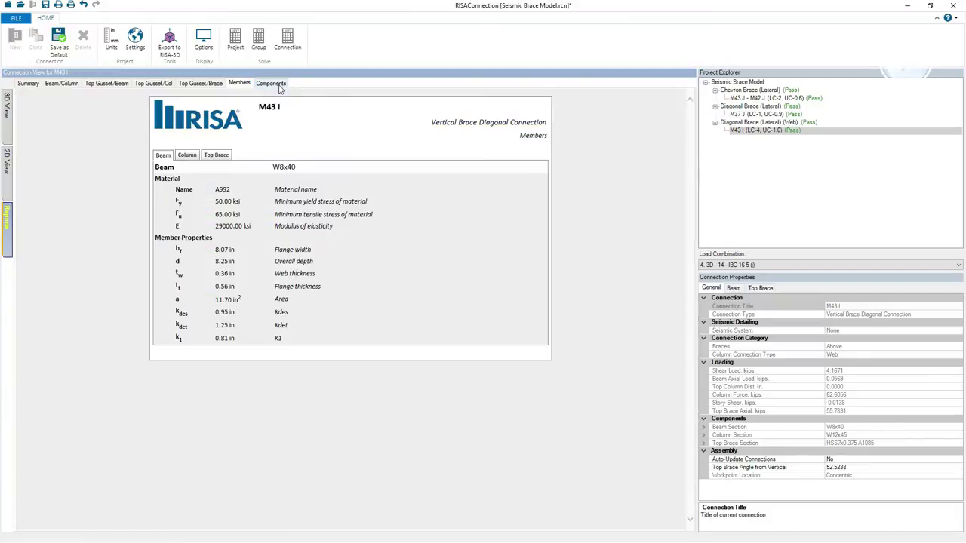
pyautogui.click(8, 133)
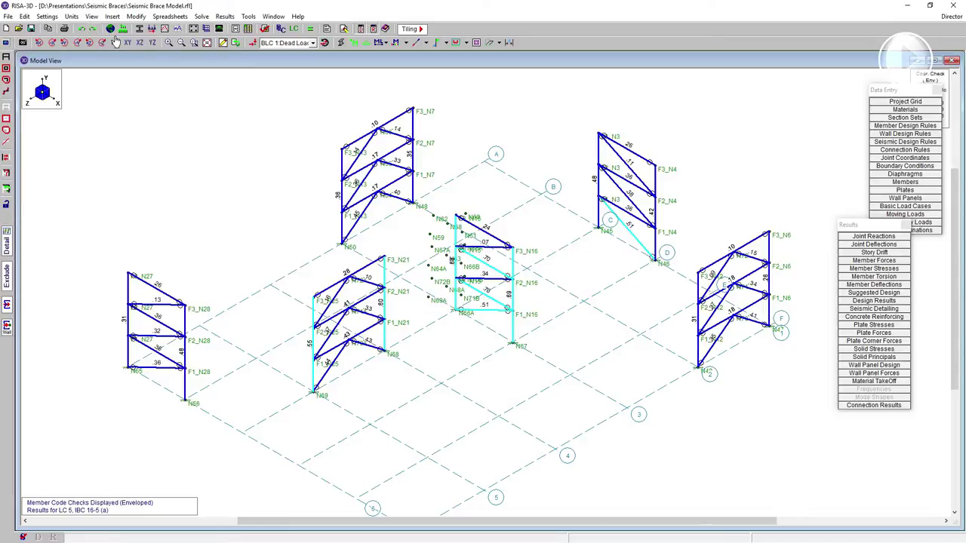
# In RISA-3D, begin saving the model under another name and browse to the Seismic Braces folder inside Presentations
pyautogui.click(7, 16)
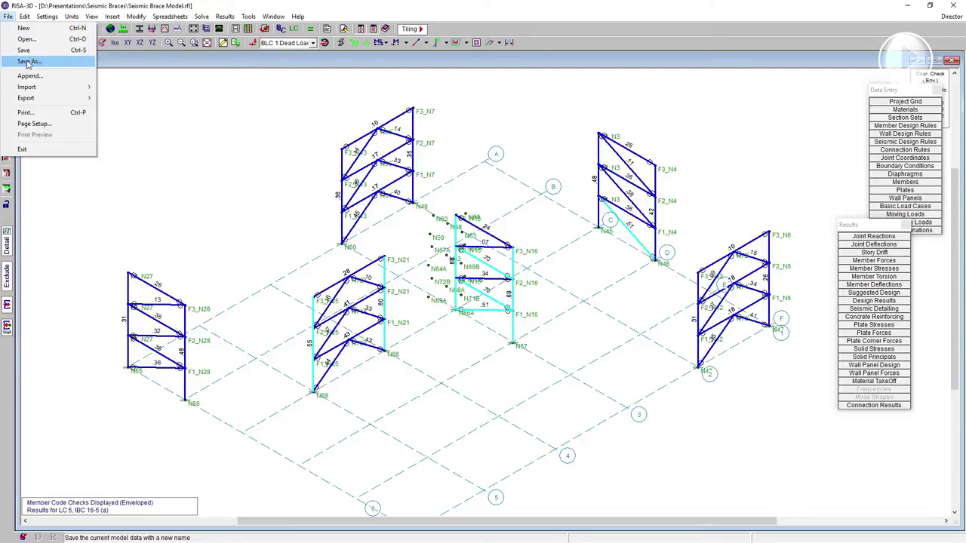
pyautogui.click(26, 62)
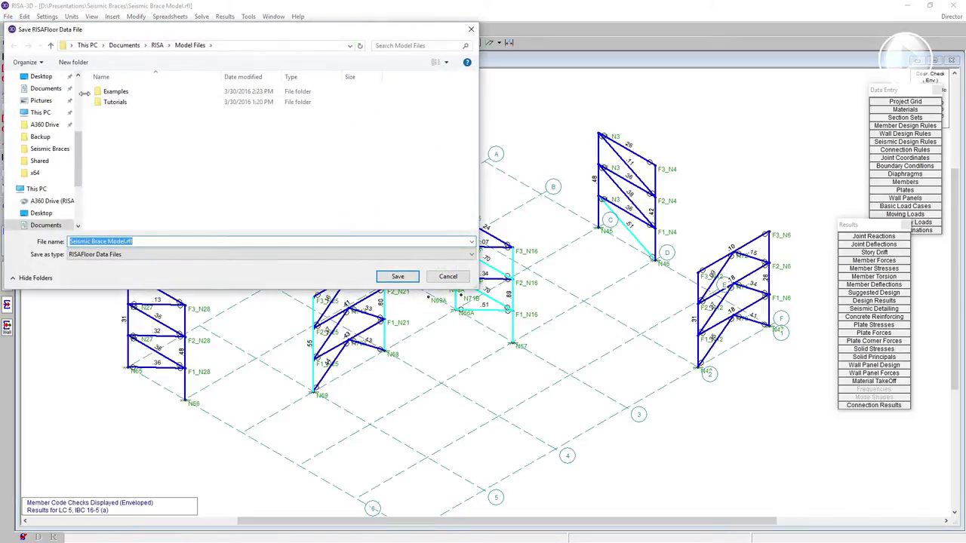
pyautogui.scroll(4, 46, 144)
pyautogui.scroll(-5, 52, 151)
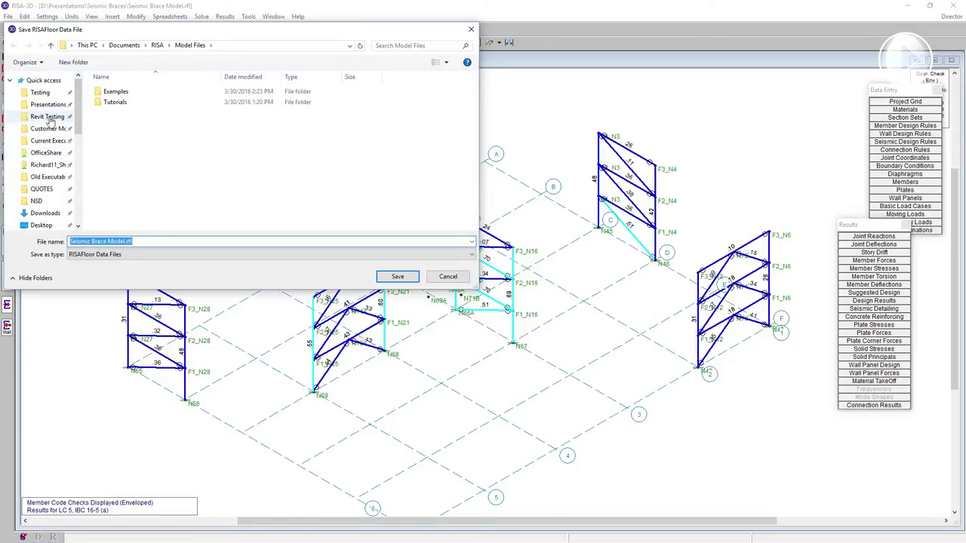
pyautogui.click(45, 106)
pyautogui.scroll(3, 81, 91)
pyautogui.scroll(5, 76, 98)
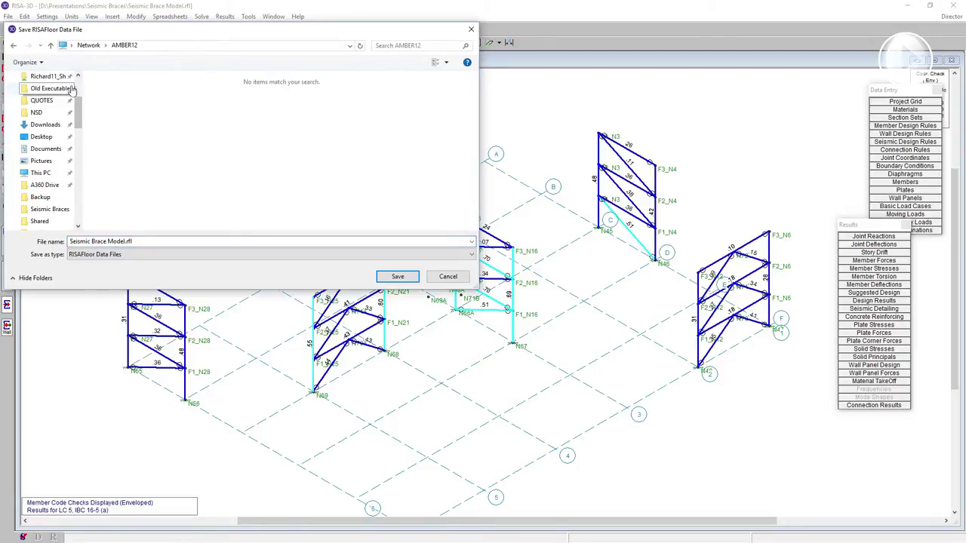
pyautogui.click(48, 104)
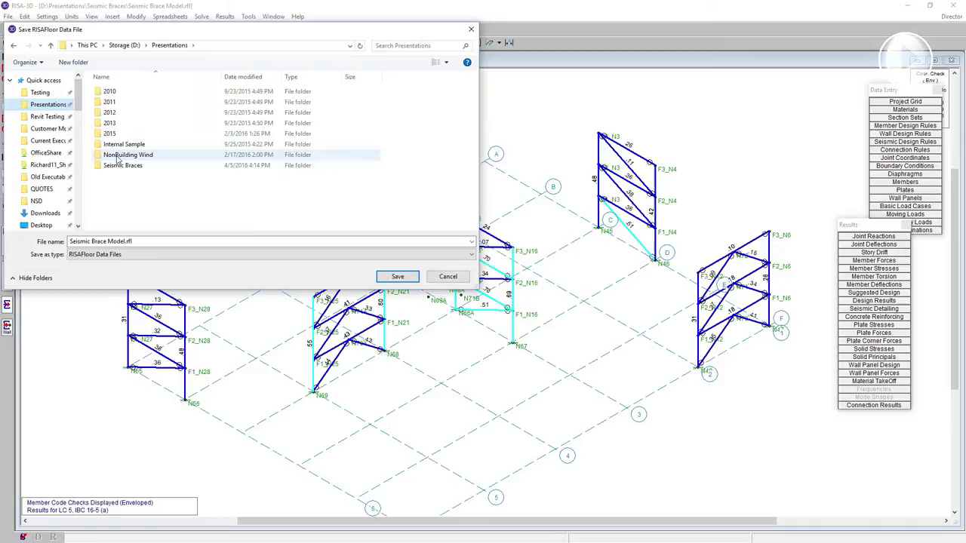
pyautogui.doubleClick(136, 165)
# Save the model as Seismic Brace Model OCBF.rfl together with its results
pyautogui.click(143, 102)
pyautogui.click(398, 276)
pyautogui.click(512, 281)
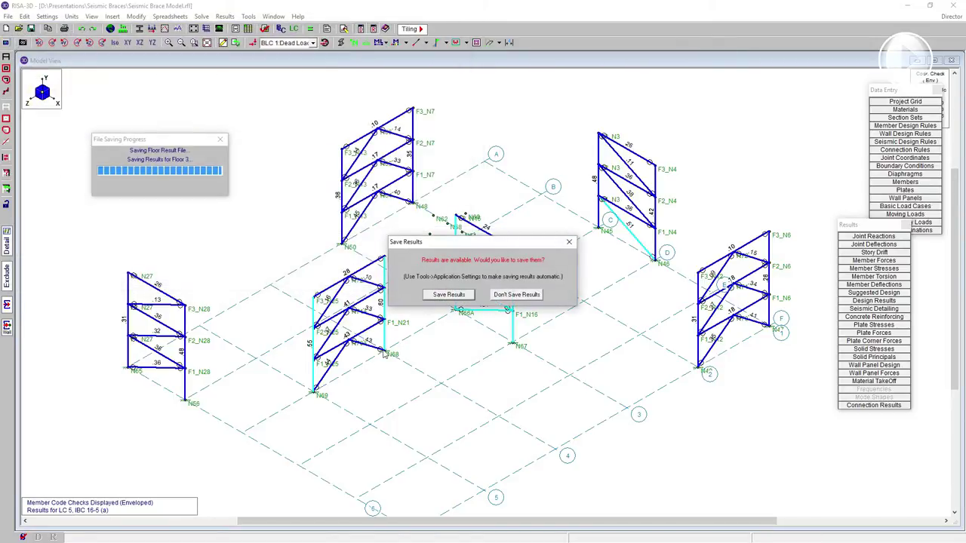
pyautogui.click(450, 295)
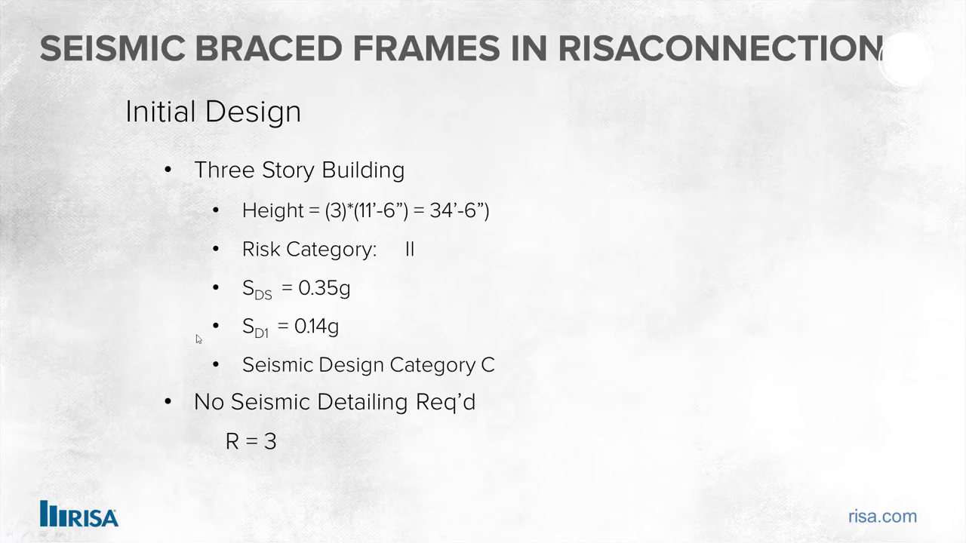
pyautogui.click(487, 306)
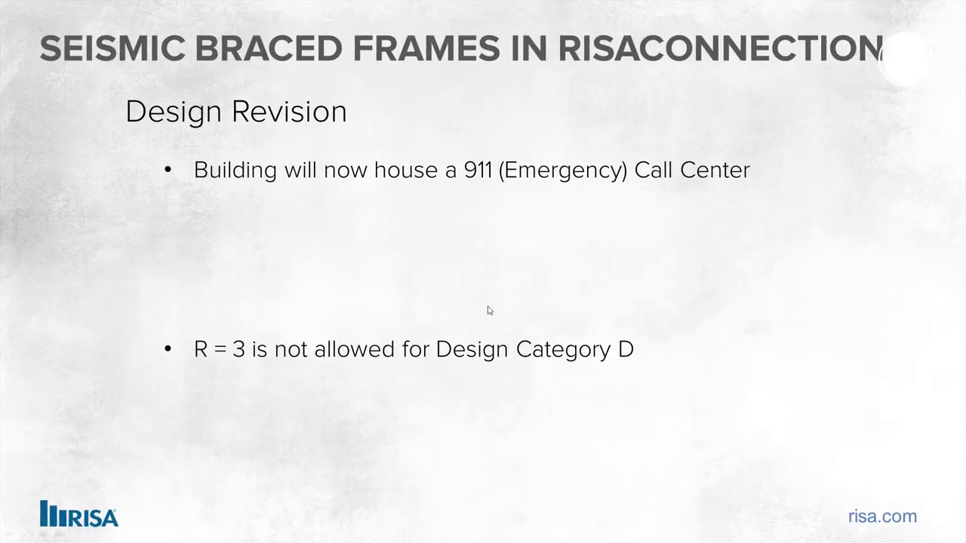
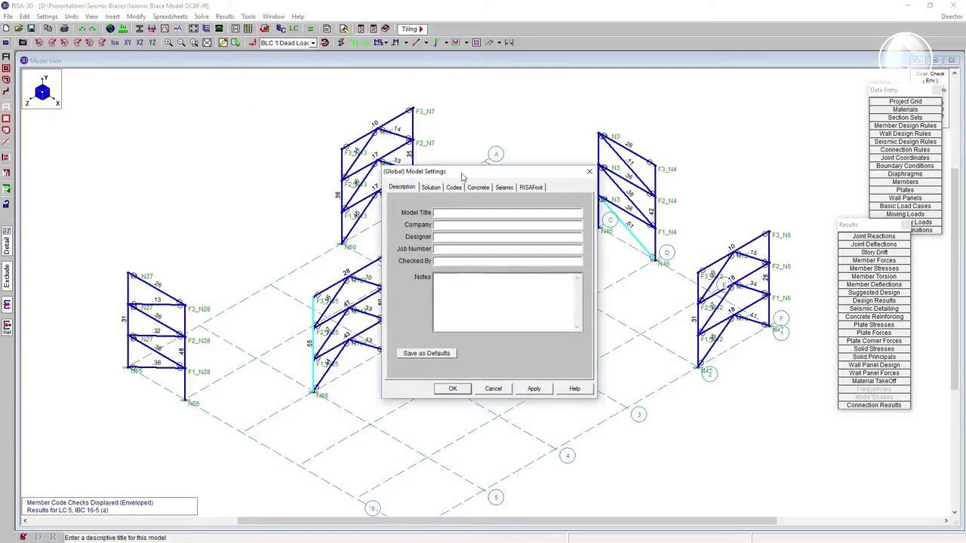
# In the global seismic settings, set R to 3.25 in X and Z and the overstrength factor to 2, accepting the results update
pyautogui.click(504, 189)
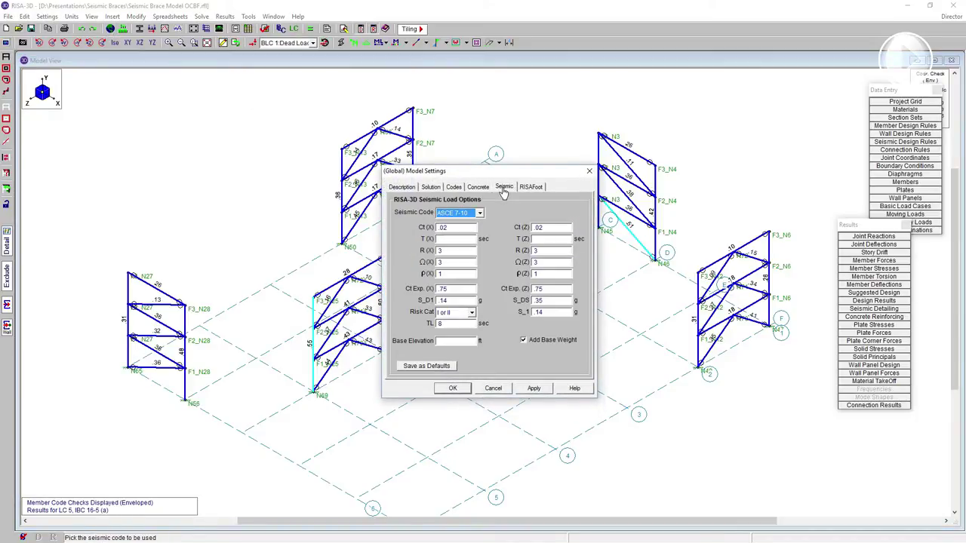
pyautogui.click(454, 251)
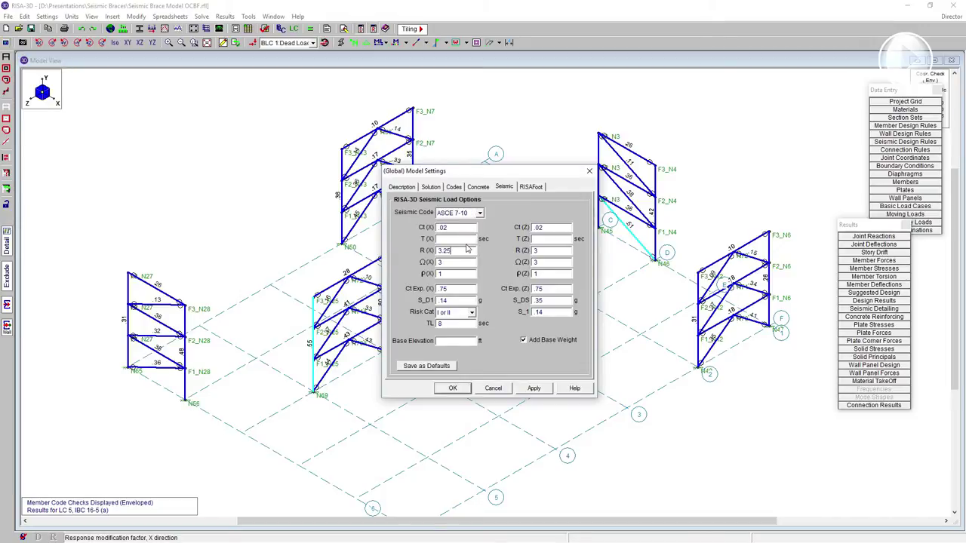
pyautogui.write('.25')
pyautogui.doubleClick(450, 262)
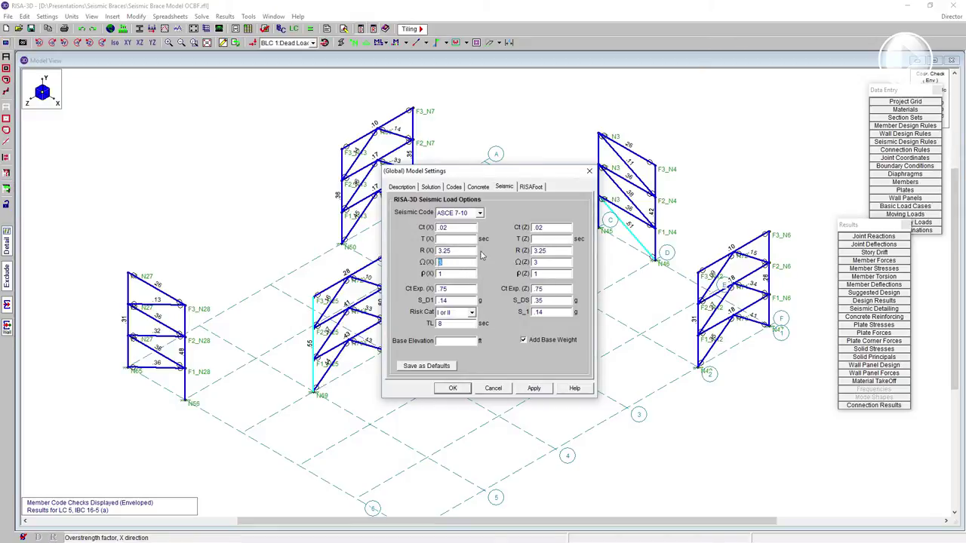
pyautogui.write('2')
pyautogui.doubleClick(541, 262)
pyautogui.click(453, 388)
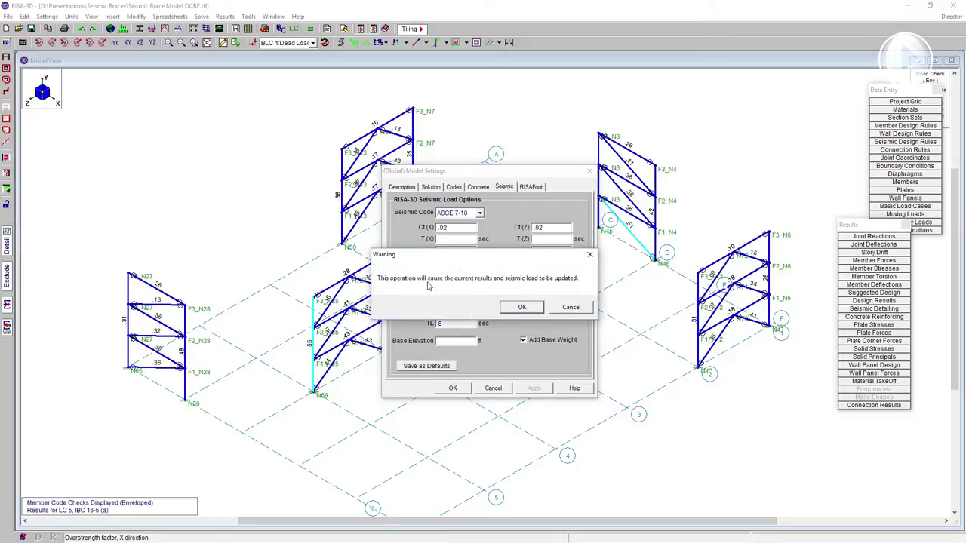
pyautogui.click(522, 306)
# Set the seismic load risk category to IV, recalculate the seismic loads and accept them
pyautogui.click(112, 16)
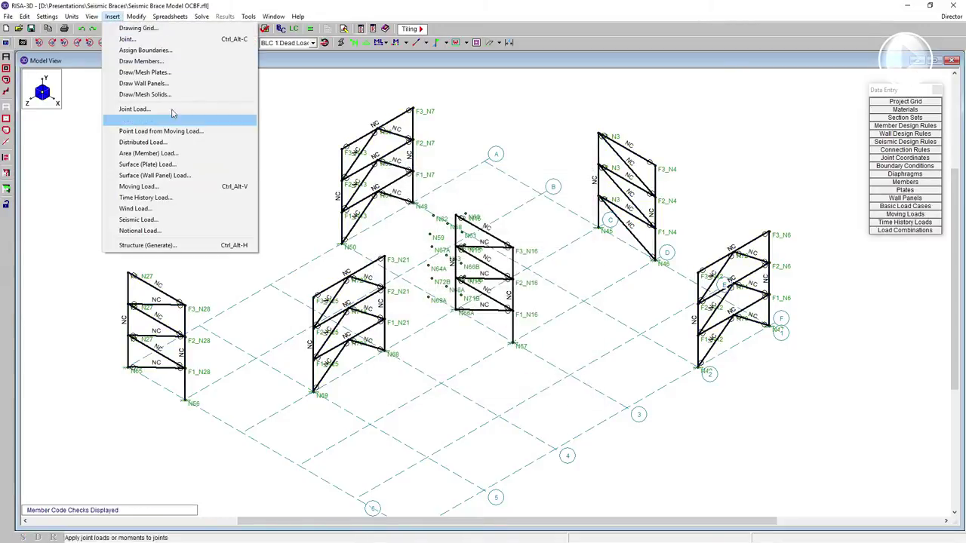
pyautogui.click(169, 220)
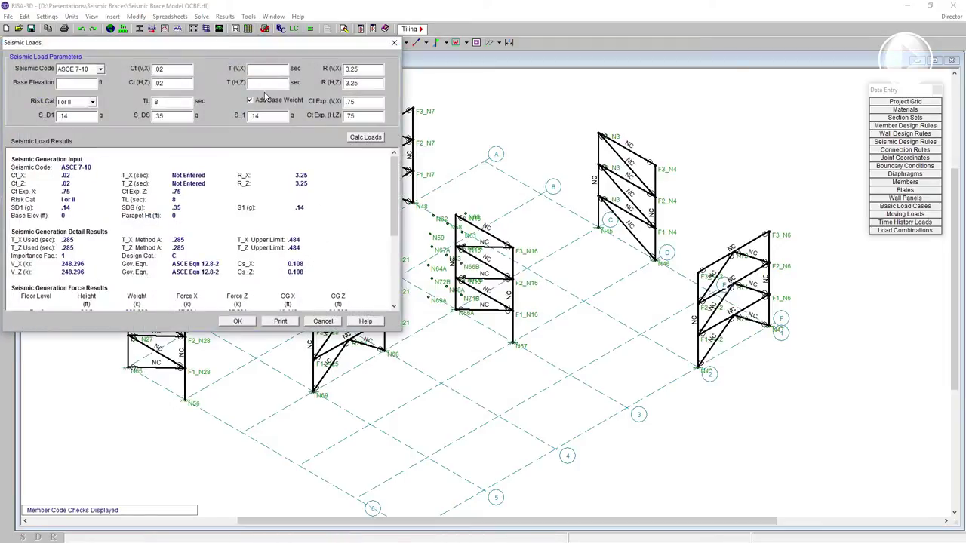
pyautogui.moveTo(251, 50); pyautogui.dragTo(377, 70)
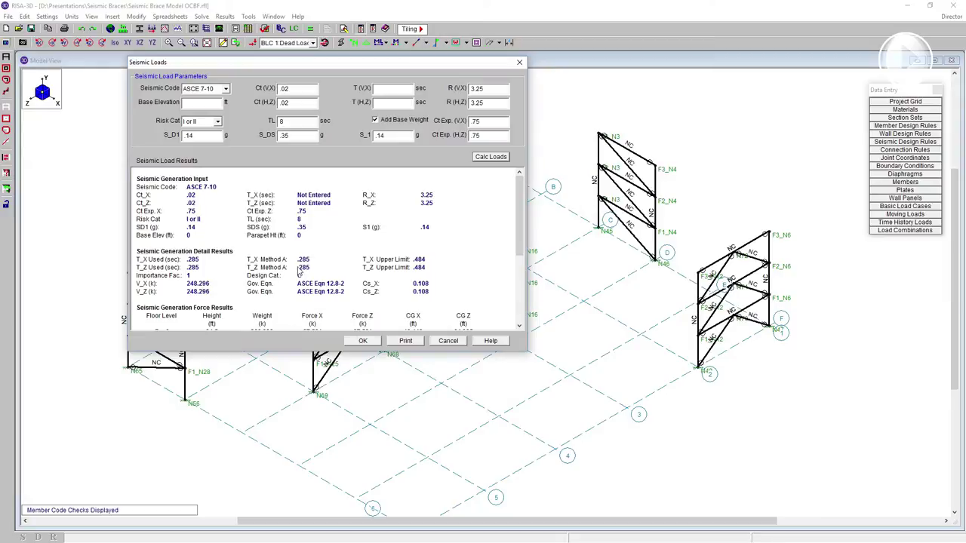
pyautogui.click(201, 121)
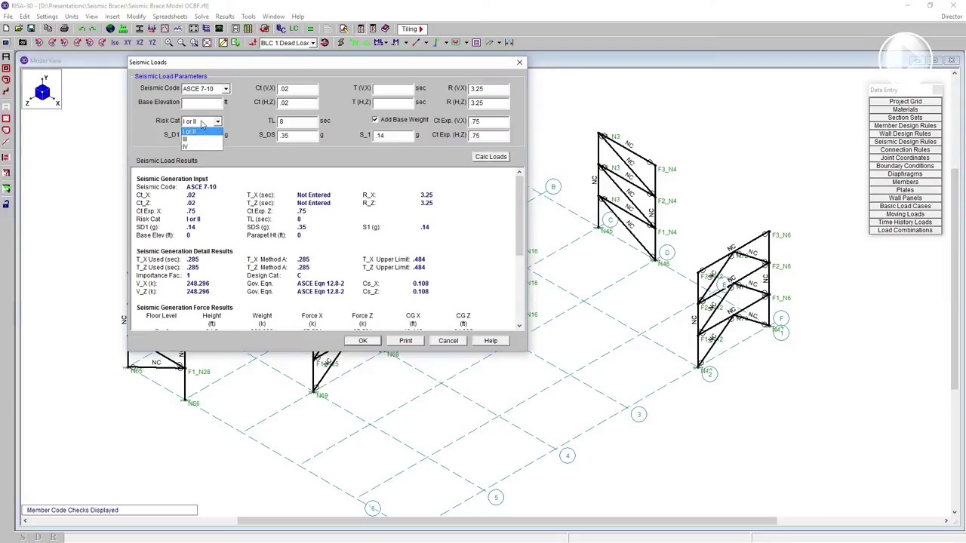
pyautogui.click(195, 146)
pyautogui.click(498, 157)
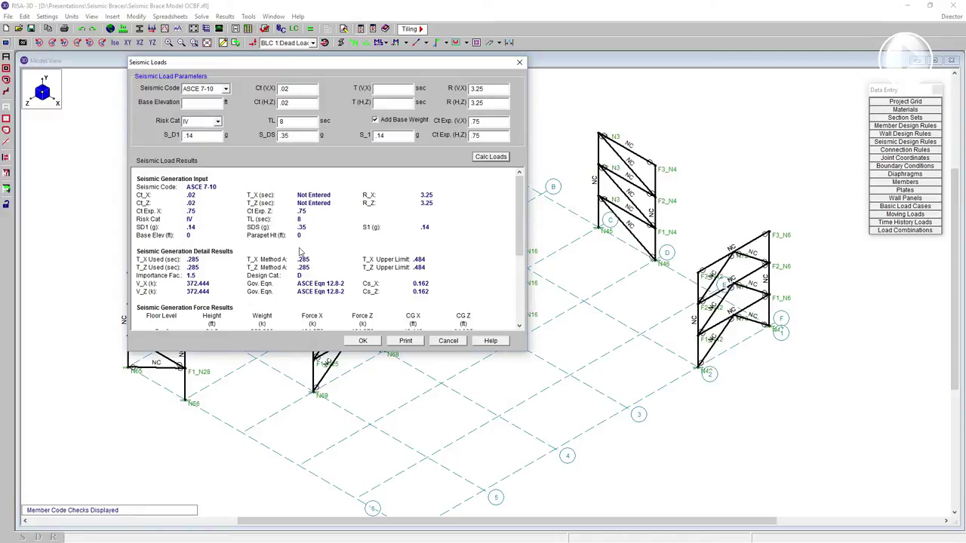
pyautogui.click(364, 340)
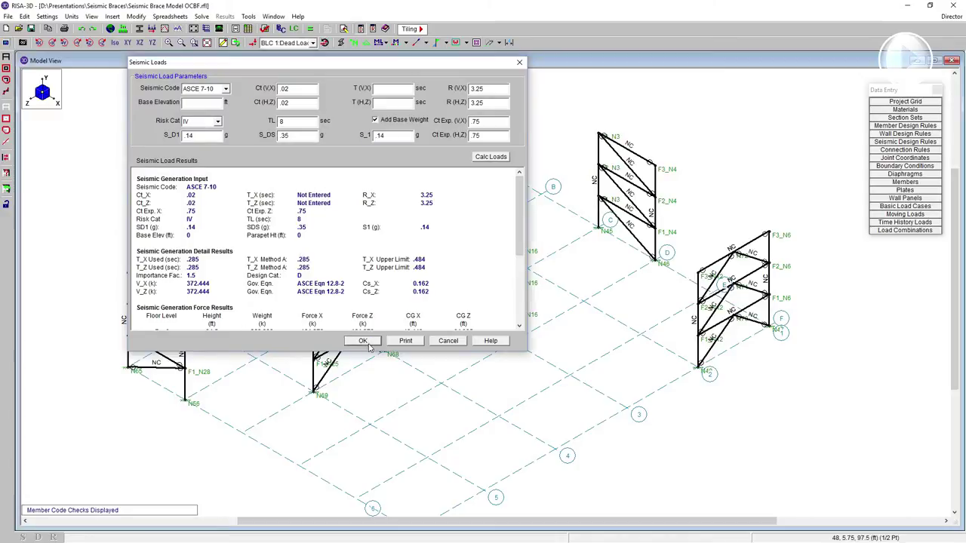
# Generate reversible overstrength seismic load combinations in X and Z using the 2012 IBC Strength code
pyautogui.click(905, 230)
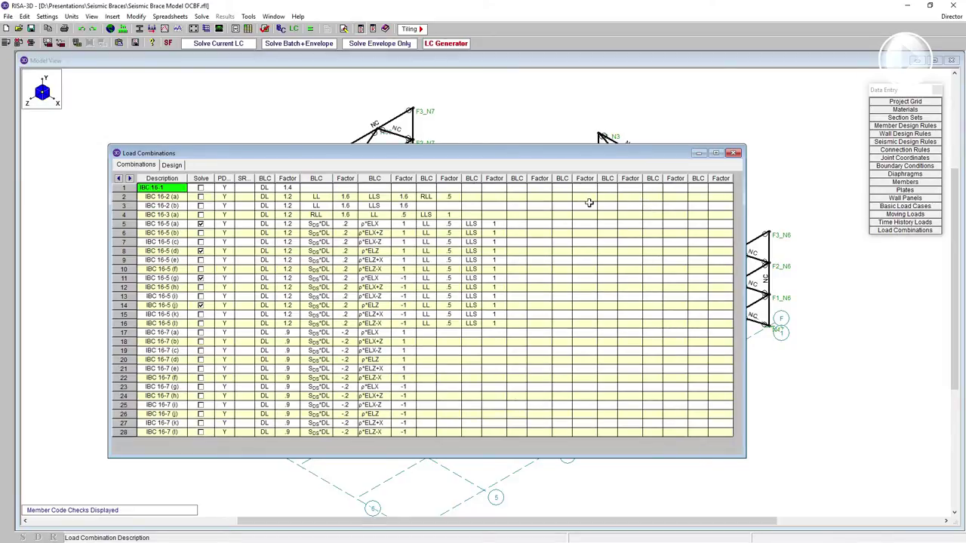
pyautogui.click(436, 45)
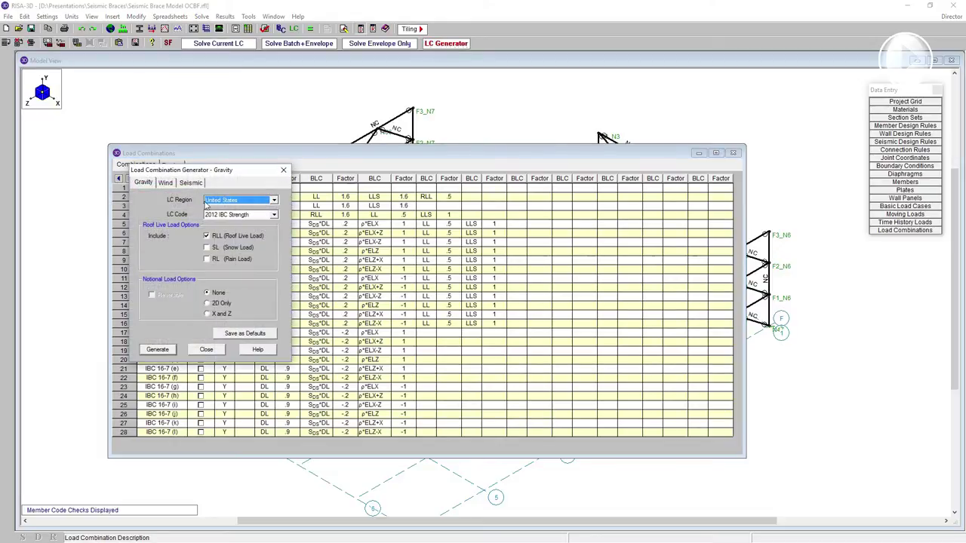
pyautogui.click(193, 184)
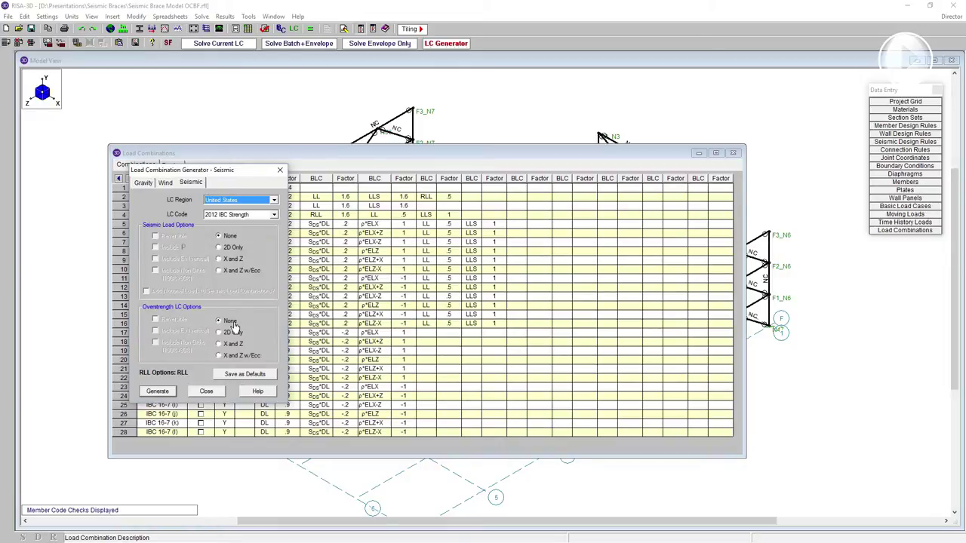
pyautogui.click(219, 344)
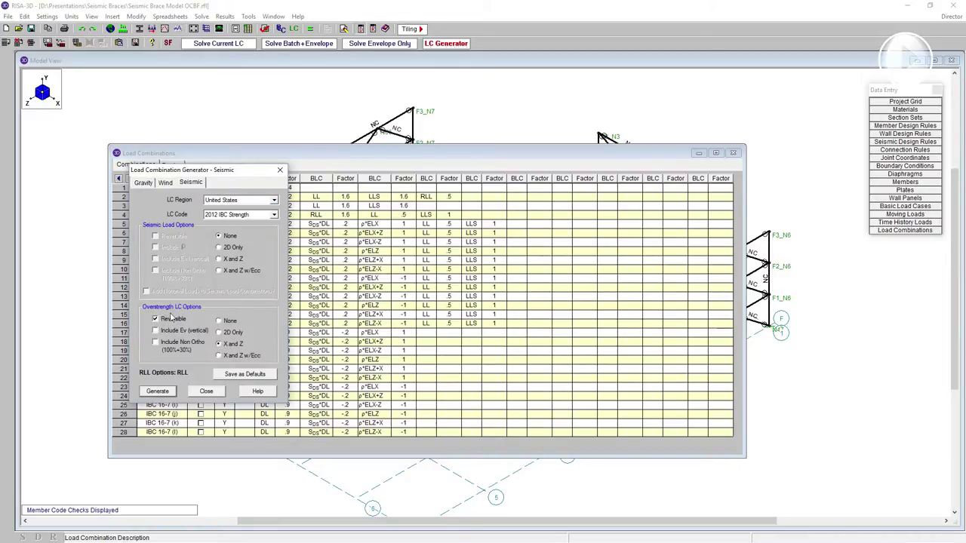
pyautogui.click(157, 392)
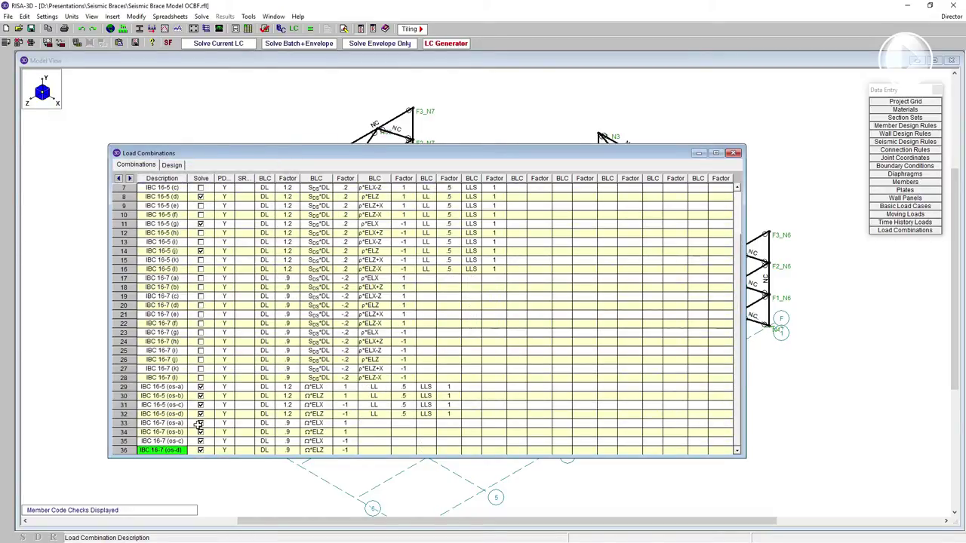
# Exclude the four IBC 16-7 overstrength combinations, (os-a) through (os-d), from the solution and return to the model view
pyautogui.click(200, 423)
pyautogui.click(200, 432)
pyautogui.click(200, 440)
pyautogui.click(201, 450)
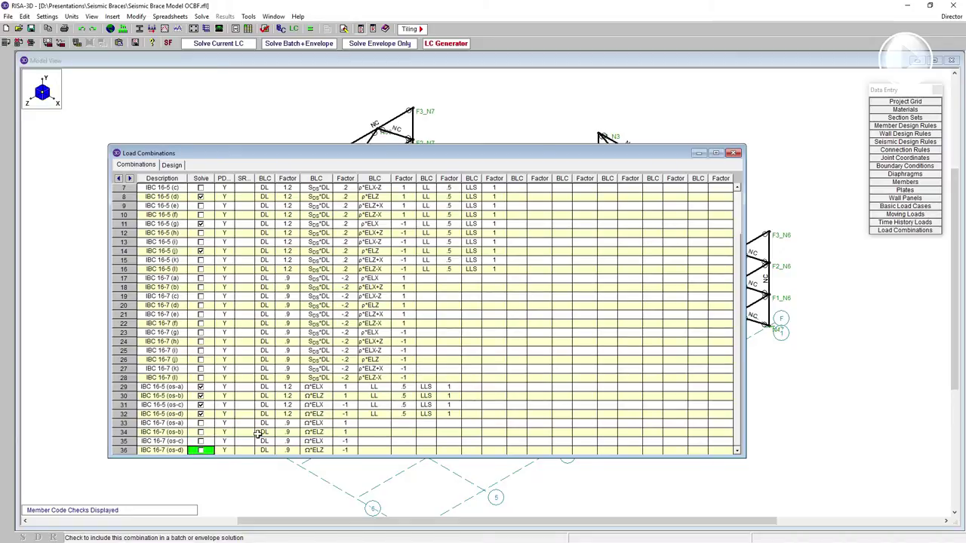
pyautogui.click(469, 142)
pyautogui.keyDown('shift'); pyautogui.moveTo(494, 196); pyautogui.dragTo(480, 235, button='middle'); pyautogui.keyUp('shift')
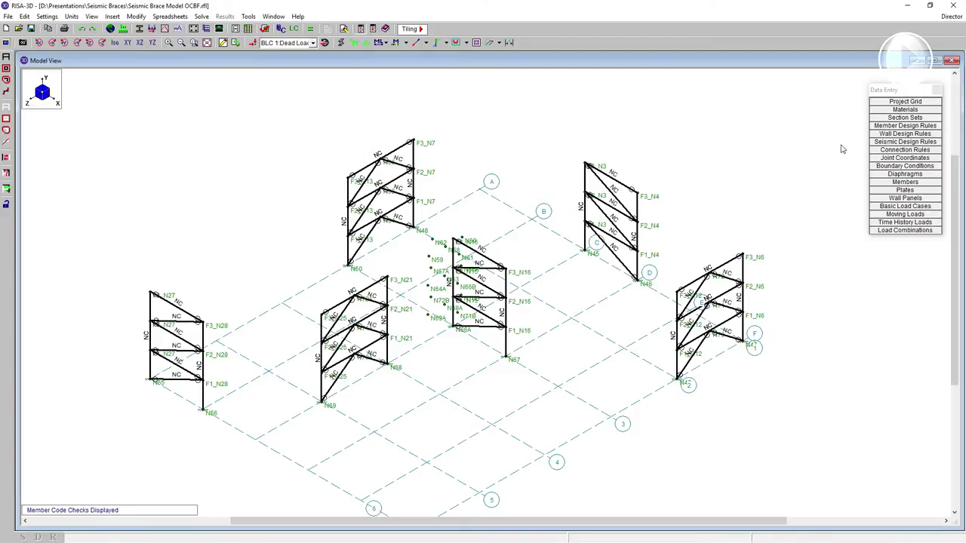
# Review the OCBF and SCBF seismic design rules for columns, beams and braces
pyautogui.moveTo(886, 93); pyautogui.dragTo(888, 91)
pyautogui.click(892, 139)
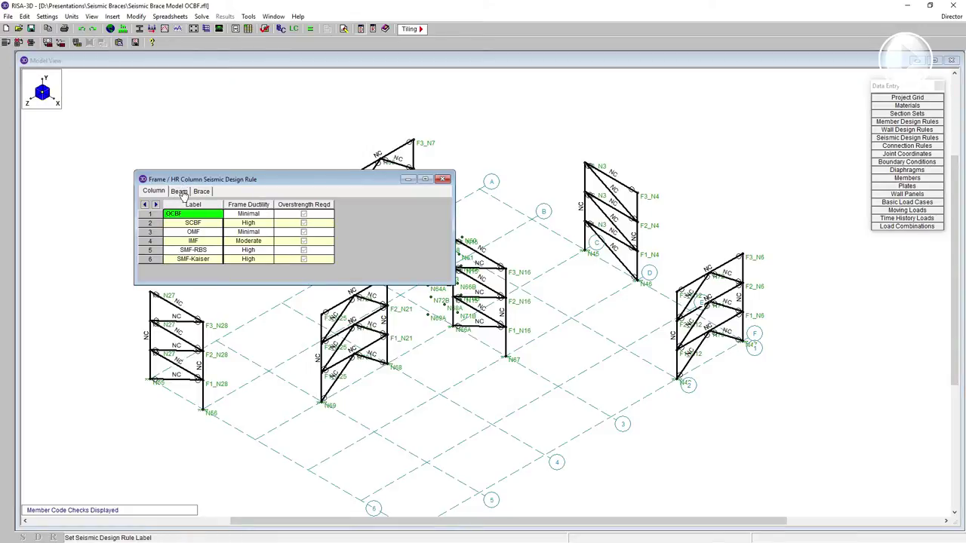
pyautogui.click(179, 192)
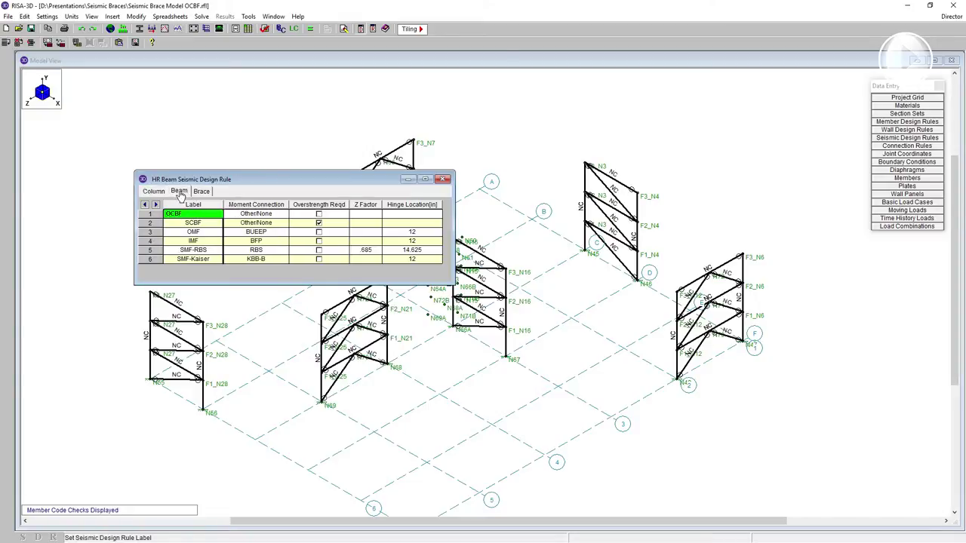
pyautogui.click(201, 191)
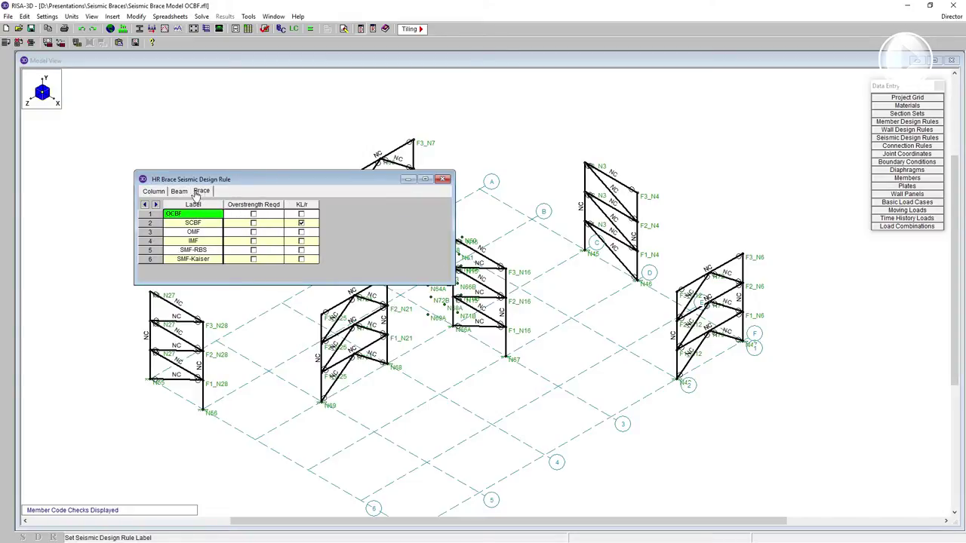
pyautogui.click(155, 192)
pyautogui.click(180, 193)
pyautogui.click(202, 193)
pyautogui.click(154, 192)
pyautogui.click(443, 179)
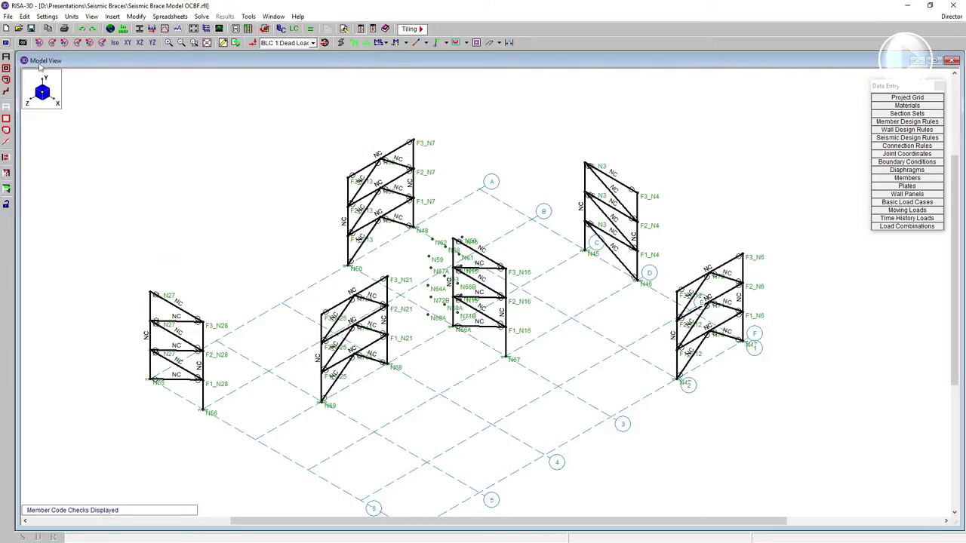
# Assign the OCBF seismic design rule to all selected members
pyautogui.click(223, 42)
pyautogui.click(25, 73)
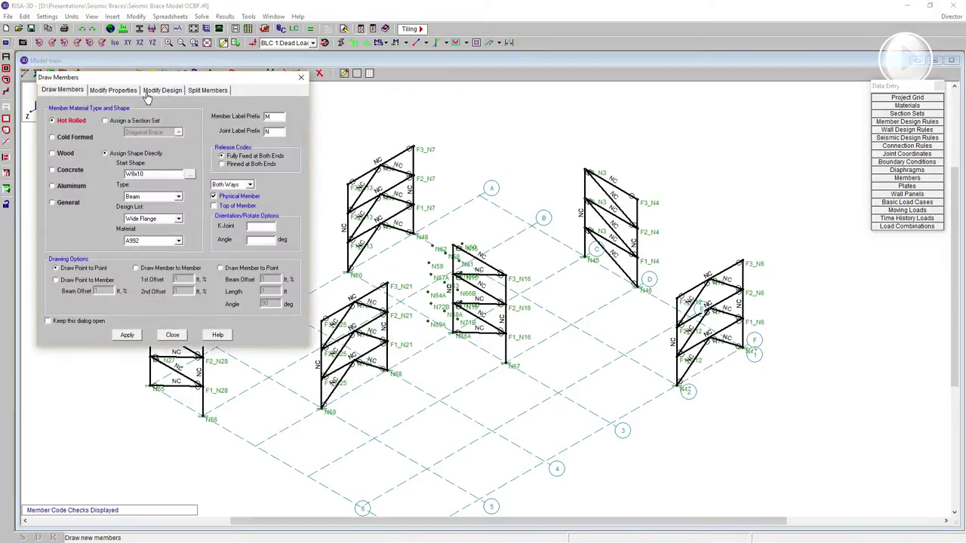
pyautogui.click(171, 93)
pyautogui.click(286, 220)
pyautogui.click(280, 230)
pyautogui.click(261, 230)
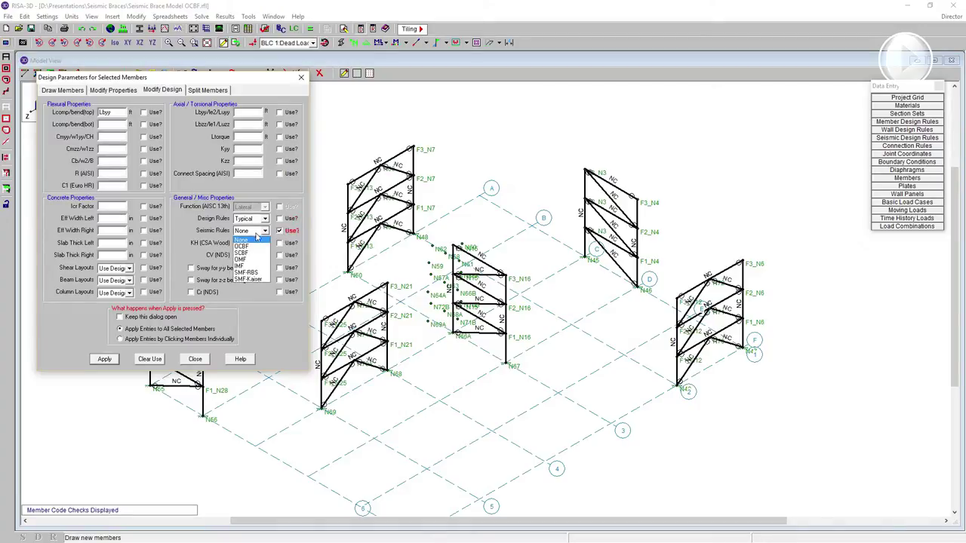
pyautogui.click(252, 247)
pyautogui.click(104, 359)
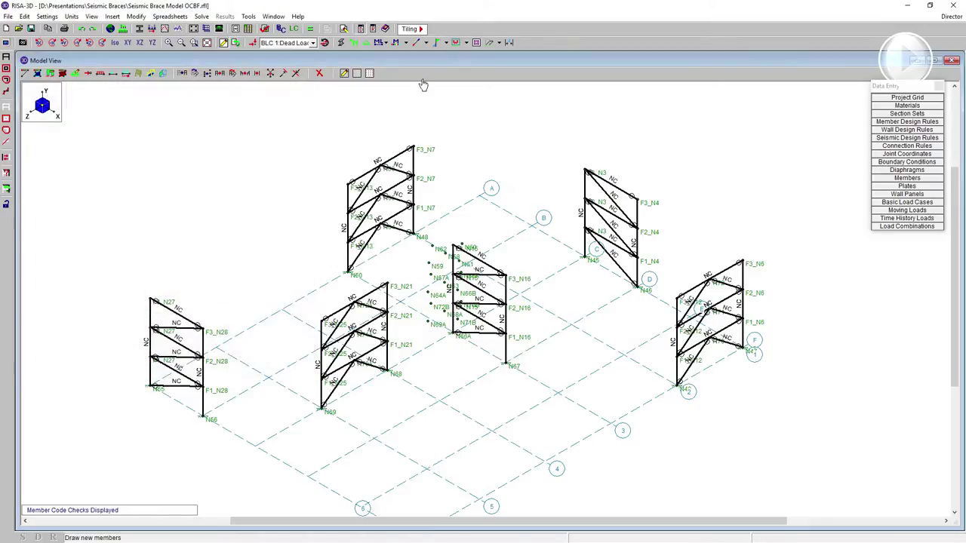
# Label the members with their seismic rules and check the assignment across all the braced frames
pyautogui.click(398, 44)
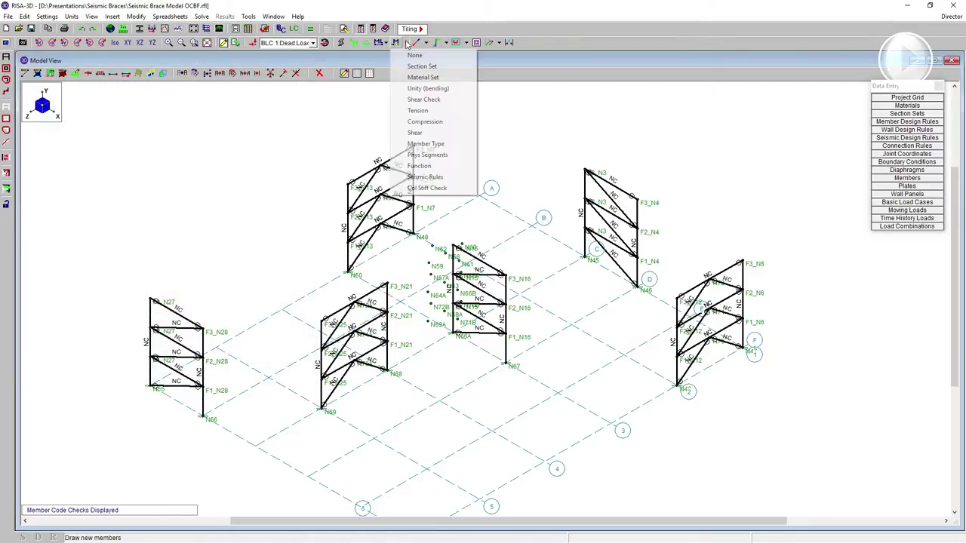
pyautogui.click(436, 174)
pyautogui.scroll(2, 613, 215)
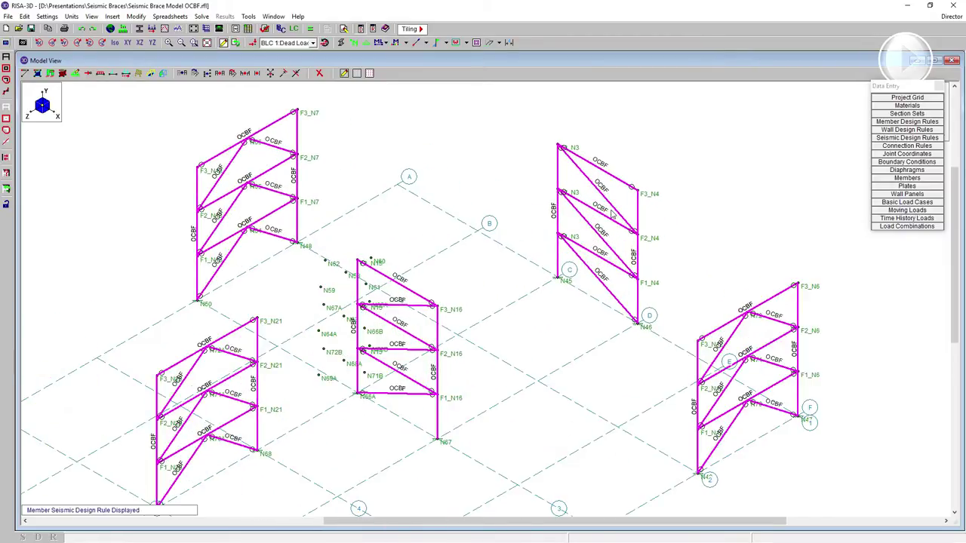
pyautogui.scroll(-3, 612, 214)
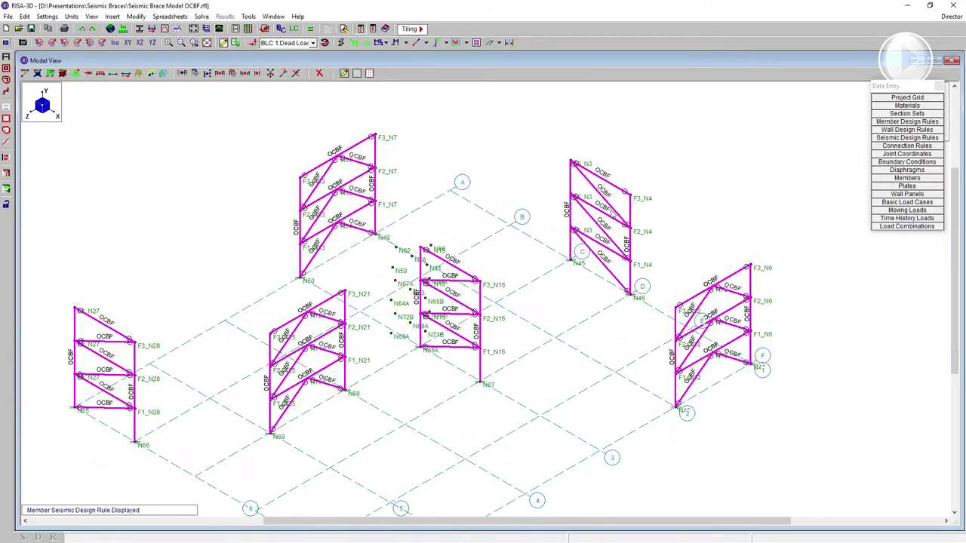
pyautogui.scroll(-1, 561, 198)
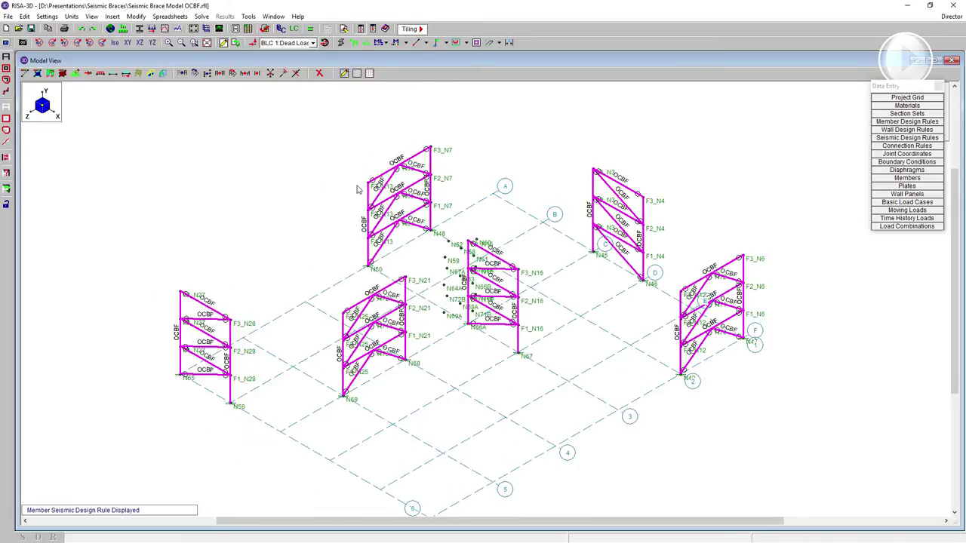
pyautogui.scroll(1, 561, 199)
# In the connection rules, set the diagonal brace type to Diagonal Brace Seismic and the chevron brace type to Chevron Brace Seismic
pyautogui.click(905, 146)
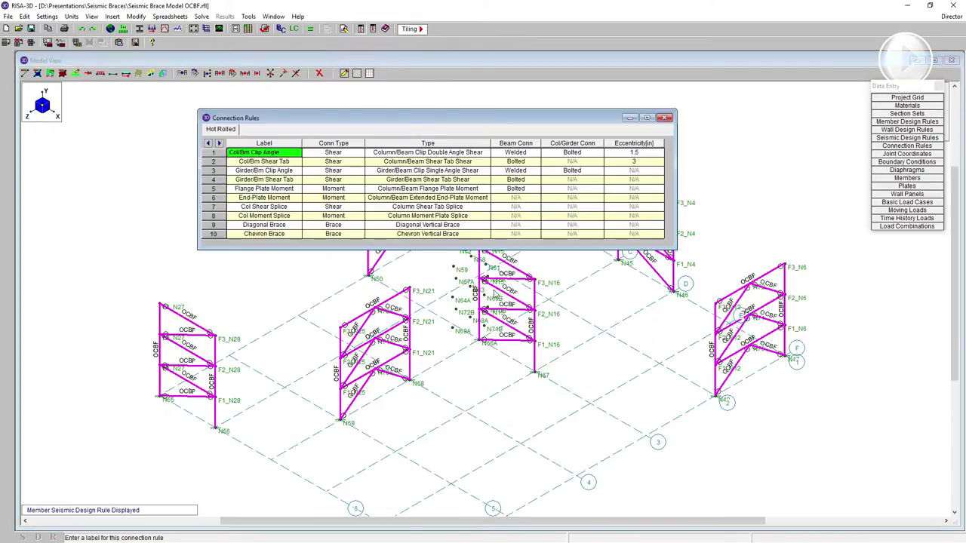
pyautogui.click(438, 227)
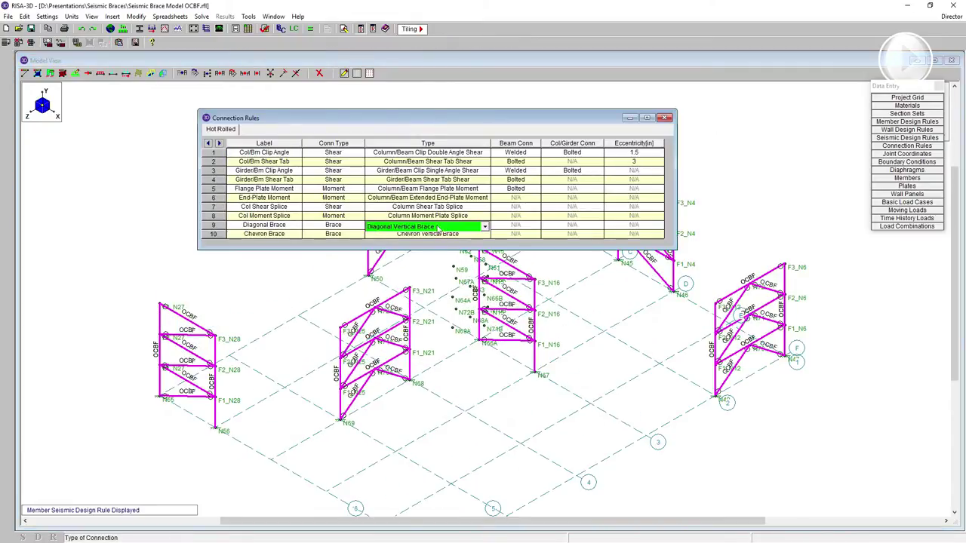
pyautogui.click(465, 230)
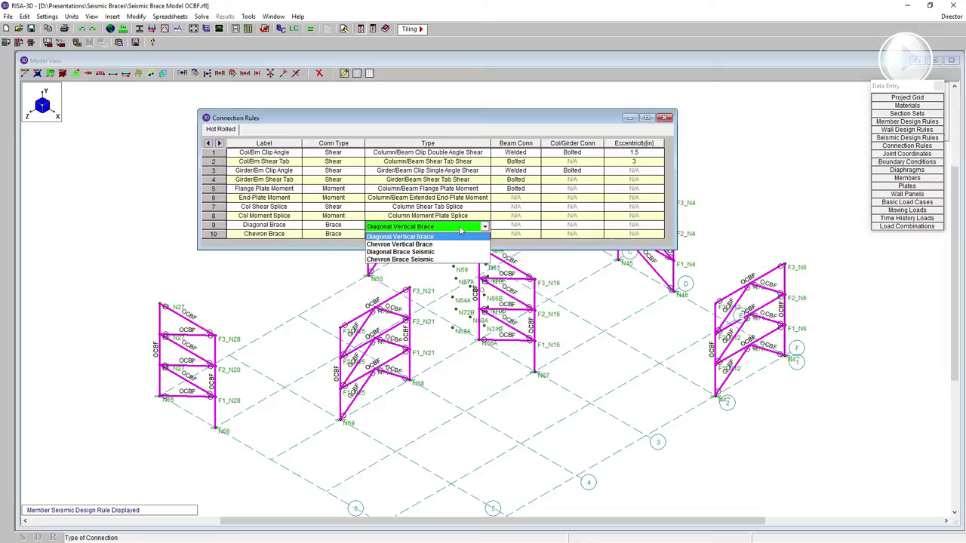
pyautogui.click(441, 252)
pyautogui.click(422, 236)
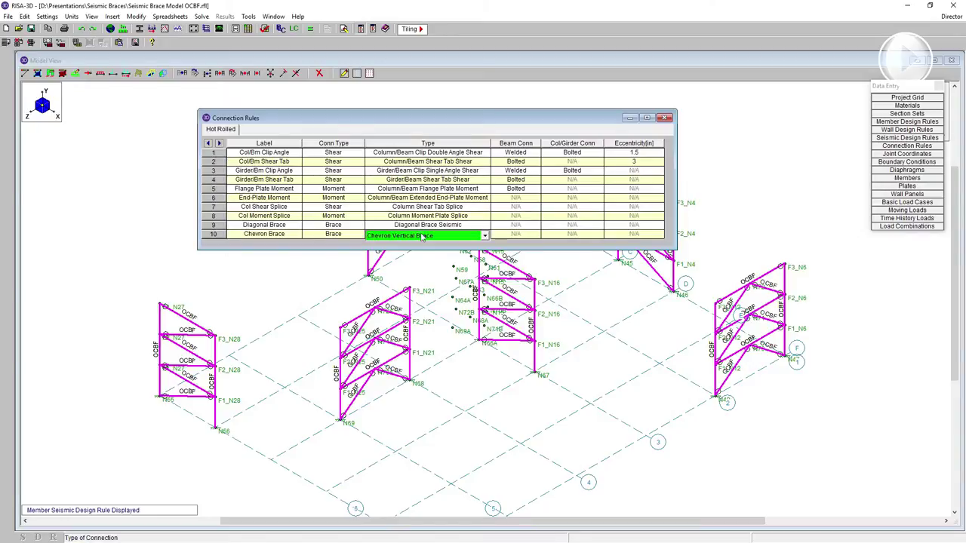
pyautogui.click(422, 237)
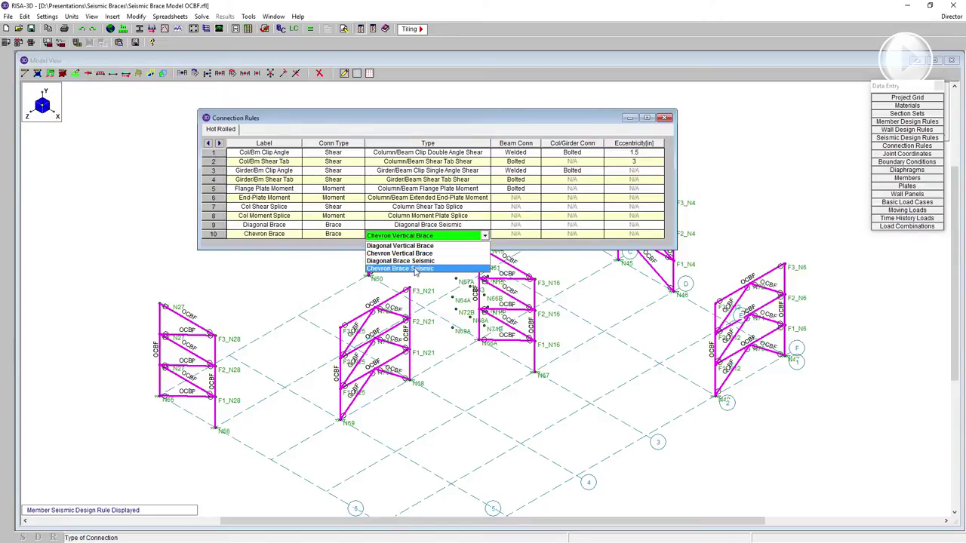
pyautogui.click(414, 267)
pyautogui.click(508, 236)
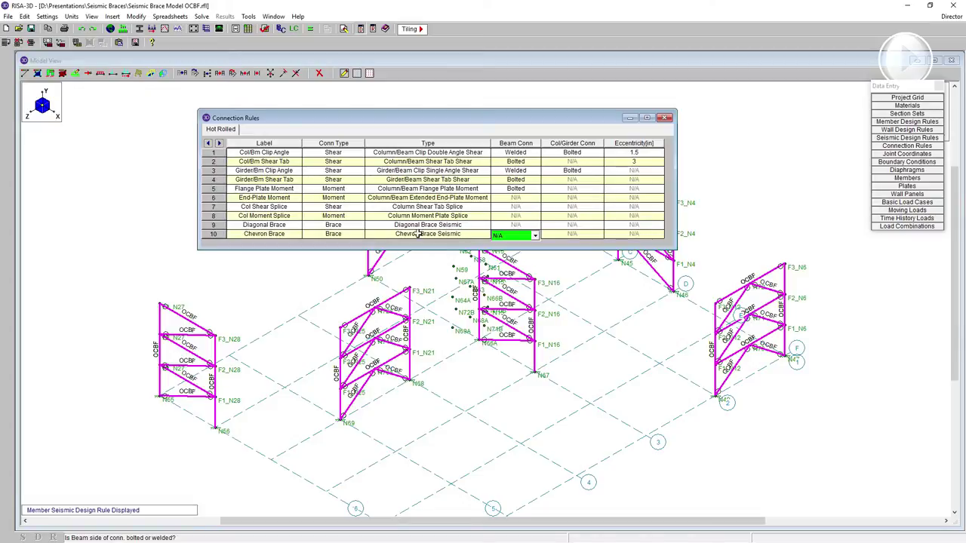
pyautogui.click(665, 117)
# Solve the model and label the members with their Unity (bending) code checks
pyautogui.click(311, 30)
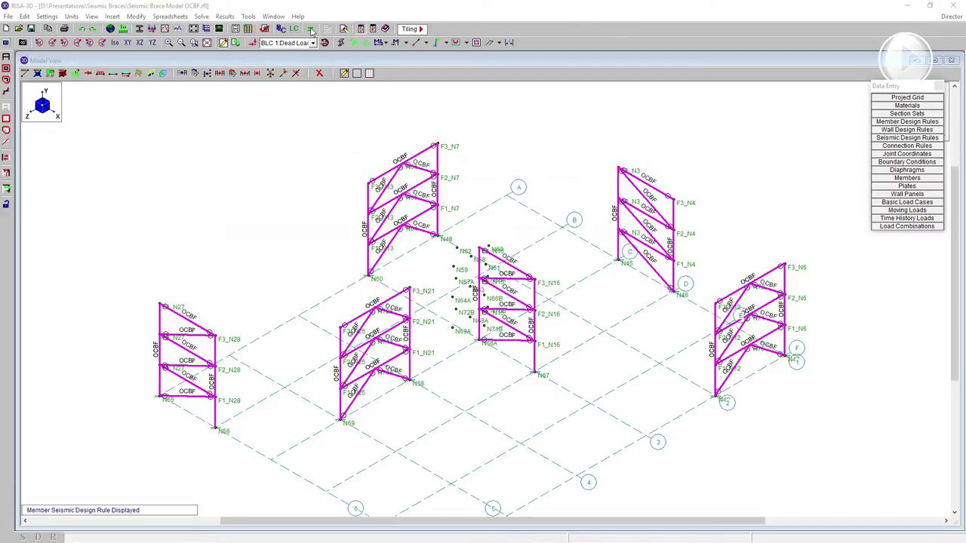
pyautogui.click(446, 329)
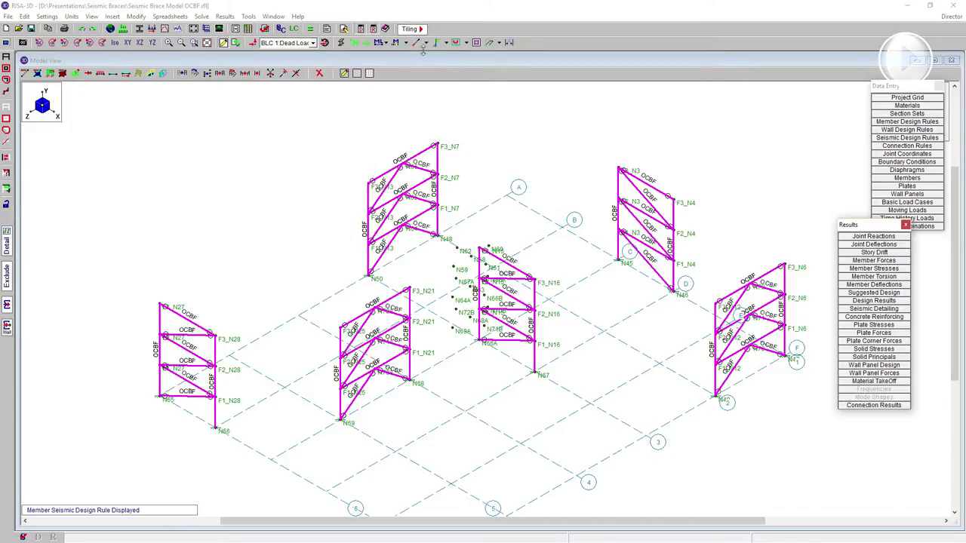
pyautogui.click(397, 42)
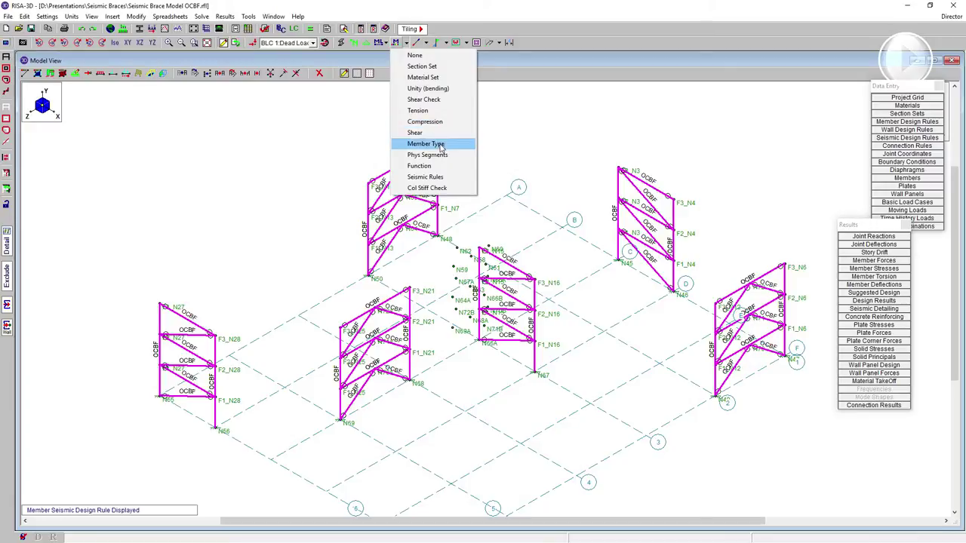
pyautogui.click(419, 89)
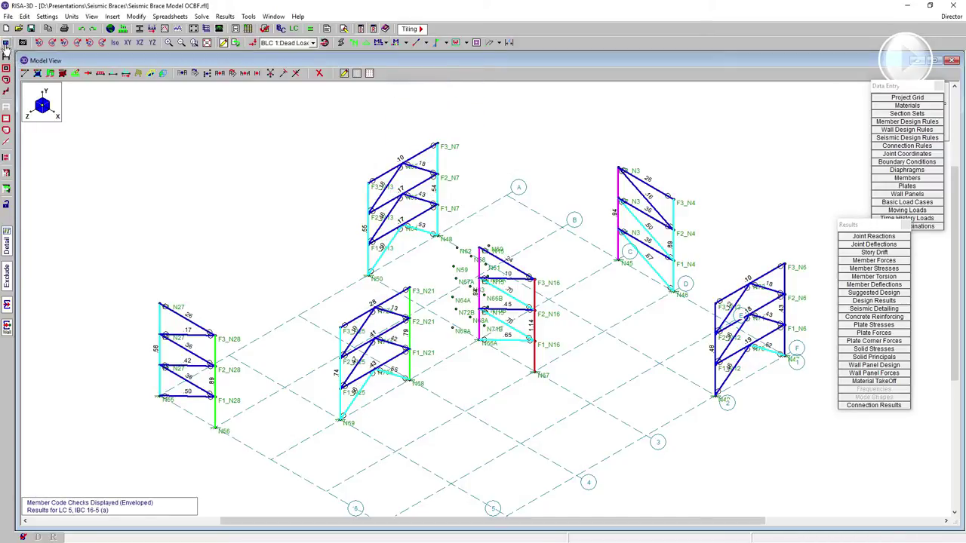
# Examine the detail report of the overstressed column between joints N67 and F3_N16
pyautogui.click(7, 43)
pyautogui.click(237, 66)
pyautogui.scroll(4, 549, 343)
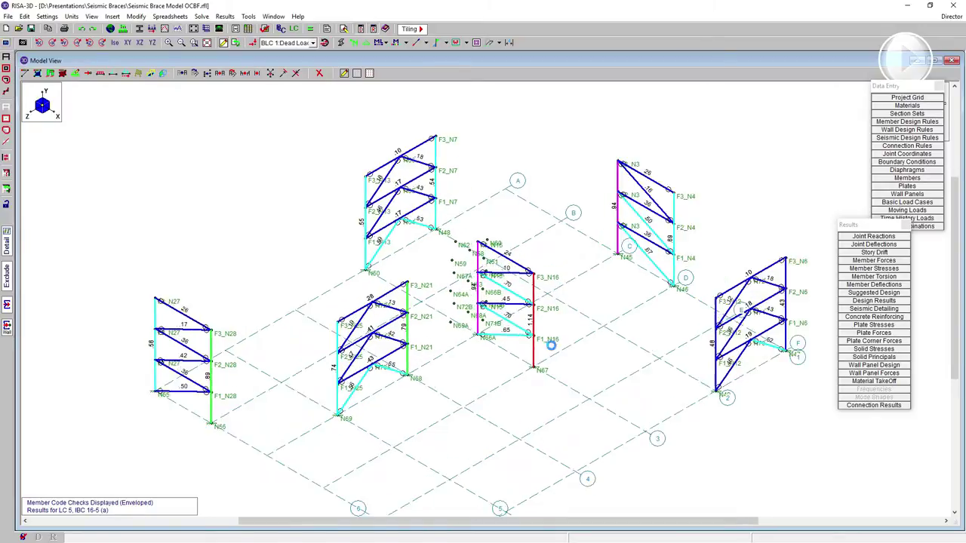
pyautogui.click(7, 245)
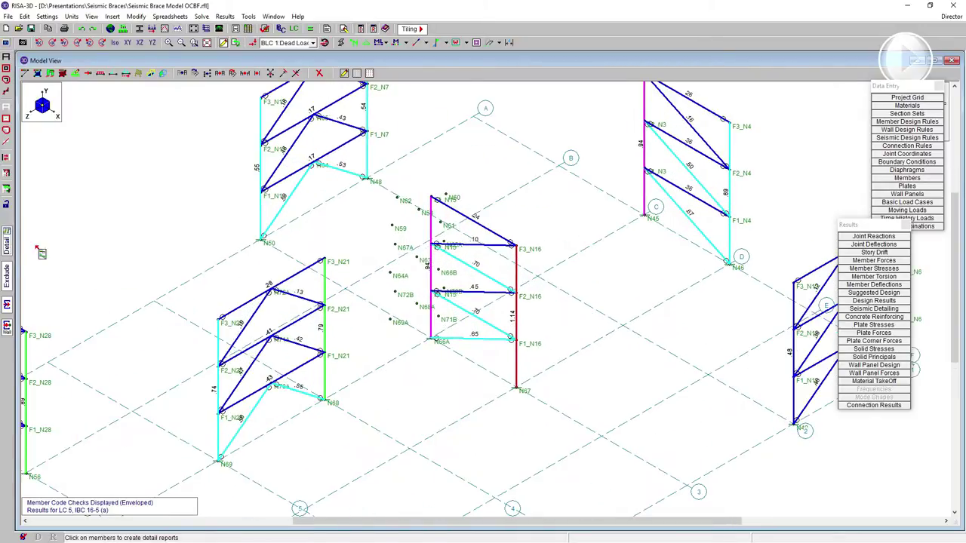
pyautogui.click(516, 293)
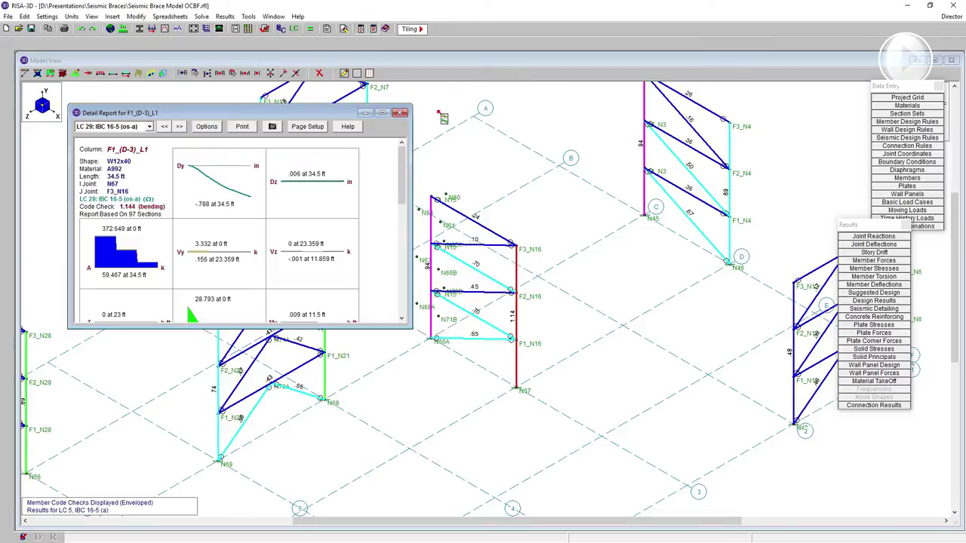
pyautogui.click(400, 112)
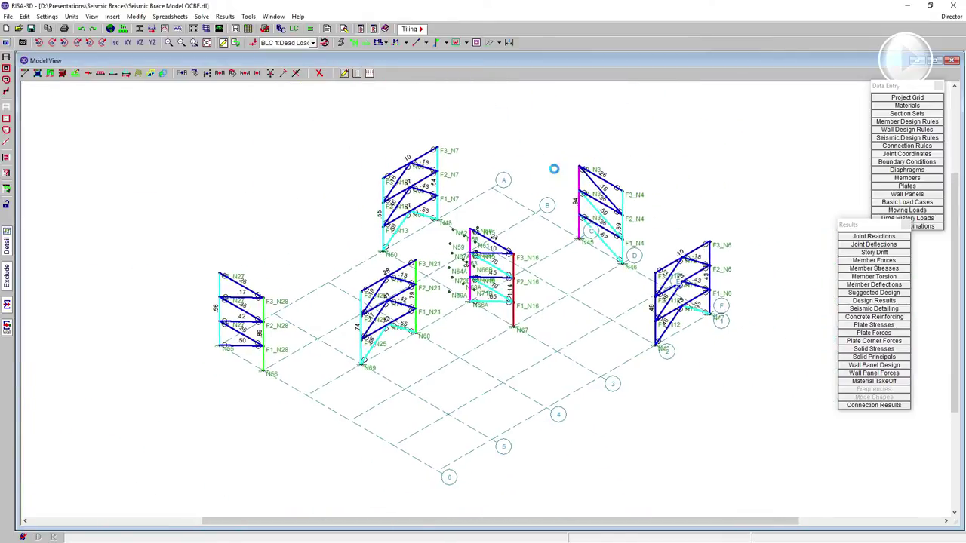
# Unselect the whole model and select only the columns by member type
pyautogui.click(7, 107)
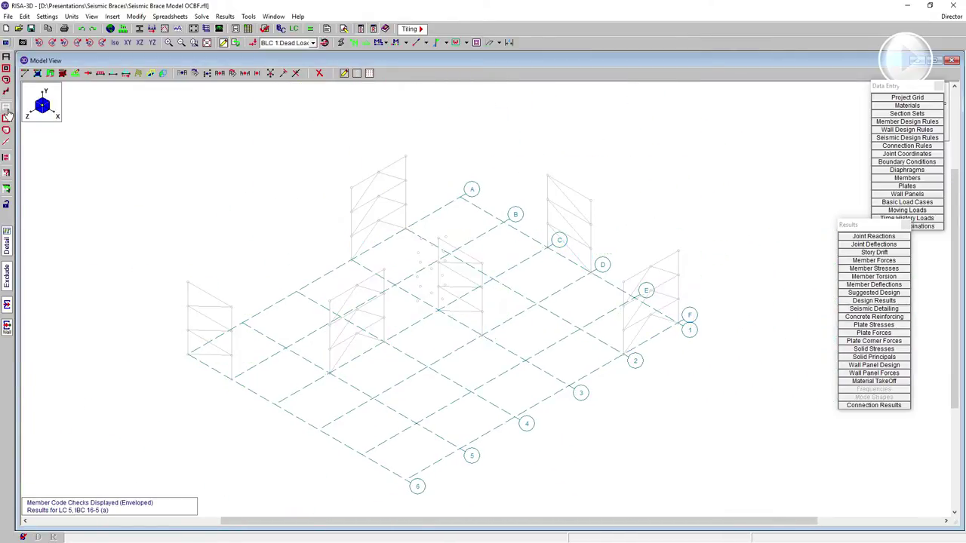
pyautogui.click(6, 172)
pyautogui.click(47, 80)
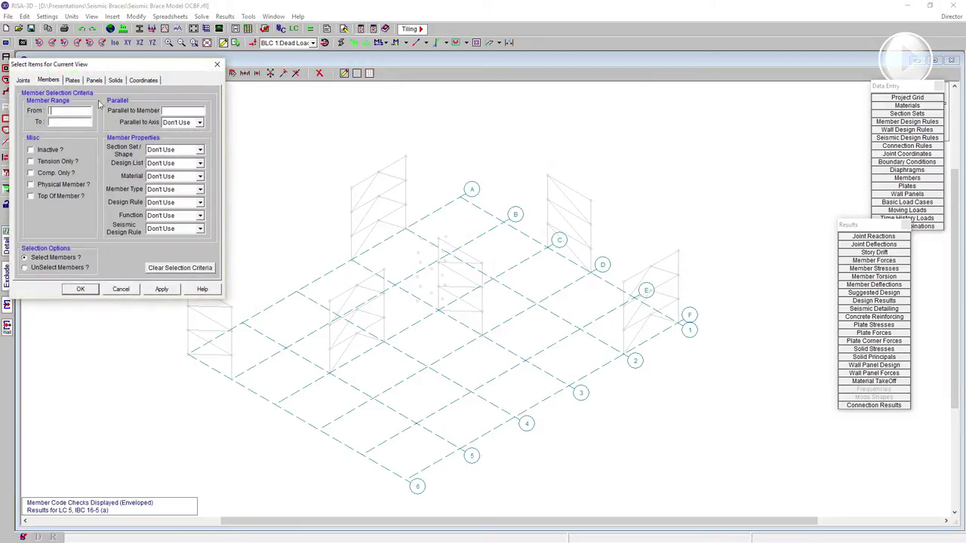
pyautogui.click(165, 190)
pyautogui.click(161, 214)
pyautogui.click(81, 290)
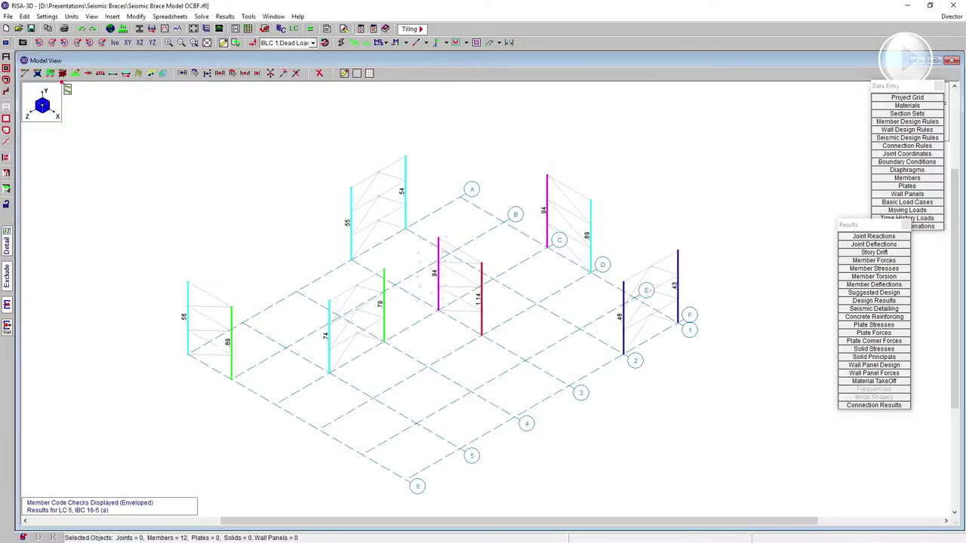
# Assign the W12x50 shape directly to the selected columns, applying only the shape, and label the members with their section sets
pyautogui.click(25, 73)
pyautogui.click(187, 132)
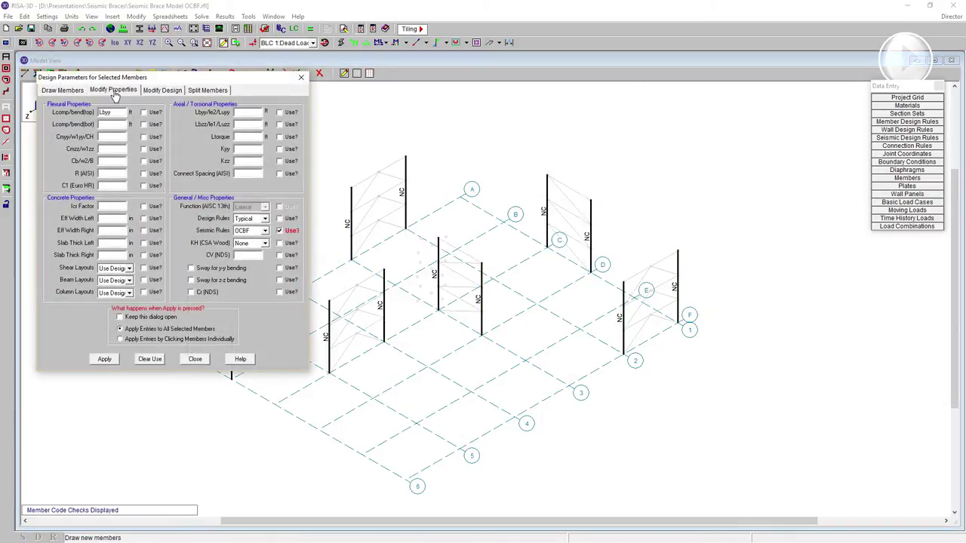
pyautogui.click(154, 376)
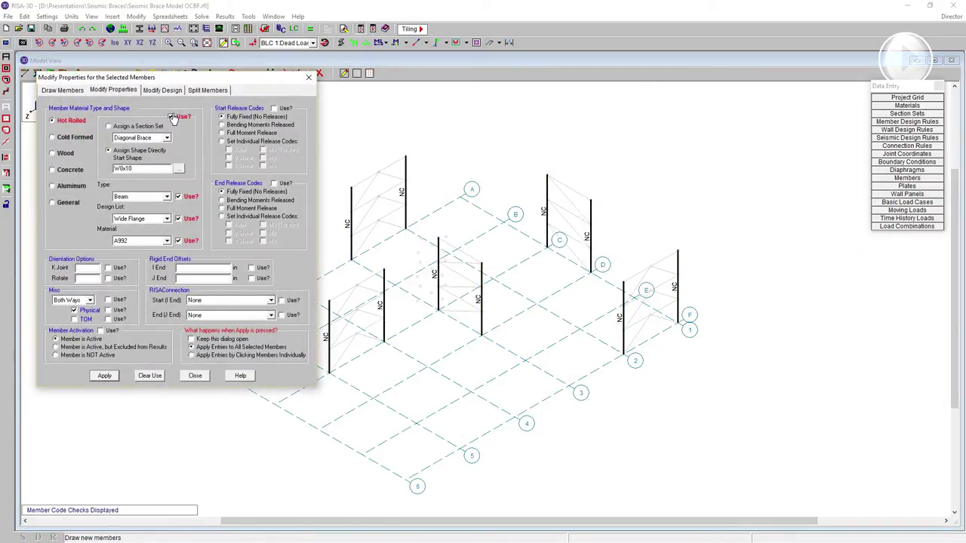
pyautogui.write('W12x')
pyautogui.click(178, 197)
pyautogui.click(178, 218)
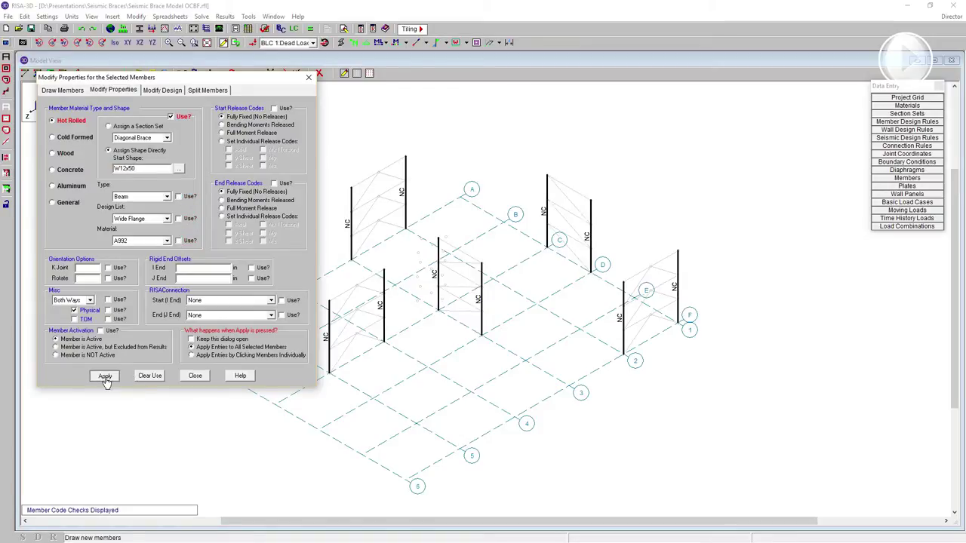
pyautogui.click(104, 375)
pyautogui.click(386, 42)
pyautogui.click(398, 81)
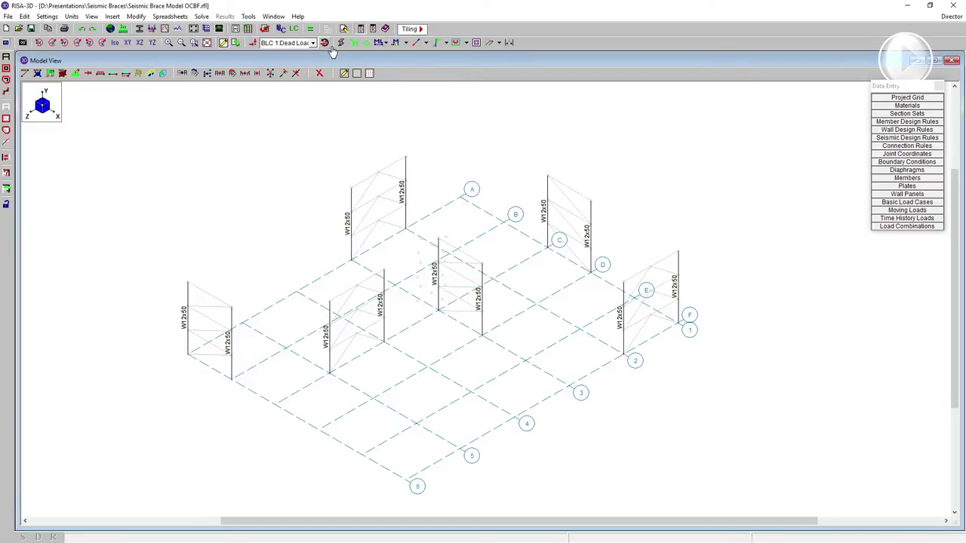
# Solve the envelope of load combinations with the resized columns and label the members with their Unity (bending) checks
pyautogui.click(310, 29)
pyautogui.click(444, 329)
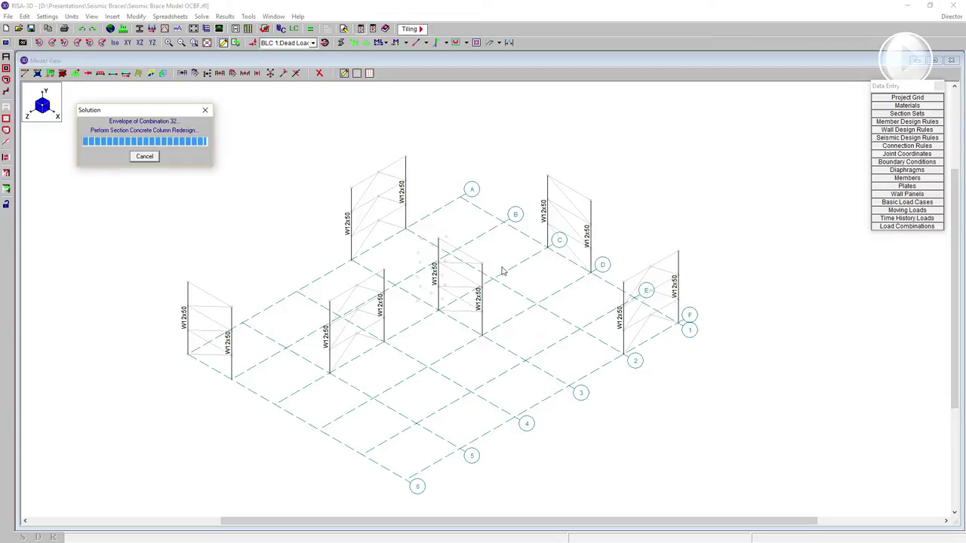
pyautogui.click(401, 43)
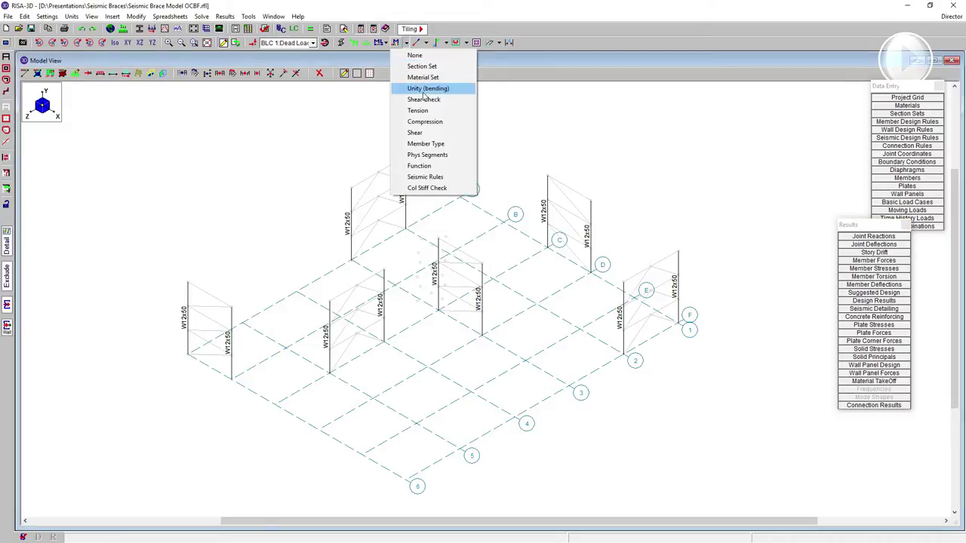
pyautogui.click(424, 91)
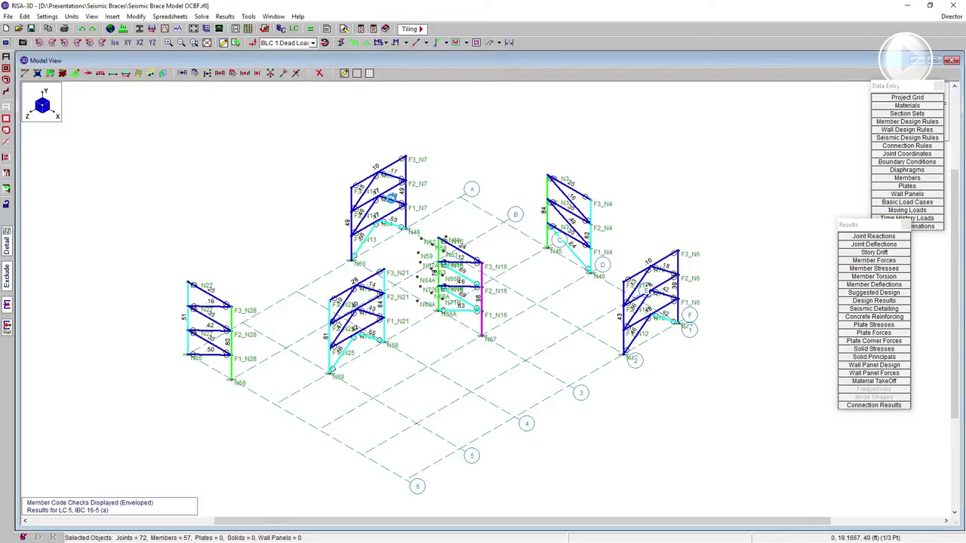
pyautogui.scroll(-1, 473, 219)
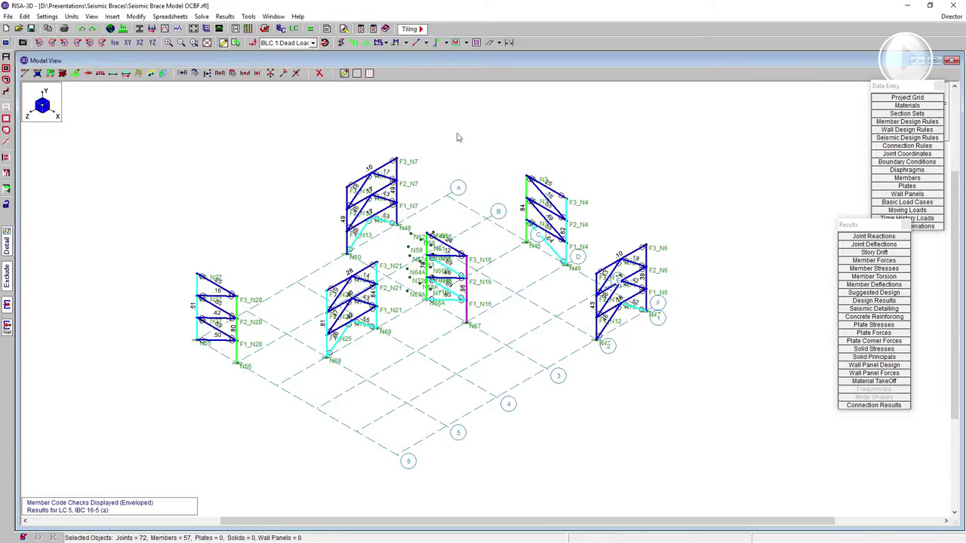
pyautogui.scroll(1, 935, 35)
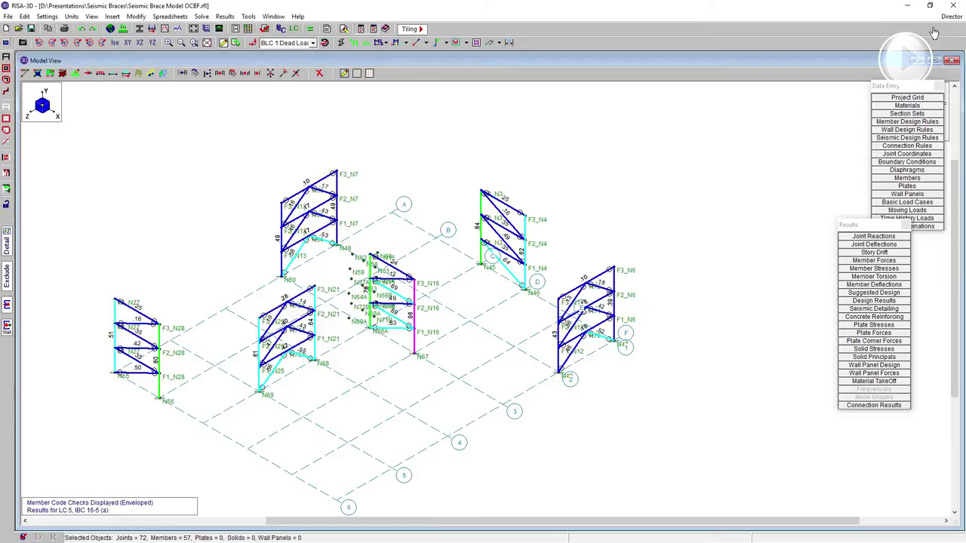
# Transfer the solved OCBF model to RISAConnection, saving the connection project that is currently open there
pyautogui.click(954, 18)
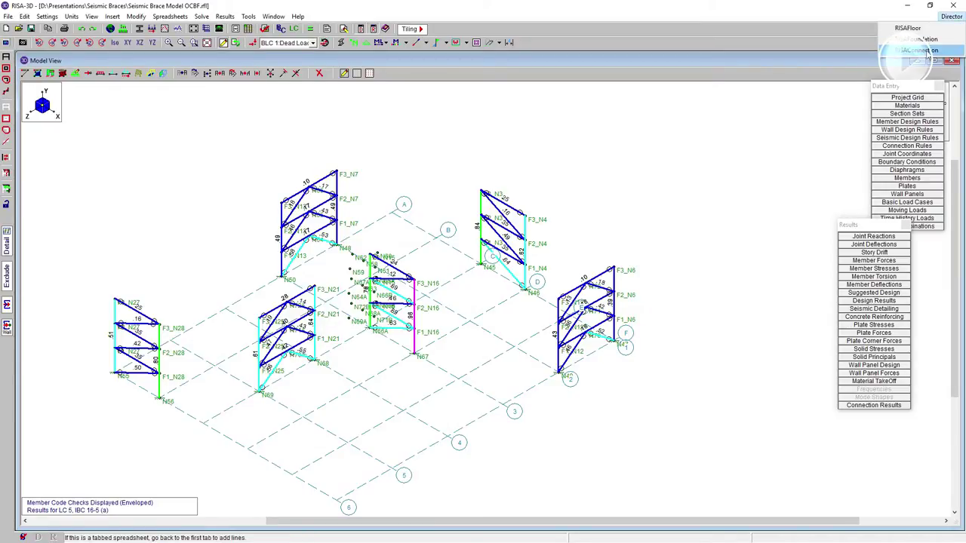
pyautogui.click(927, 51)
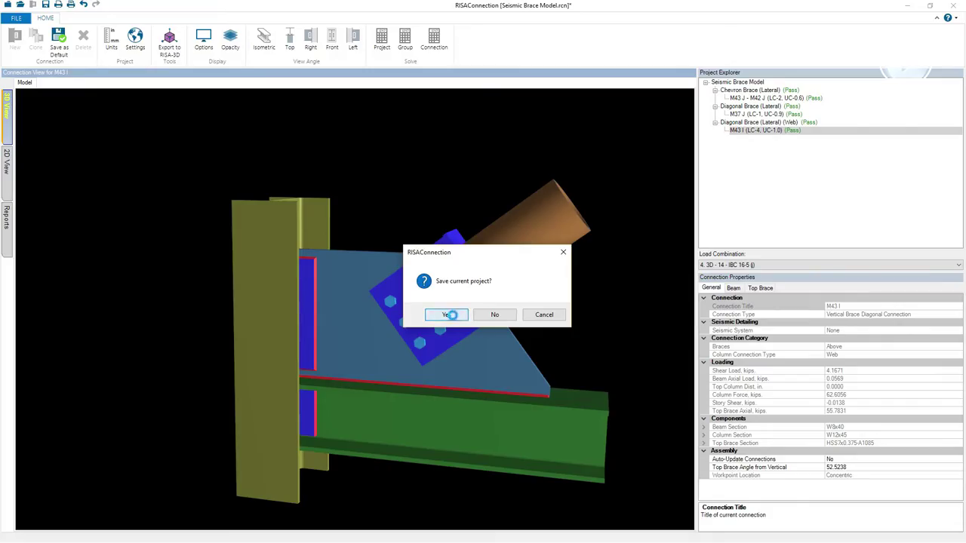
pyautogui.click(453, 317)
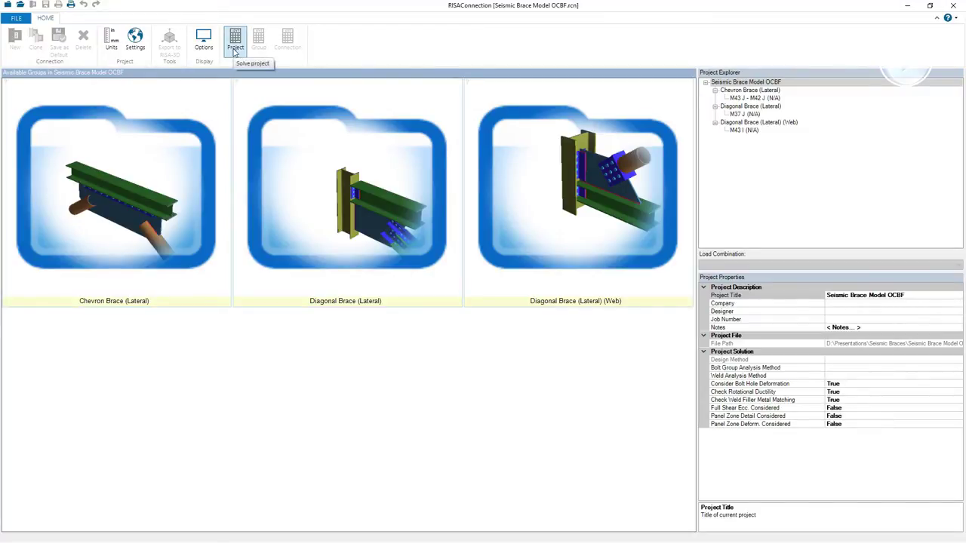
# Open the chevron brace connection M43 J - M42 J in the 3D view and solve only that connection
pyautogui.doubleClick(134, 192)
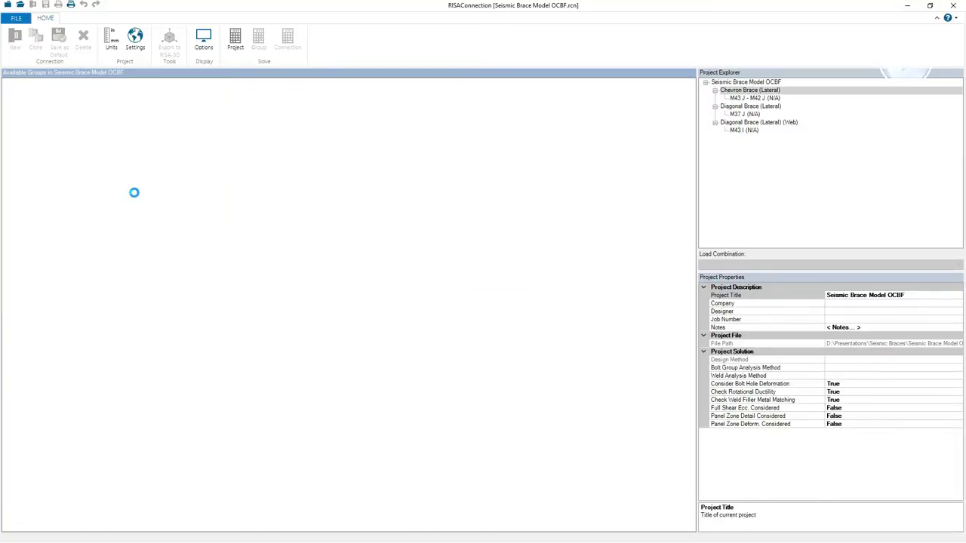
pyautogui.doubleClick(149, 190)
pyautogui.moveTo(382, 369); pyautogui.dragTo(470, 345)
pyautogui.scroll(3, 413, 245)
pyautogui.click(434, 38)
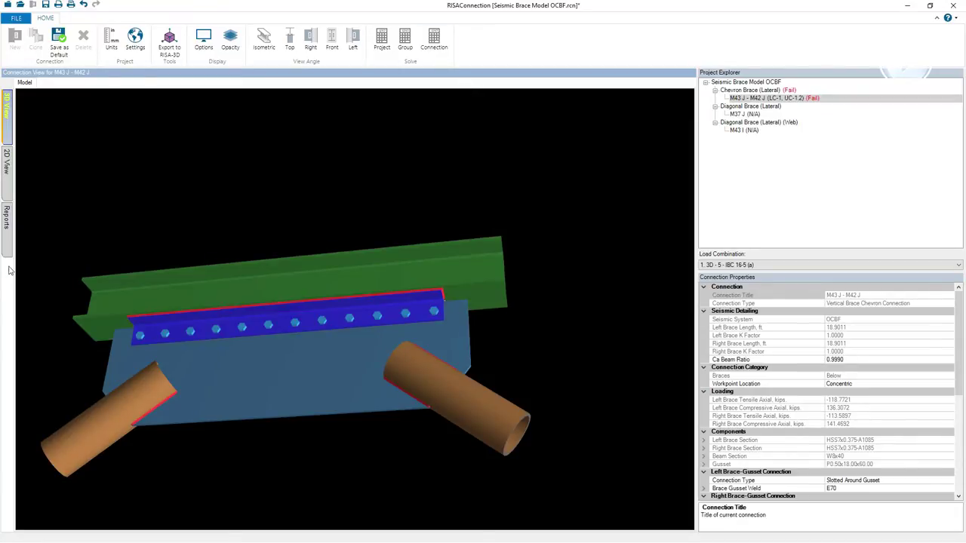
# Examine the chevron connection's report summary and gusset/beam limit states, comparing them with the clip angle in the 3D view
pyautogui.click(8, 226)
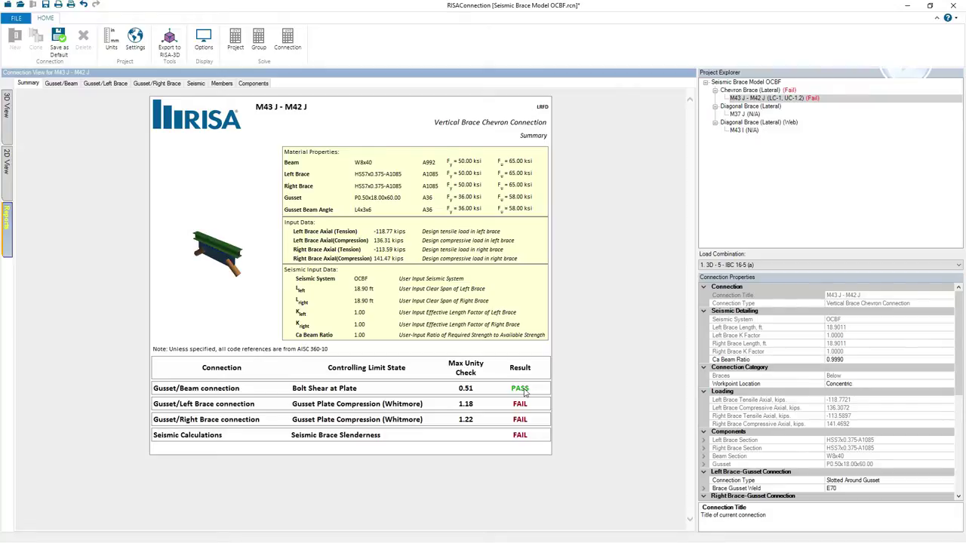
pyautogui.click(66, 81)
pyautogui.moveTo(689, 214); pyautogui.dragTo(681, 372)
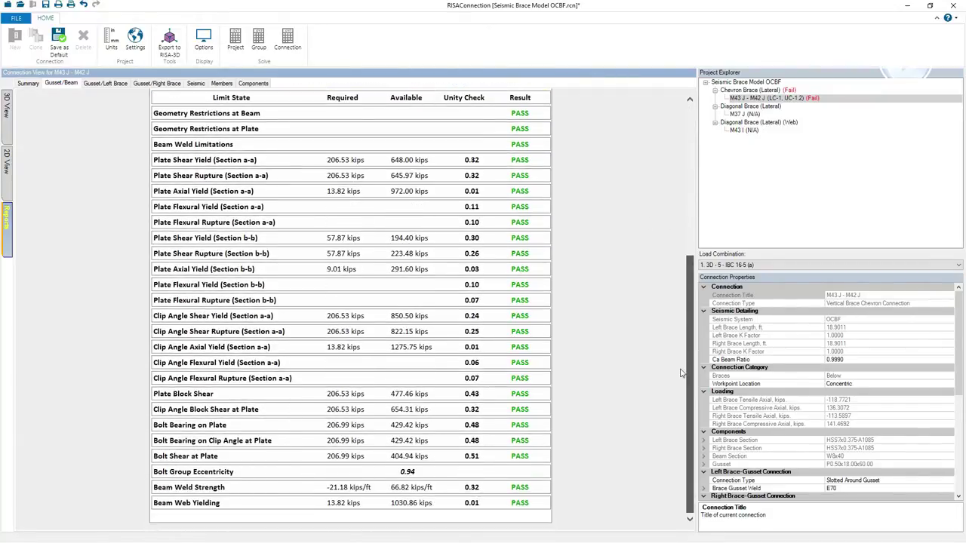
pyautogui.scroll(5, 681, 373)
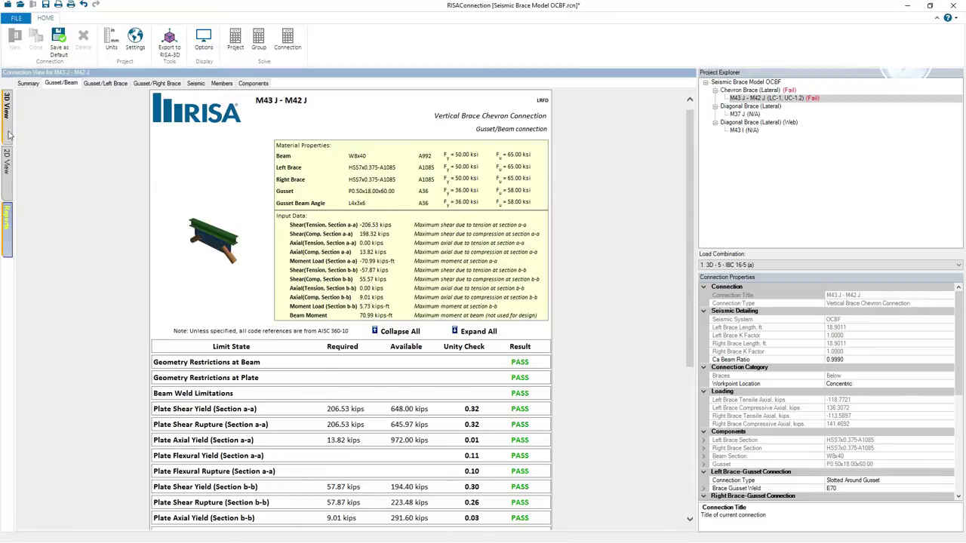
pyautogui.click(7, 109)
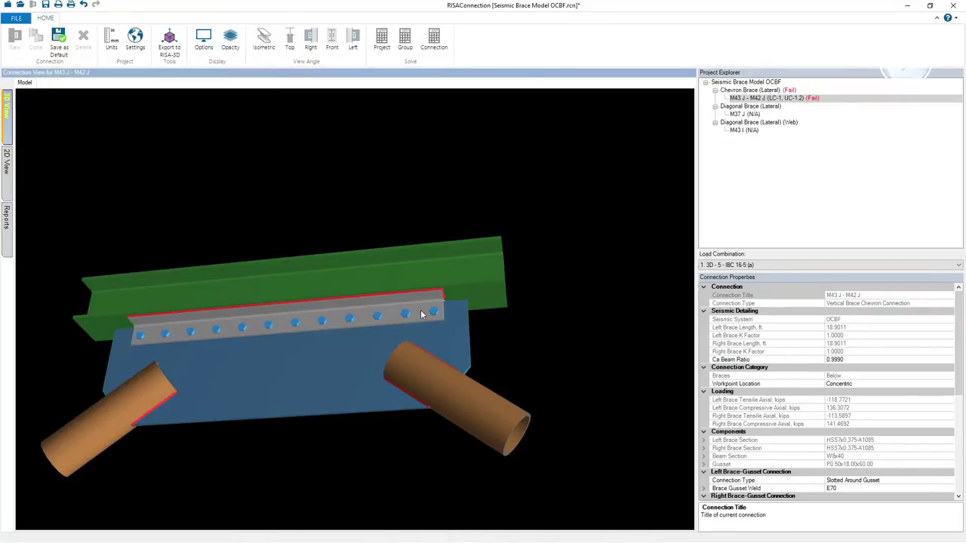
pyautogui.click(7, 226)
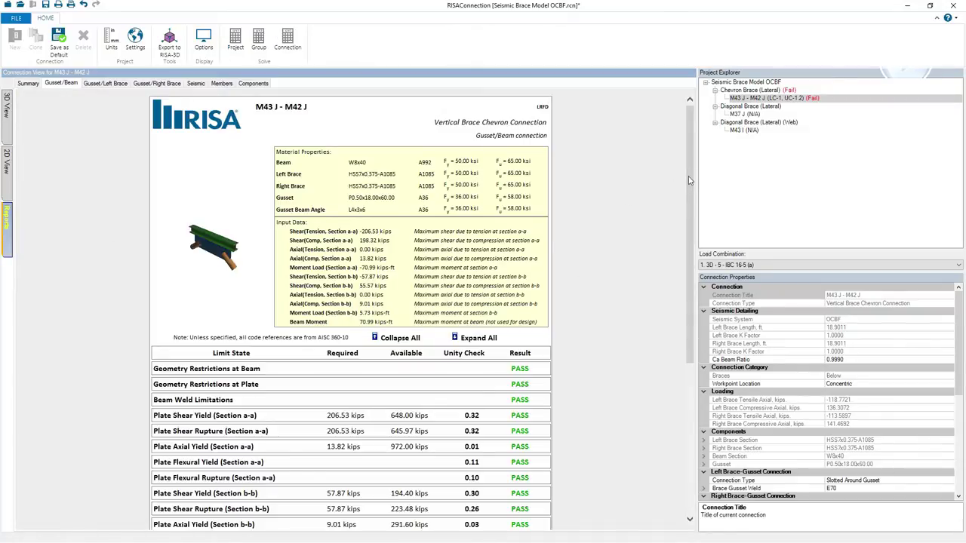
# Examine the seismic brace slenderness calculation in the chevron connection's report and inspect the right brace section in the 3D view
pyautogui.click(196, 86)
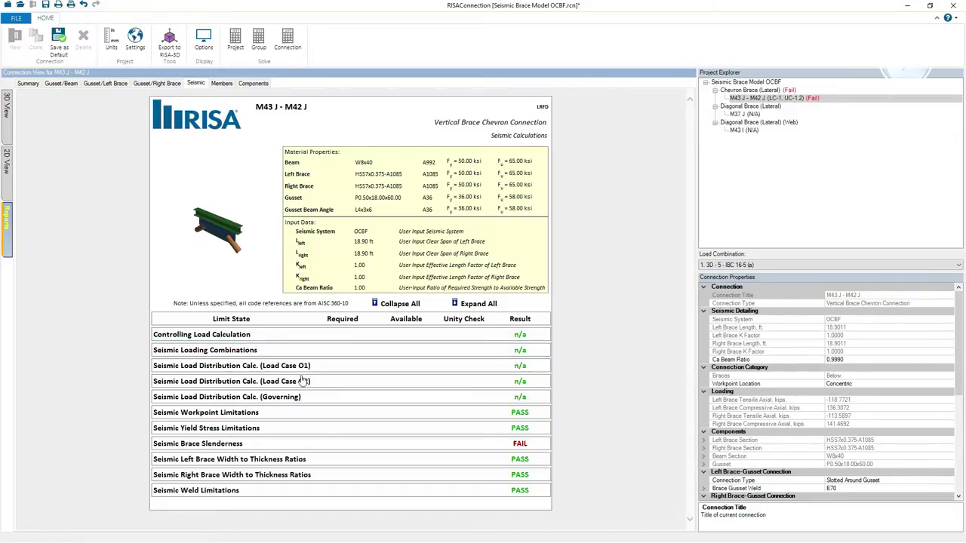
pyautogui.click(226, 445)
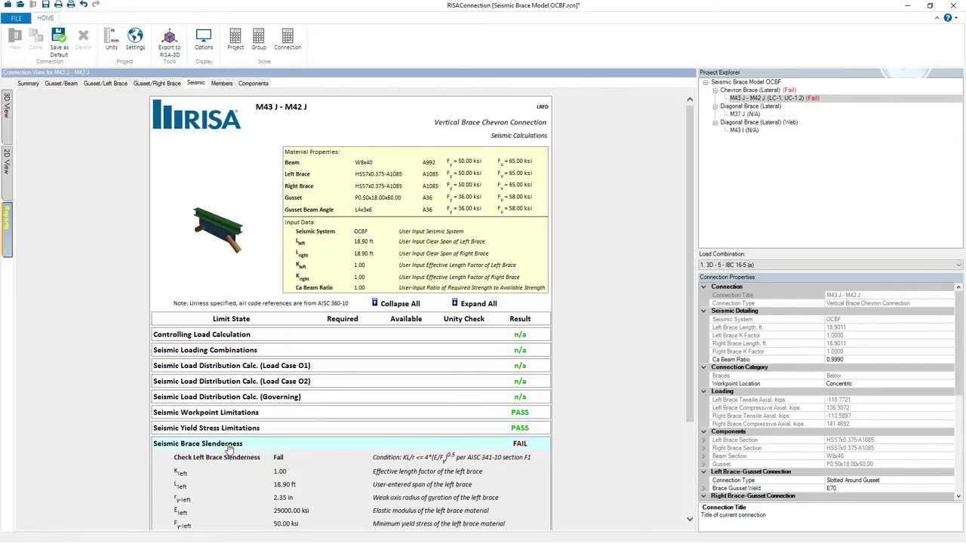
pyautogui.scroll(-3, 237, 444)
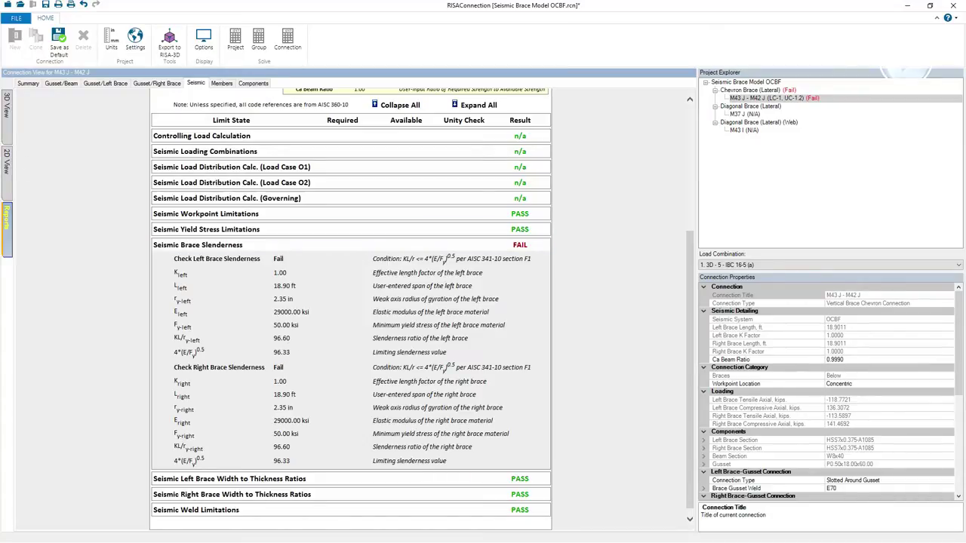
pyautogui.click(7, 125)
pyautogui.click(478, 412)
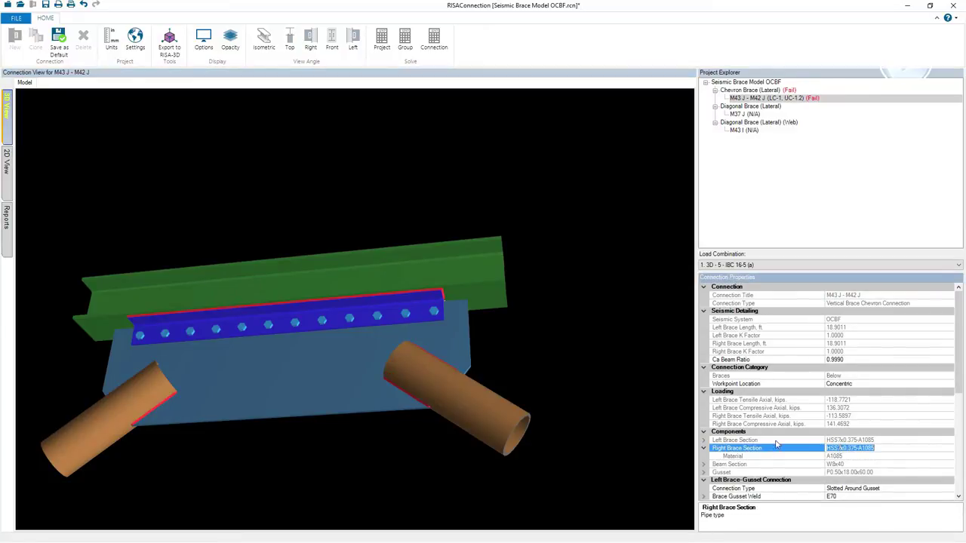
# Switch to RISA-3D and set the Chevron Brace section set's shape to HSS7.500x0.375-A1085, clearing the current results
pyautogui.click(527, 438)
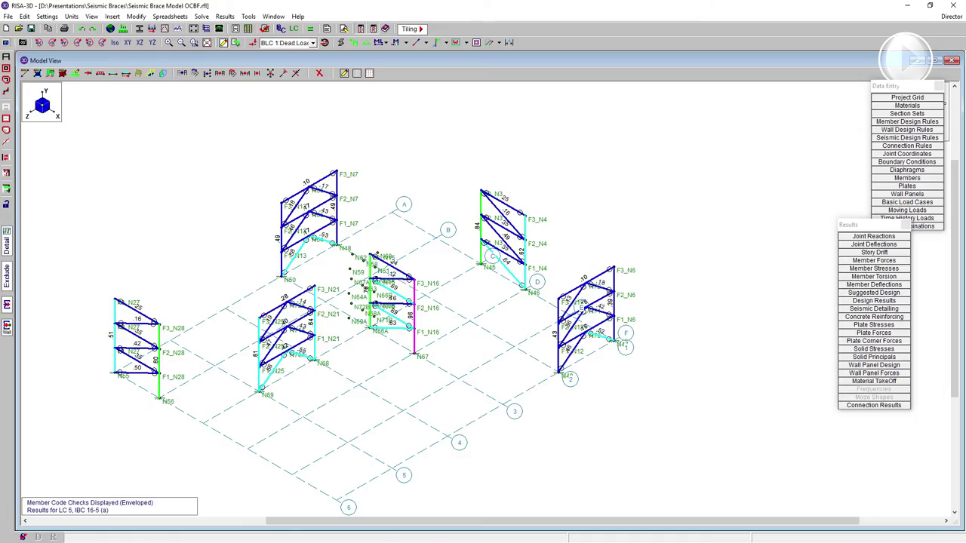
pyautogui.click(906, 113)
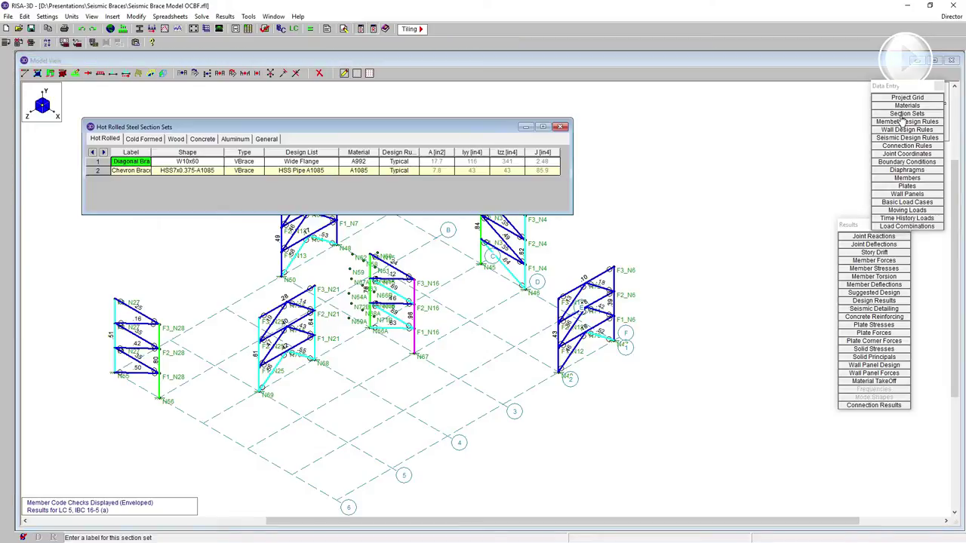
pyautogui.click(167, 171)
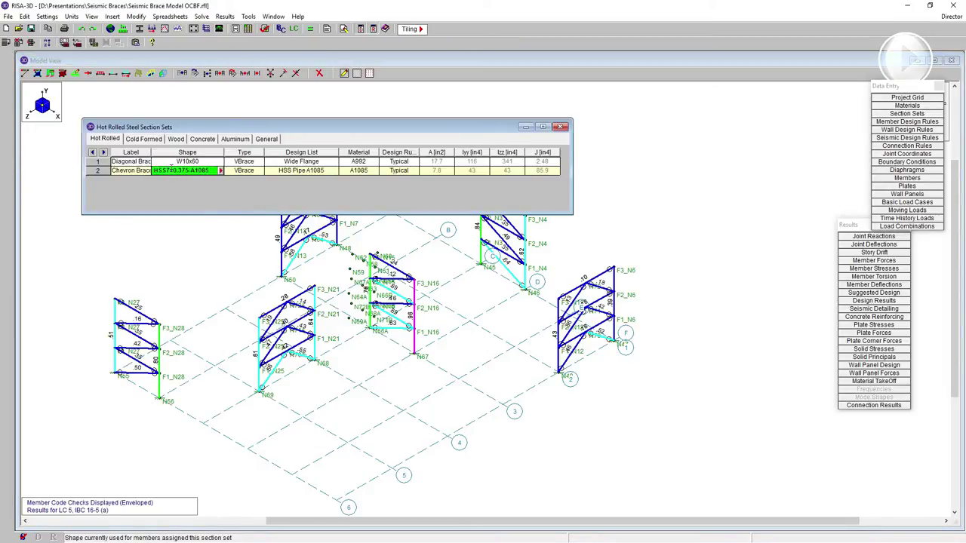
pyautogui.write('.500')
pyautogui.moveTo(224, 147); pyautogui.dragTo(242, 147)
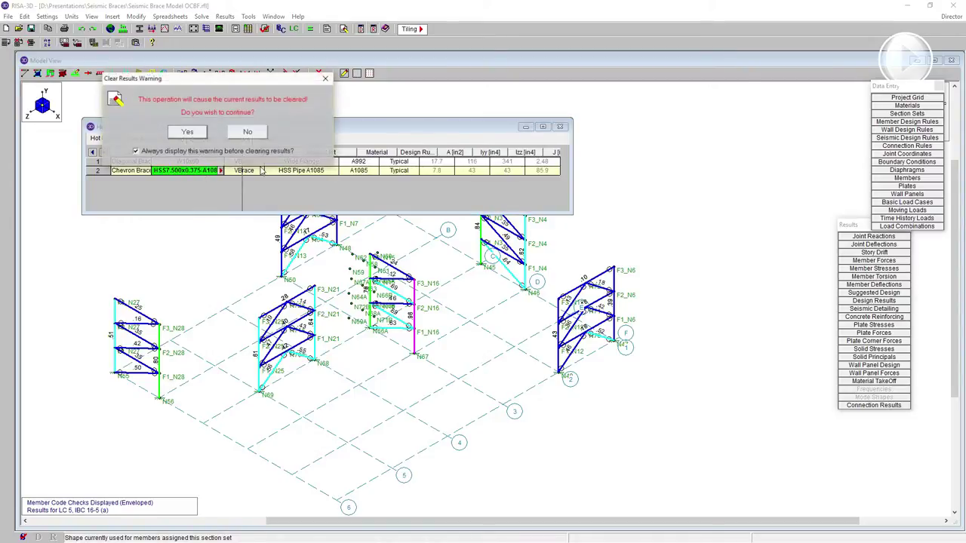
pyautogui.click(188, 132)
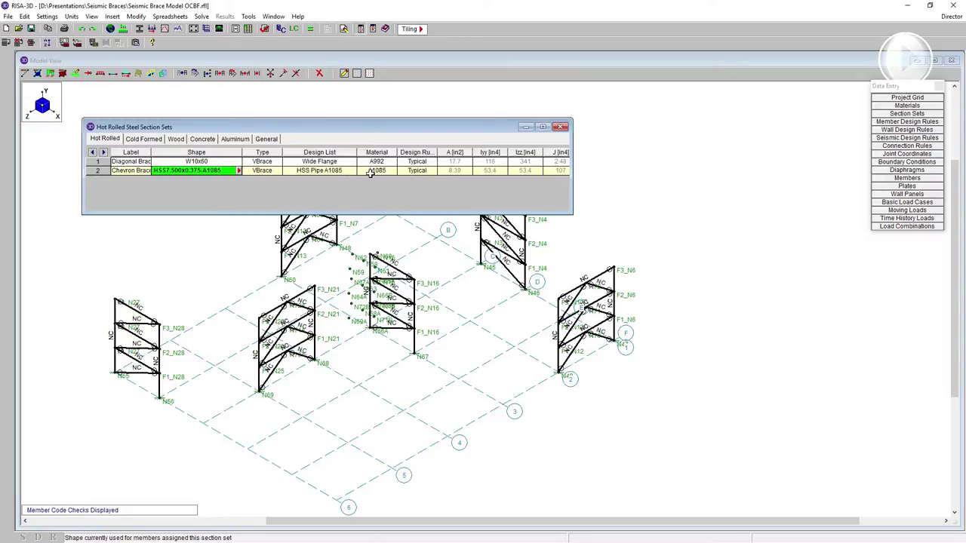
# Solve the model envelope with the larger chevron braces and transfer it to RISAConnection, saving the open connection project
pyautogui.click(310, 28)
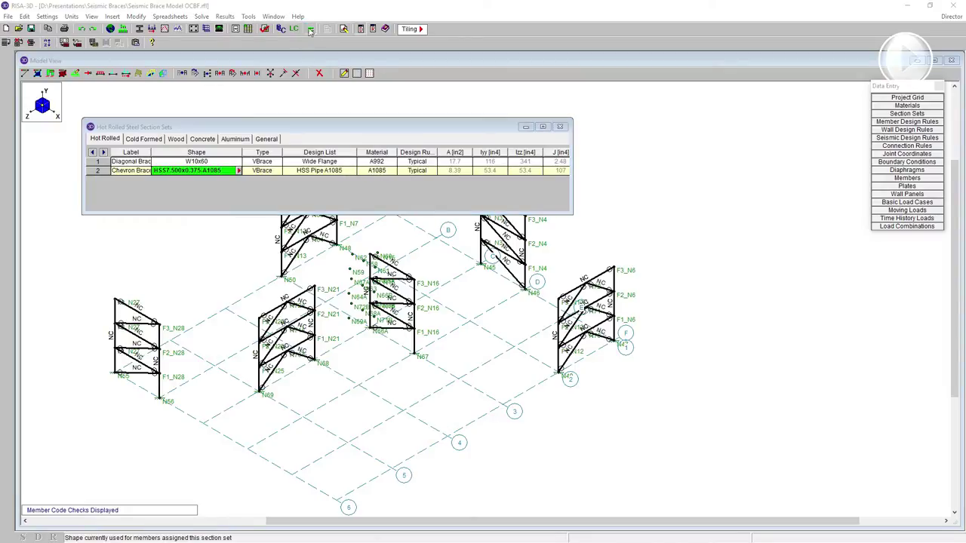
pyautogui.click(444, 329)
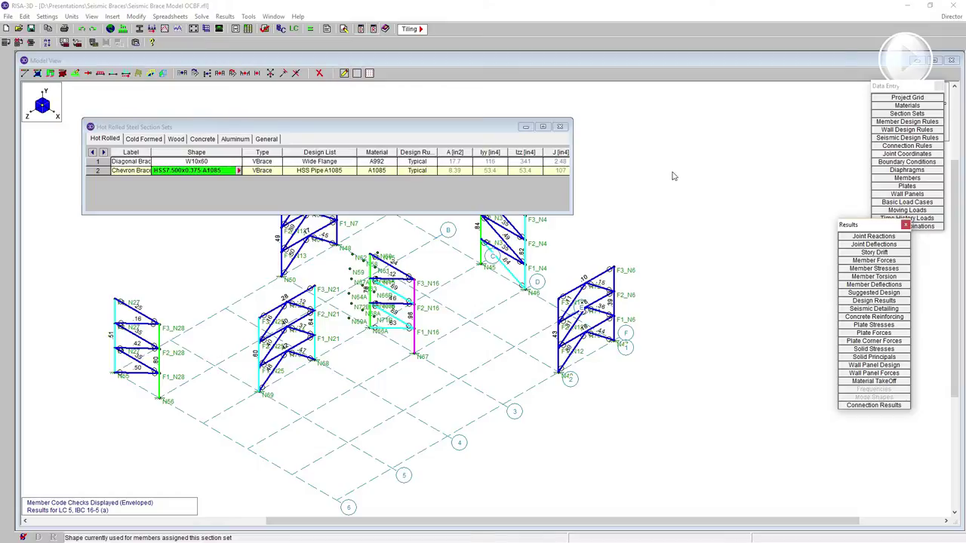
pyautogui.click(953, 16)
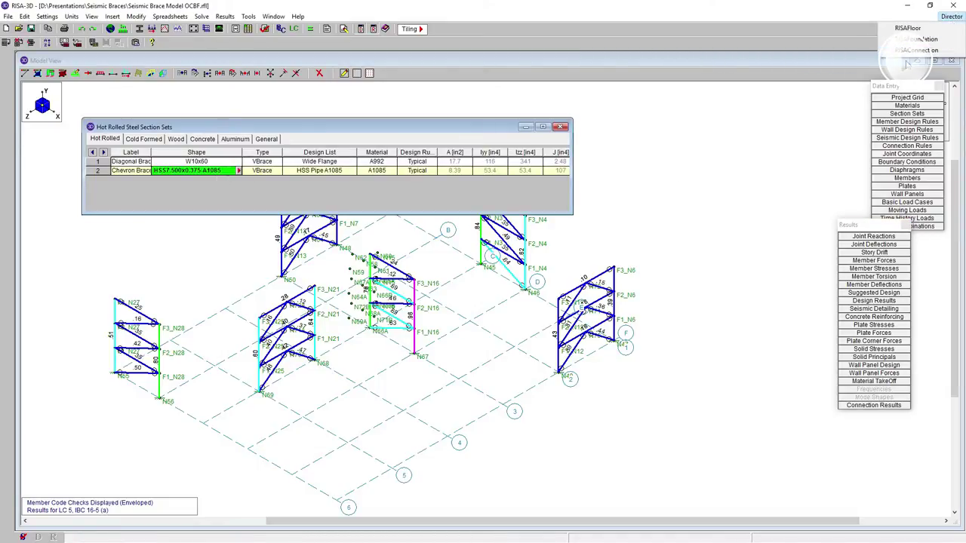
pyautogui.click(939, 51)
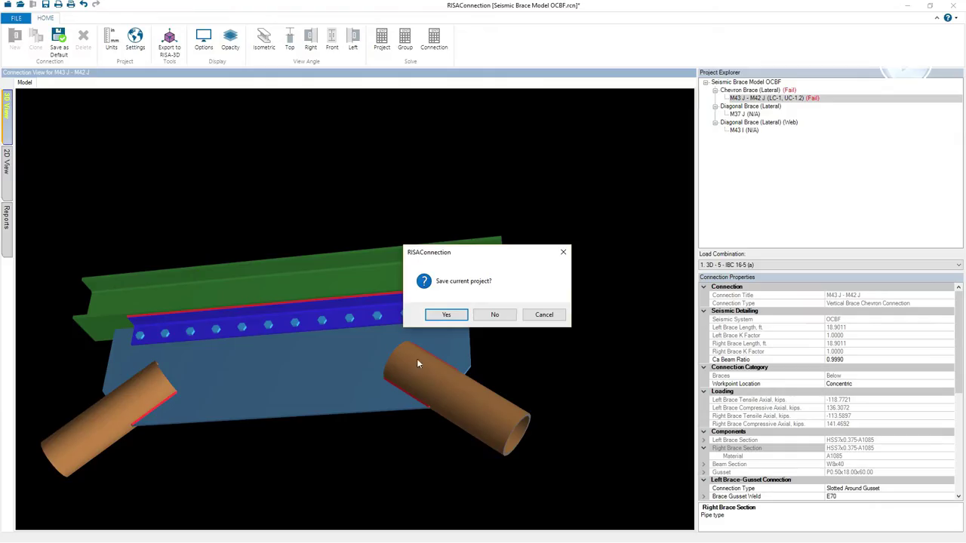
pyautogui.click(449, 315)
# Reopen the updated chevron brace connection M43 J - M42 J in the 3D view and solve it again
pyautogui.doubleClick(158, 205)
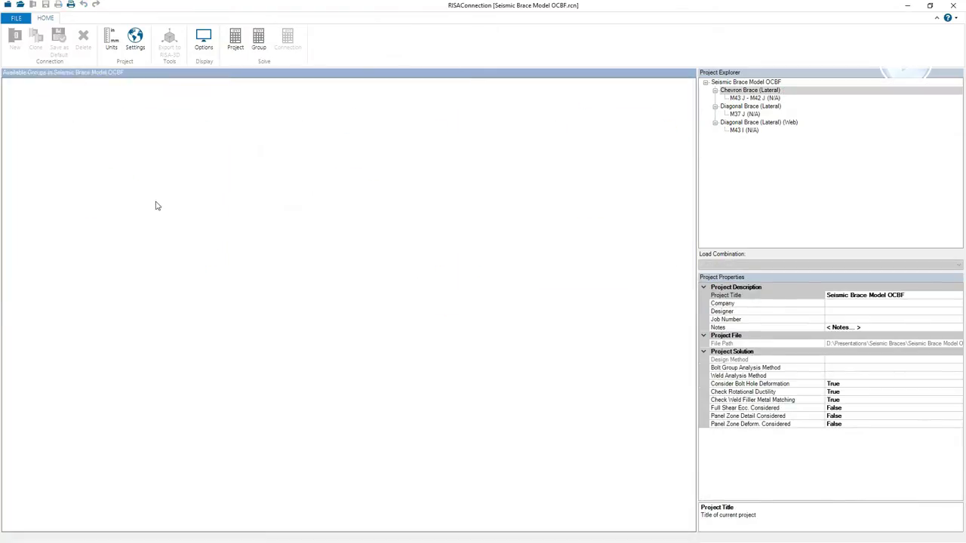
pyautogui.doubleClick(177, 237)
pyautogui.scroll(5, 308, 360)
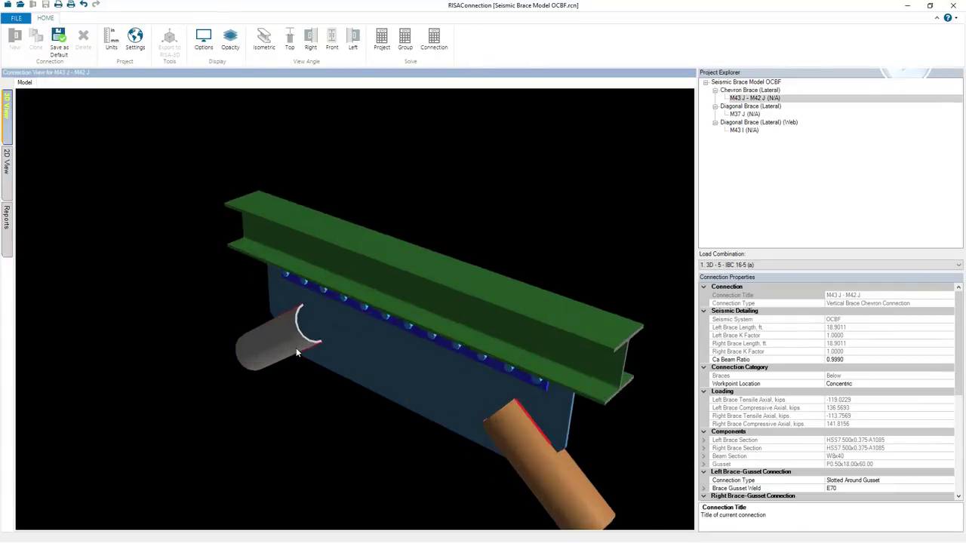
pyautogui.click(432, 43)
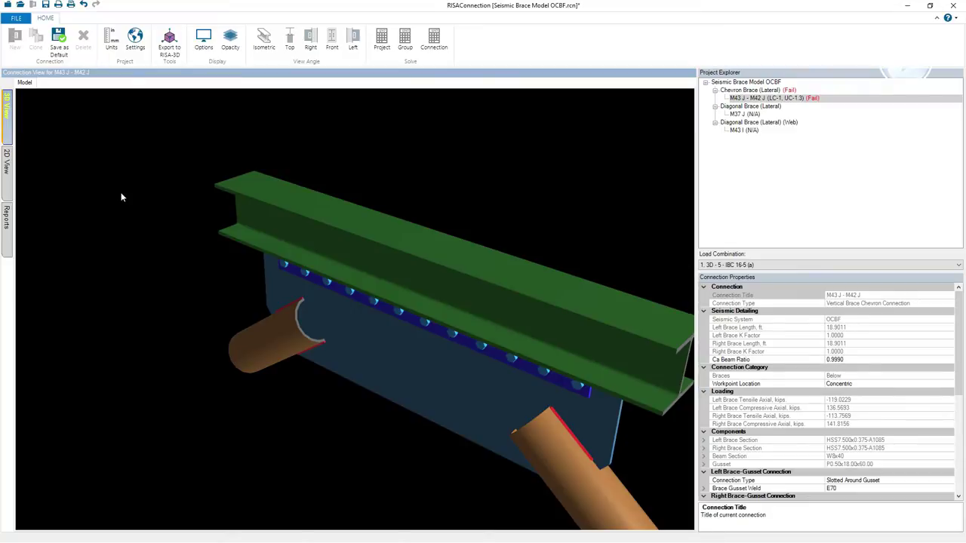
# Examine the Gusset Plate Compression (Whitmore) calculation in the gusset/left brace report of connection M43 J - M42 J
pyautogui.moveTo(225, 227); pyautogui.dragTo(325, 198)
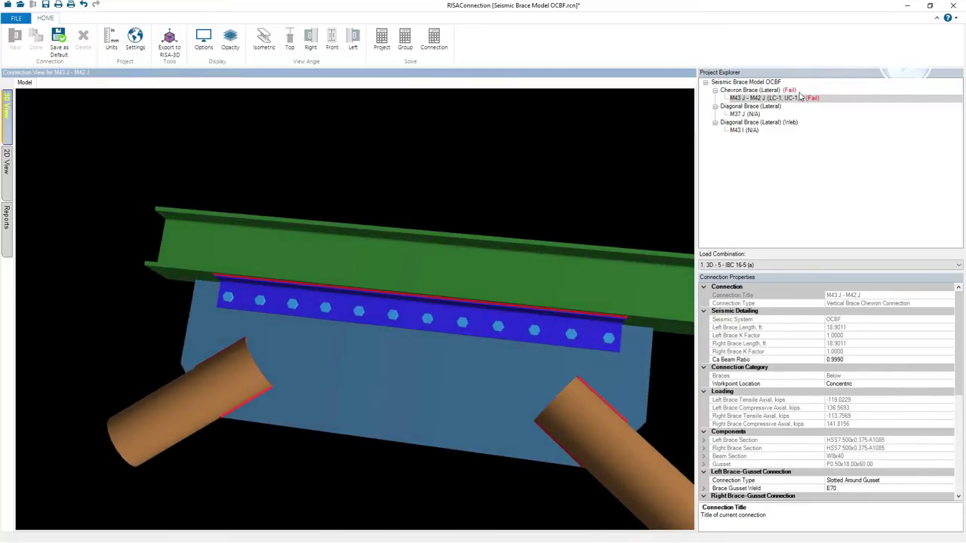
pyautogui.click(6, 219)
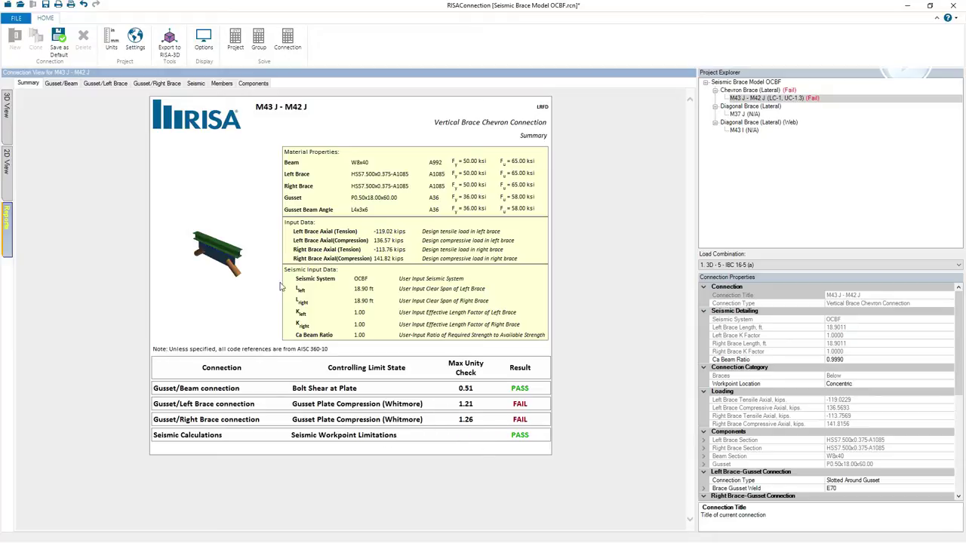
pyautogui.click(196, 83)
pyautogui.click(103, 84)
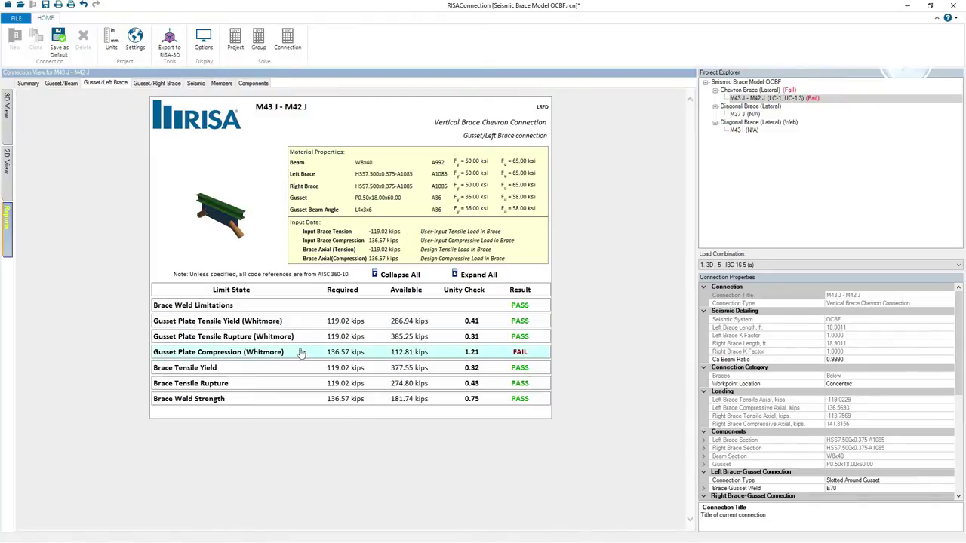
pyautogui.click(284, 358)
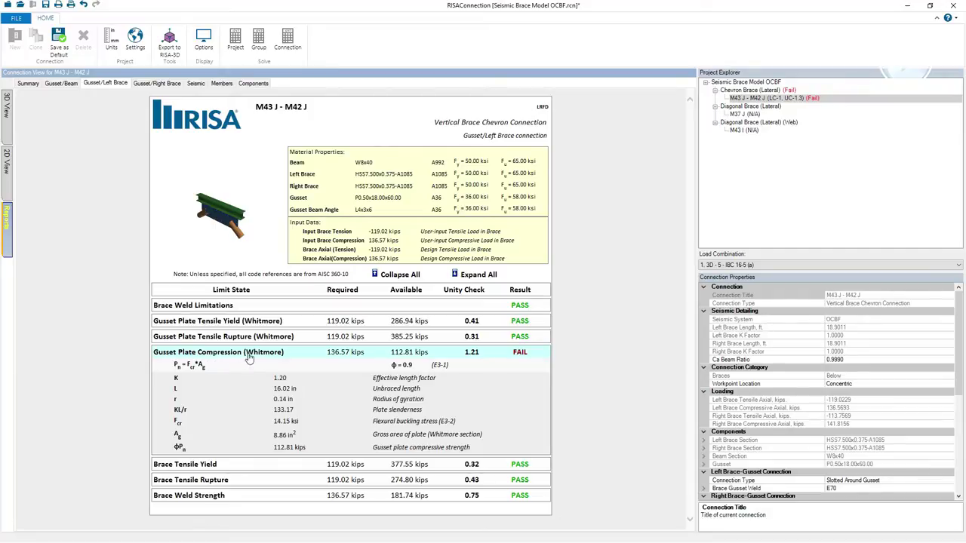
# Set the chevron connection's gusset plate thickness to 0.625 in and solve the connection again
pyautogui.click(9, 179)
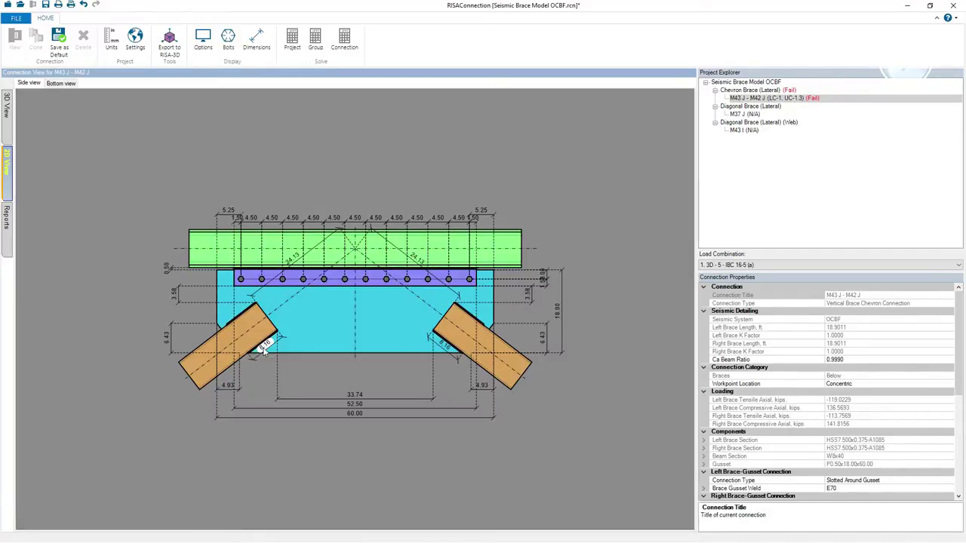
pyautogui.click(330, 342)
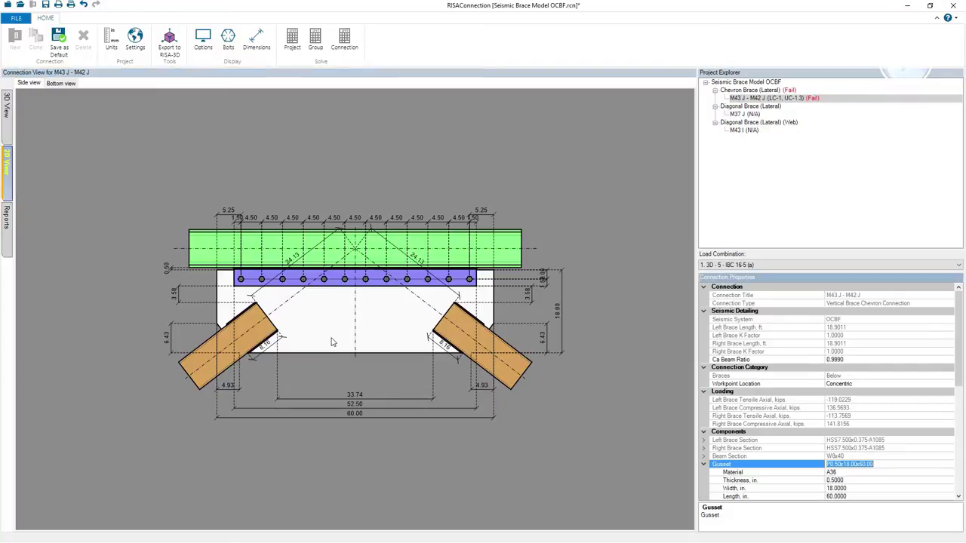
pyautogui.click(835, 481)
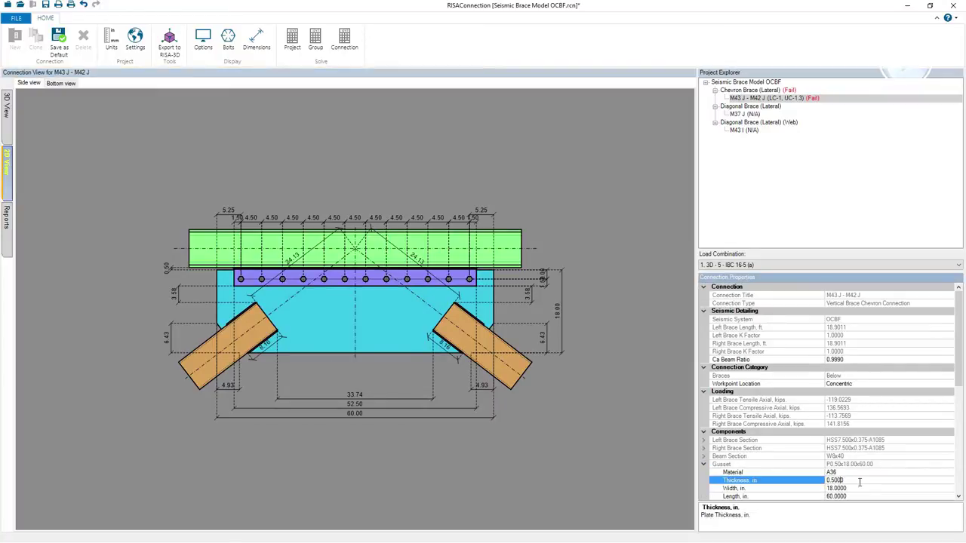
pyautogui.press('BackSpace')
pyautogui.write('.625')
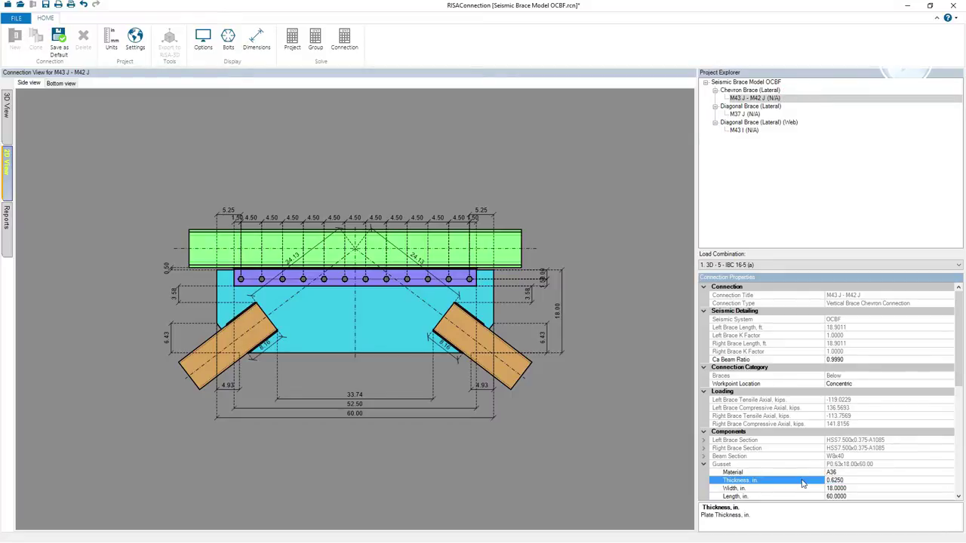
pyautogui.click(407, 89)
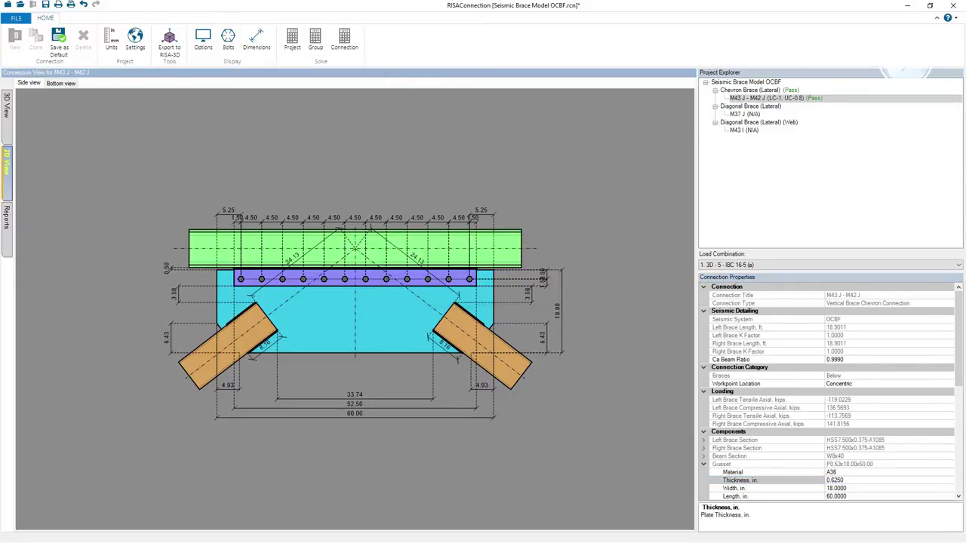
# Review the re-solved chevron connection's gusset/left brace and summary reports, and inspect its left brace and gusset in the 3D view
pyautogui.click(6, 230)
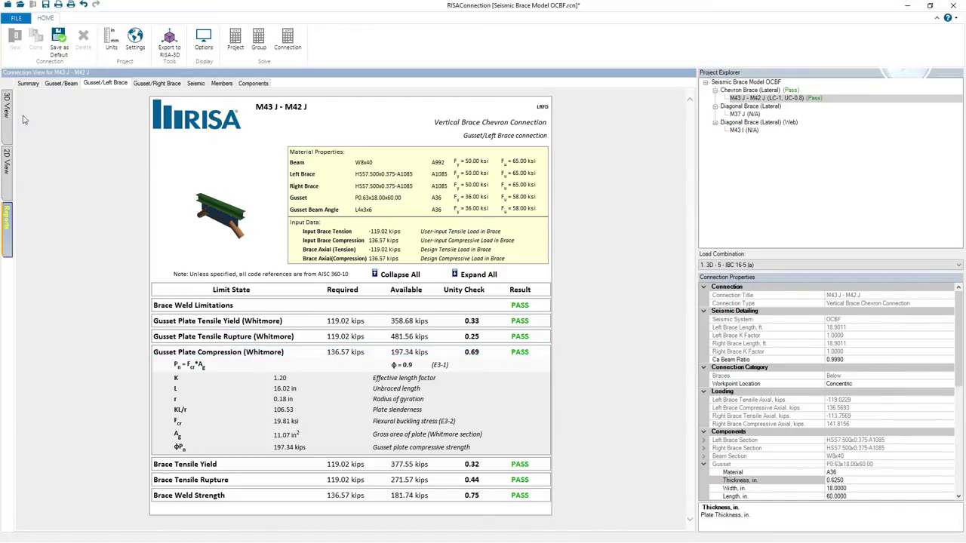
pyautogui.click(27, 84)
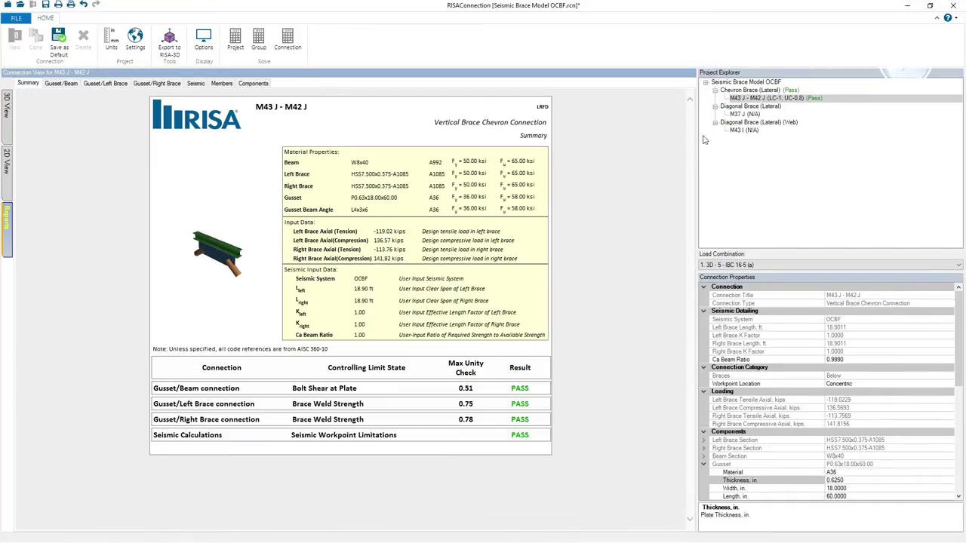
pyautogui.click(10, 134)
pyautogui.moveTo(291, 287); pyautogui.dragTo(218, 319)
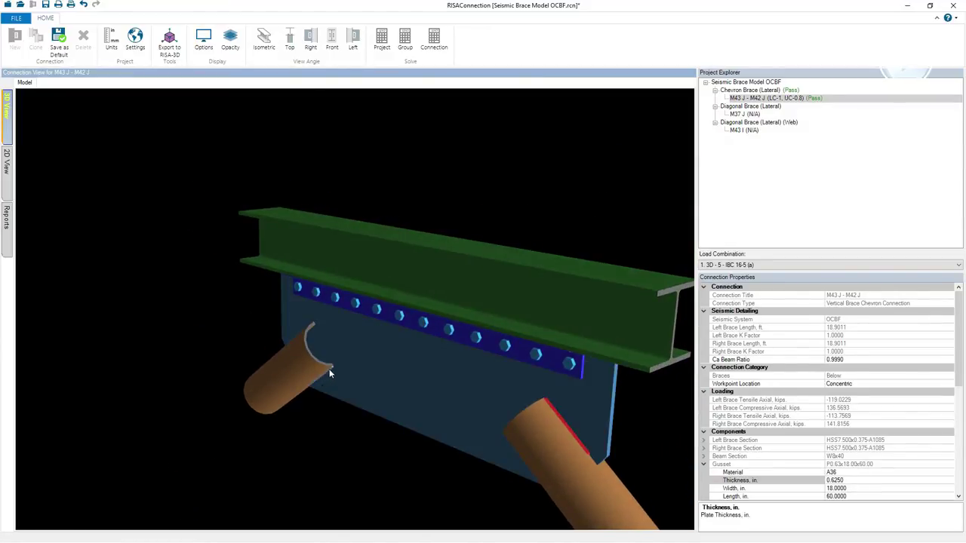
pyautogui.moveTo(332, 369); pyautogui.dragTo(302, 323)
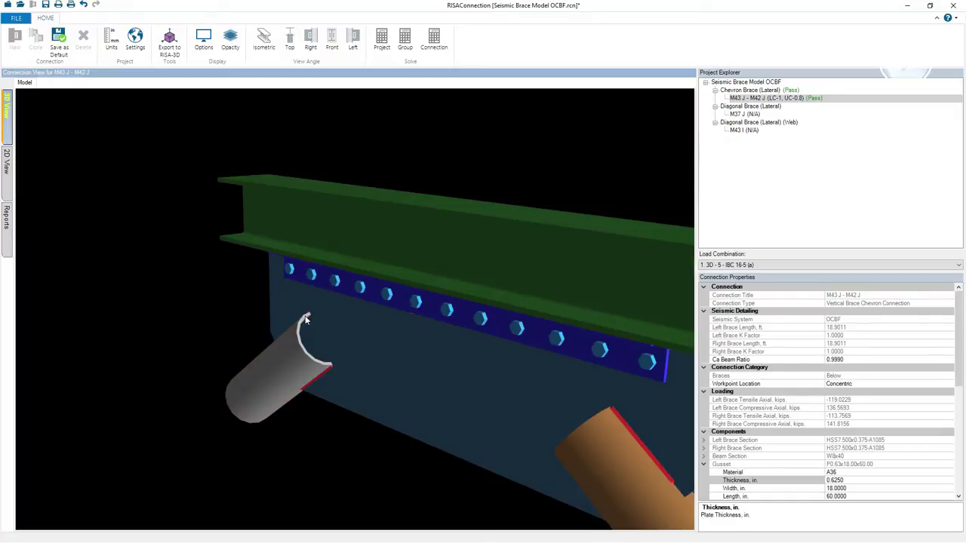
pyautogui.click(365, 335)
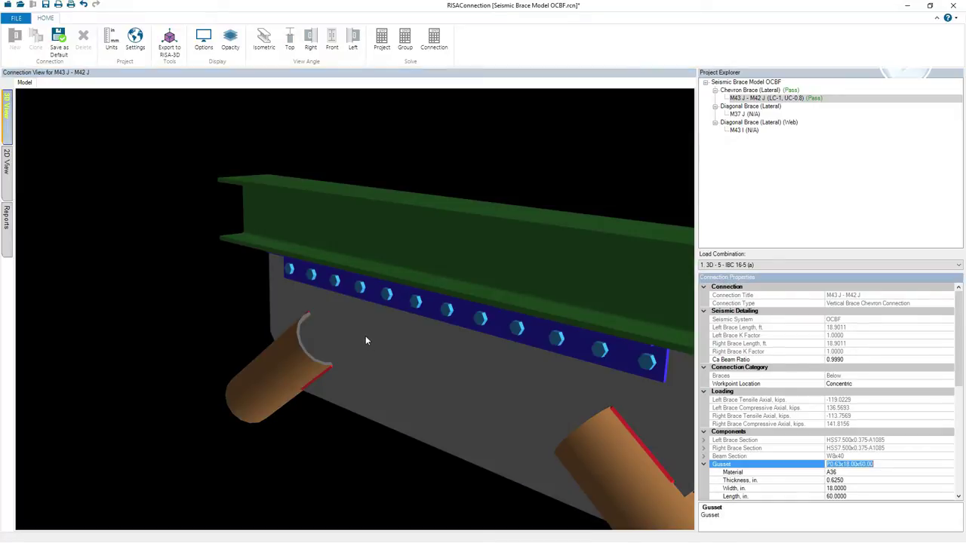
pyautogui.click(473, 155)
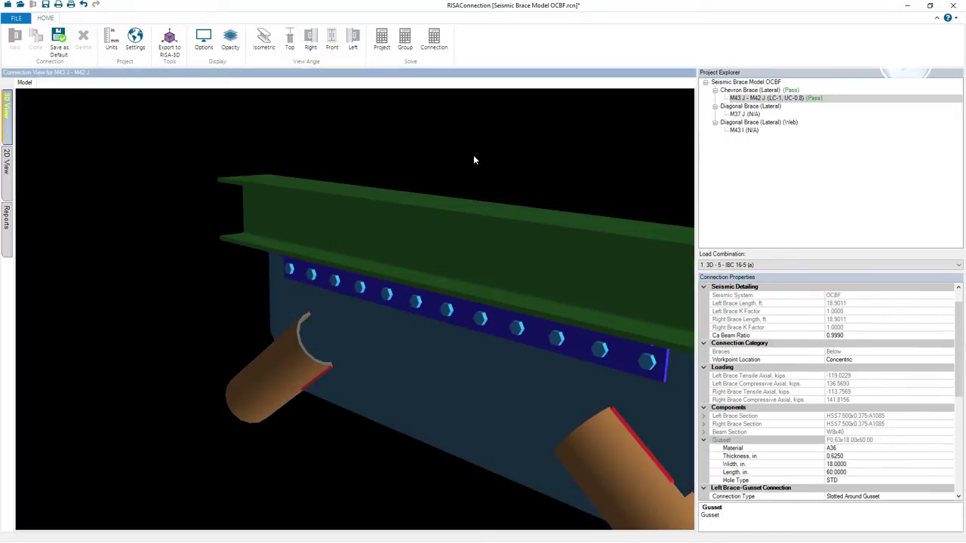
pyautogui.scroll(-6, 473, 159)
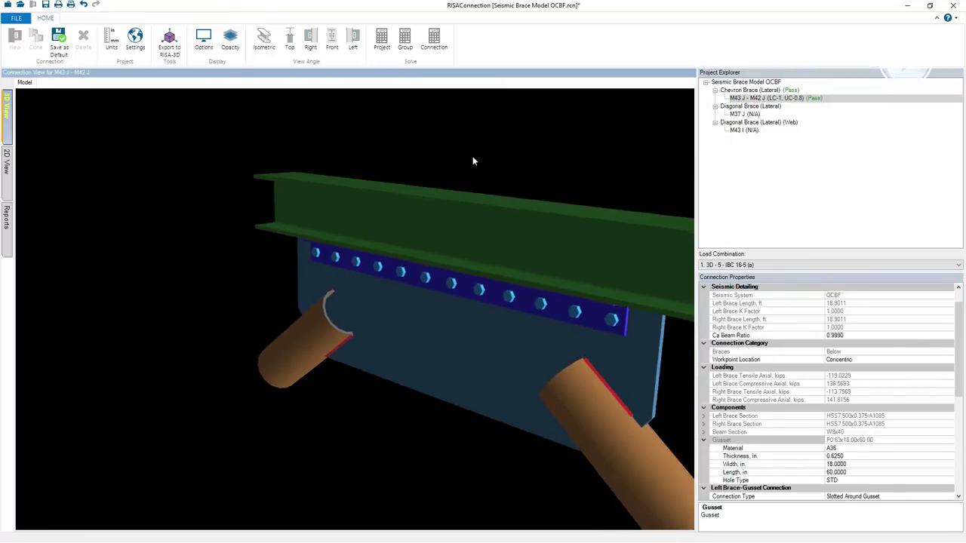
pyautogui.scroll(5, 574, 159)
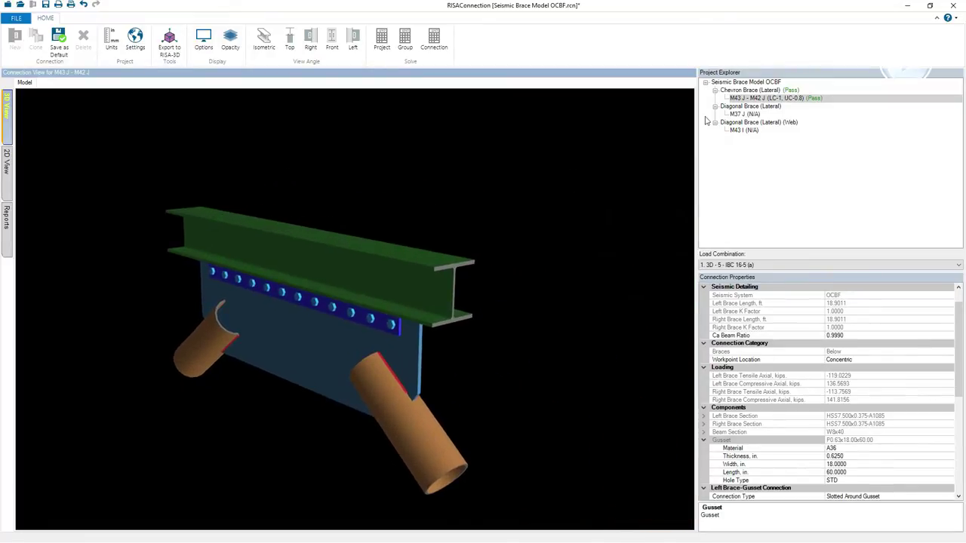
# Open the lateral diagonal brace connection M37 J in the 3D view and solve it
pyautogui.click(751, 114)
pyautogui.click(531, 349)
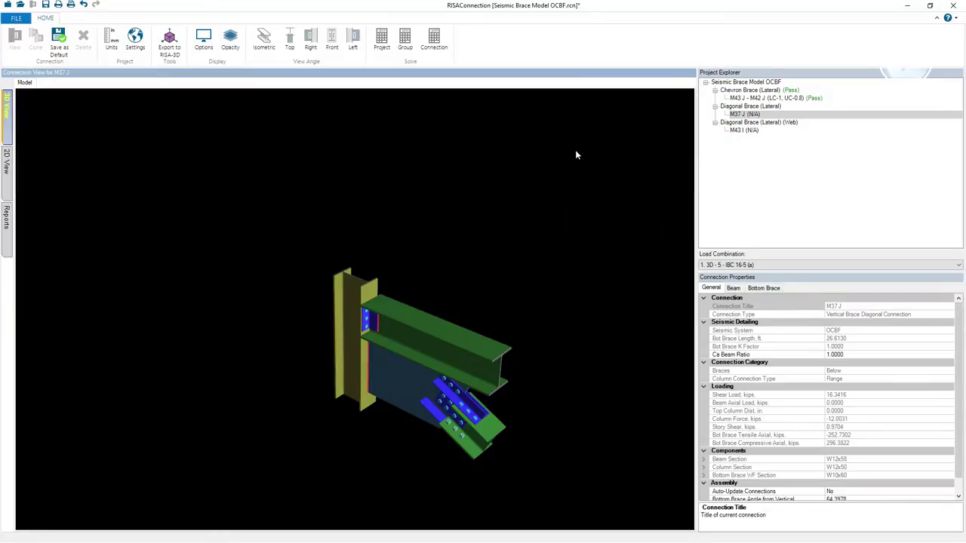
pyautogui.click(434, 38)
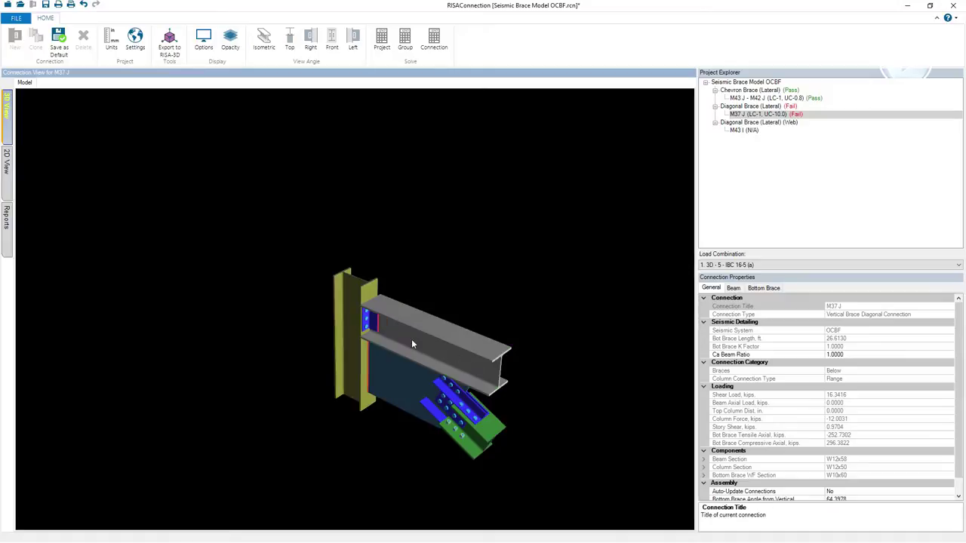
# Inspect the M37 J column, beam and brace assembly from the side and look through its available load combinations
pyautogui.click(354, 295)
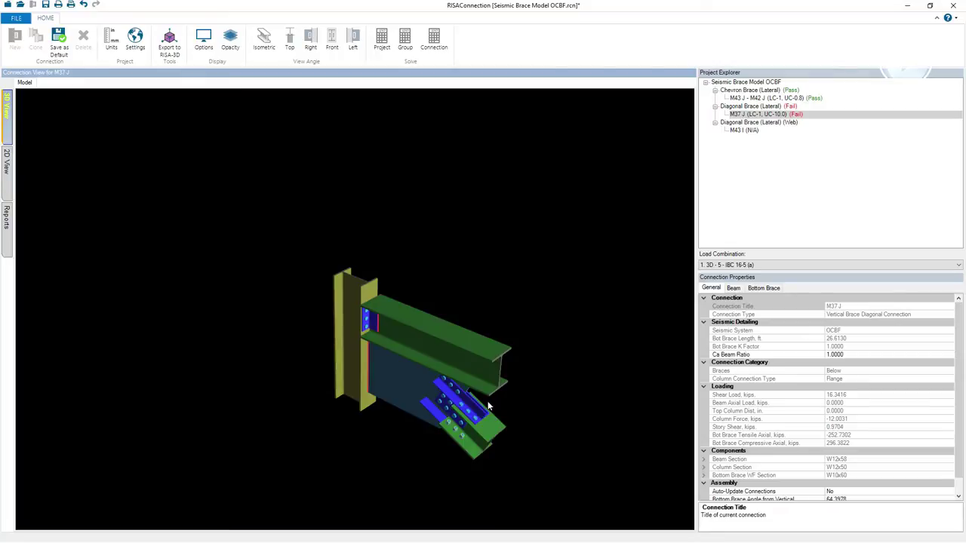
pyautogui.moveTo(522, 410); pyautogui.dragTo(573, 372)
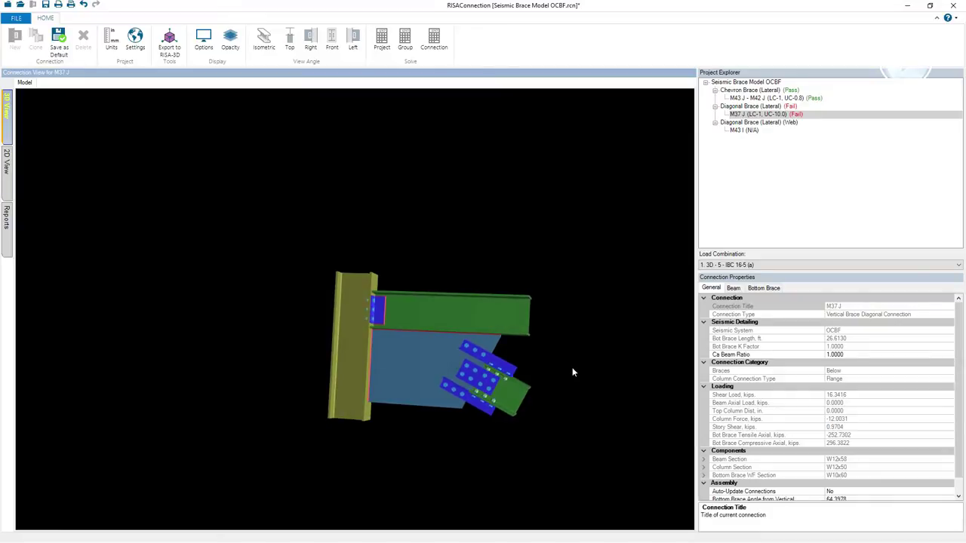
pyautogui.scroll(5, 545, 387)
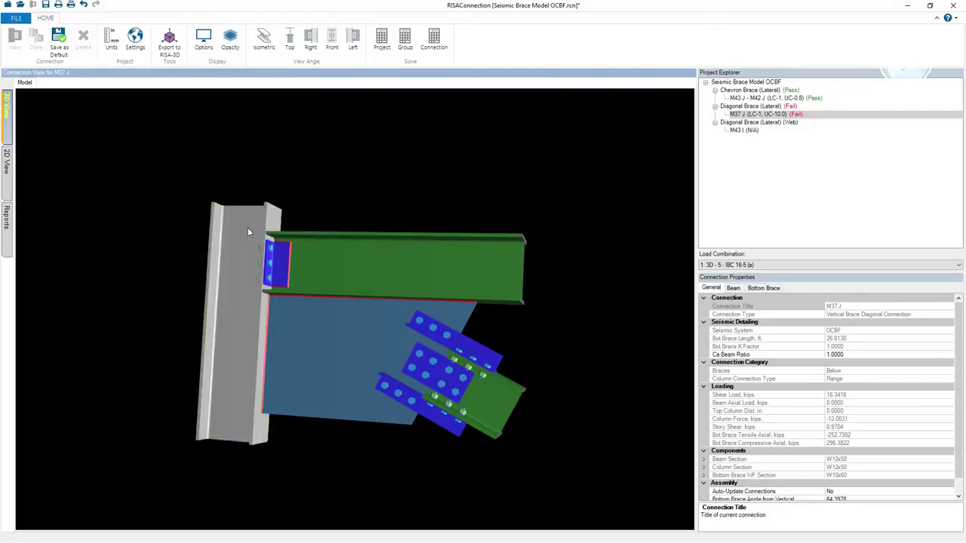
pyautogui.click(831, 264)
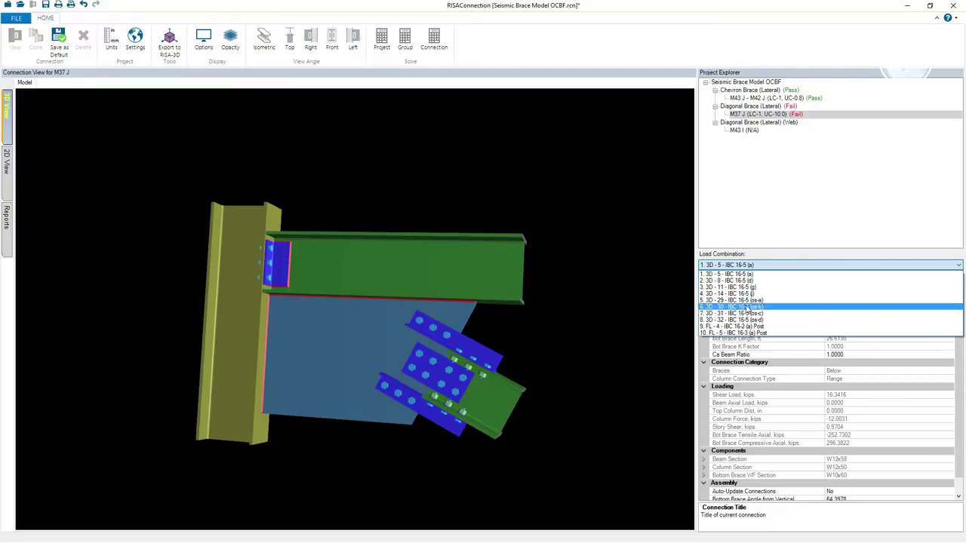
pyautogui.click(756, 268)
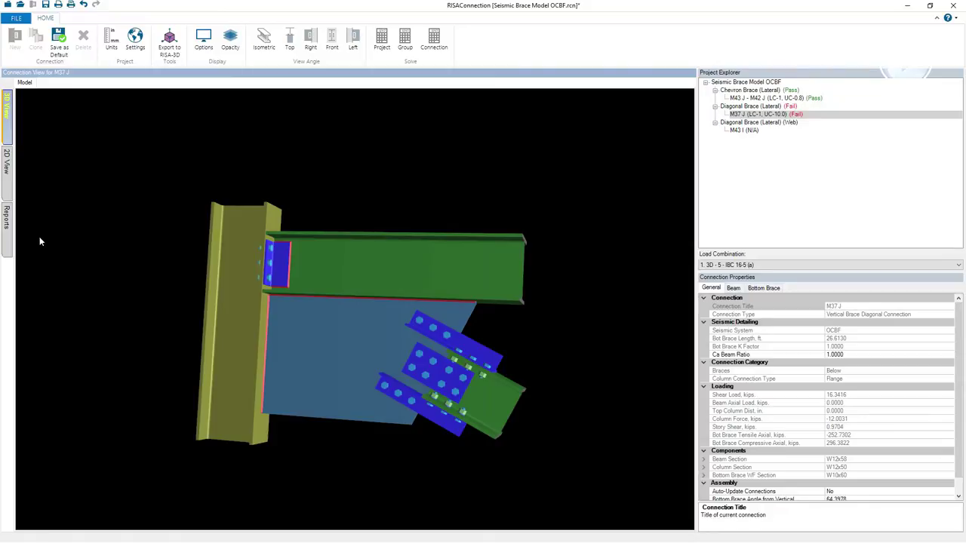
# Examine the M37 J summary and beam/column limit states, including the Column Web Crippling calculation
pyautogui.click(7, 226)
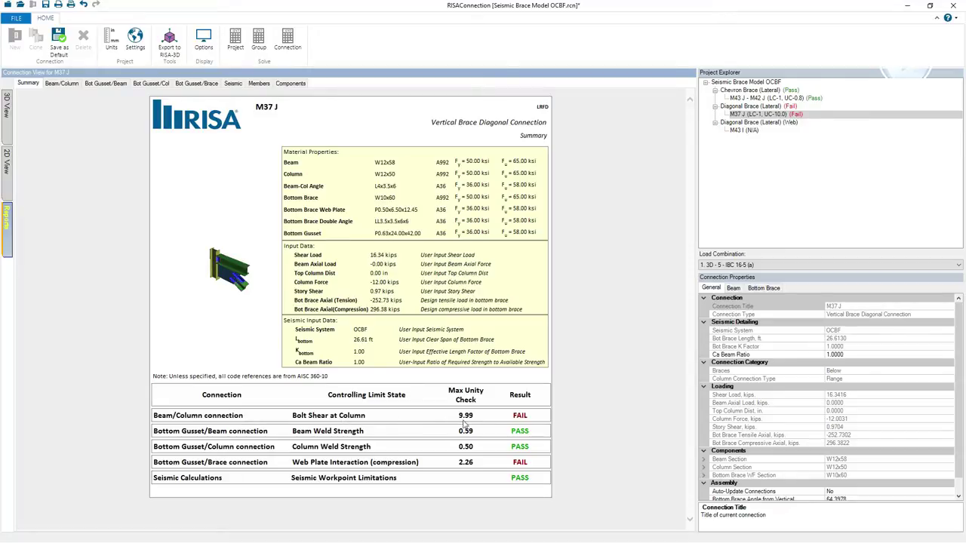
pyautogui.click(61, 84)
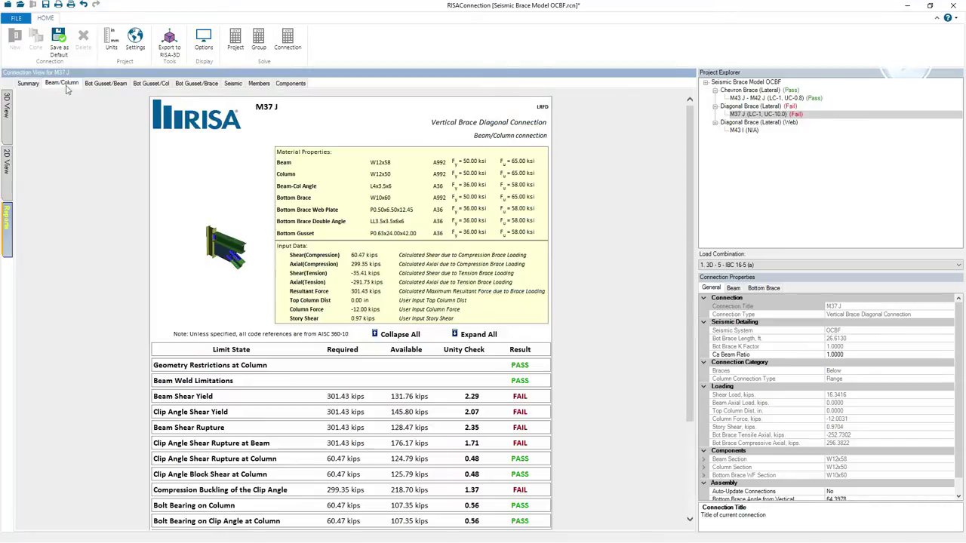
pyautogui.scroll(-3, 688, 197)
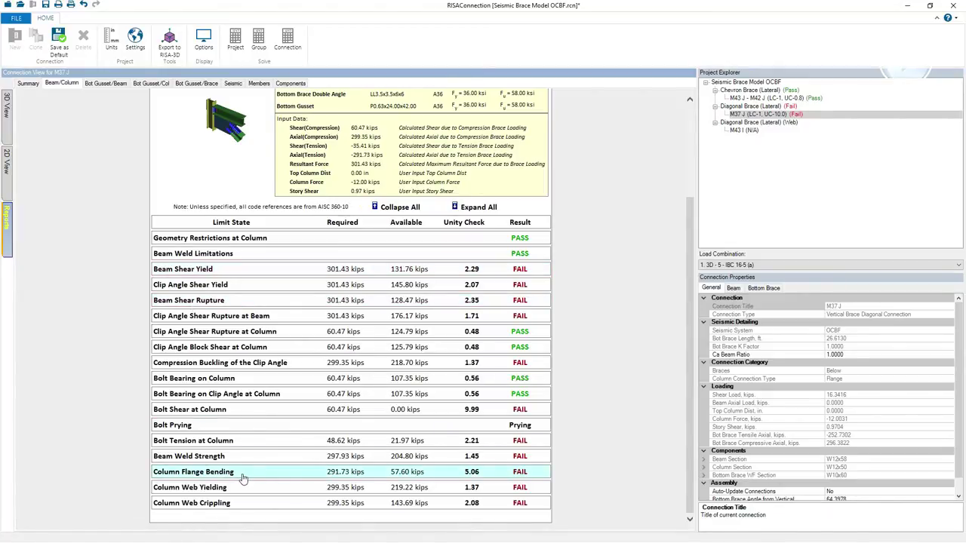
pyautogui.click(242, 504)
pyautogui.scroll(-3, 242, 453)
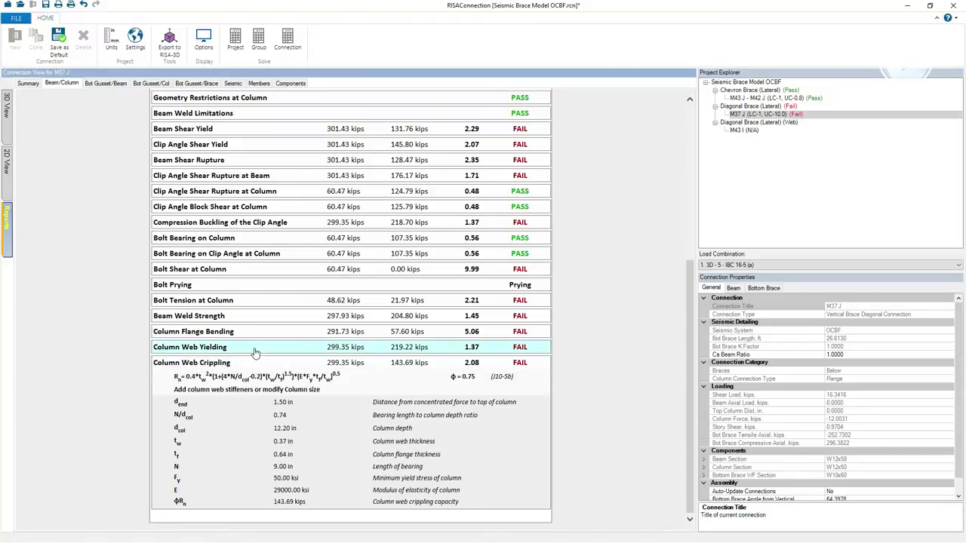
pyautogui.scroll(3, 255, 353)
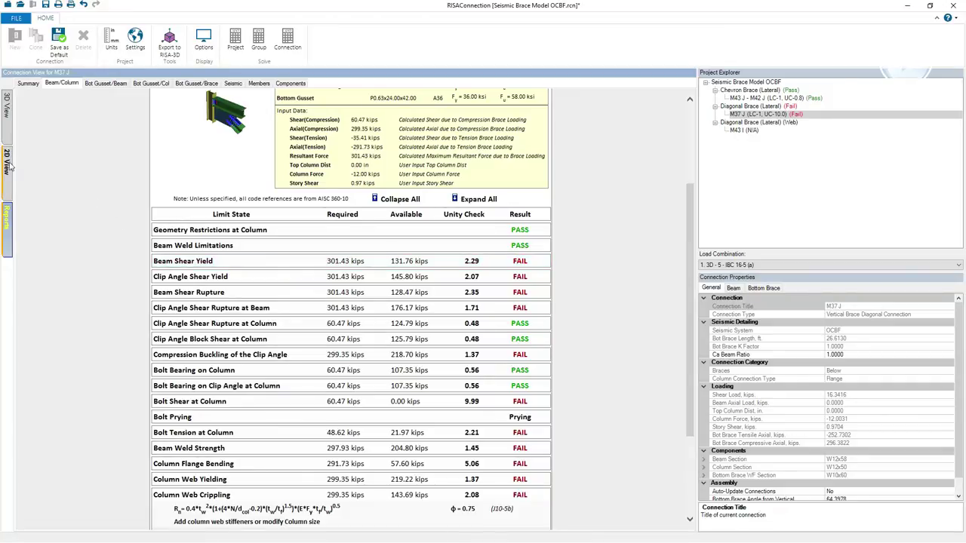
pyautogui.scroll(-3, 233, 283)
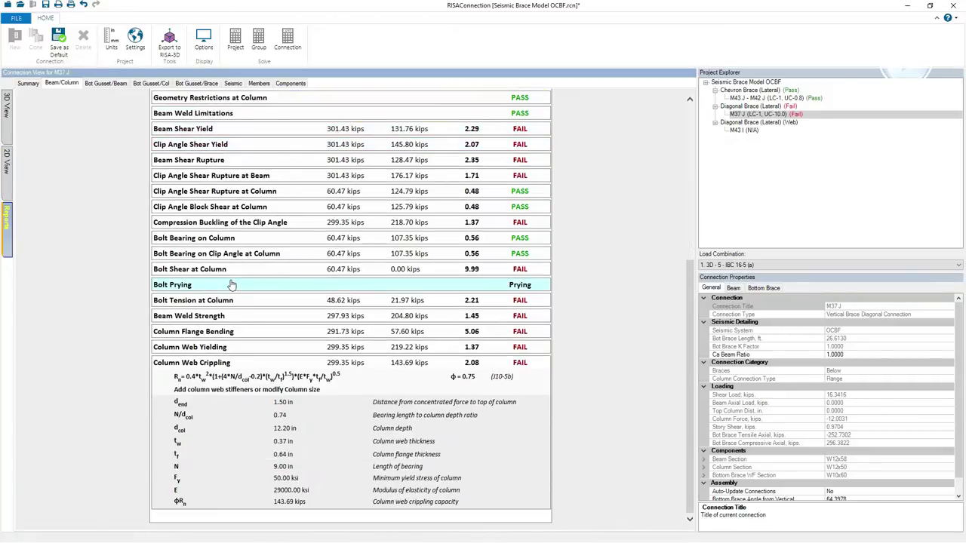
pyautogui.scroll(3, 232, 284)
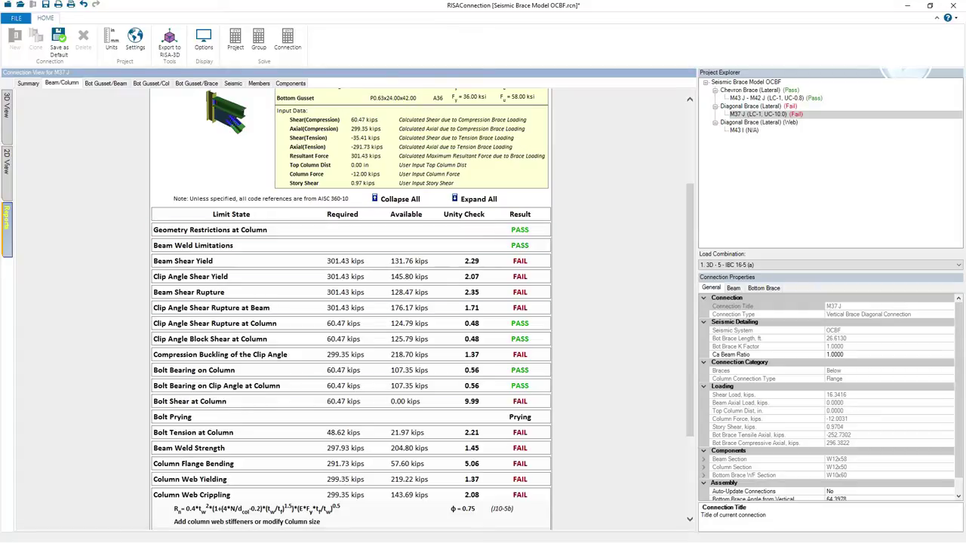
# Return to RISA-3D, close the section sets spreadsheet, and select only the nine floor beams in the three diagonally braced frames
pyautogui.click(953, 5)
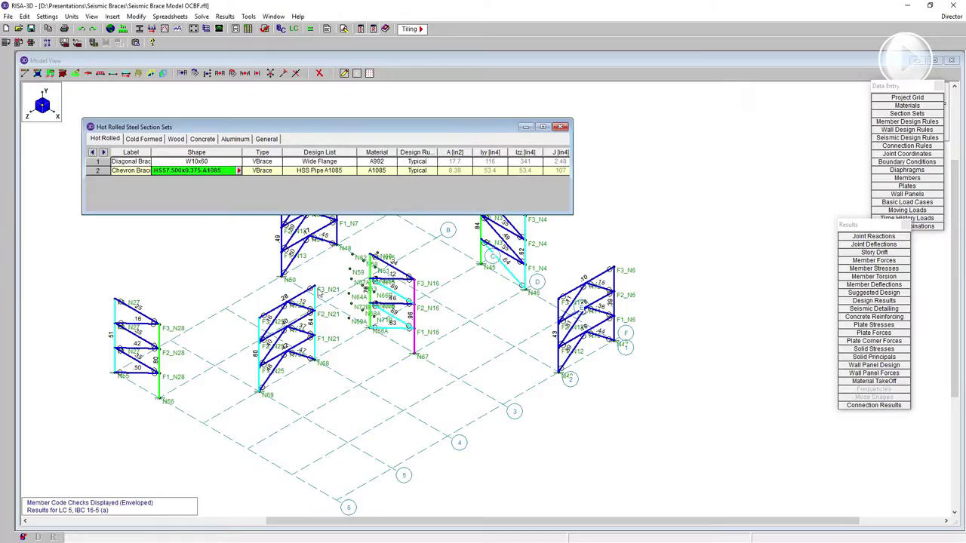
pyautogui.click(561, 127)
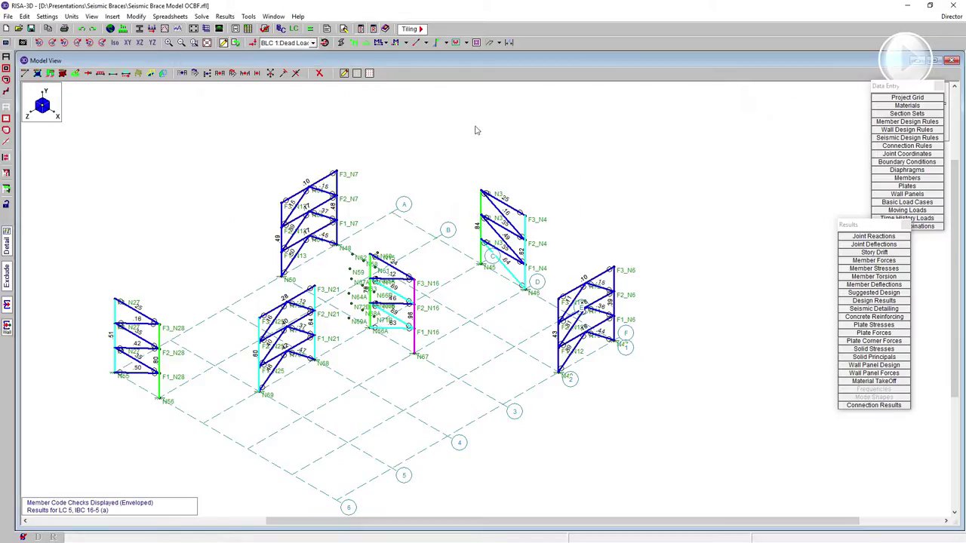
pyautogui.click(6, 107)
pyautogui.click(138, 304)
pyautogui.click(136, 359)
pyautogui.click(137, 335)
pyautogui.click(394, 269)
pyautogui.click(398, 294)
pyautogui.click(395, 318)
pyautogui.click(507, 252)
pyautogui.click(504, 227)
pyautogui.click(503, 203)
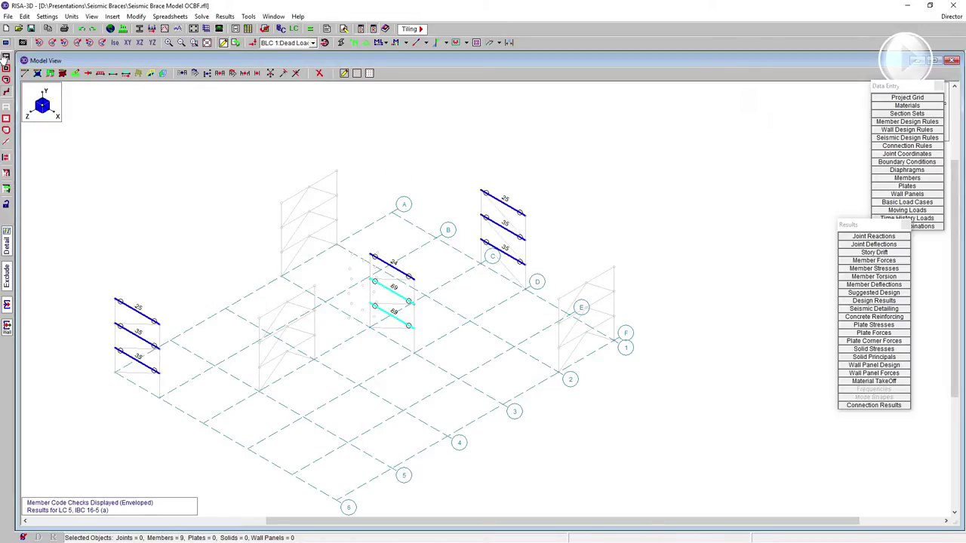
# Assign the W18x106 shape directly to the nine selected floor beams, clearing the existing solution results
pyautogui.click(25, 74)
pyautogui.click(189, 130)
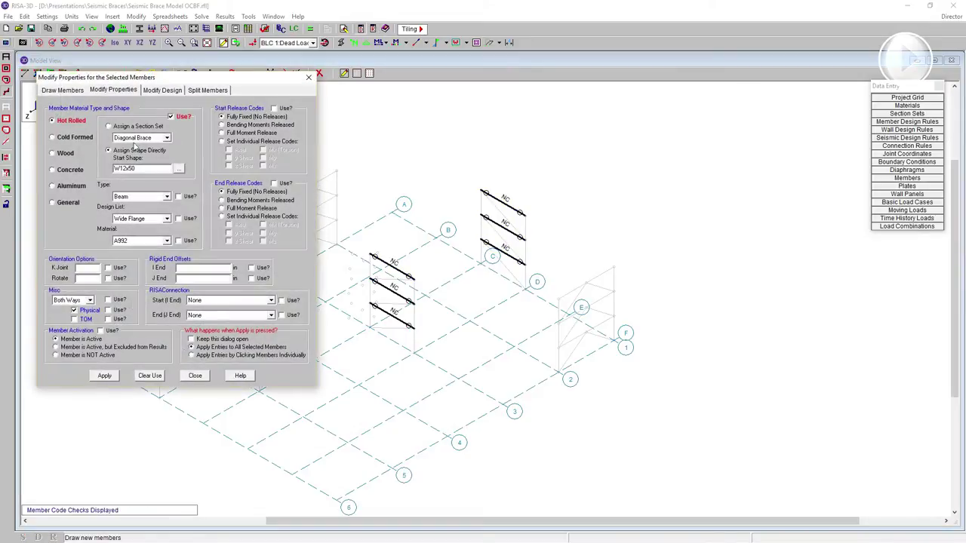
pyautogui.moveTo(144, 172); pyautogui.dragTo(95, 156)
pyautogui.write('W')
pyautogui.click(107, 377)
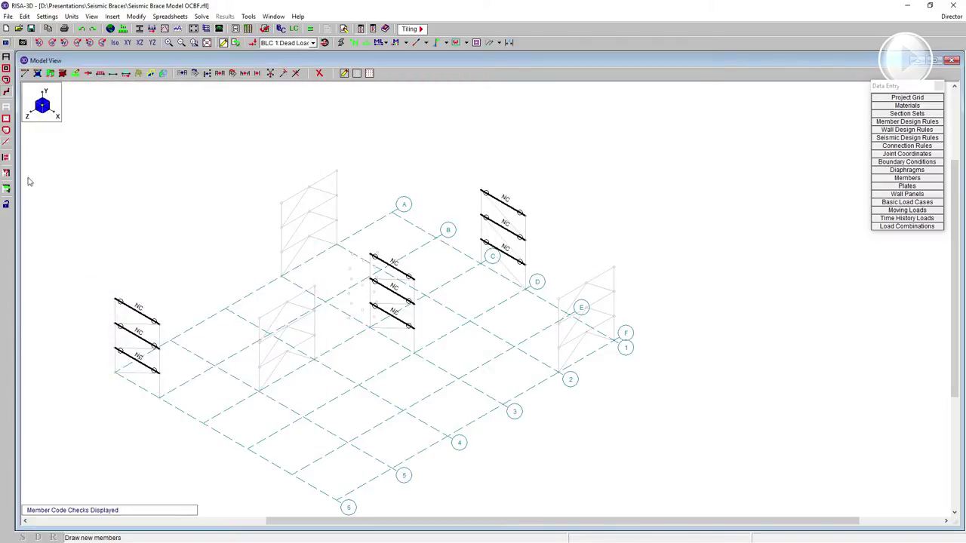
# Select only the column members by member type and assign them the W12x152 shape directly
pyautogui.click(7, 118)
pyautogui.click(6, 106)
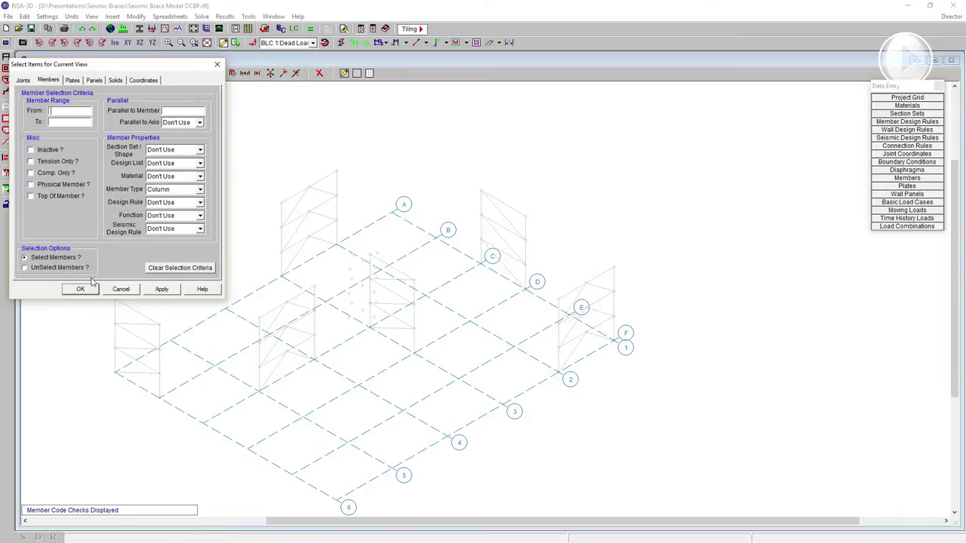
pyautogui.click(80, 289)
pyautogui.click(6, 68)
pyautogui.doubleClick(153, 168)
pyautogui.write('W12x152')
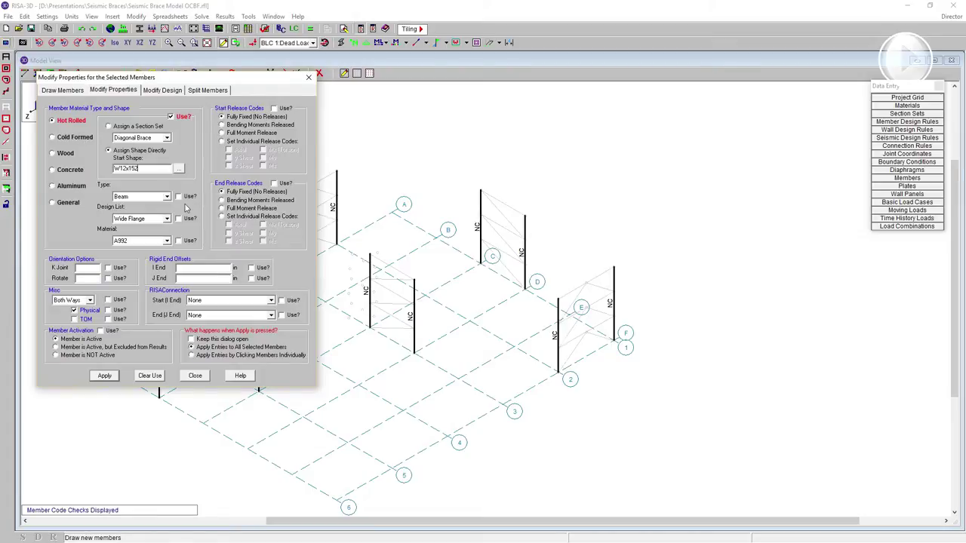
pyautogui.click(104, 375)
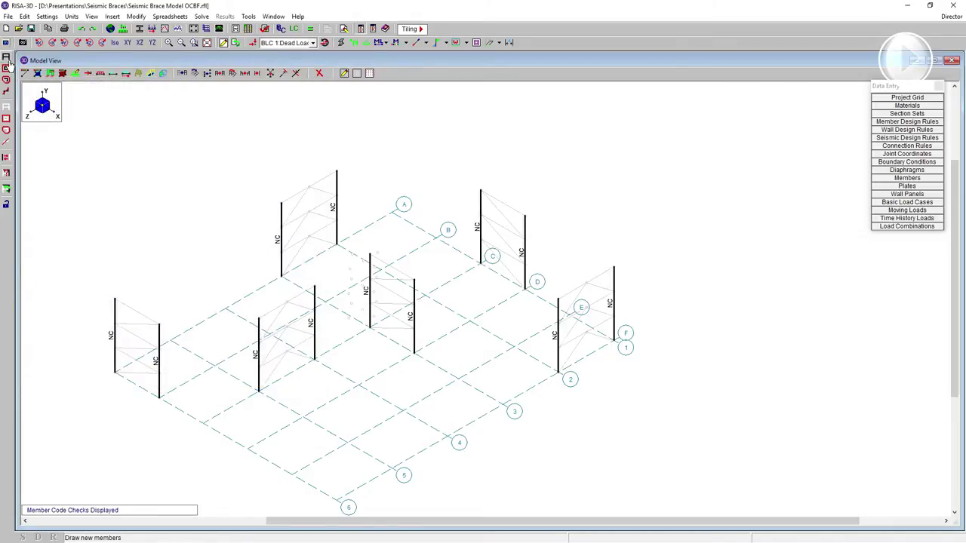
# Solve the RISA-3D model again with the resized beams and columns, enveloping the load combinations
pyautogui.click(310, 31)
pyautogui.click(445, 332)
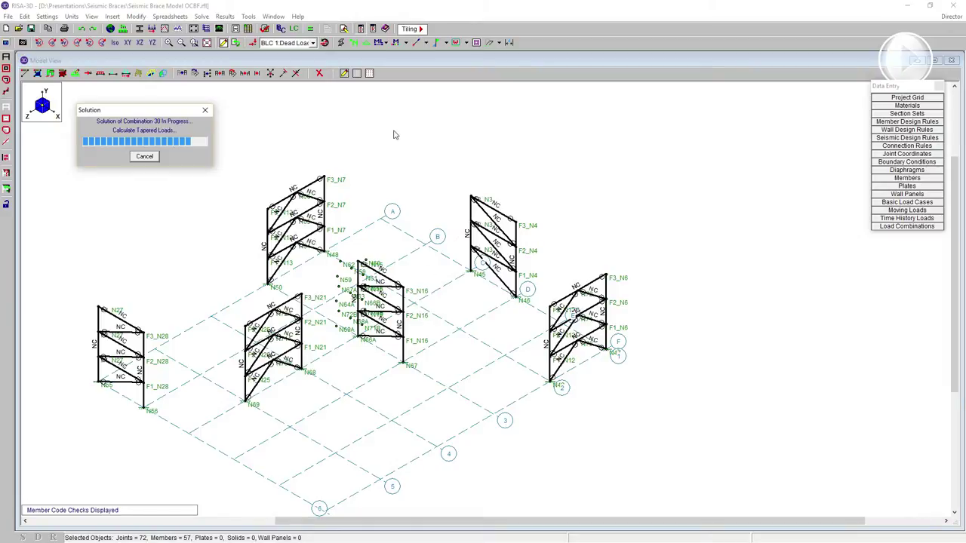
pyautogui.click(408, 43)
pyautogui.click(419, 91)
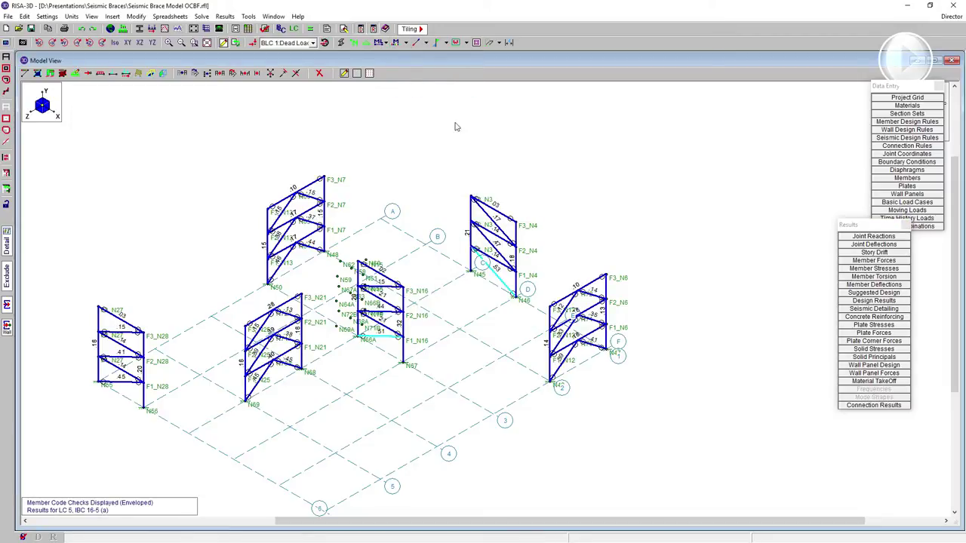
# Send the updated model to RISAConnection, saving the current project, and solve the lateral diagonal brace group with connection M37 J open
pyautogui.click(950, 16)
pyautogui.click(933, 51)
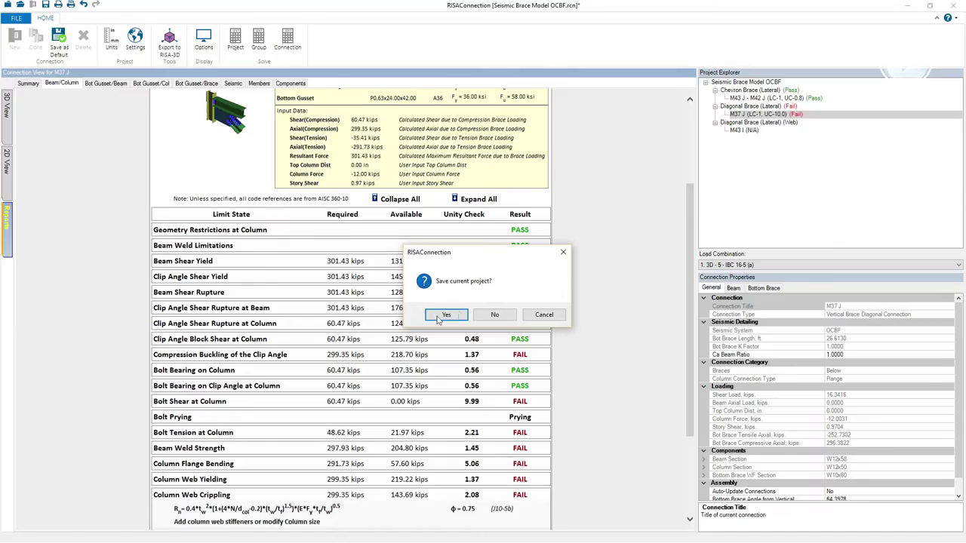
pyautogui.click(446, 315)
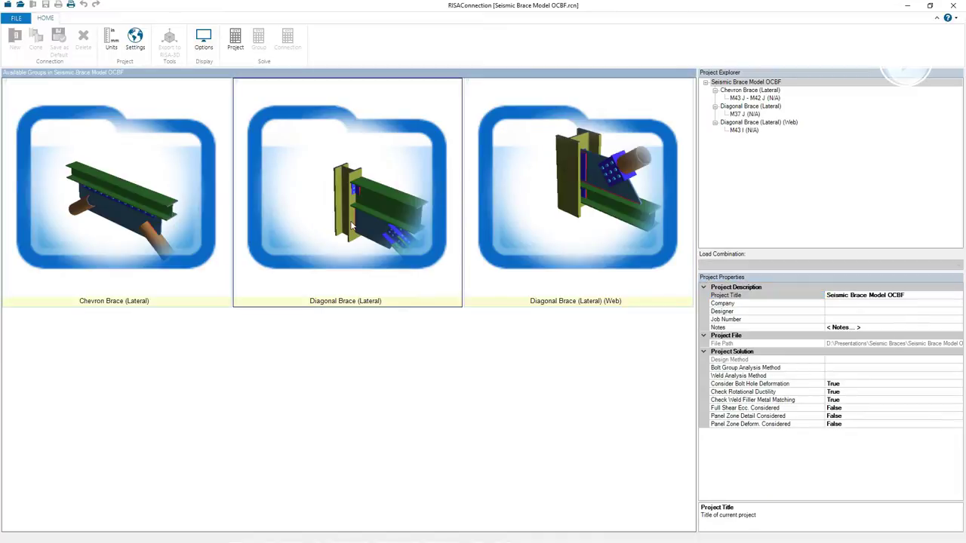
pyautogui.doubleClick(351, 225)
pyautogui.doubleClick(203, 200)
pyautogui.click(405, 45)
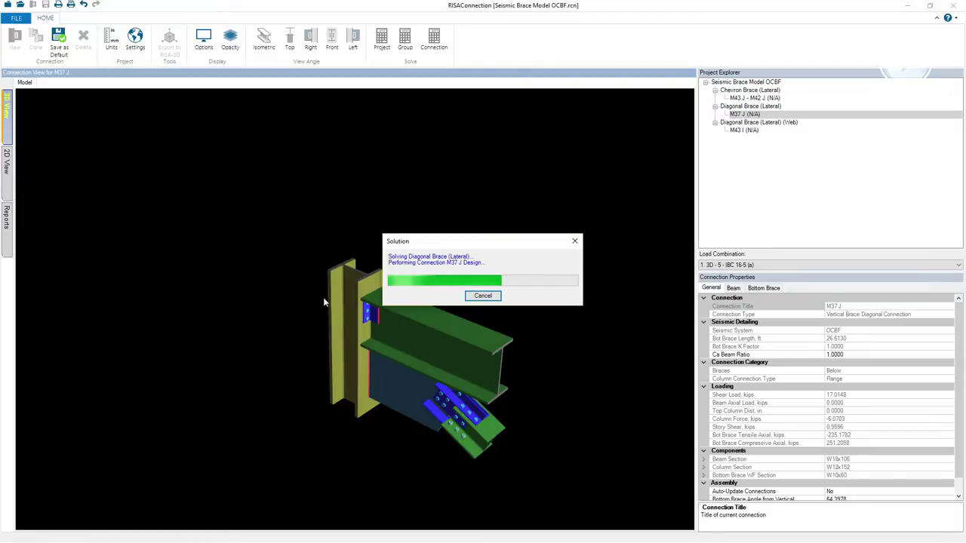
# Review the M37 J beam/column limit states, including the Bolt Tension at Column calculation
pyautogui.click(7, 223)
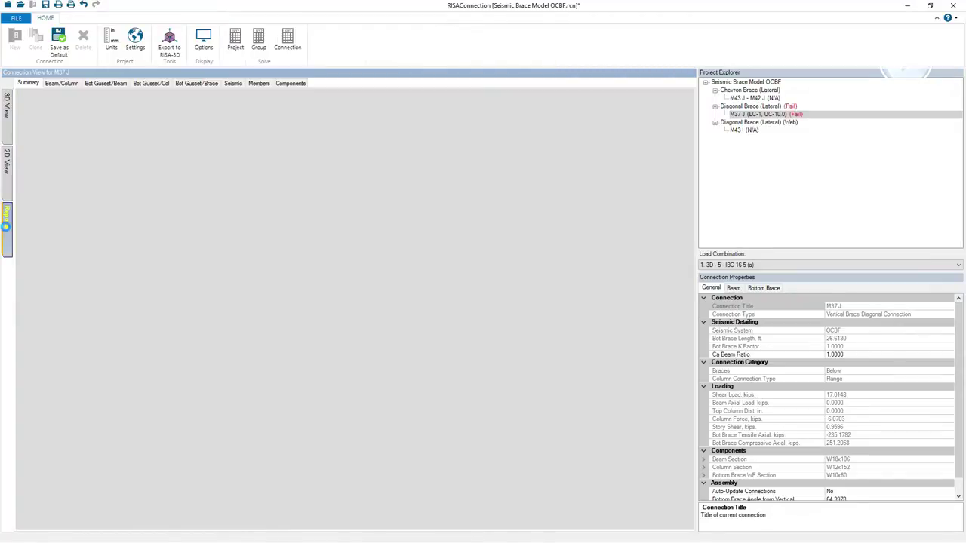
pyautogui.click(59, 83)
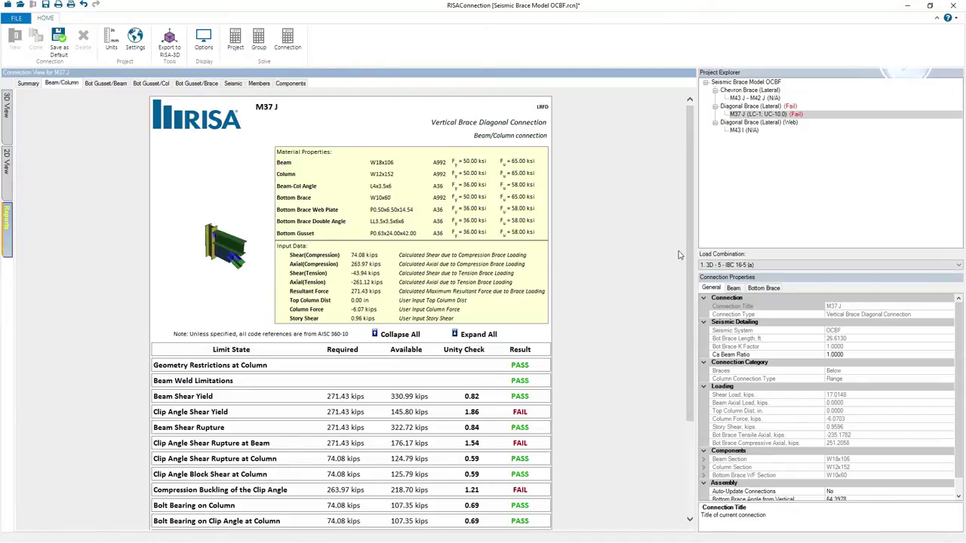
pyautogui.moveTo(688, 296); pyautogui.dragTo(688, 387)
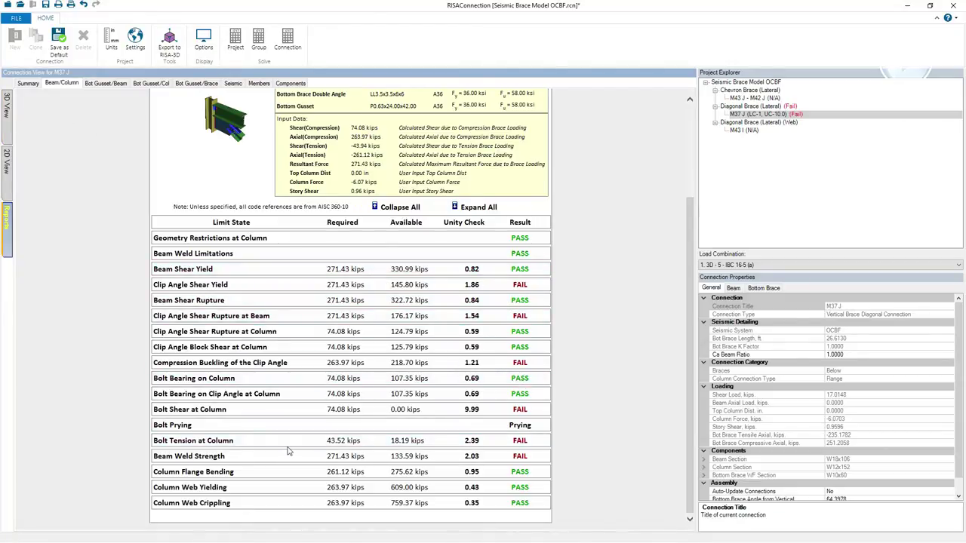
pyautogui.click(218, 441)
pyautogui.scroll(-5, 249, 436)
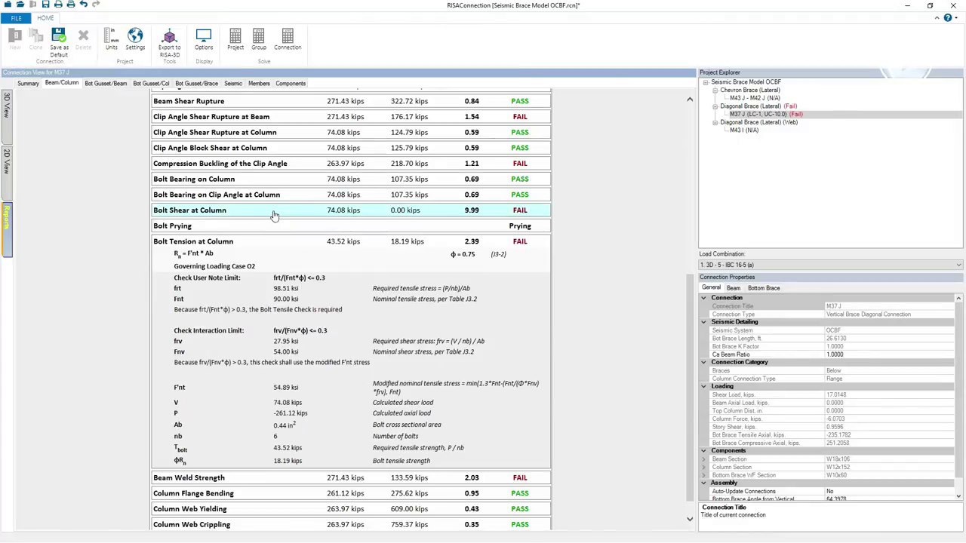
pyautogui.click(219, 244)
# In the 3D view, set the beam-to-column clip angle's column bolts to 5 per row
pyautogui.click(9, 128)
pyautogui.moveTo(445, 304); pyautogui.dragTo(361, 292, button='middle')
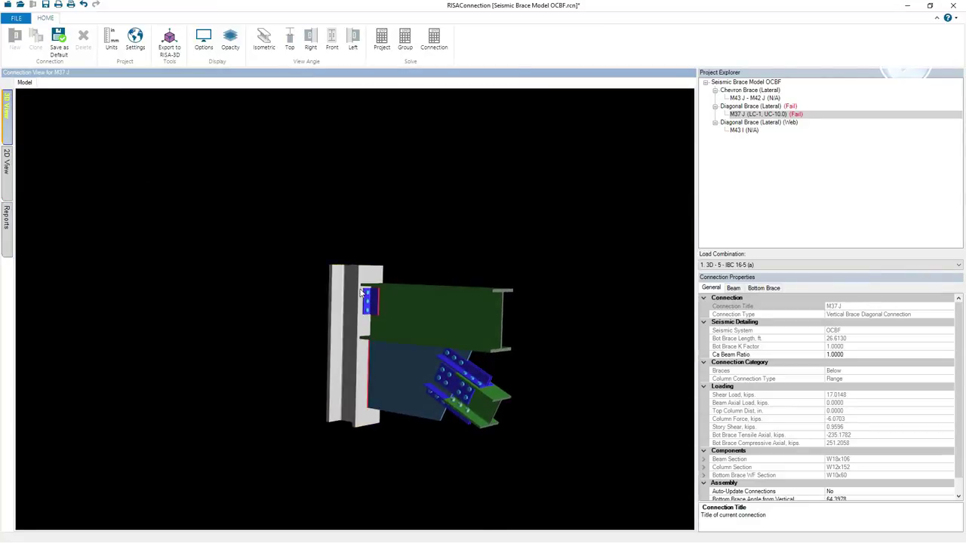
pyautogui.scroll(6, 360, 292)
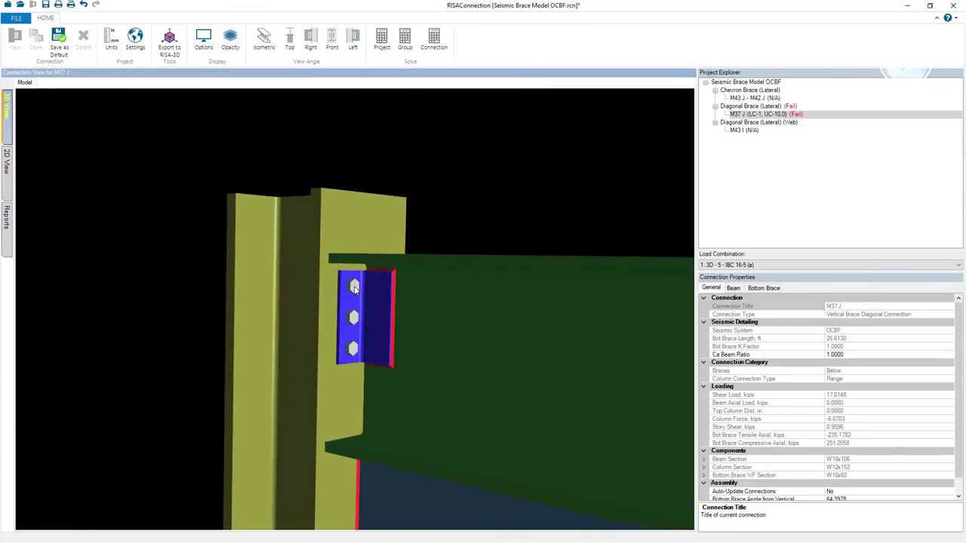
pyautogui.click(355, 289)
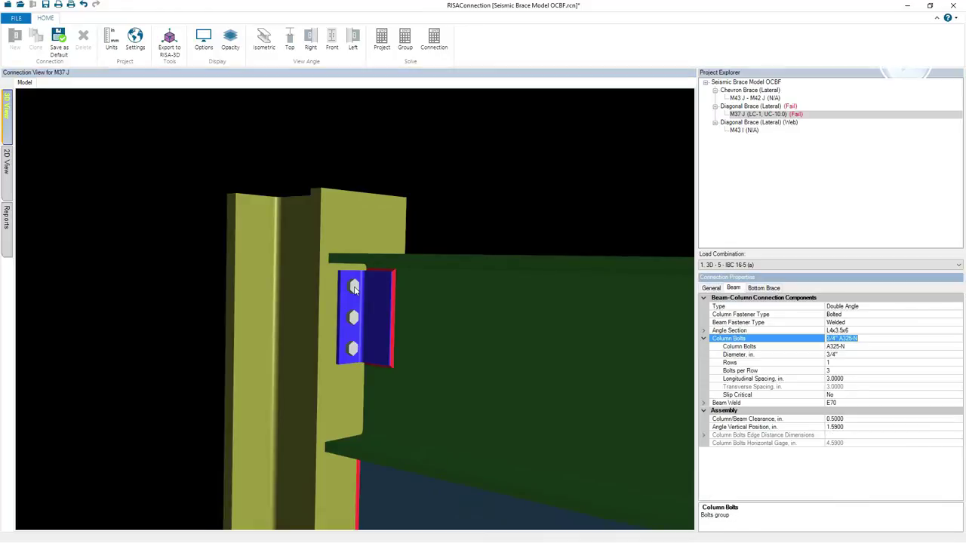
pyautogui.click(898, 372)
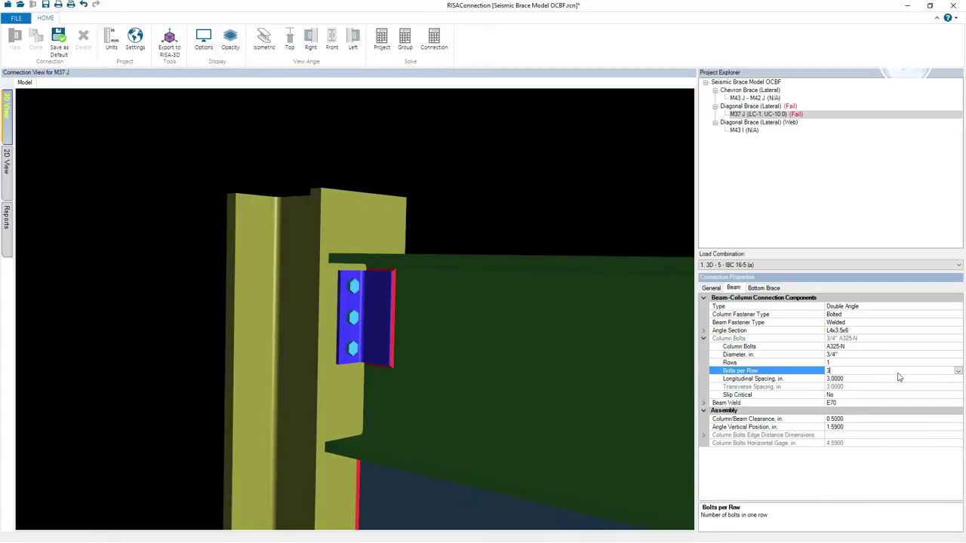
pyautogui.click(957, 372)
pyautogui.click(831, 411)
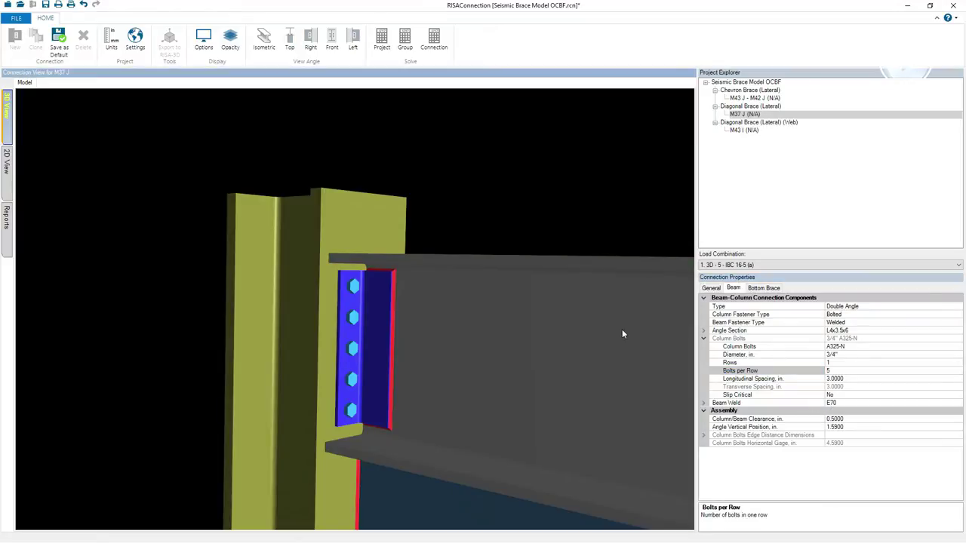
# Check the beam/column report, then change the beam-to-column clip angle section to L4x3.5x8
pyautogui.click(7, 226)
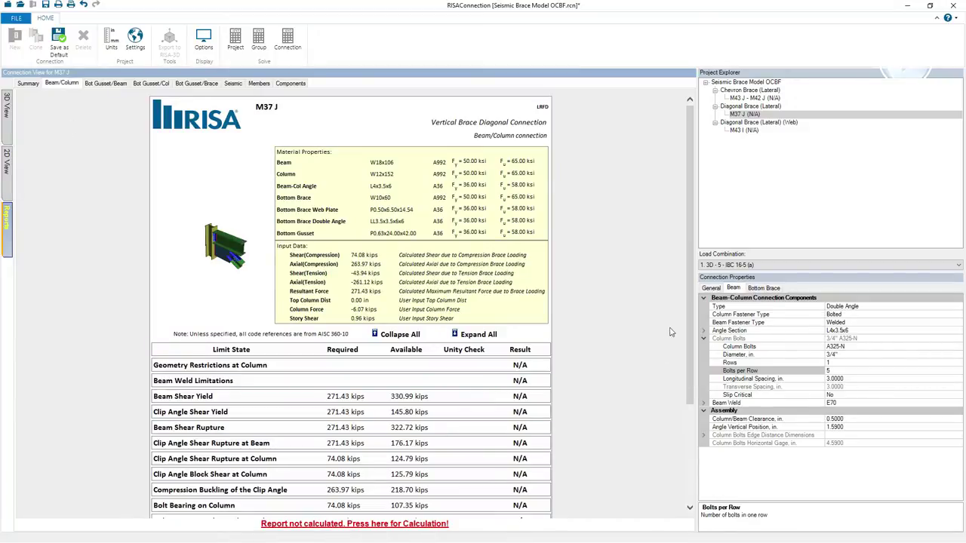
pyautogui.scroll(-3, 400, 159)
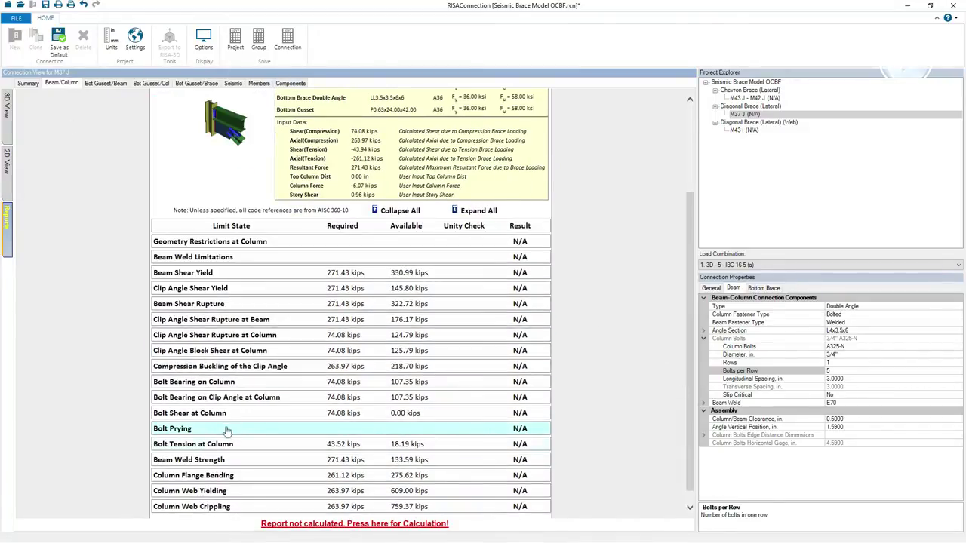
pyautogui.click(7, 106)
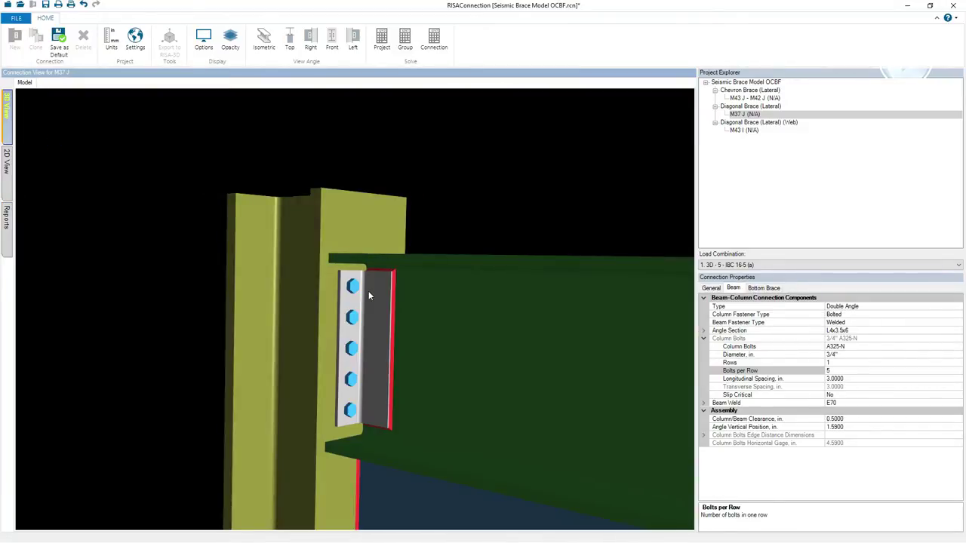
pyautogui.click(377, 290)
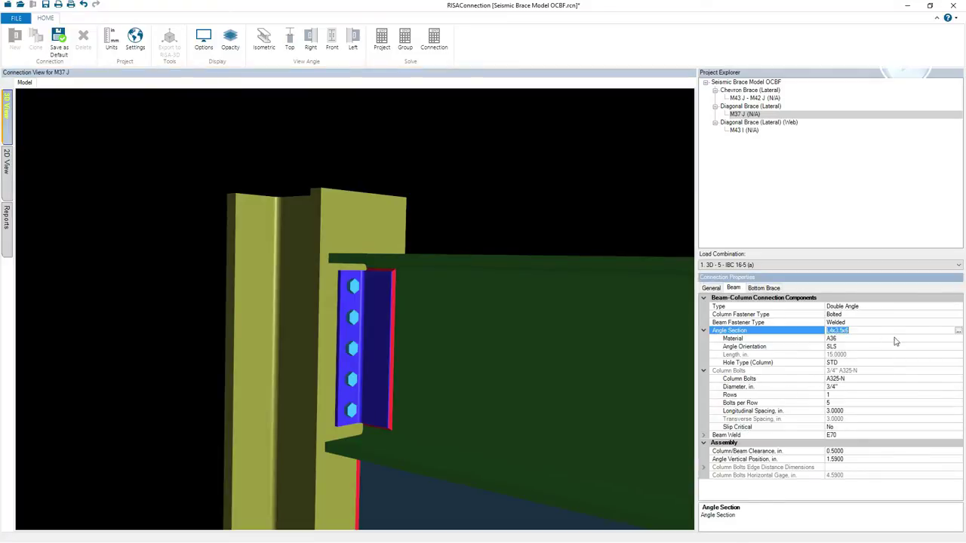
pyautogui.click(958, 333)
pyautogui.click(407, 346)
pyautogui.click(500, 348)
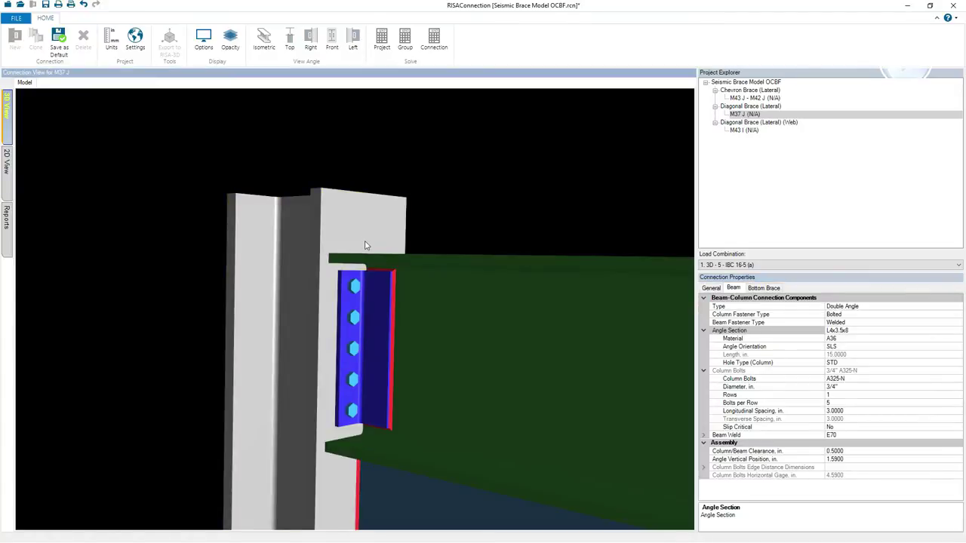
# Solve connection M37 J again and review all of its beam/column limit states
pyautogui.scroll(-3, 410, 166)
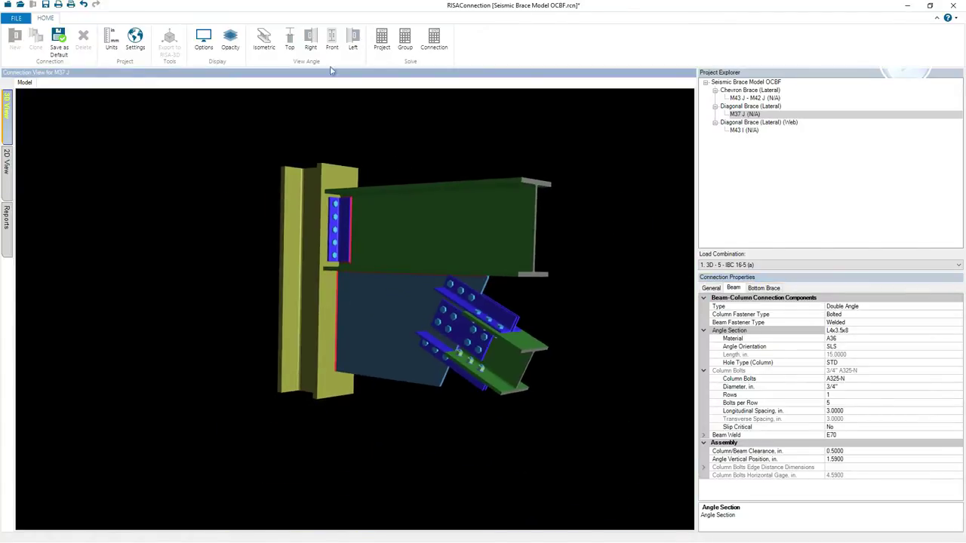
pyautogui.click(434, 39)
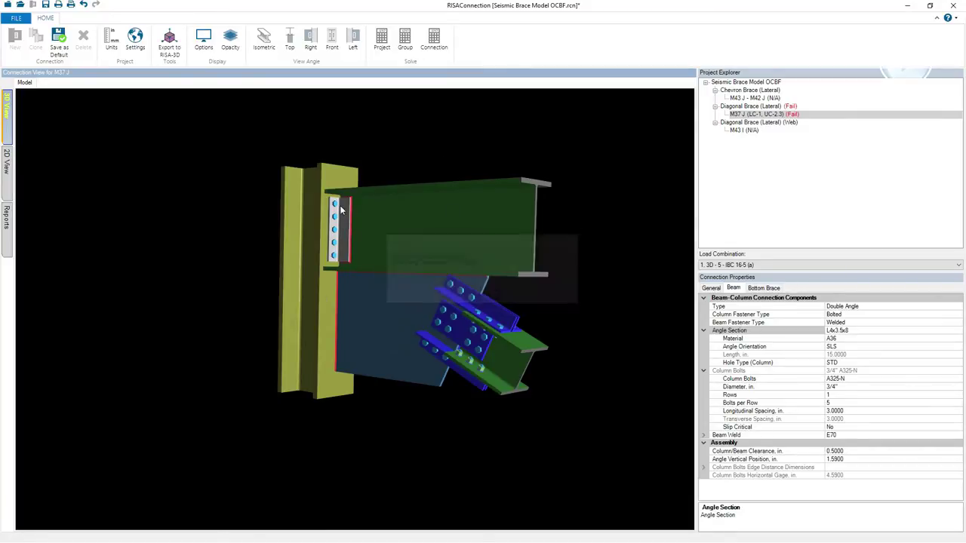
pyautogui.click(7, 248)
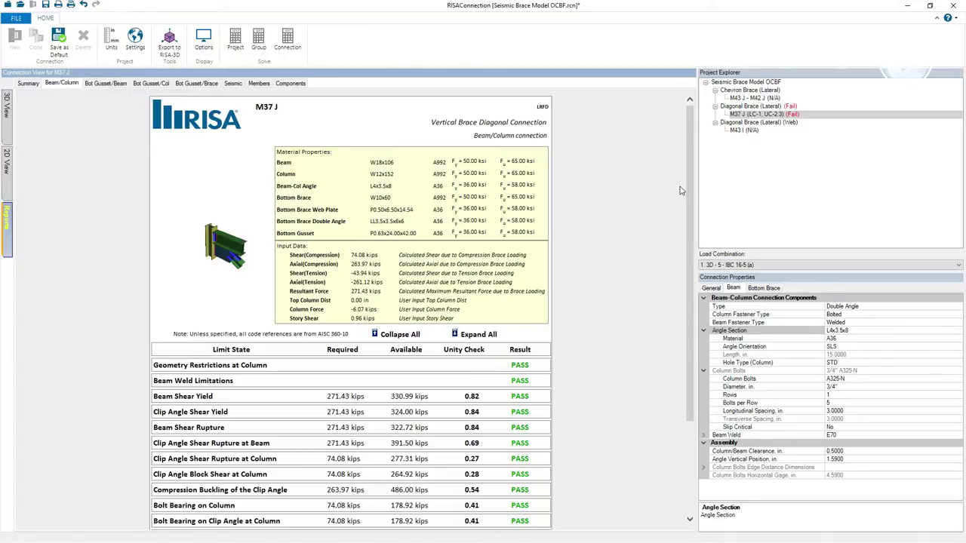
pyautogui.scroll(-3, 688, 192)
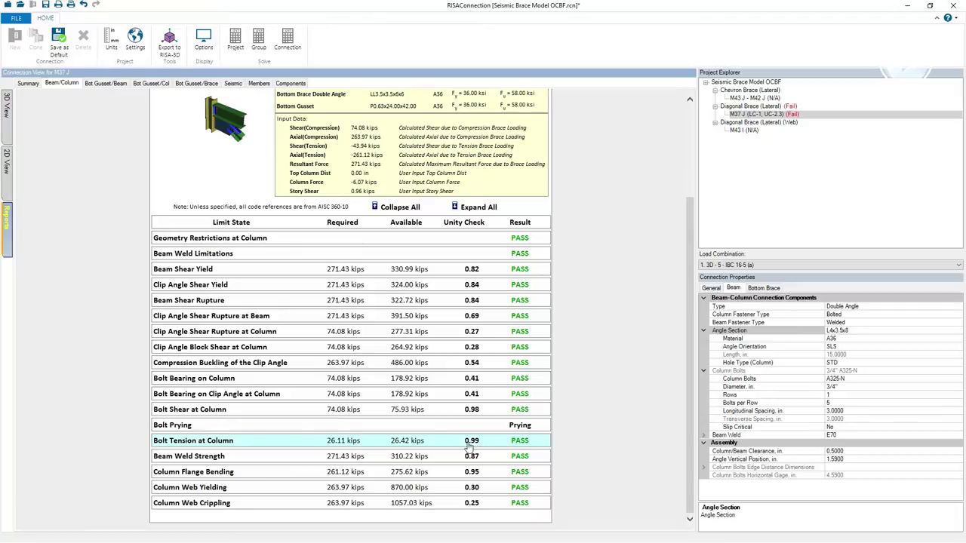
# Inspect the brace clip angles in the 2D side view and set the bottom gusset's horizontal clip to 9 in
pyautogui.click(7, 180)
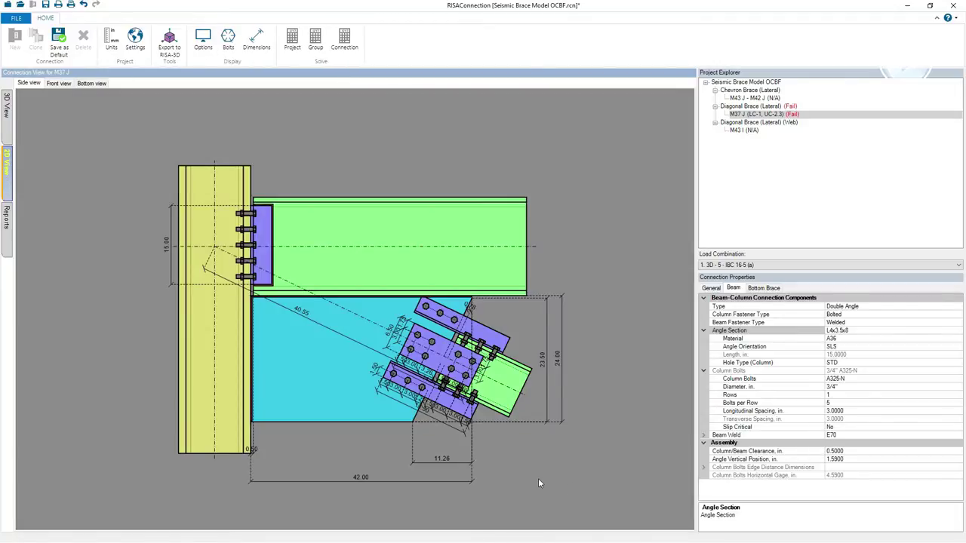
pyautogui.scroll(3, 451, 350)
pyautogui.scroll(-2, 448, 320)
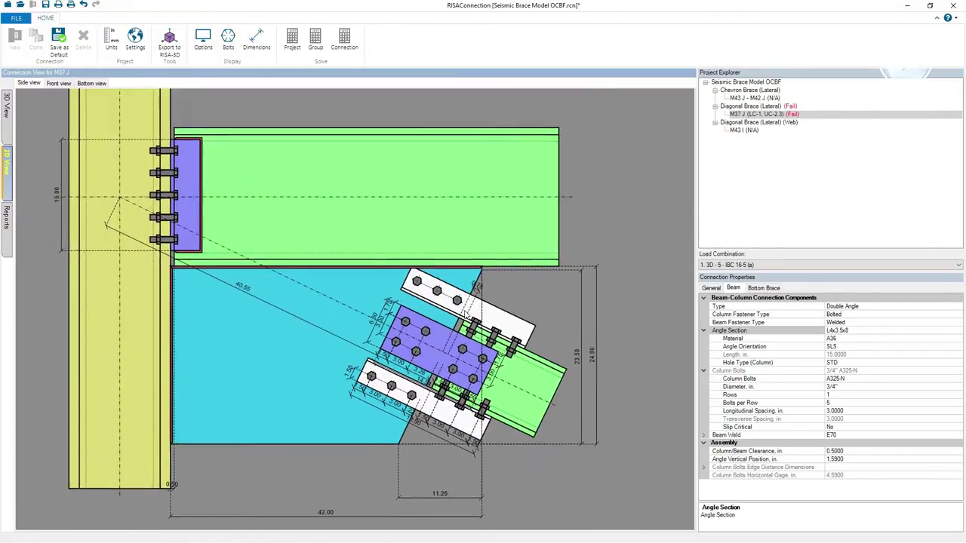
pyautogui.scroll(1, 470, 313)
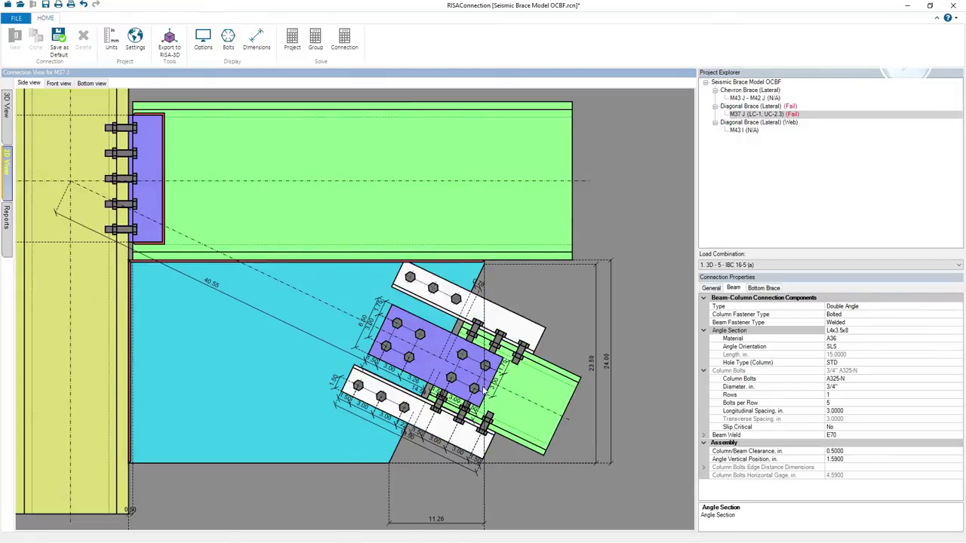
pyautogui.click(405, 270)
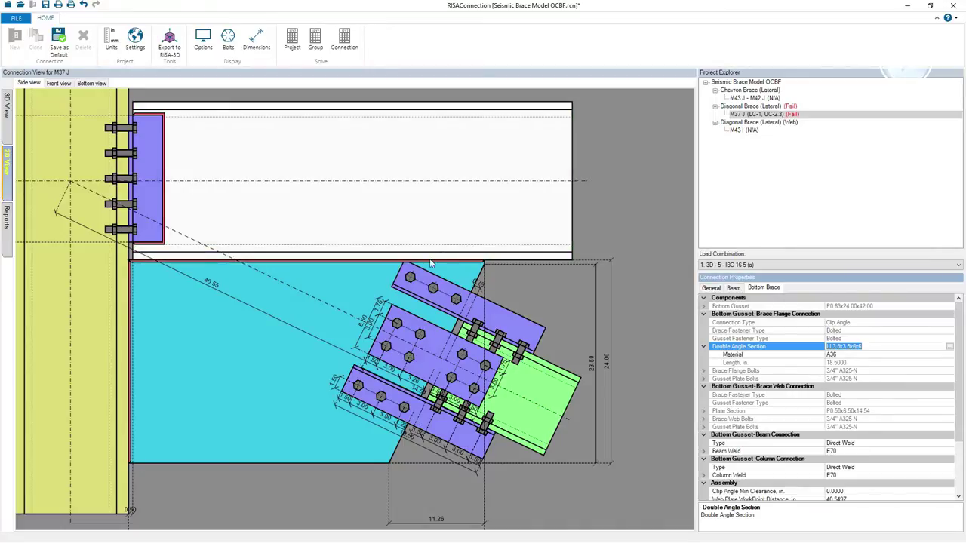
pyautogui.scroll(-2, 544, 295)
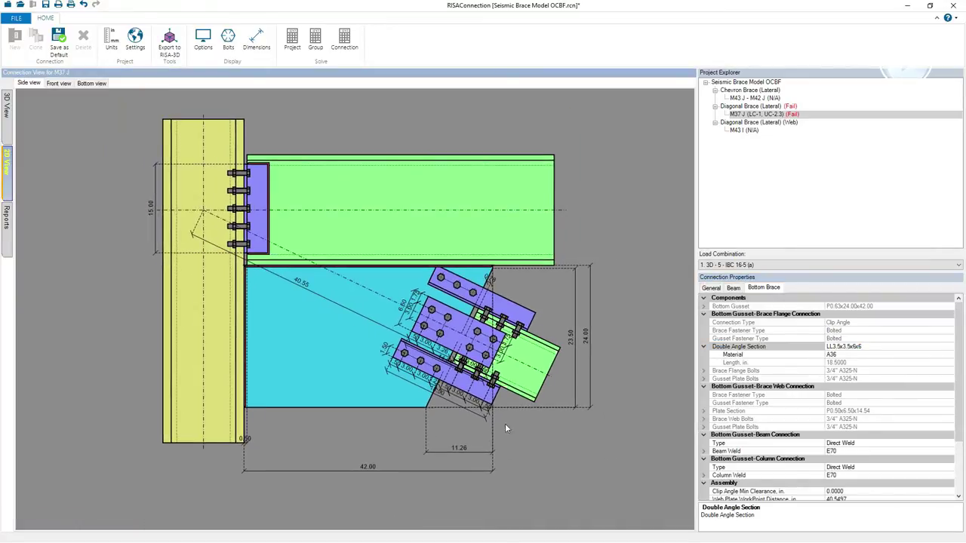
pyautogui.click(462, 450)
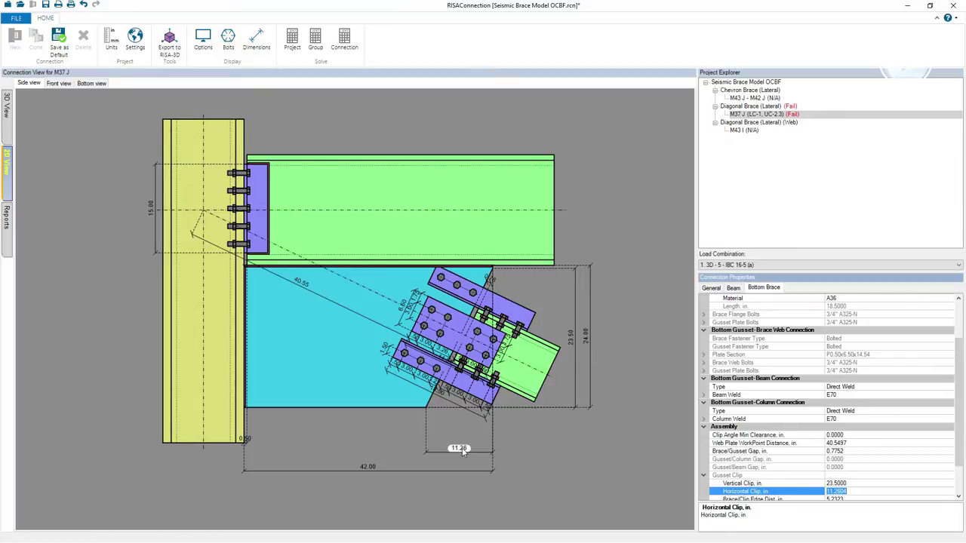
pyautogui.write('9')
pyautogui.press('Return')
pyautogui.click(436, 280)
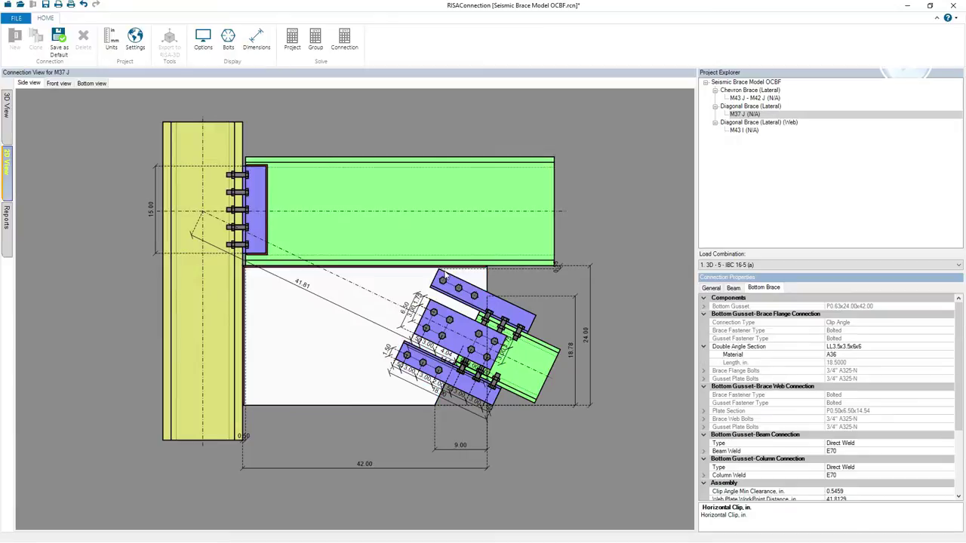
# Solve connection M37 J again, check the summary report and review the bottom gusset/brace limit states
pyautogui.scroll(2, 433, 279)
pyautogui.scroll(1, 435, 280)
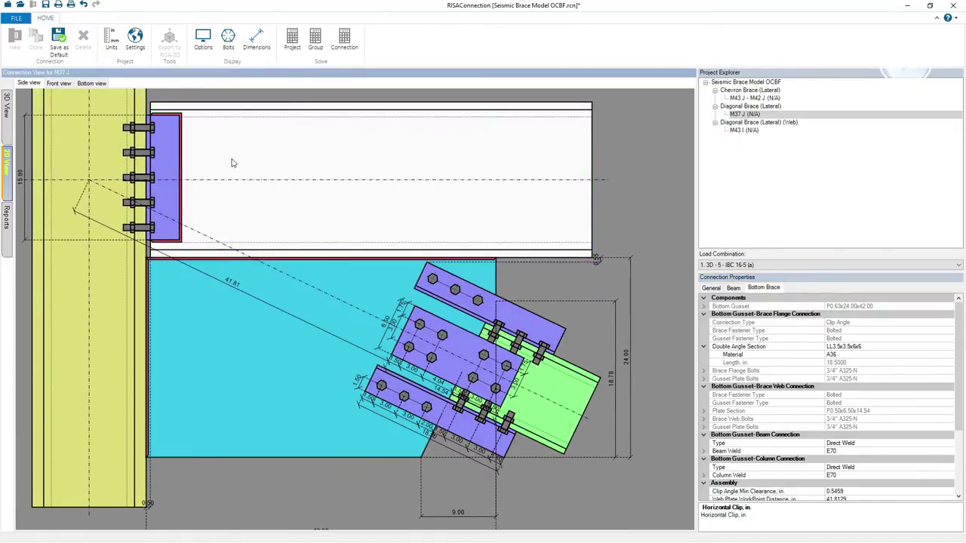
pyautogui.click(345, 47)
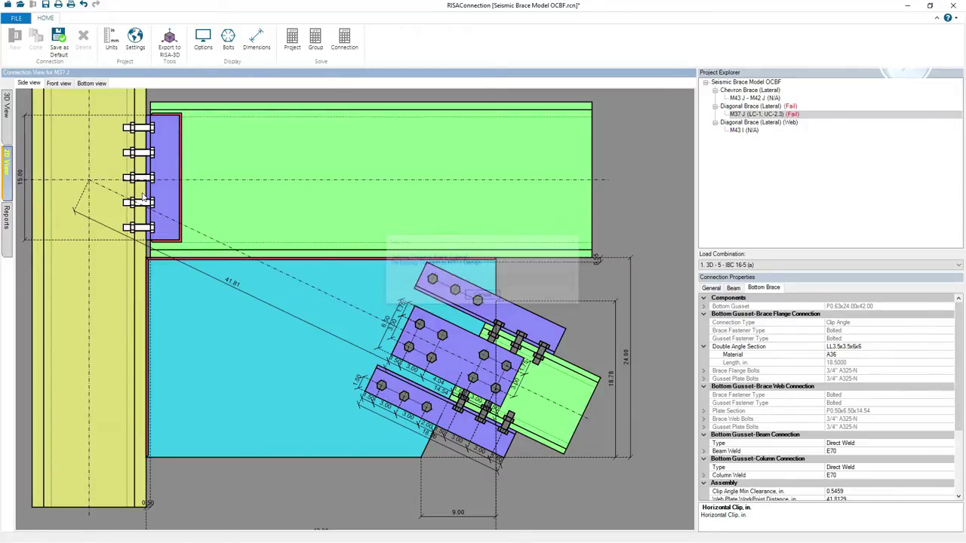
pyautogui.click(6, 219)
pyautogui.click(36, 85)
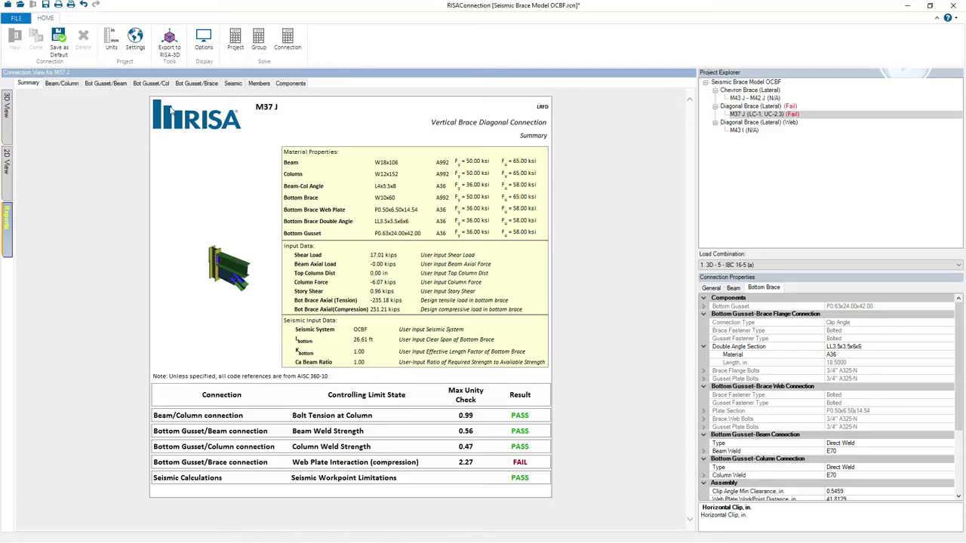
pyautogui.click(198, 84)
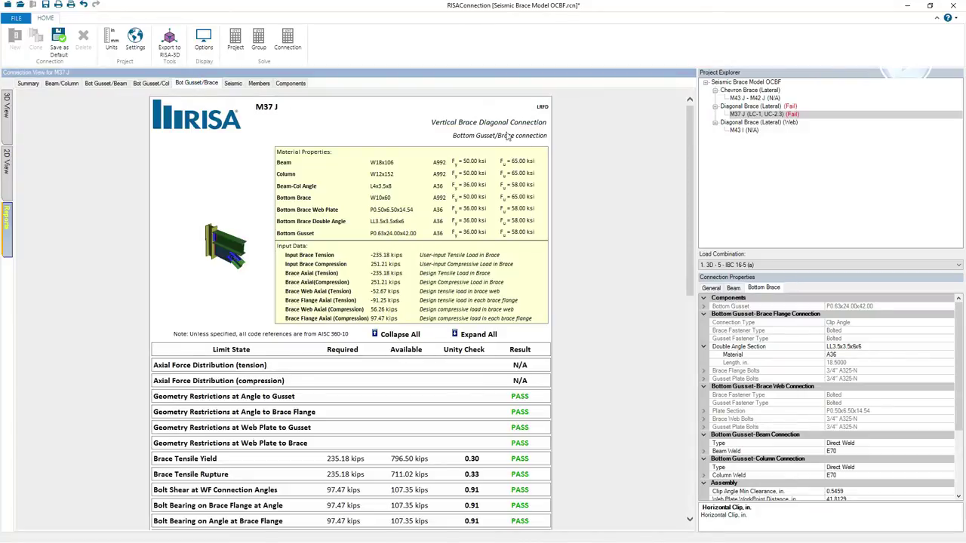
pyautogui.moveTo(695, 169); pyautogui.dragTo(692, 441)
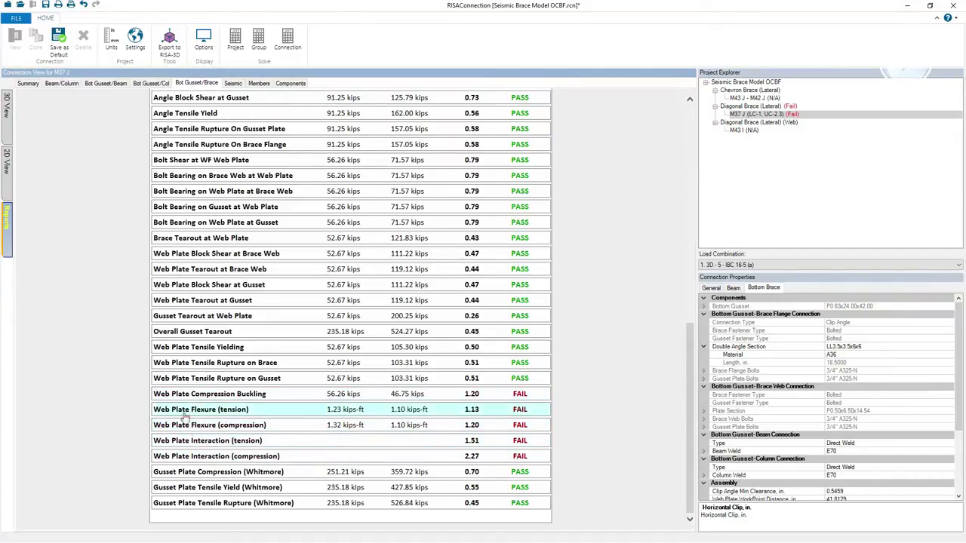
# Inspect the brace web plate in 3D and examine its flexure and compression buckling checks in the bottom gusset/brace report
pyautogui.click(7, 109)
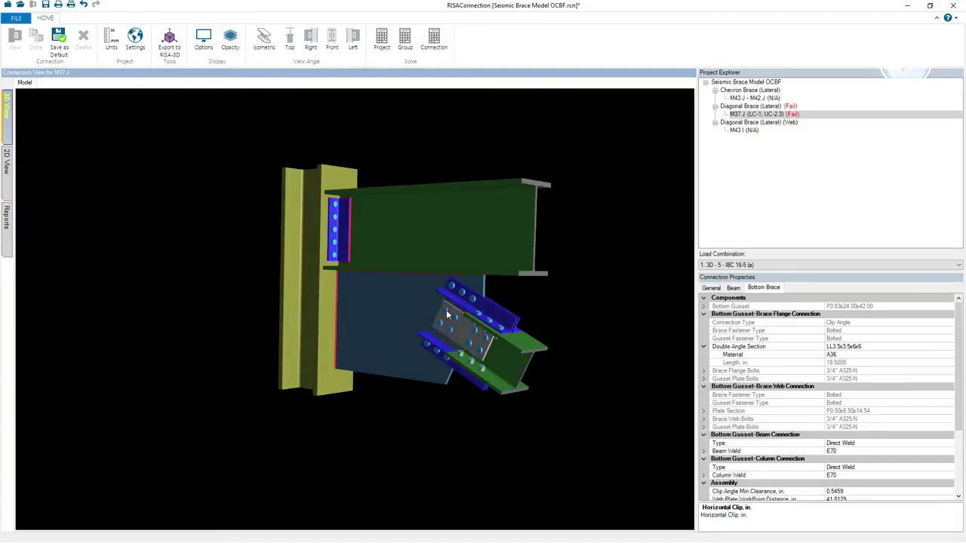
pyautogui.moveTo(446, 309); pyautogui.dragTo(571, 291)
pyautogui.scroll(3, 426, 277)
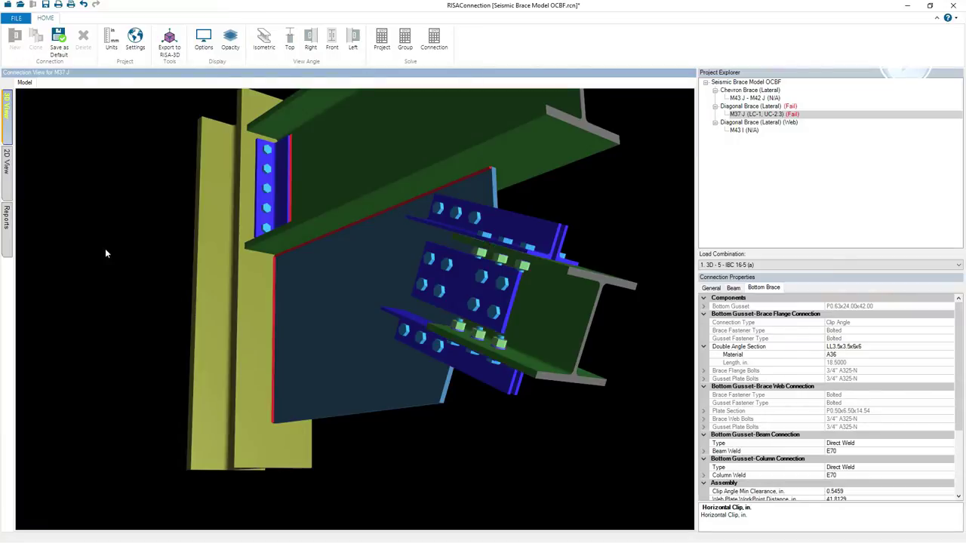
pyautogui.click(6, 222)
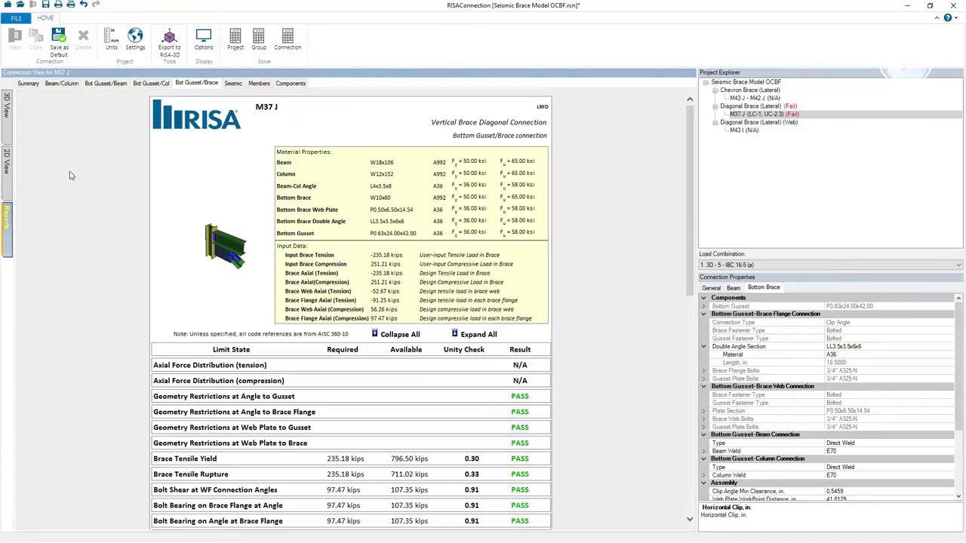
pyautogui.moveTo(686, 219); pyautogui.dragTo(693, 412)
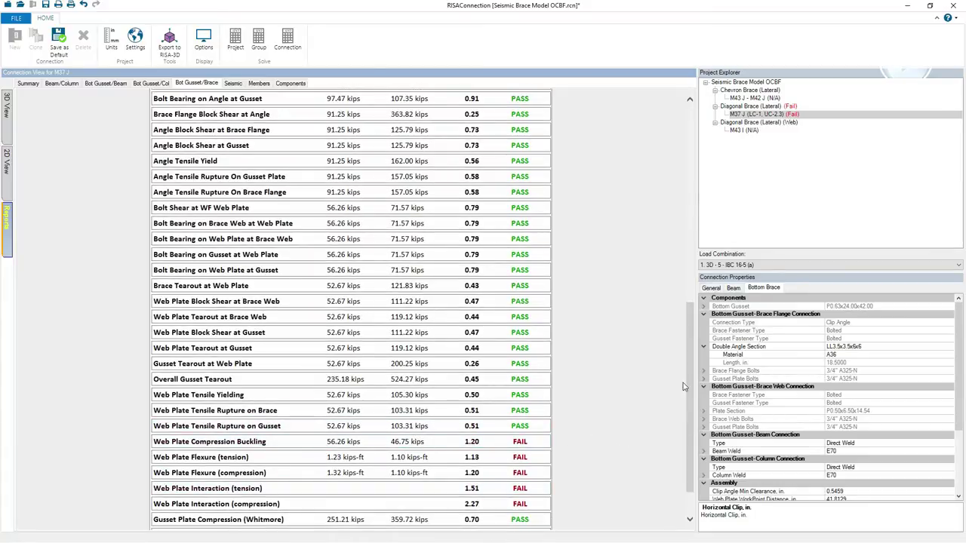
pyautogui.scroll(-1, 688, 388)
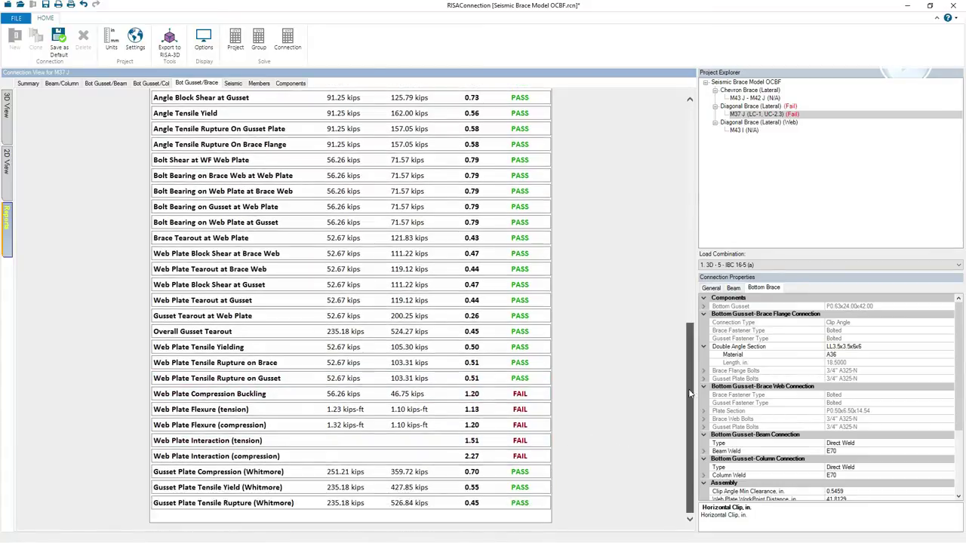
pyautogui.click(268, 426)
pyautogui.click(270, 428)
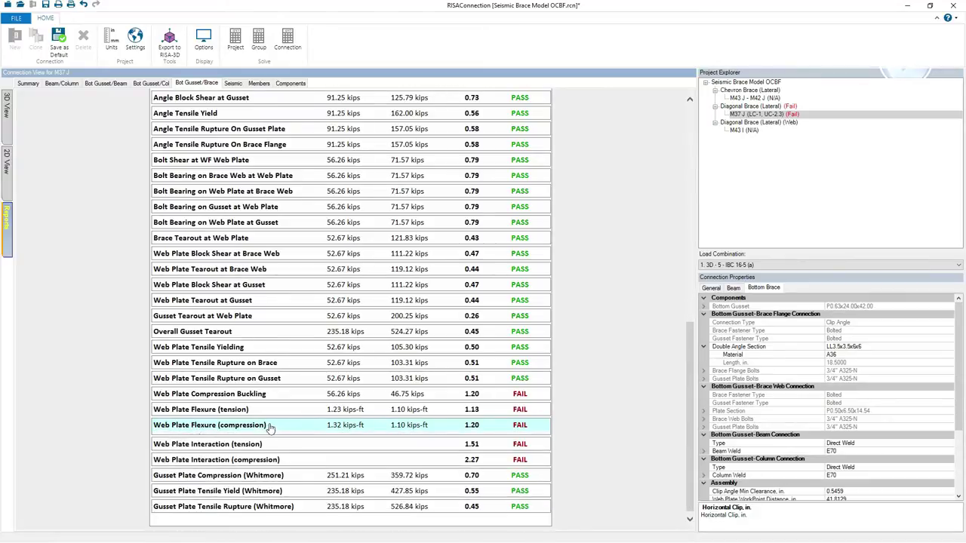
pyautogui.click(271, 400)
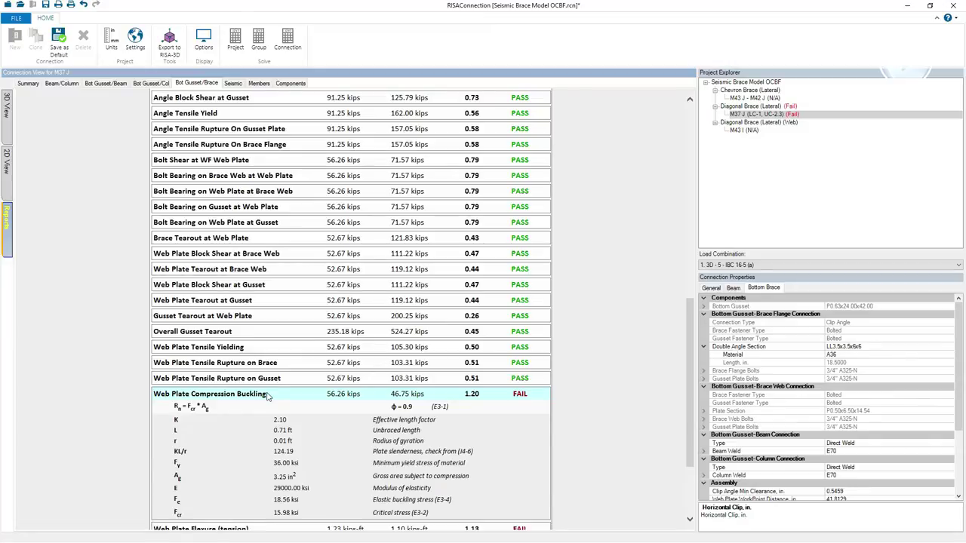
pyautogui.click(270, 395)
# In the 3D view, set the brace web plate's number of plates to Double and solve connection M37 J again
pyautogui.click(7, 105)
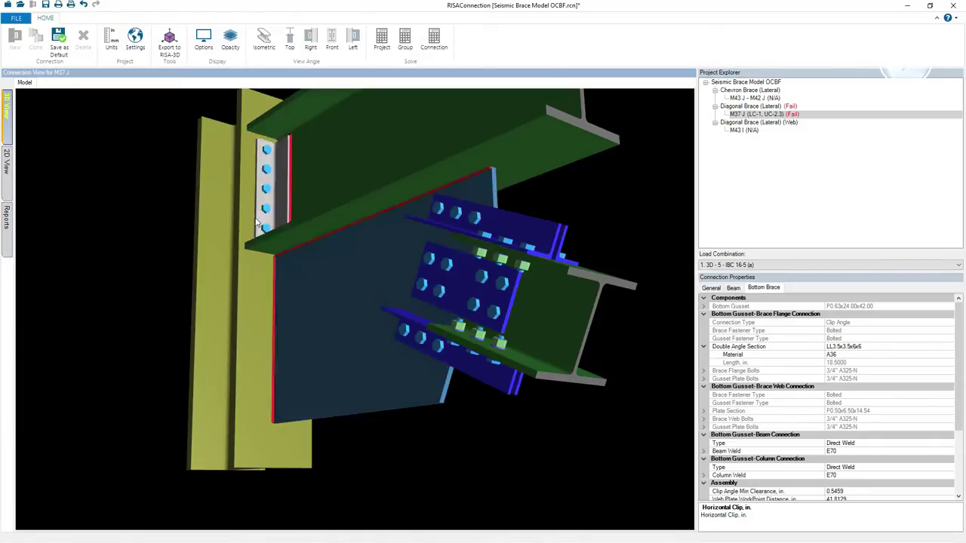
pyautogui.click(504, 298)
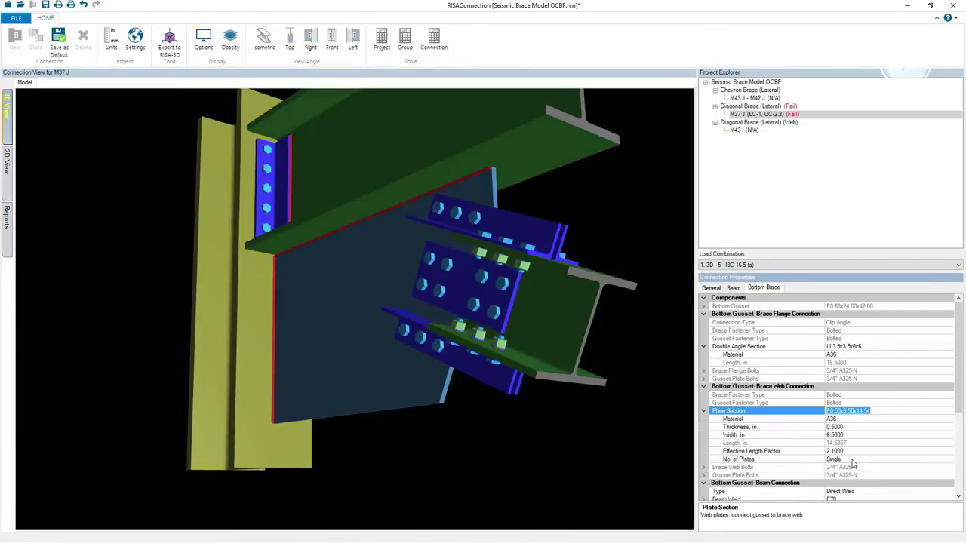
pyautogui.click(852, 462)
pyautogui.click(851, 462)
pyautogui.click(842, 476)
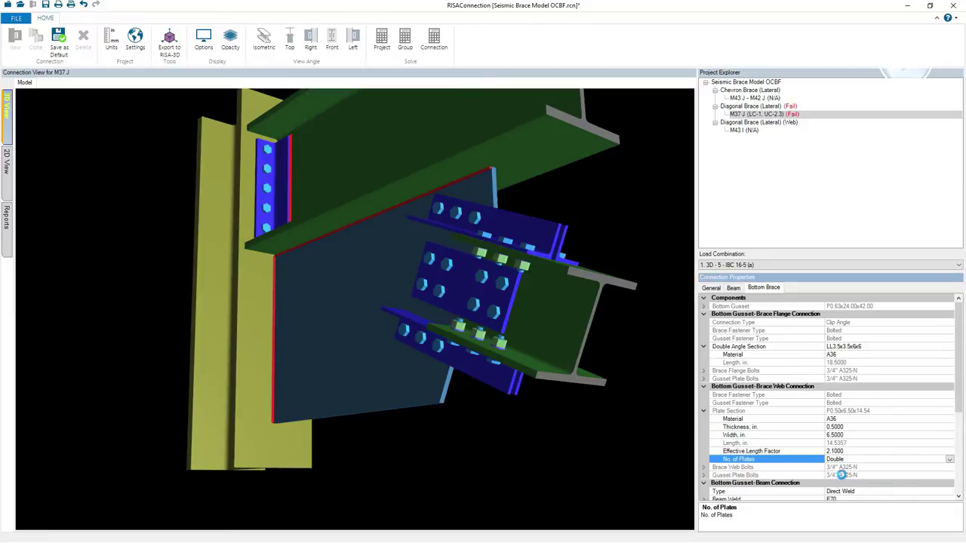
pyautogui.moveTo(610, 336); pyautogui.dragTo(183, 218)
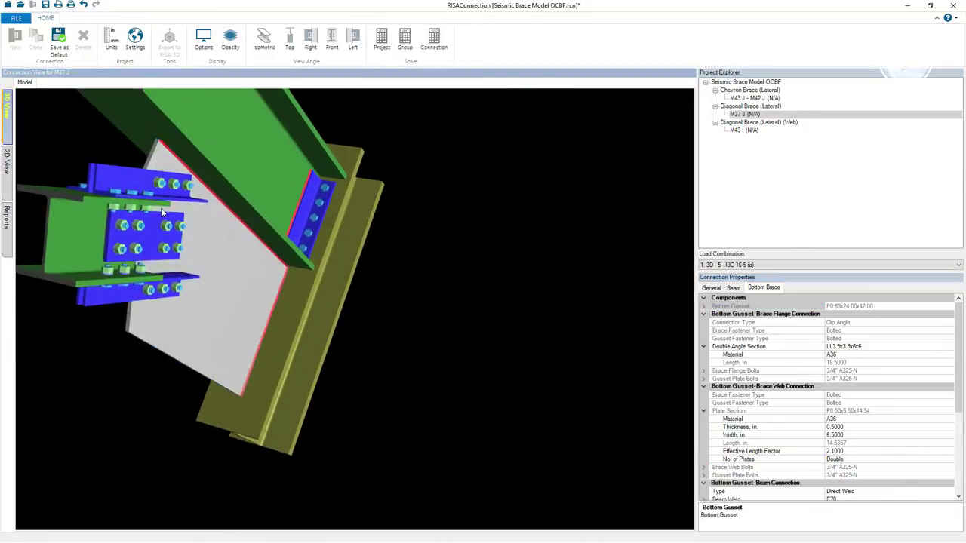
pyautogui.click(434, 38)
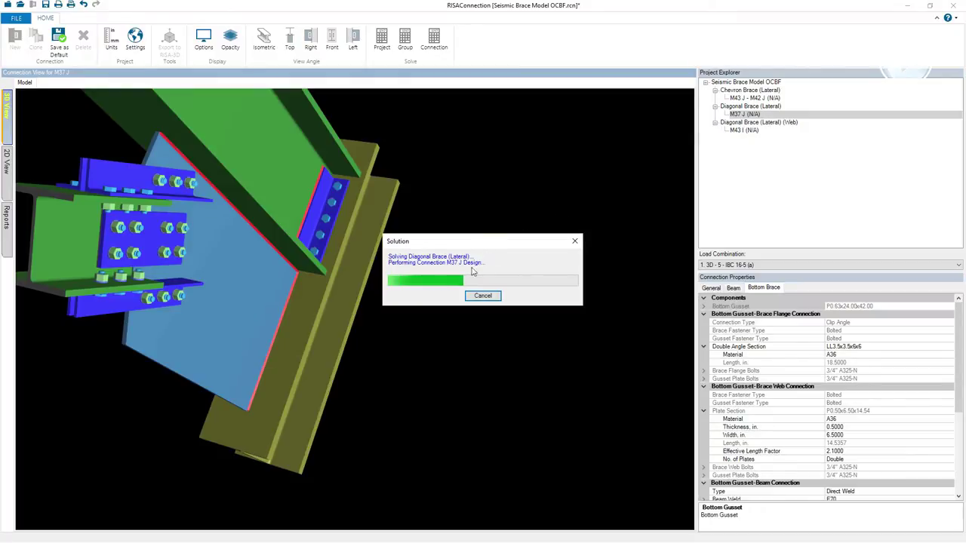
# Set the brace web plate thickness to 0.625 in, solve the connection again and check the bottom gusset/brace report
pyautogui.moveTo(141, 266); pyautogui.dragTo(281, 285)
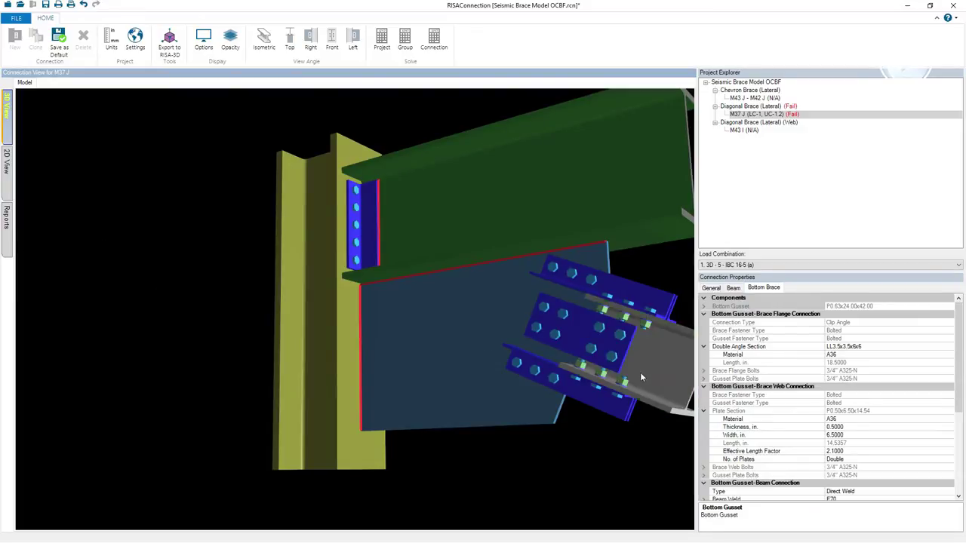
pyautogui.click(623, 355)
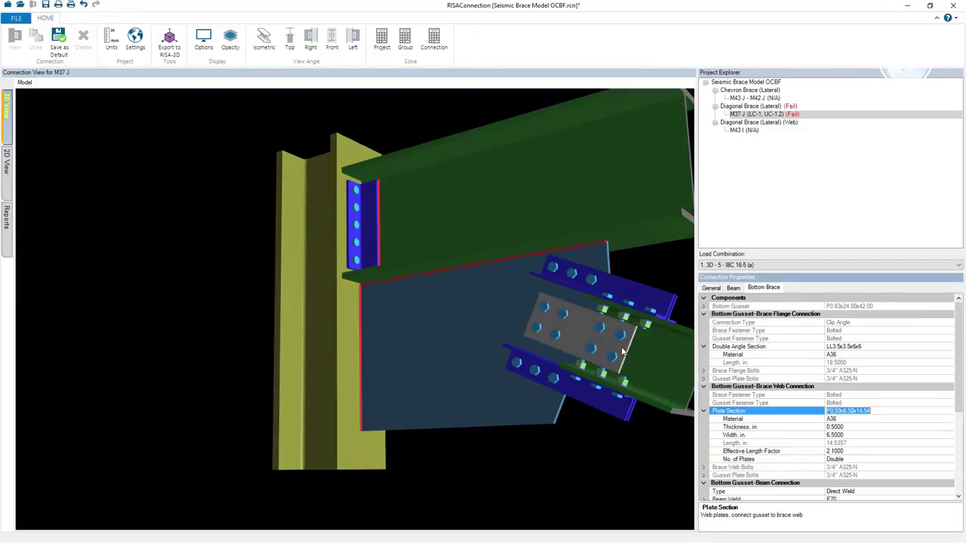
pyautogui.click(850, 427)
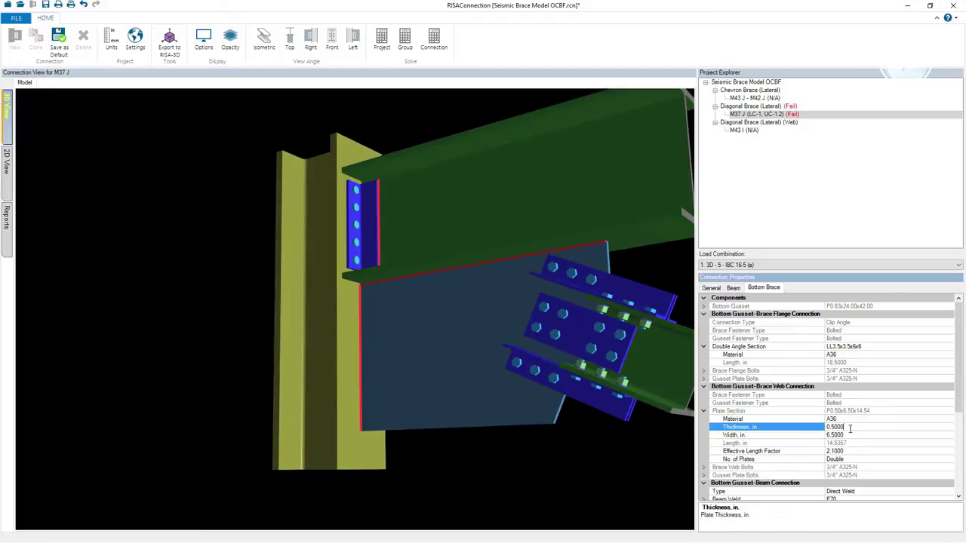
pyautogui.press('BackSpace')
pyautogui.write('.625')
pyautogui.click(434, 42)
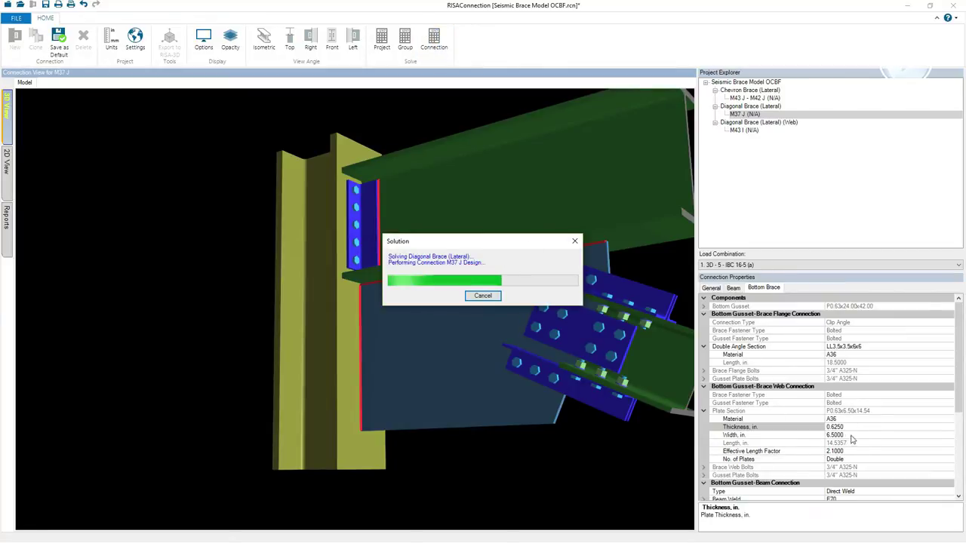
pyautogui.click(6, 219)
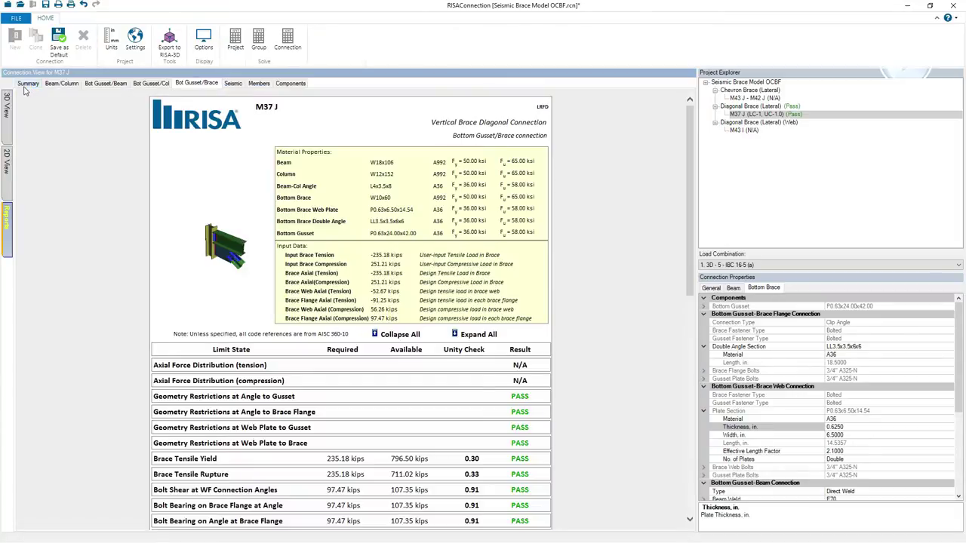
pyautogui.moveTo(692, 173); pyautogui.dragTo(606, 181)
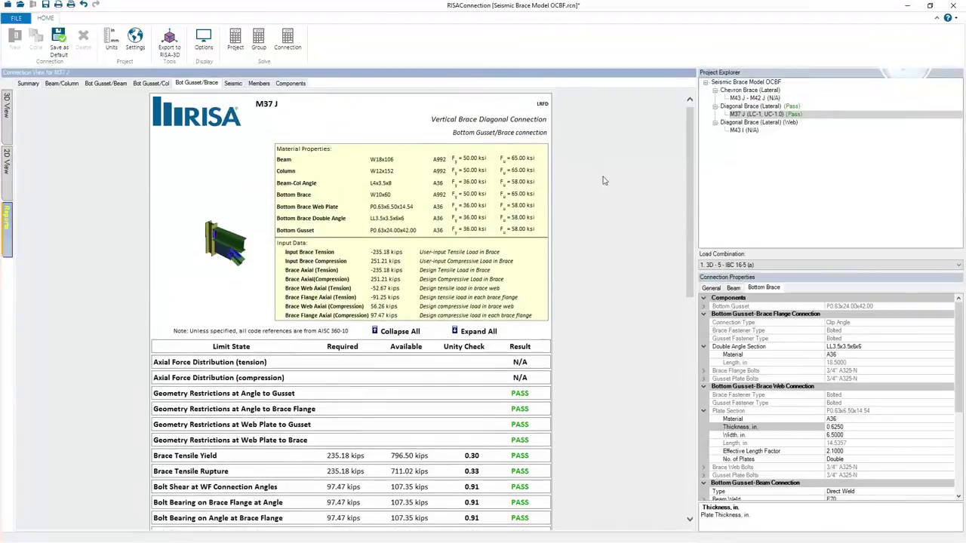
# Examine the Controlling Load Calculation details in the seismic report, including the bottom brace's expected and governing strengths
pyautogui.click(233, 84)
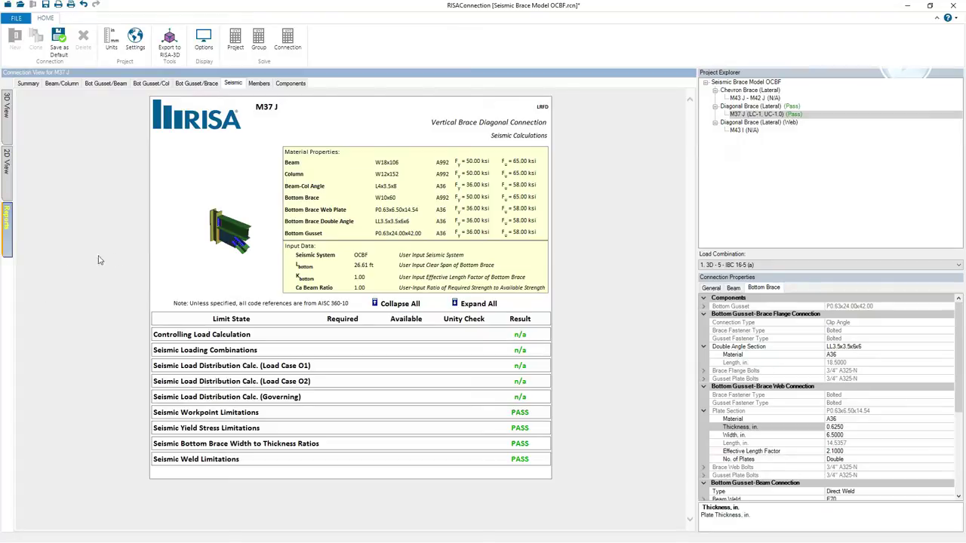
pyautogui.click(241, 341)
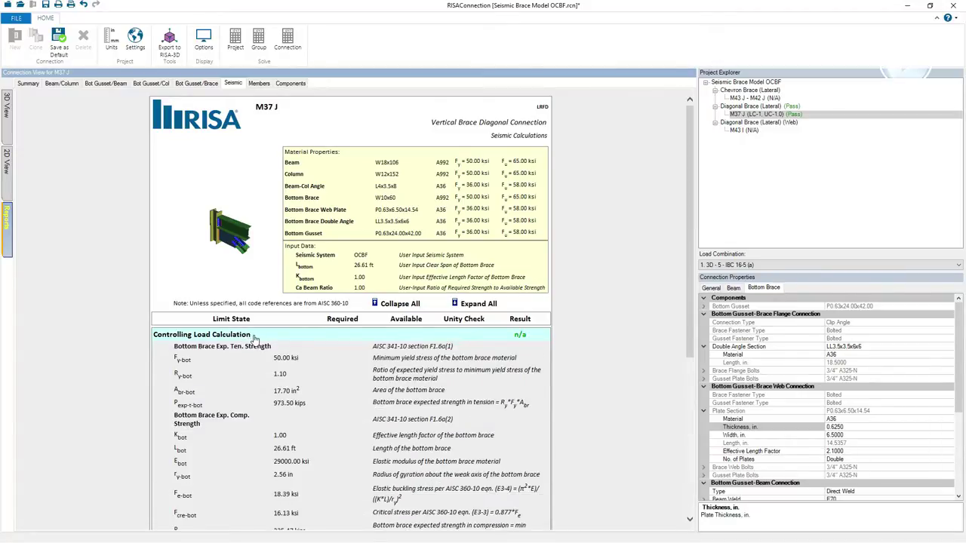
pyautogui.scroll(-3, 252, 336)
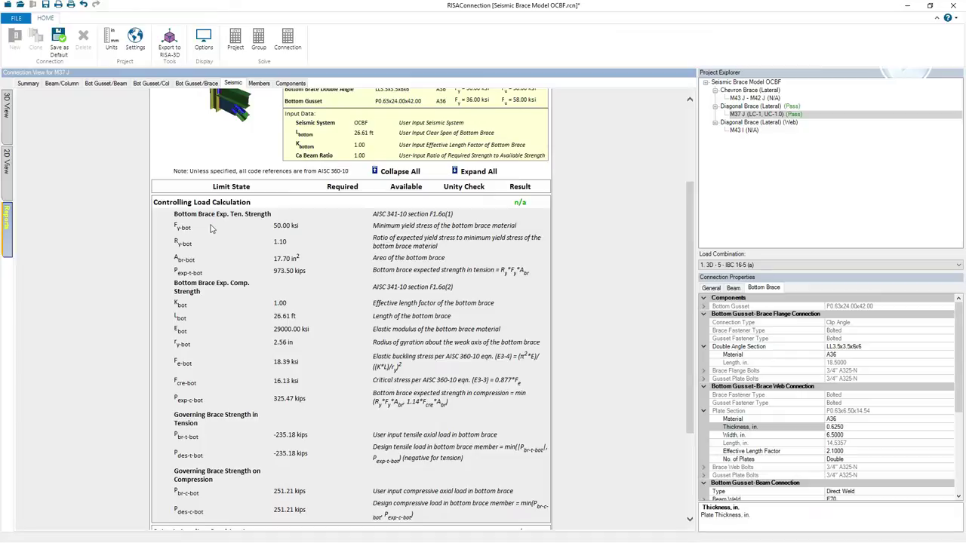
pyautogui.scroll(-3, 495, 328)
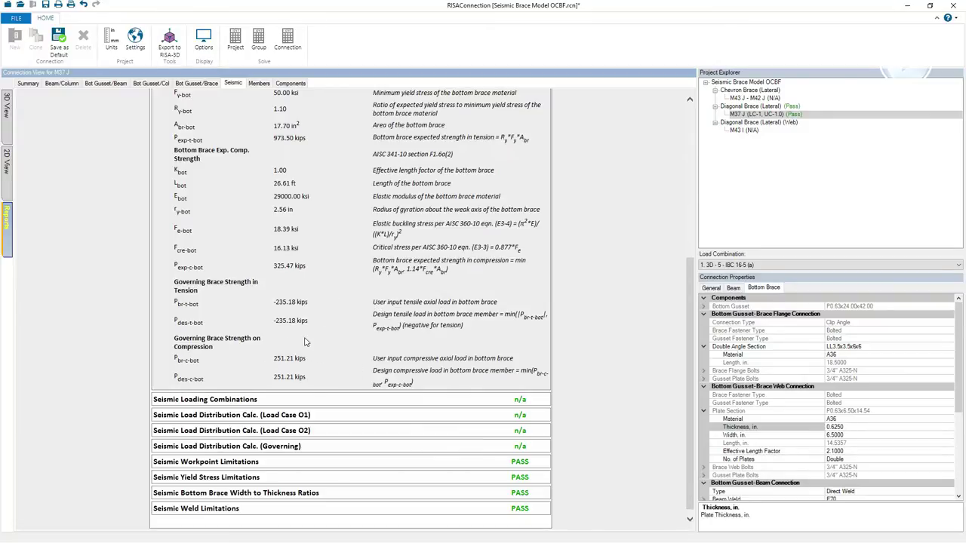
pyautogui.scroll(2, 318, 332)
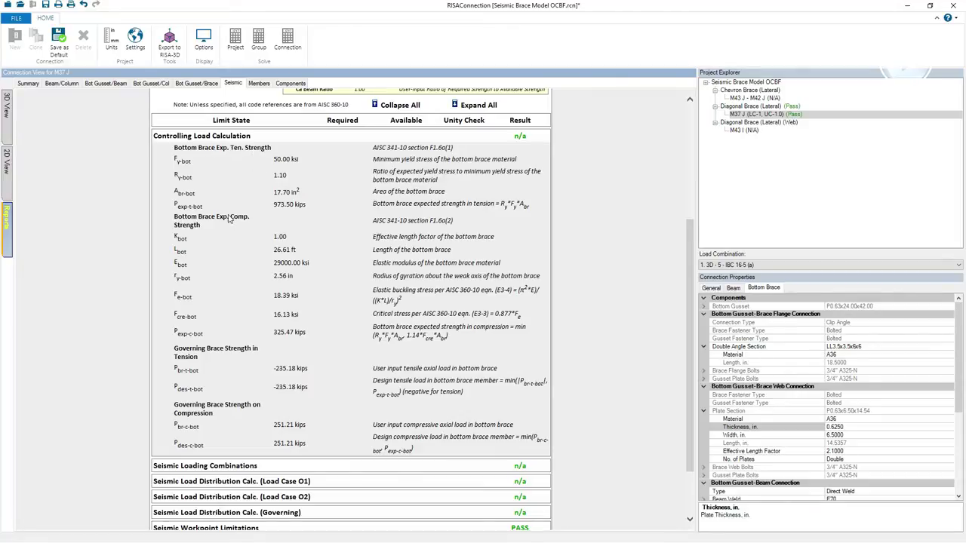
pyautogui.click(309, 138)
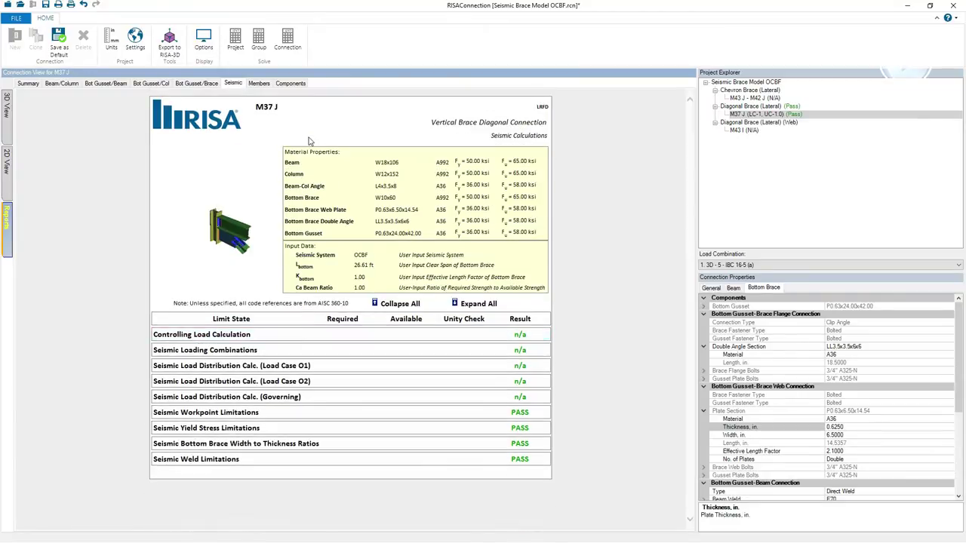
# Examine the seismic loading combinations and the load distribution calculations for load cases O1 and O2
pyautogui.click(228, 353)
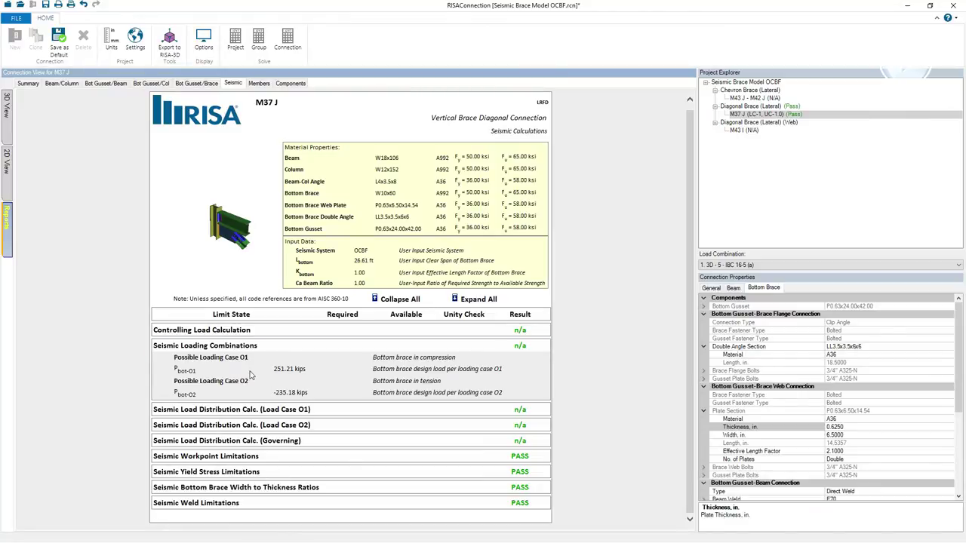
pyautogui.click(273, 427)
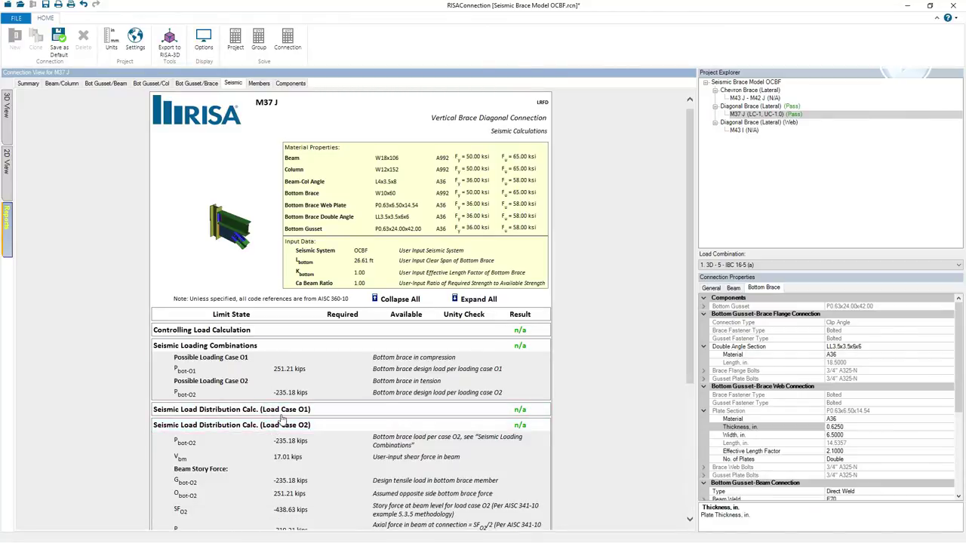
pyautogui.click(281, 412)
pyautogui.scroll(-3, 279, 412)
pyautogui.scroll(-3, 271, 388)
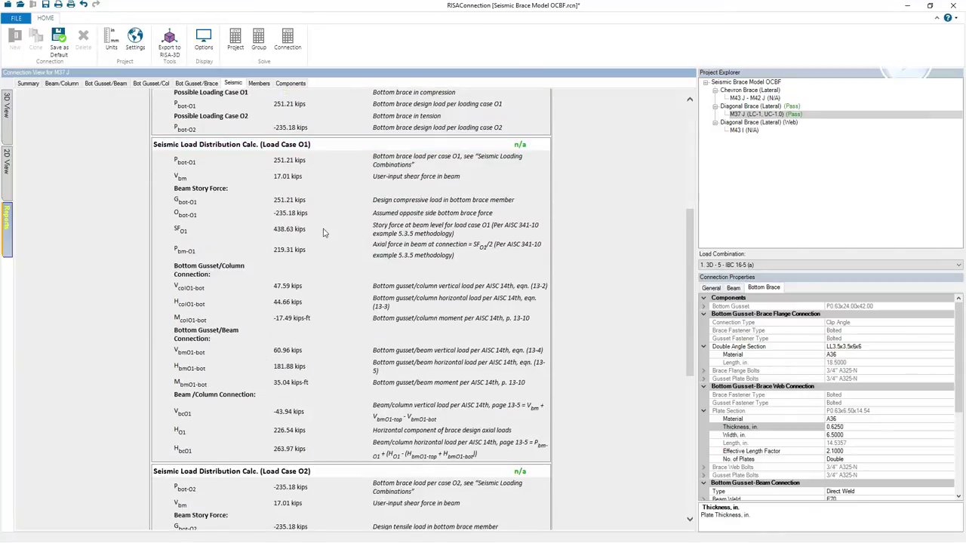
pyautogui.scroll(-2, 328, 234)
pyautogui.scroll(4, 332, 234)
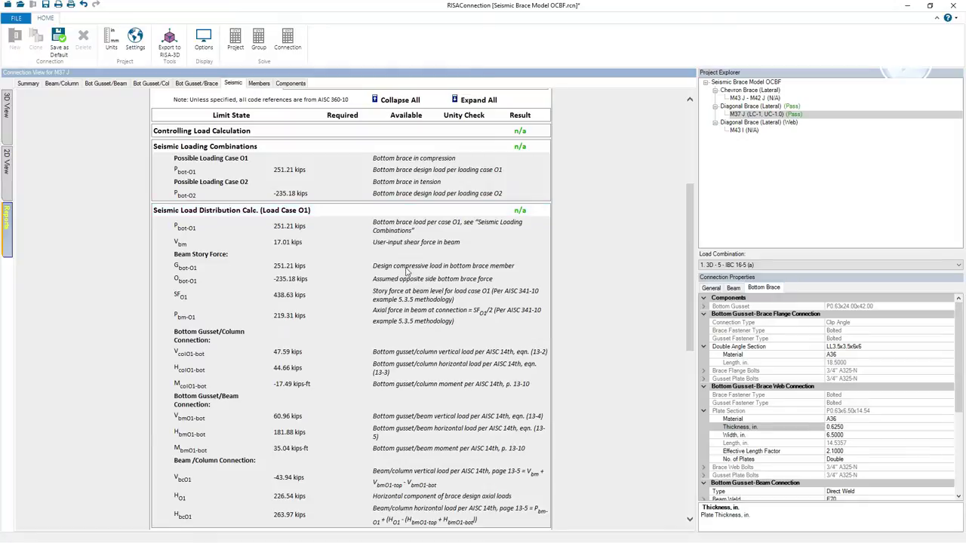
# Collapse the load case O1 distribution, review load case O2 and examine the Seismic Workpoint Limitations check
pyautogui.click(357, 212)
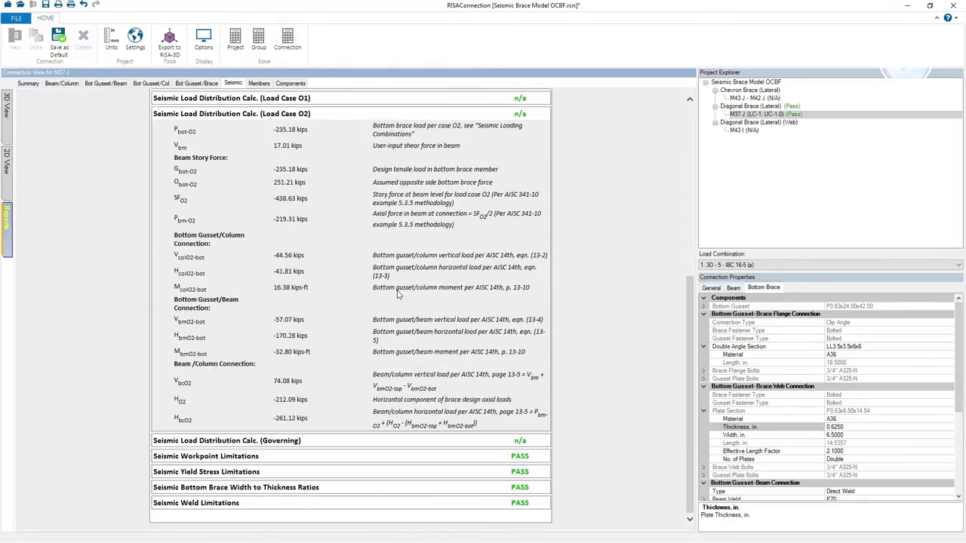
pyautogui.click(298, 456)
pyautogui.scroll(-2, 298, 447)
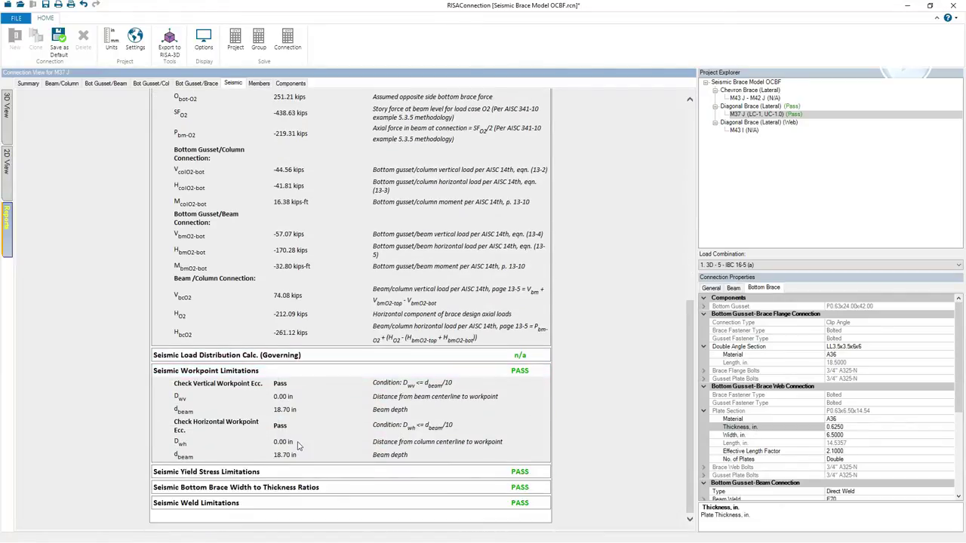
# Solve the web diagonal brace connection M43 I and check its summary and beam/column reports
pyautogui.click(266, 372)
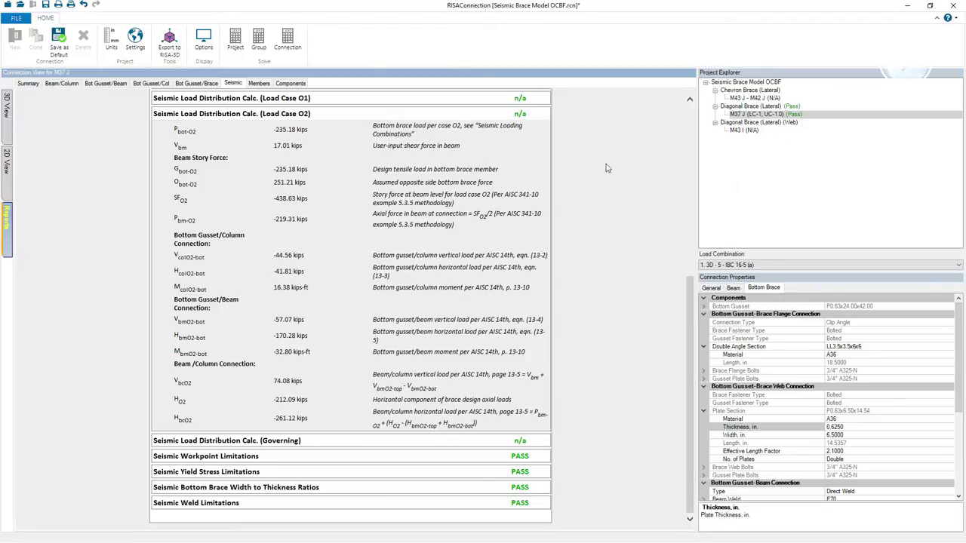
pyautogui.click(744, 129)
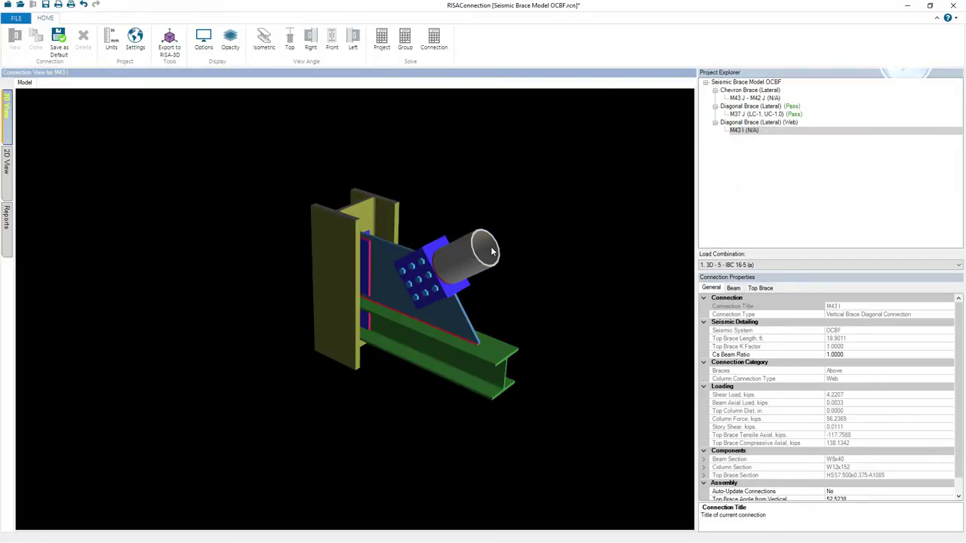
pyautogui.click(434, 39)
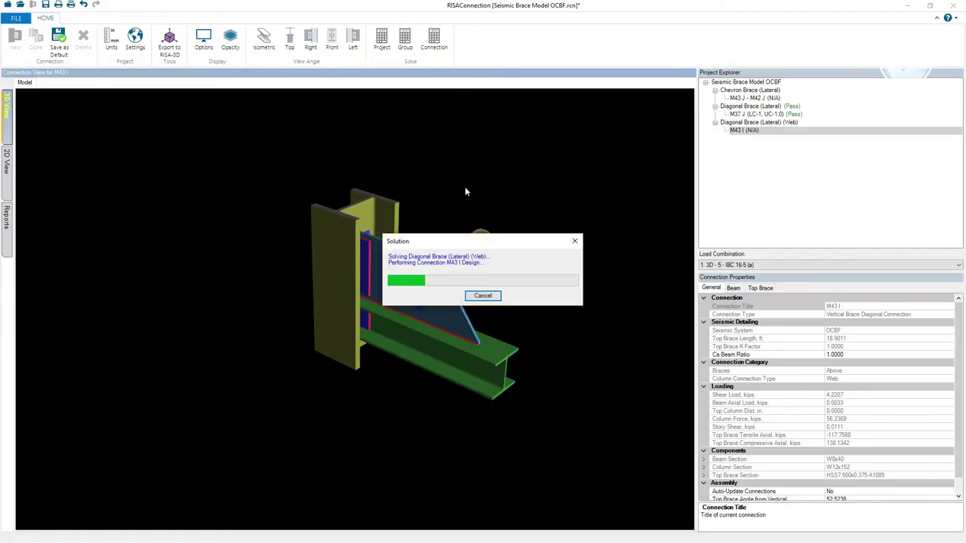
pyautogui.click(7, 226)
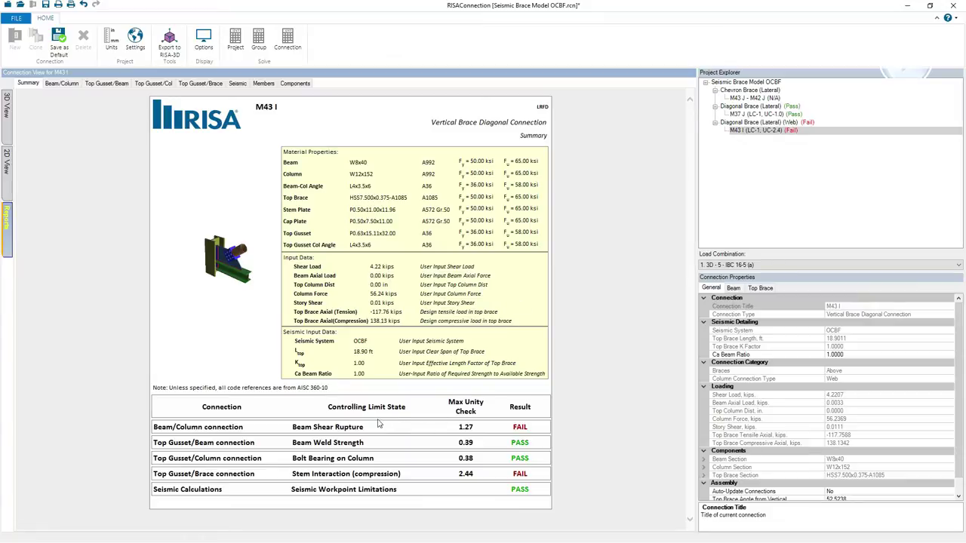
pyautogui.click(60, 83)
pyautogui.moveTo(693, 300); pyautogui.dragTo(693, 326)
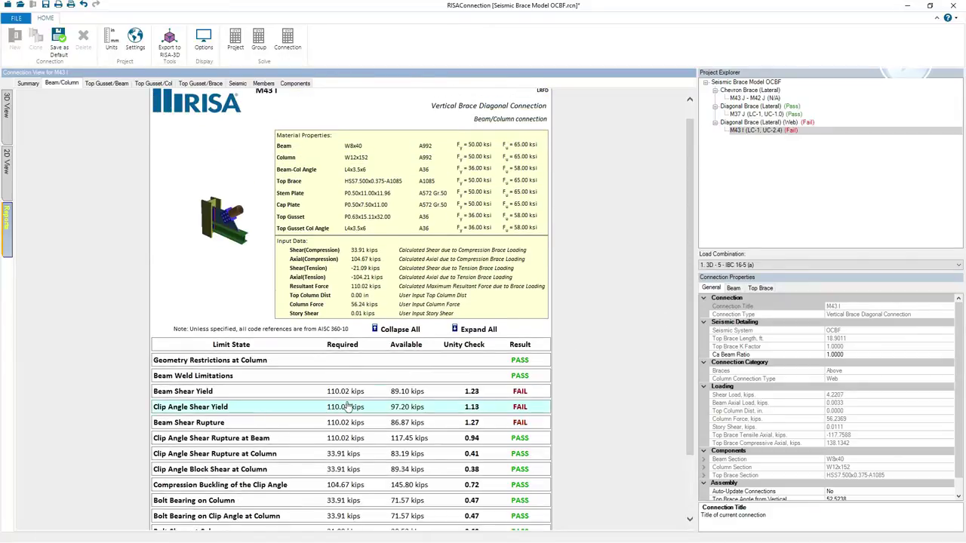
# Inspect the beam and its clip angle connection to the column in the 3D model of M43 I
pyautogui.click(7, 106)
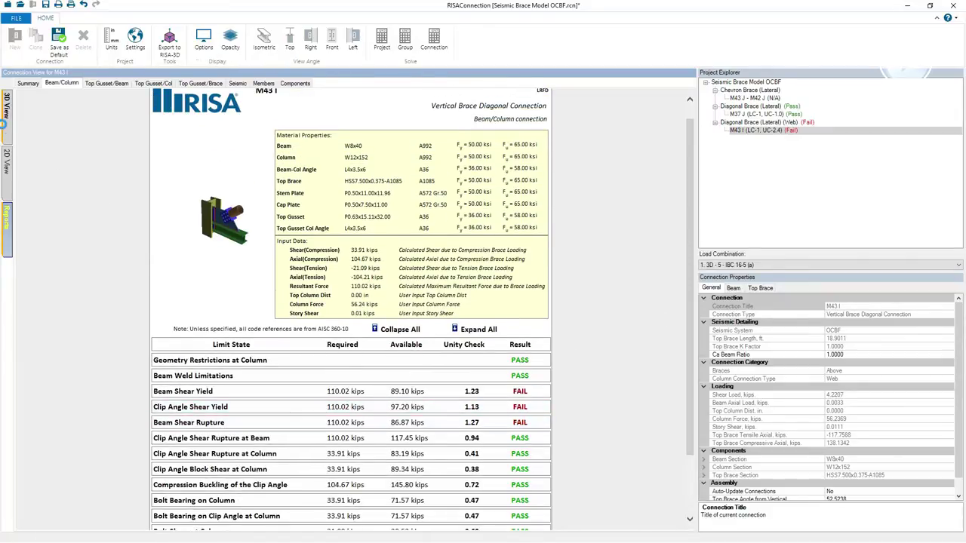
pyautogui.scroll(3, 538, 382)
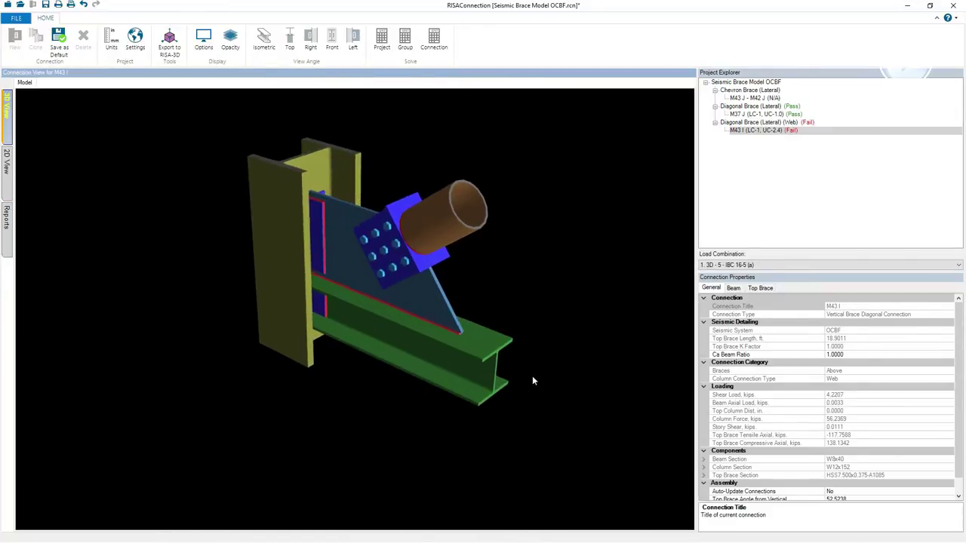
pyautogui.click(484, 359)
pyautogui.moveTo(483, 357); pyautogui.dragTo(412, 317)
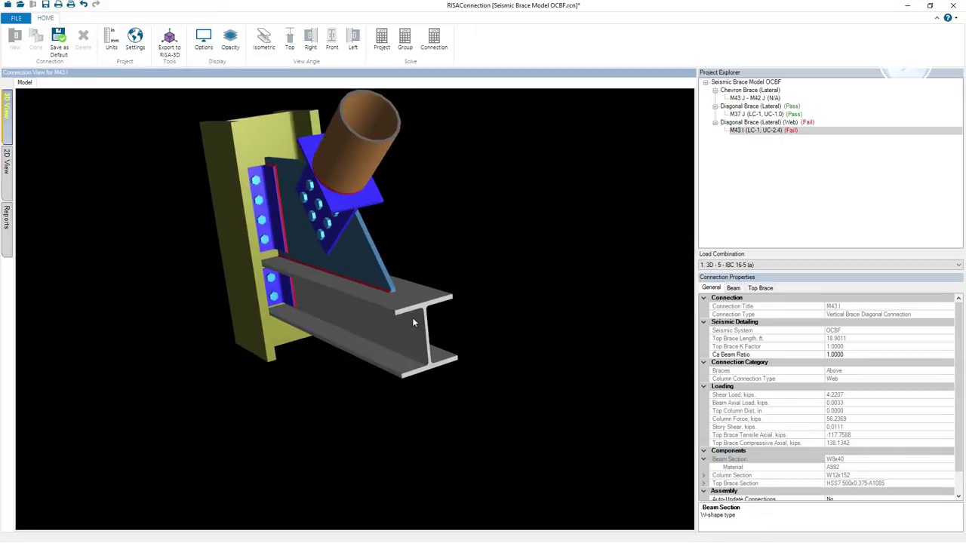
pyautogui.click(413, 323)
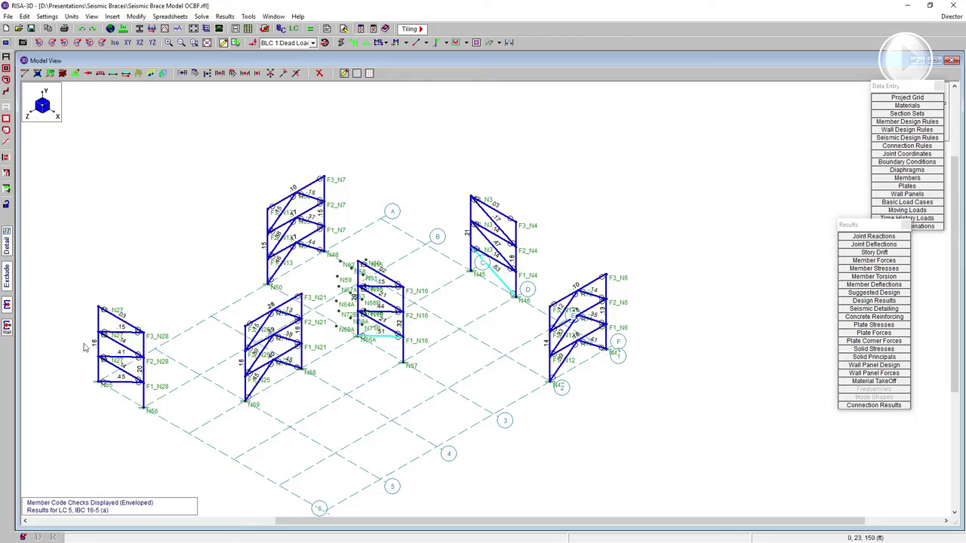
# Switch to RISA-3D and select only the nine horizontal beams at the three levels of the three chevron-braced frames
pyautogui.click(6, 108)
pyautogui.click(6, 91)
pyautogui.click(323, 182)
pyautogui.click(317, 207)
pyautogui.click(318, 236)
pyautogui.click(297, 297)
pyautogui.click(294, 325)
pyautogui.click(298, 348)
pyautogui.click(601, 281)
pyautogui.click(603, 306)
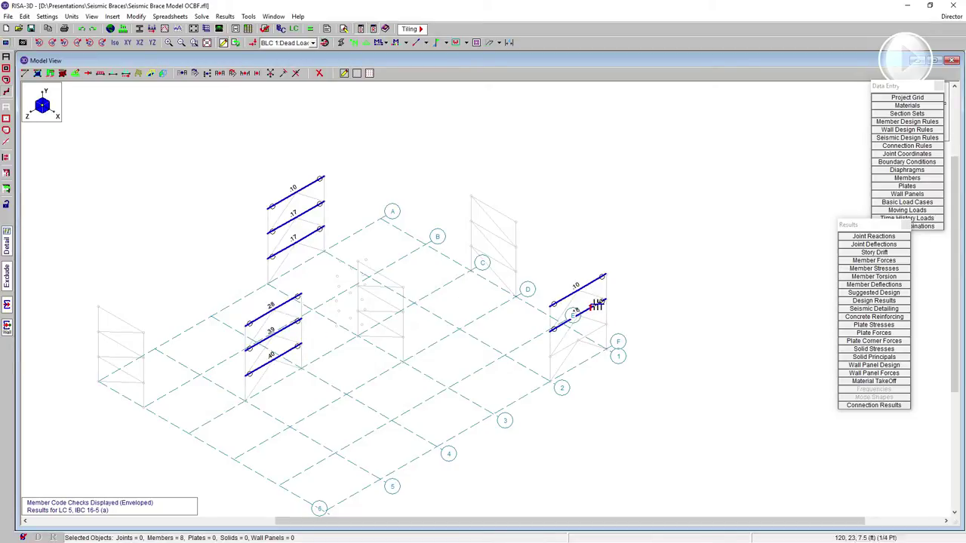
pyautogui.click(600, 333)
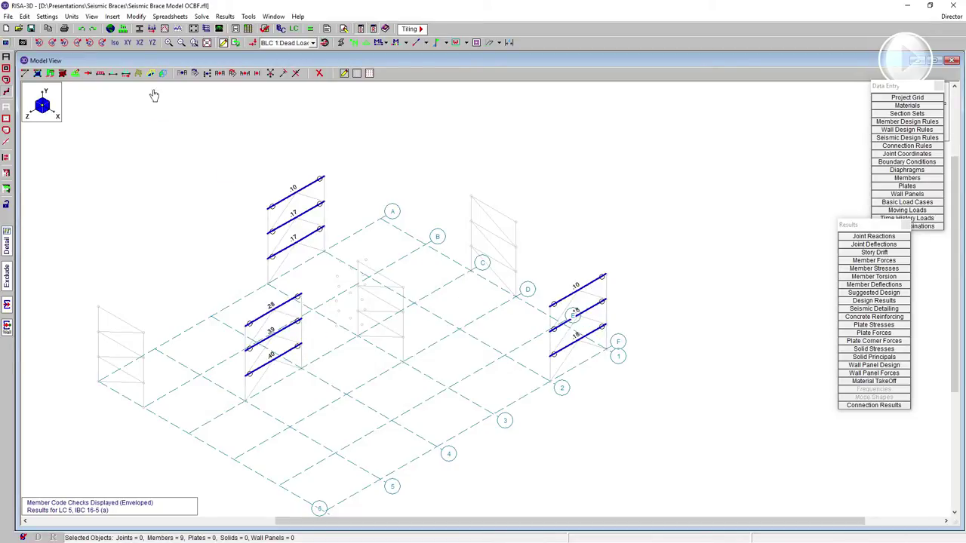
# Assign the W10x60 shape directly to all selected beams
pyautogui.click(25, 73)
pyautogui.click(189, 132)
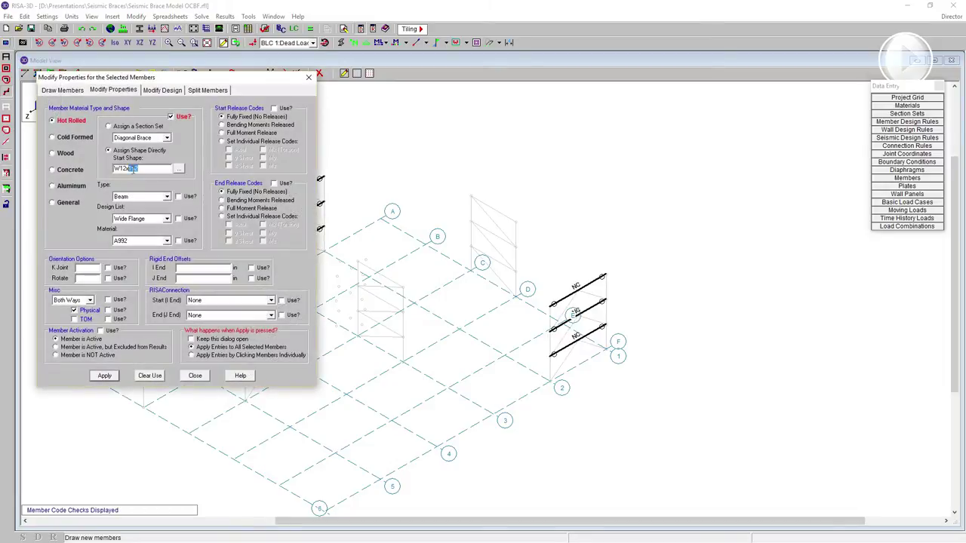
pyautogui.write('W')
pyautogui.click(104, 375)
# Solve the marked combinations as a batch with an envelope, then return to RISAConnection and save the current project
pyautogui.click(311, 27)
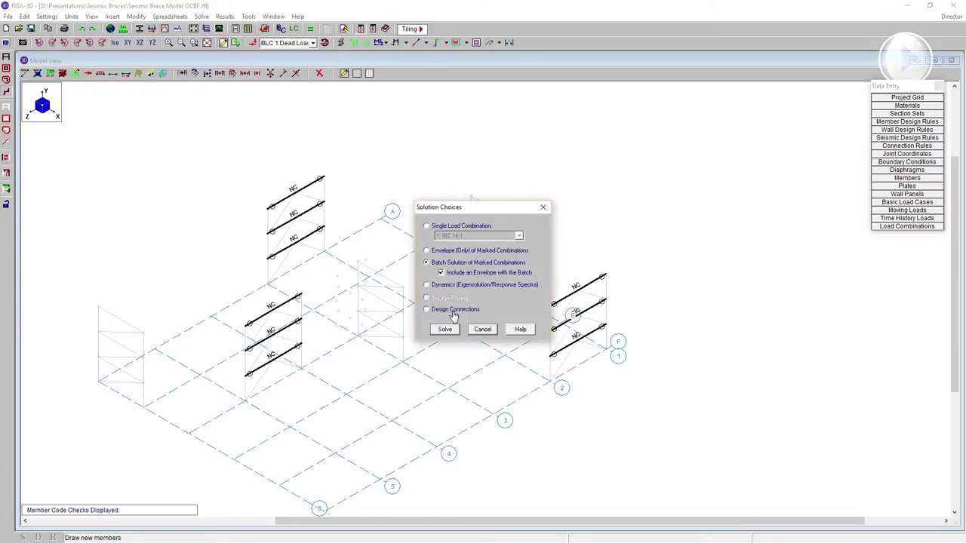
pyautogui.click(447, 327)
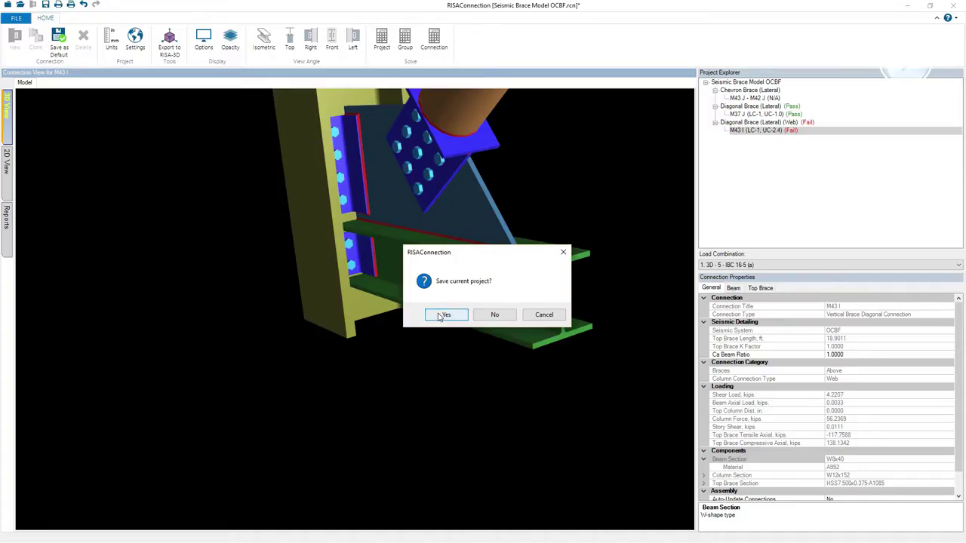
pyautogui.click(445, 314)
# Open connection M43 I in the Diagonal Brace (Lateral) (Web) group, solve it and inspect the coped beam end
pyautogui.doubleClick(608, 208)
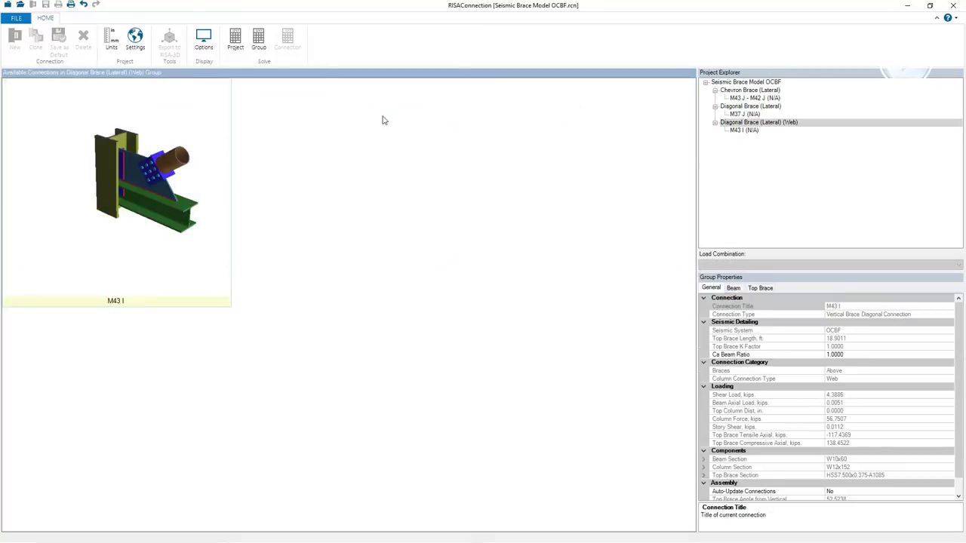
pyautogui.doubleClick(167, 196)
pyautogui.moveTo(494, 378); pyautogui.dragTo(441, 338)
pyautogui.click(434, 40)
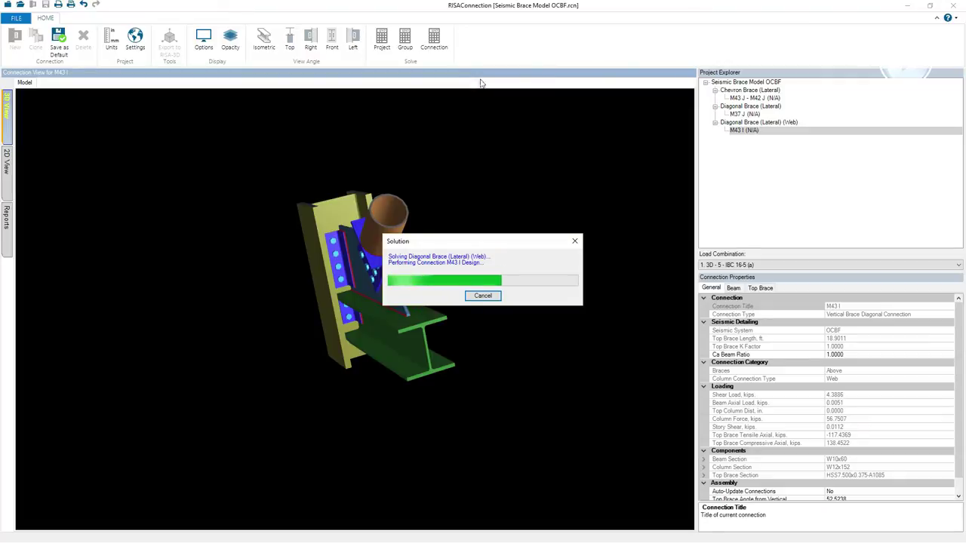
pyautogui.moveTo(376, 334); pyautogui.dragTo(386, 314)
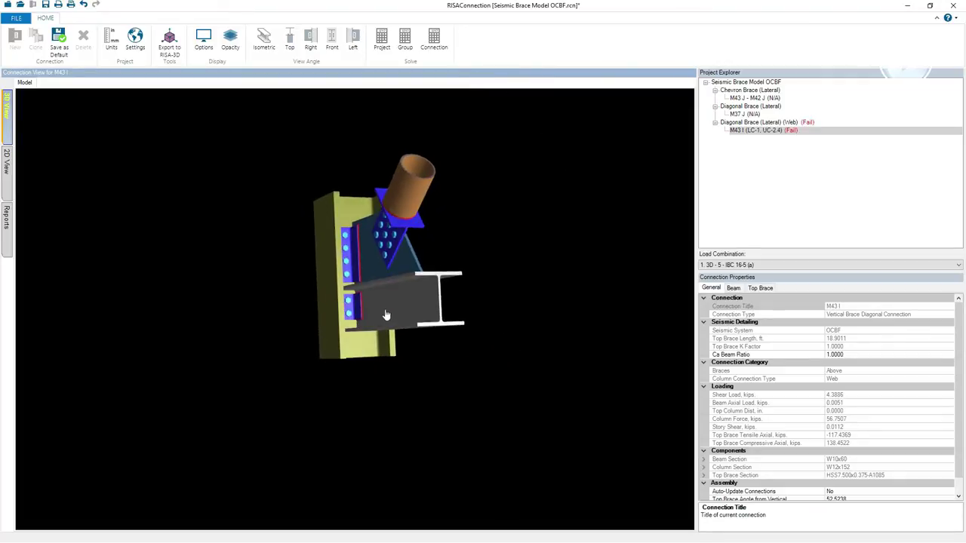
pyautogui.scroll(5, 386, 314)
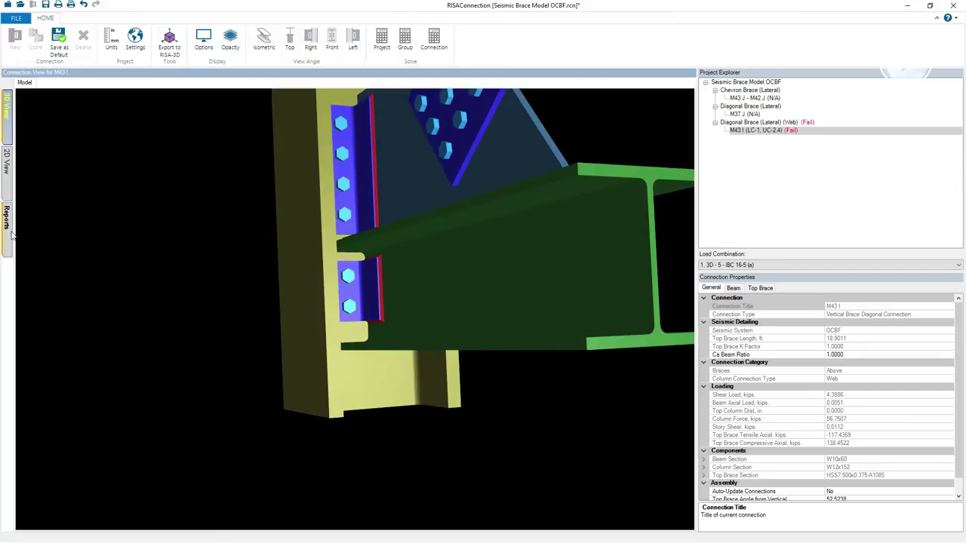
# Check the summary and beam/column reports, including the Clip Angle Shear Yield calculation
pyautogui.click(6, 227)
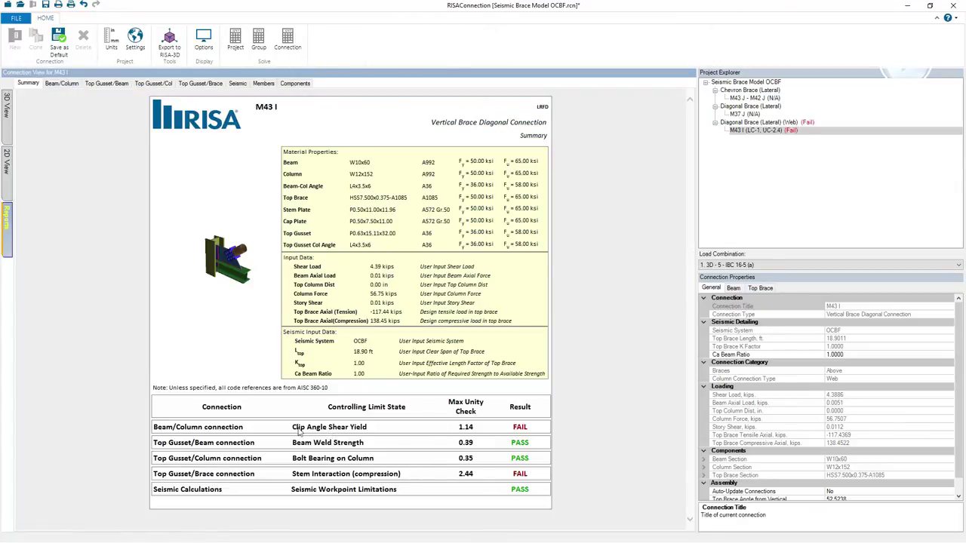
pyautogui.click(62, 83)
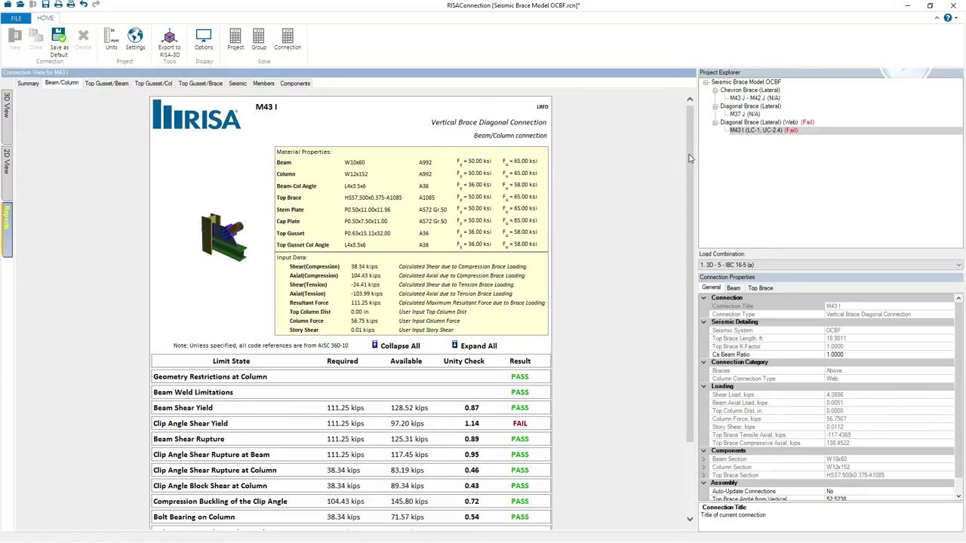
pyautogui.scroll(-3, 689, 158)
pyautogui.click(439, 334)
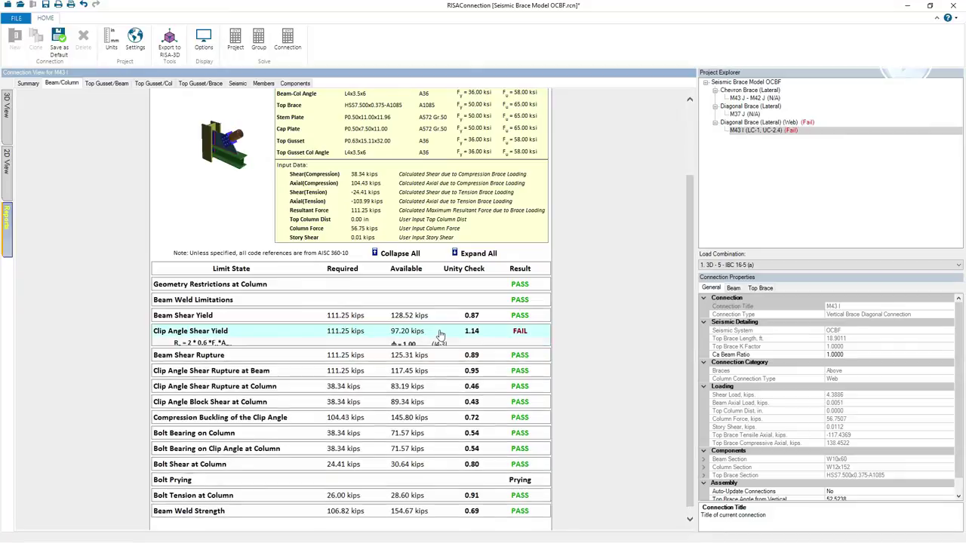
pyautogui.click(440, 334)
# Change the beam-column clip angle section to L4x3.5x8
pyautogui.click(11, 125)
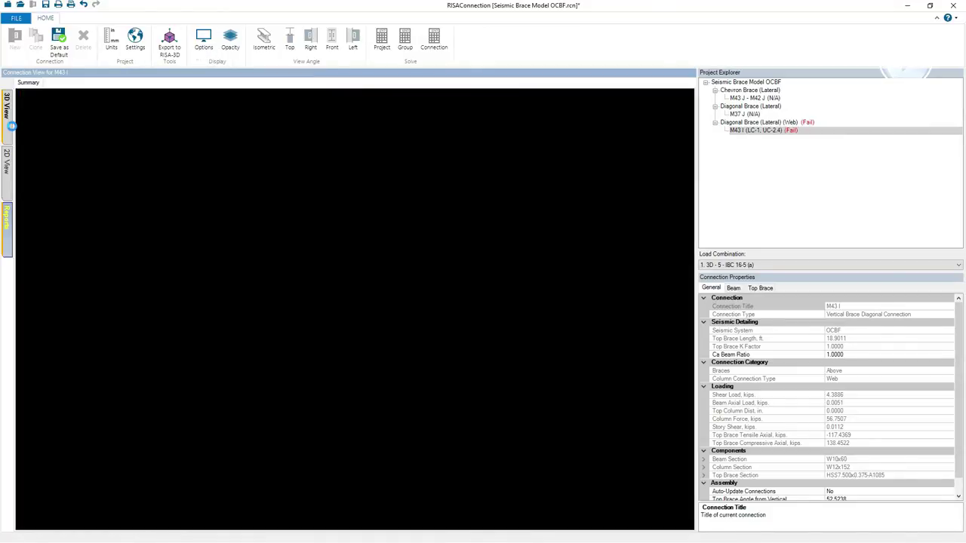
pyautogui.moveTo(373, 306); pyautogui.dragTo(370, 279)
pyautogui.click(373, 279)
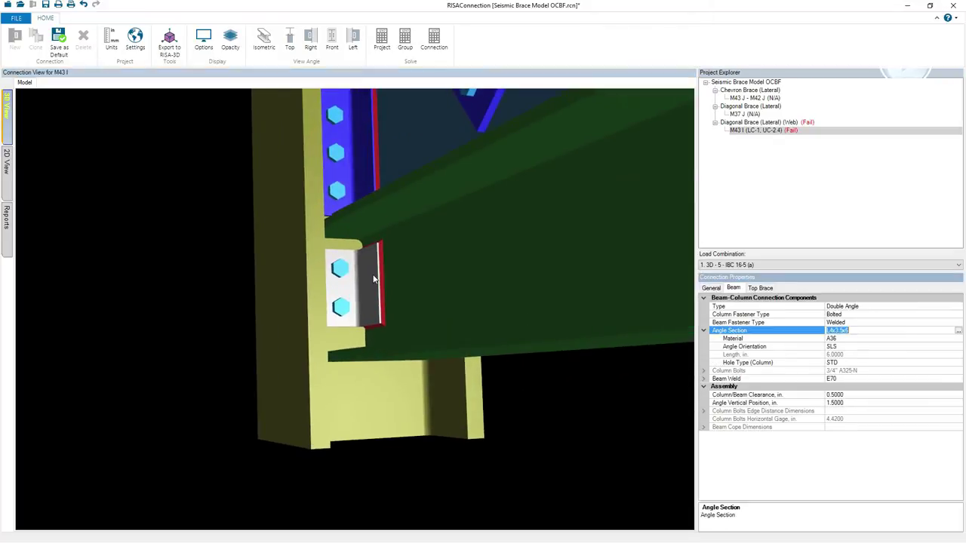
pyautogui.click(958, 331)
pyautogui.click(406, 346)
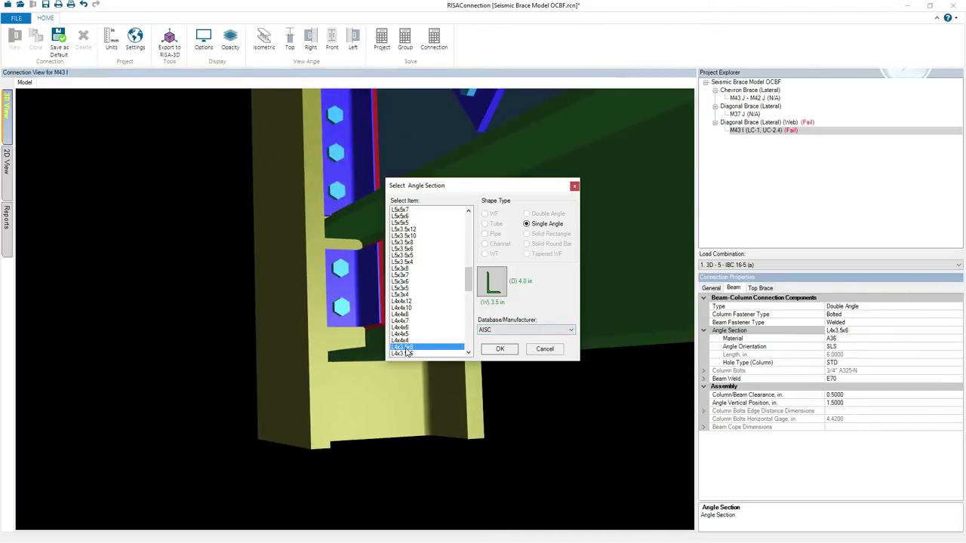
pyautogui.click(499, 349)
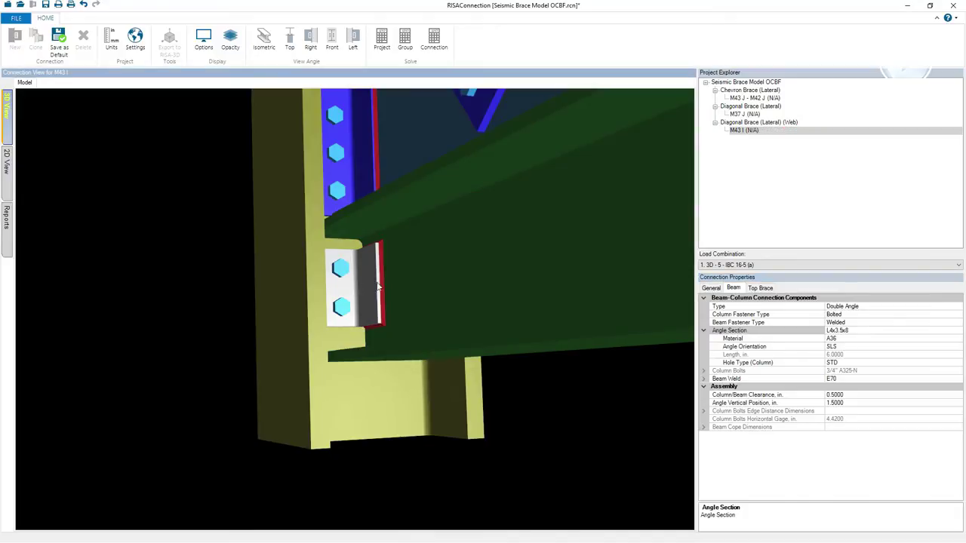
# Solve the connection again and check the summary and top gusset/brace reports
pyautogui.click(439, 45)
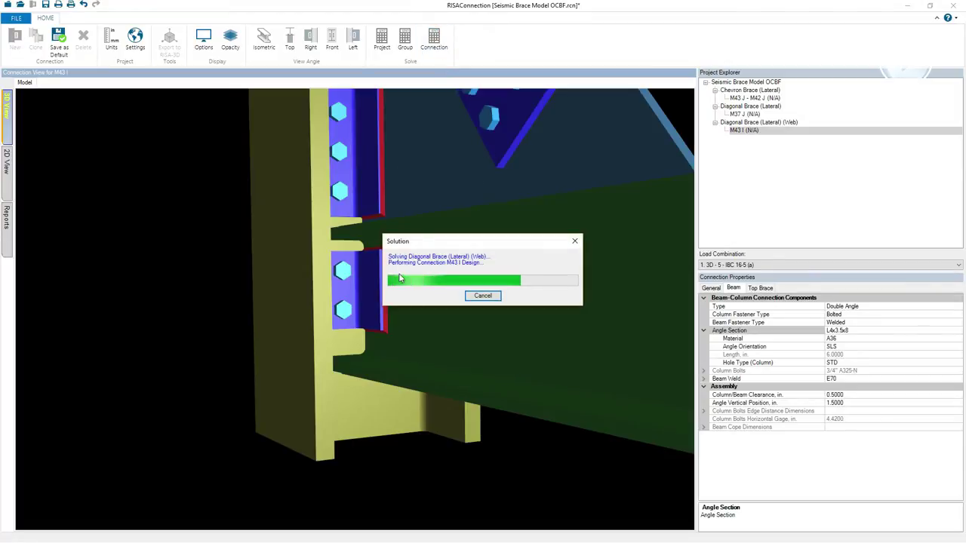
pyautogui.click(6, 217)
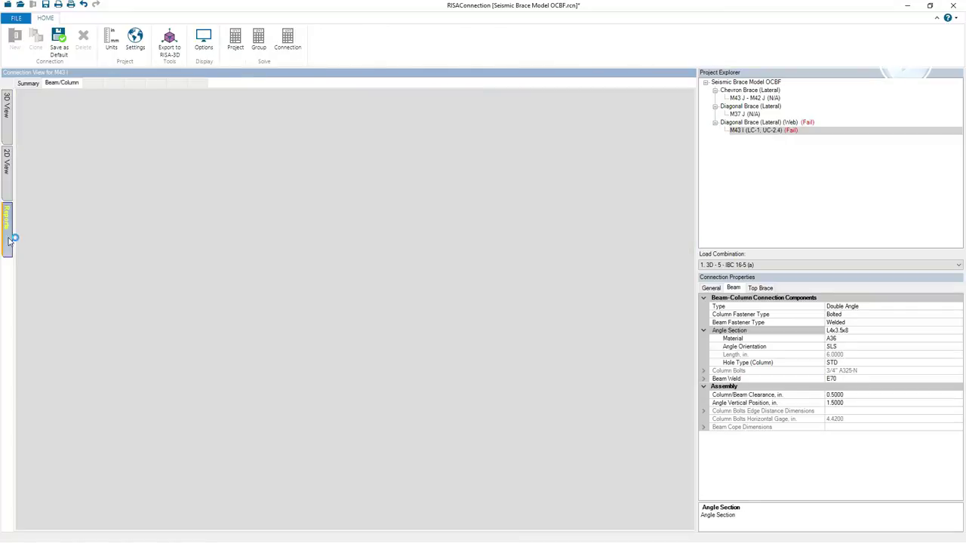
pyautogui.click(27, 83)
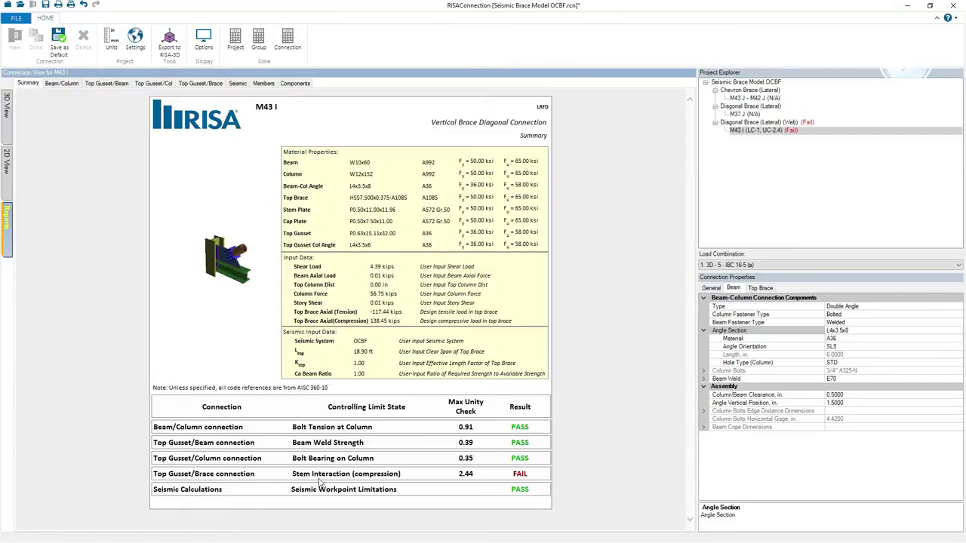
pyautogui.click(200, 83)
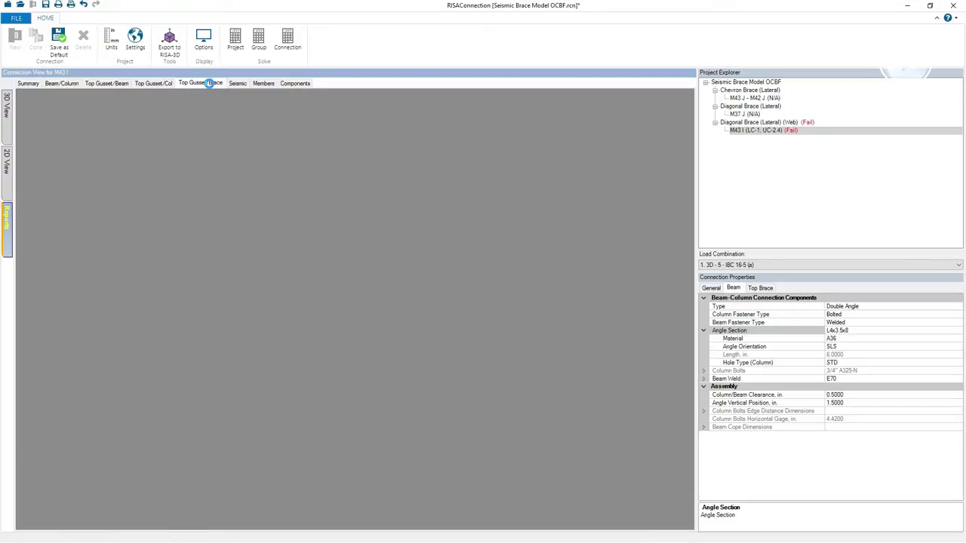
pyautogui.scroll(-5, 686, 218)
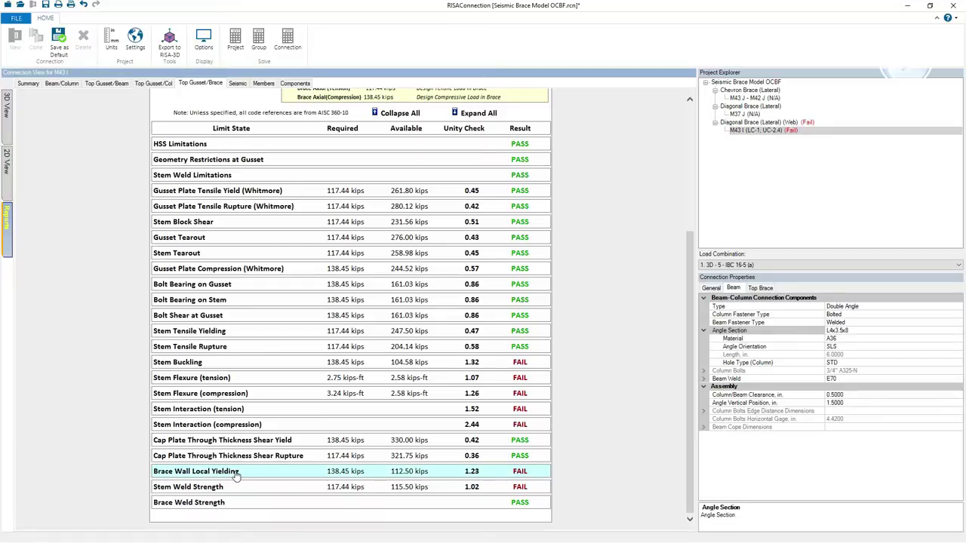
# Inspect the brace's tee attachment in the 3D model and set its cap plate thickness to 0.875 in
pyautogui.click(7, 133)
pyautogui.moveTo(324, 184); pyautogui.dragTo(450, 163, button='middle')
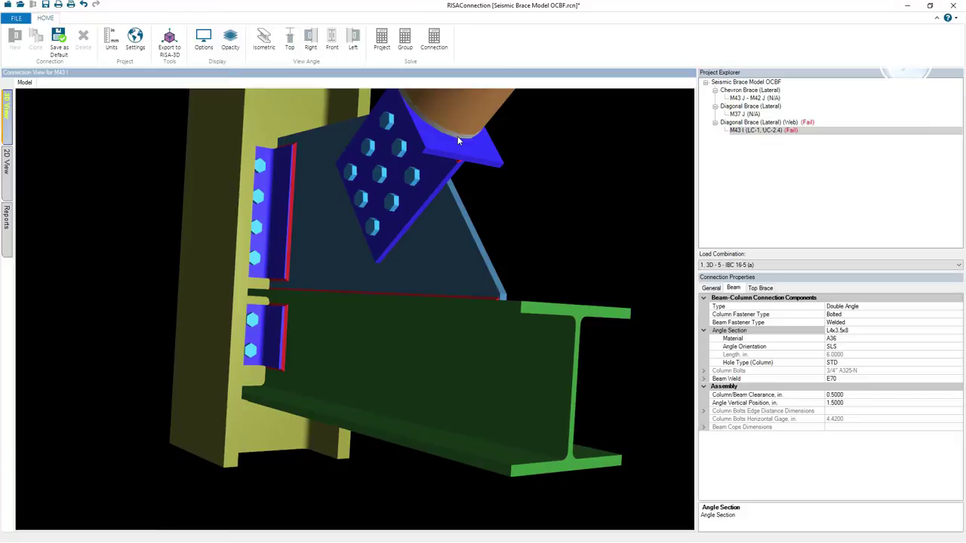
pyautogui.moveTo(508, 253); pyautogui.dragTo(462, 201, button='middle')
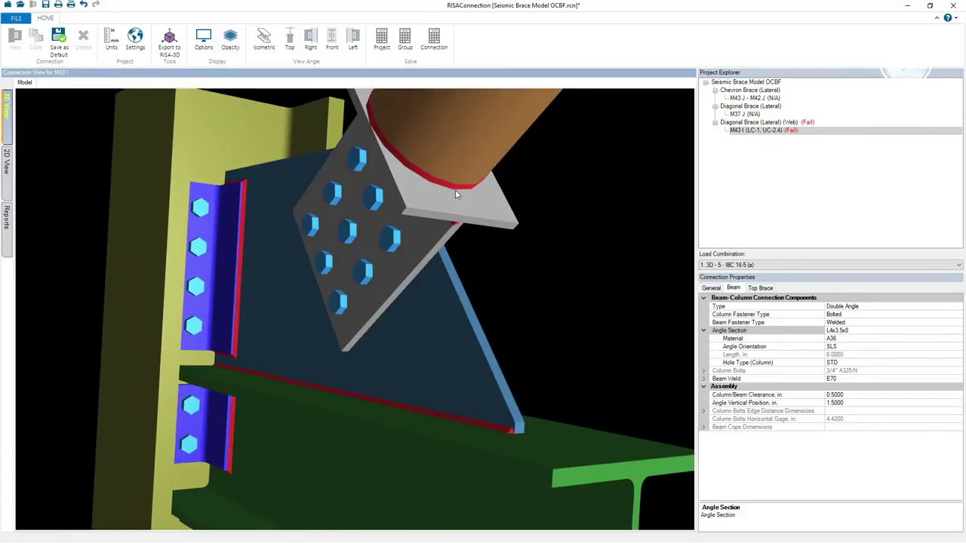
pyautogui.moveTo(491, 205); pyautogui.dragTo(456, 209, button='middle')
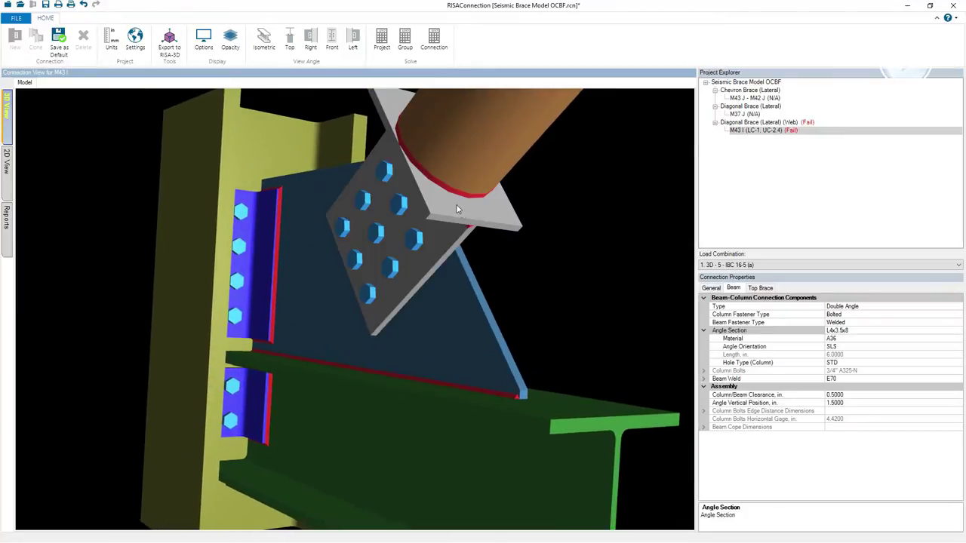
pyautogui.click(495, 228)
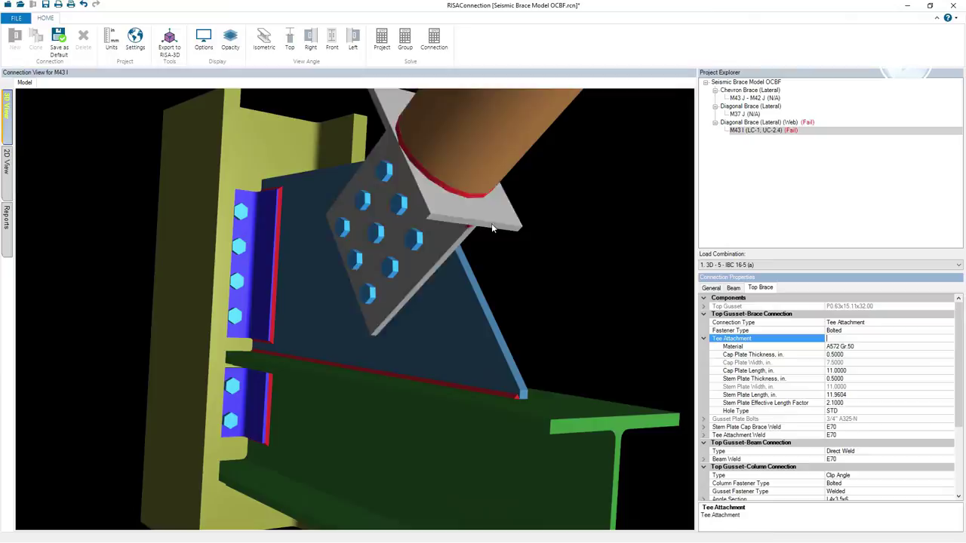
pyautogui.click(506, 225)
pyautogui.click(854, 354)
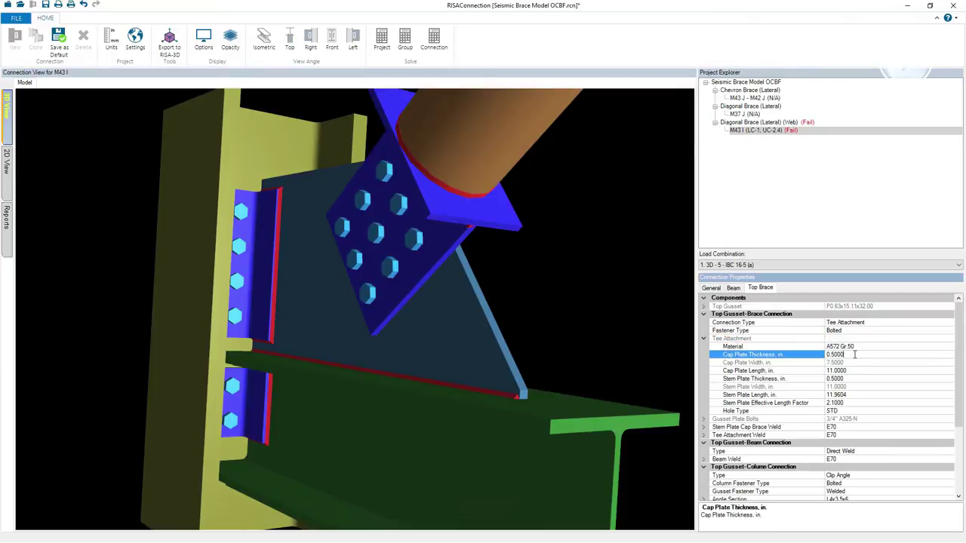
pyautogui.press('BackSpace')
pyautogui.write('.875')
pyautogui.press('Return')
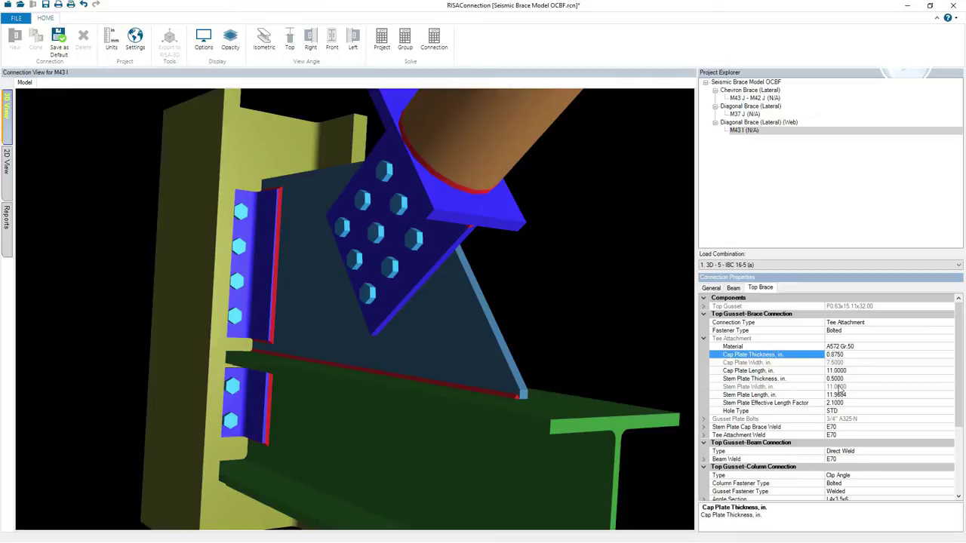
# Set the tee attachment's stem plate thickness to 0.875 in
pyautogui.click(830, 379)
pyautogui.write('.8')
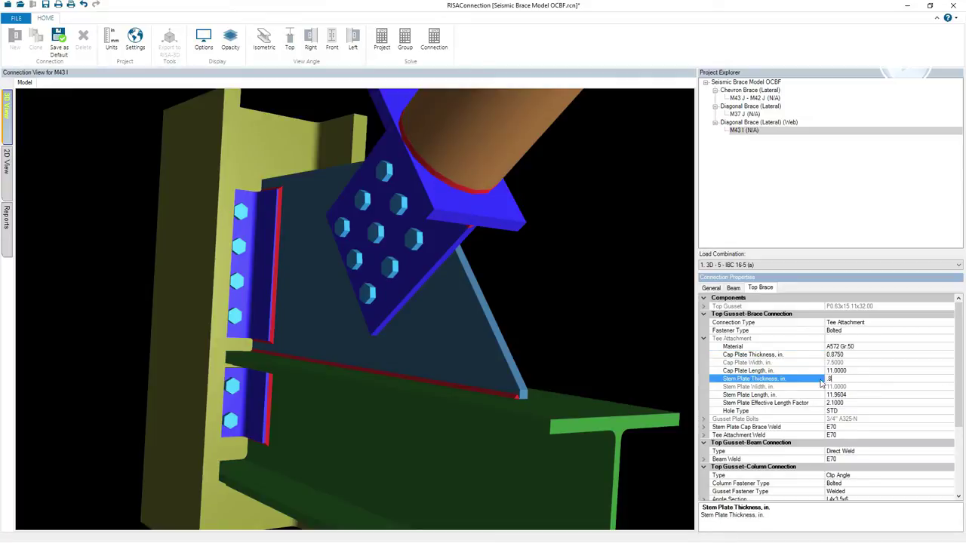
pyautogui.write('75')
pyautogui.press('Return')
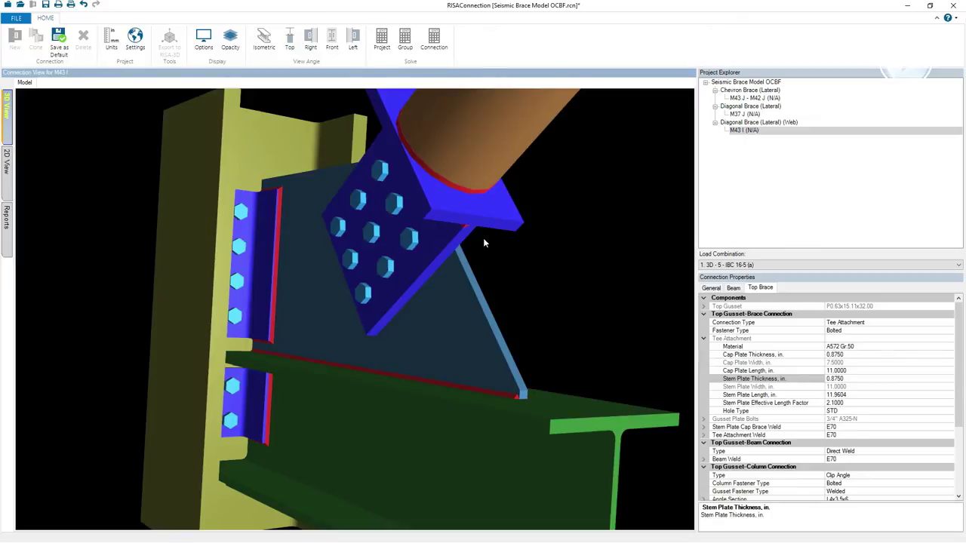
# Set the effective throat of the tee attachment's PJP weld between stem and cap plate to 0.5 in
pyautogui.scroll(5, 483, 238)
pyautogui.scroll(5, 474, 228)
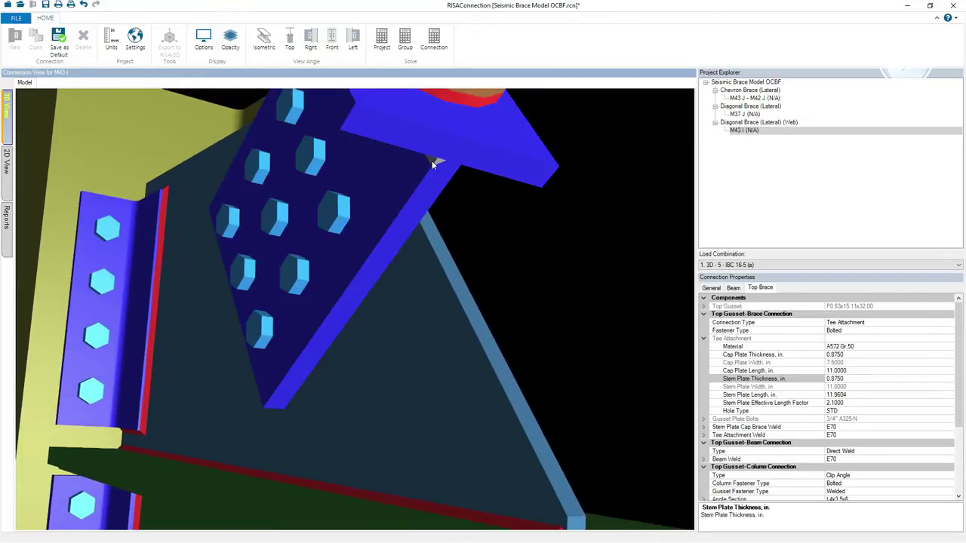
pyautogui.click(433, 161)
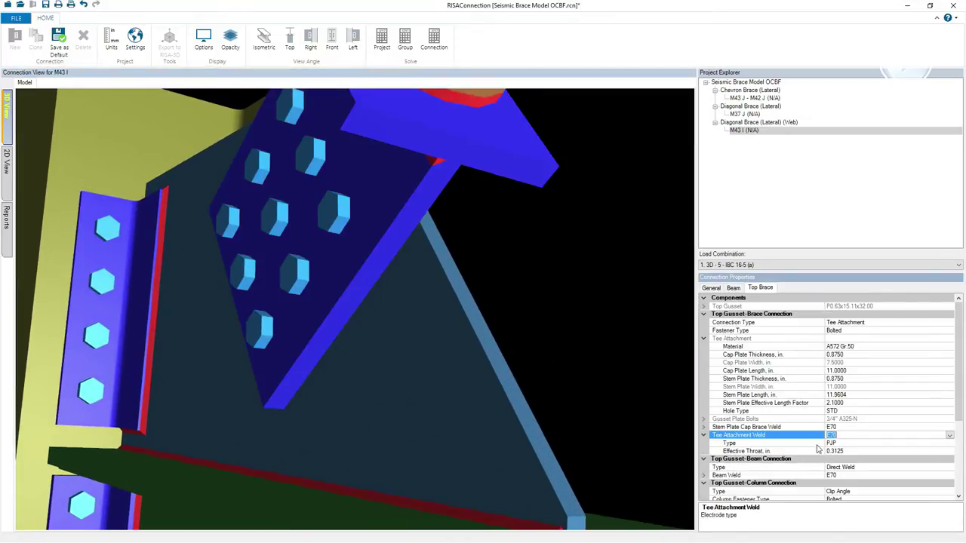
pyautogui.click(454, 197)
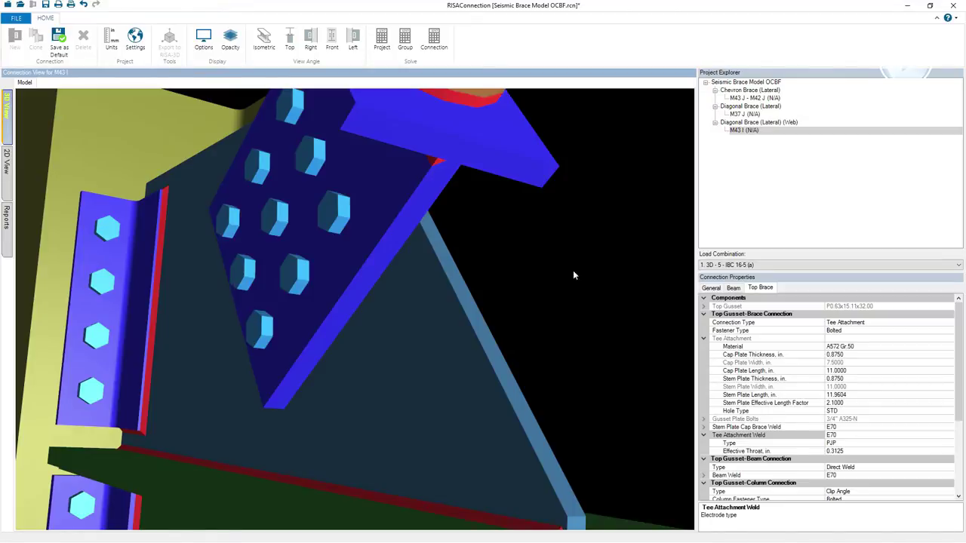
pyautogui.click(843, 452)
pyautogui.press('BackSpace')
# Solve connection M43 I and the whole connection project
pyautogui.moveTo(475, 155); pyautogui.dragTo(513, 226)
pyautogui.click(435, 40)
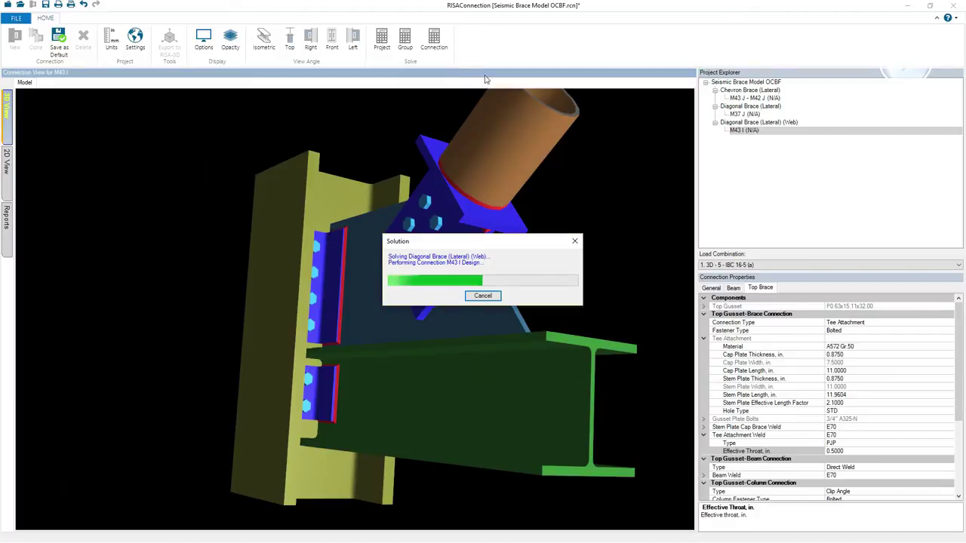
pyautogui.click(383, 42)
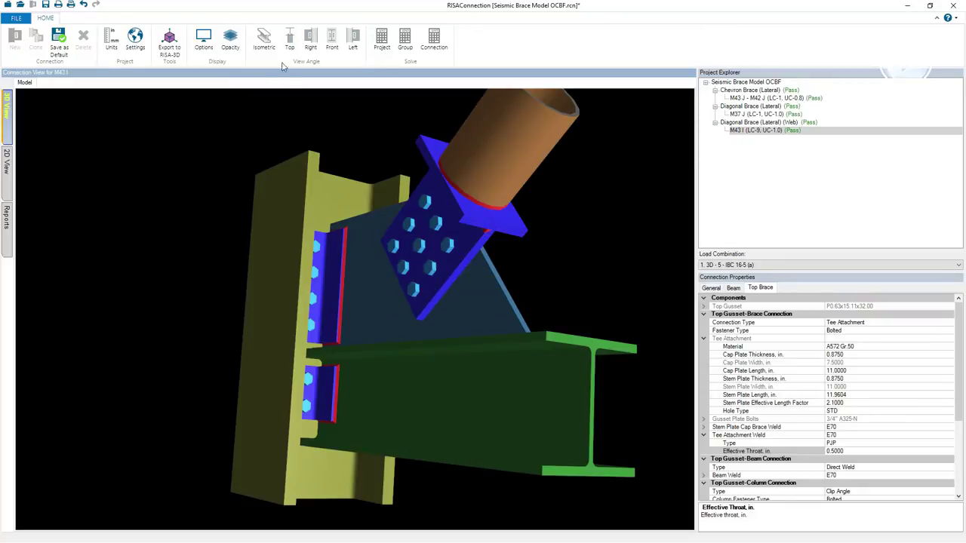
# Export the connections back to RISA-3D and display the connection results on the braced frames for review
pyautogui.click(164, 48)
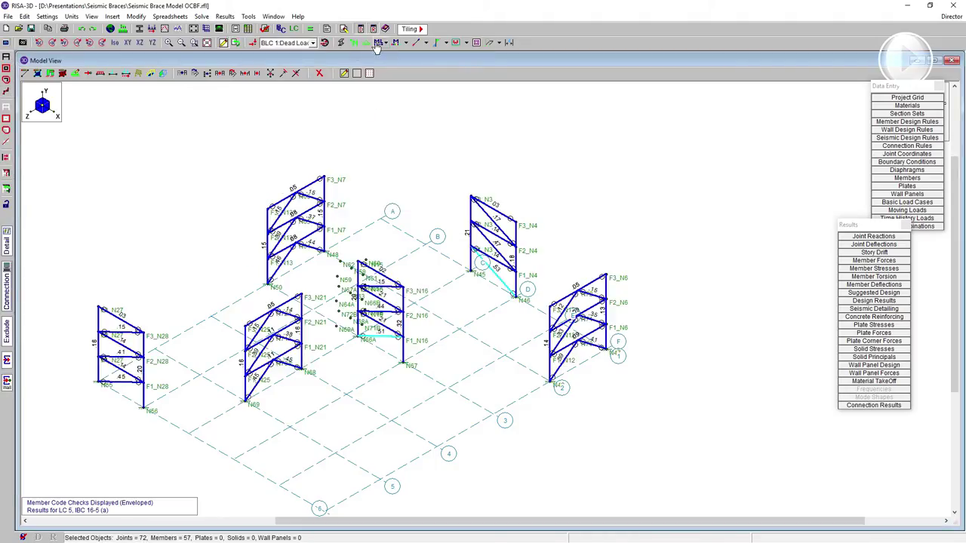
pyautogui.click(426, 43)
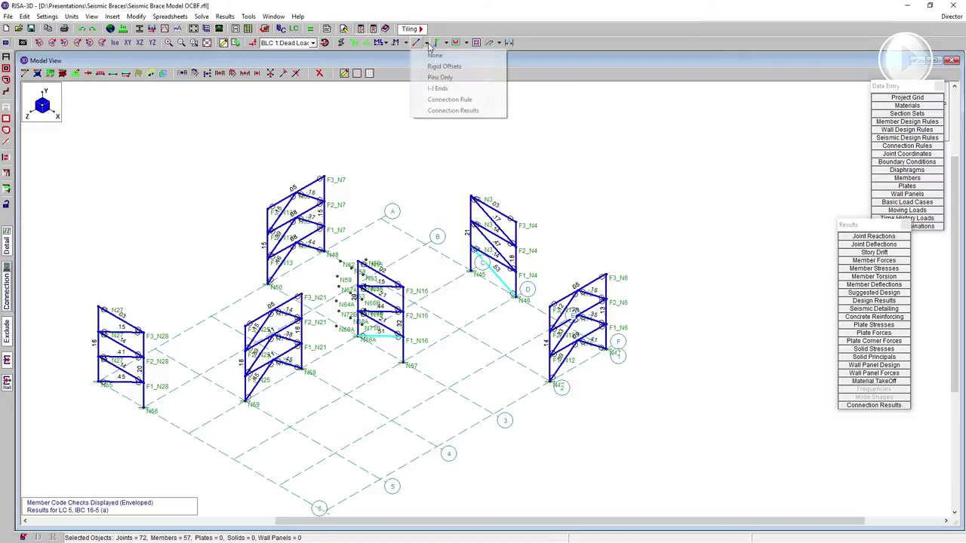
pyautogui.click(453, 111)
pyautogui.scroll(2, 375, 300)
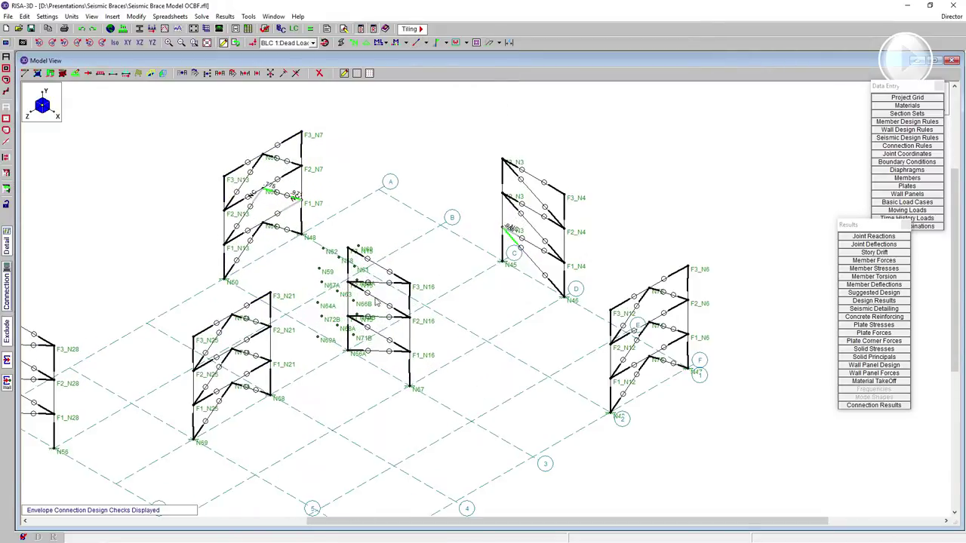
pyautogui.scroll(2, 380, 243)
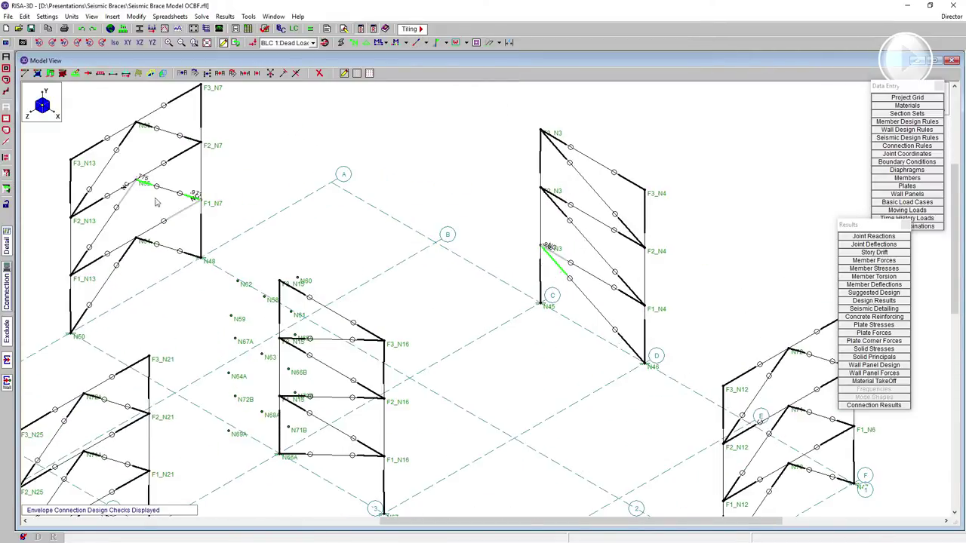
pyautogui.scroll(-2, 241, 193)
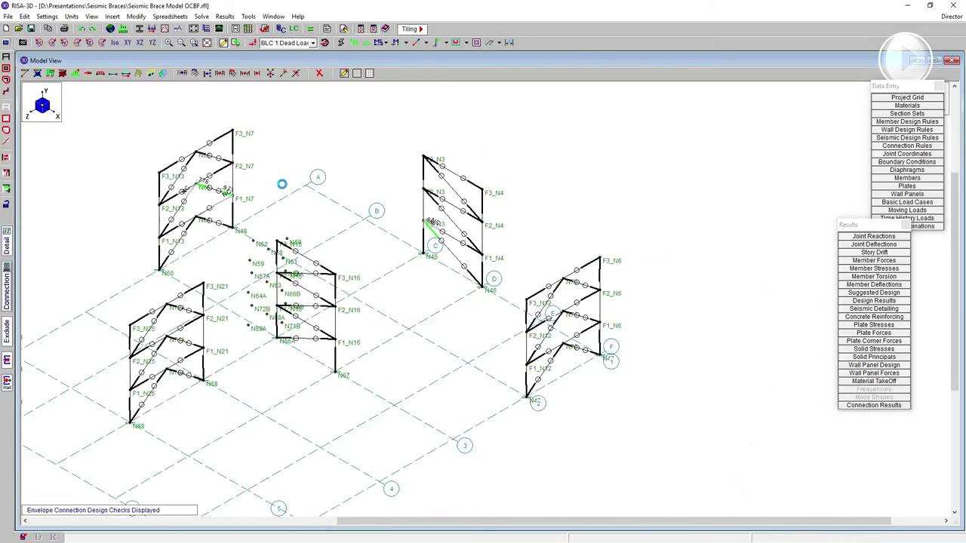
pyautogui.scroll(3, 294, 192)
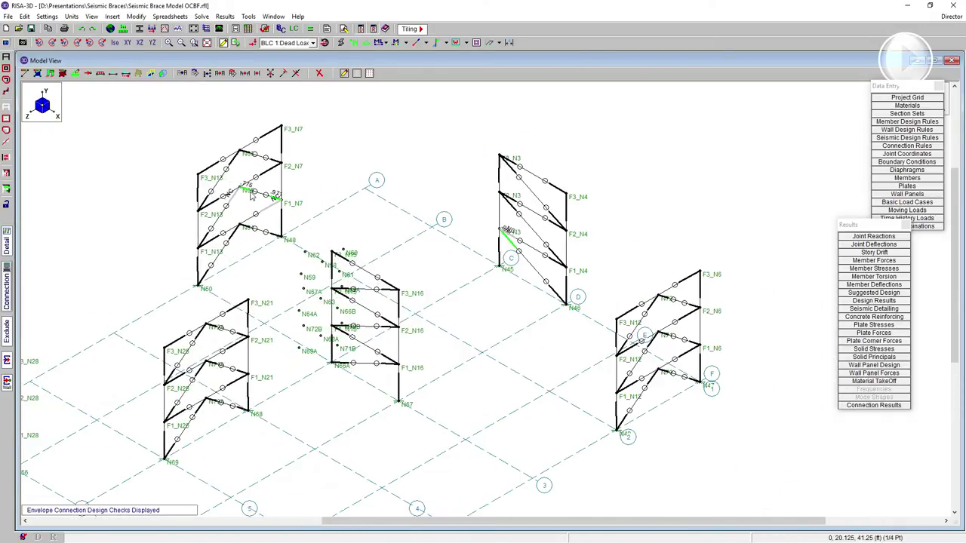
pyautogui.scroll(-2, 405, 248)
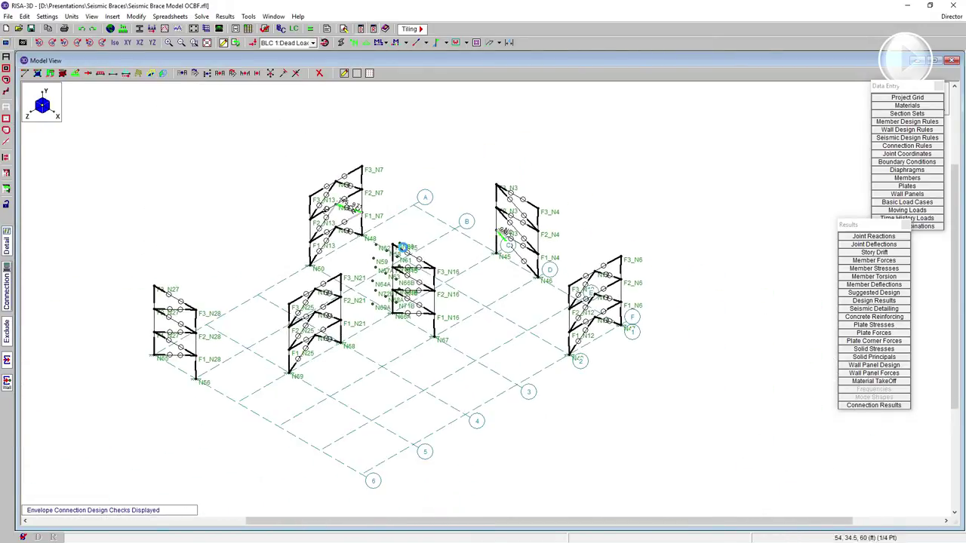
pyautogui.scroll(2, 405, 249)
pyautogui.scroll(-1, 480, 195)
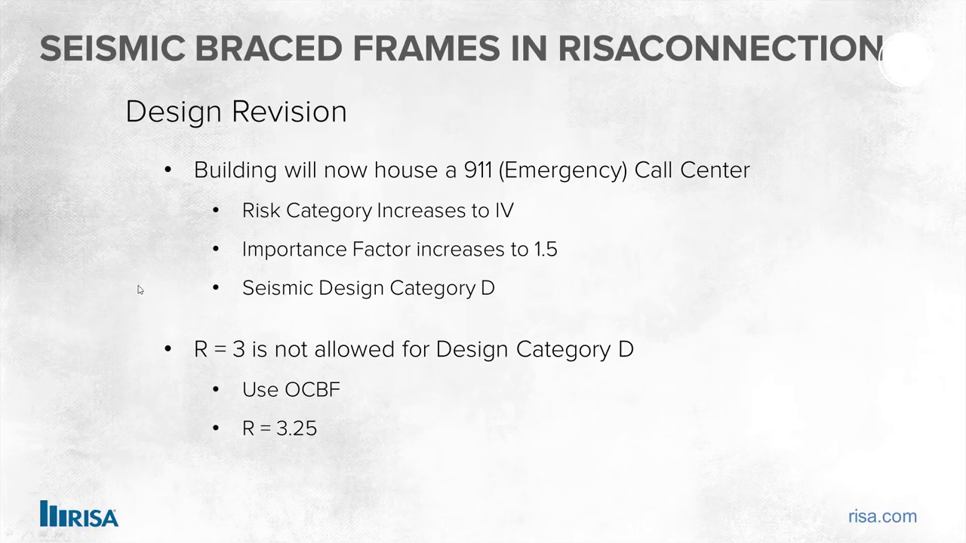
pyautogui.click(425, 224)
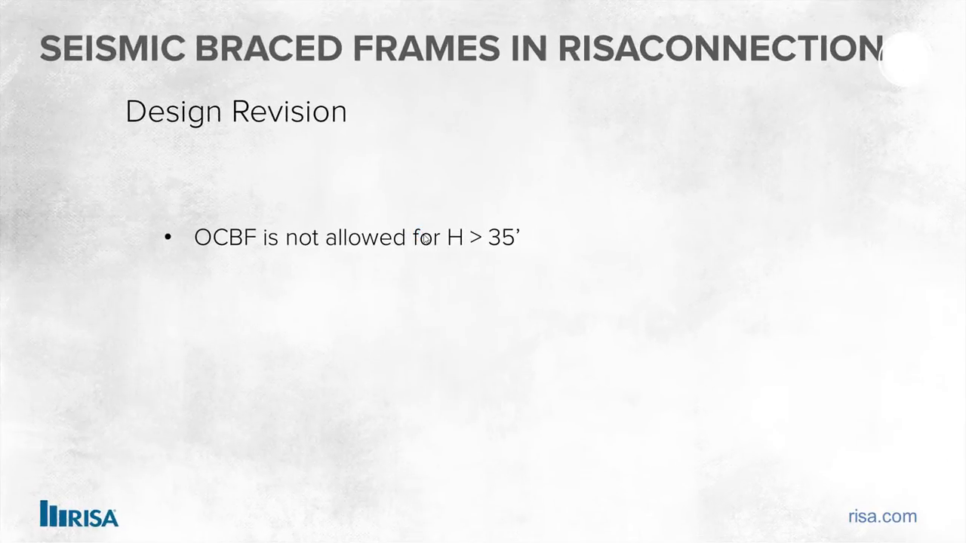
pyautogui.click(399, 224)
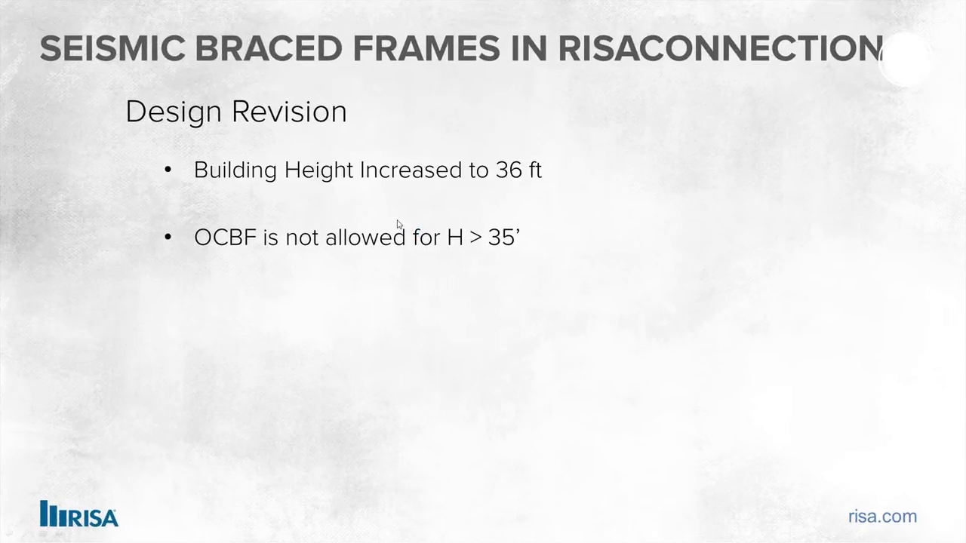
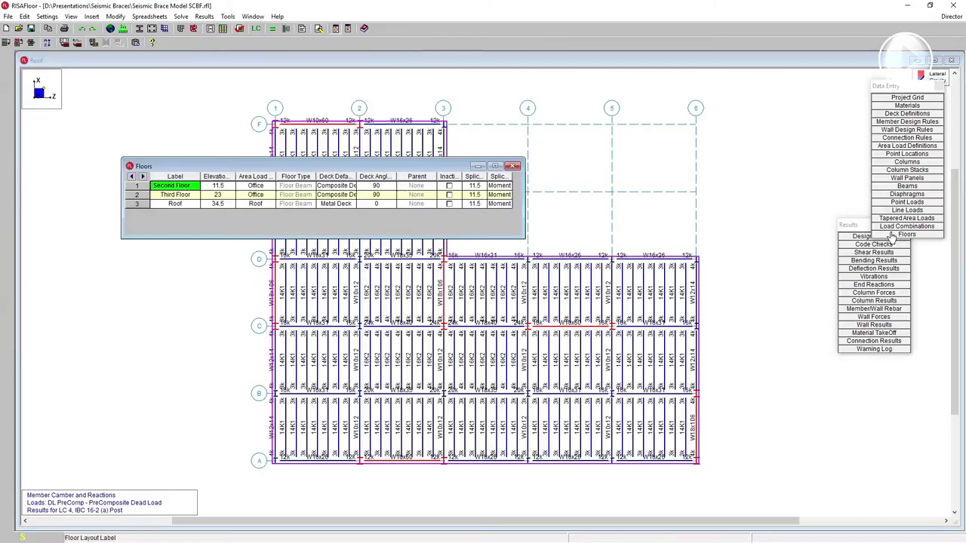
# Set the Roof elevation to 36 ft in the SCBF floor model, clear the current results and switch to RISA-3D
pyautogui.click(213, 206)
pyautogui.write('36')
pyautogui.press('Return')
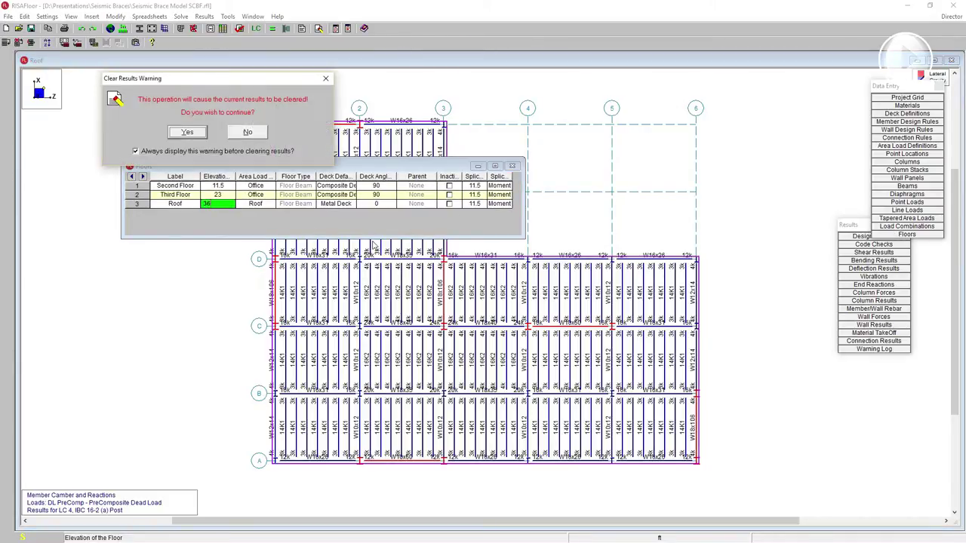
pyautogui.click(184, 130)
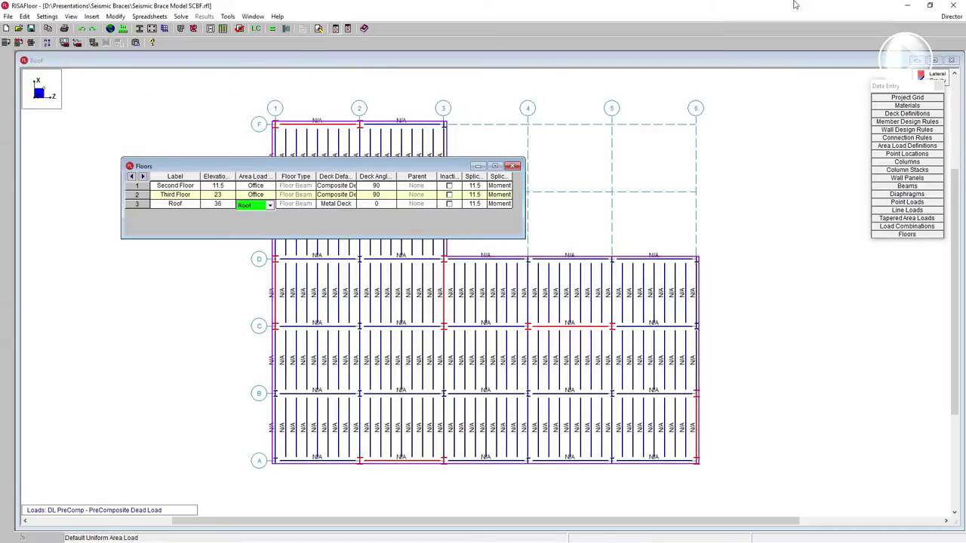
pyautogui.click(951, 16)
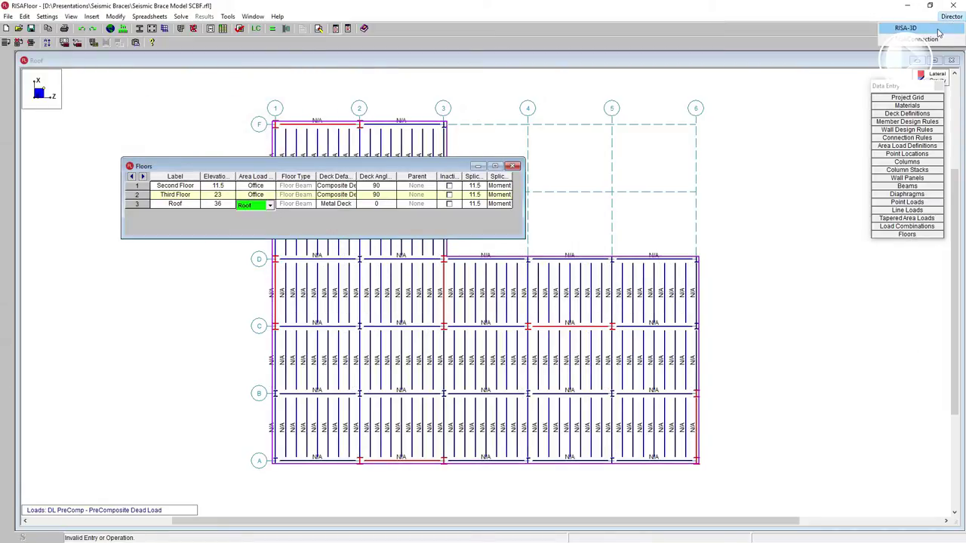
pyautogui.click(939, 30)
pyautogui.click(273, 28)
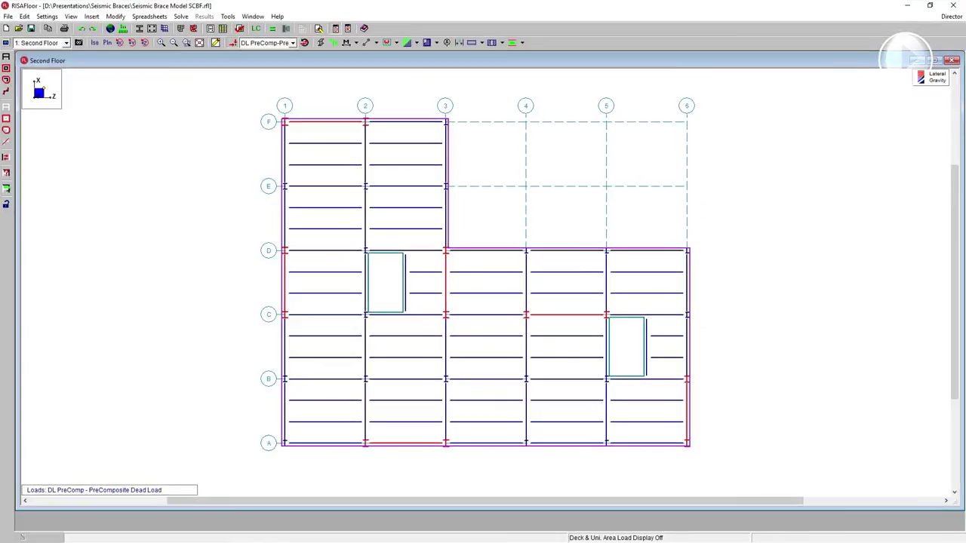
# Clear the maximum and minimum depth limits of the Diagonal Beams design rule and solve the floor model
pyautogui.moveTo(533, 88); pyautogui.dragTo(829, 89)
pyautogui.click(839, 121)
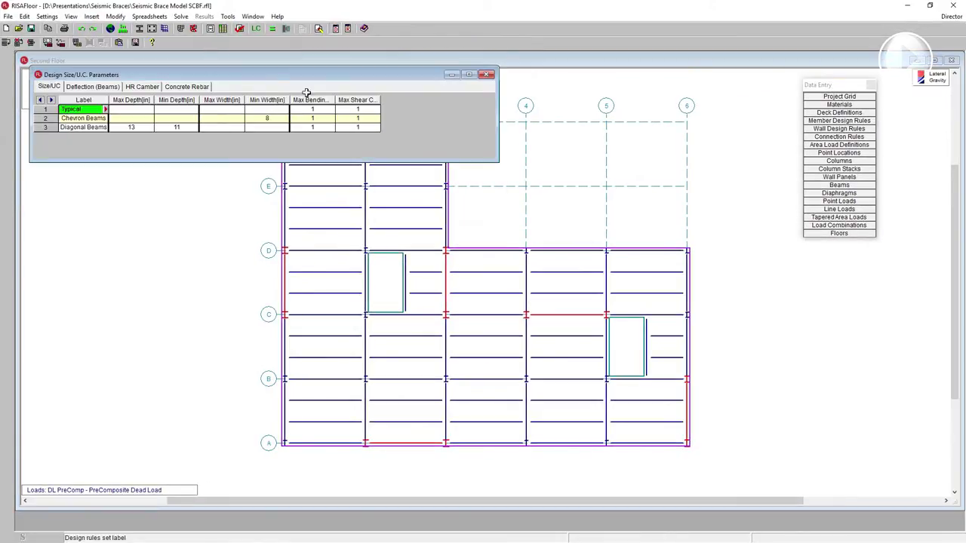
pyautogui.click(132, 127)
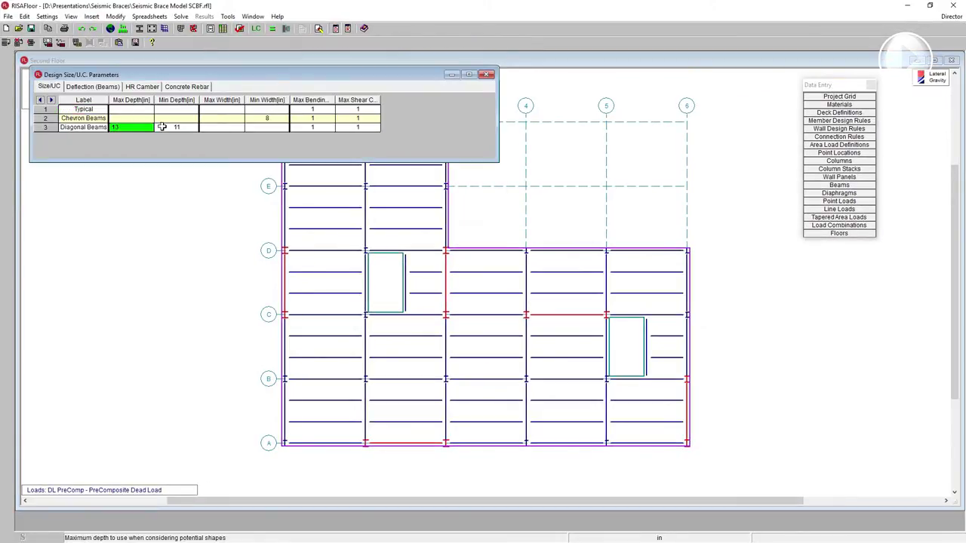
pyautogui.keyDown('shift'); pyautogui.click(180, 127); pyautogui.keyUp('shift')
pyautogui.press('Tab')
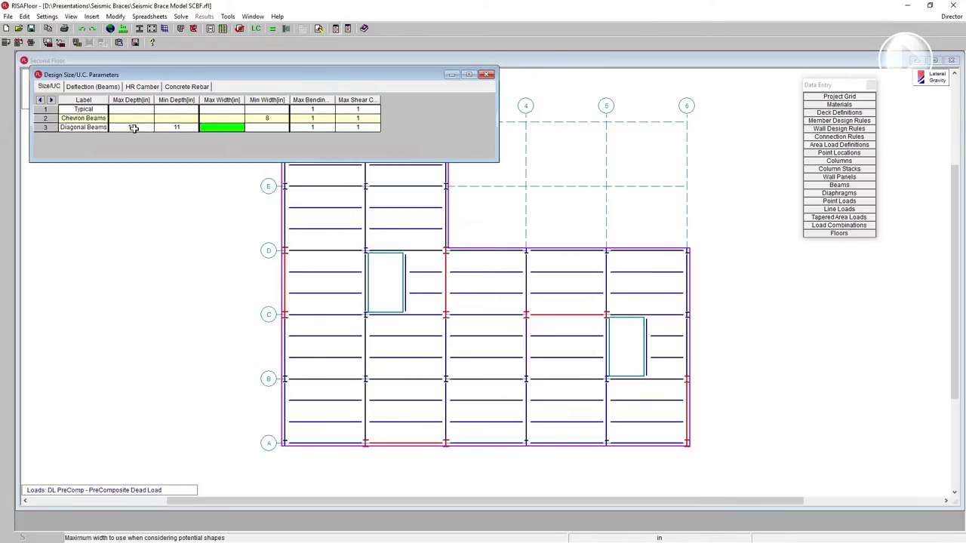
pyautogui.moveTo(134, 128)
pyautogui.mouseDown()
pyautogui.moveTo(198, 130)
pyautogui.moveTo(119, 126)
pyautogui.moveTo(137, 129)
pyautogui.mouseUp()
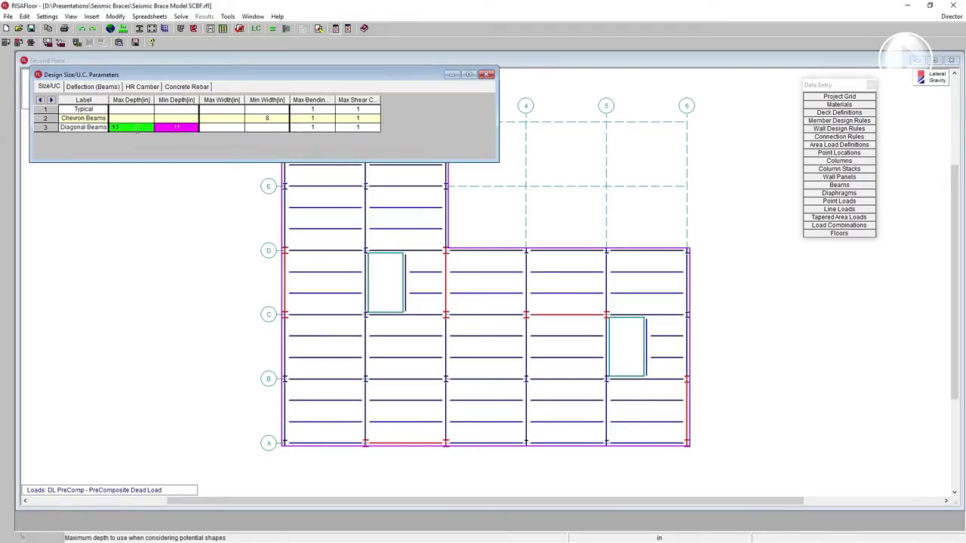
pyautogui.rightClick(137, 129)
pyautogui.click(194, 219)
pyautogui.click(113, 129)
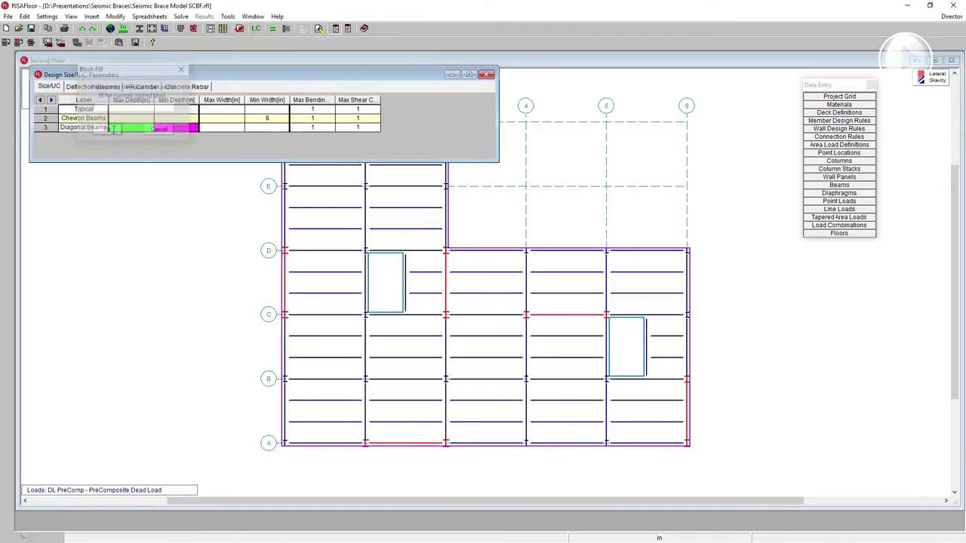
pyautogui.moveTo(313, 75); pyautogui.dragTo(607, 130)
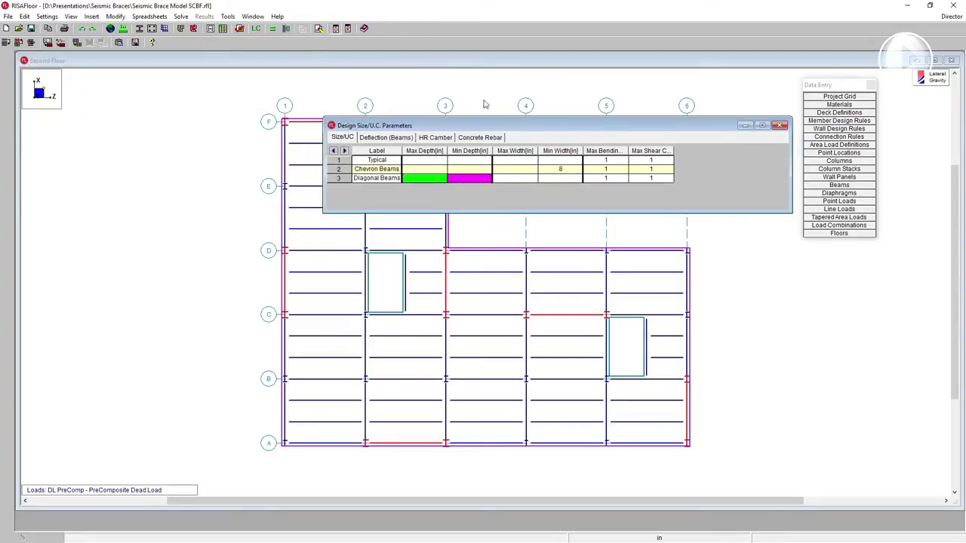
pyautogui.click(271, 32)
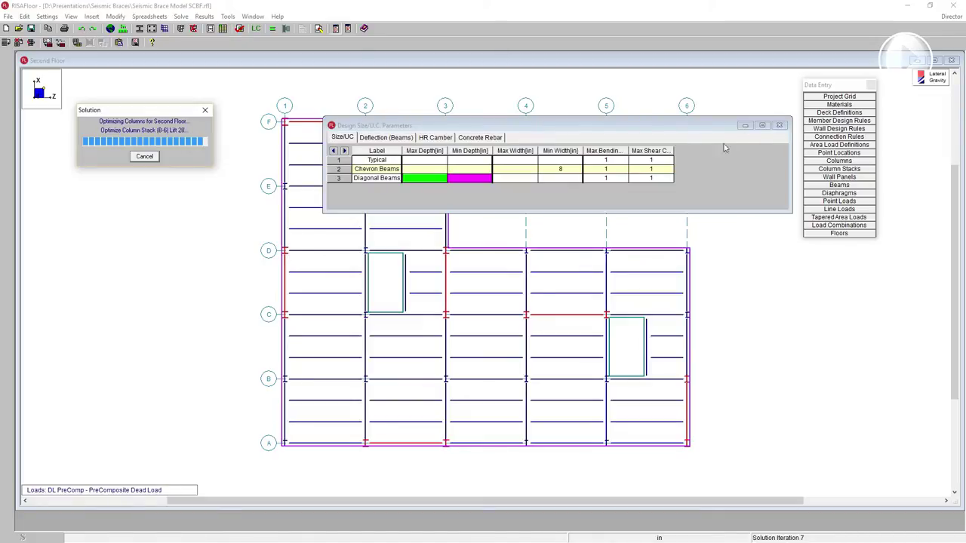
# Set the seismic load R factors to 6 in both directions, recalculate the seismic loads and accept them to continue in RISA-3D
pyautogui.click(668, 101)
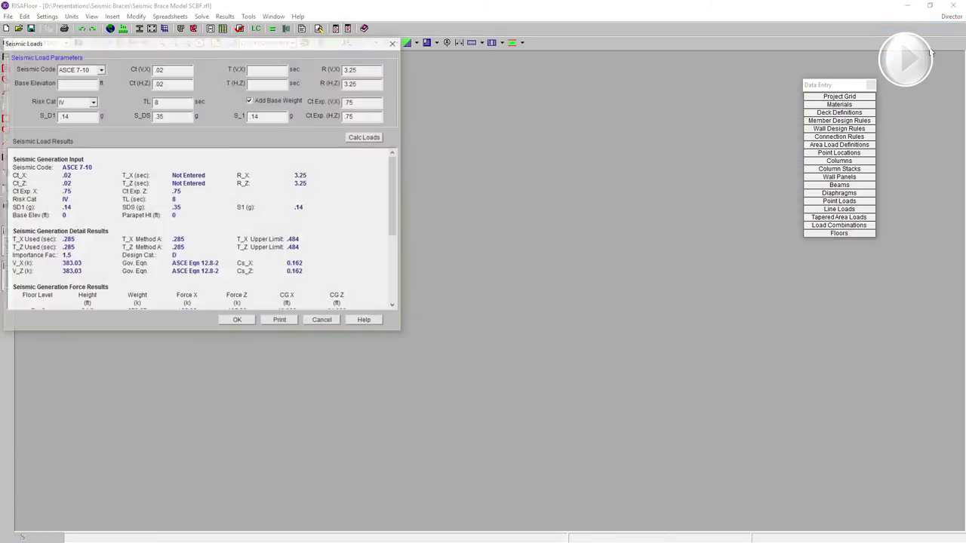
pyautogui.moveTo(288, 48); pyautogui.dragTo(610, 93)
pyautogui.click(685, 114)
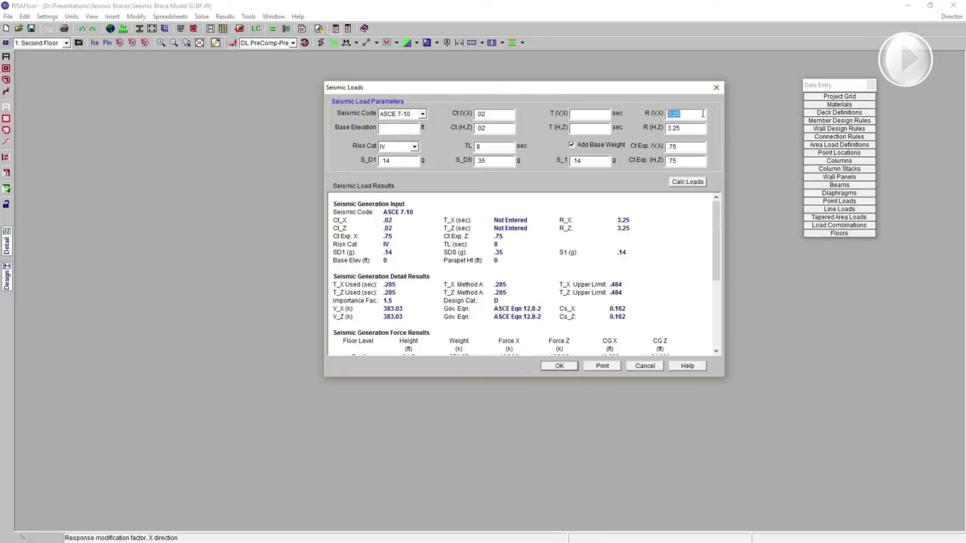
pyautogui.press('Tab')
pyautogui.write('.02')
pyautogui.press('Tab')
pyautogui.press('Tab')
pyautogui.write('6')
pyautogui.click(683, 182)
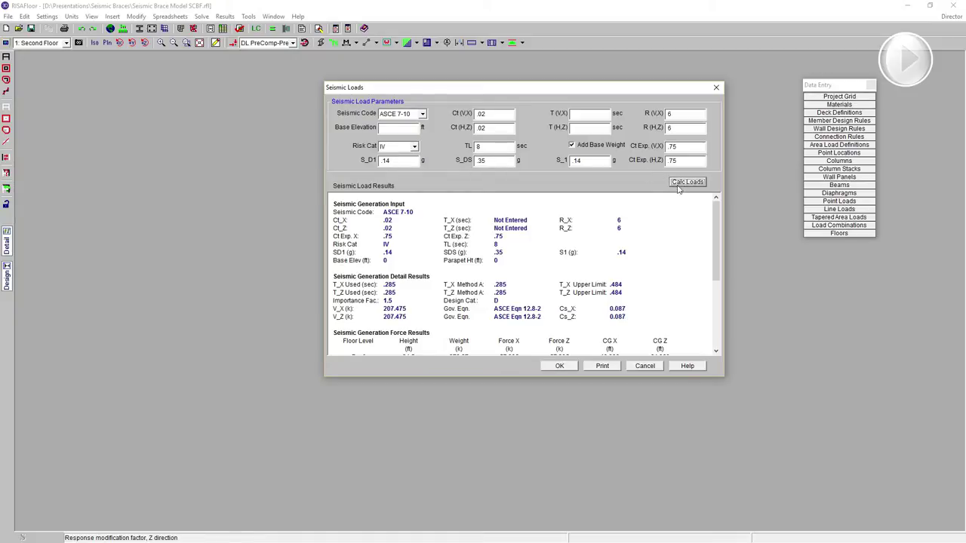
pyautogui.click(559, 366)
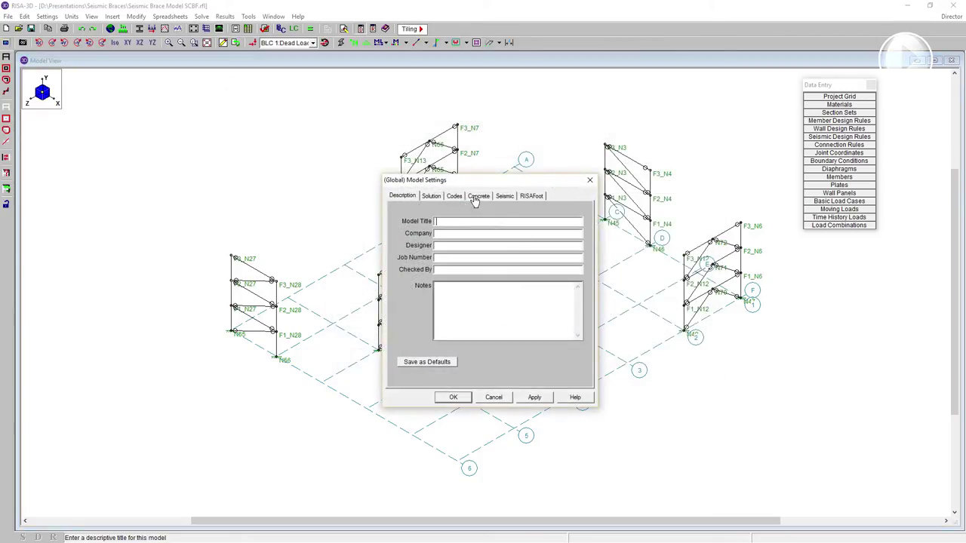
# Review the seismic load options in the global model settings and the SCBF entry in the column seismic design rules
pyautogui.click(504, 196)
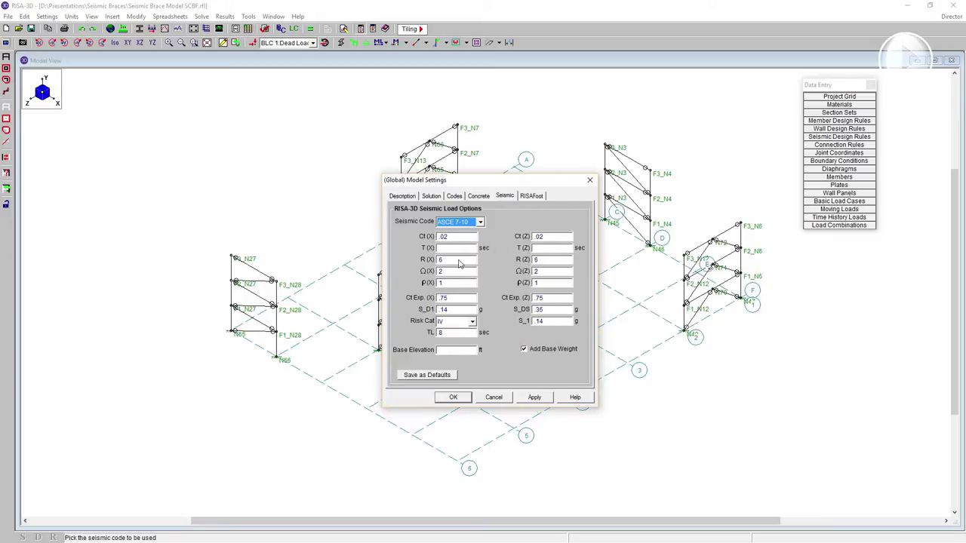
pyautogui.click(453, 397)
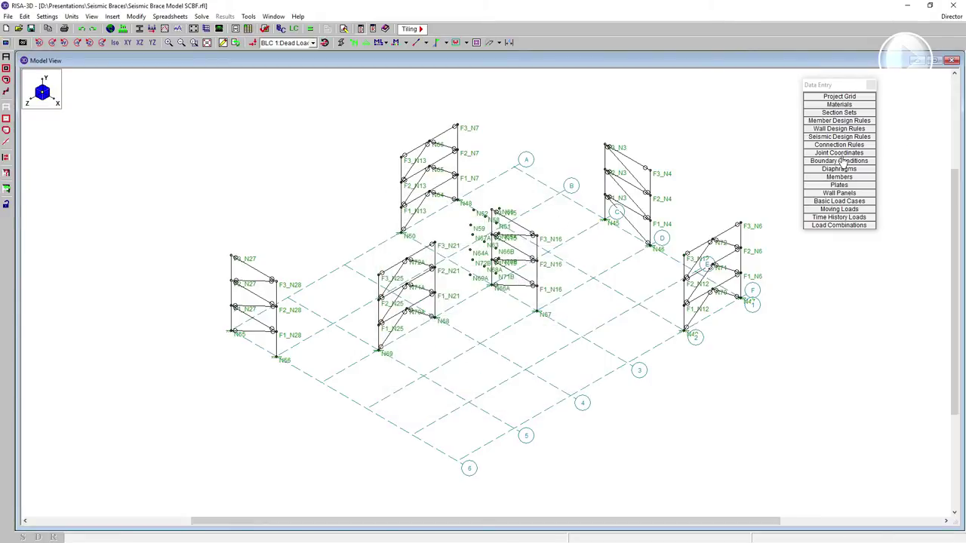
pyautogui.click(815, 137)
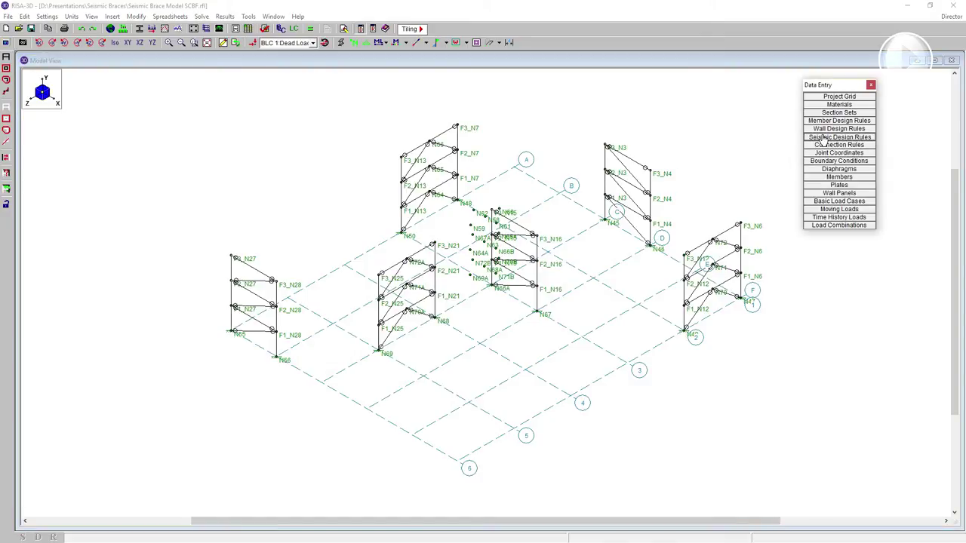
pyautogui.click(120, 159)
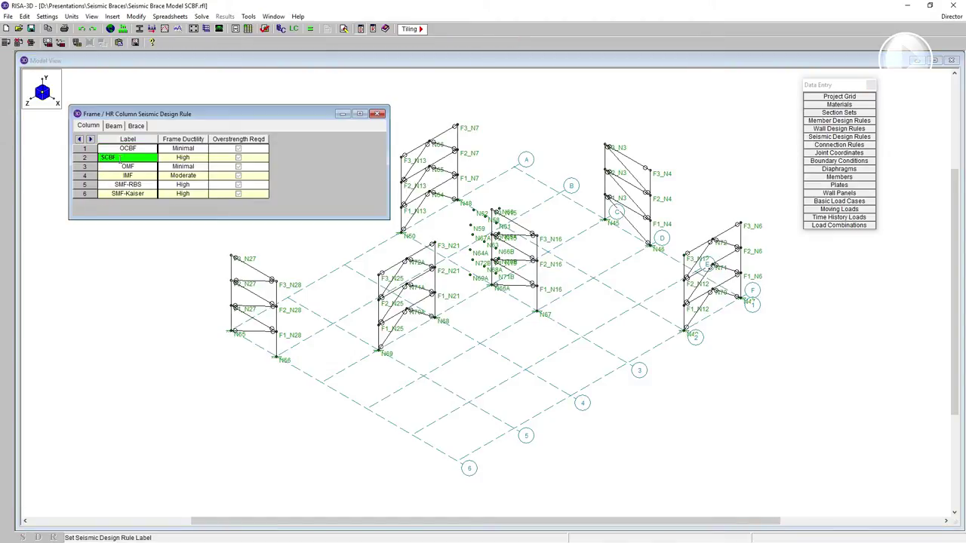
pyautogui.click(438, 107)
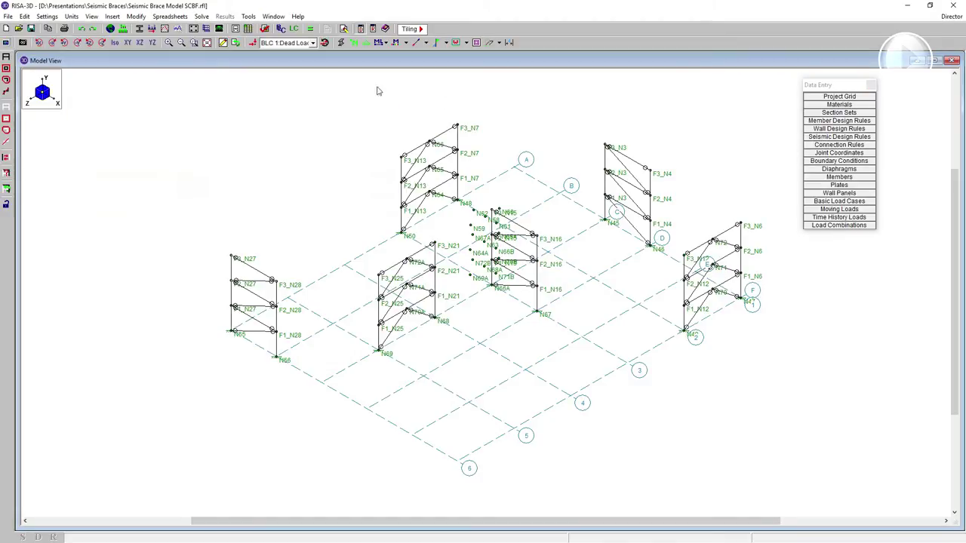
# Assign the SCBF seismic design rule to all selected frame members and display the seismic rules on the model
pyautogui.click(223, 43)
pyautogui.click(25, 73)
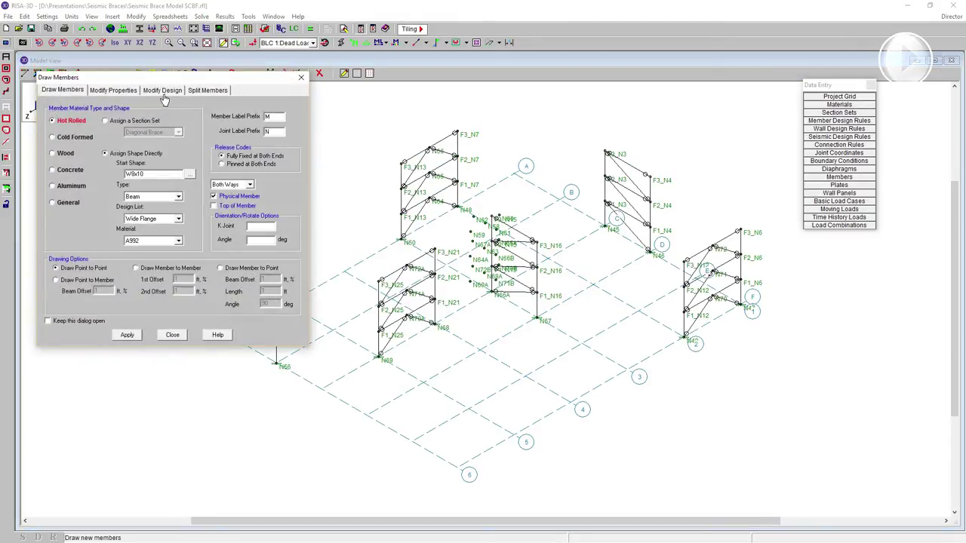
pyautogui.click(162, 91)
pyautogui.click(279, 230)
pyautogui.click(264, 230)
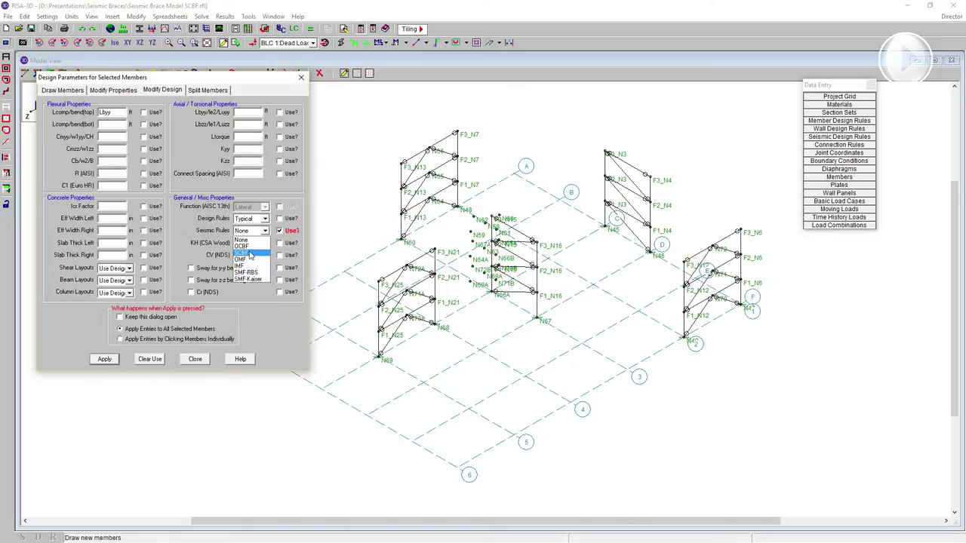
pyautogui.click(243, 253)
pyautogui.click(103, 360)
pyautogui.click(401, 42)
pyautogui.click(434, 177)
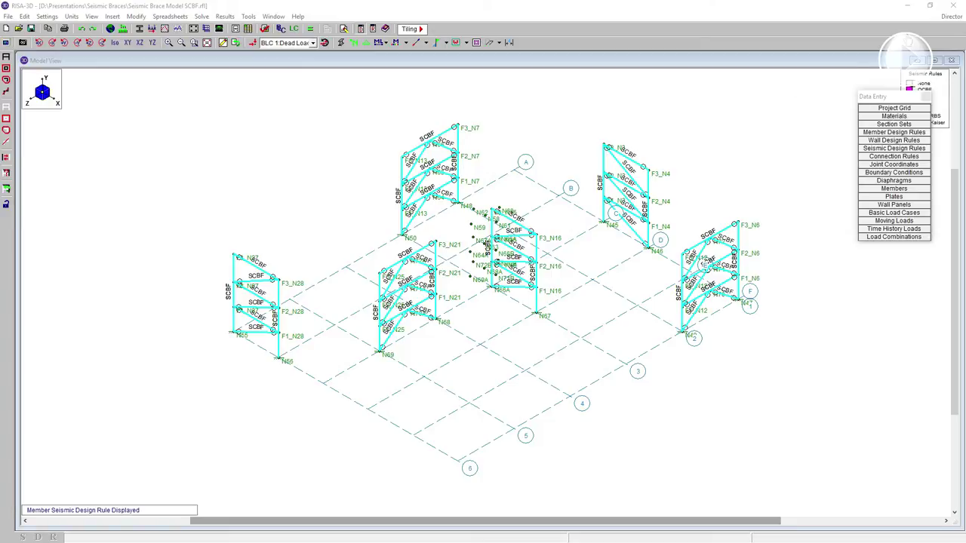
# Review the load combinations and solve the checked ones as a batch with envelope
pyautogui.click(950, 16)
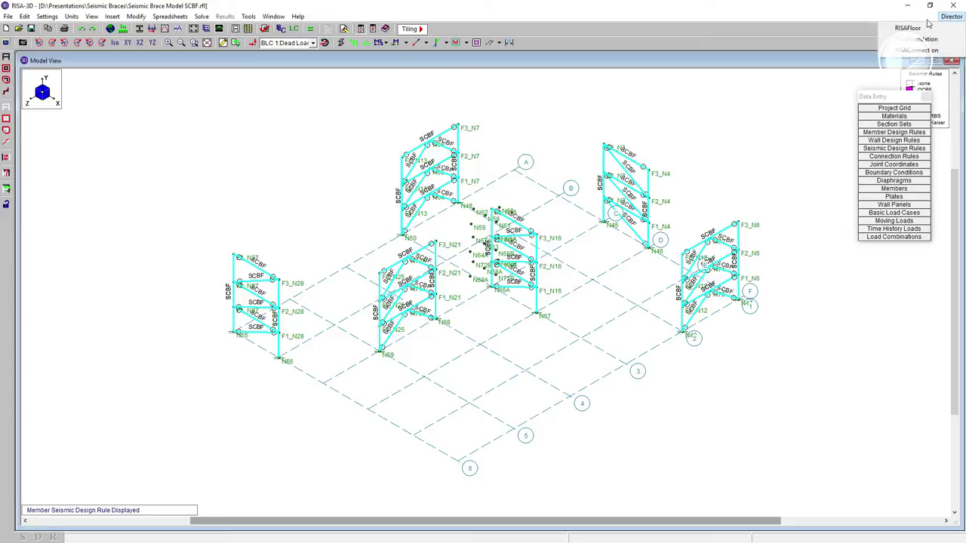
pyautogui.click(892, 237)
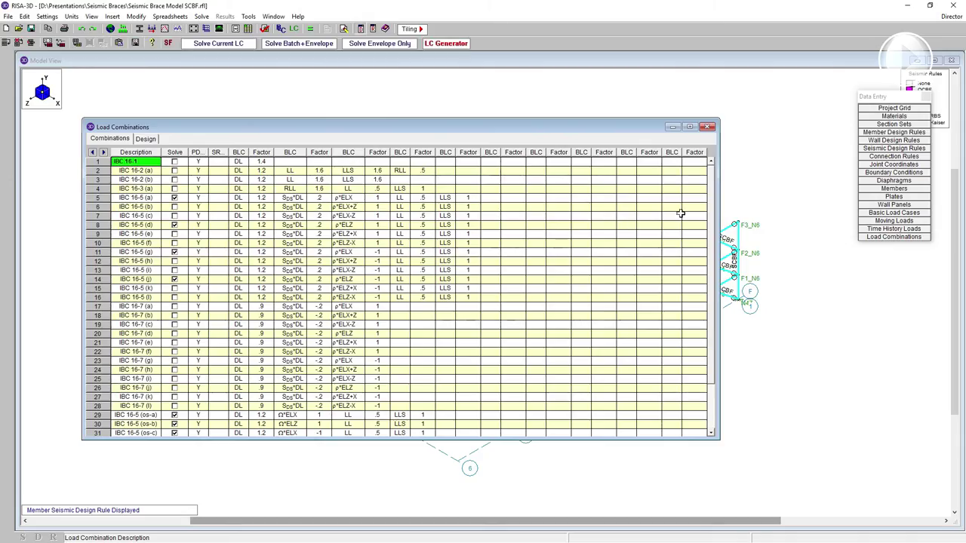
pyautogui.scroll(-10, 713, 207)
pyautogui.scroll(10, 705, 195)
pyautogui.click(313, 43)
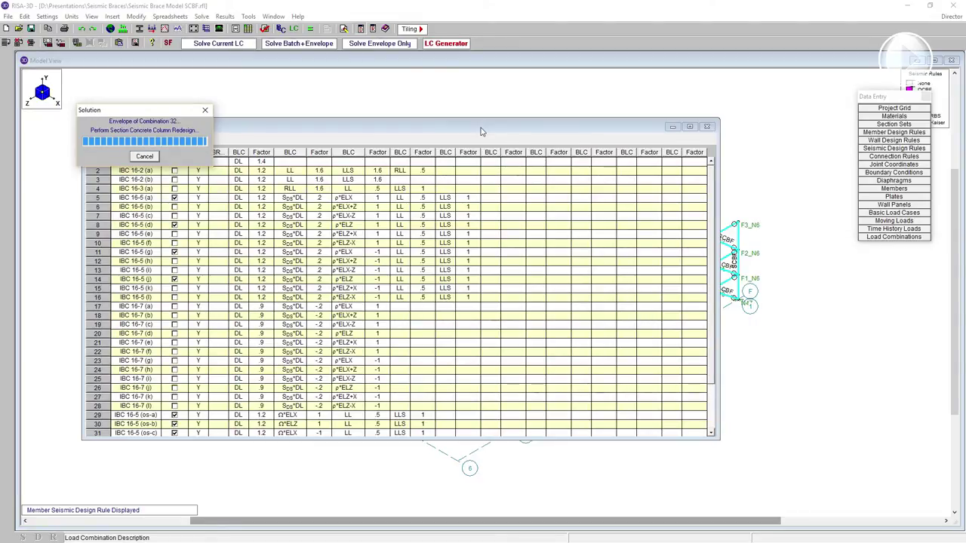
pyautogui.click(487, 96)
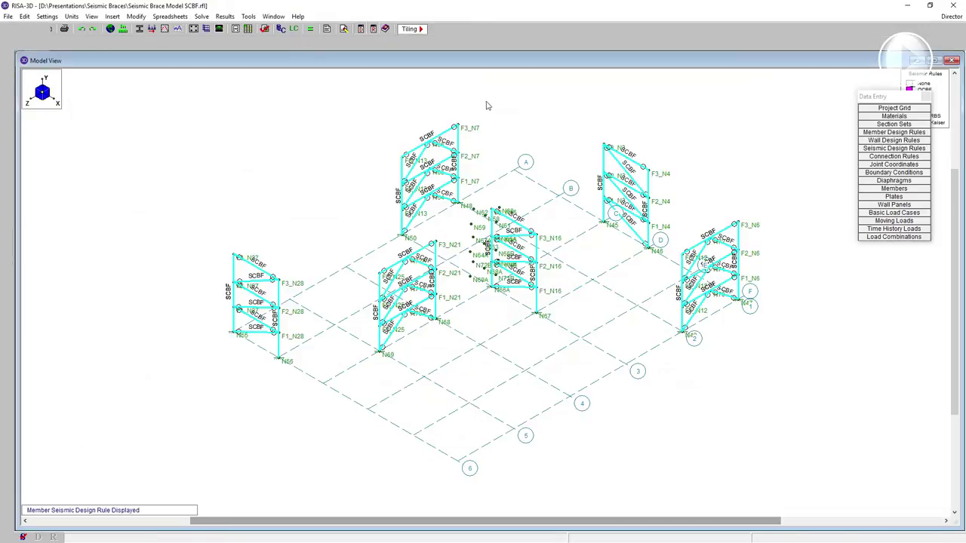
# Display the member code checks color coded on the braced frames using the member envelope results
pyautogui.click(410, 44)
pyautogui.click(425, 92)
pyautogui.click(6, 44)
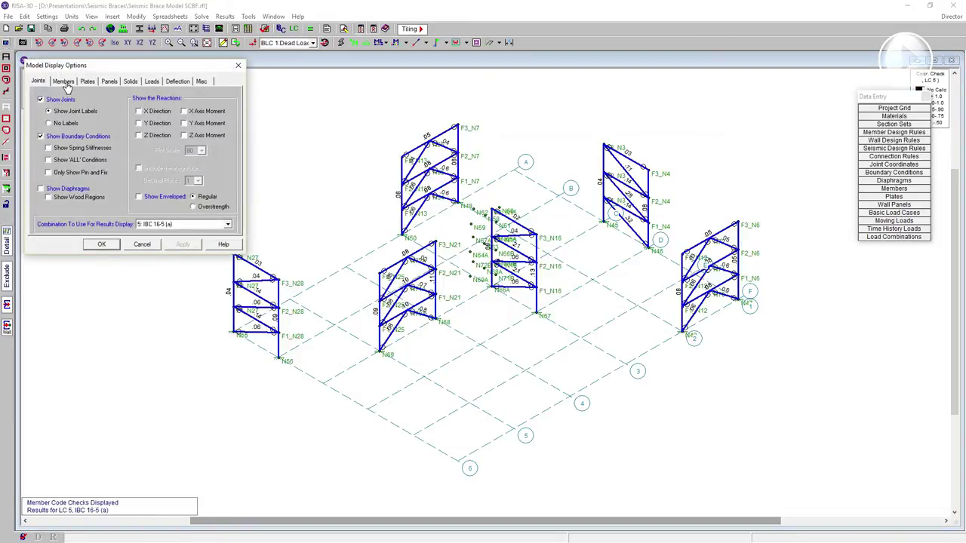
pyautogui.click(63, 80)
pyautogui.click(156, 213)
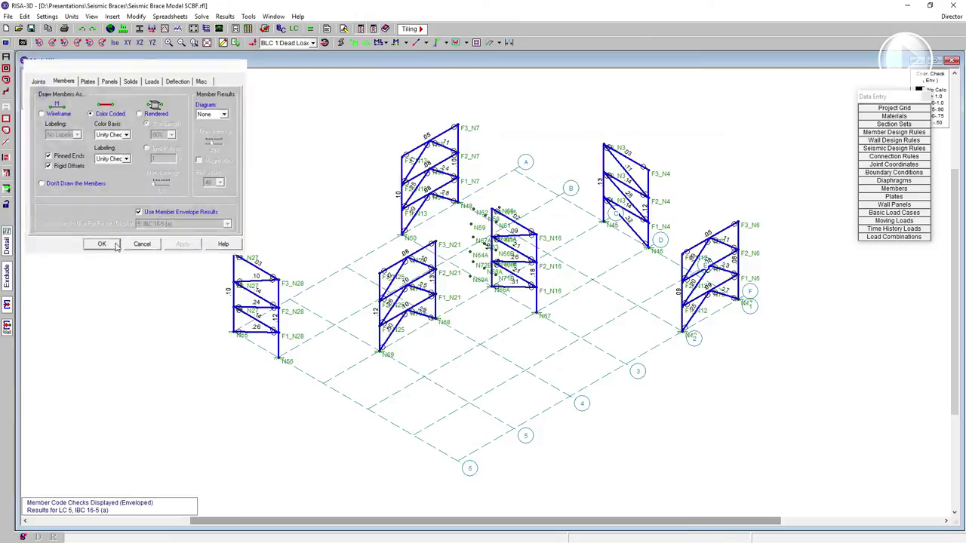
pyautogui.click(101, 244)
pyautogui.scroll(4, 618, 205)
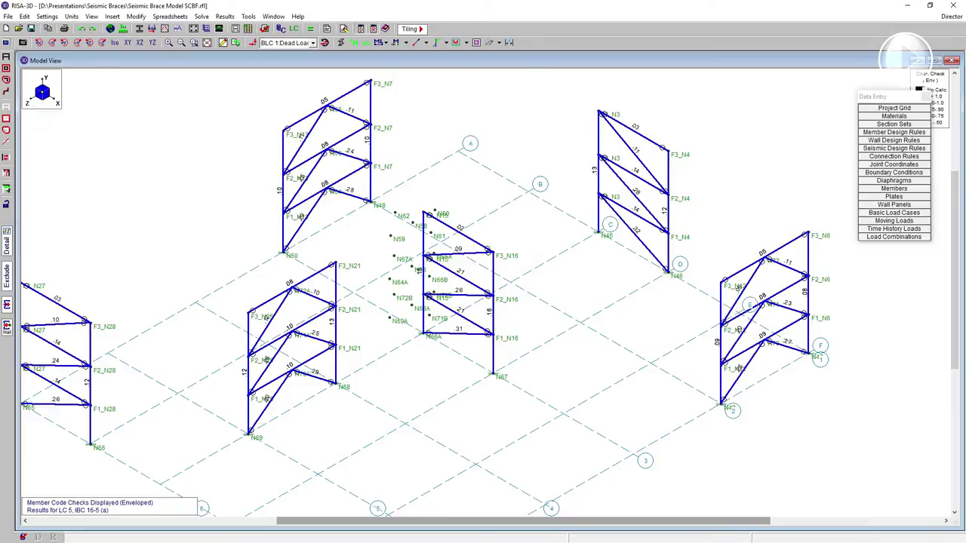
# Transfer the solved SCBF model to RISAConnection to access its brace connections
pyautogui.click(948, 22)
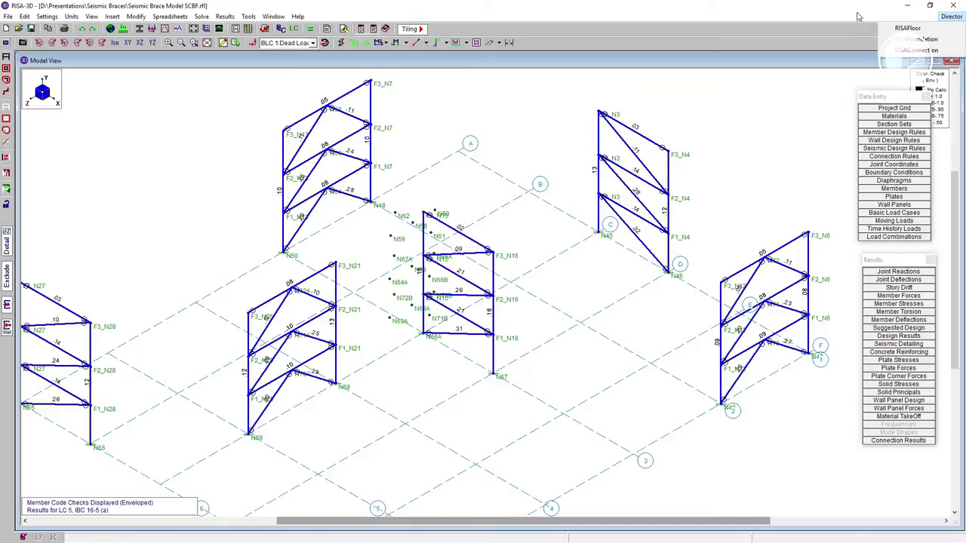
pyautogui.click(907, 52)
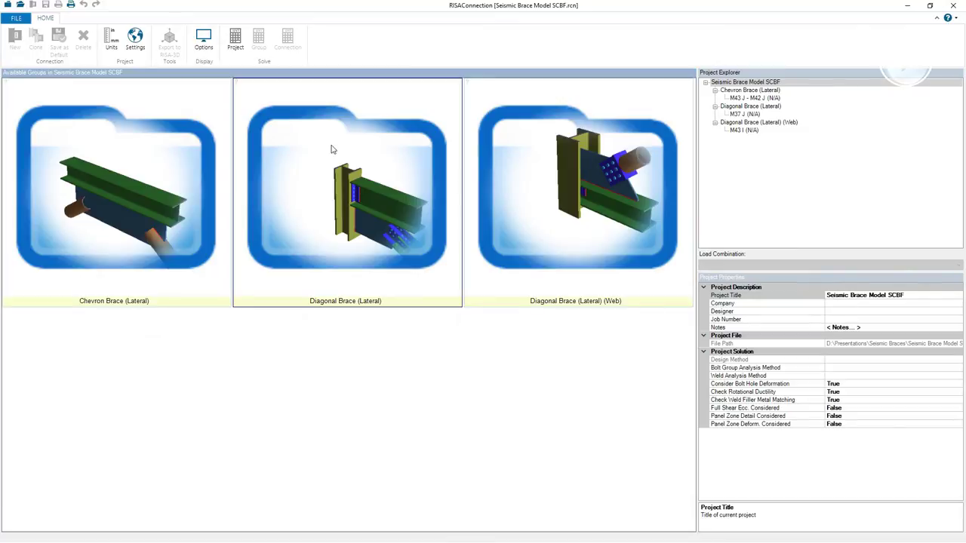
# Solve the M37 J diagonal brace connection and bring up its results report
pyautogui.doubleClick(740, 114)
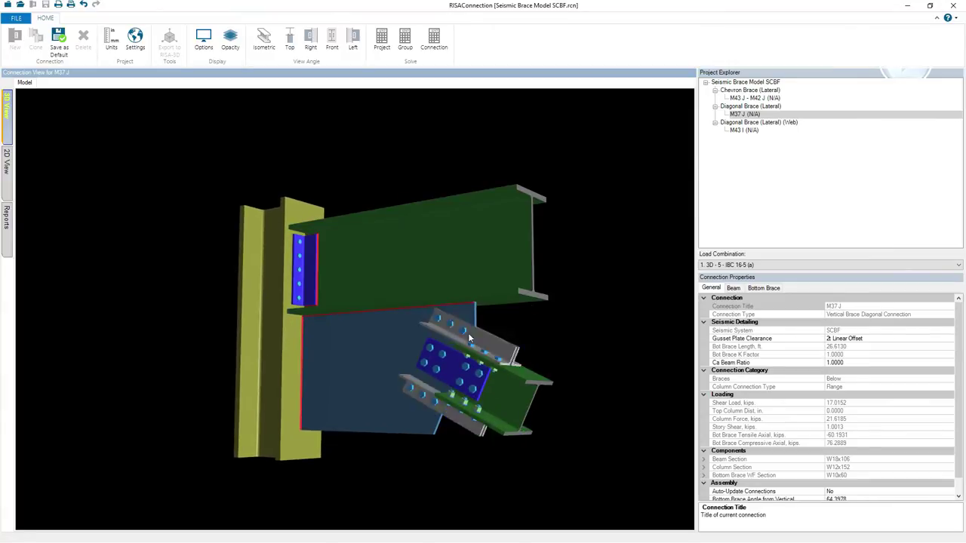
pyautogui.click(433, 45)
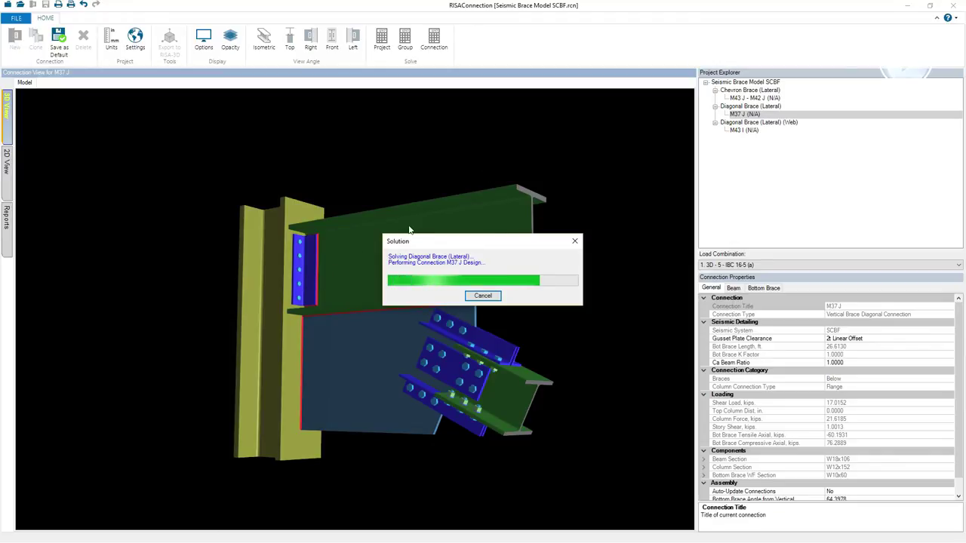
pyautogui.click(7, 239)
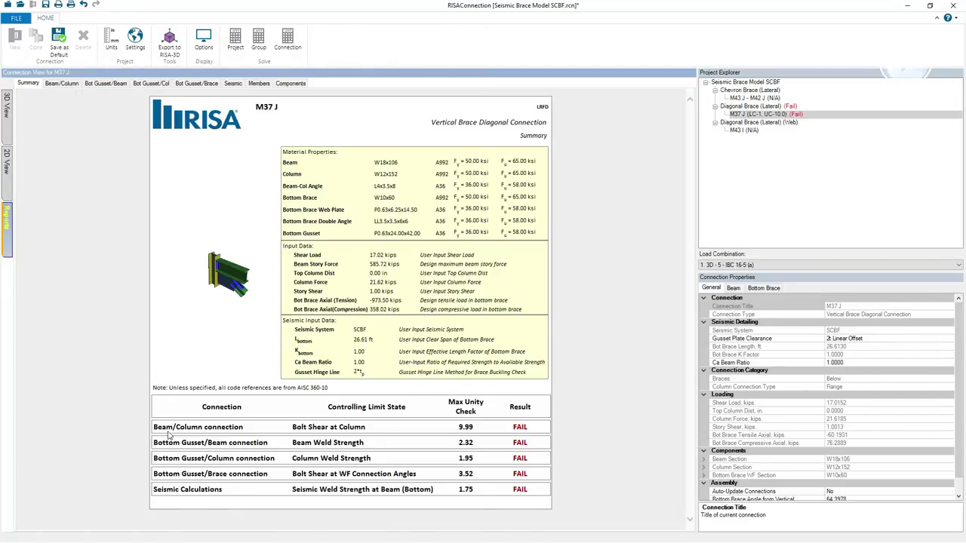
# Review the limit state checks in the Beam/Column report of connection M37 J
pyautogui.click(69, 85)
pyautogui.scroll(-3, 467, 424)
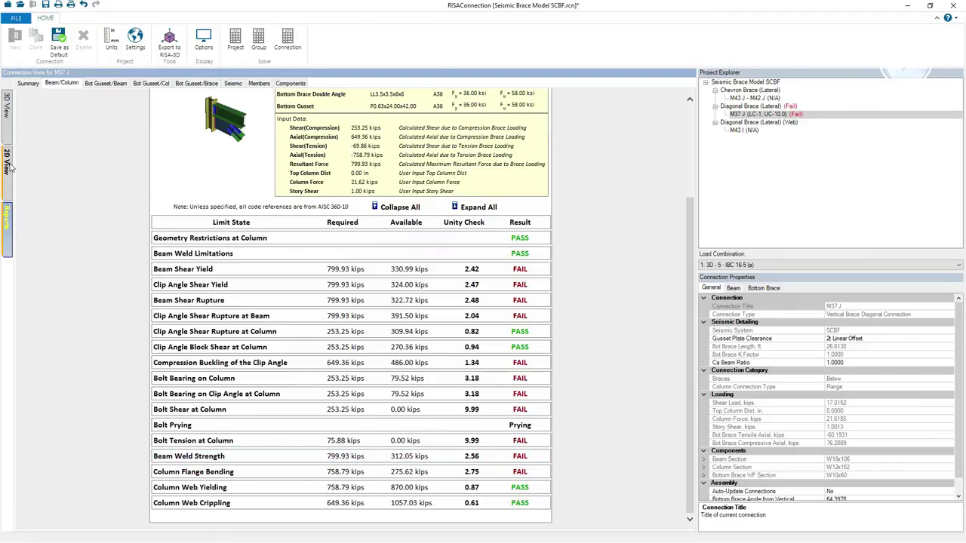
pyautogui.click(8, 231)
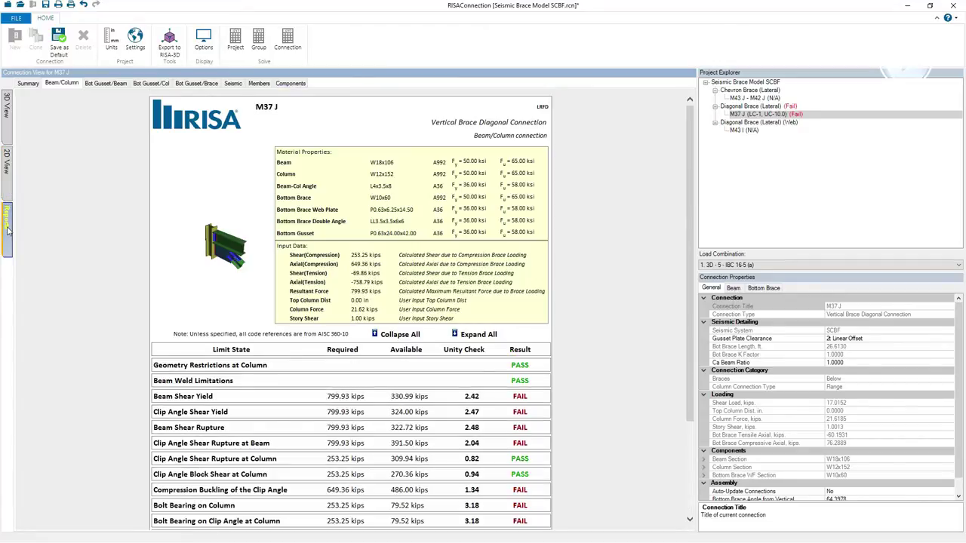
# Look through the limit states in the Seismic report of connection M37 J
pyautogui.click(232, 84)
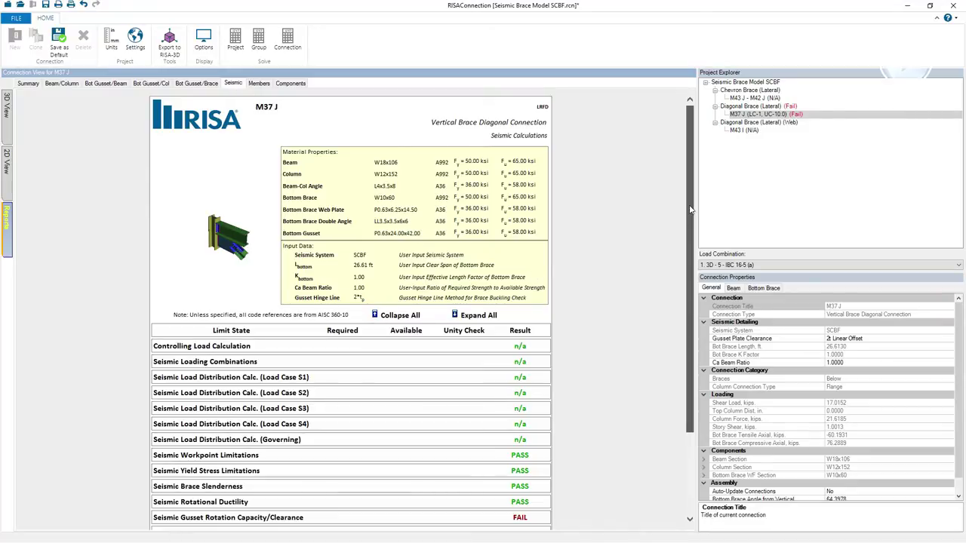
pyautogui.scroll(-3, 108, 280)
pyautogui.scroll(3, 113, 278)
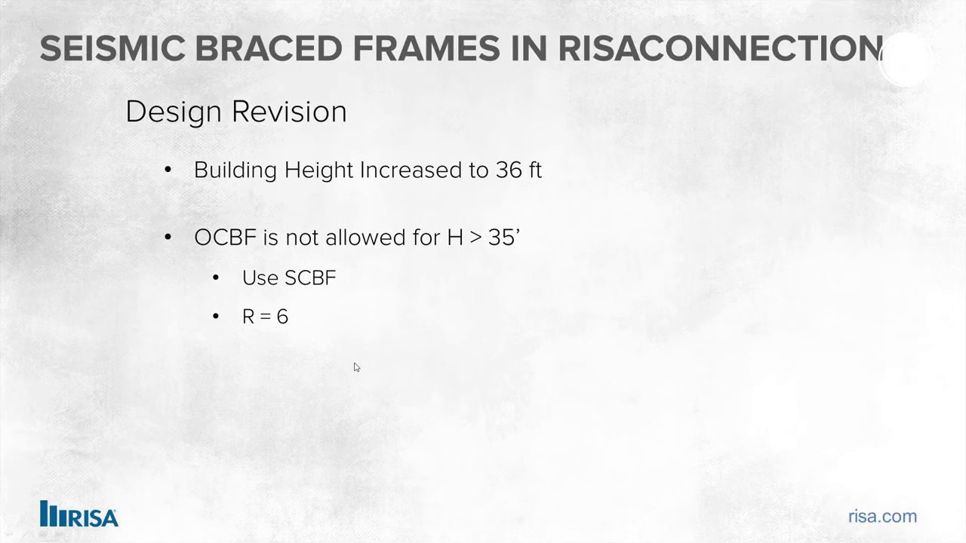
pyautogui.click(357, 368)
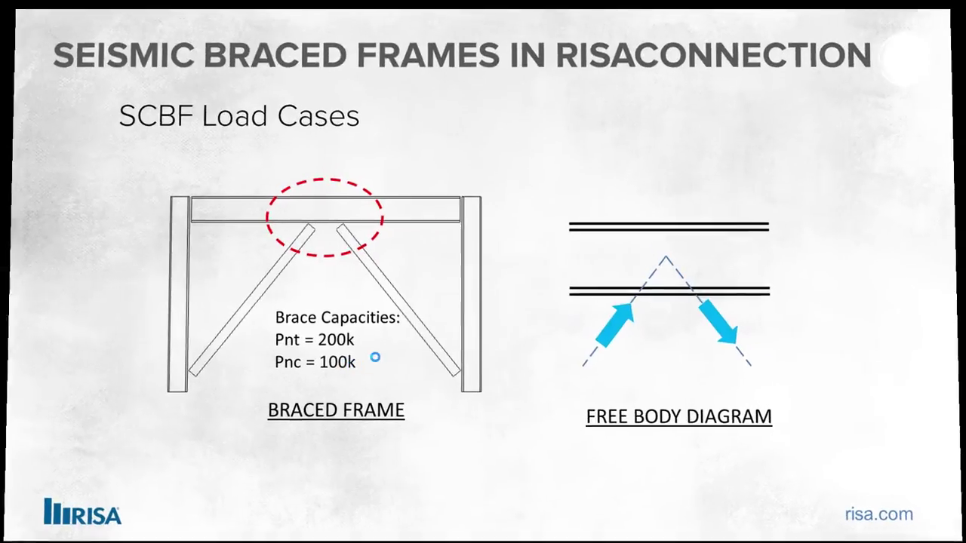
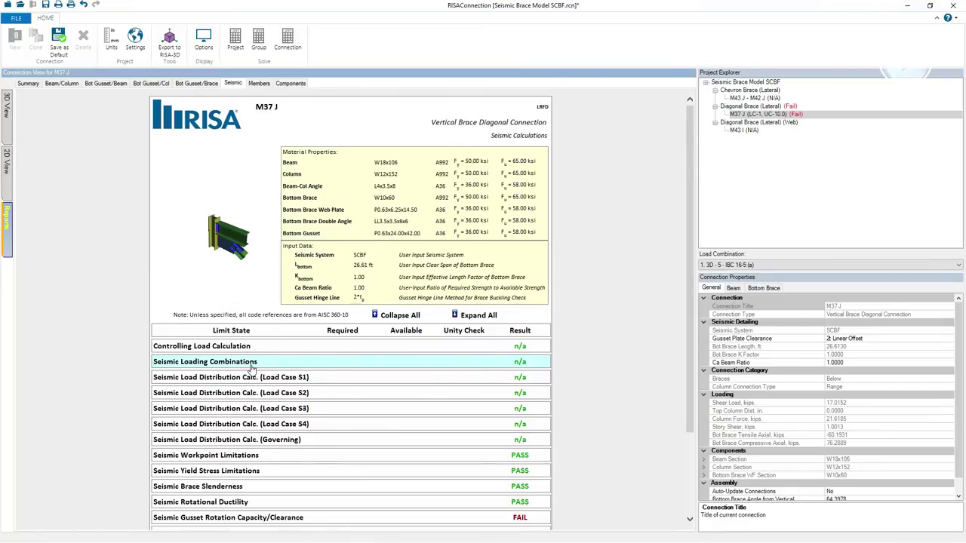
# Expand the Seismic Loading Combinations and the Governing load distribution calculation, and compare the brace loads with the governing connection forces
pyautogui.scroll(-3, 328, 354)
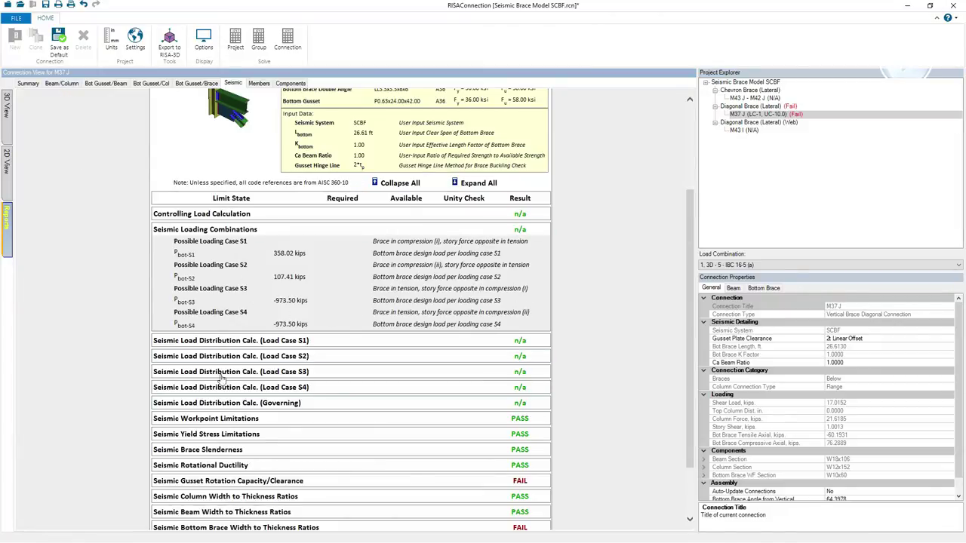
pyautogui.click(270, 404)
pyautogui.scroll(-3, 272, 408)
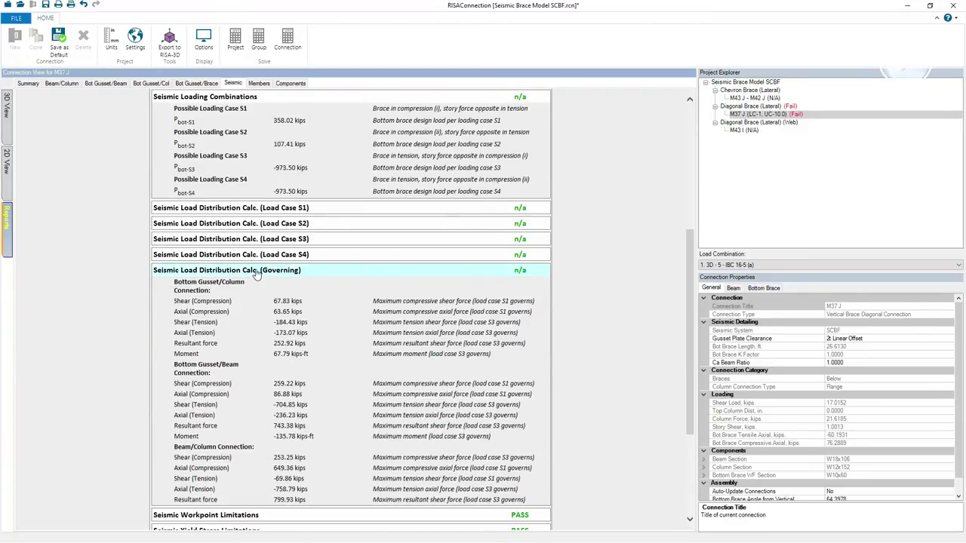
pyautogui.scroll(1, 317, 271)
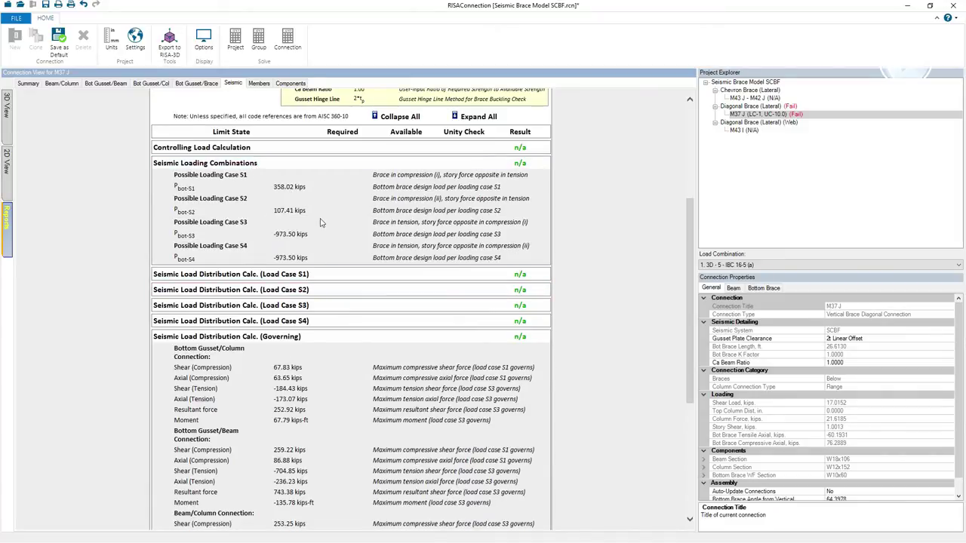
pyautogui.scroll(-2, 307, 348)
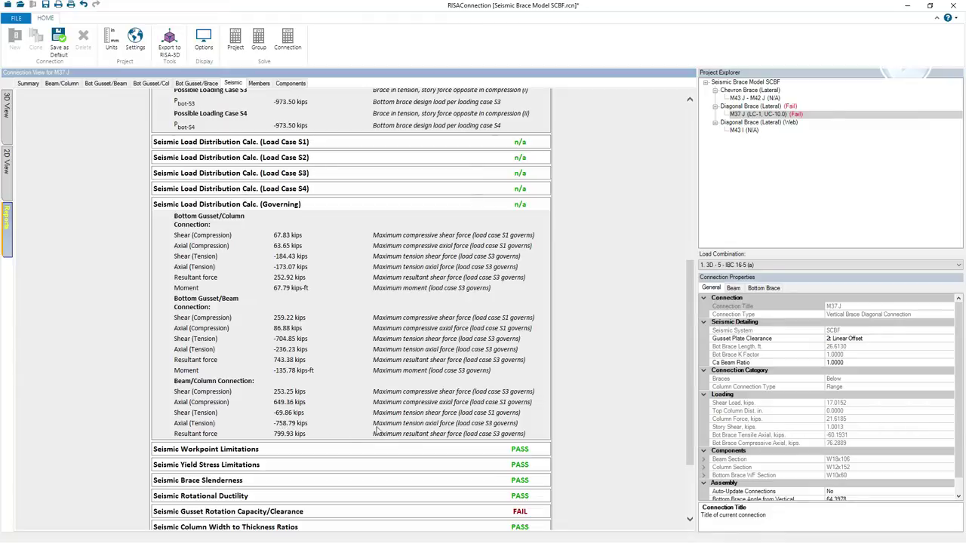
pyautogui.scroll(3, 483, 428)
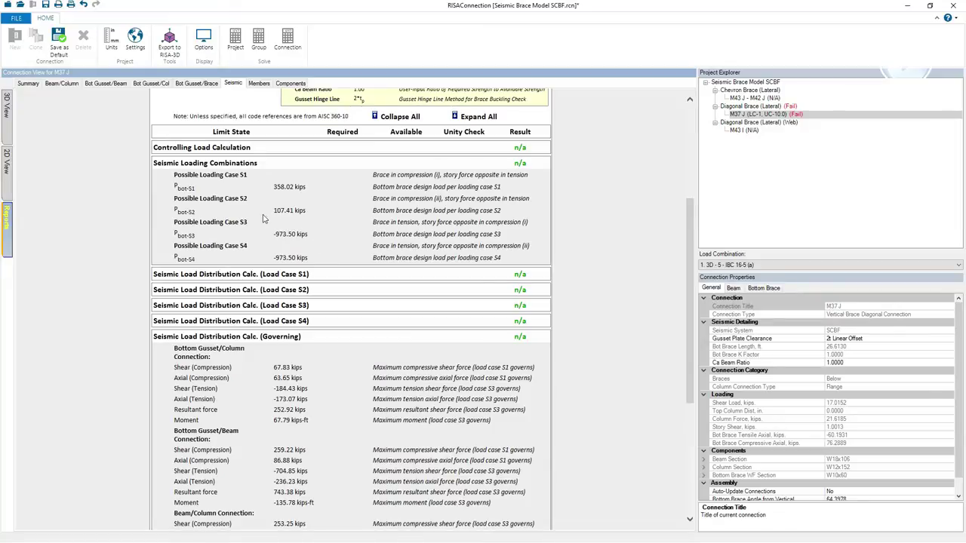
# Expand the Seismic Load Distribution Calc. for Load Case S3 and examine its beam story force and interface forces
pyautogui.click(254, 305)
pyautogui.scroll(-2, 272, 310)
pyautogui.scroll(-4, 277, 308)
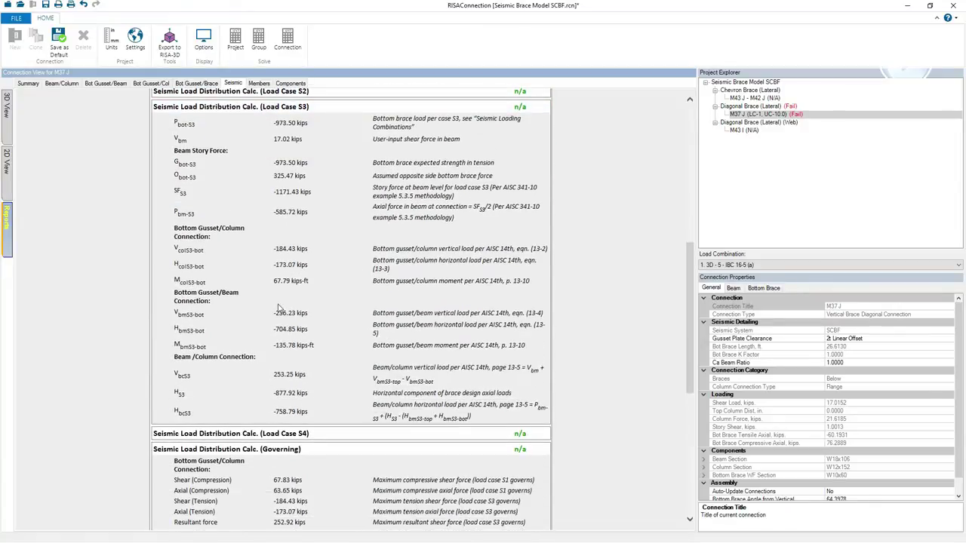
pyautogui.scroll(2, 330, 325)
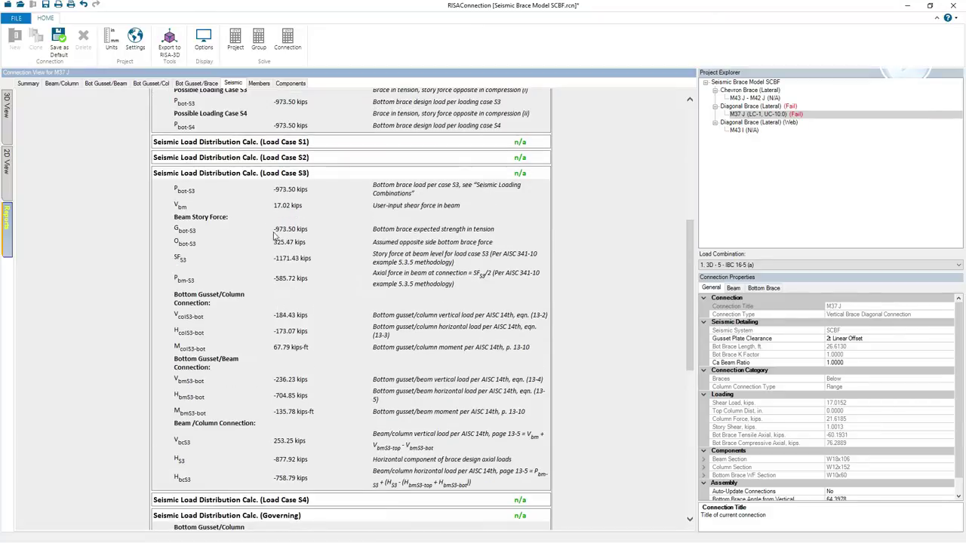
pyautogui.scroll(4, 388, 315)
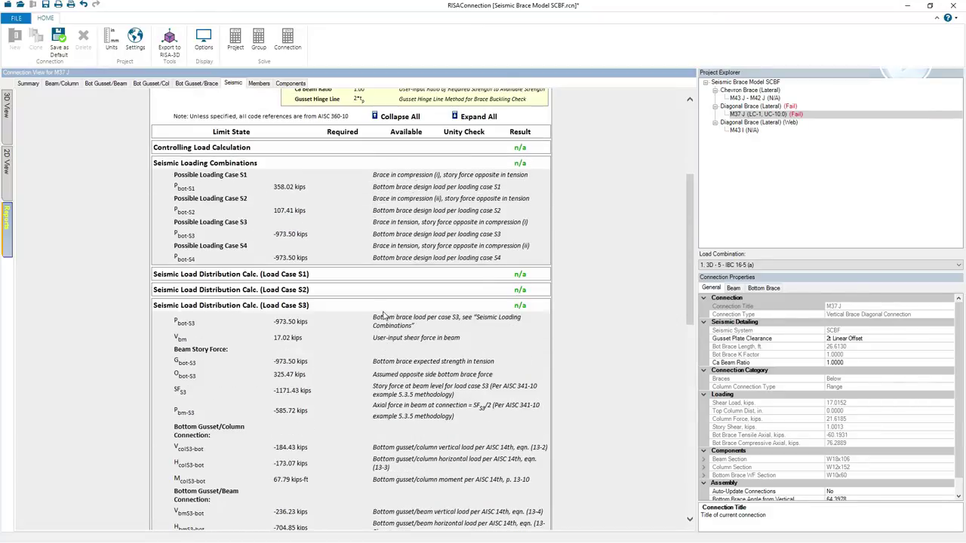
pyautogui.scroll(-4, 322, 315)
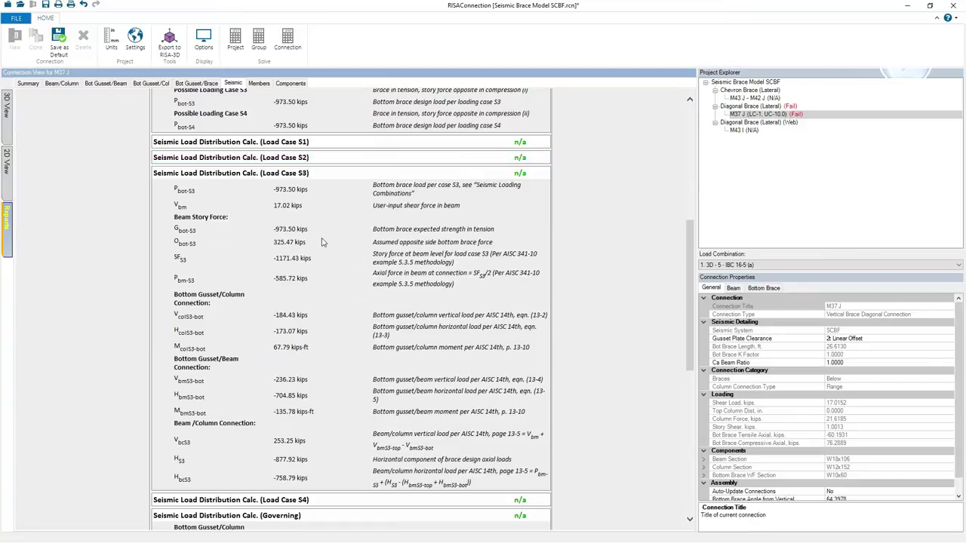
# Open the RISAConnection help file in the browser and read the Seismic Vertical Brace Connections topic down to the design force calculations
pyautogui.click(953, 18)
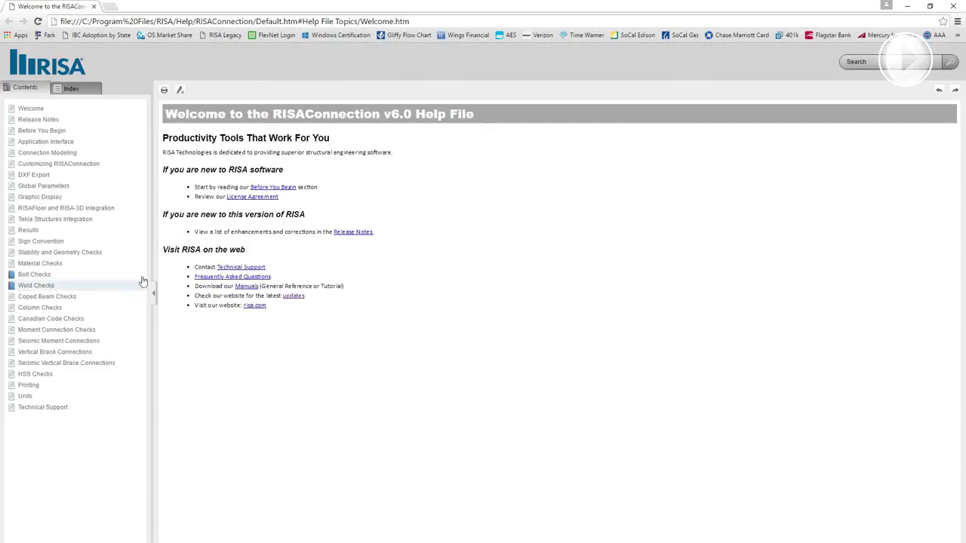
pyautogui.click(64, 364)
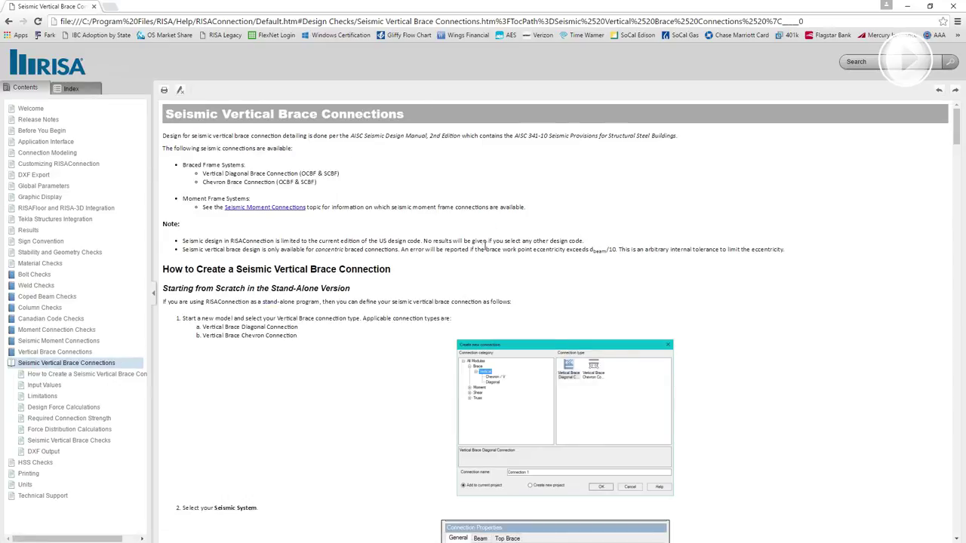
pyautogui.scroll(-15, 487, 236)
pyautogui.scroll(-15, 481, 251)
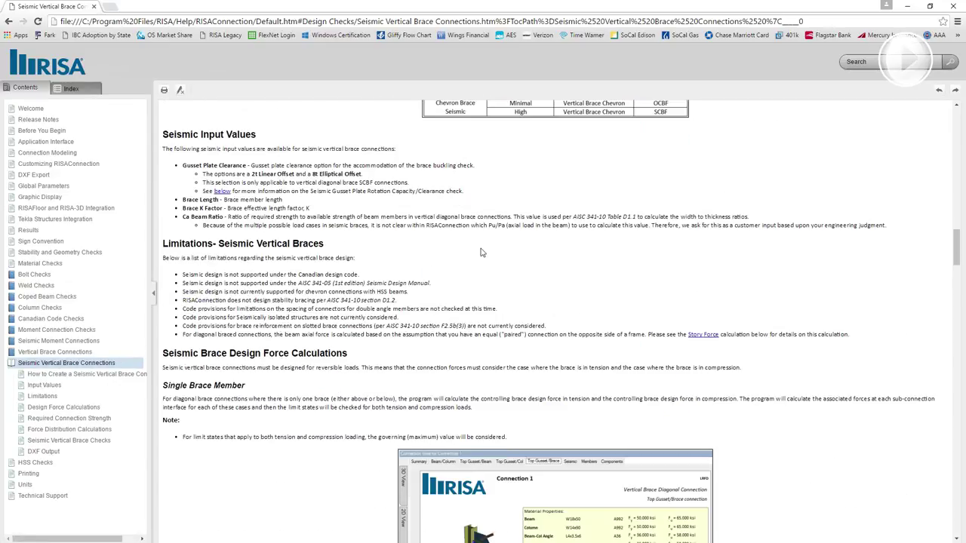
pyautogui.scroll(-5, 481, 251)
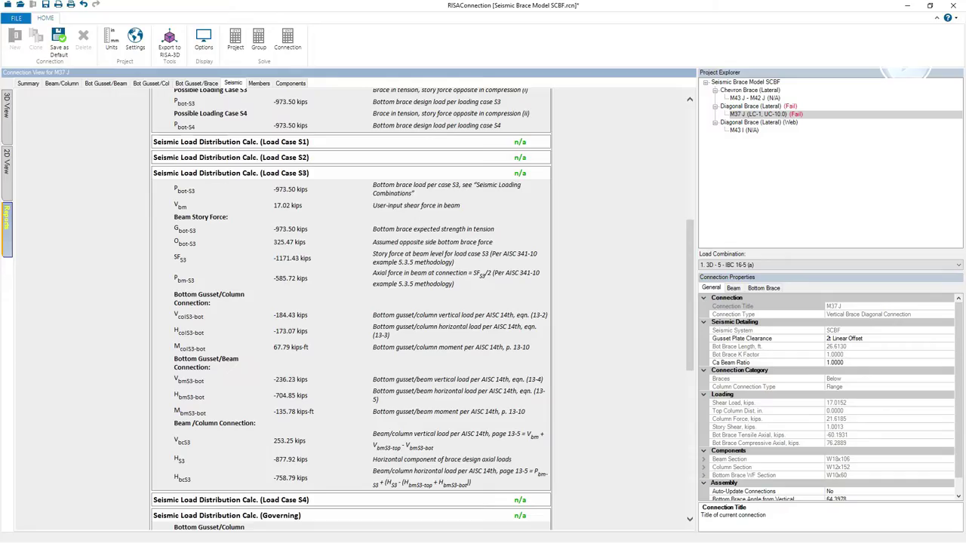
# Collapse the Load Case S3 and Seismic Loading Combinations details in the seismic report, and check the connection's 2D side view
pyautogui.click(308, 175)
pyautogui.click(308, 174)
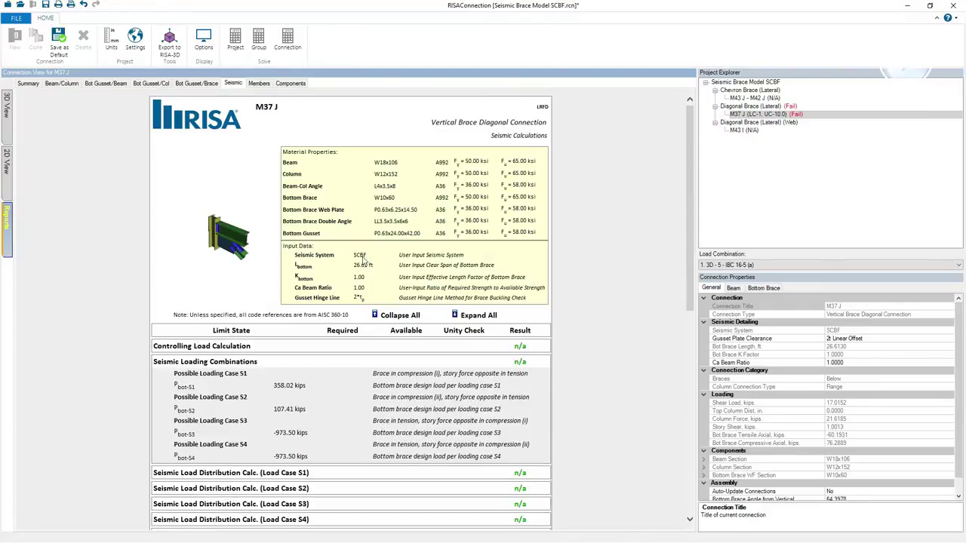
pyautogui.click(216, 364)
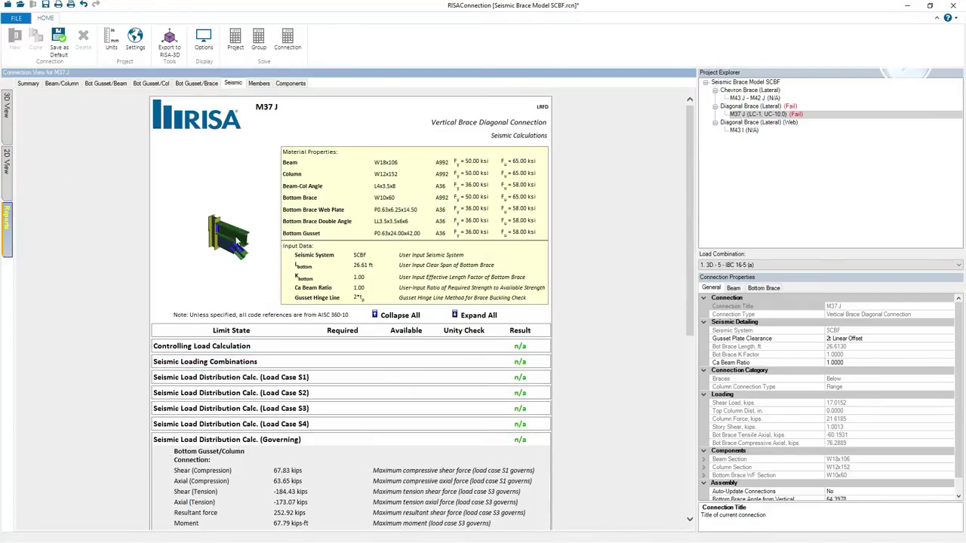
pyautogui.click(7, 163)
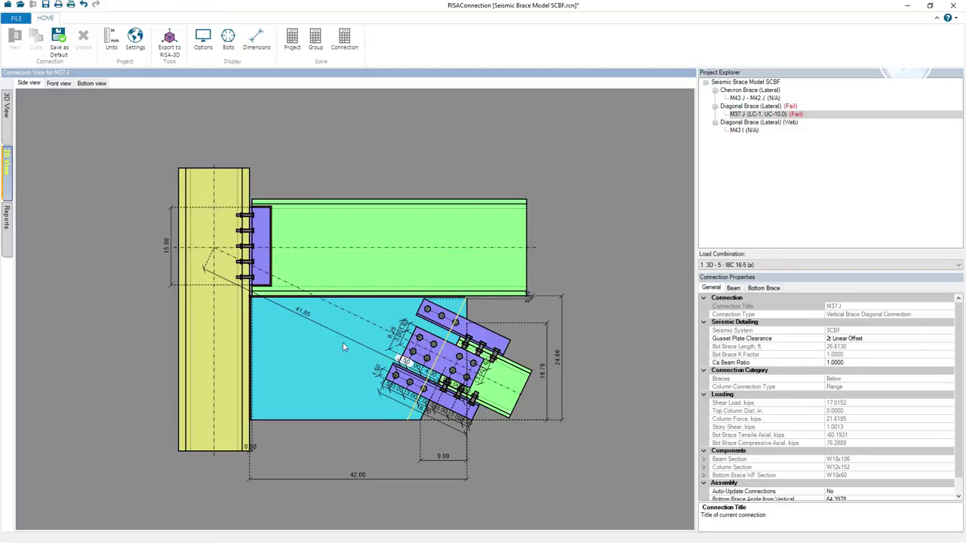
pyautogui.click(9, 235)
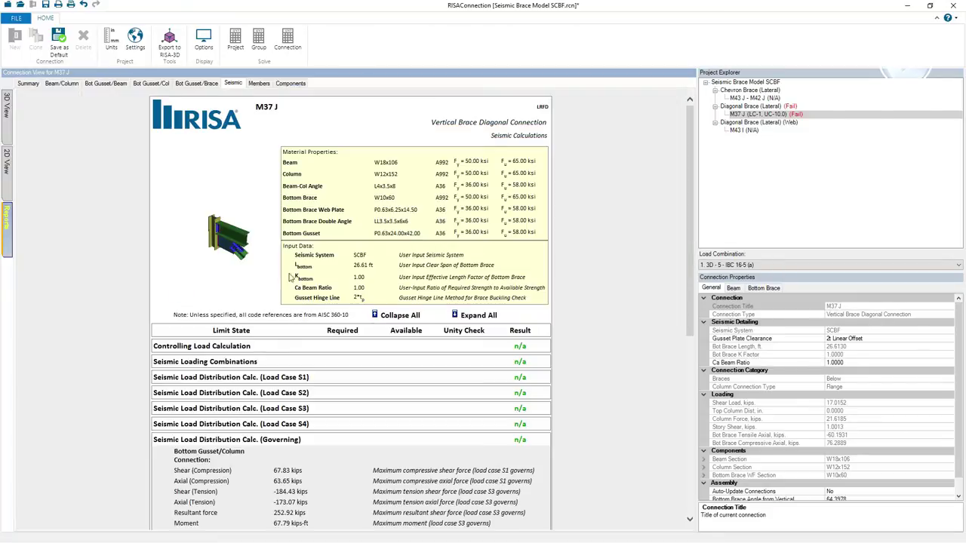
# Expand the Seismic Loading Combinations and Controlling Load Calculation, and examine how the bottom brace's expected tension and compression strengths are derived
pyautogui.click(249, 364)
pyautogui.scroll(-3, 274, 276)
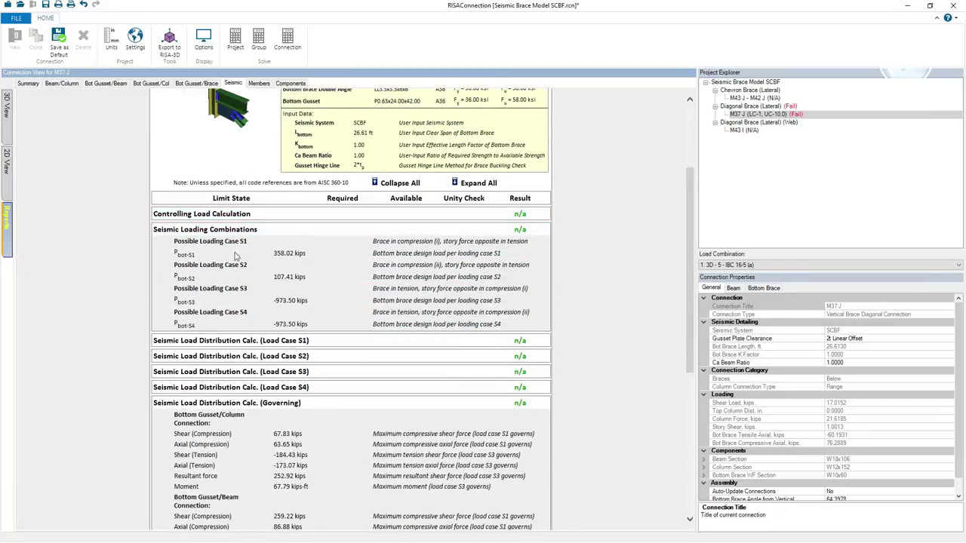
pyautogui.click(212, 215)
pyautogui.scroll(-5, 310, 324)
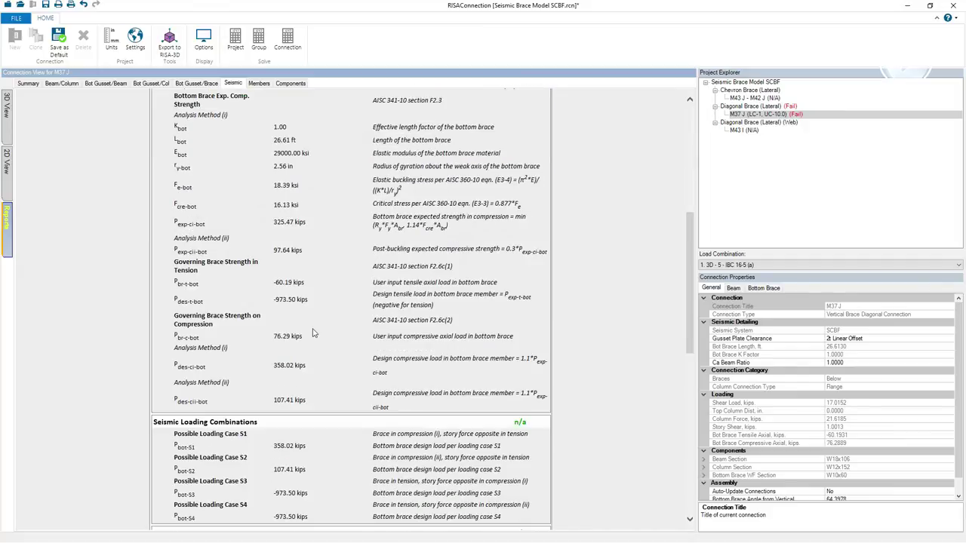
pyautogui.scroll(5, 304, 331)
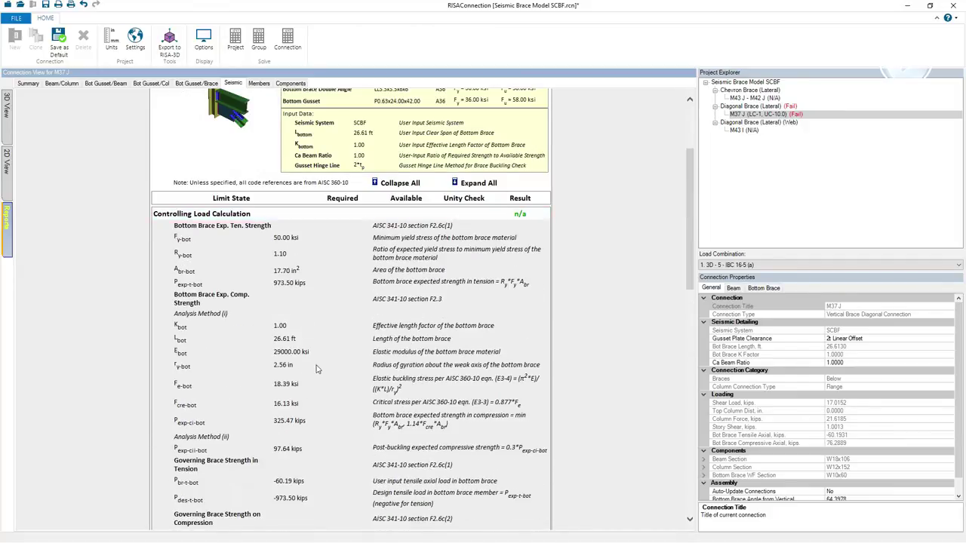
pyautogui.scroll(-3, 306, 365)
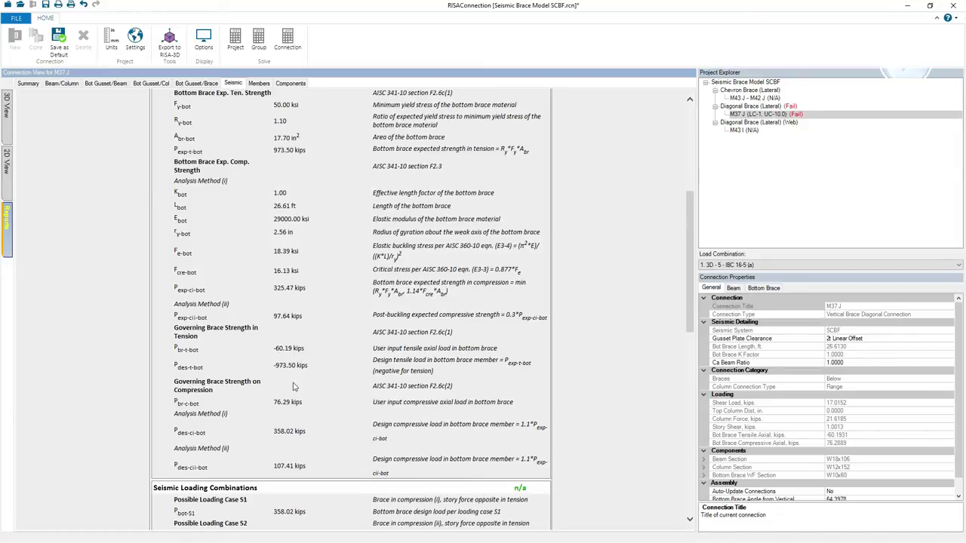
# Inspect the connection in the 2D side view and select the bottom brace to look up its wide flange section
pyautogui.click(7, 172)
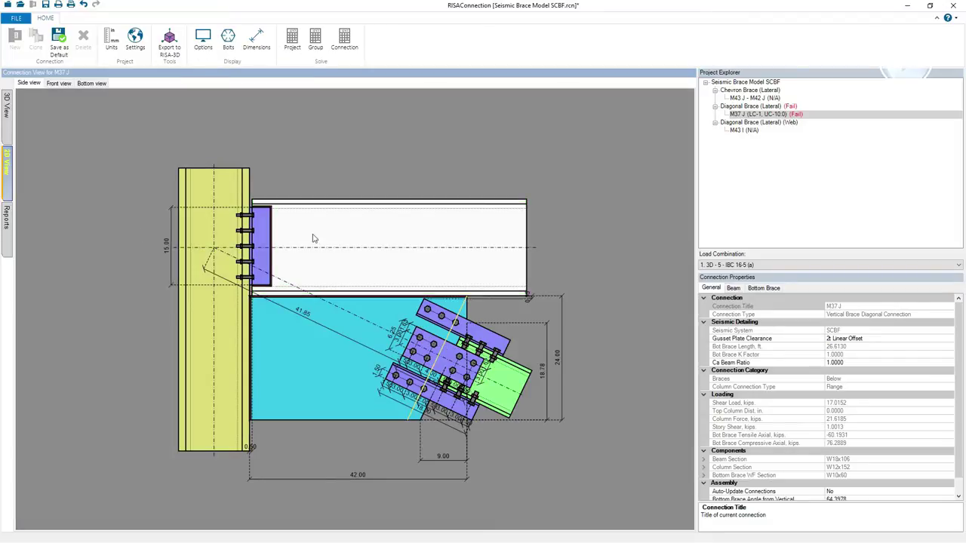
pyautogui.click(516, 358)
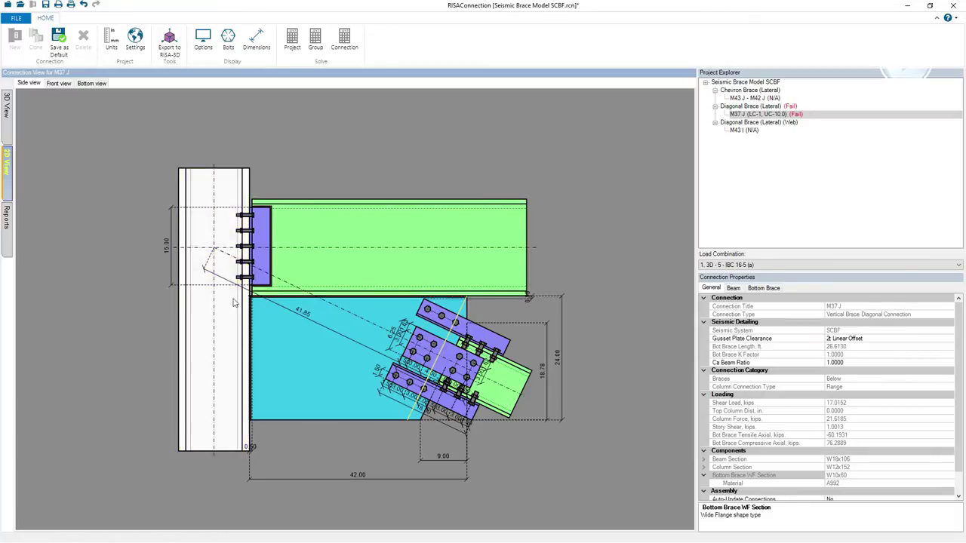
pyautogui.click(252, 317)
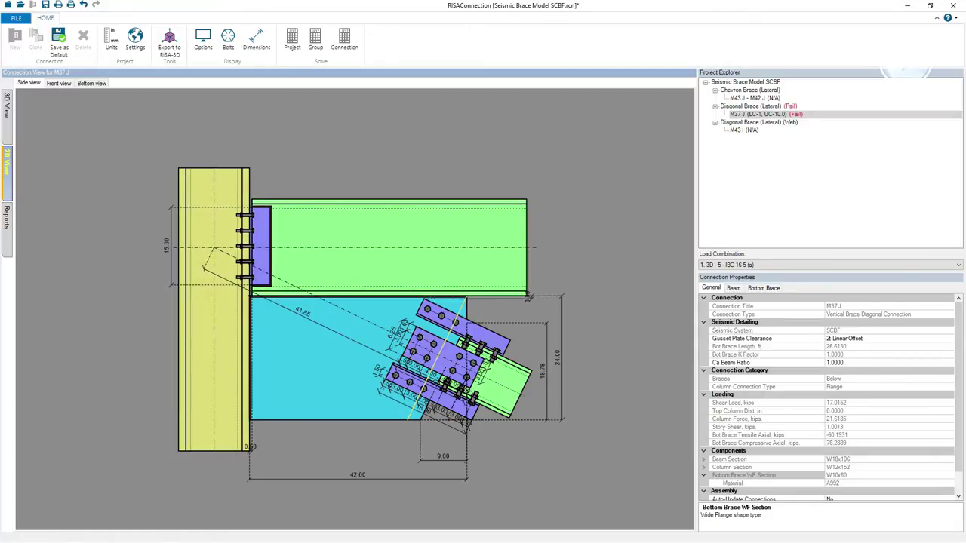
pyautogui.click(513, 373)
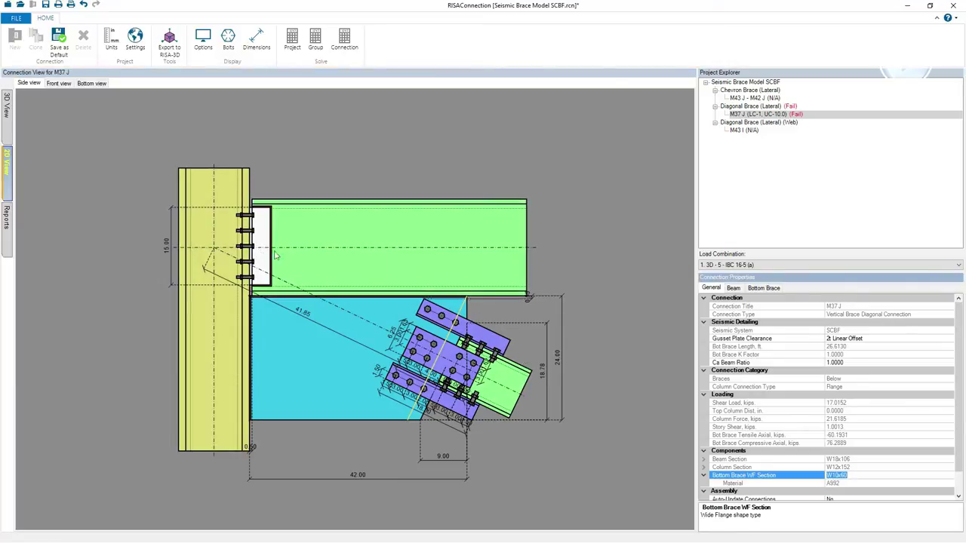
pyautogui.click(12, 204)
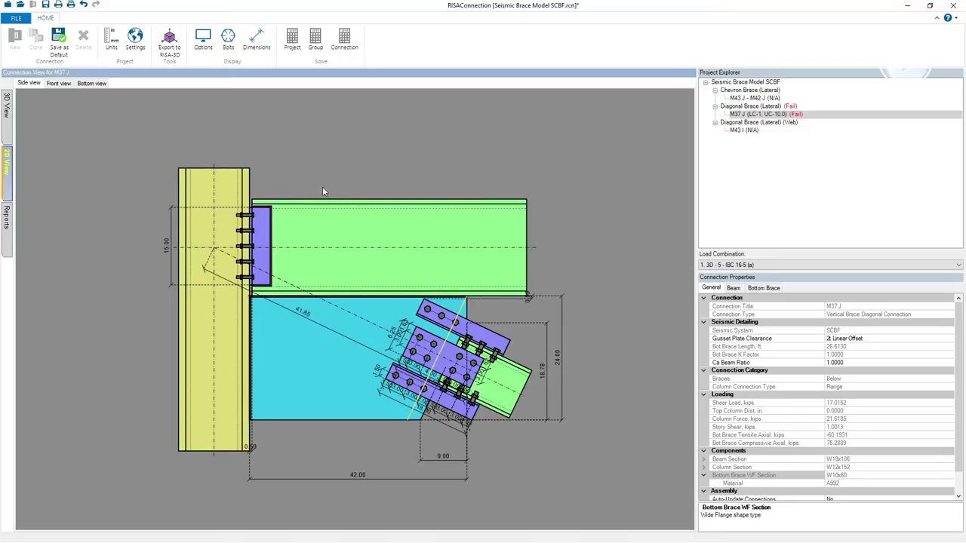
# Switch to RISA-3D, open the hot rolled steel section sets and clear the current results to allow editing the diagonal brace shape
pyautogui.click(504, 377)
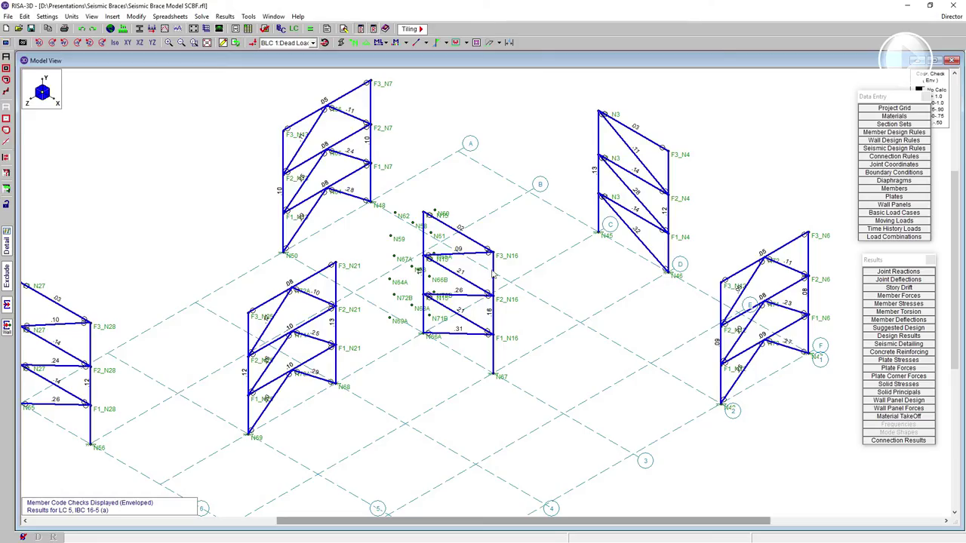
pyautogui.click(24, 42)
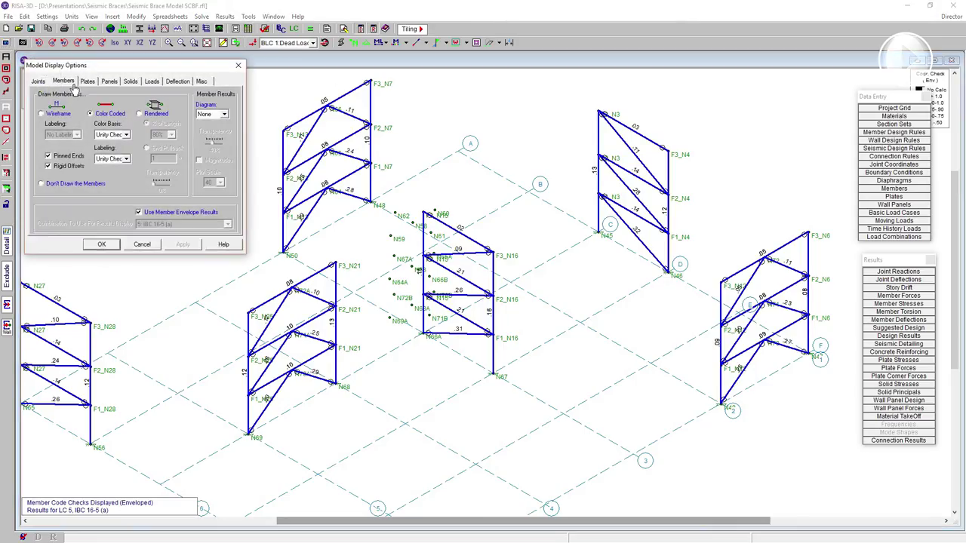
pyautogui.click(238, 65)
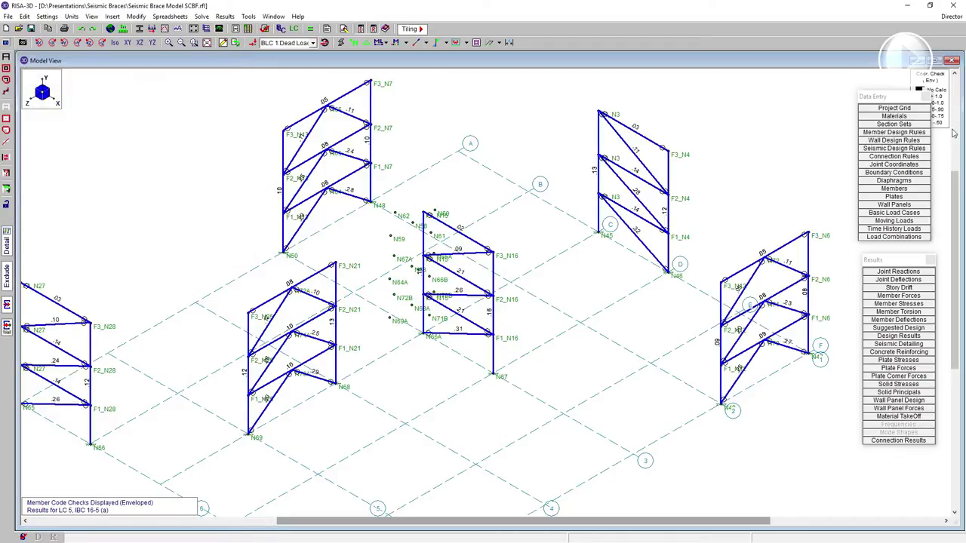
pyautogui.click(894, 124)
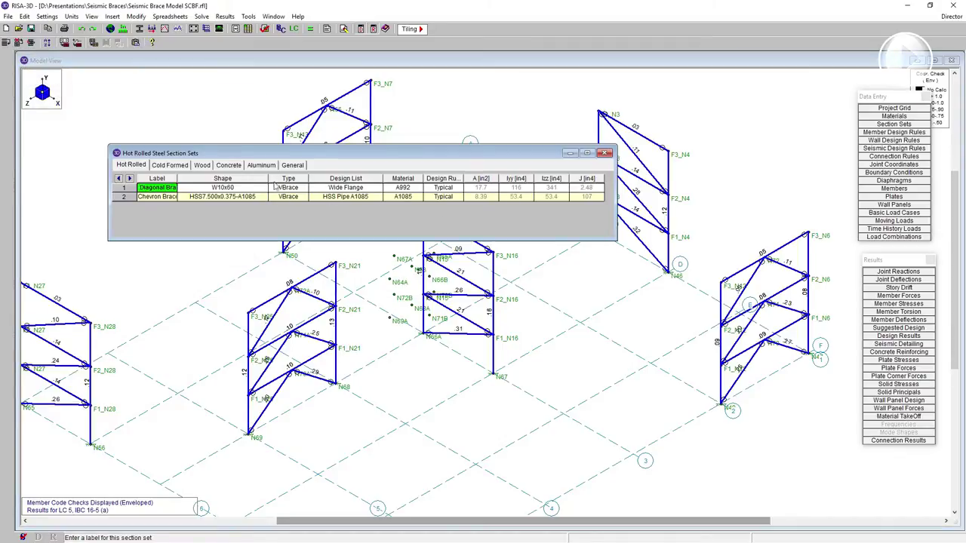
pyautogui.click(250, 188)
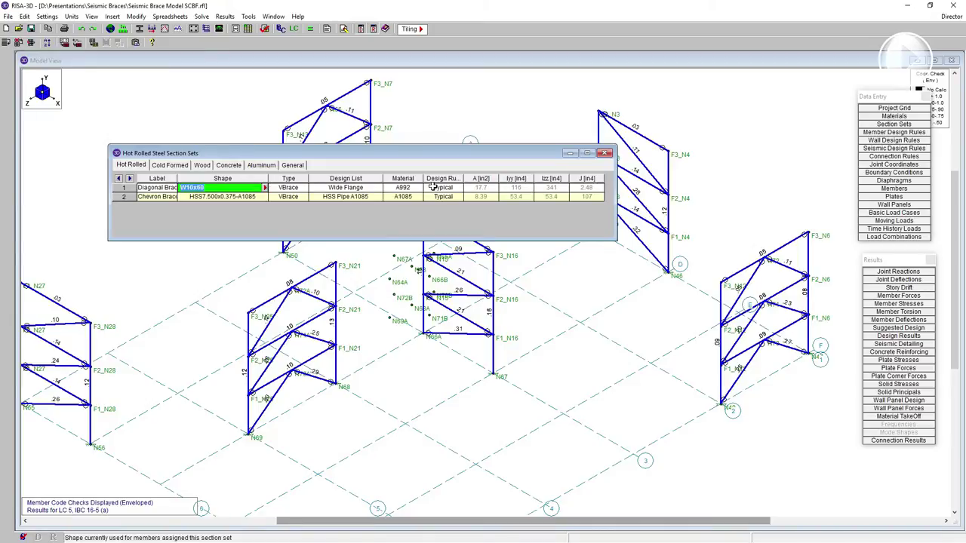
pyautogui.click(265, 188)
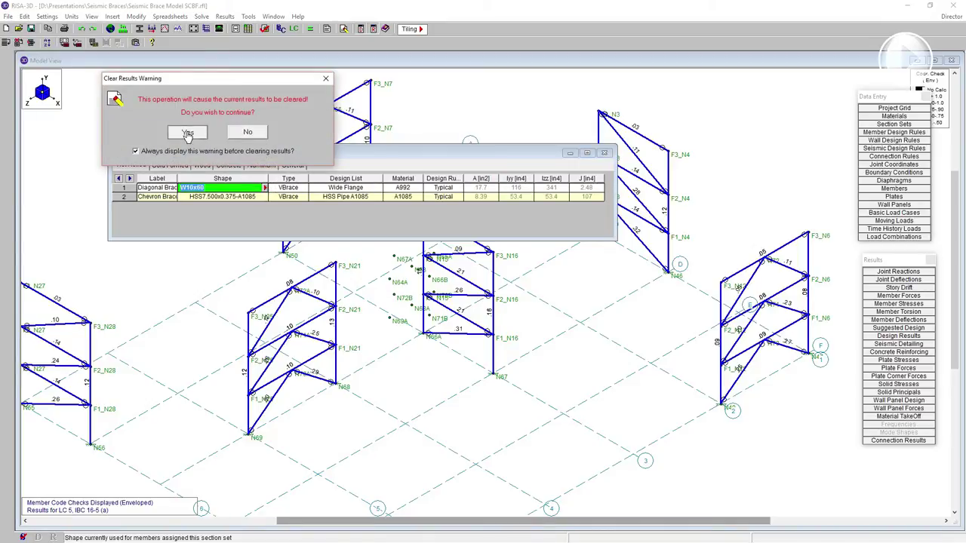
pyautogui.click(187, 133)
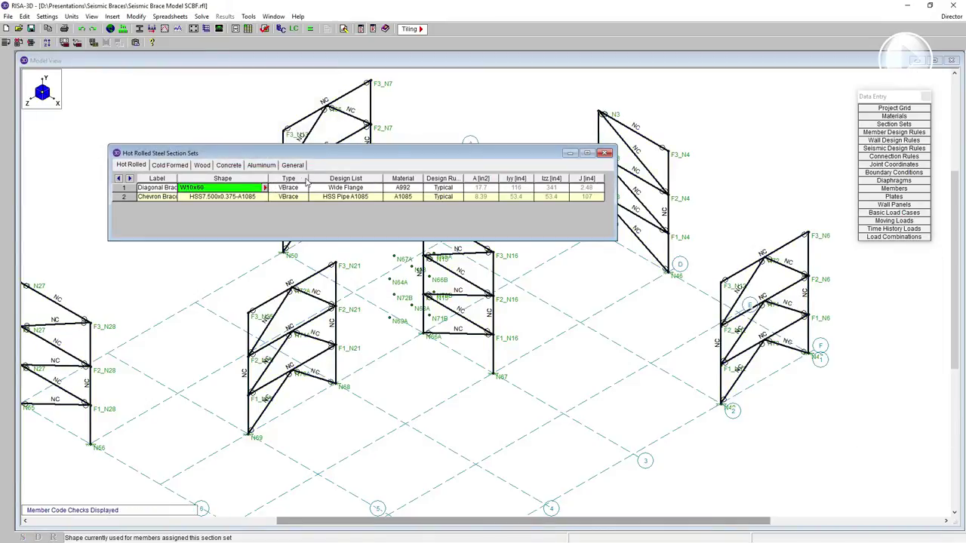
# Change the diagonal brace section set to the HSS5.5x5.5x6-A1085 tube shape with A1085 material
pyautogui.click(265, 188)
pyautogui.click(464, 89)
pyautogui.moveTo(444, 86); pyautogui.dragTo(448, 155)
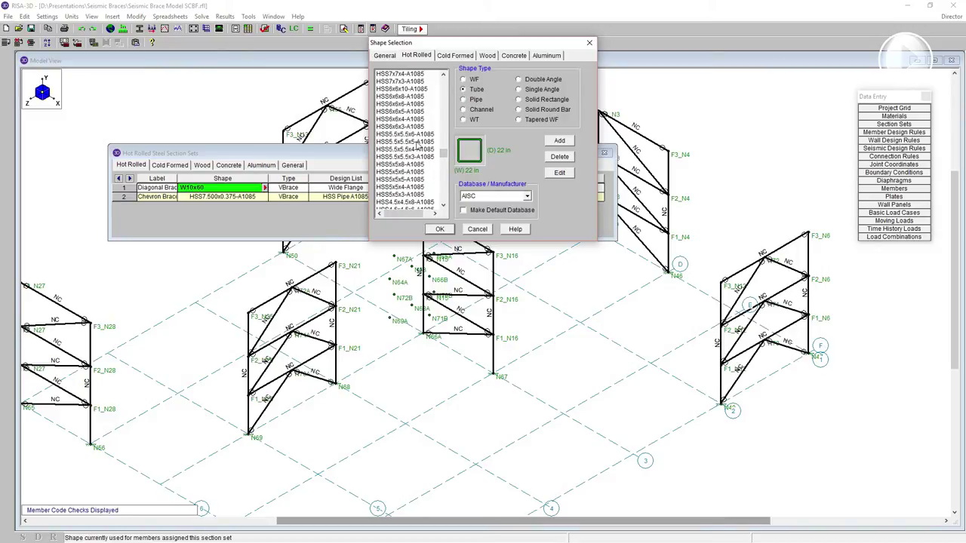
pyautogui.click(417, 135)
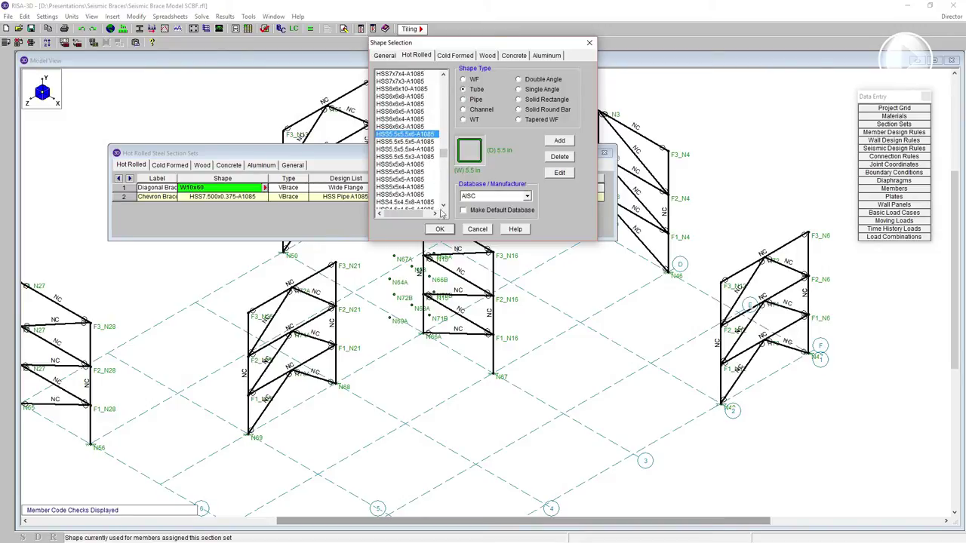
pyautogui.click(440, 229)
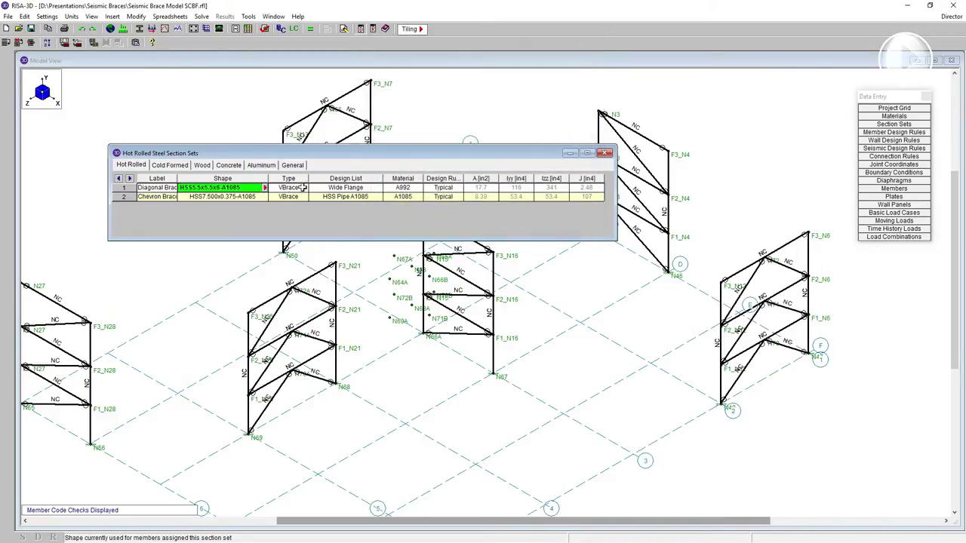
pyautogui.click(403, 187)
pyautogui.click(417, 189)
pyautogui.click(395, 241)
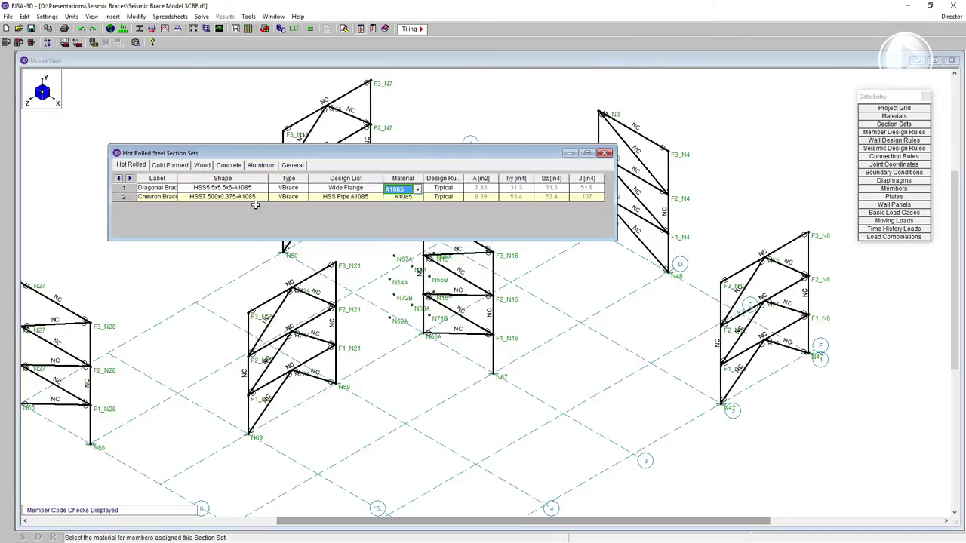
# Set the chevron brace section set's shape to HSS5x0.375-A1085 and return to the model view
pyautogui.click(206, 195)
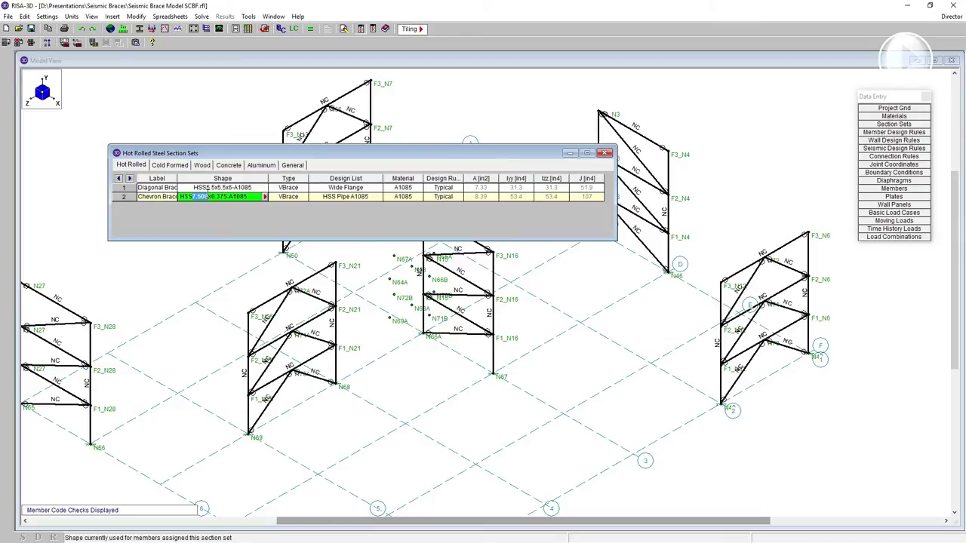
pyautogui.write('5')
pyautogui.press('Return')
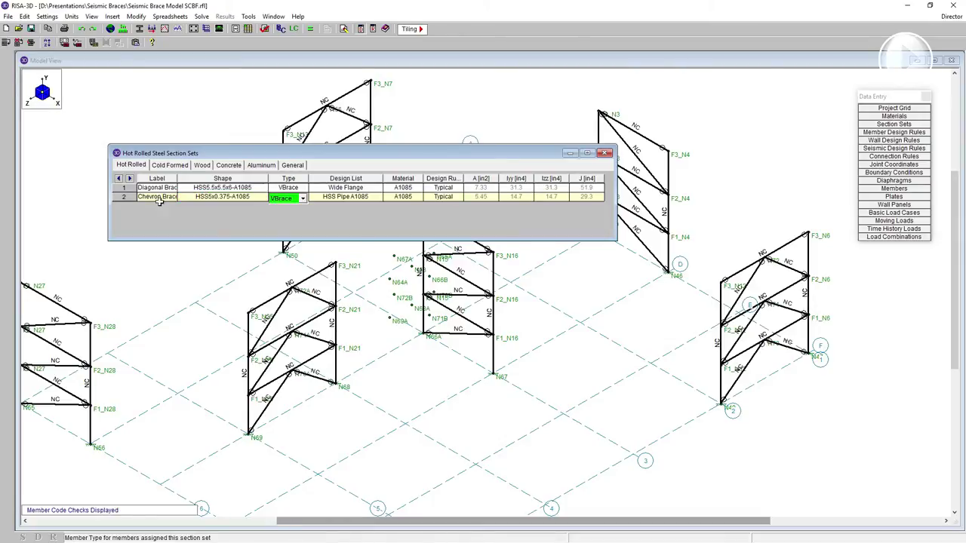
pyautogui.click(427, 113)
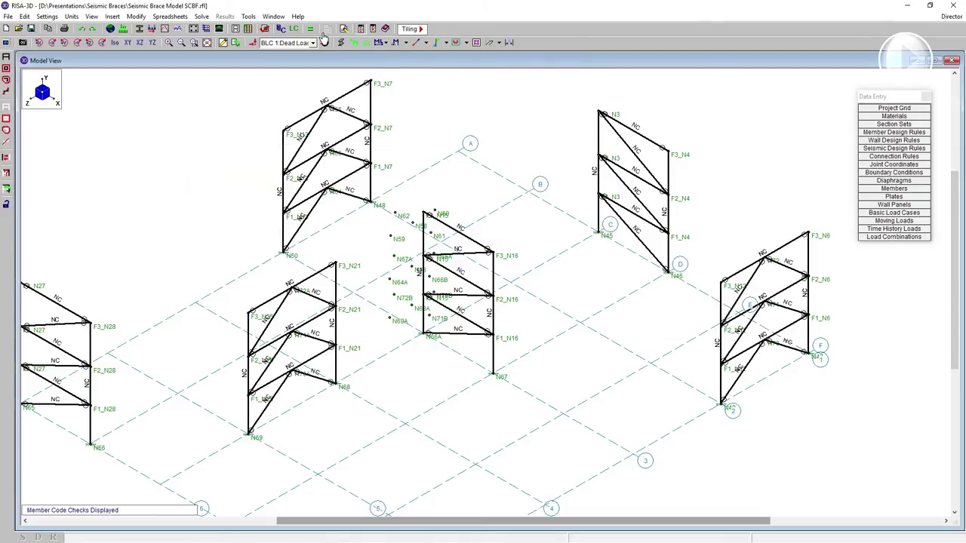
# Solve the model as a batch solution of marked combinations with an envelope, and look over the member code checks
pyautogui.click(310, 28)
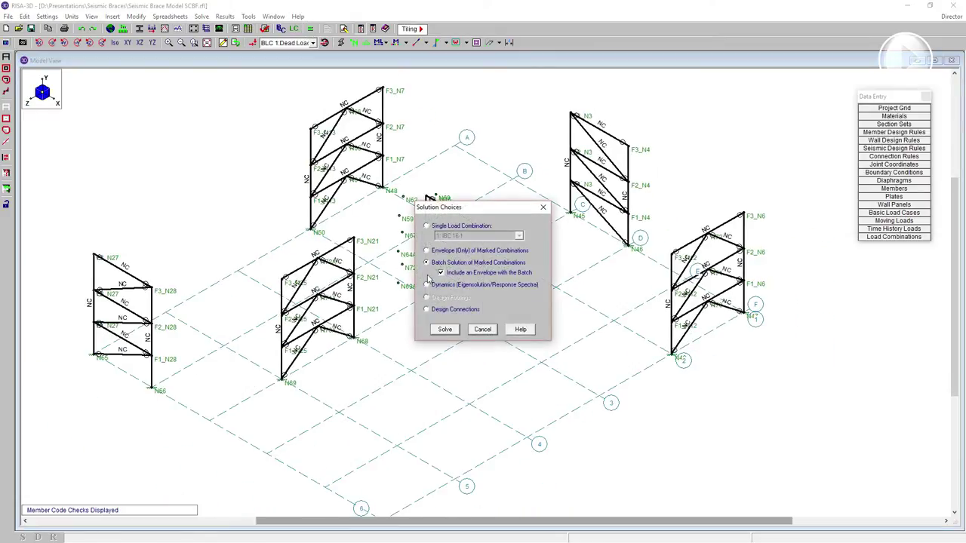
pyautogui.click(445, 327)
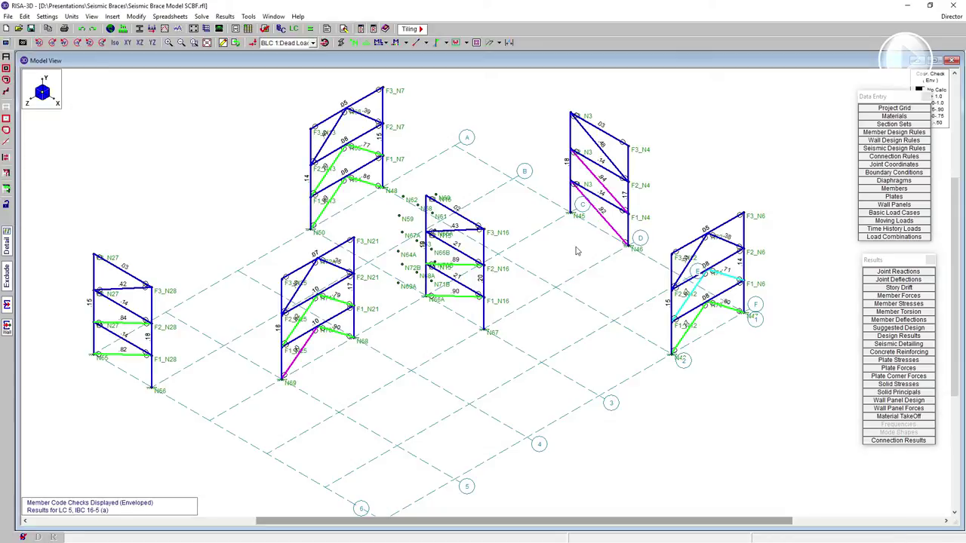
pyautogui.scroll(1, 597, 235)
pyautogui.scroll(-2, 604, 226)
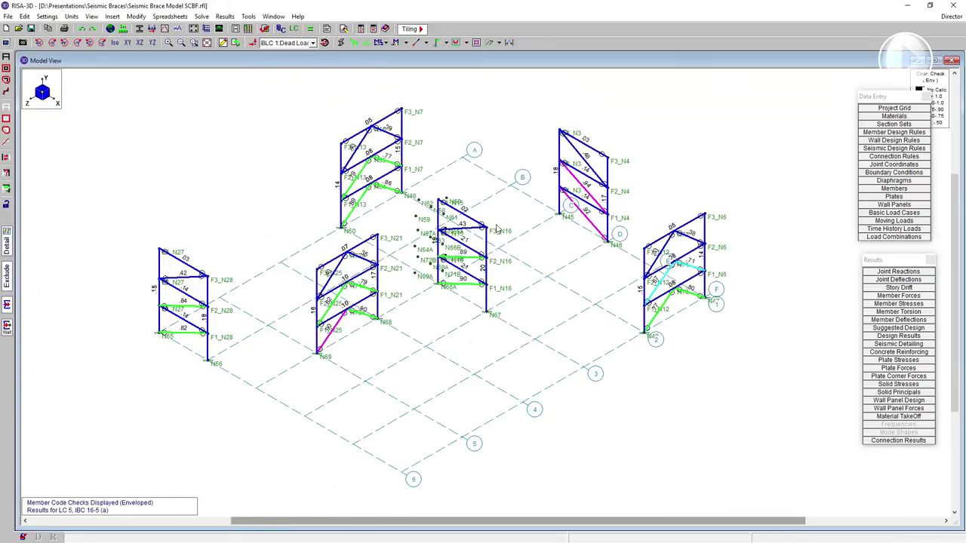
# Switch to RISAConnection, saving the current project, and open connection M37 J from the Diagonal Brace (Lateral) (Flange) group
pyautogui.click(950, 56)
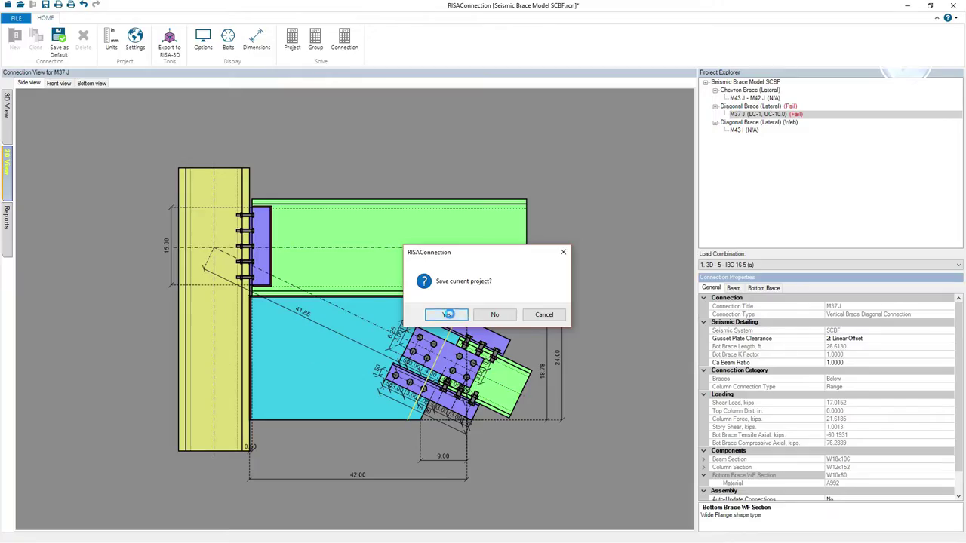
pyautogui.click(445, 315)
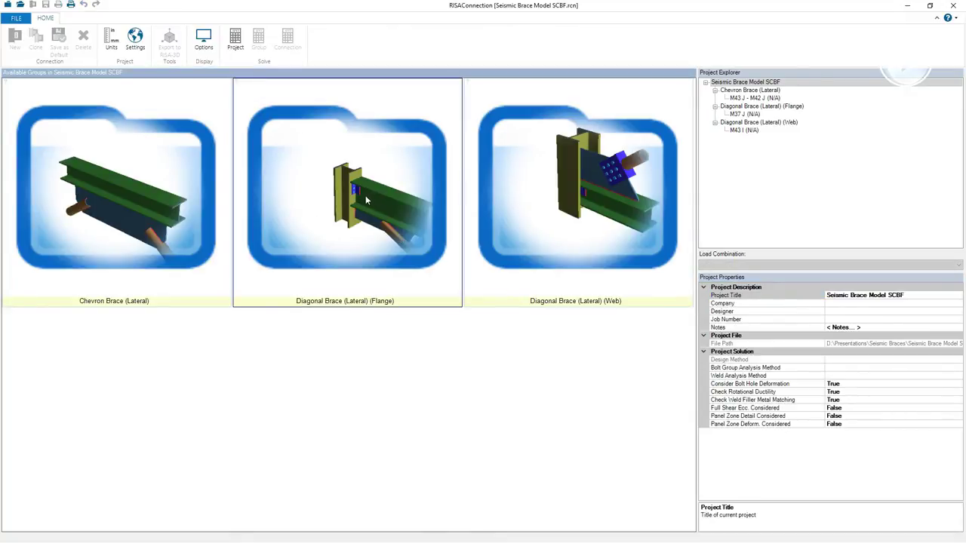
pyautogui.doubleClick(364, 199)
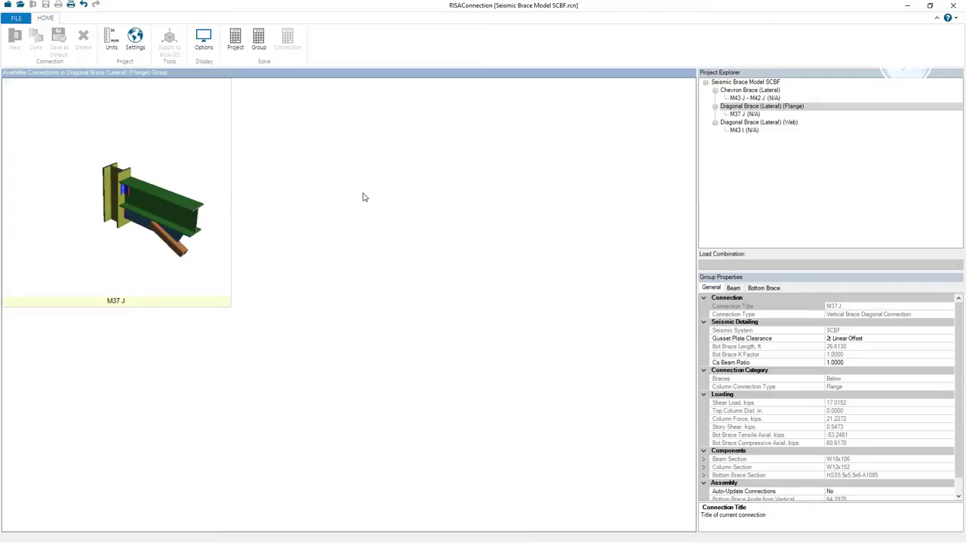
pyautogui.doubleClick(124, 159)
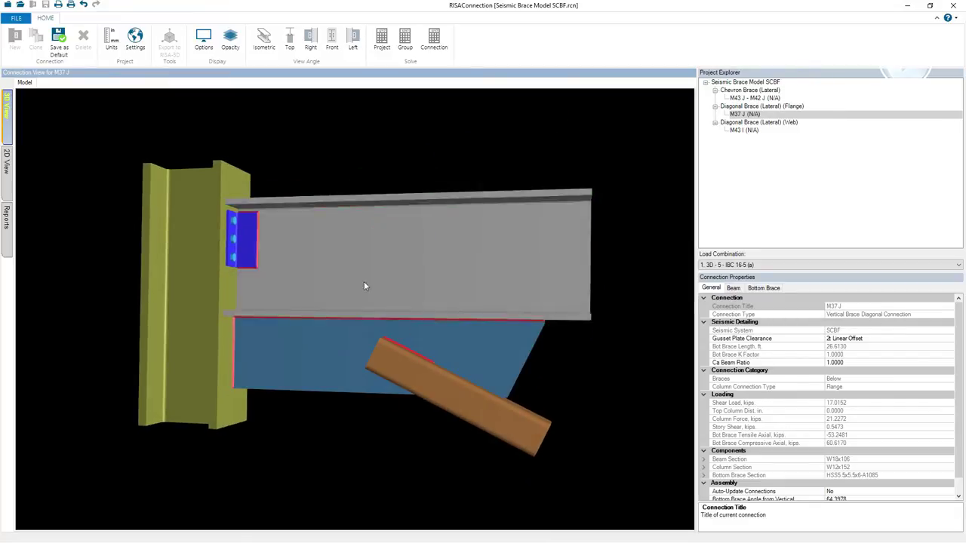
# Solve connection M37 J and examine the governing Seismic Load Distribution Calc. in its seismic report
pyautogui.click(6, 220)
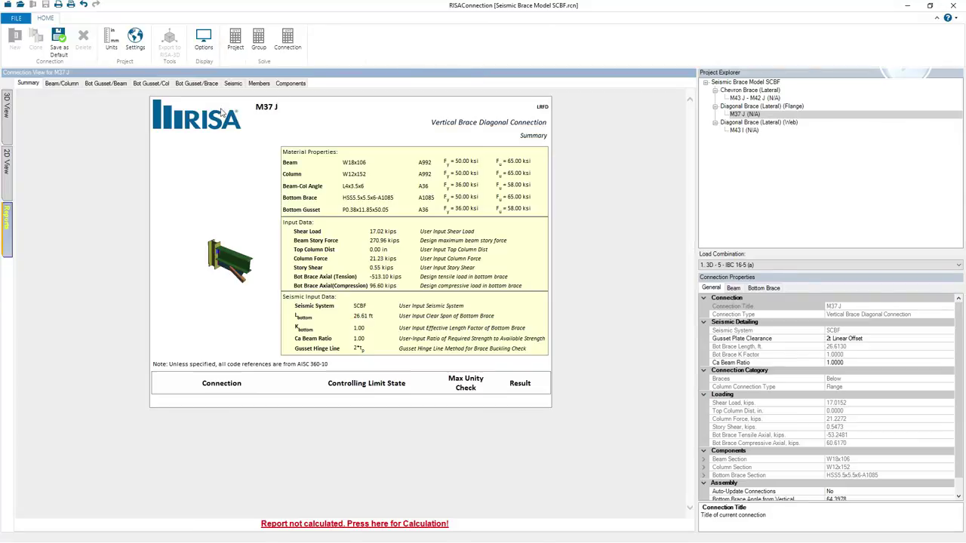
pyautogui.click(288, 39)
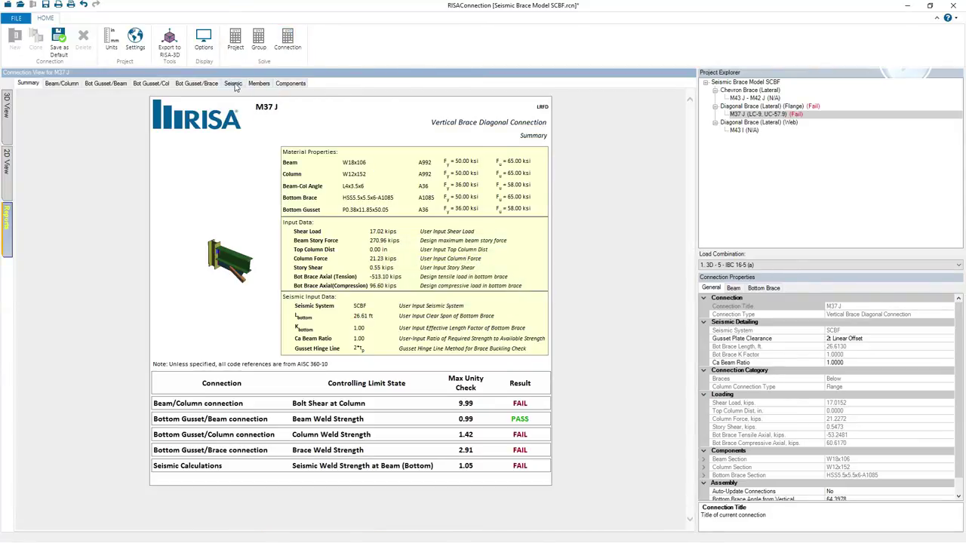
pyautogui.click(233, 83)
pyautogui.click(298, 417)
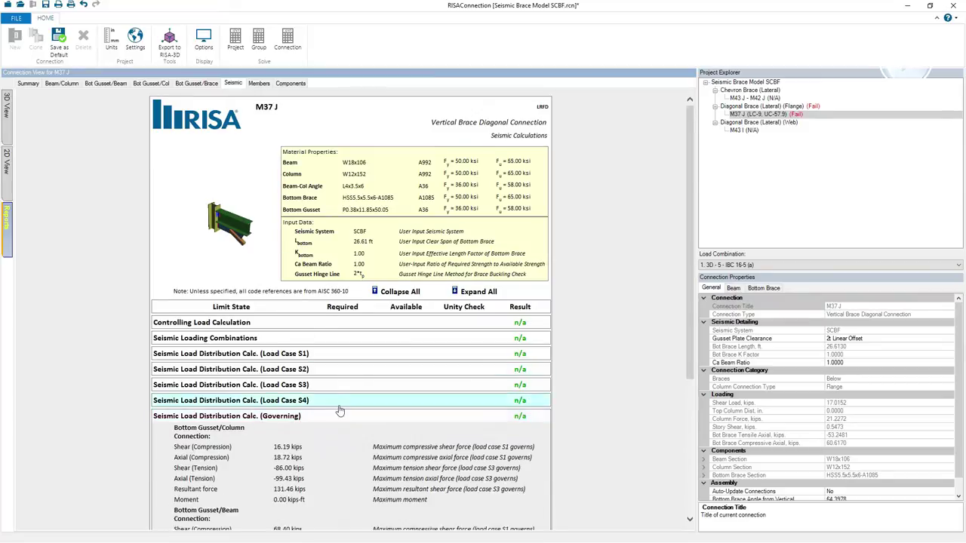
pyautogui.scroll(-3, 340, 411)
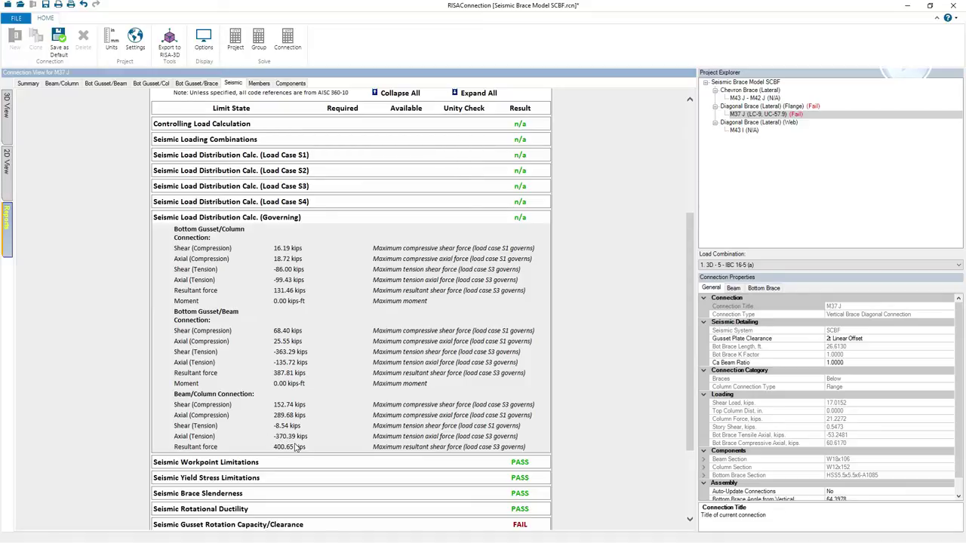
# Select the beam-to-column double angle in the 3D view and change its angle section to L4x4x10
pyautogui.click(7, 113)
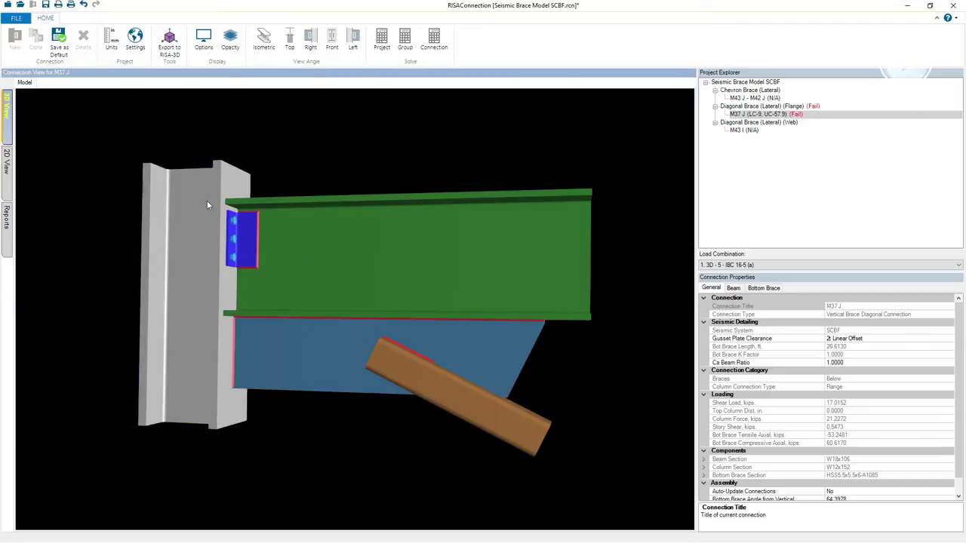
pyautogui.scroll(5, 237, 232)
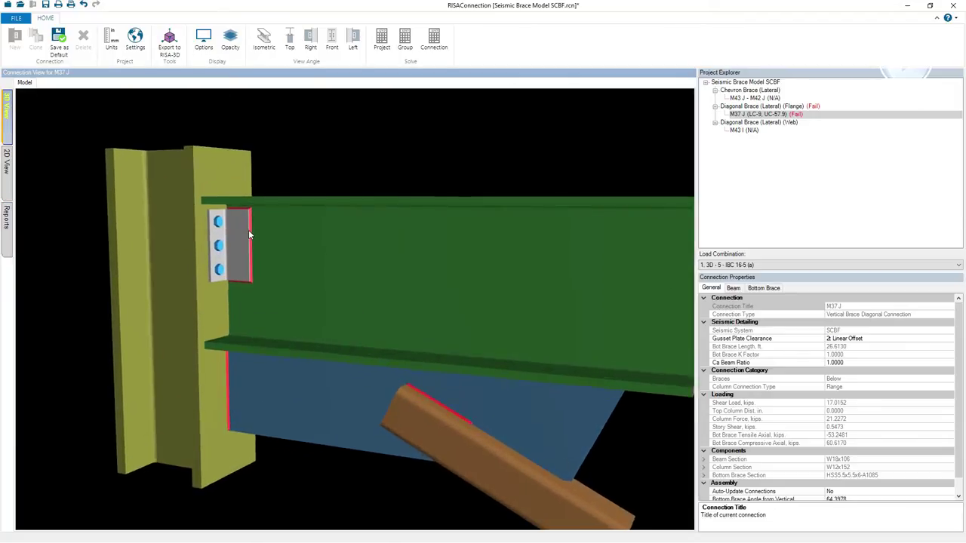
pyautogui.click(242, 224)
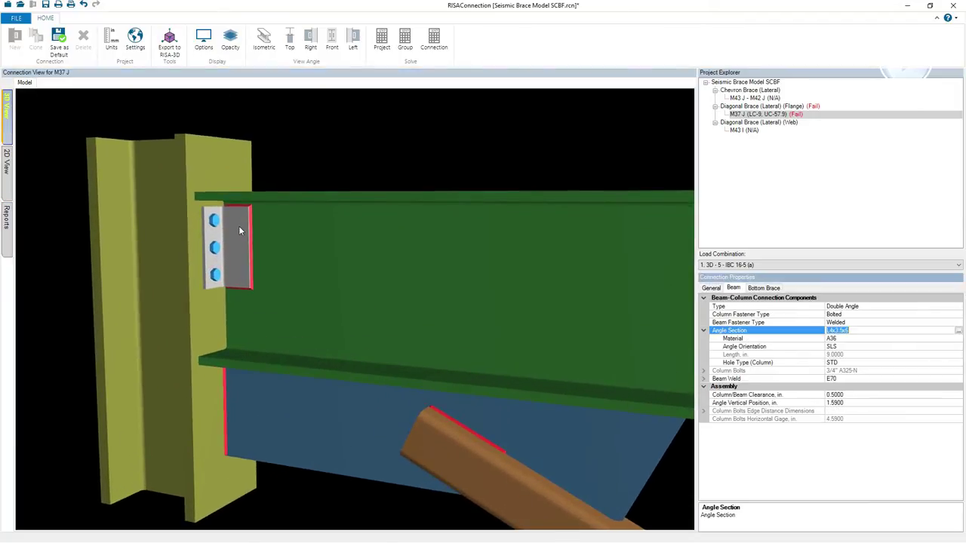
pyautogui.click(959, 331)
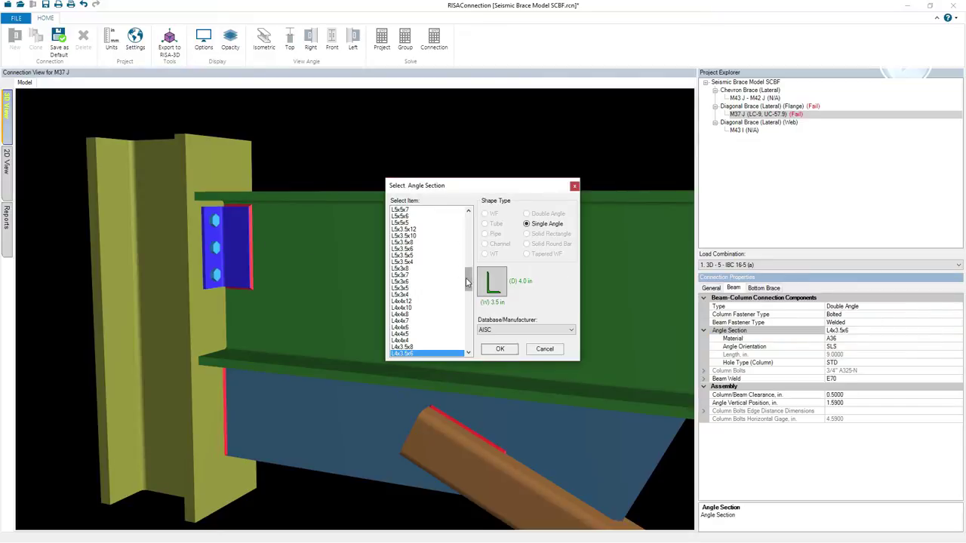
pyautogui.click(412, 309)
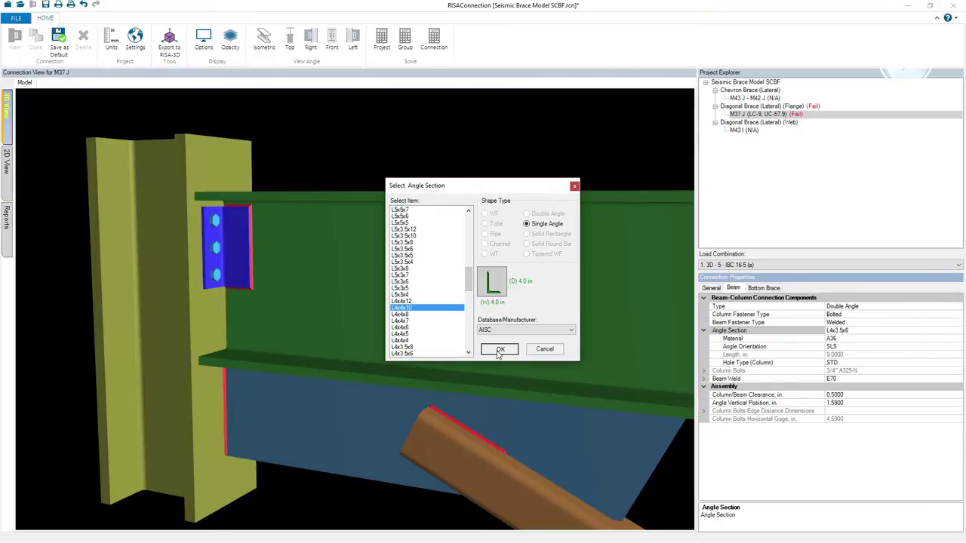
pyautogui.click(499, 350)
# Set the beam-to-column connection's column bolts to 5 bolts per row
pyautogui.doubleClick(830, 371)
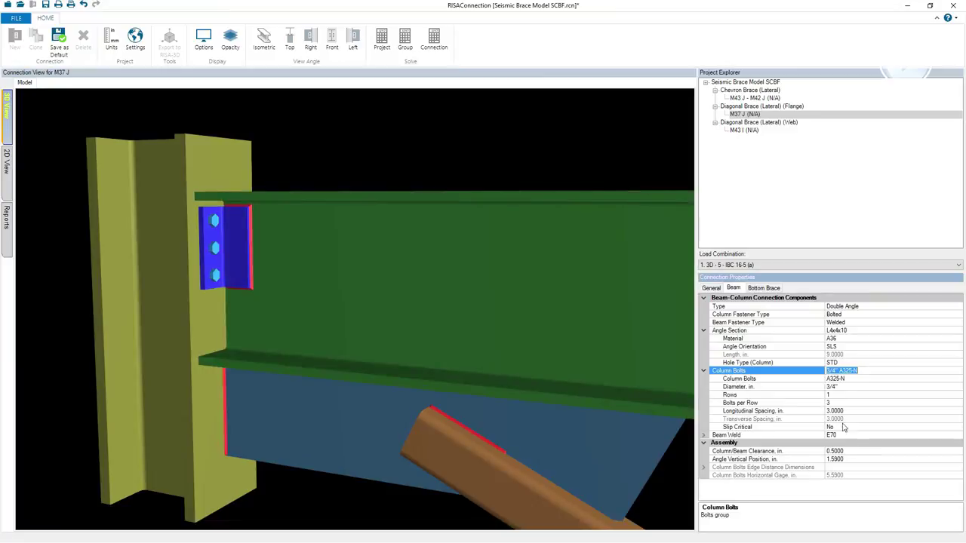
pyautogui.click(846, 403)
pyautogui.write('5')
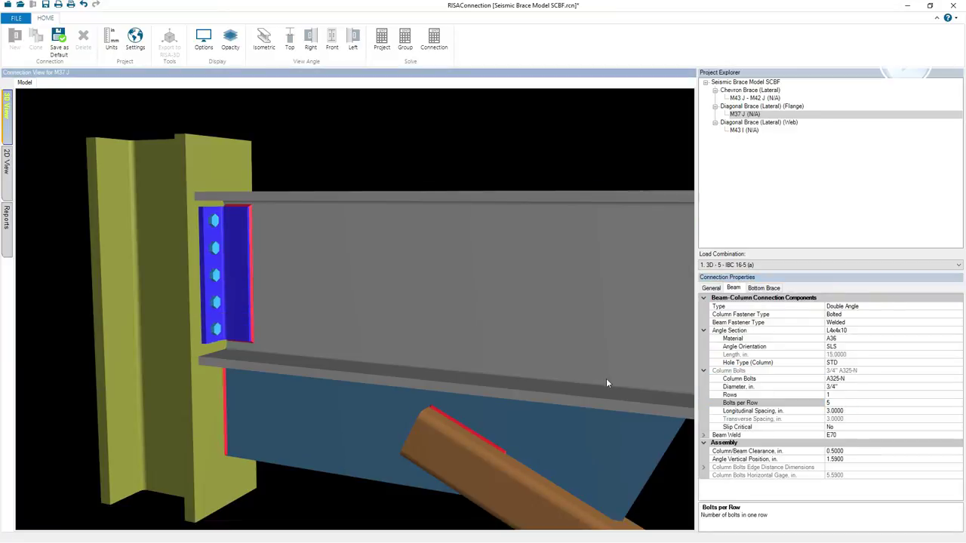
# Set the beam-to-column connection's column bolts to 7/8" diameter with A490-N material
pyautogui.click(842, 371)
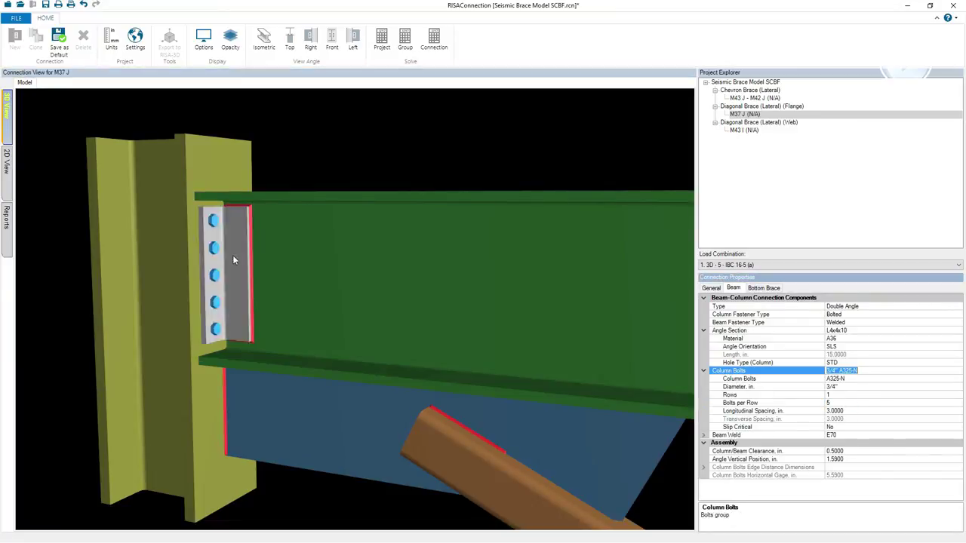
pyautogui.click(858, 386)
pyautogui.click(958, 388)
pyautogui.click(834, 420)
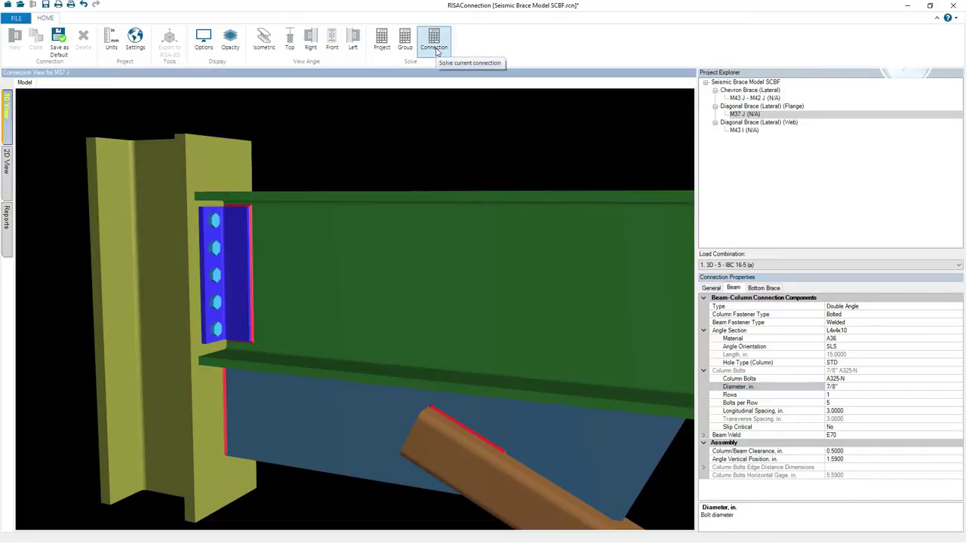
pyautogui.click(857, 380)
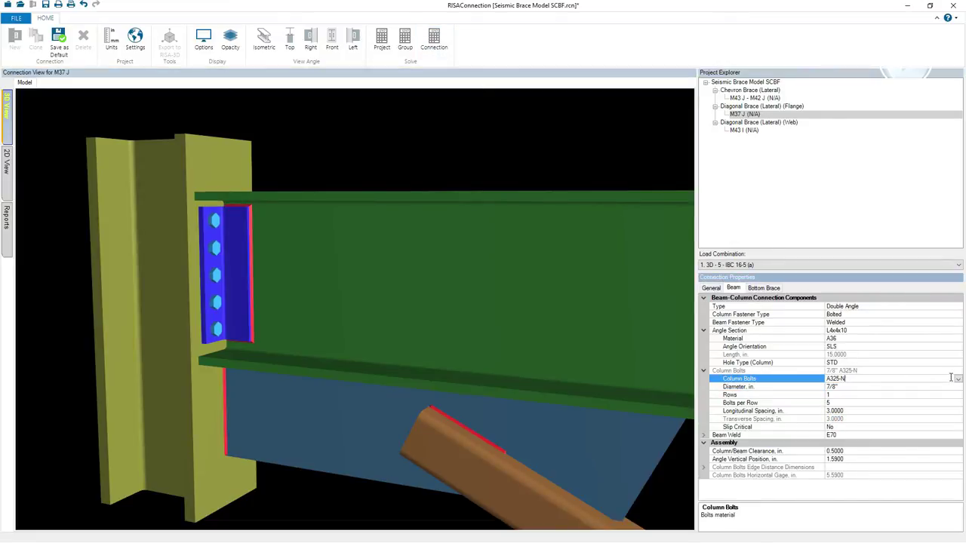
pyautogui.click(957, 379)
pyautogui.click(836, 403)
# Solve connection M37 J and examine the limit states in its beam/column report
pyautogui.click(434, 38)
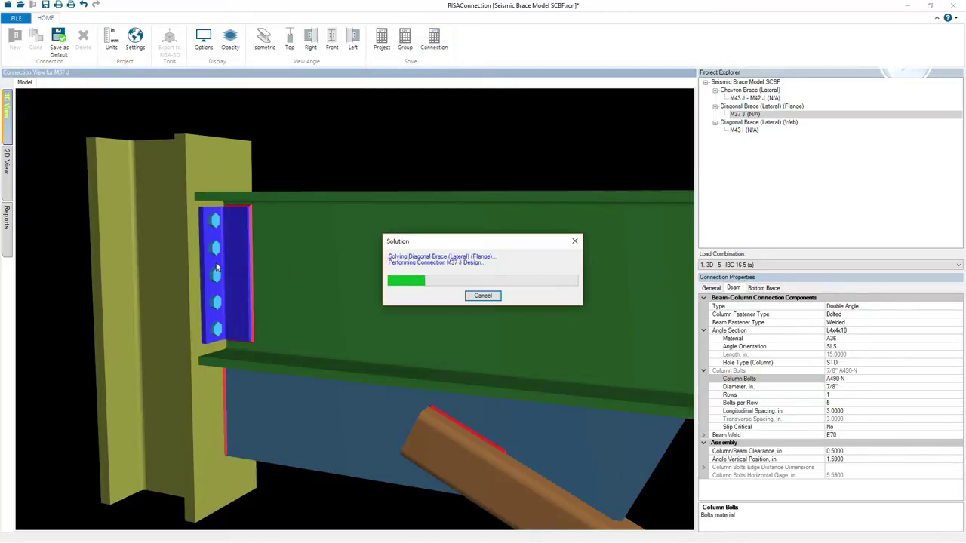
pyautogui.click(8, 233)
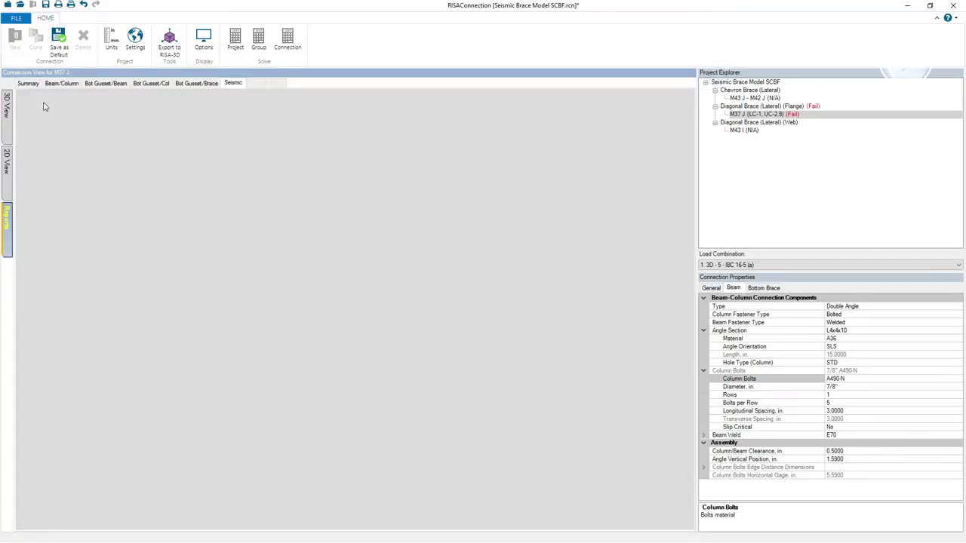
pyautogui.click(61, 83)
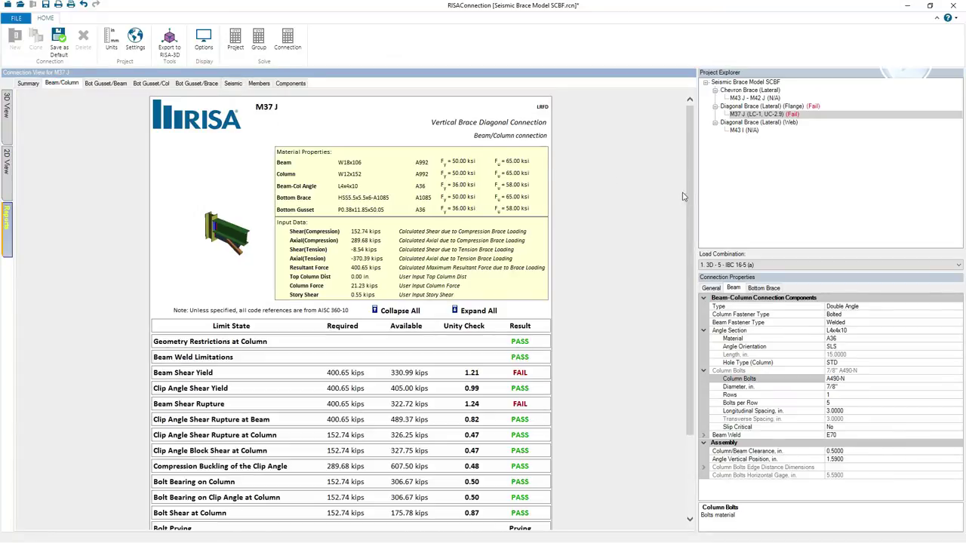
pyautogui.scroll(-3, 686, 195)
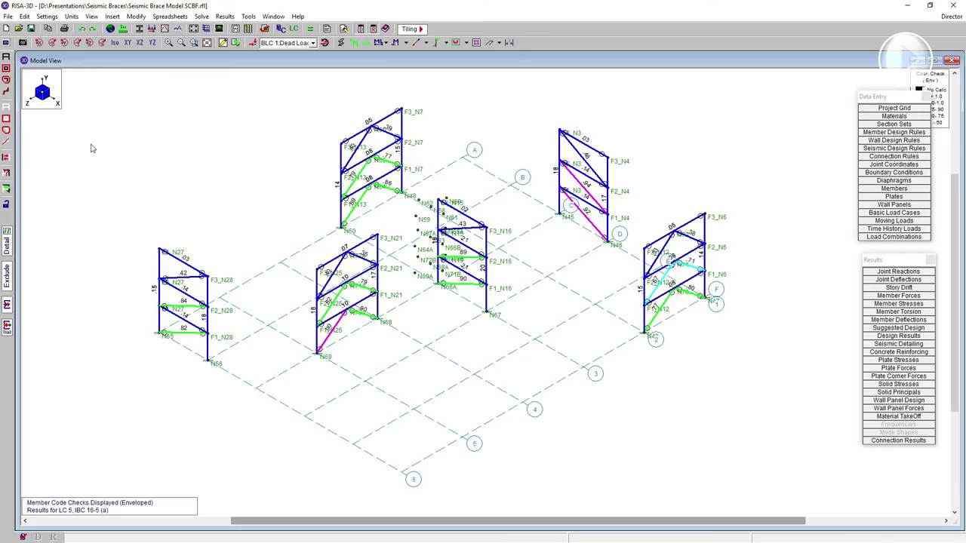
# Switch to RISA-3D, select only the nine beams of the three single-diagonal braced frames, and change their shape to W18x143
pyautogui.click(7, 113)
pyautogui.click(7, 95)
pyautogui.click(187, 266)
pyautogui.click(187, 292)
pyautogui.click(186, 321)
pyautogui.click(459, 212)
pyautogui.click(462, 241)
pyautogui.click(462, 270)
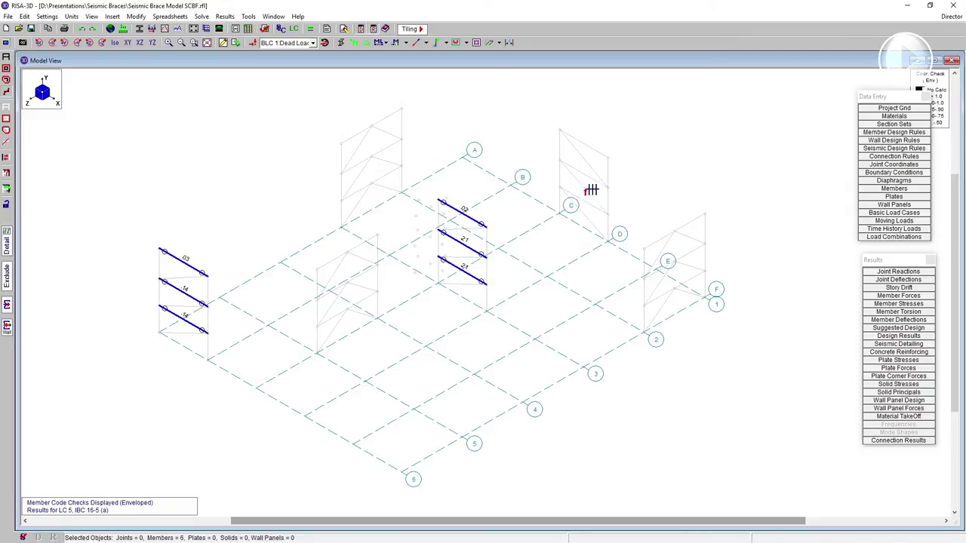
pyautogui.click(586, 202)
pyautogui.click(587, 174)
pyautogui.click(587, 144)
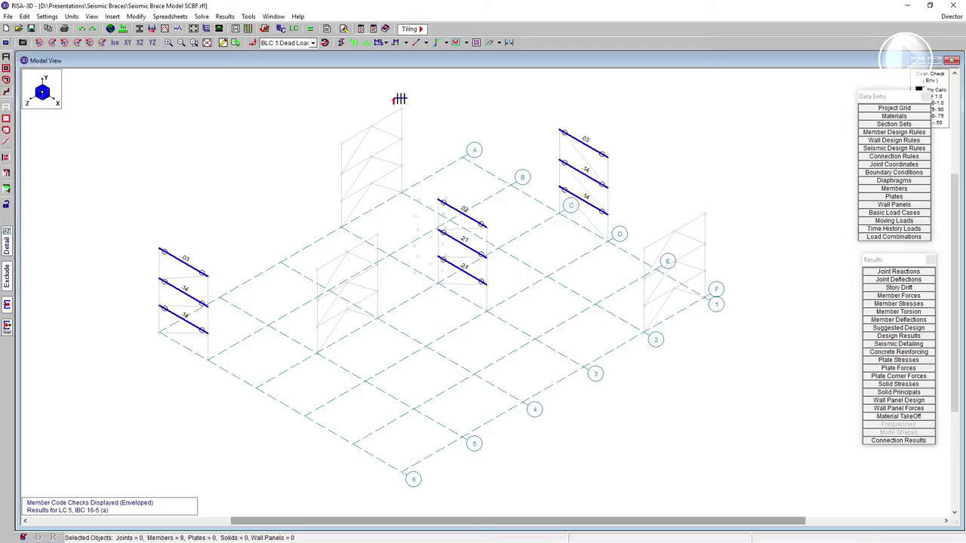
pyautogui.click(223, 42)
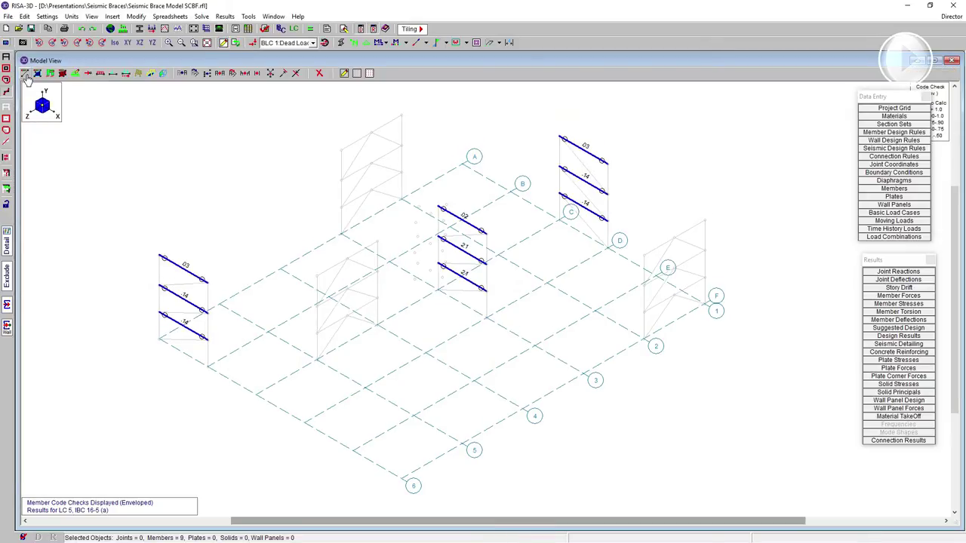
pyautogui.click(25, 73)
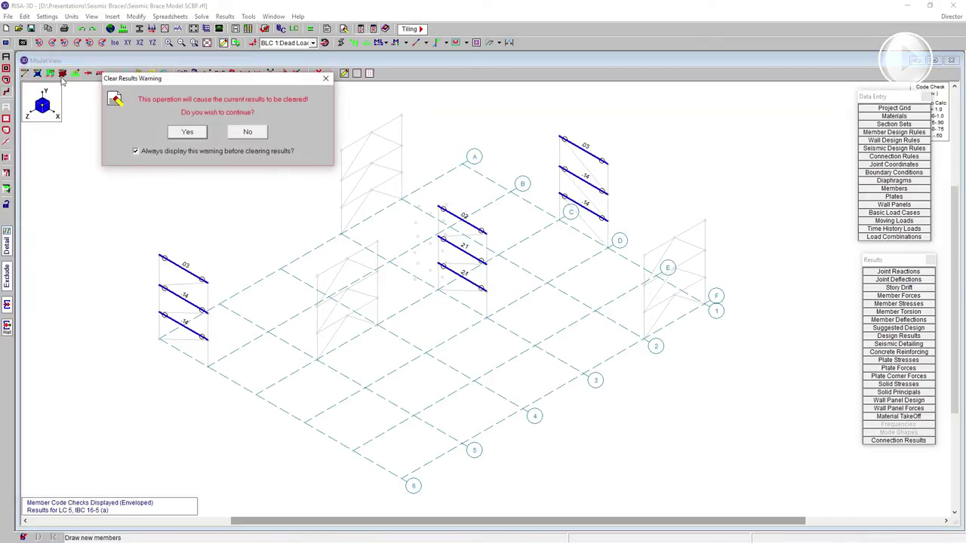
pyautogui.click(187, 134)
pyautogui.click(113, 90)
pyautogui.doubleClick(143, 169)
pyautogui.write('W18x143')
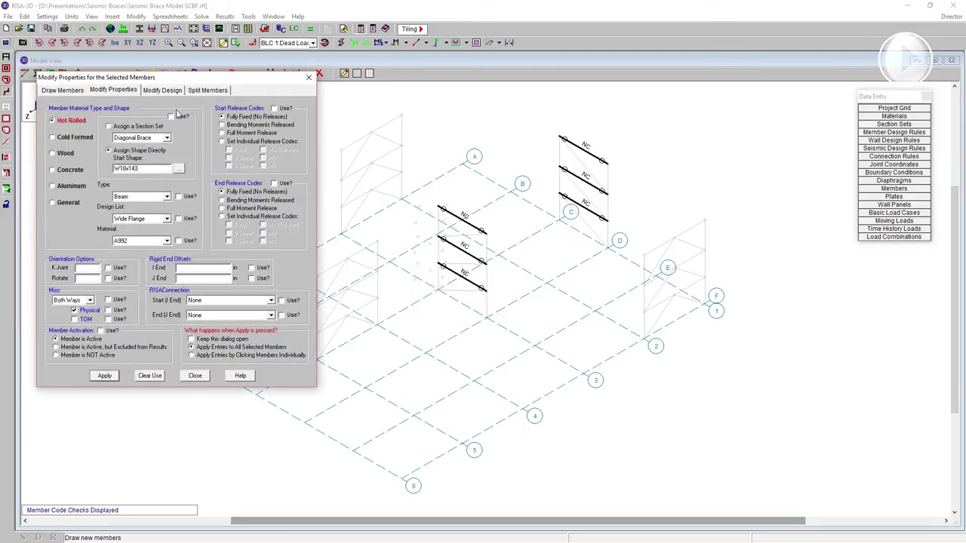
pyautogui.click(173, 116)
pyautogui.click(181, 241)
pyautogui.click(186, 241)
pyautogui.click(105, 376)
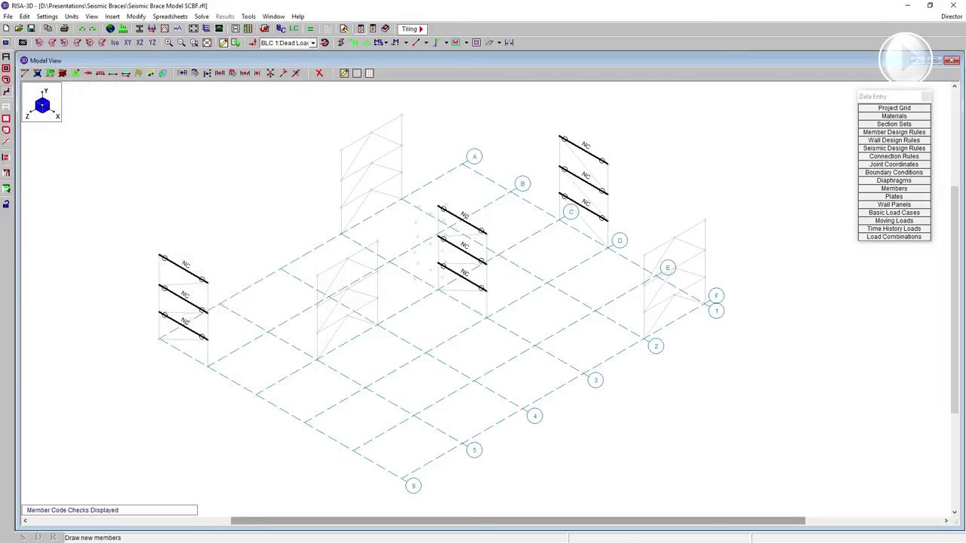
# Select only the braced-frame columns by member type and change their shape to W12x190
pyautogui.click(8, 174)
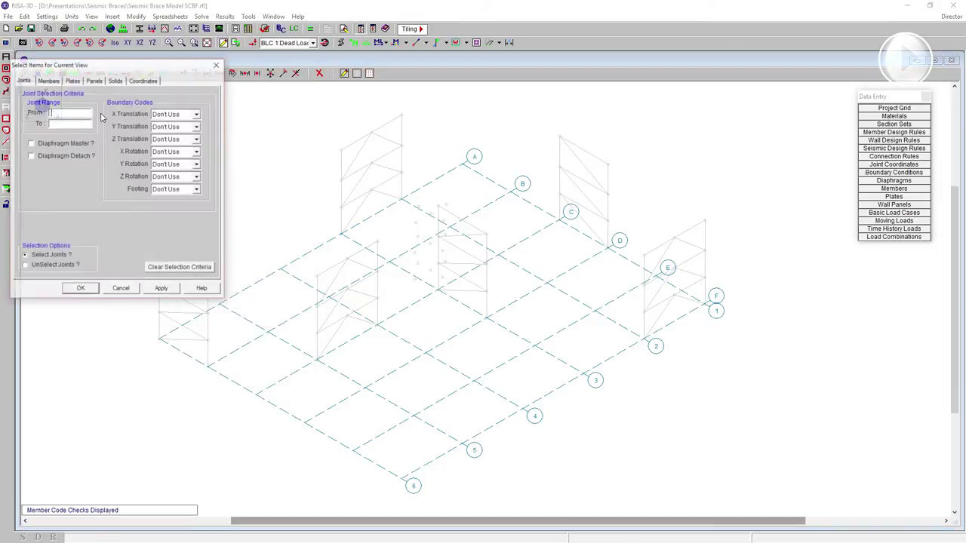
pyautogui.click(48, 80)
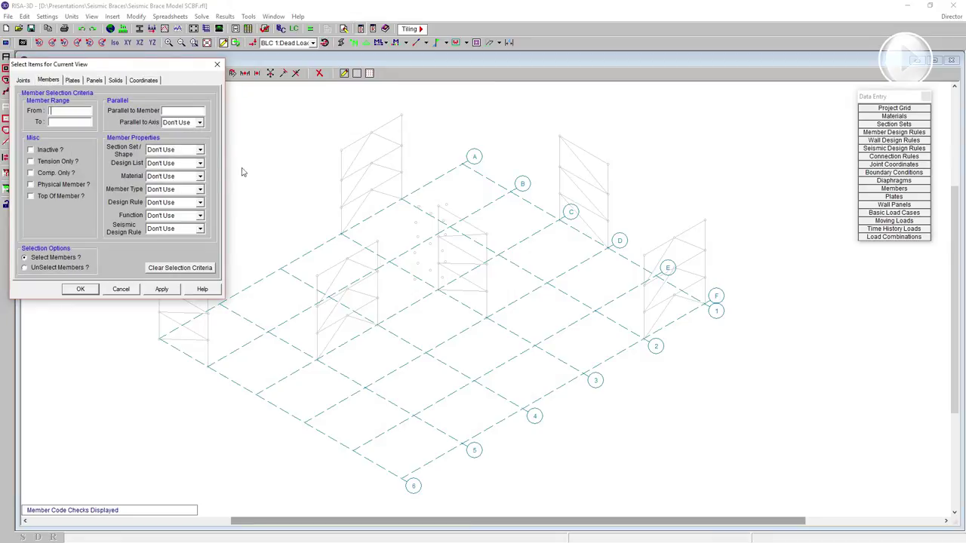
pyautogui.click(173, 188)
pyautogui.click(170, 217)
pyautogui.click(80, 289)
pyautogui.click(36, 73)
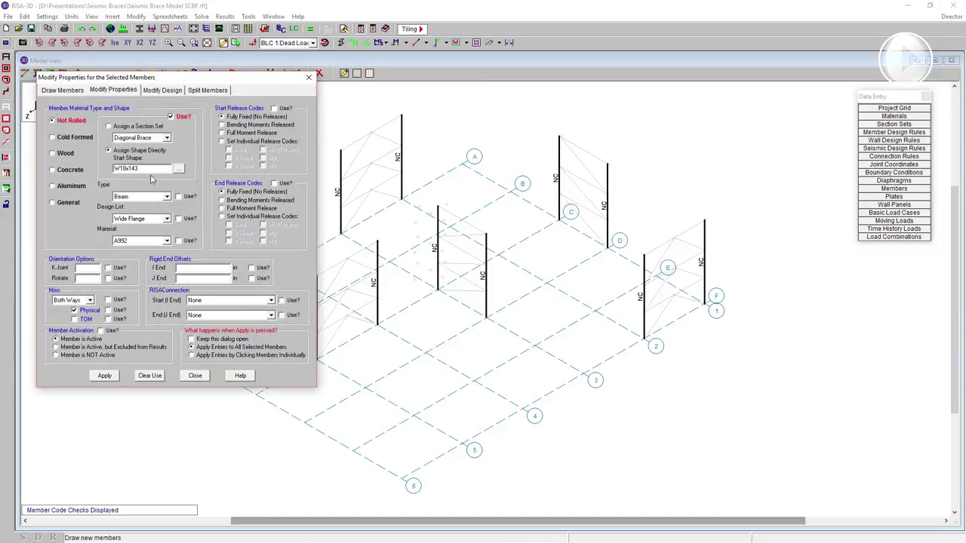
pyautogui.doubleClick(155, 169)
pyautogui.write('W')
pyautogui.click(104, 375)
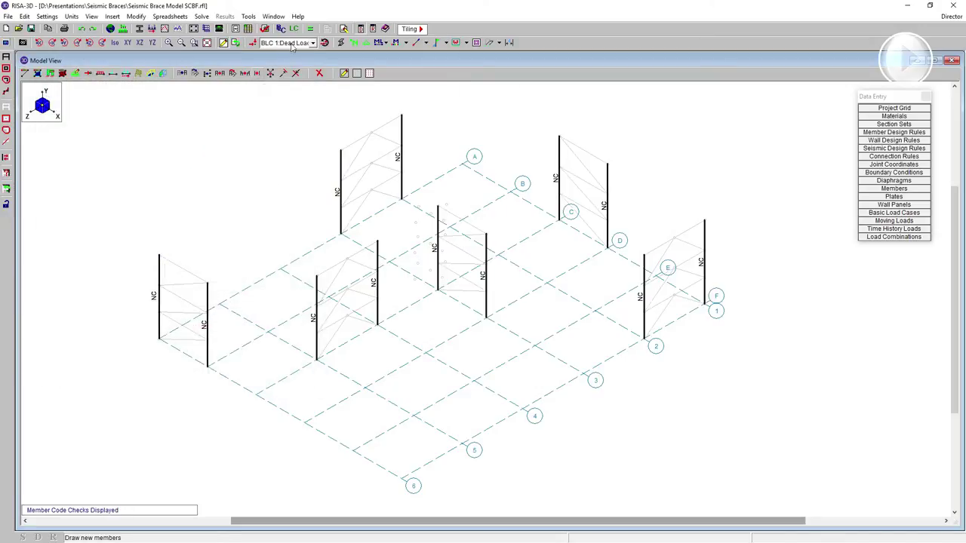
# Re-solve the model, then reopen connection M37 J in RISAConnection, saving the current project on the way
pyautogui.click(310, 29)
pyautogui.click(450, 331)
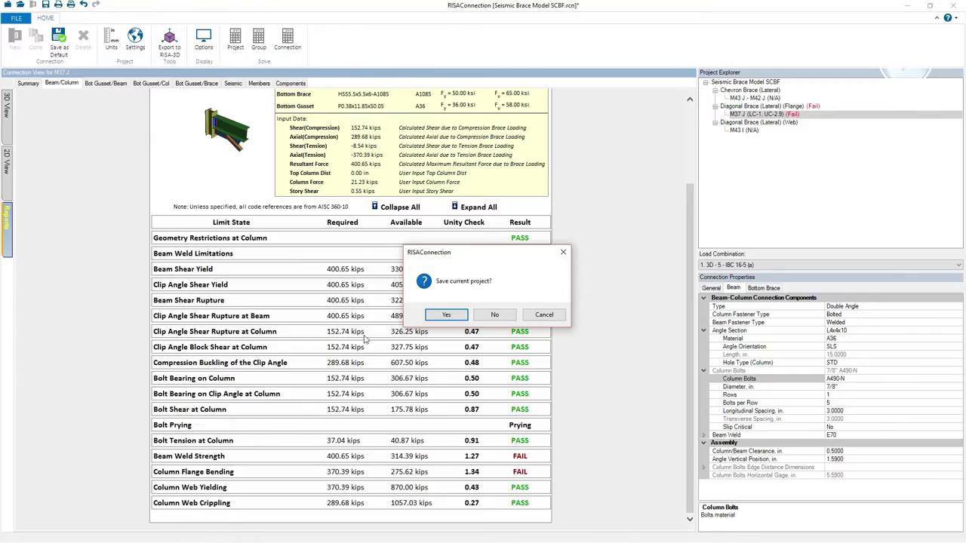
pyautogui.click(446, 314)
pyautogui.doubleClick(757, 116)
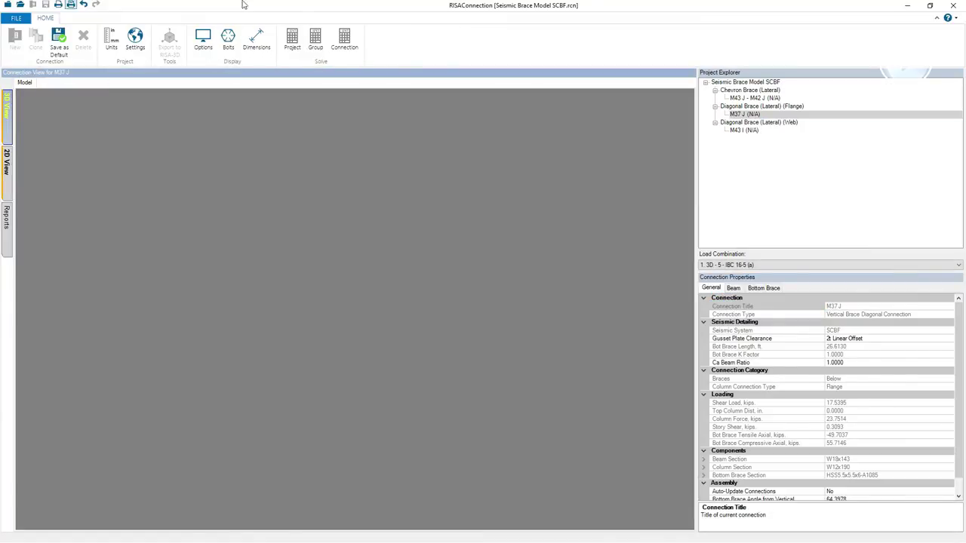
# Solve connection M37 J and examine the Beam Weld Strength calculation in its beam/column report
pyautogui.click(344, 42)
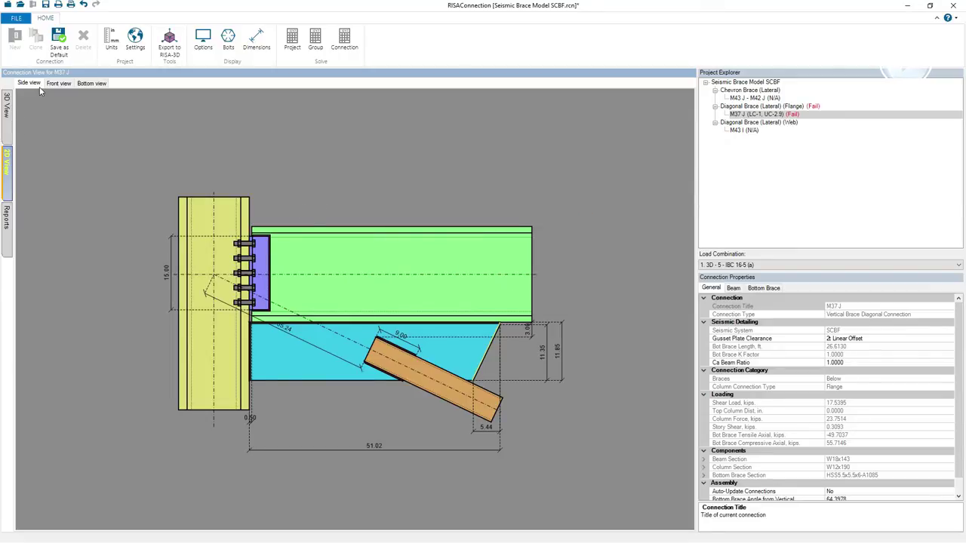
pyautogui.click(7, 219)
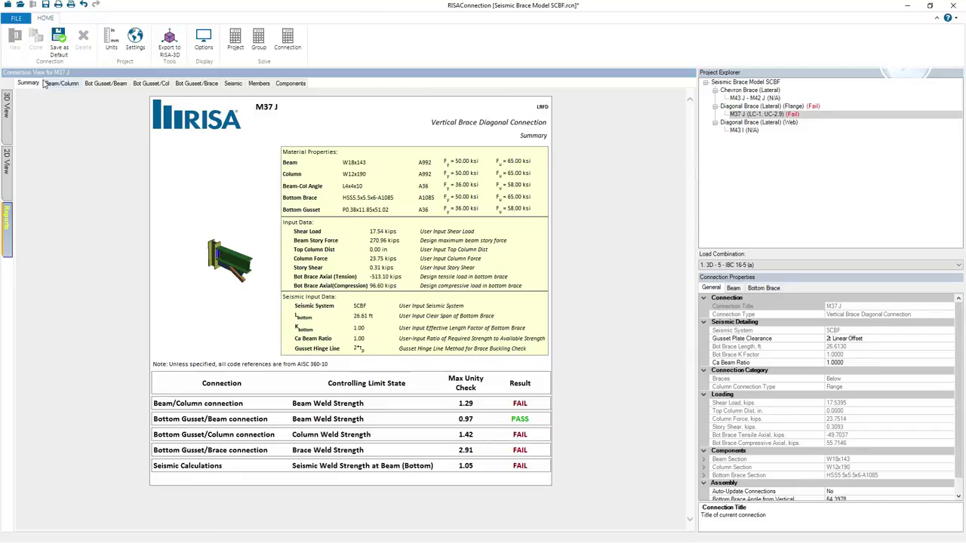
pyautogui.click(61, 83)
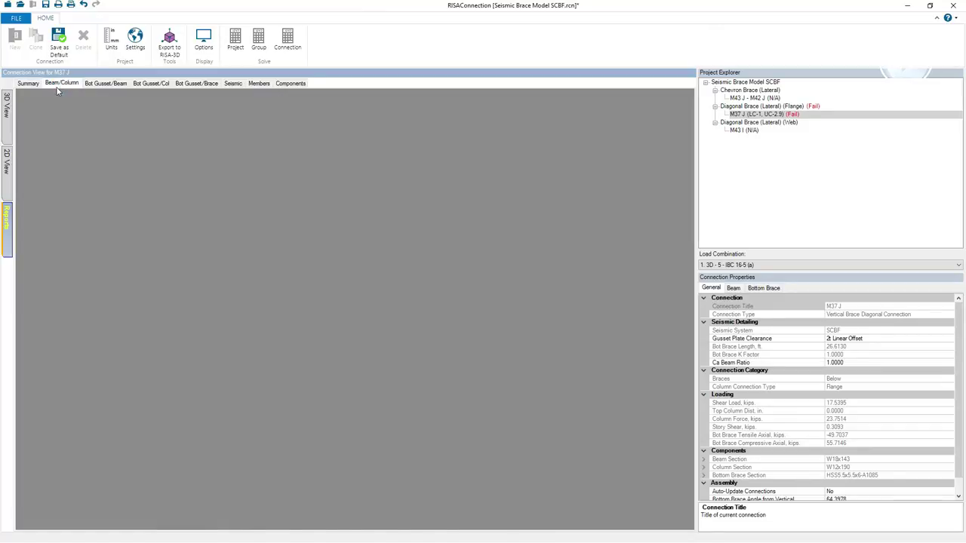
pyautogui.moveTo(689, 199); pyautogui.dragTo(688, 279)
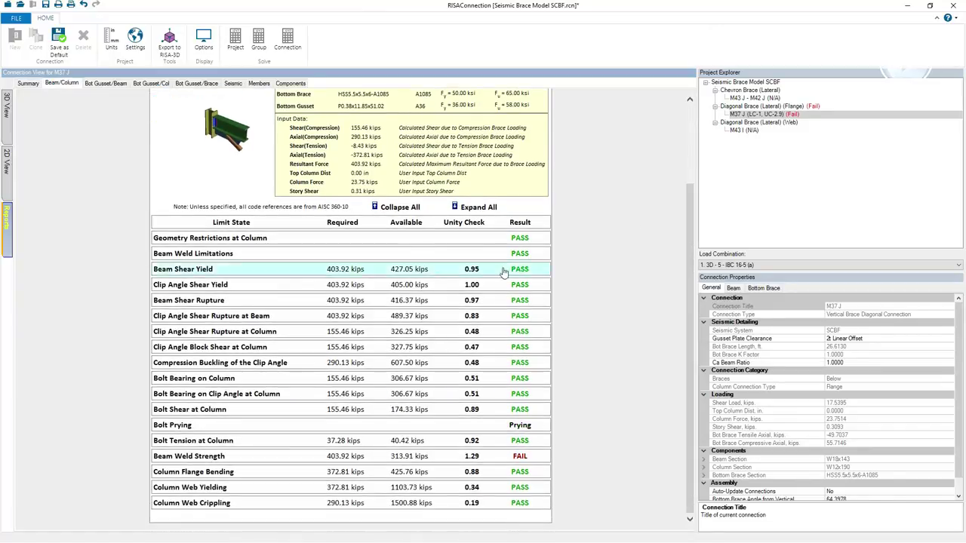
pyautogui.click(394, 457)
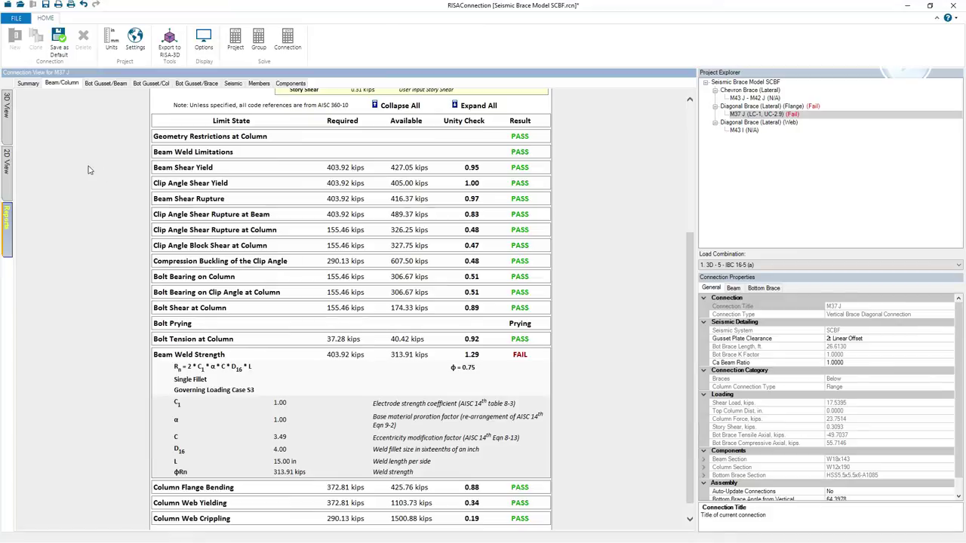
# Select the weld between the clip angle and the beam web in the 3D model and set its fillet size to 6 sixteenths
pyautogui.click(7, 110)
pyautogui.scroll(5, 362, 301)
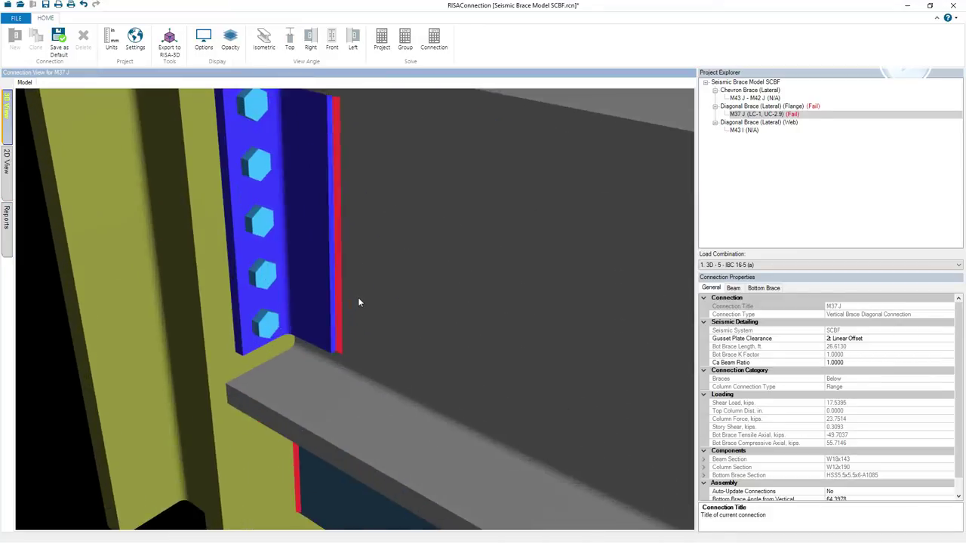
pyautogui.scroll(2, 384, 302)
pyautogui.moveTo(384, 273); pyautogui.dragTo(354, 272, button='middle')
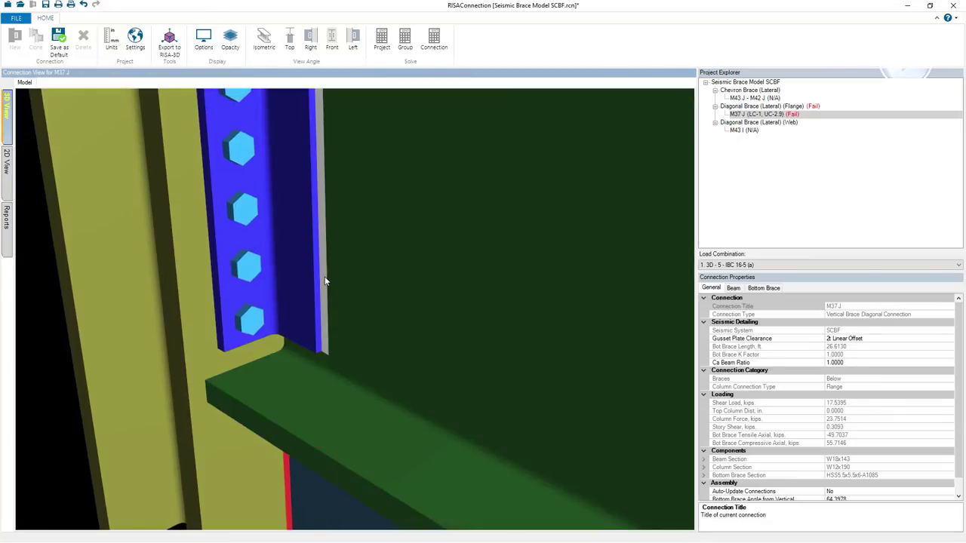
pyautogui.click(326, 282)
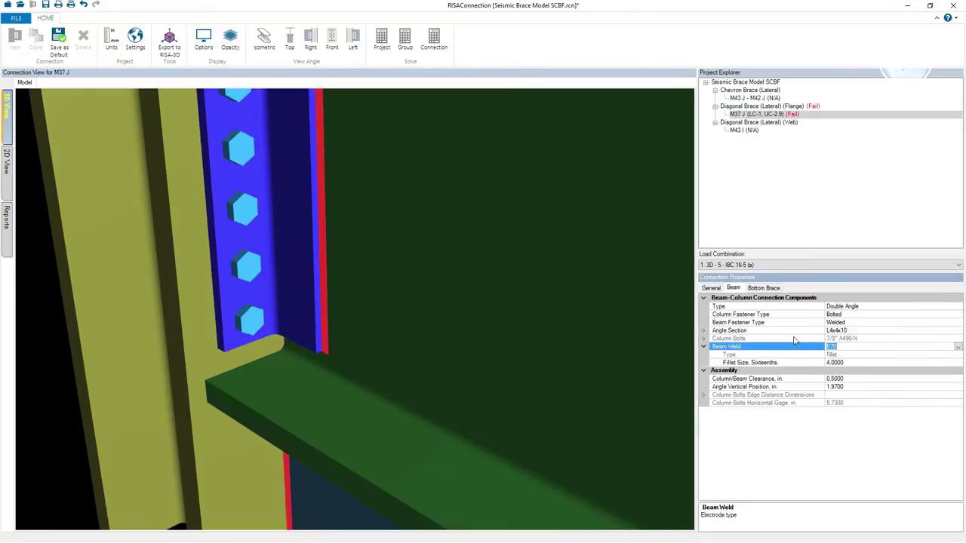
pyautogui.click(843, 362)
pyautogui.write('6')
pyautogui.press('Return')
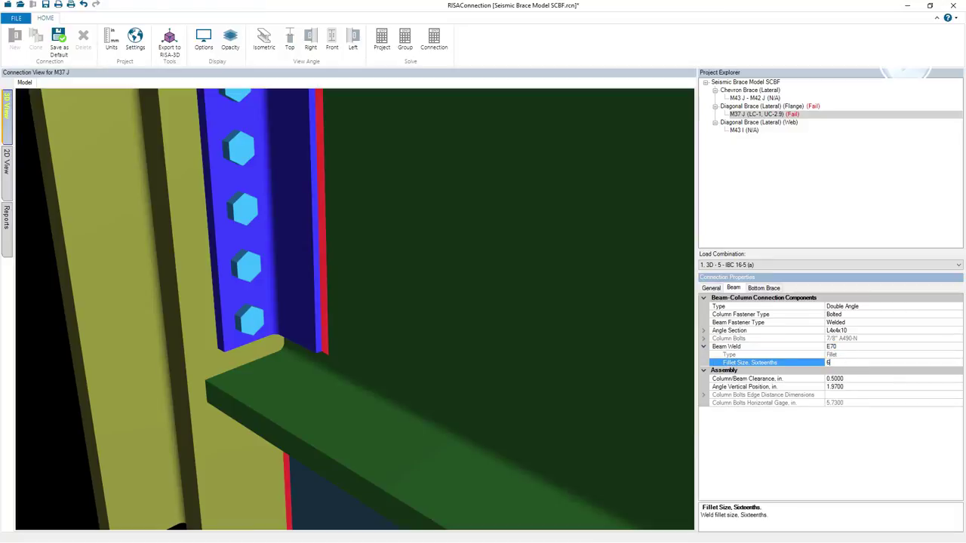
pyautogui.scroll(-6, 394, 323)
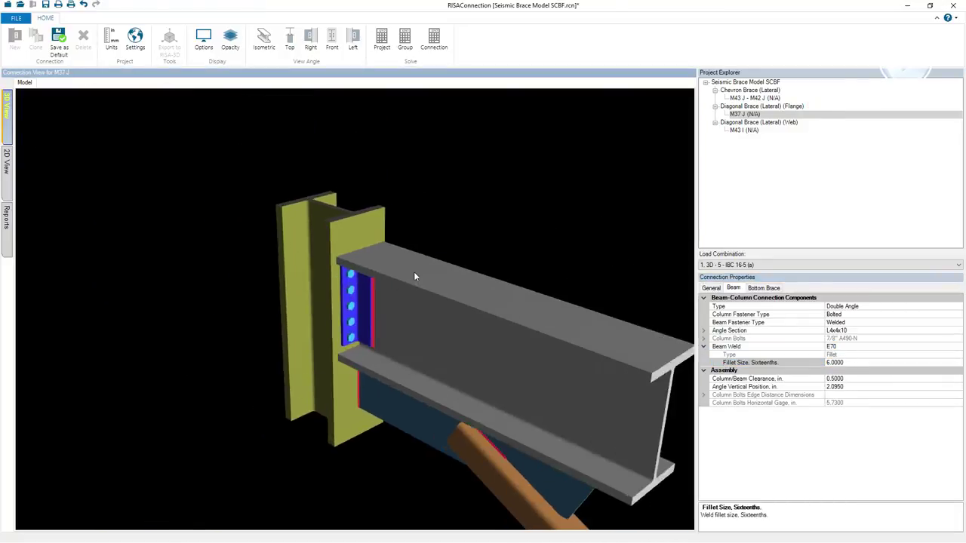
# Re-solve connection M37 J and check Beam Weld Strength and the other beam/column limit states in the report
pyautogui.click(433, 38)
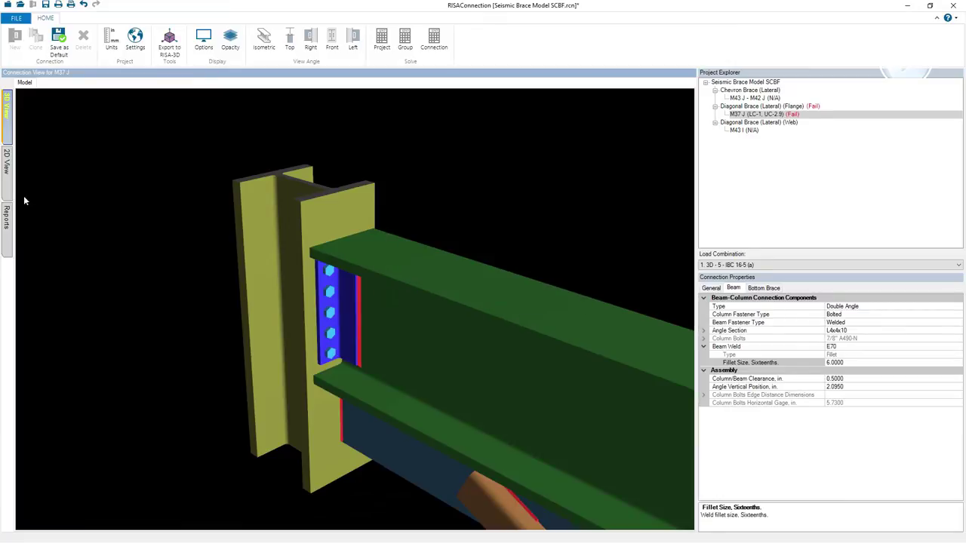
pyautogui.click(8, 240)
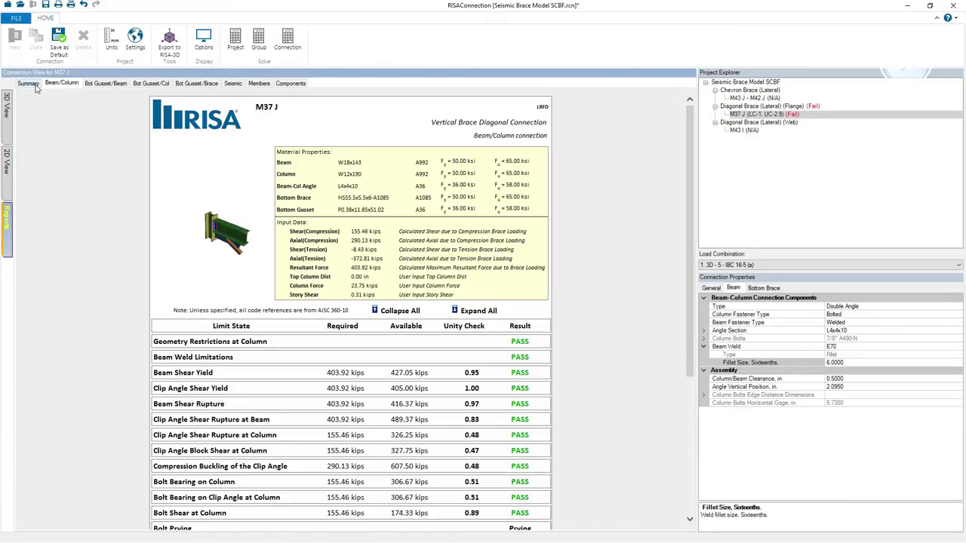
pyautogui.moveTo(690, 202); pyautogui.dragTo(594, 361)
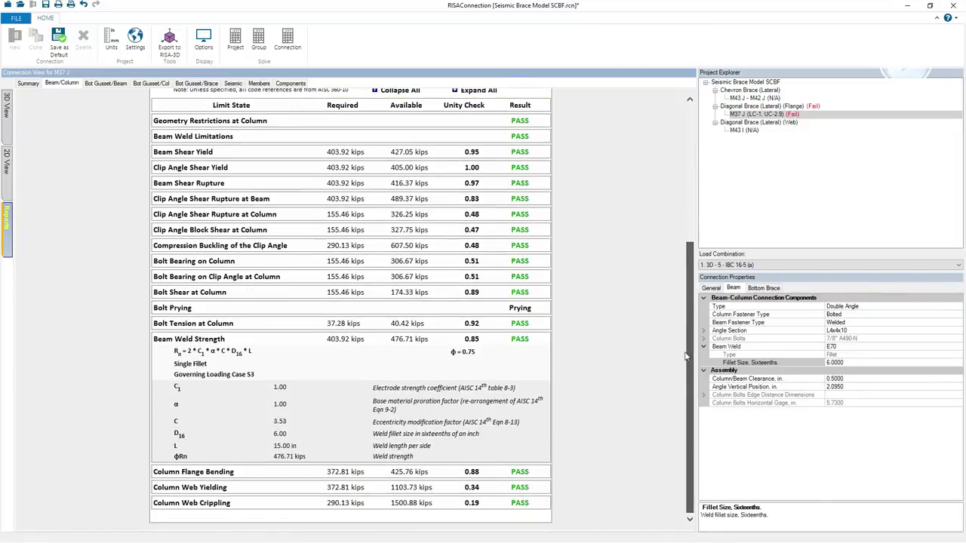
# Inspect the beam, clip angle, gusset and brace of connection M37 J in 3D and review its summary report
pyautogui.click(7, 113)
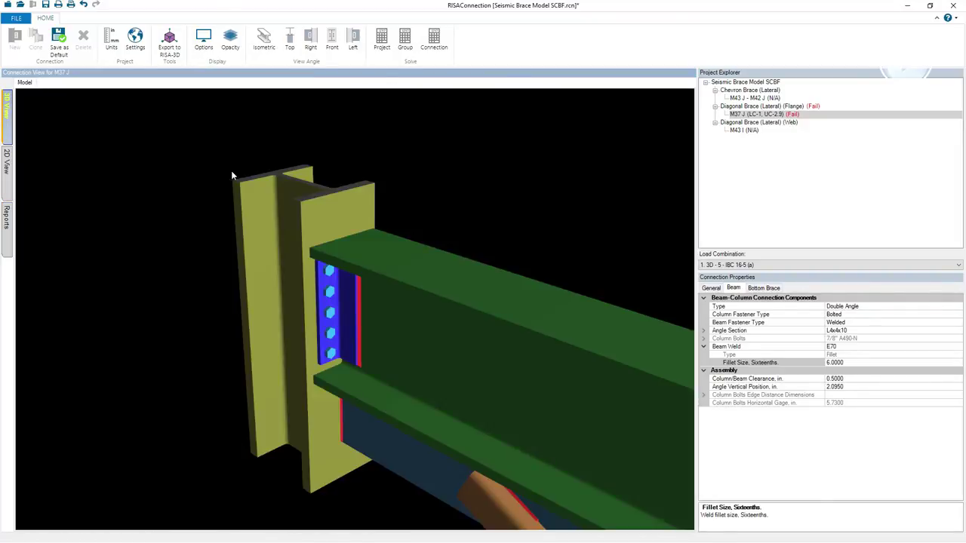
pyautogui.moveTo(414, 284)
pyautogui.mouseDown()
pyautogui.moveTo(429, 248)
pyautogui.moveTo(349, 243)
pyautogui.mouseUp()
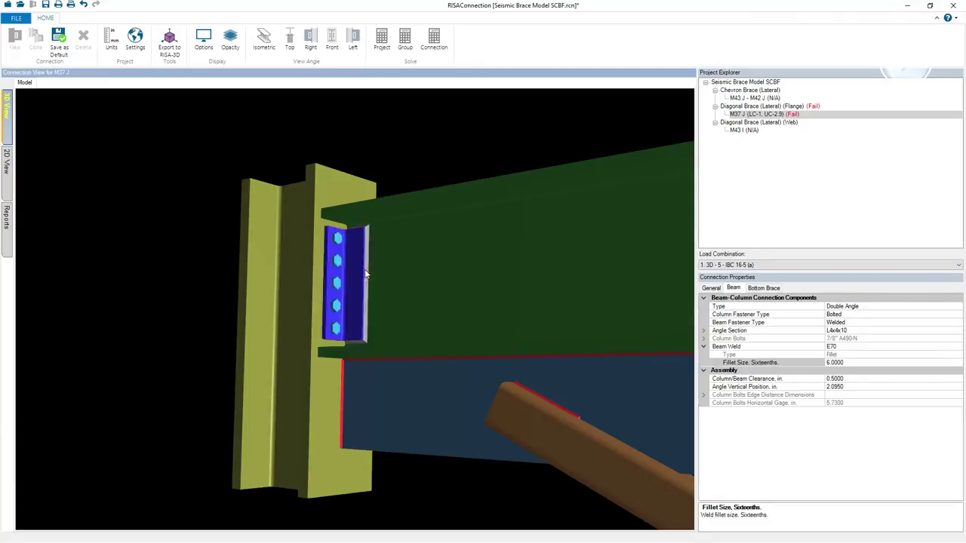
pyautogui.scroll(-3, 354, 260)
pyautogui.moveTo(349, 253); pyautogui.dragTo(417, 331)
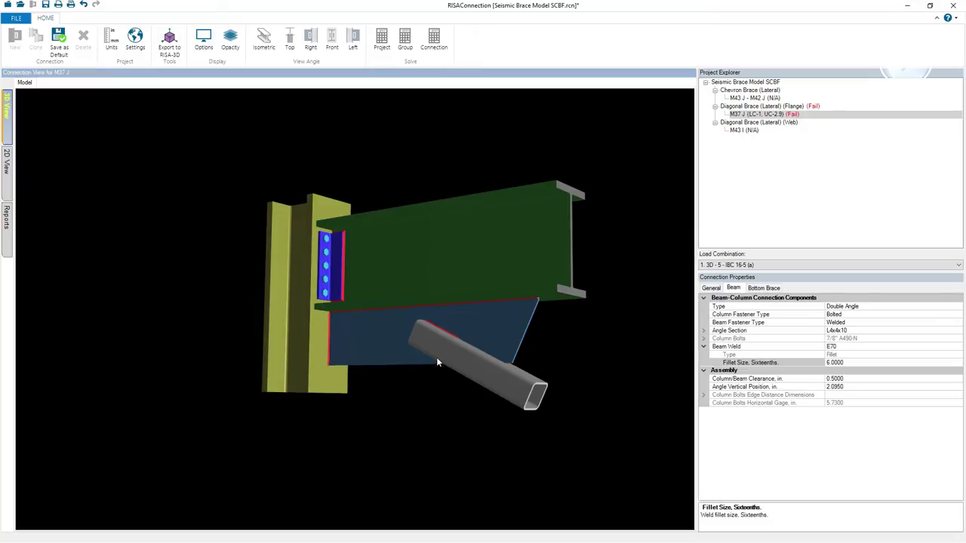
pyautogui.click(327, 279)
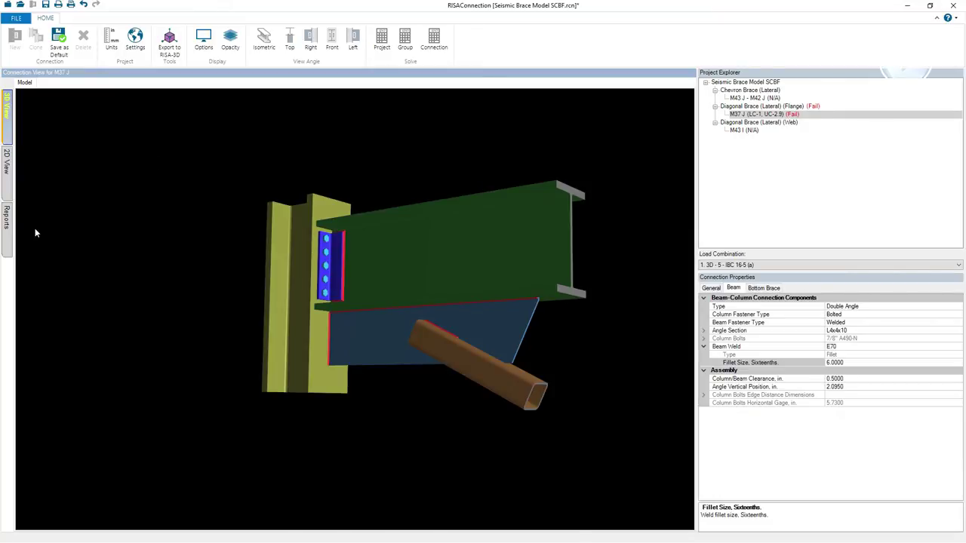
pyautogui.click(6, 217)
pyautogui.click(28, 83)
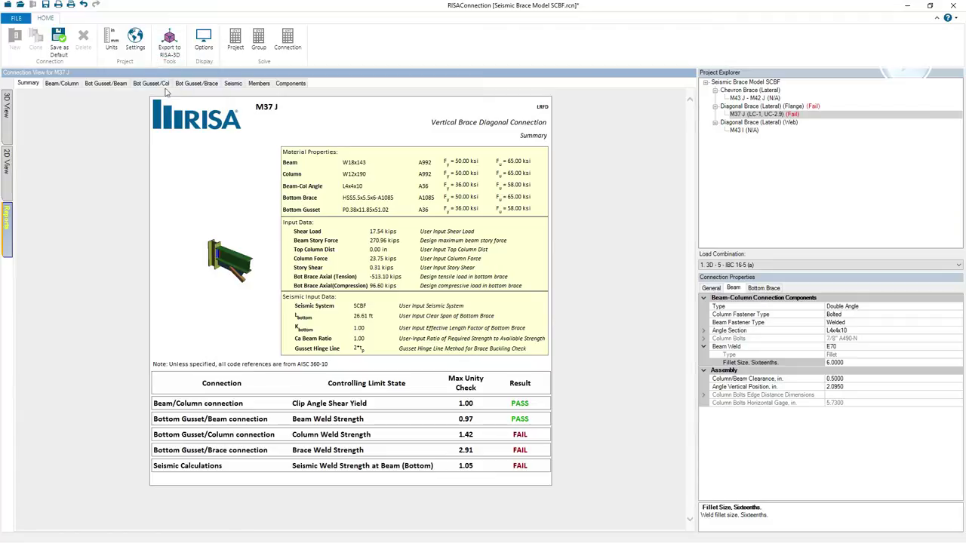
# Examine the bottom gusset/brace report, including the Gusset Plate Tensile Rupture (Whitmore) calculation, and compare it with the 2D side view
pyautogui.click(194, 84)
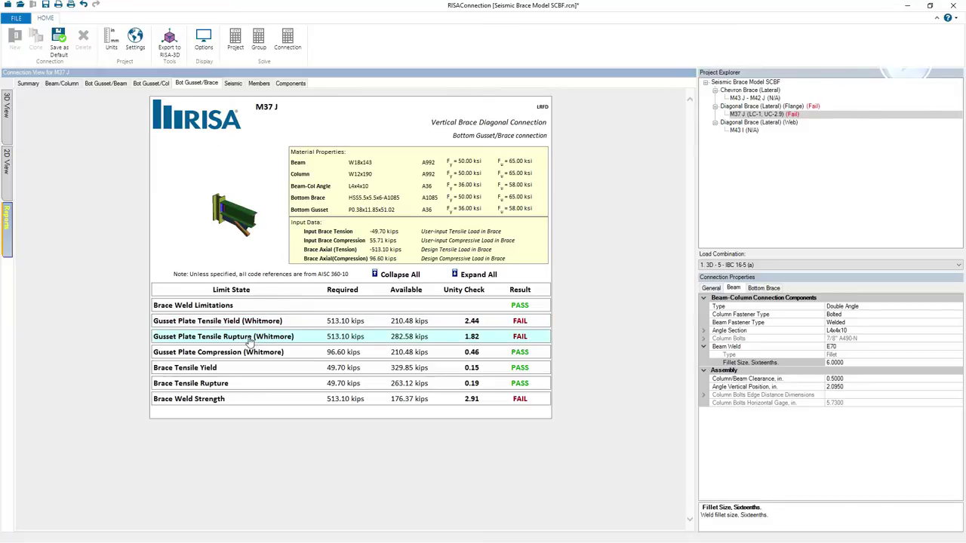
pyautogui.click(255, 337)
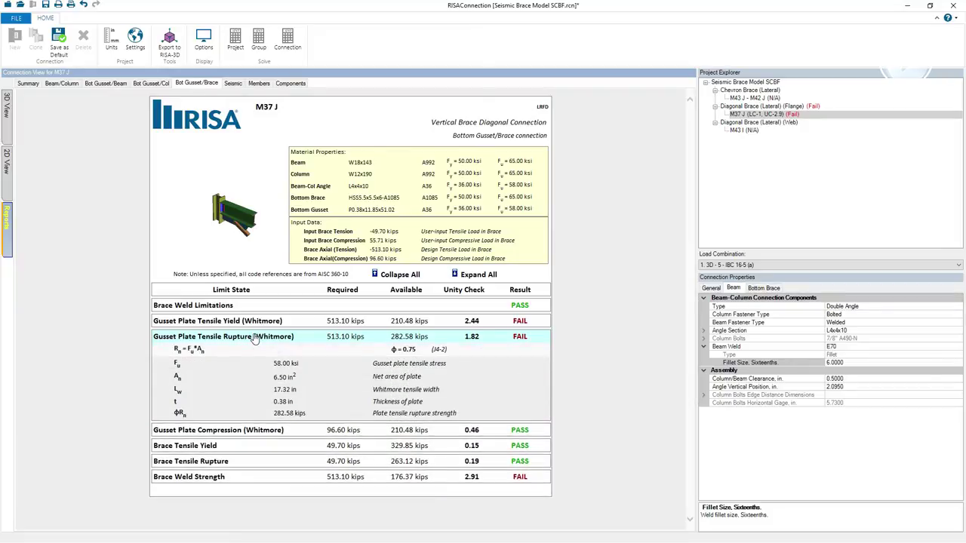
pyautogui.click(255, 337)
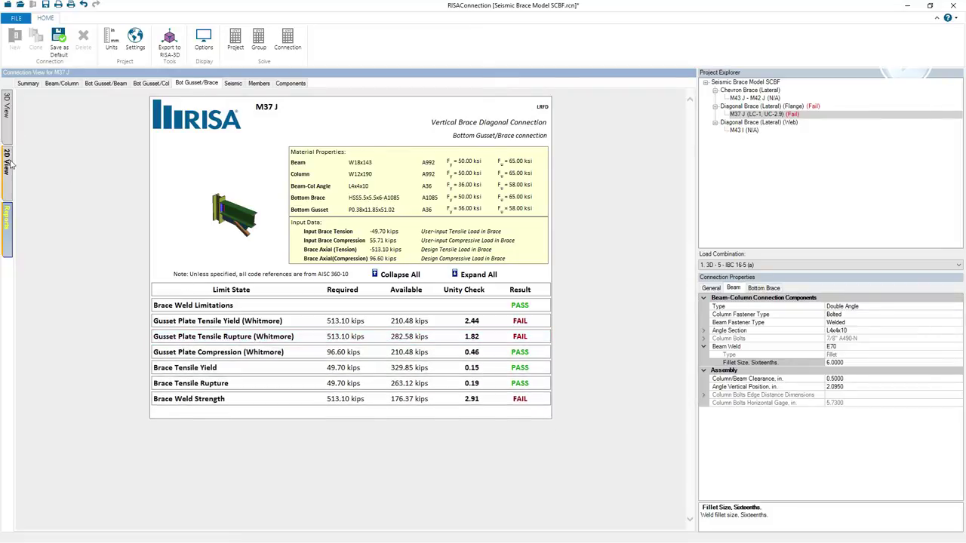
pyautogui.click(8, 161)
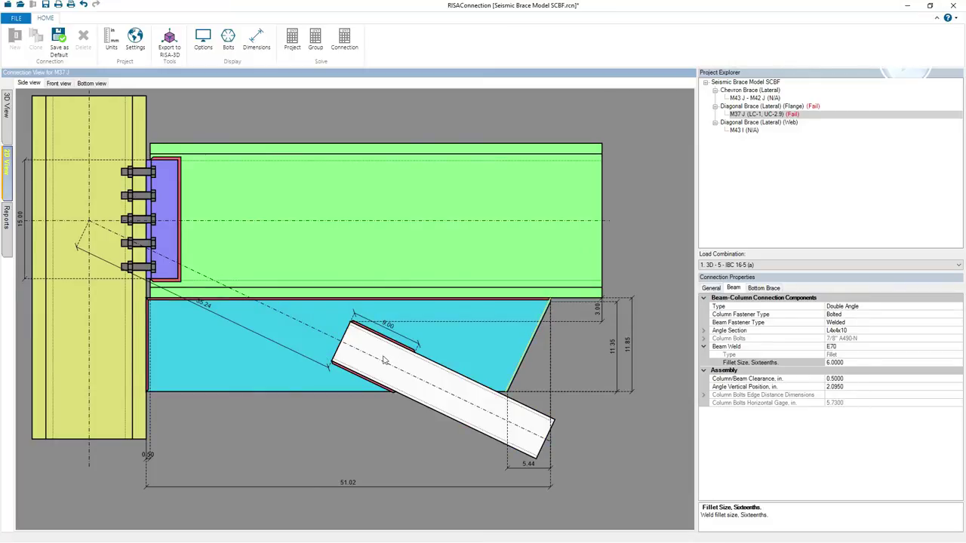
pyautogui.click(6, 221)
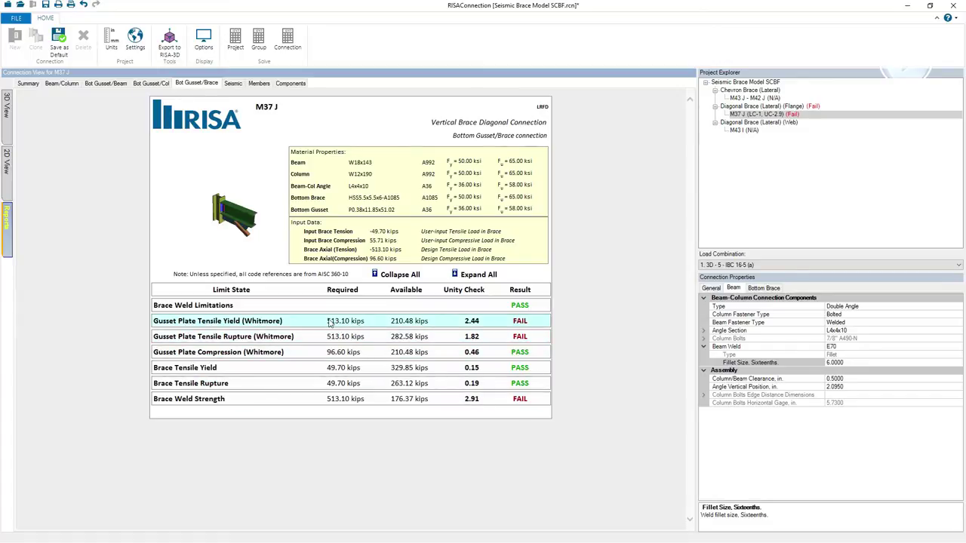
# Select the bottom gusset plate in the 3D model and set its thickness to 0.625 in
pyautogui.click(7, 134)
pyautogui.moveTo(378, 289); pyautogui.dragTo(398, 331)
pyautogui.scroll(5, 300, 315)
pyautogui.scroll(-5, 300, 315)
pyautogui.click(421, 364)
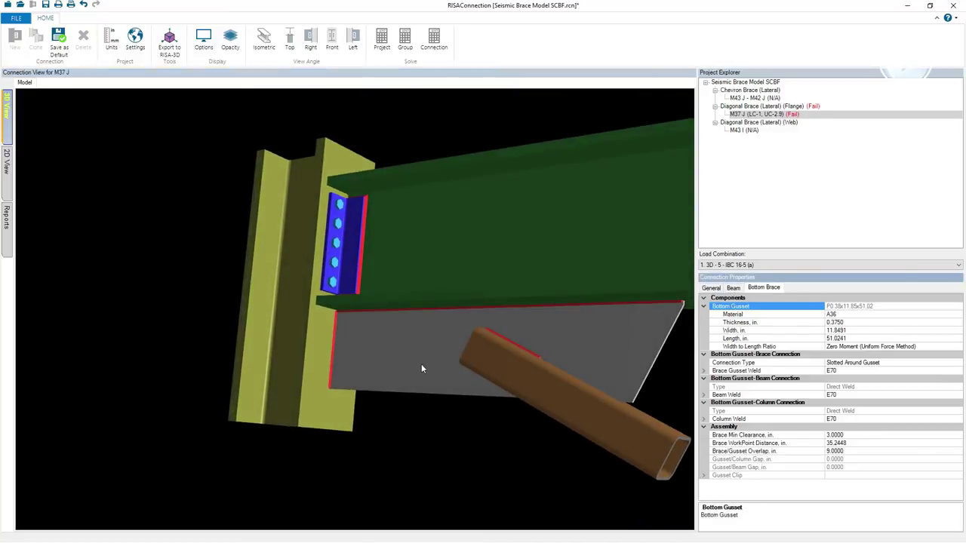
pyautogui.click(849, 323)
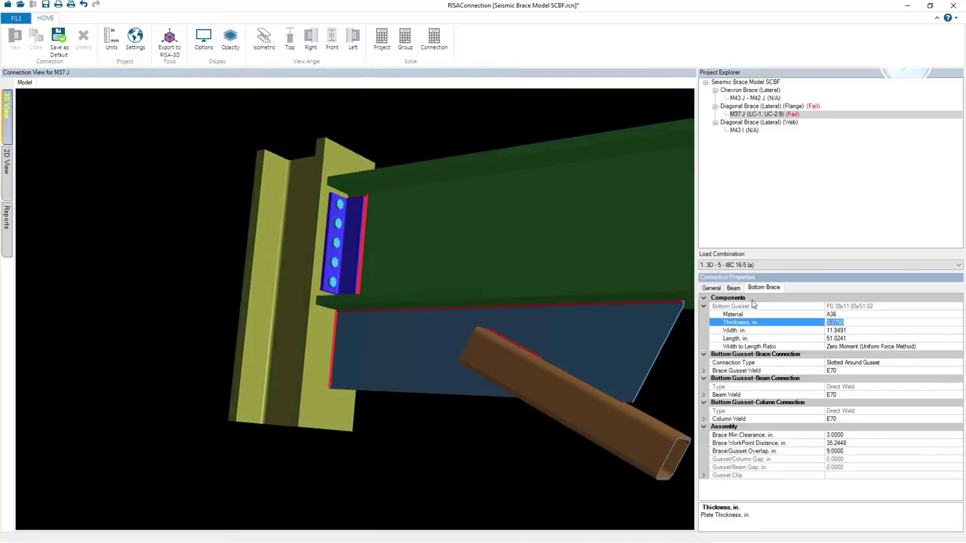
pyautogui.write('625')
pyautogui.press('Return')
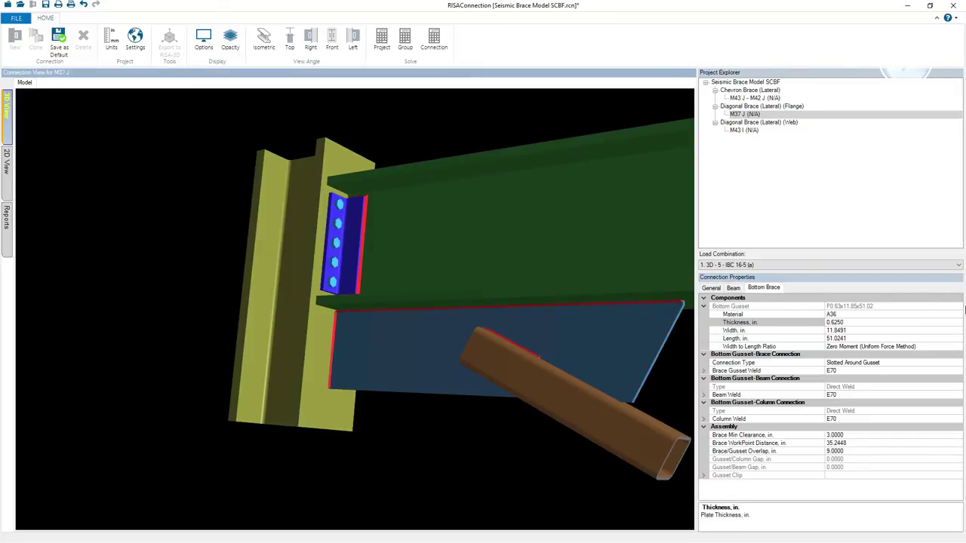
# Change the bottom gusset's width to length ratio to Unlimited
pyautogui.click(899, 347)
pyautogui.click(957, 347)
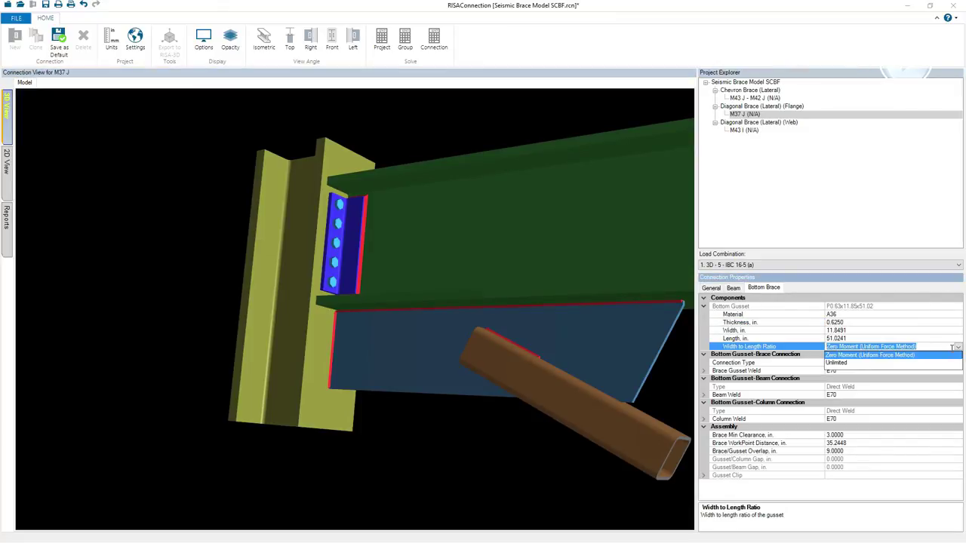
pyautogui.click(840, 363)
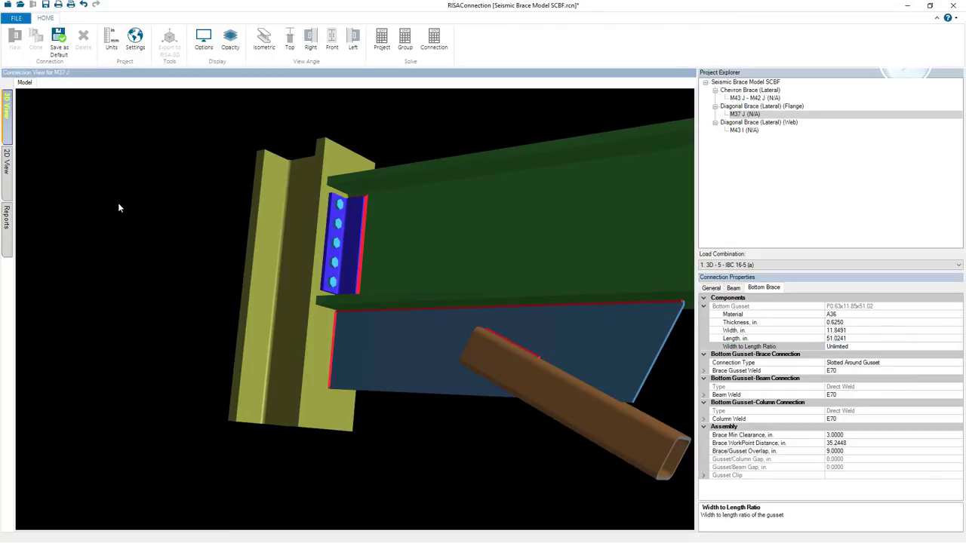
# Using the 2D side view dimensions, set the bottom gusset's length to 42 in and its width to 16 in
pyautogui.click(6, 160)
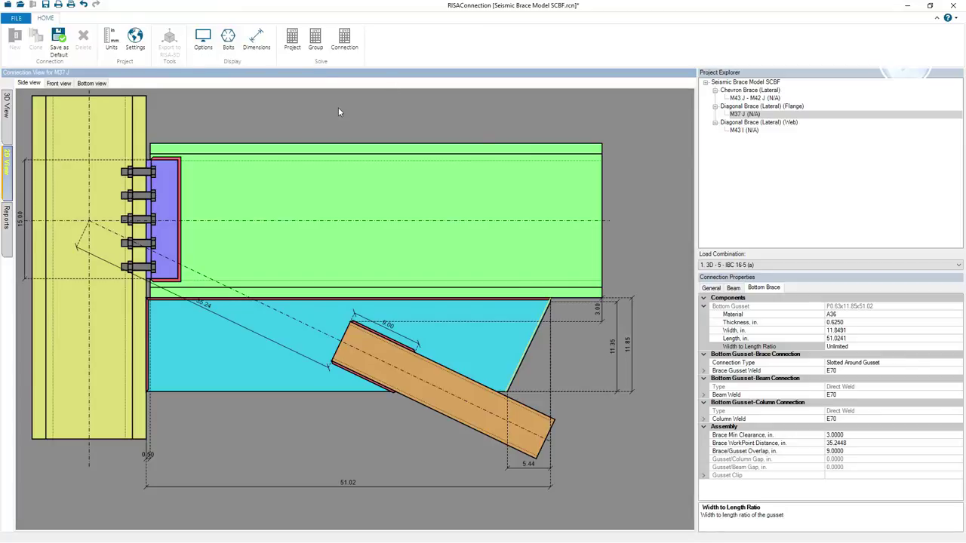
pyautogui.scroll(-3, 445, 126)
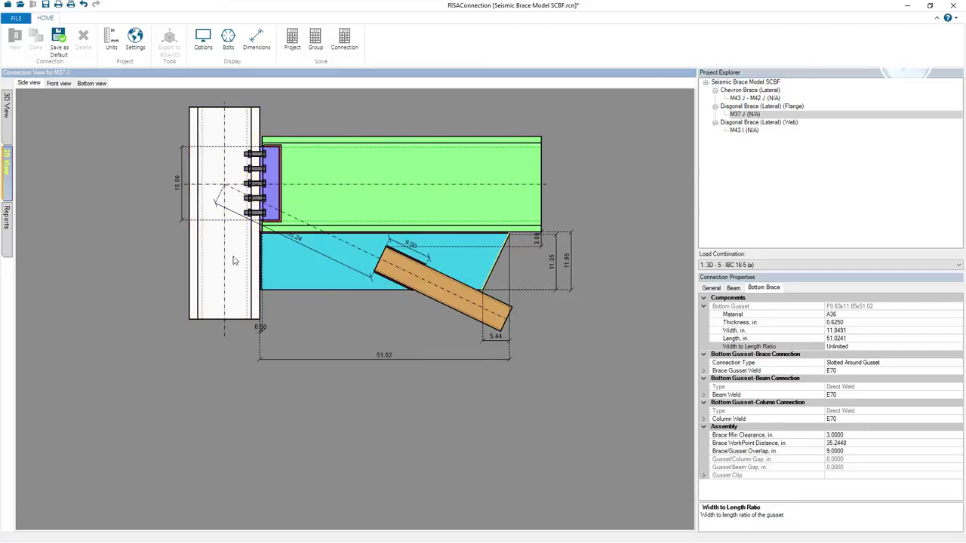
pyautogui.scroll(2, 394, 301)
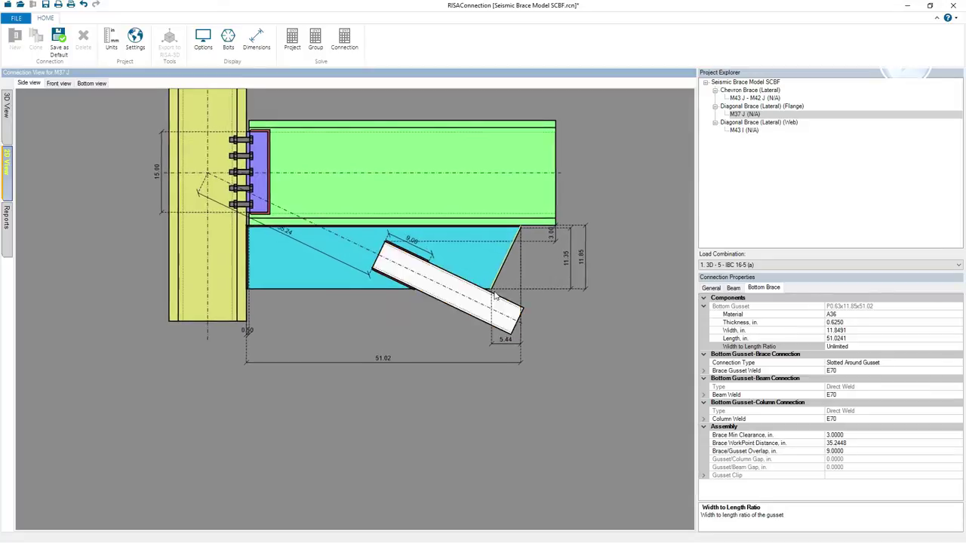
pyautogui.click(381, 360)
pyautogui.write('42')
pyautogui.press('Return')
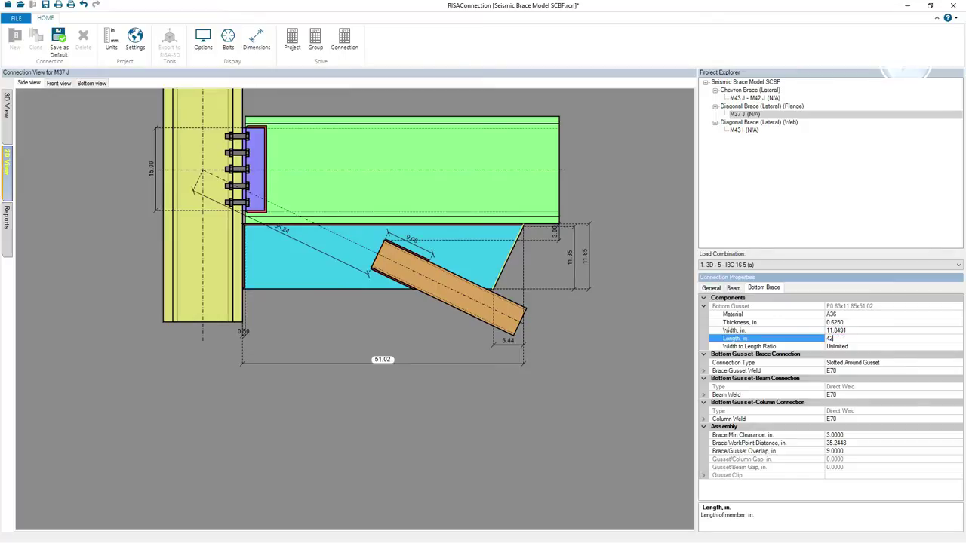
pyautogui.click(585, 270)
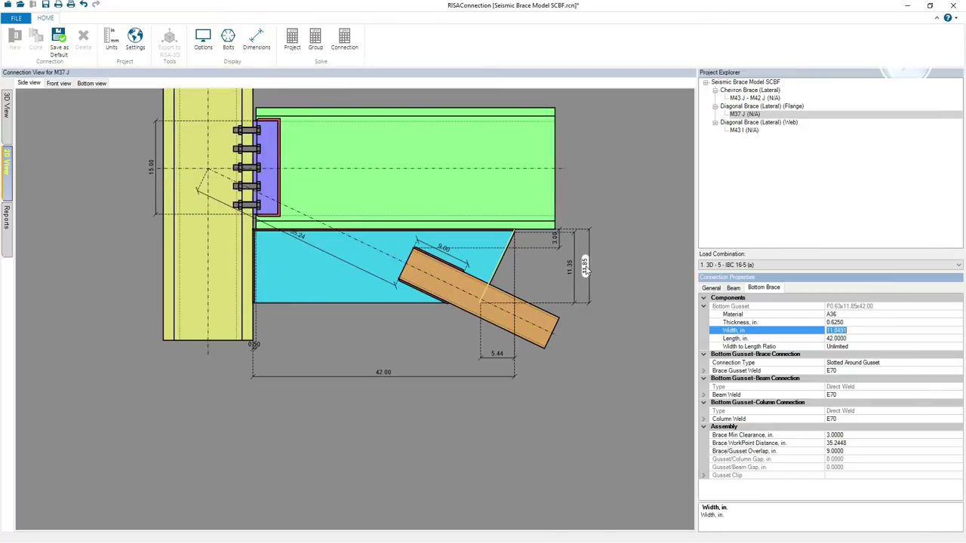
pyautogui.write('16')
pyautogui.press('Return')
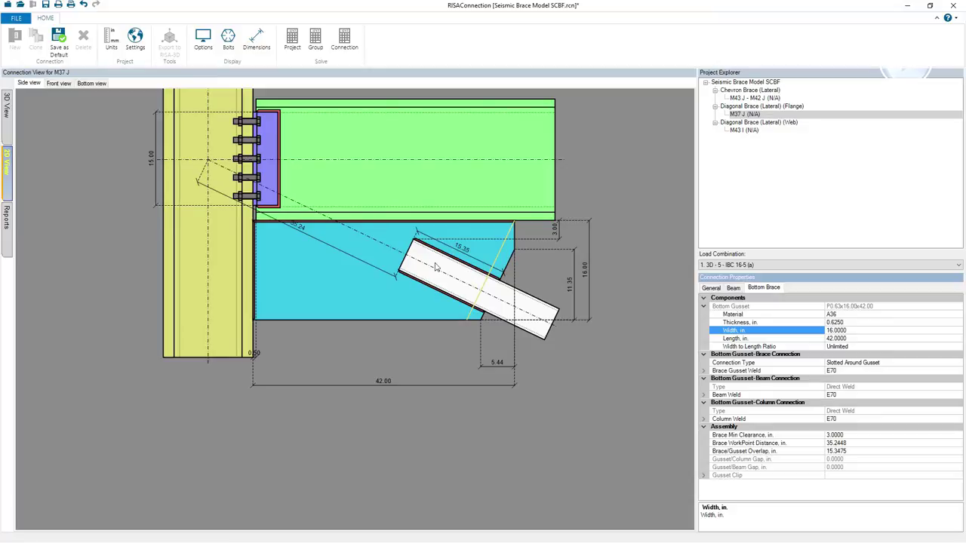
# Set the bottom gusset's horizontal clip to 0 in and inspect the brace overlap against the hinge line
pyautogui.click(497, 364)
pyautogui.write('0')
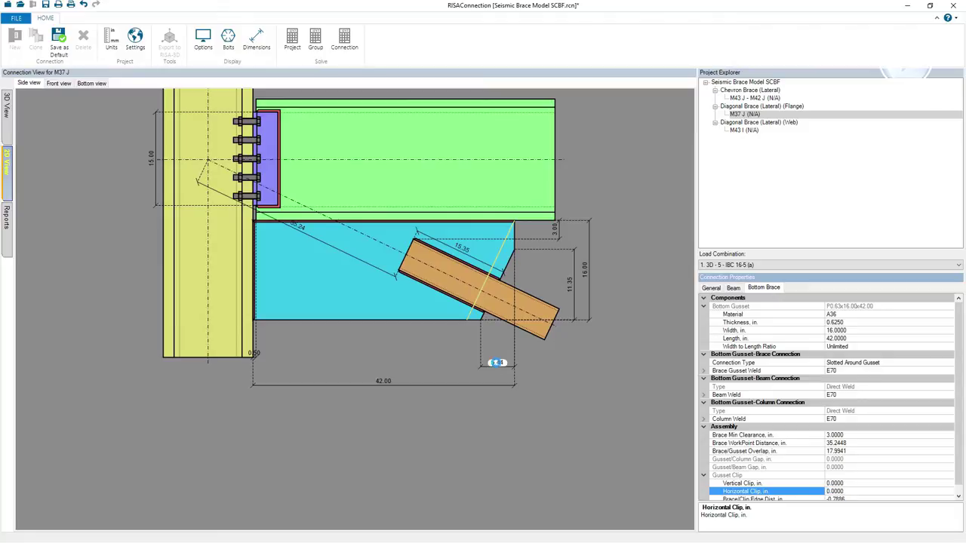
pyautogui.click(496, 364)
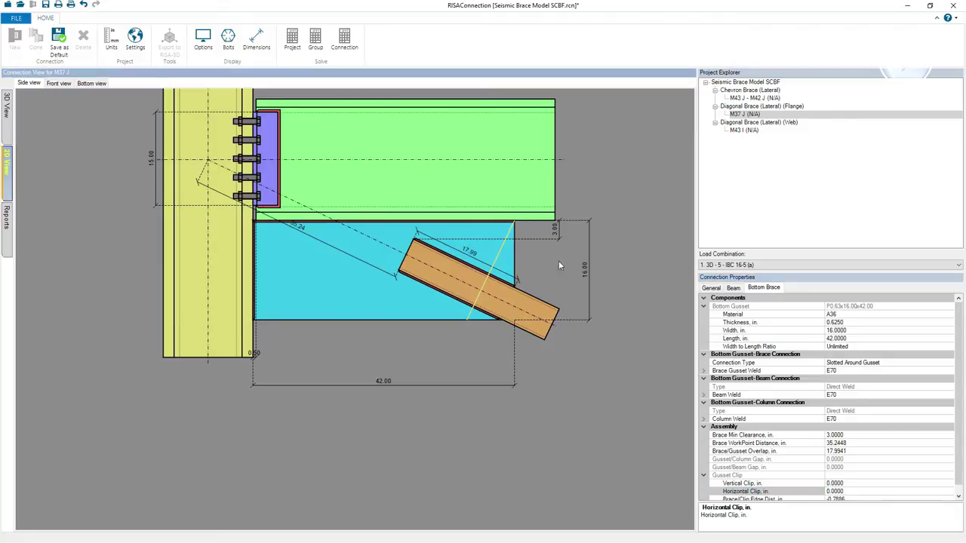
pyautogui.scroll(4, 551, 257)
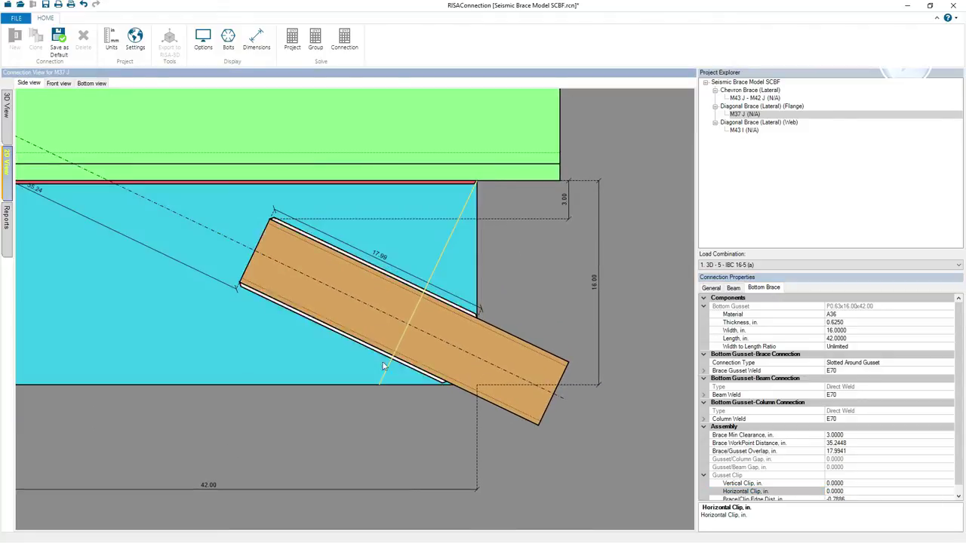
pyautogui.scroll(-4, 542, 255)
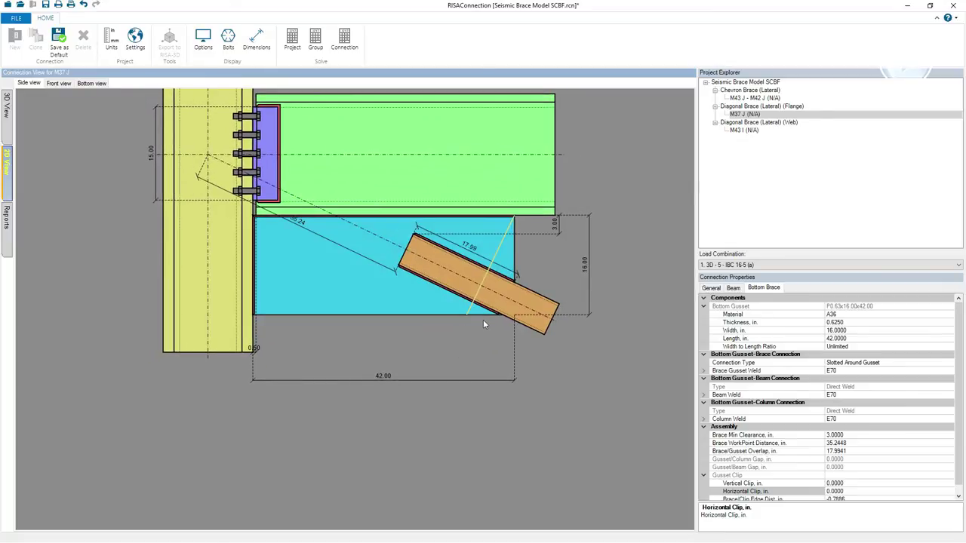
# Re-solve connection M37 J and check the limit states in its seismic report
pyautogui.click(7, 222)
pyautogui.click(232, 84)
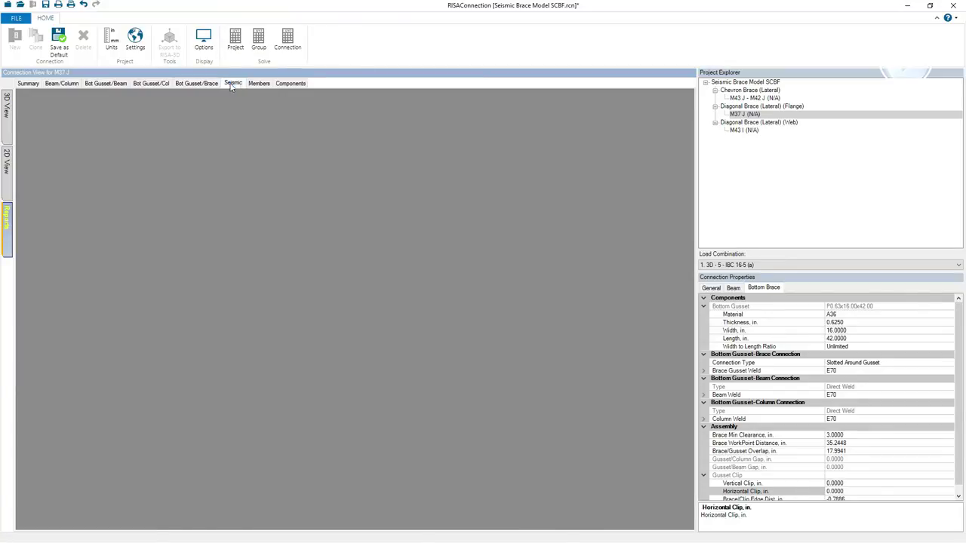
pyautogui.moveTo(694, 200); pyautogui.dragTo(689, 248)
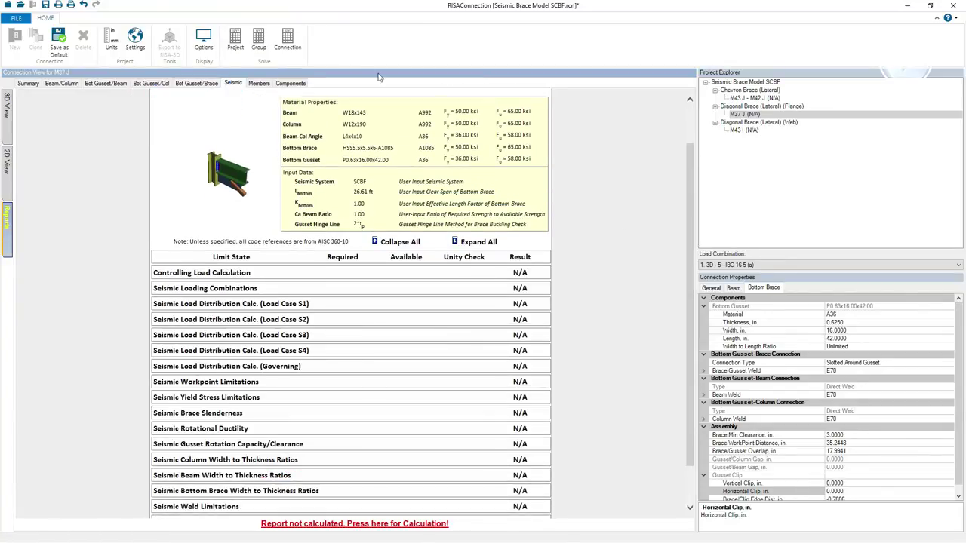
pyautogui.click(287, 41)
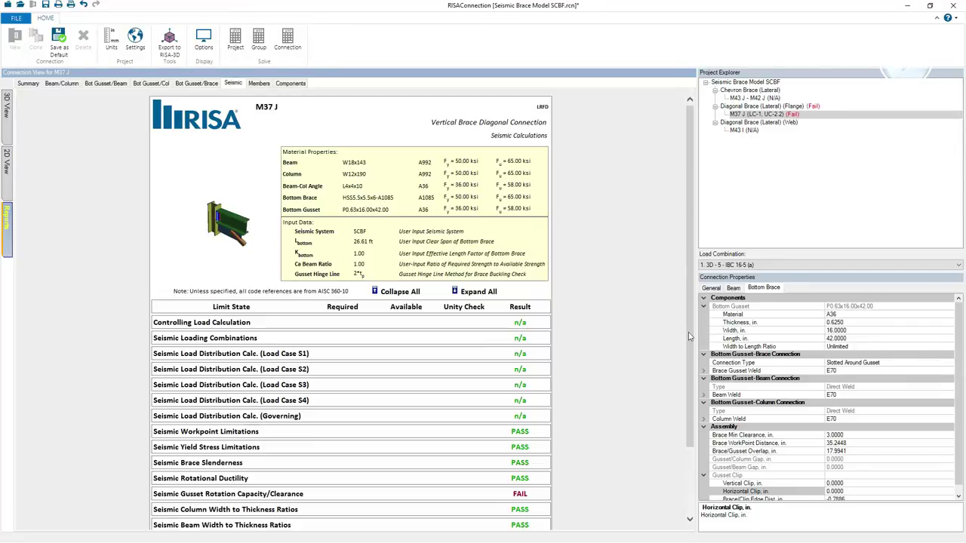
pyautogui.moveTo(689, 336); pyautogui.dragTo(690, 396)
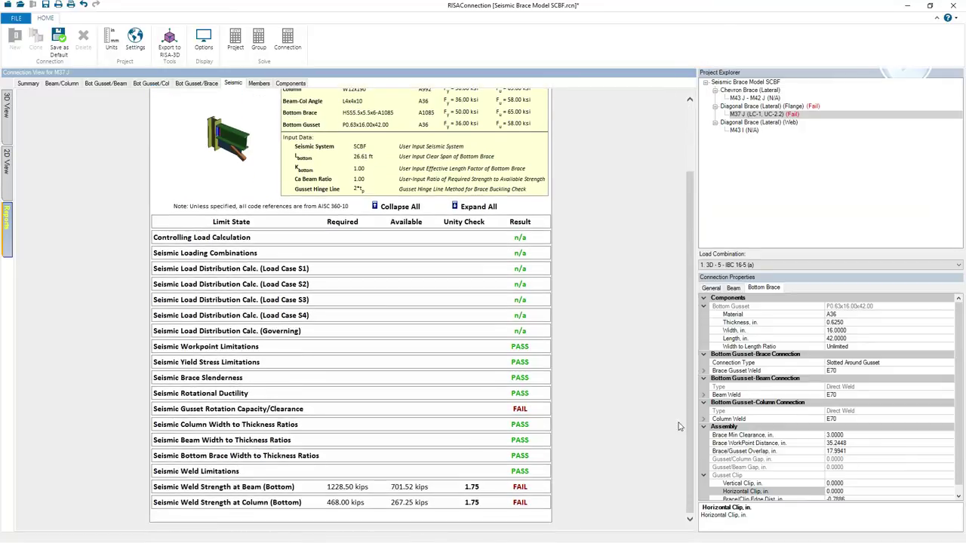
# Examine the Seismic Gusset Rotation Capacity/Clearance calculation and compare it with the brace end and hinge line in the 2D side view
pyautogui.click(286, 410)
pyautogui.scroll(-2, 394, 409)
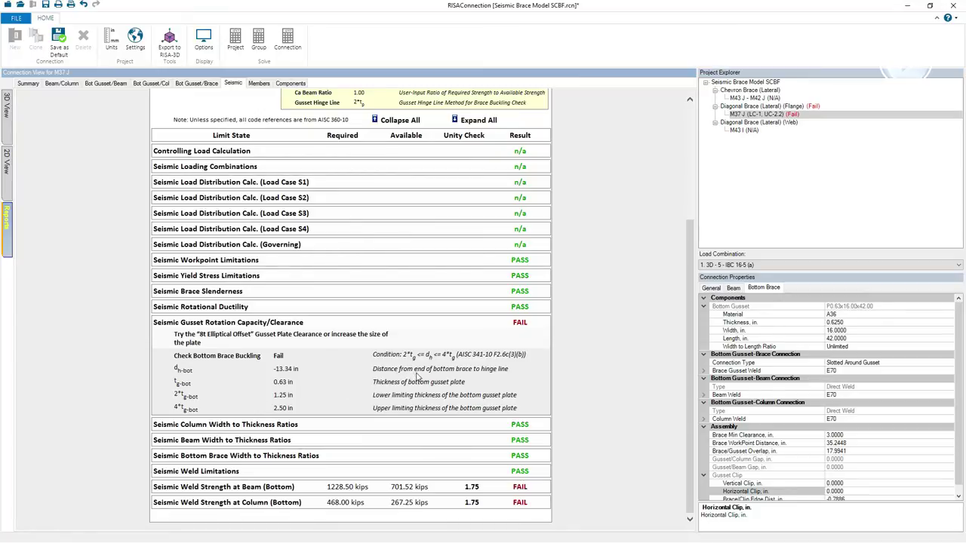
pyautogui.click(7, 162)
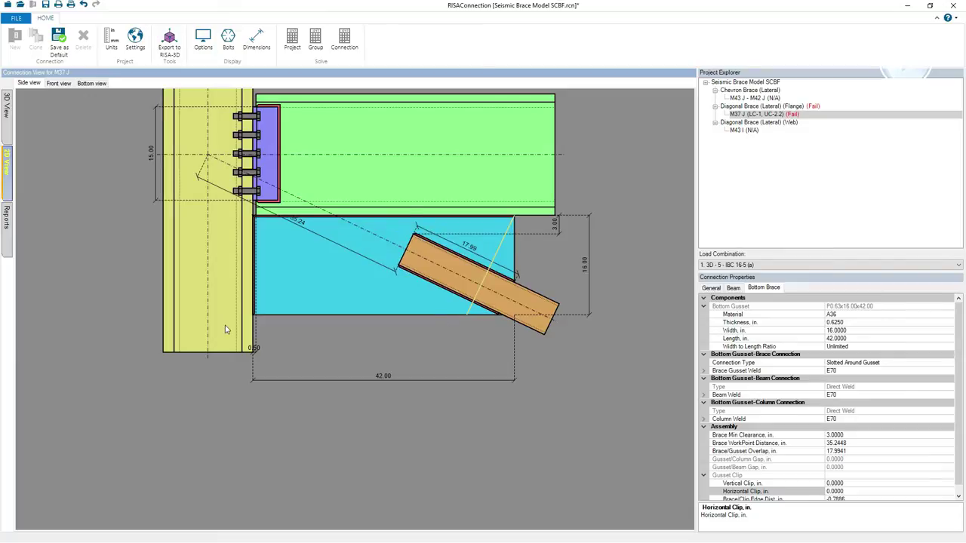
pyautogui.click(6, 226)
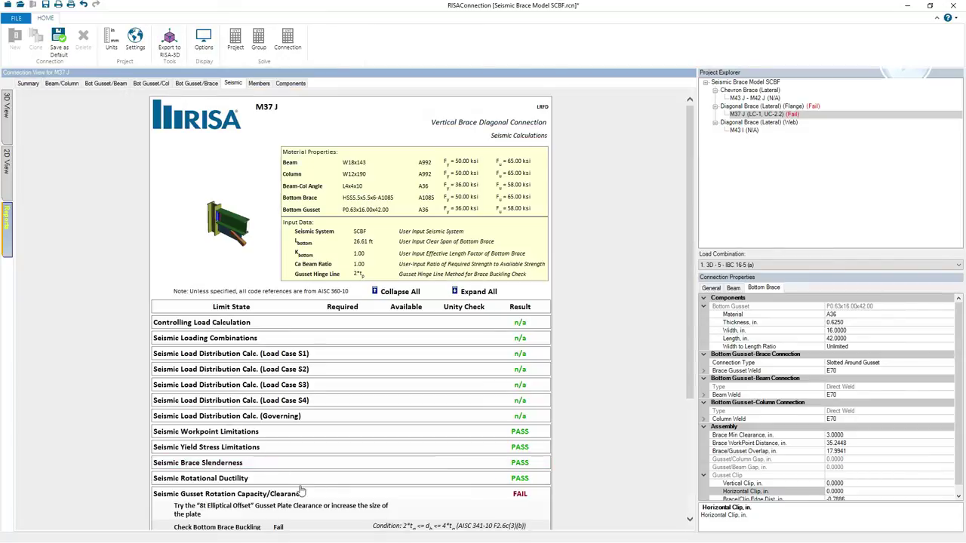
pyautogui.scroll(-3, 195, 447)
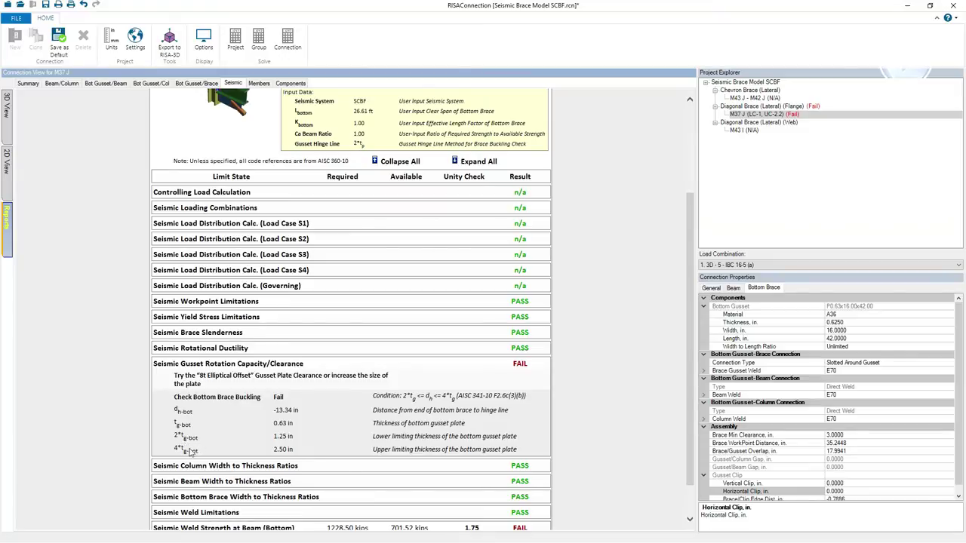
pyautogui.click(6, 160)
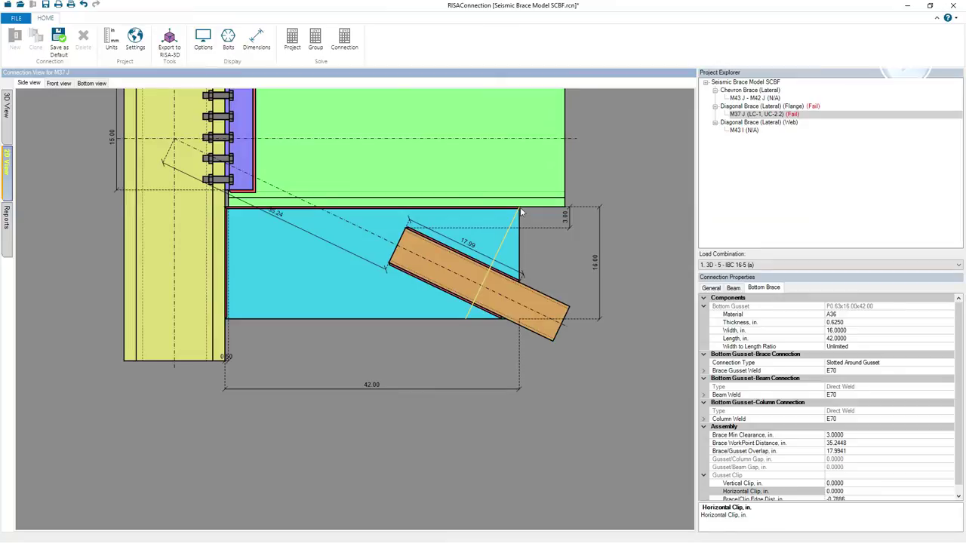
pyautogui.click(529, 329)
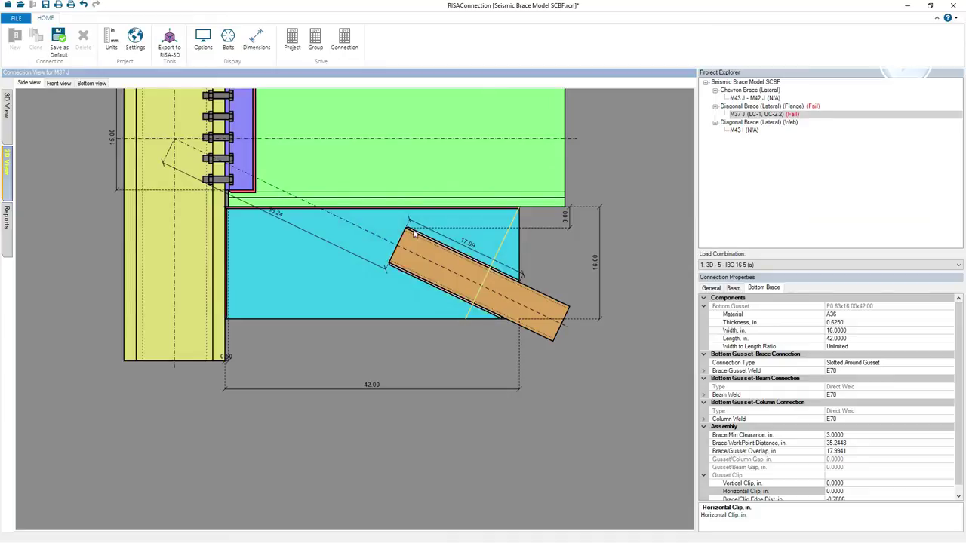
# Try a brace workpoint distance of 49.5 in and inspect the brace end against the gusset hinge line
pyautogui.scroll(2, 512, 220)
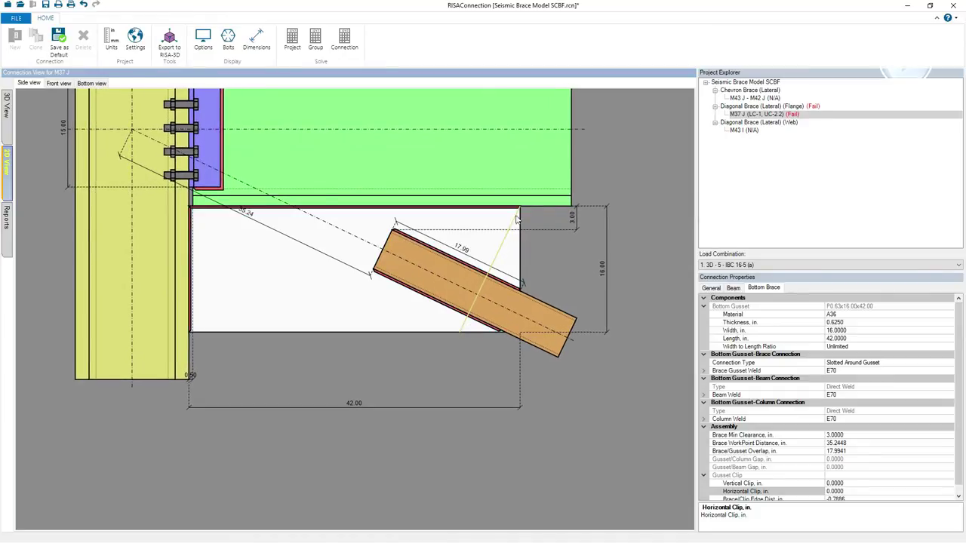
pyautogui.click(250, 214)
pyautogui.write('49.5')
pyautogui.press('Return')
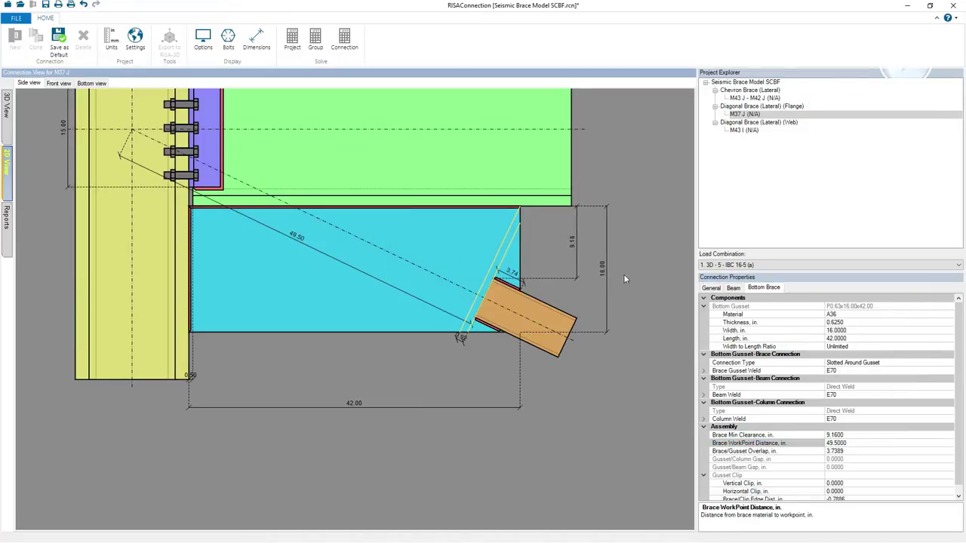
pyautogui.scroll(5, 510, 287)
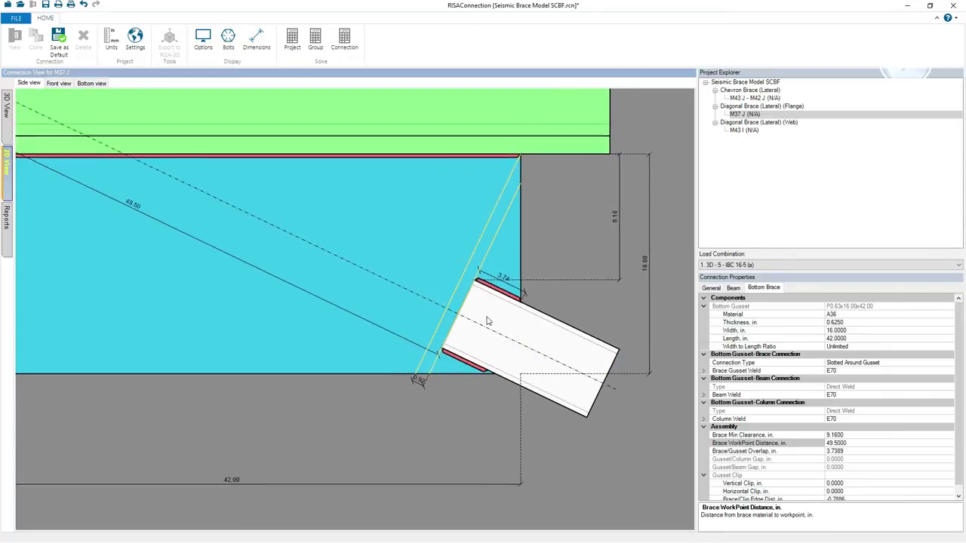
pyautogui.scroll(-2, 473, 313)
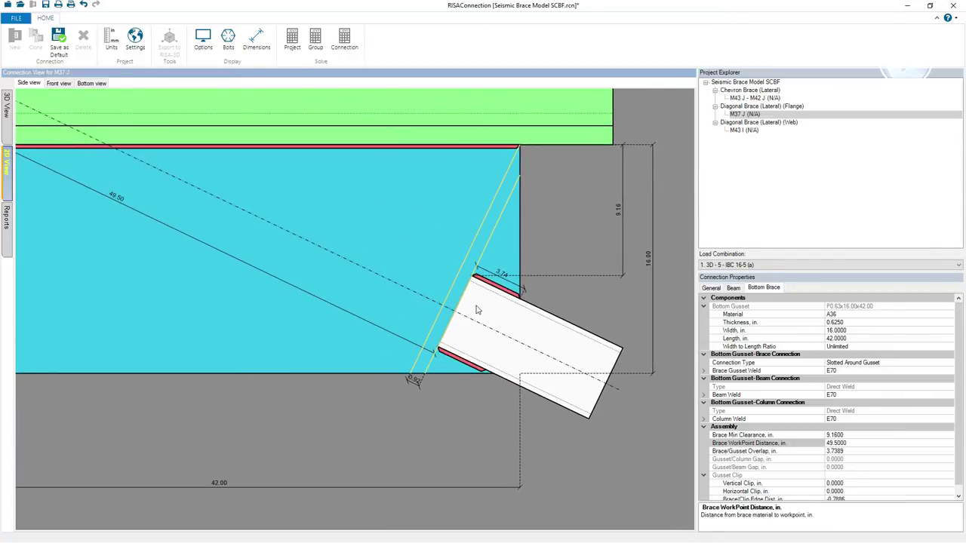
# Set the brace workpoint distance to 50 in and re-solve connection M37 J
pyautogui.doubleClick(119, 199)
pyautogui.write('50')
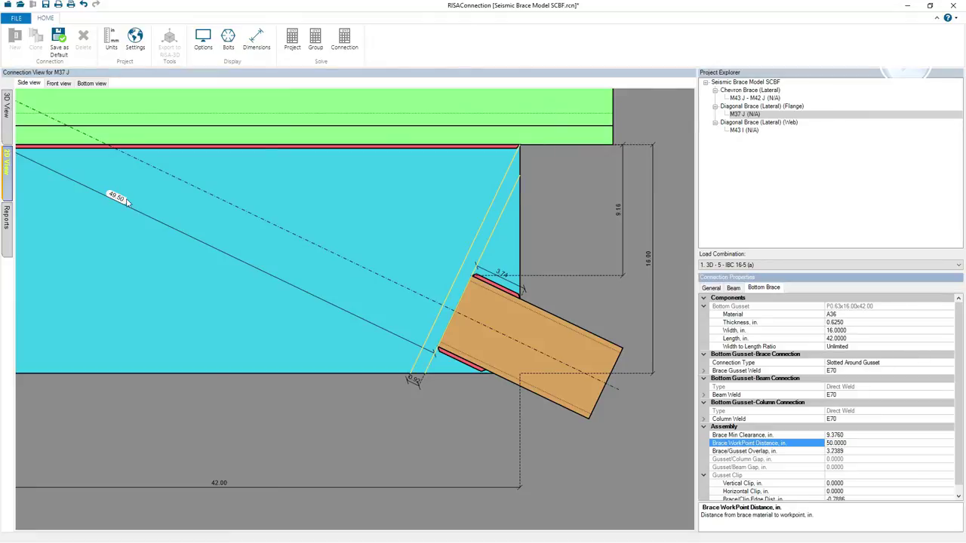
pyautogui.press('Return')
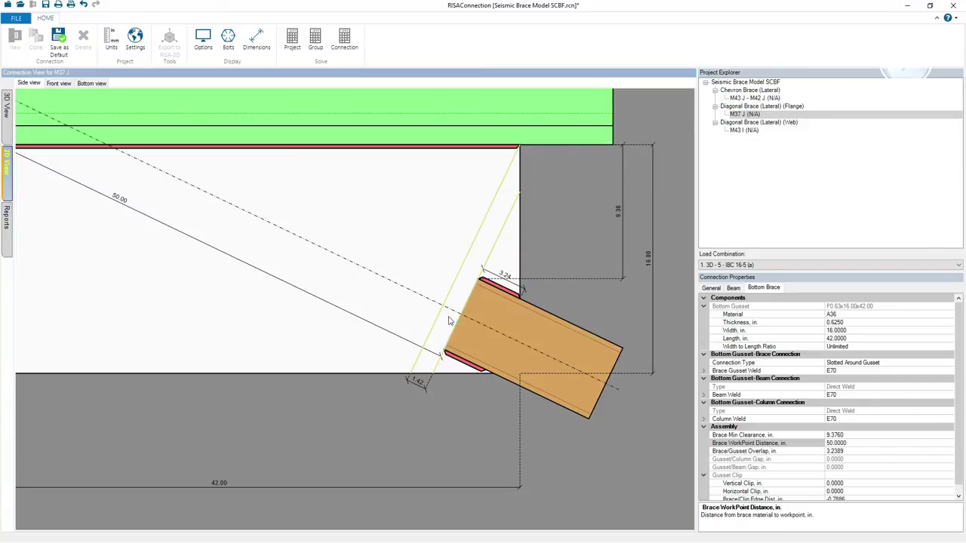
pyautogui.hotkey('ctrl', 'q')
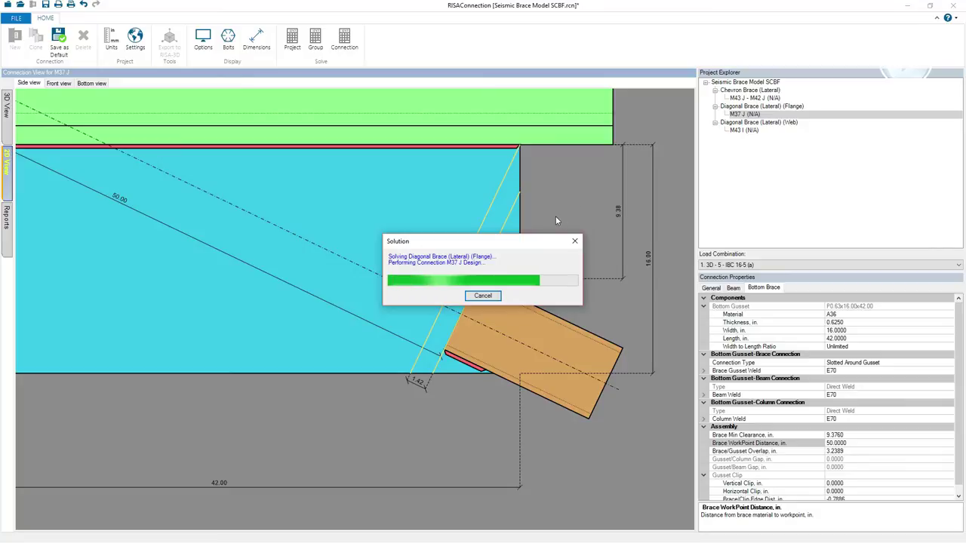
# Check the seismic report's limit states and examine the Brace Weld Strength calculation in the bottom gusset/brace report
pyautogui.click(6, 225)
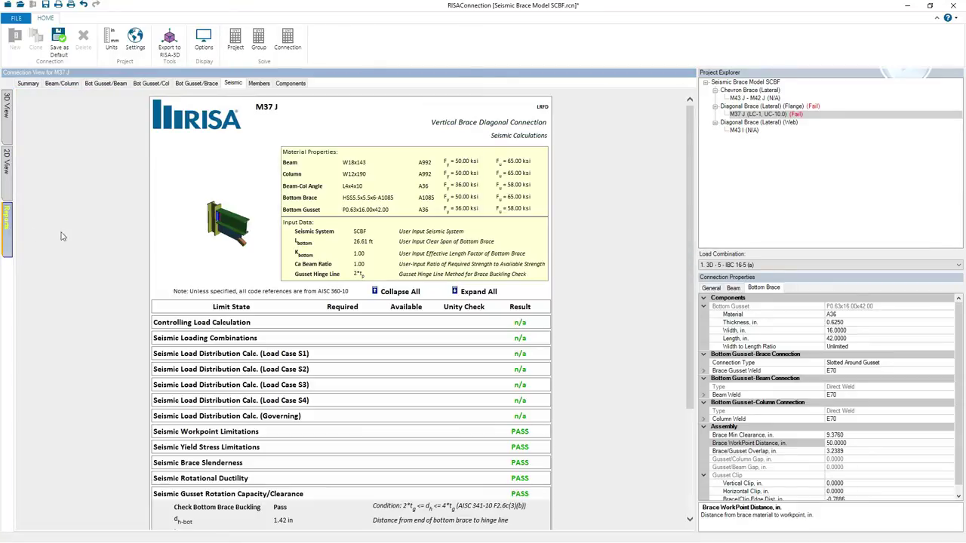
pyautogui.moveTo(689, 184); pyautogui.dragTo(690, 291)
pyautogui.click(277, 344)
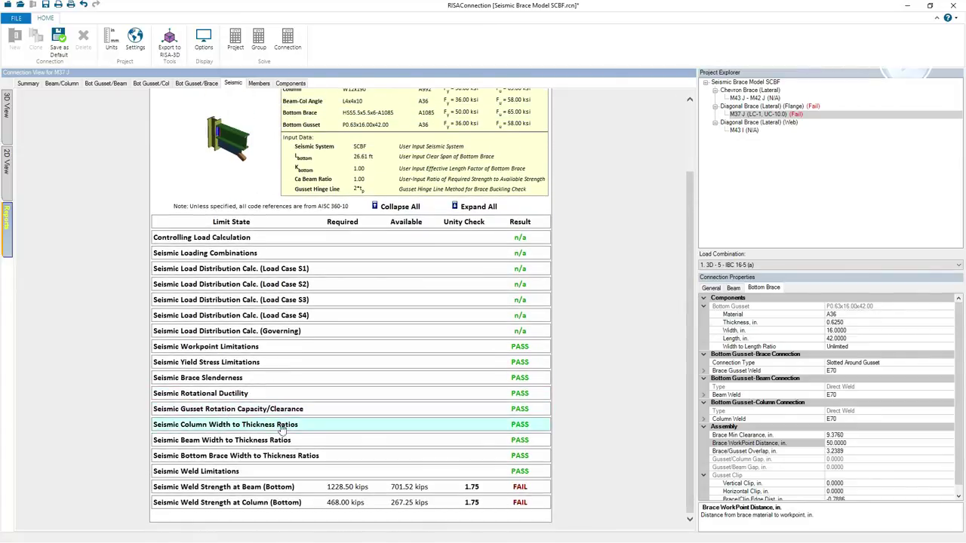
pyautogui.click(198, 83)
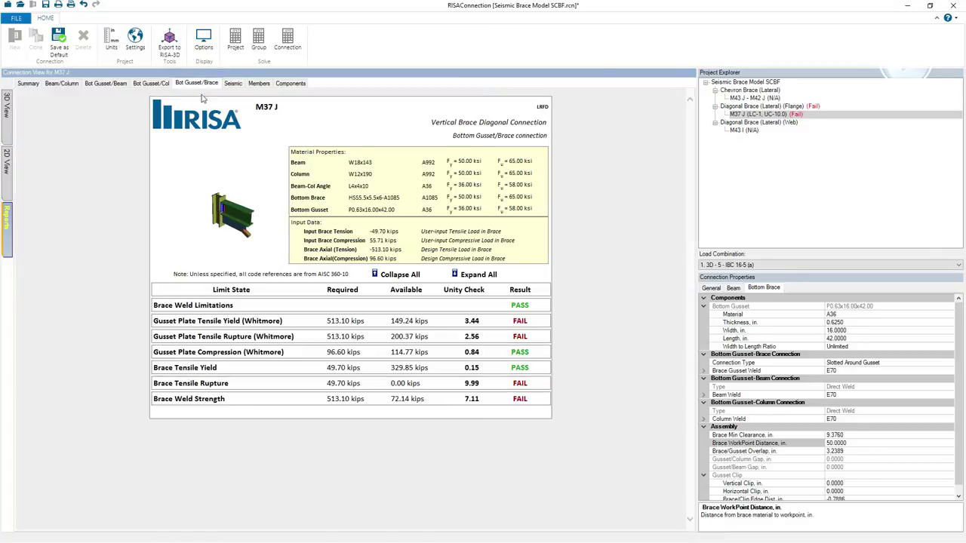
pyautogui.click(268, 400)
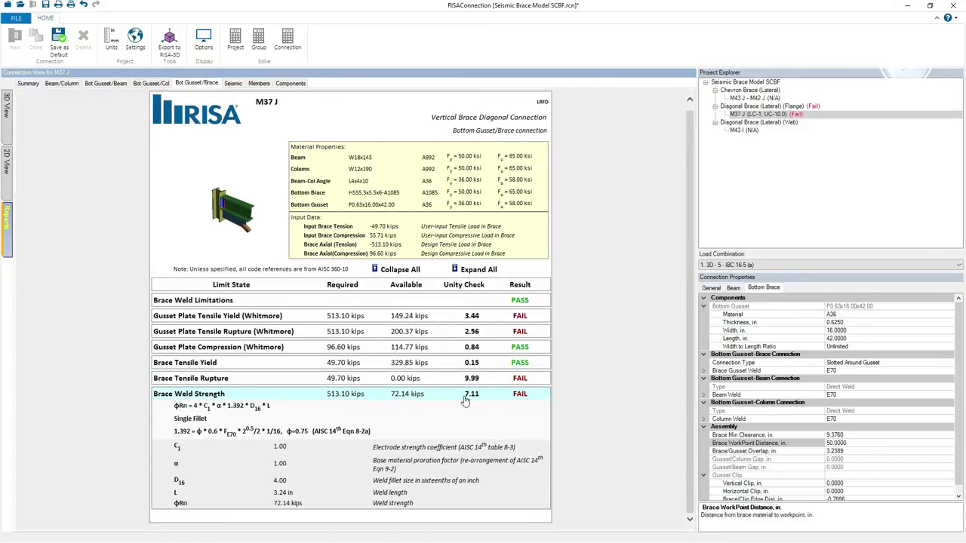
# Set the brace-to-gusset weld's fillet size to 8 sixteenths and re-solve the connection
pyautogui.click(8, 151)
pyautogui.scroll(3, 513, 287)
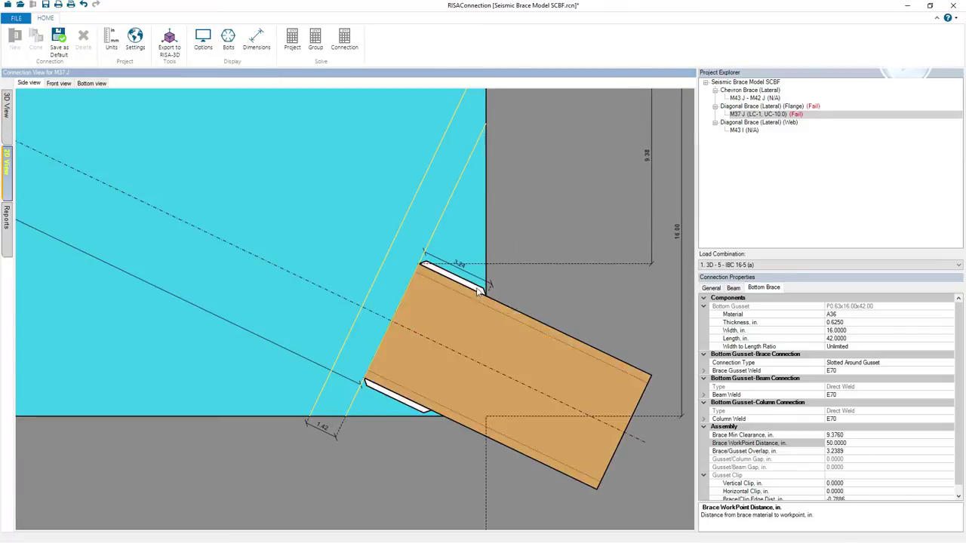
pyautogui.scroll(-3, 477, 293)
pyautogui.scroll(3, 494, 299)
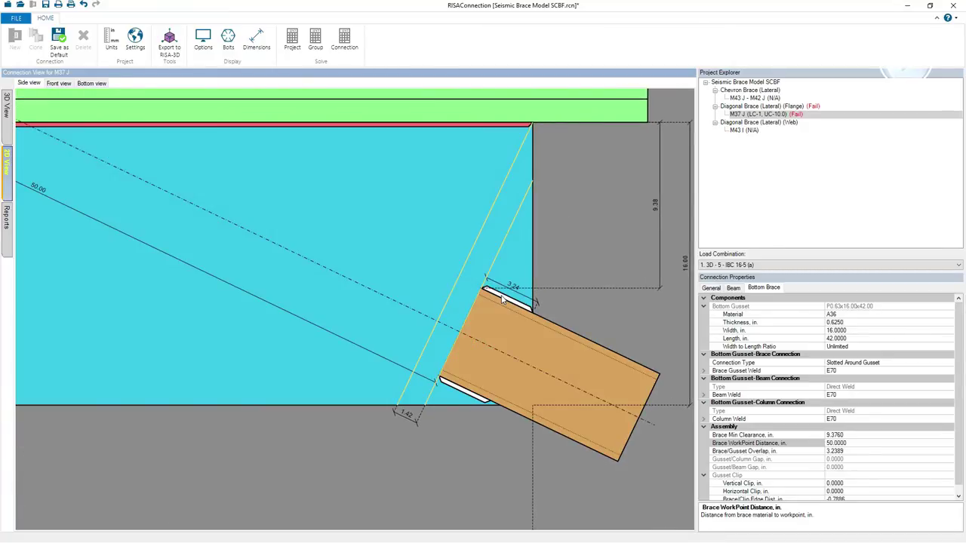
pyautogui.click(501, 299)
pyautogui.click(849, 388)
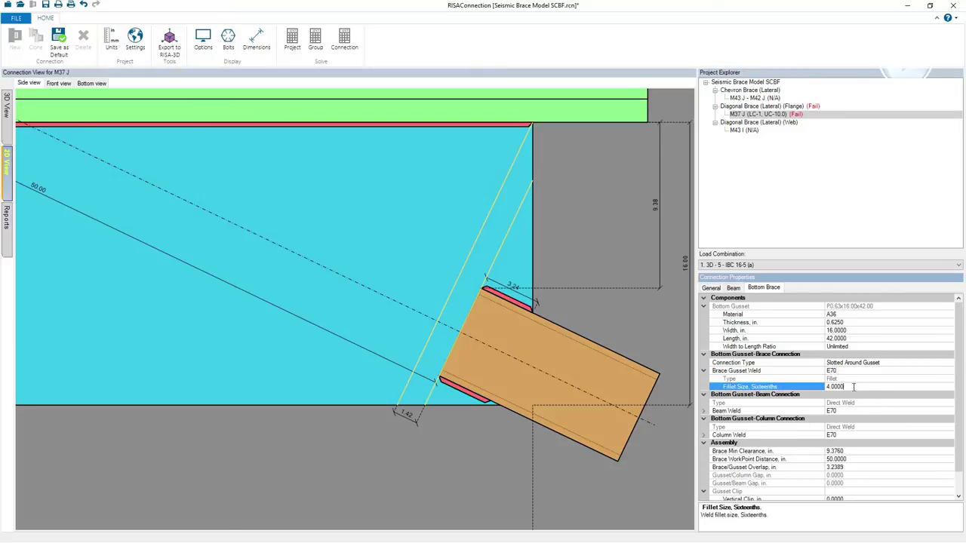
pyautogui.write('8')
pyautogui.press('Return')
pyautogui.click(539, 253)
pyautogui.click(335, 44)
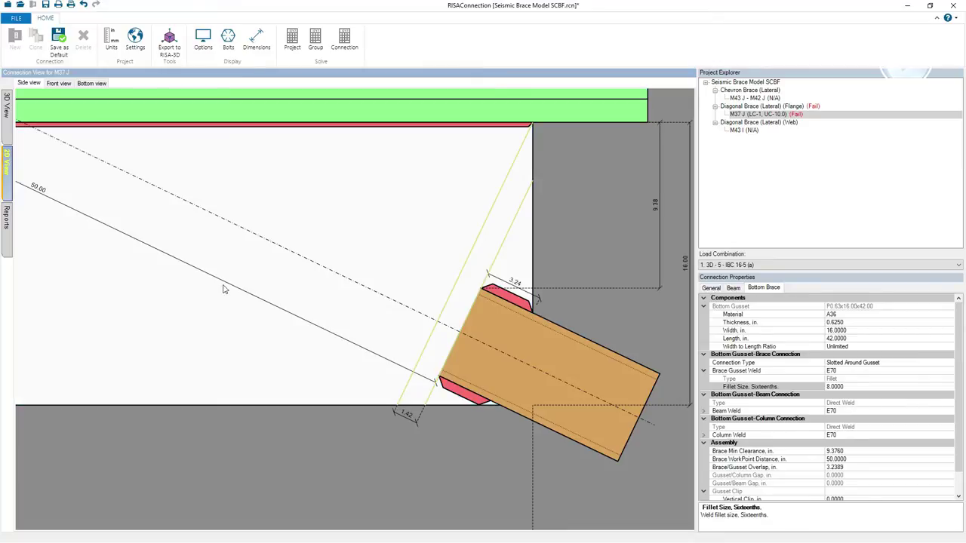
# Review the Brace Weld Strength calculation for the enlarged fillet weld in the bottom gusset/brace report
pyautogui.scroll(-1, 607, 256)
pyautogui.scroll(1, 601, 261)
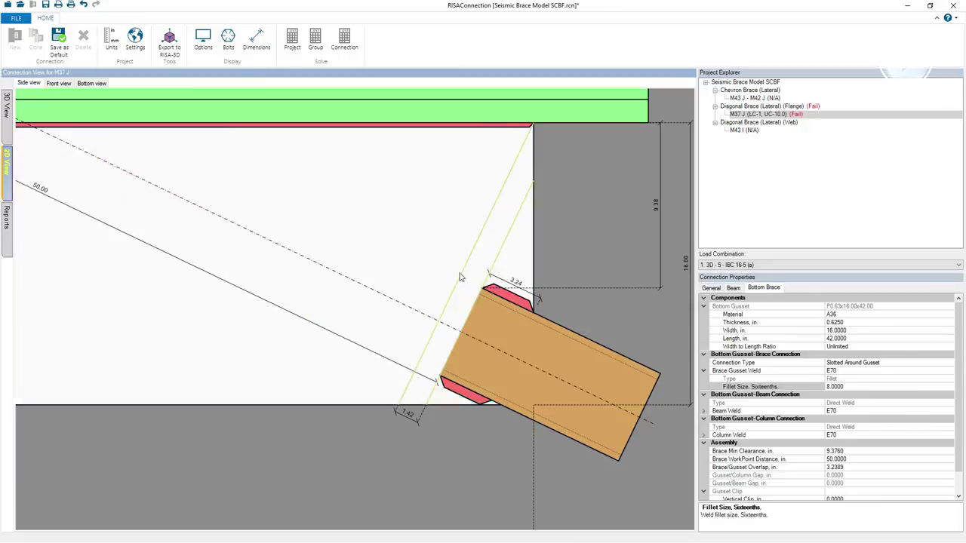
pyautogui.click(7, 238)
pyautogui.scroll(-1, 686, 270)
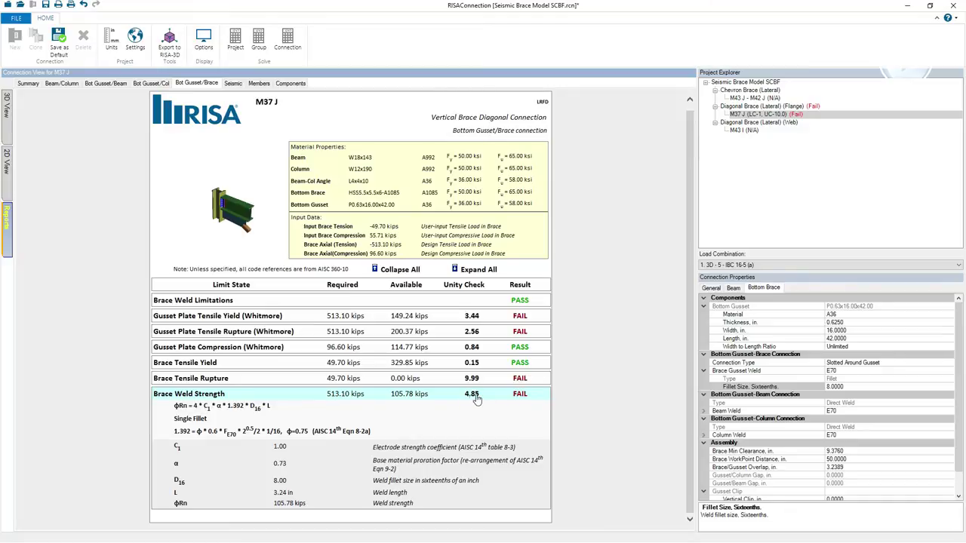
# Using the 2D side view dimensions, set the bottom gusset's length to 60 in and its width to 26 in
pyautogui.click(7, 169)
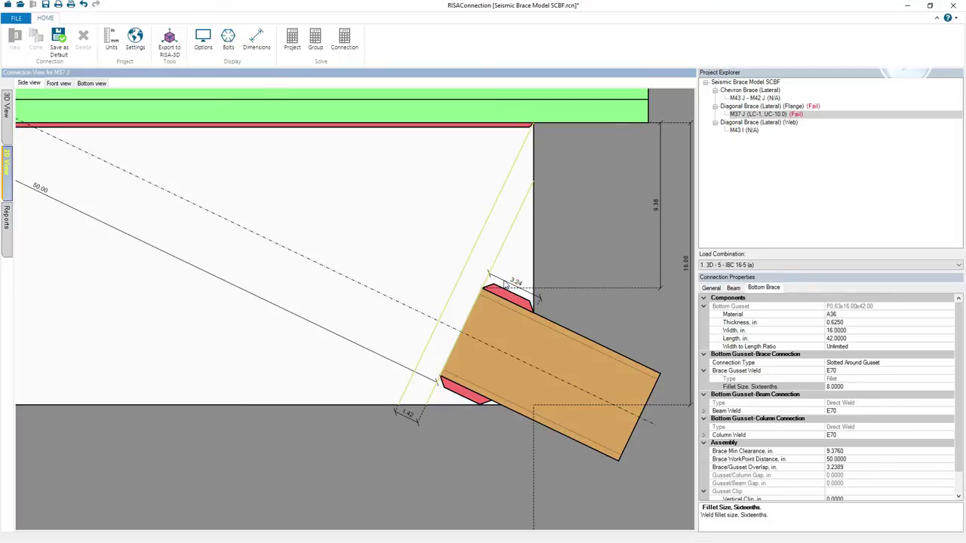
pyautogui.scroll(-1, 554, 290)
pyautogui.scroll(-1, 553, 291)
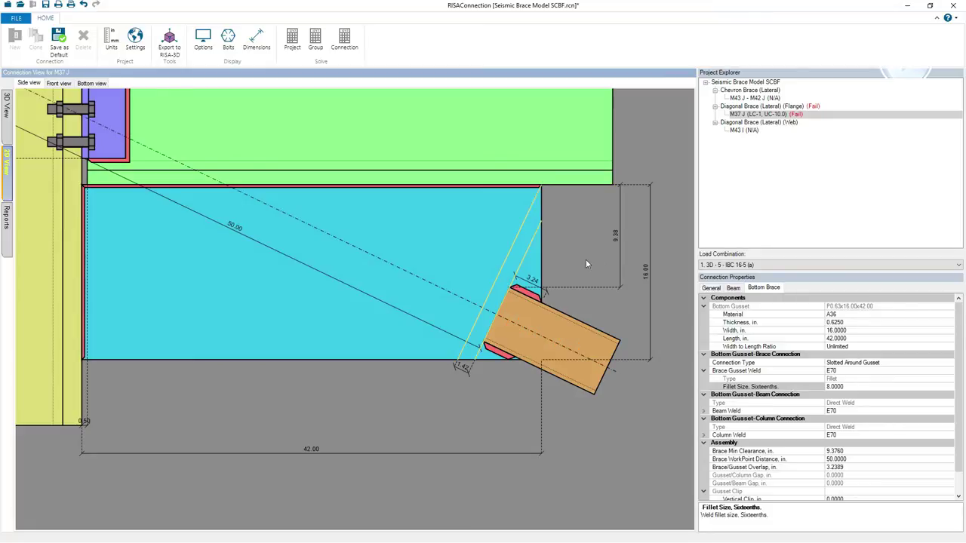
pyautogui.scroll(-2, 585, 258)
pyautogui.click(387, 402)
pyautogui.write('60')
pyautogui.press('Return')
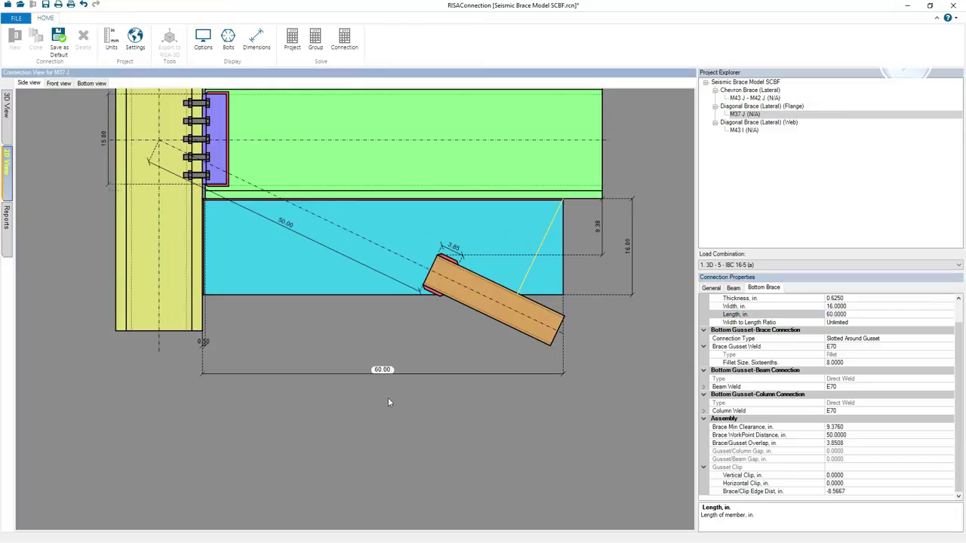
pyautogui.click(627, 248)
pyautogui.write('26')
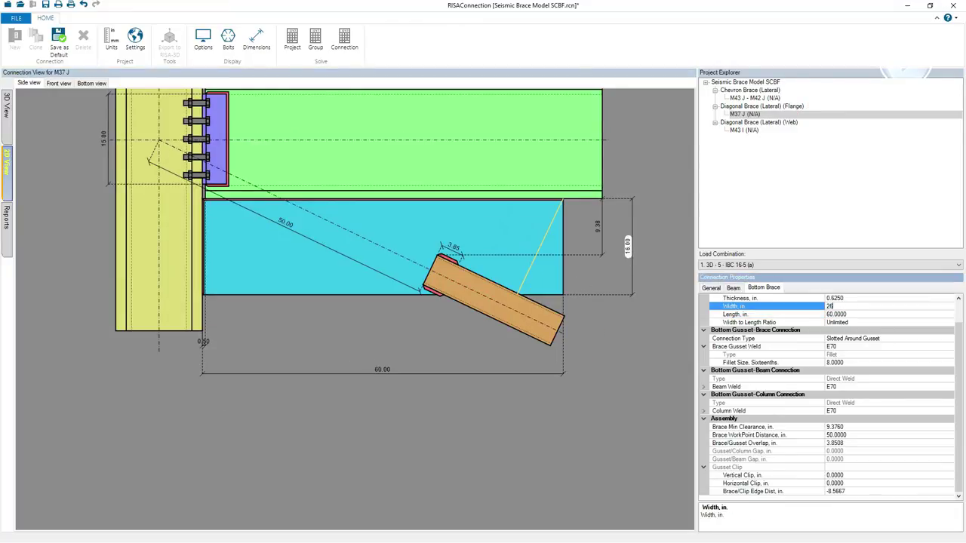
pyautogui.press('Return')
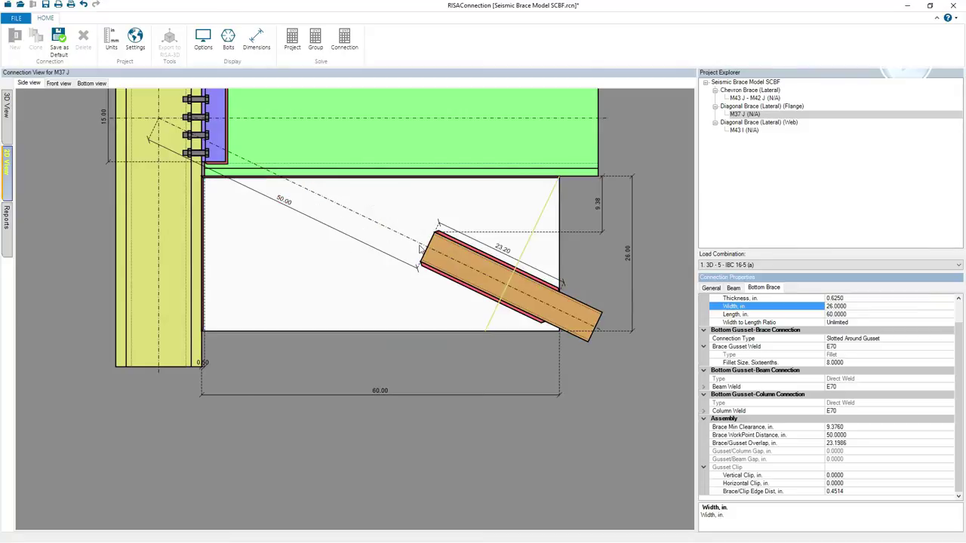
# Set the brace workpoint distance to 66.5 in and inspect the brace overlap beyond the hinge line
pyautogui.click(285, 203)
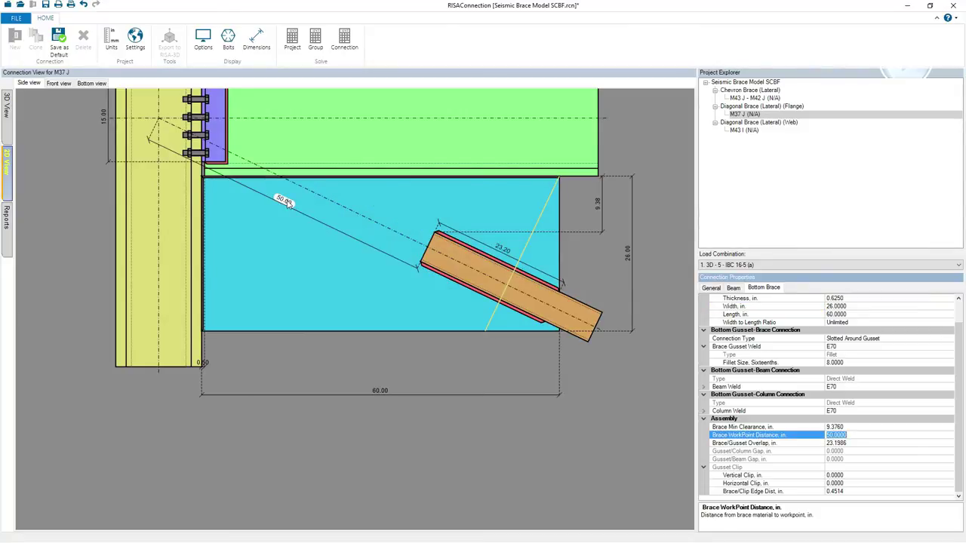
pyautogui.write('66.5')
pyautogui.press('Return')
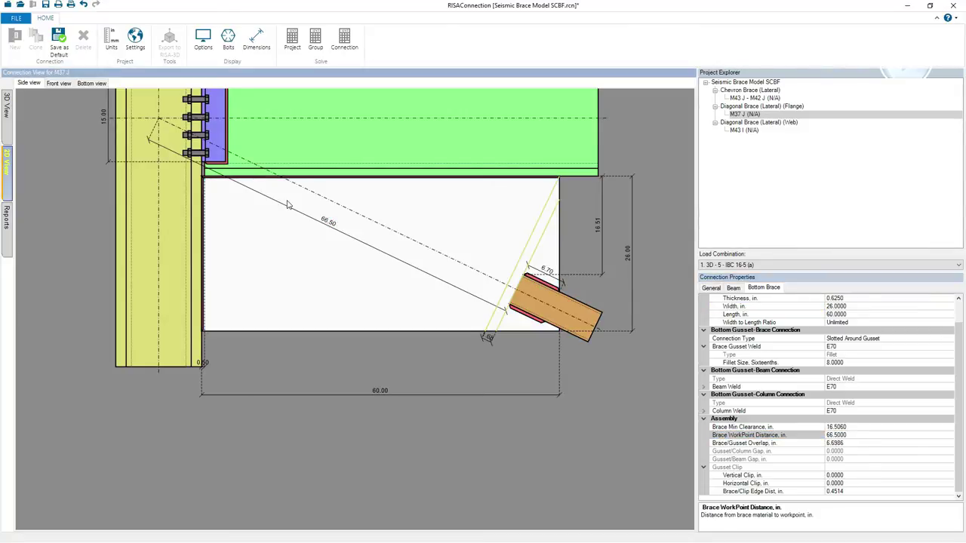
pyautogui.scroll(2, 579, 300)
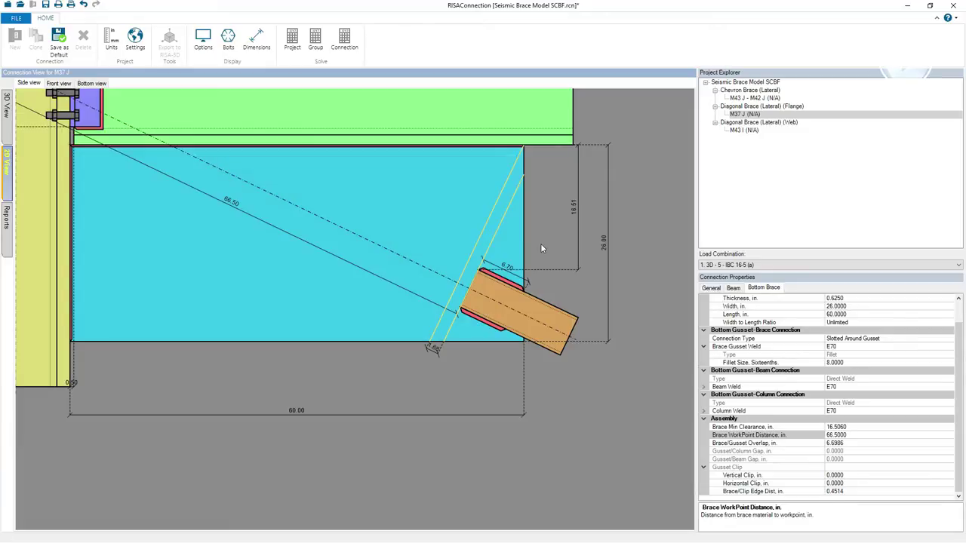
# Enlarge the bottom gusset to a length of 120 in and a width of 52 in
pyautogui.click(291, 412)
pyautogui.write('120')
pyautogui.press('Return')
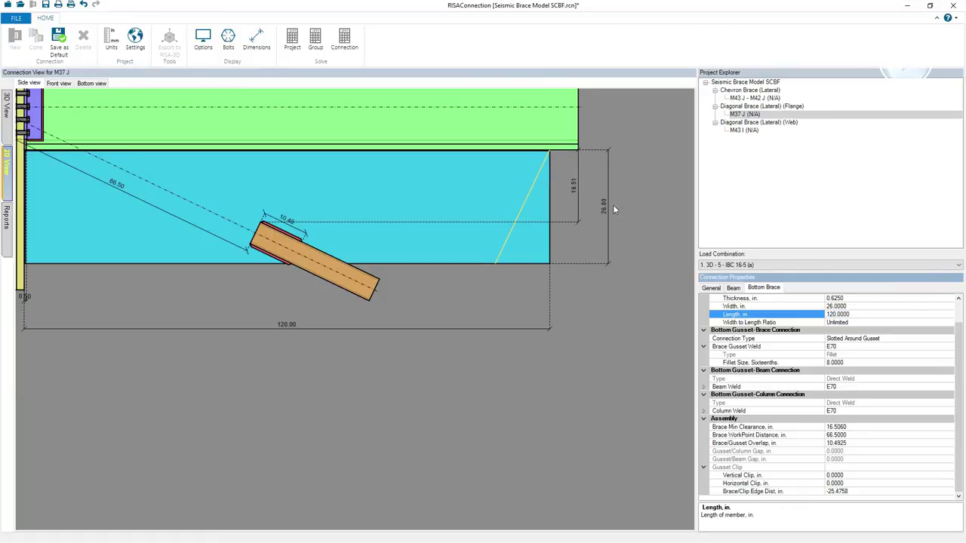
pyautogui.click(603, 212)
pyautogui.write('52')
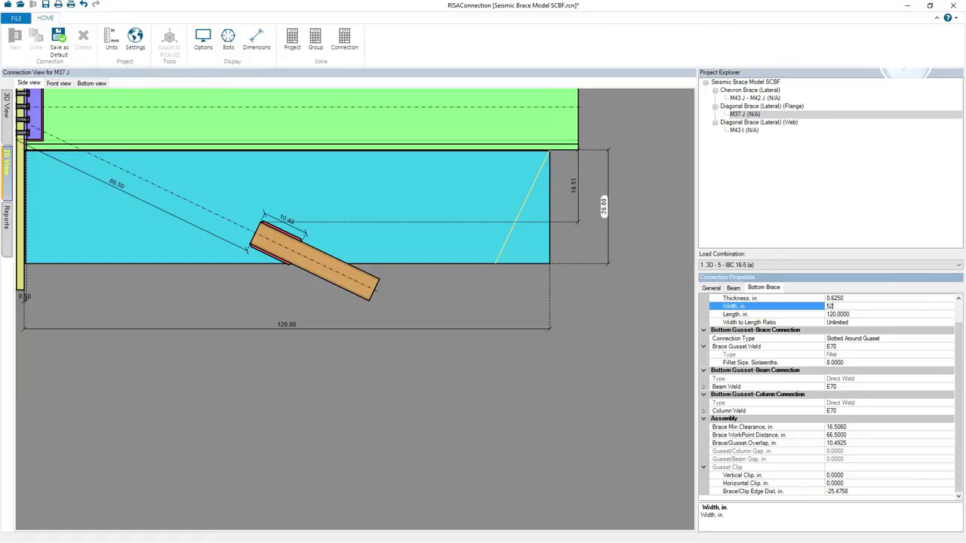
pyautogui.press('Return')
# Set the brace workpoint distance to 122 in and inspect the brace/gusset overlap and hinge line clearance
pyautogui.click(117, 133)
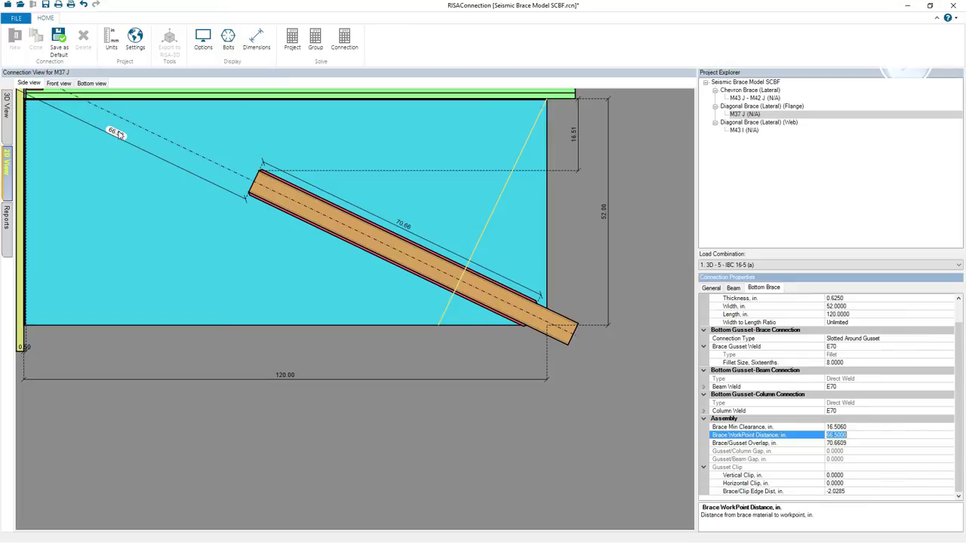
pyautogui.write('122')
pyautogui.press('Return')
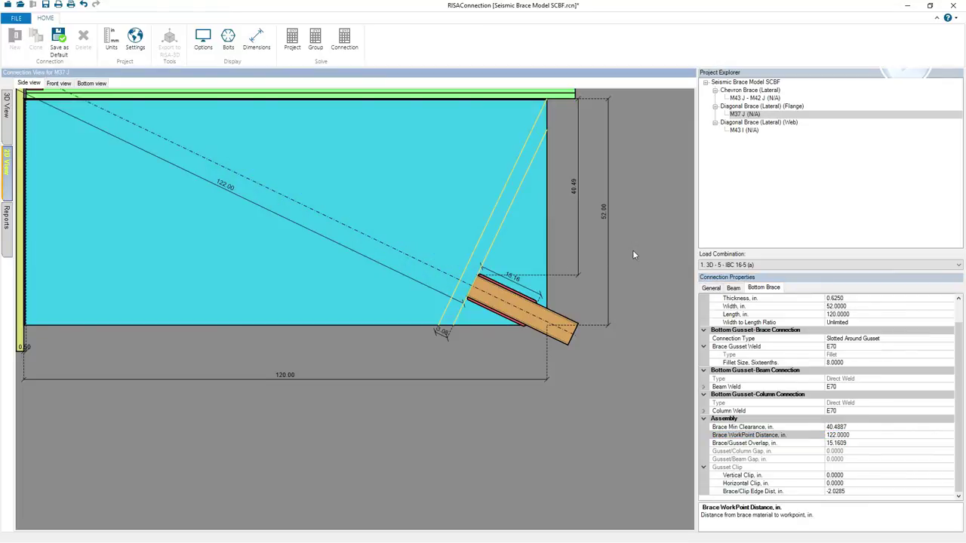
pyautogui.scroll(3, 554, 258)
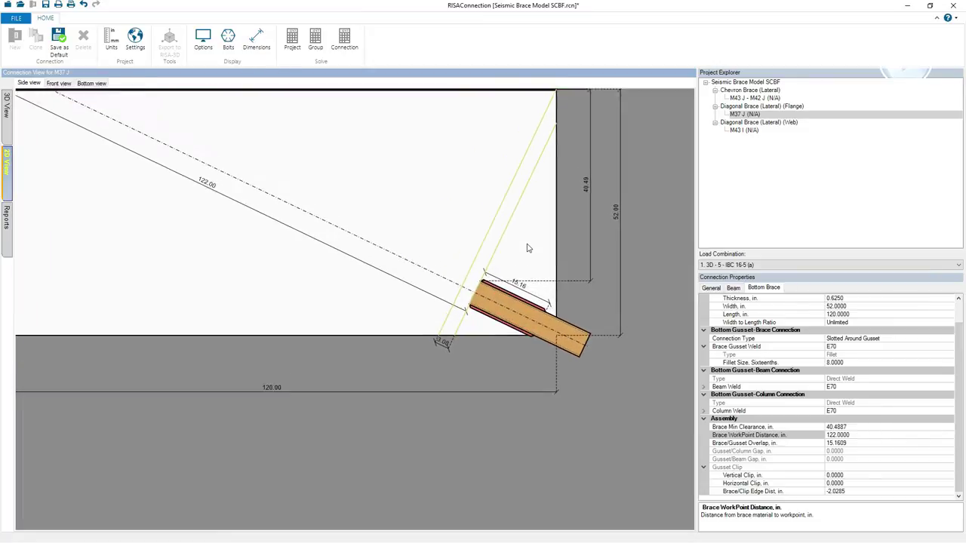
pyautogui.scroll(-4, 519, 309)
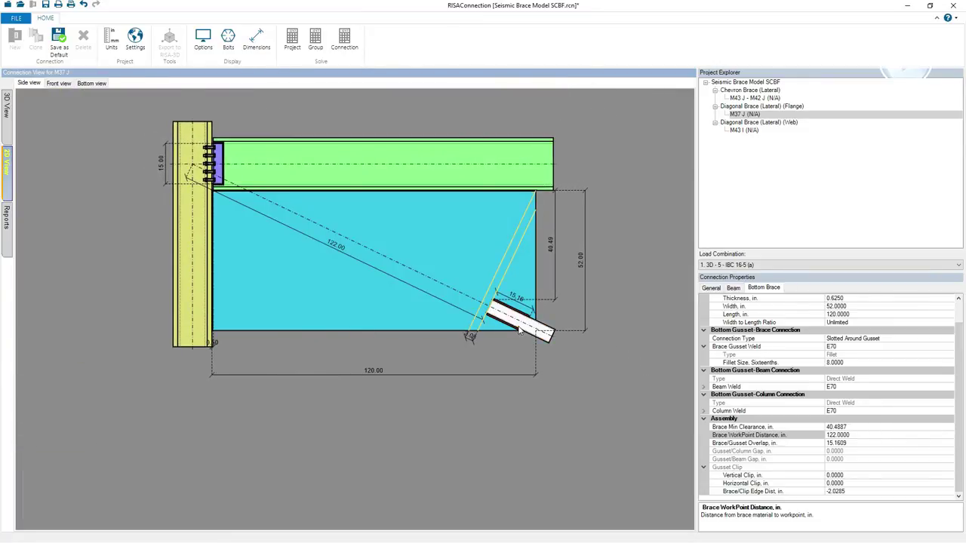
pyautogui.scroll(5, 519, 330)
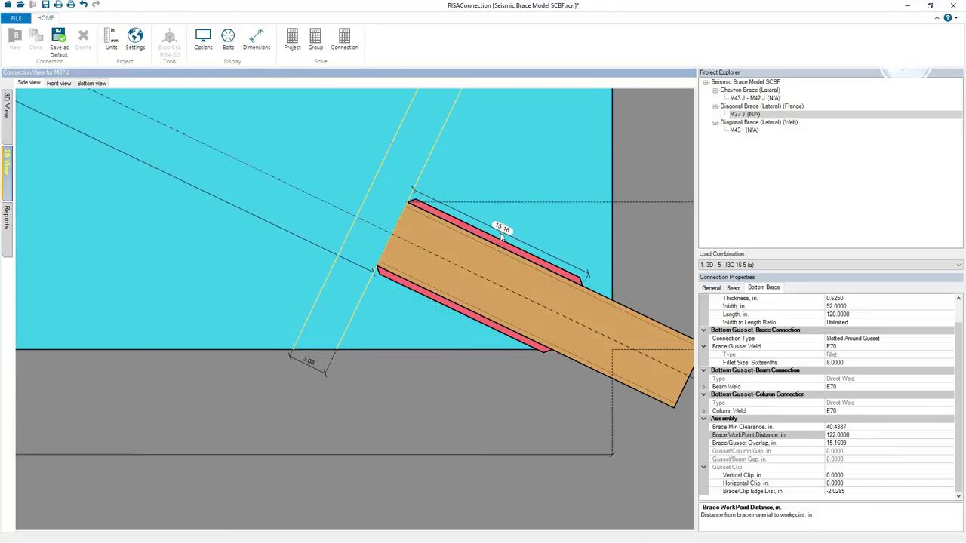
pyautogui.scroll(-5, 501, 257)
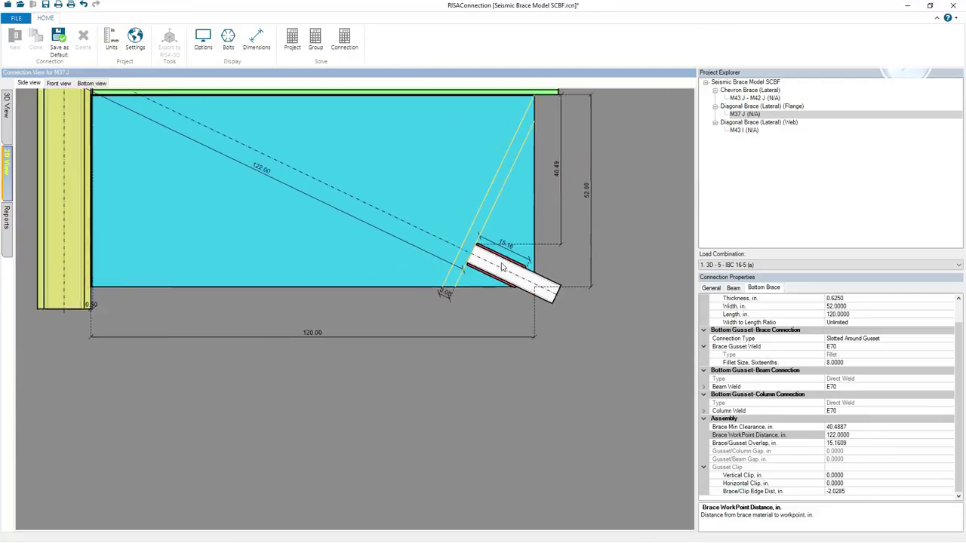
pyautogui.scroll(2, 440, 199)
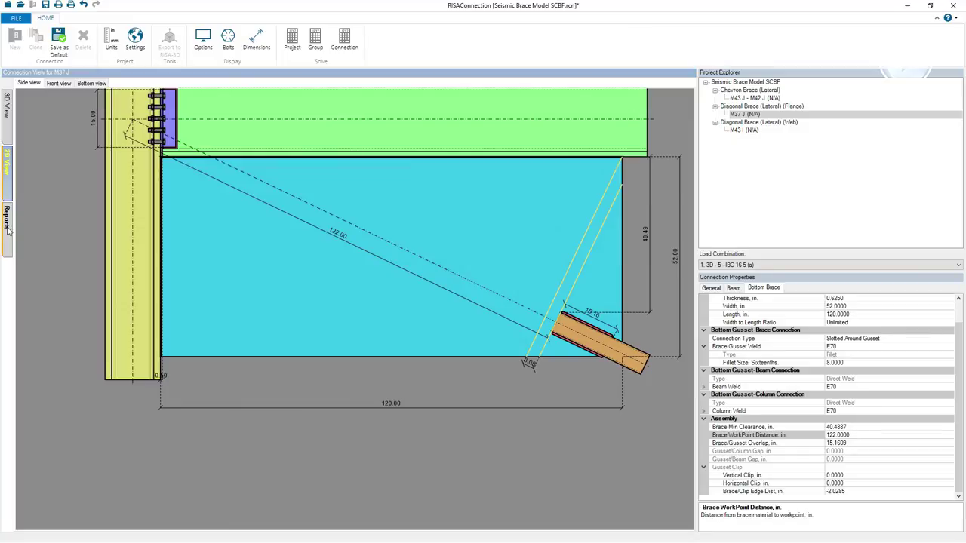
# Look up the gusset plate clearance option in the help file's Seismic Vertical Brace Connections topic, under Seismic Gusset Rotation Capacity/Clearance
pyautogui.click(710, 288)
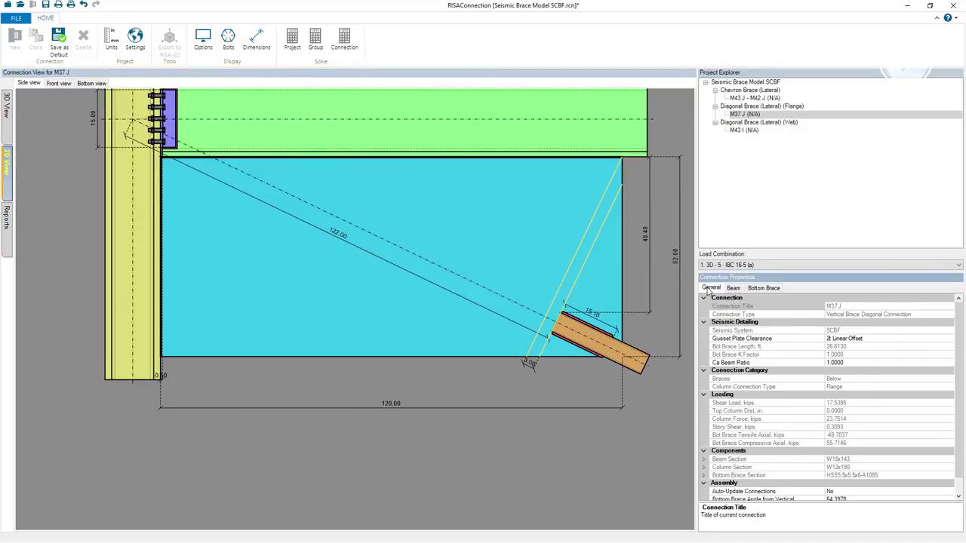
pyautogui.click(768, 341)
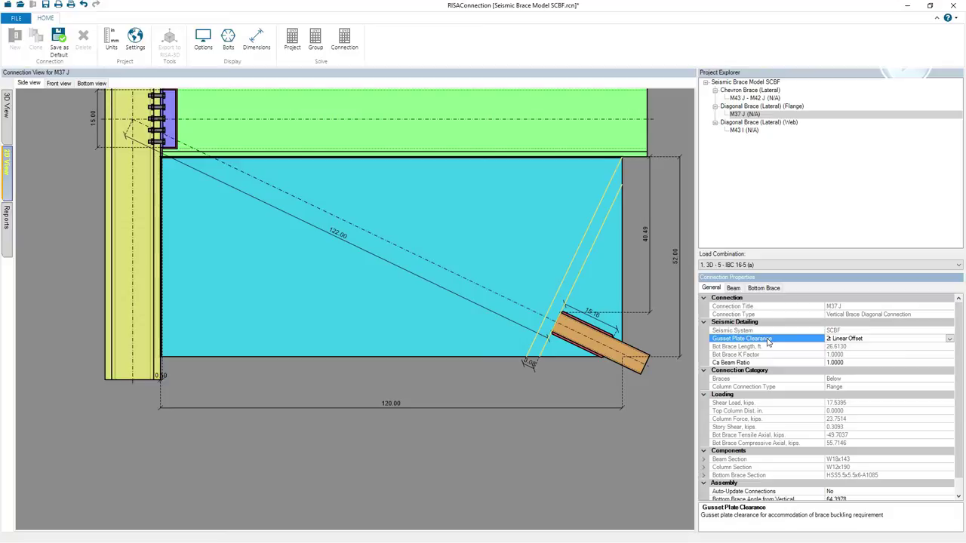
pyautogui.click(871, 339)
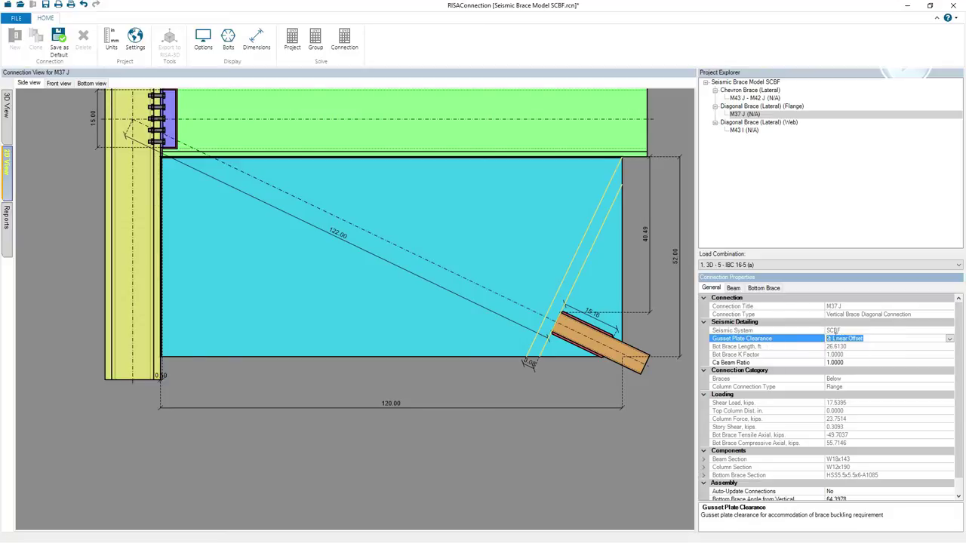
pyautogui.click(948, 19)
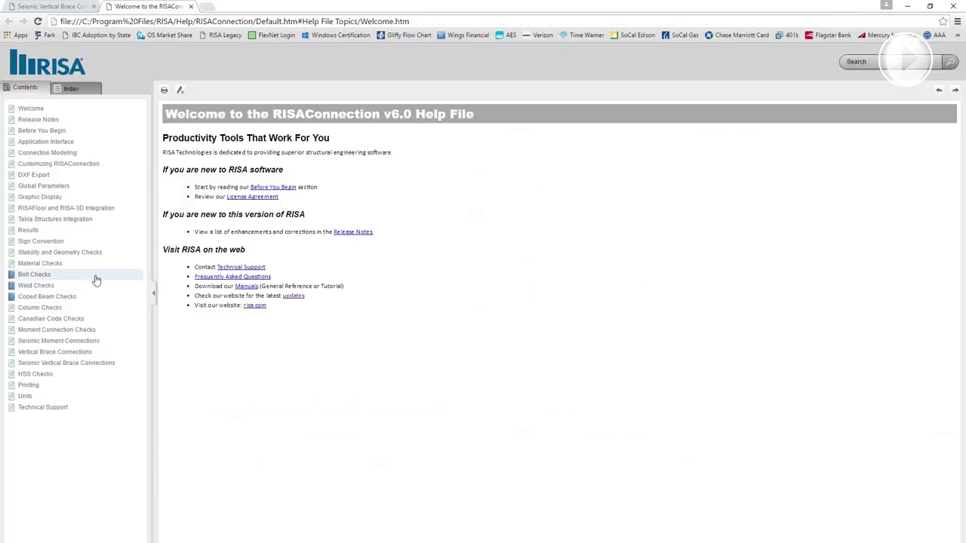
pyautogui.click(60, 363)
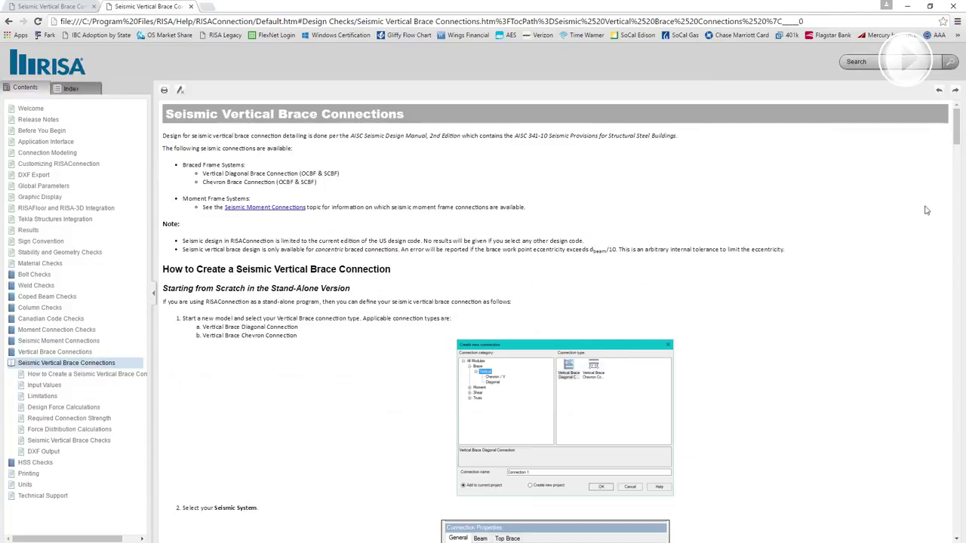
pyautogui.moveTo(956, 114); pyautogui.dragTo(949, 511)
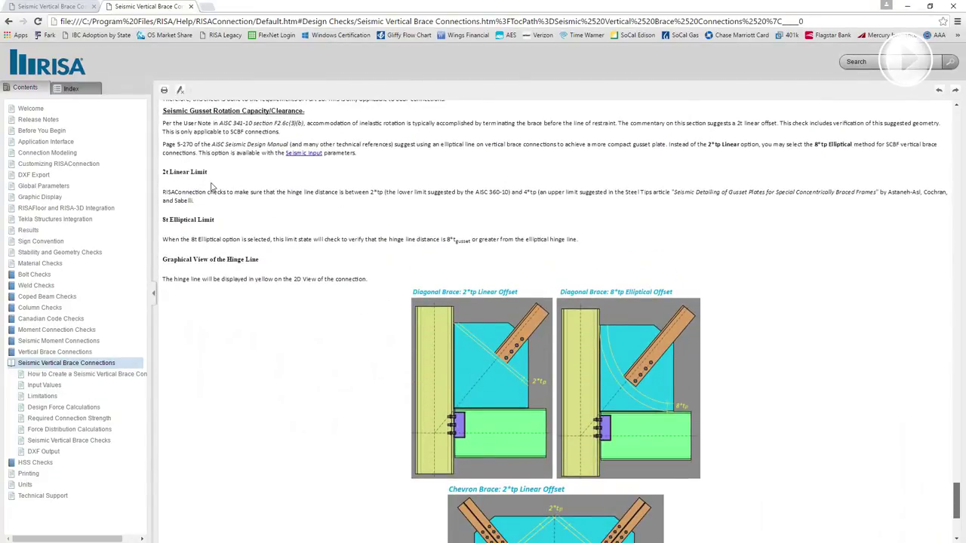
# Read the hinge line distance requirements for the 2t Linear Limit and the 8t Elliptical Limit in the help topic
pyautogui.moveTo(185, 193); pyautogui.dragTo(447, 197)
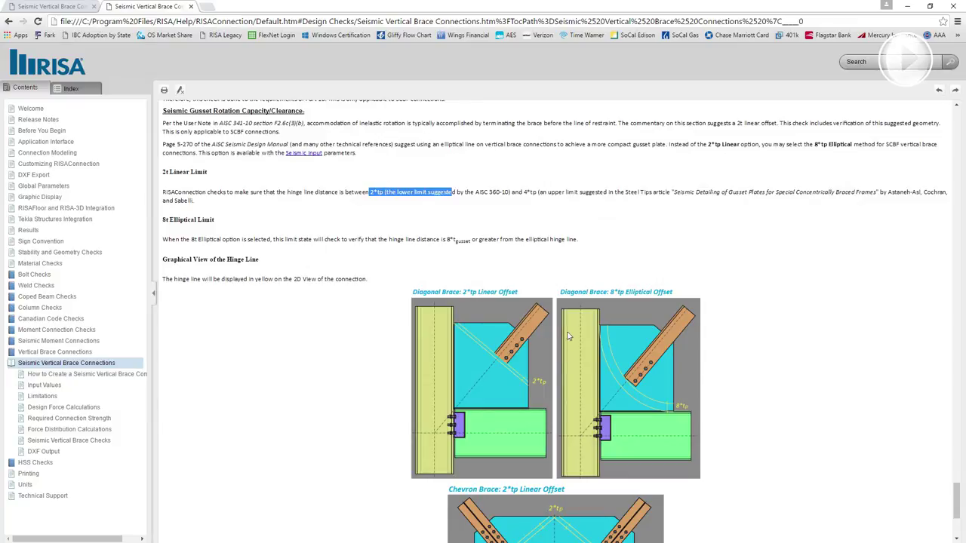
pyautogui.moveTo(272, 240); pyautogui.dragTo(163, 240)
pyautogui.click(549, 239)
pyautogui.click(256, 242)
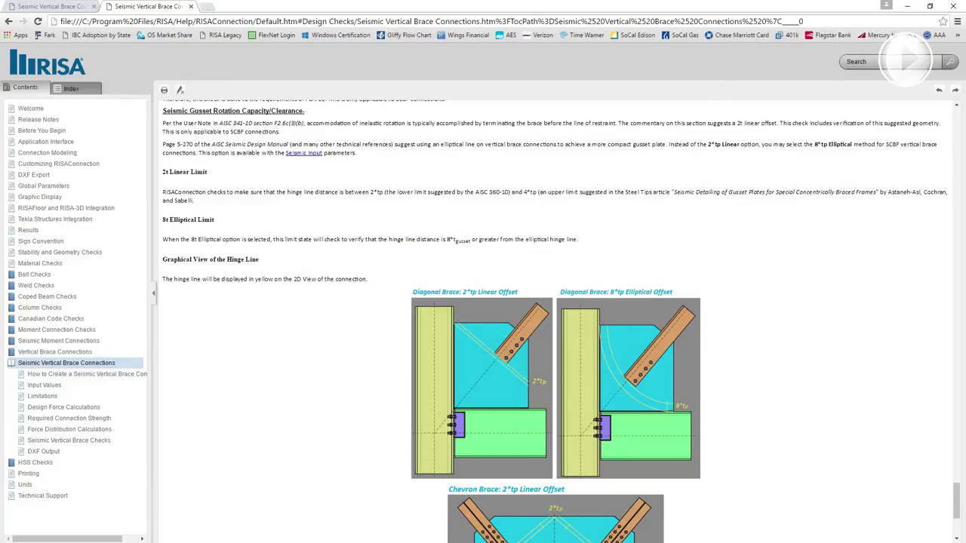
# Return to RISAConnection and change the Gusset Plate Clearance method to 8t Elliptical Offset
pyautogui.hotkey('alt', 'Tab')
pyautogui.click(950, 339)
pyautogui.click(889, 357)
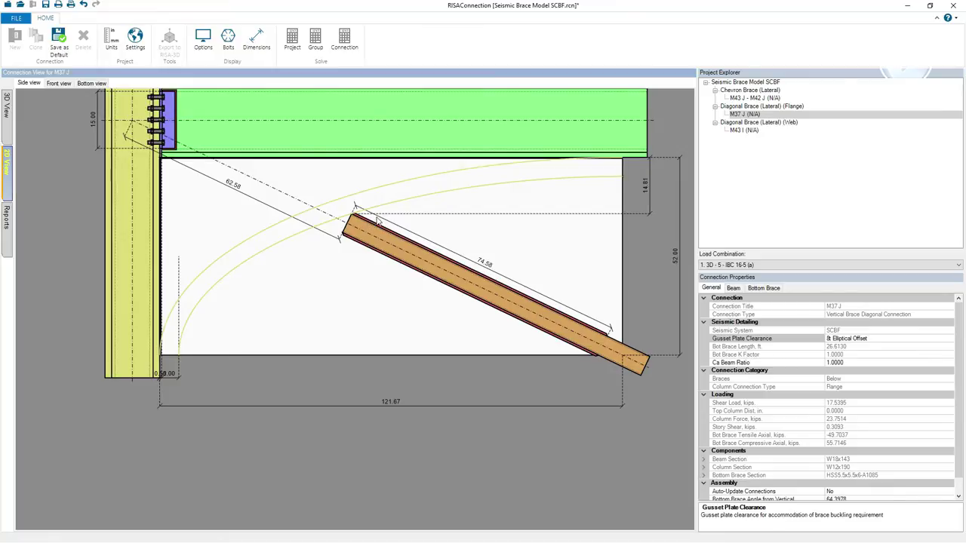
# Set the bottom gusset's width to 20 in and inspect the brace end against the elliptical hinge line in the 2D side view
pyautogui.click(676, 258)
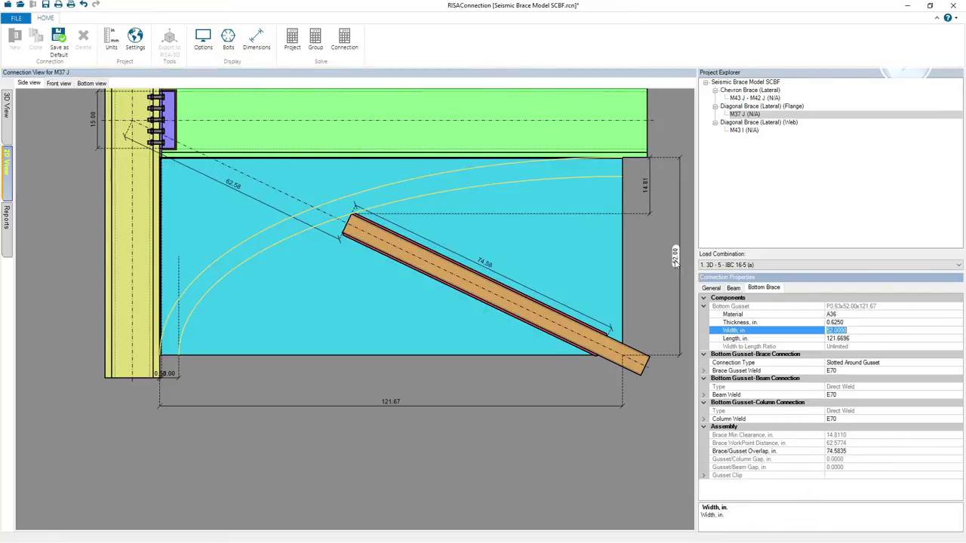
pyautogui.write('20')
pyautogui.press('Return')
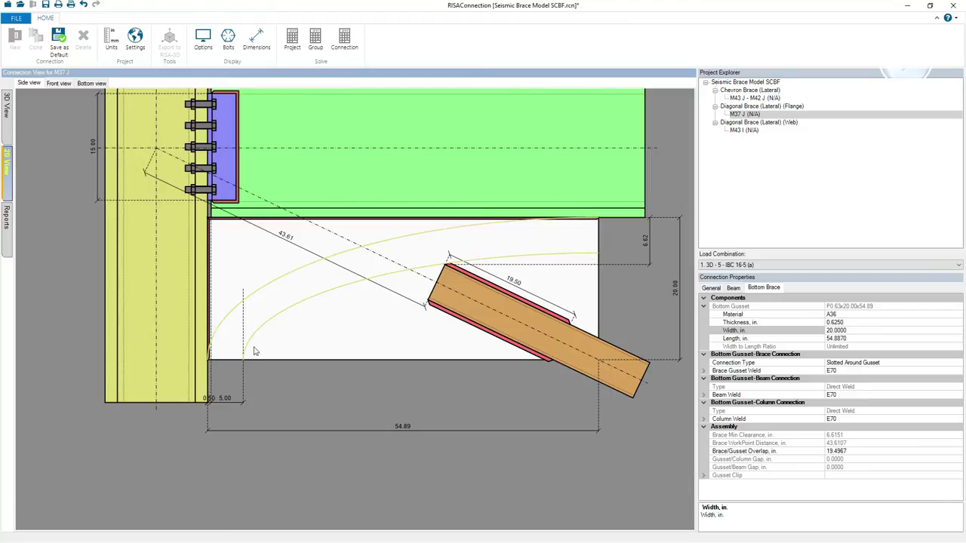
pyautogui.scroll(-2, 620, 317)
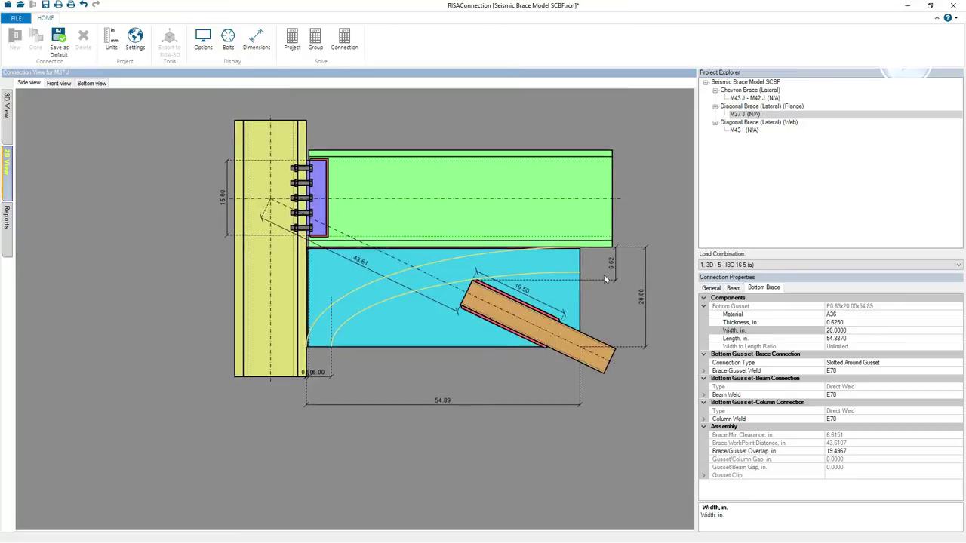
pyautogui.scroll(3, 559, 272)
pyautogui.scroll(-1, 538, 288)
pyautogui.scroll(-1, 538, 289)
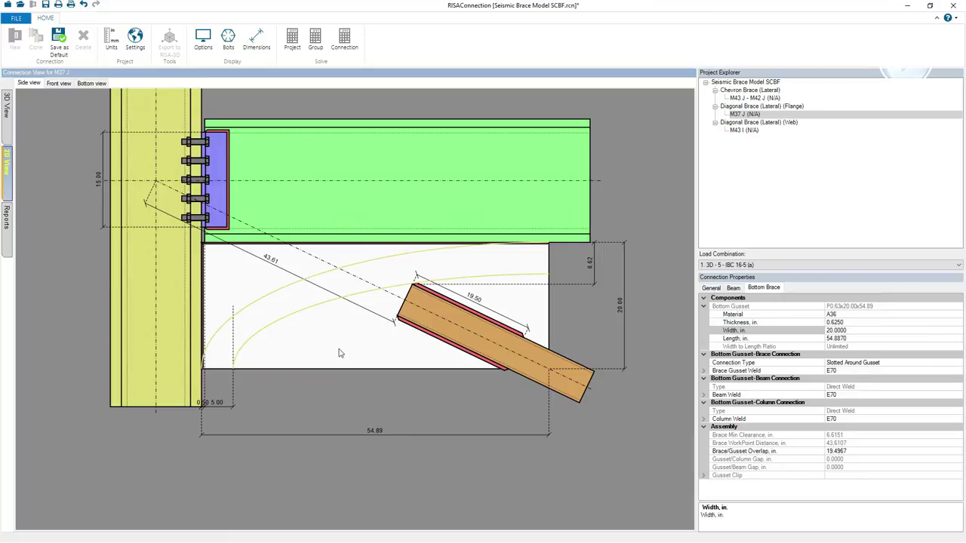
# Solve the M37 J connection and review the bottom gusset/brace limit states, collapsing the Brace Weld Strength details
pyautogui.click(6, 220)
pyautogui.click(286, 47)
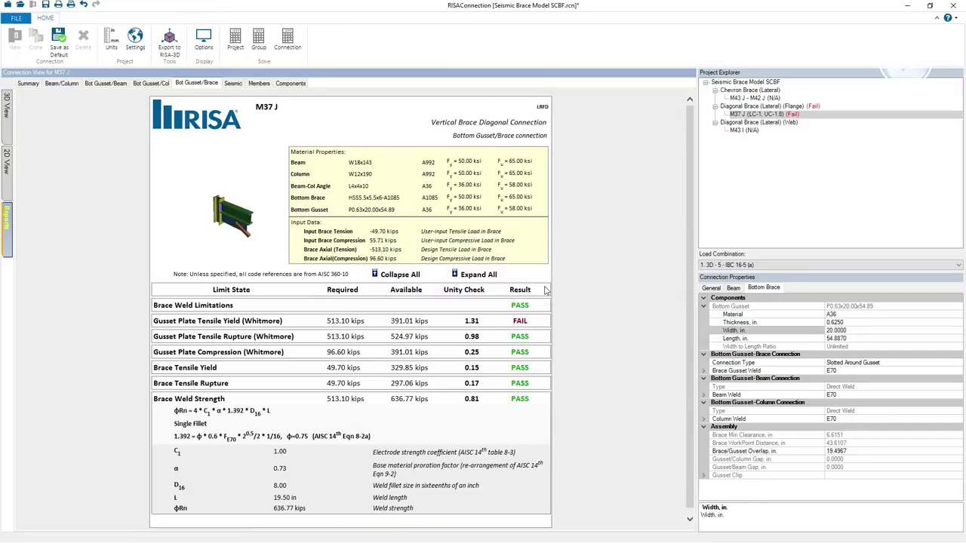
pyautogui.scroll(-1, 685, 282)
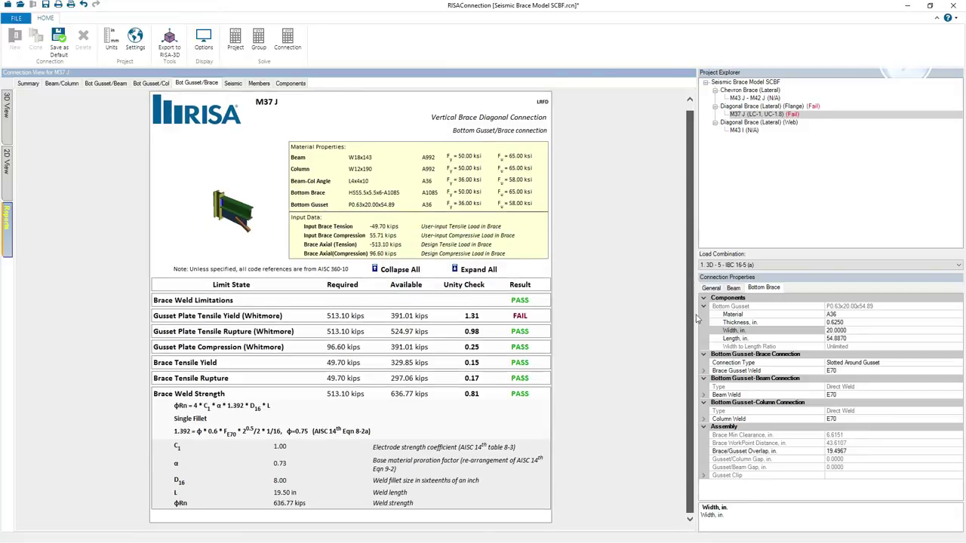
pyautogui.click(217, 407)
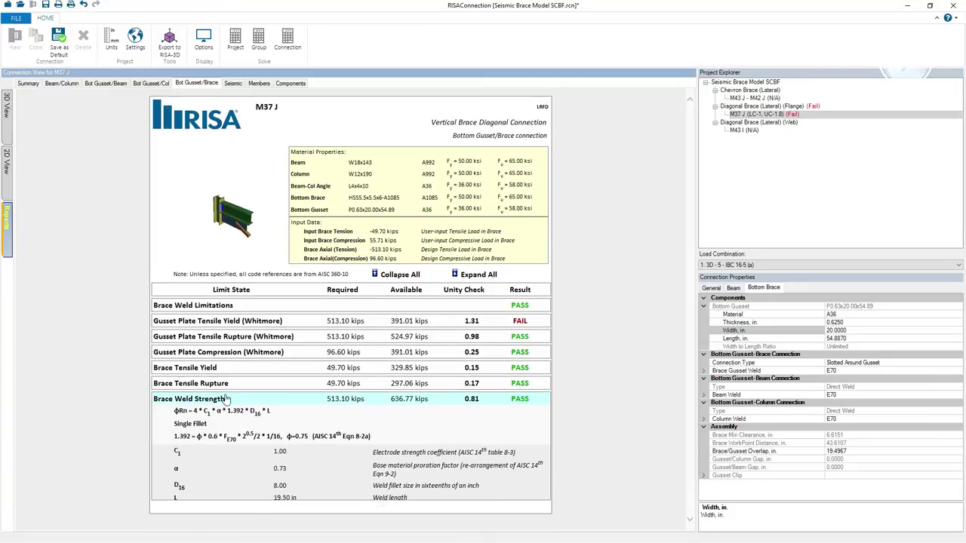
# Review the summary and seismic results, expanding the Seismic Weld Strength at Beam (Bottom) calculation
pyautogui.click(28, 83)
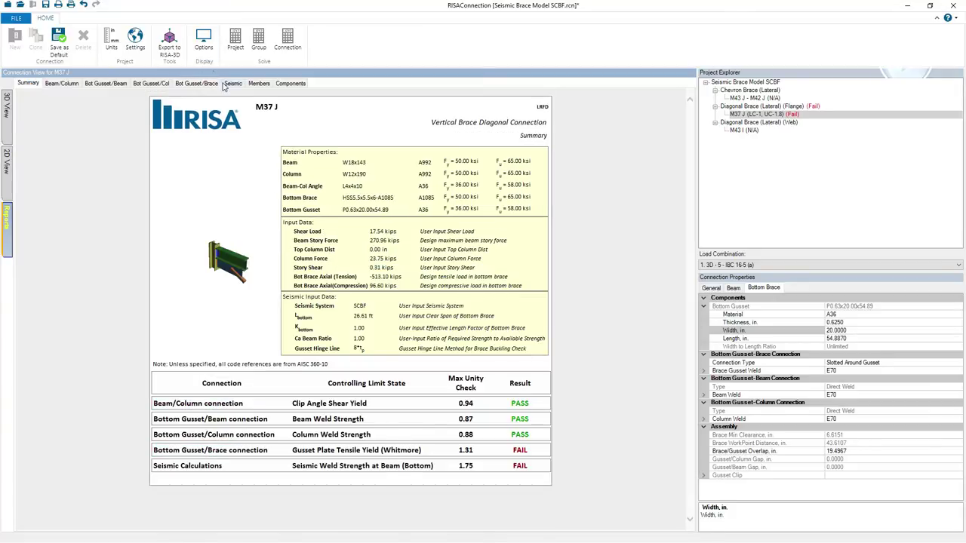
pyautogui.click(230, 84)
pyautogui.scroll(-3, 688, 213)
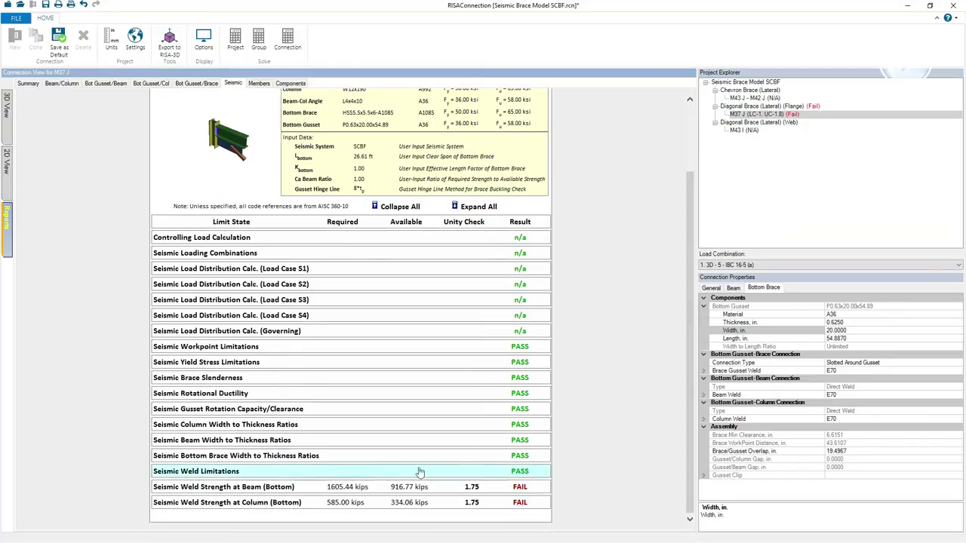
pyautogui.click(294, 487)
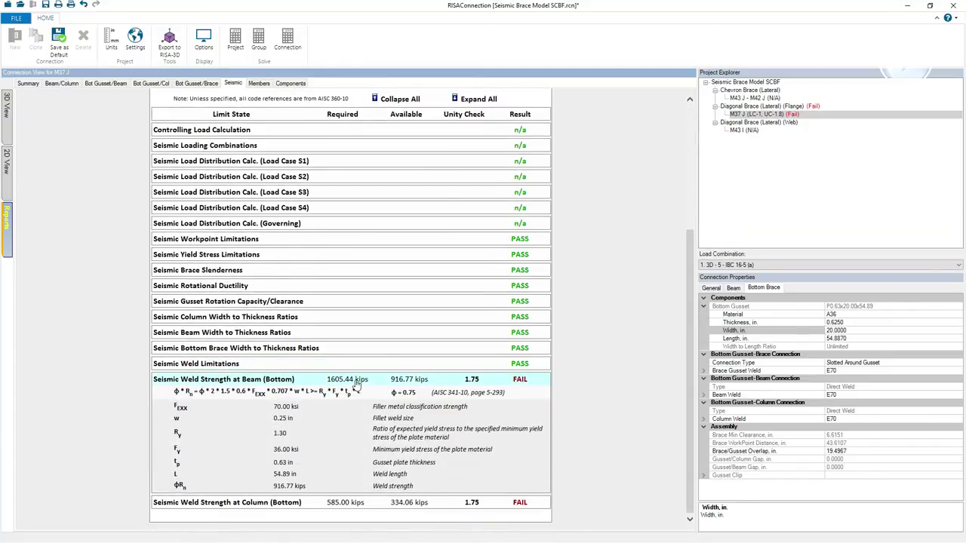
pyautogui.click(358, 385)
# In the 3D model, change the bottom gusset-to-column weld to PJP with an effective throat of 0.375 in
pyautogui.click(6, 108)
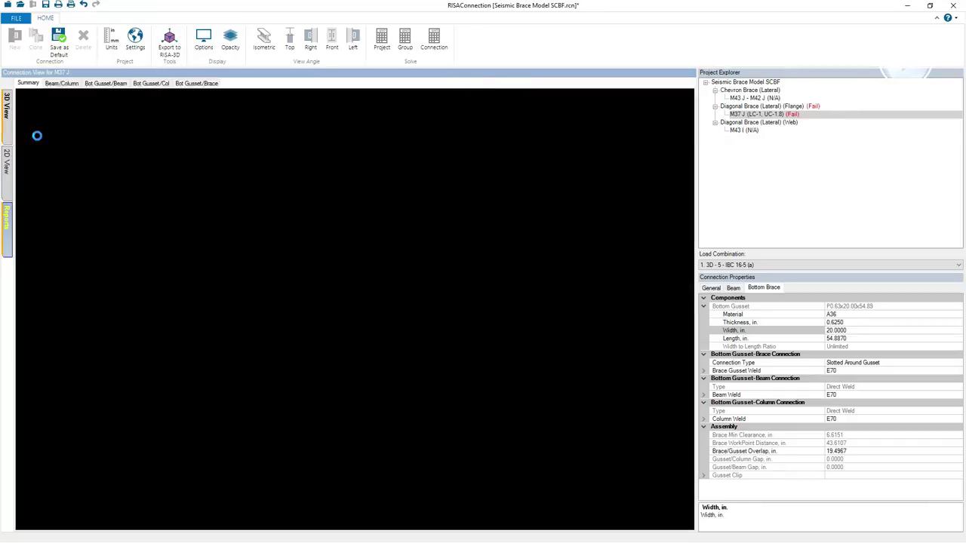
pyautogui.click(424, 299)
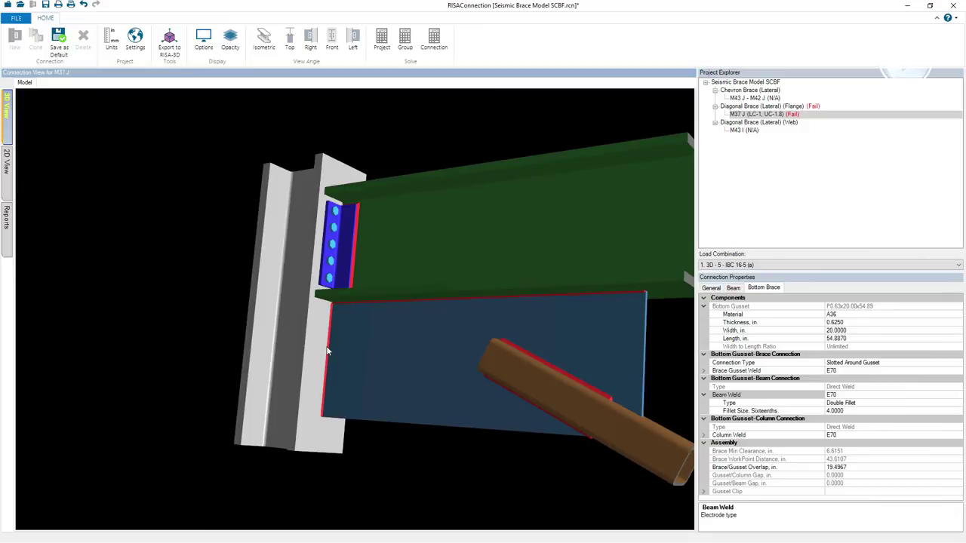
pyautogui.click(328, 351)
pyautogui.click(876, 444)
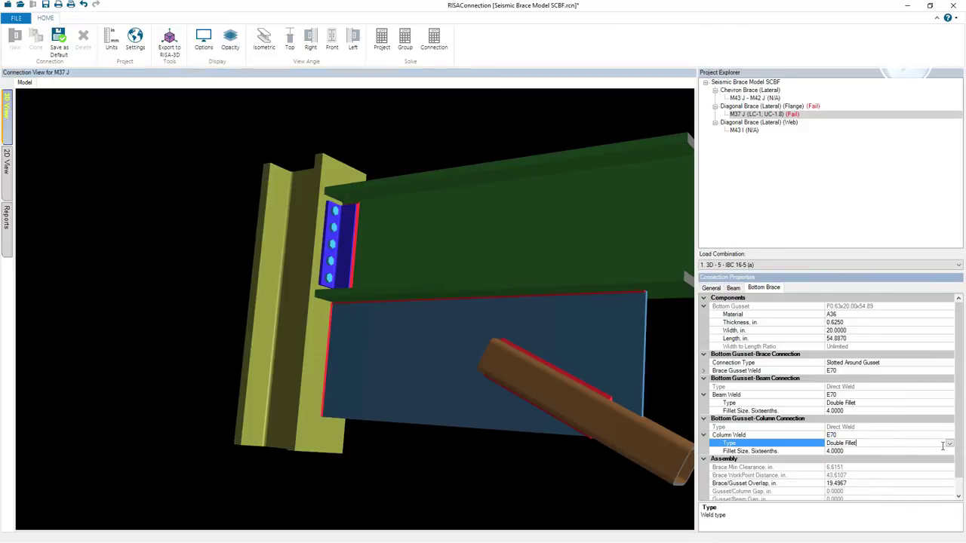
pyautogui.click(949, 443)
pyautogui.click(852, 459)
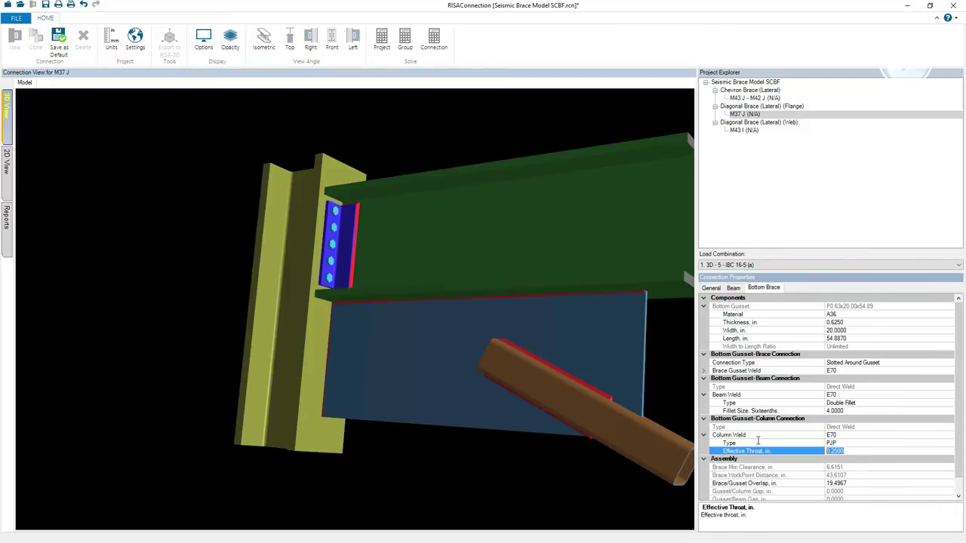
pyautogui.write('0.375')
pyautogui.click(616, 317)
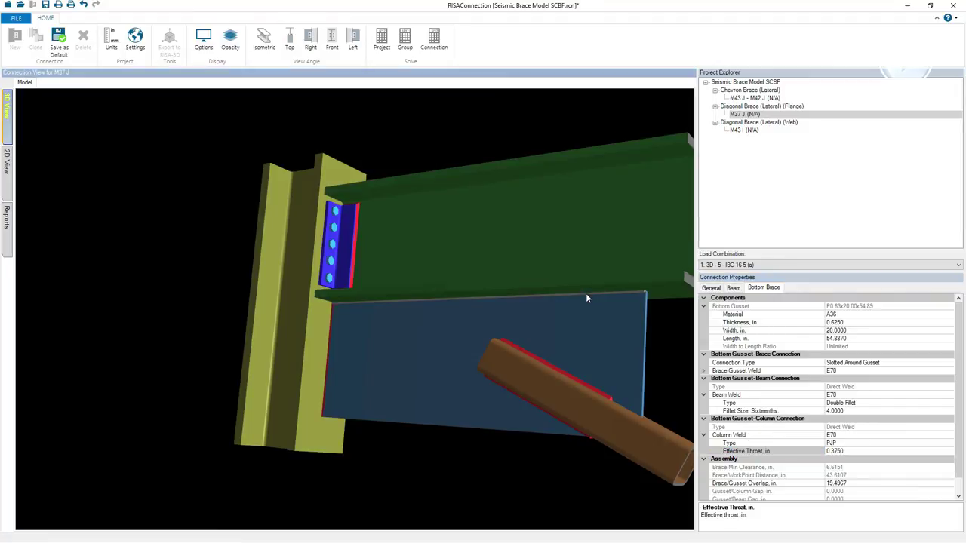
# Change the bottom gusset-to-beam weld to PJP with a 0.375 in effective throat and inspect the weld closely at the gusset's free end
pyautogui.click(586, 294)
pyautogui.click(890, 403)
pyautogui.click(890, 403)
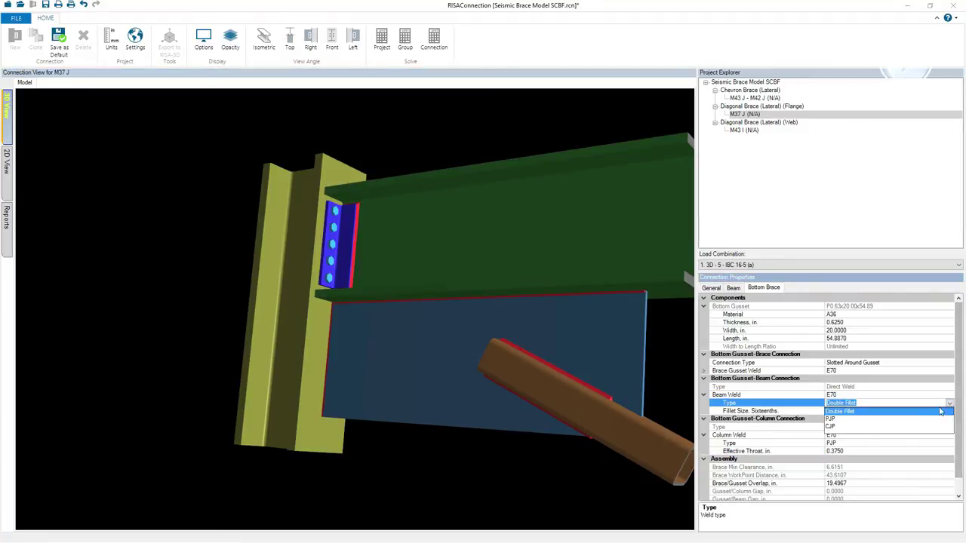
pyautogui.click(855, 423)
pyautogui.click(799, 412)
pyautogui.write('.3750')
pyautogui.click(652, 323)
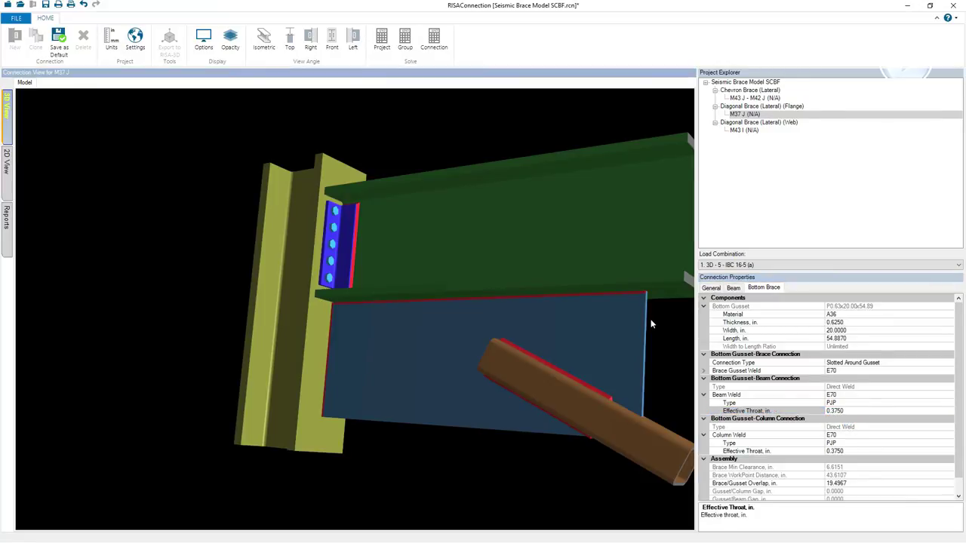
pyautogui.scroll(5, 664, 316)
pyautogui.scroll(-3, 556, 259)
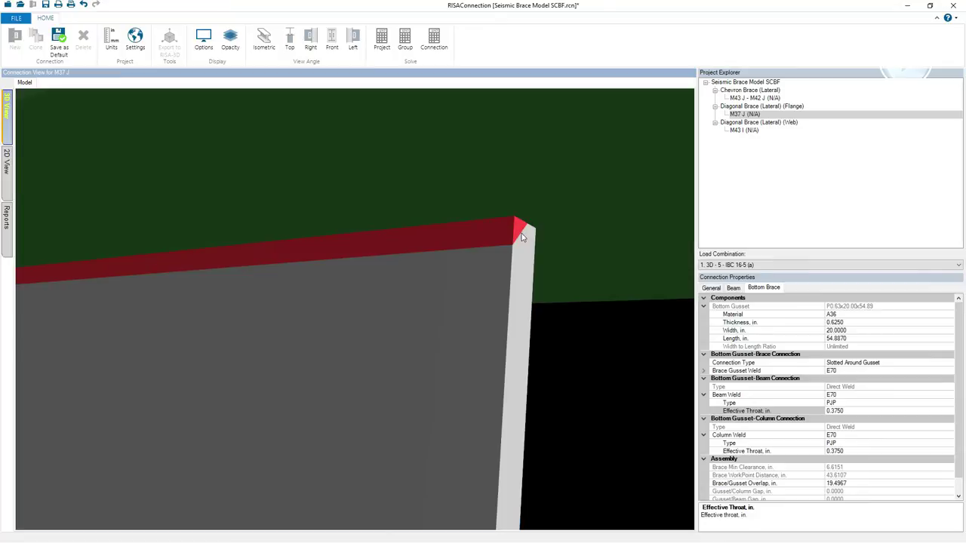
pyautogui.scroll(-5, 557, 259)
pyautogui.scroll(3, 602, 287)
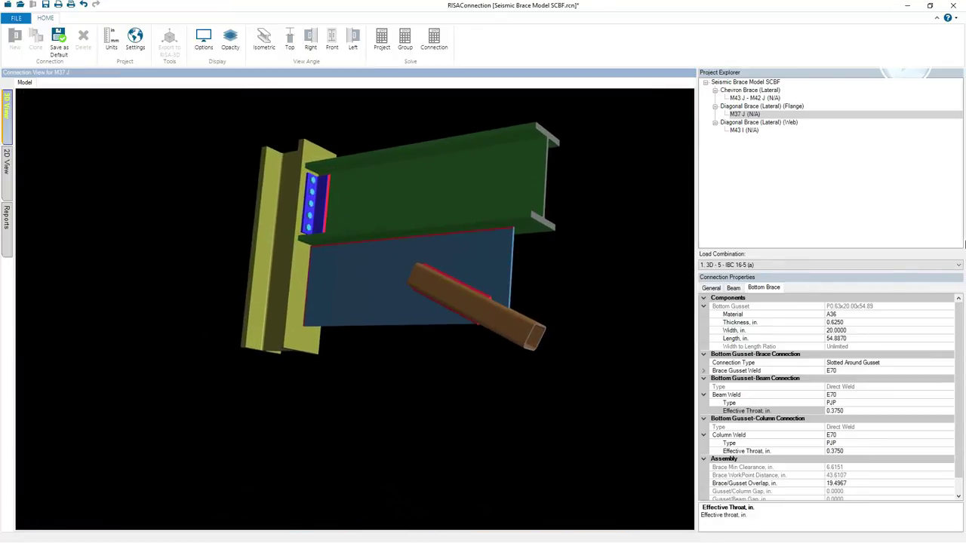
# Set the bottom gusset's plate thickness to 0.75 in
pyautogui.click(711, 289)
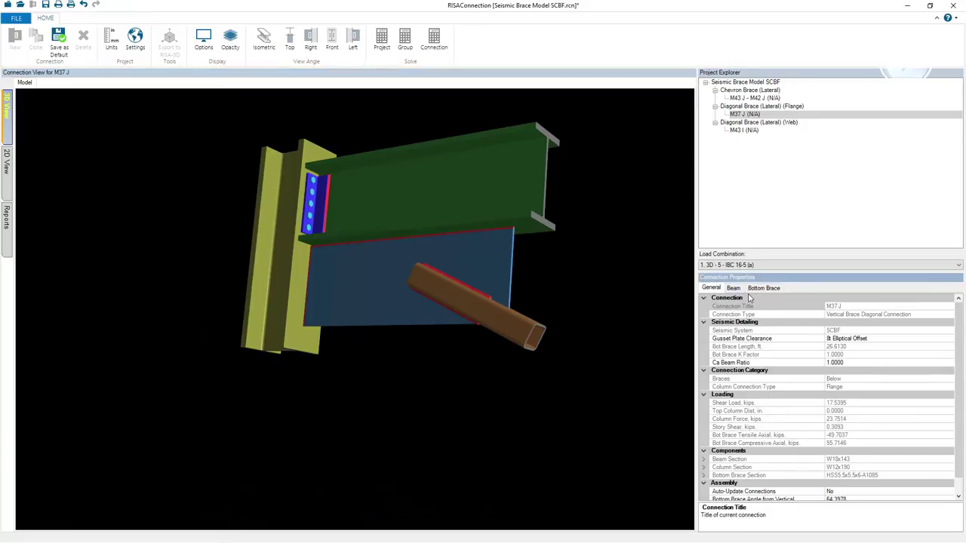
pyautogui.click(494, 252)
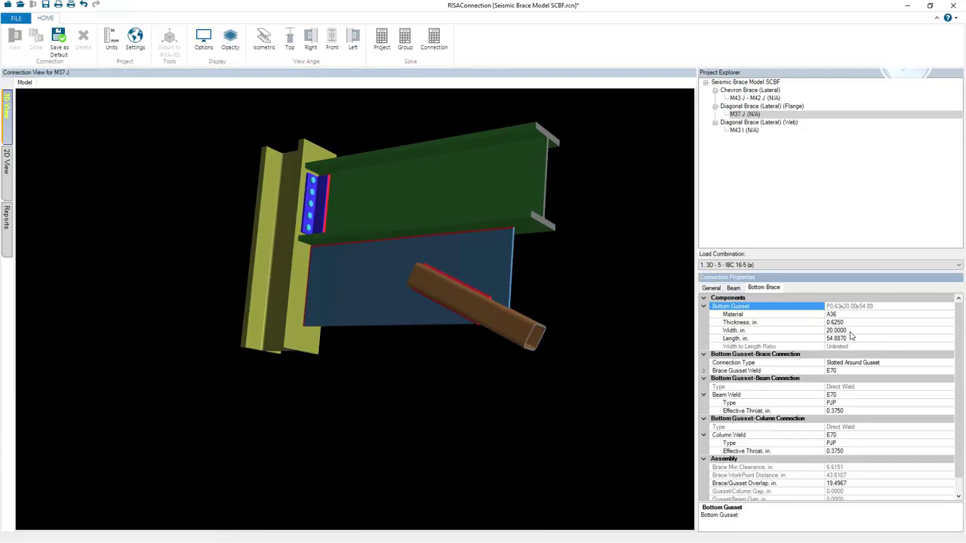
pyautogui.click(849, 324)
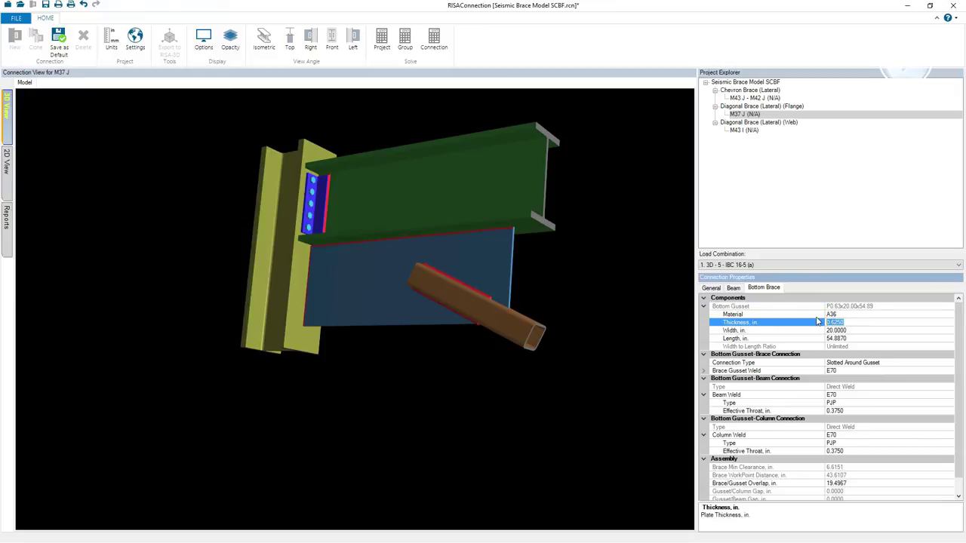
pyautogui.write('0.75')
pyautogui.press('Return')
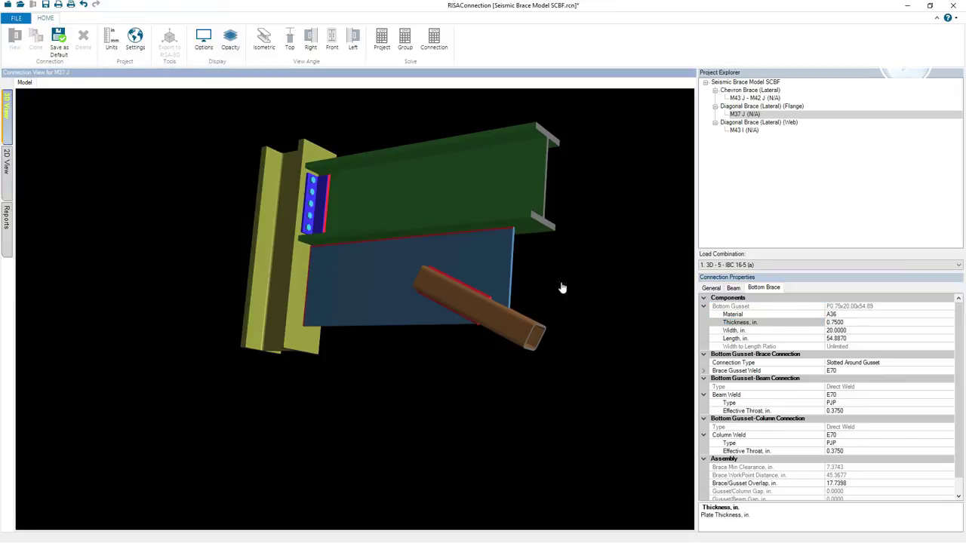
# Change the bottom gusset's material to A572 Gr.50 and re-solve the connection to view its report
pyautogui.click(855, 315)
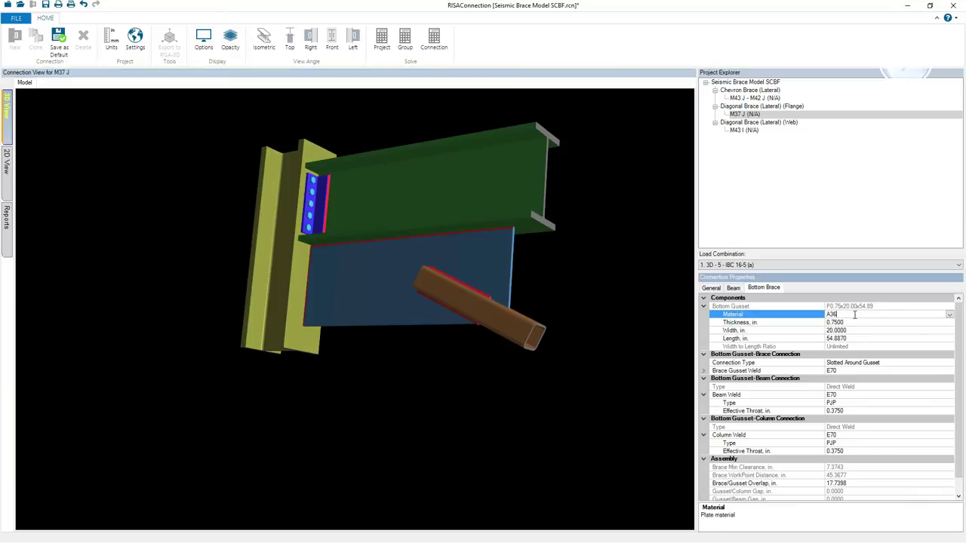
pyautogui.click(950, 315)
pyautogui.click(870, 334)
pyautogui.click(434, 39)
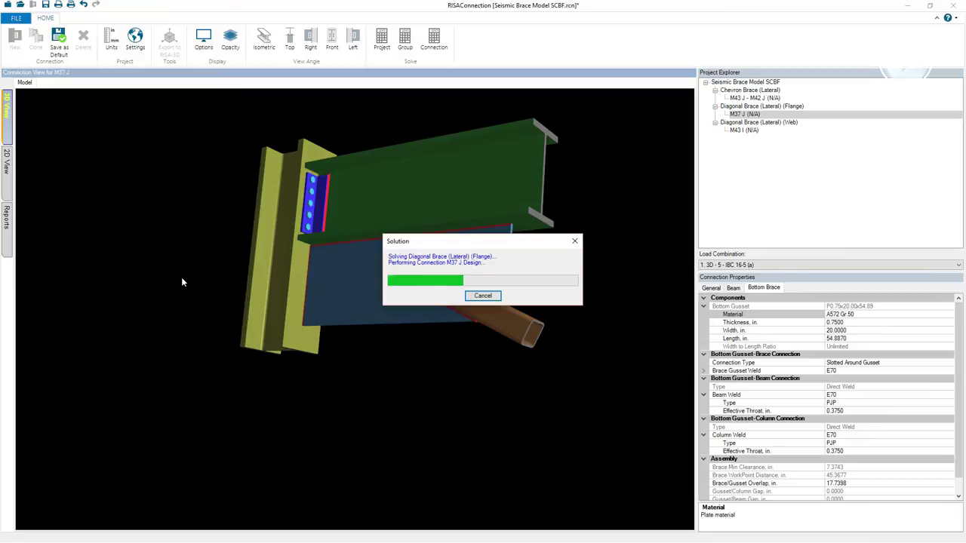
pyautogui.click(7, 225)
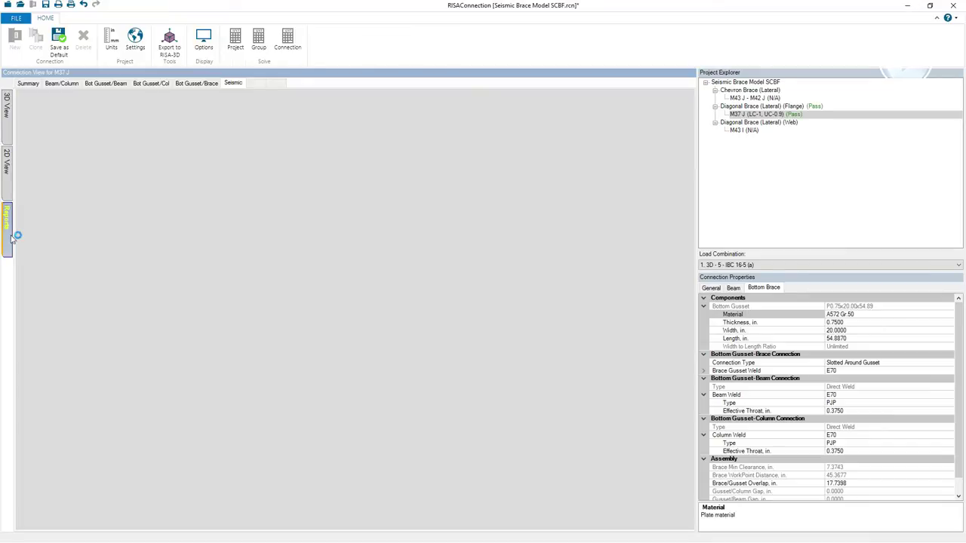
# Check the M37 J report summary and inspect the bottom gusset and its clearance curves in the 2D side view
pyautogui.click(32, 83)
pyautogui.click(6, 162)
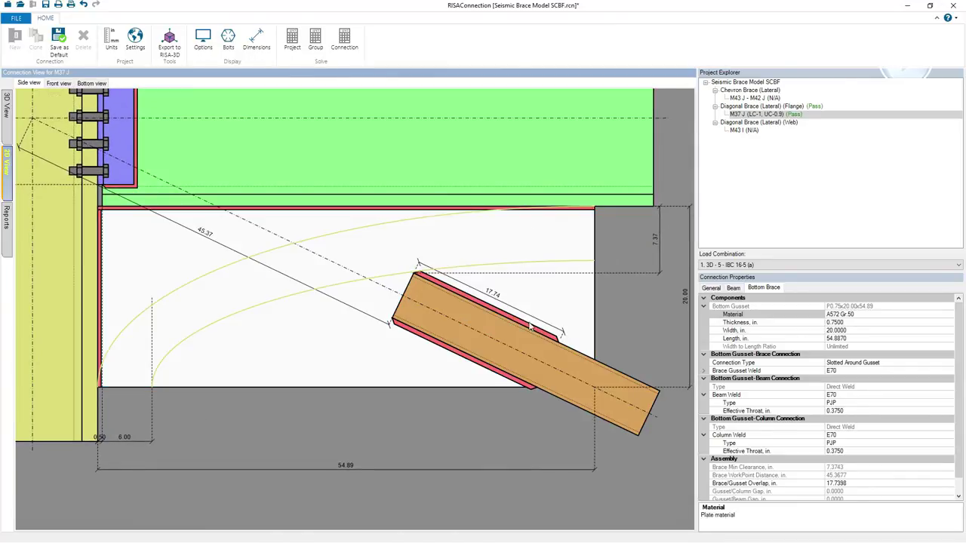
pyautogui.scroll(-3, 378, 290)
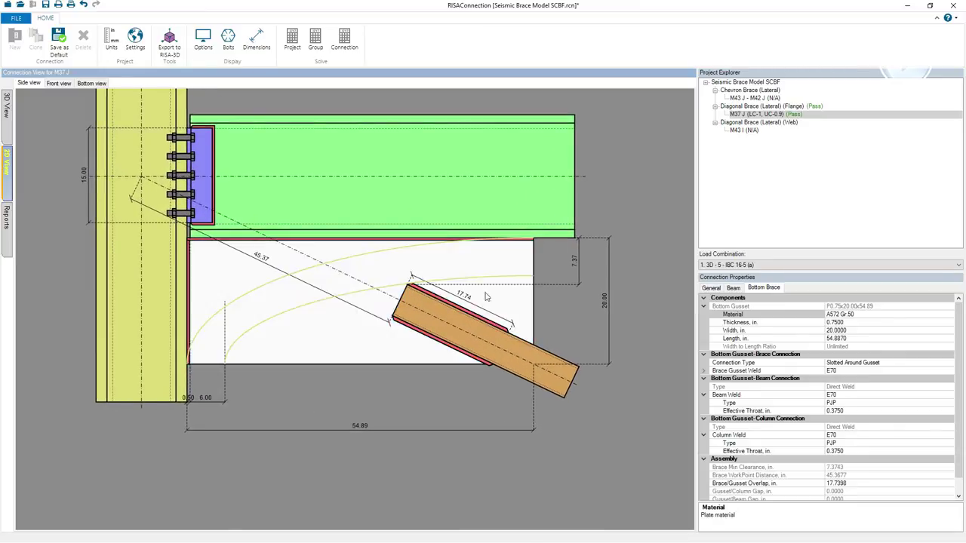
pyautogui.click(511, 295)
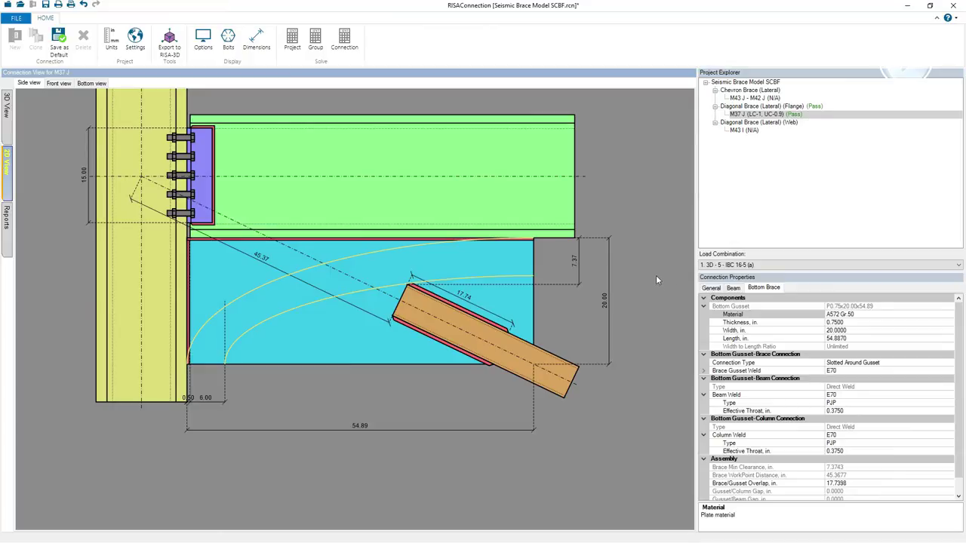
# Solve the M43 I diagonal brace (web) connection and show its report
pyautogui.click(743, 131)
pyautogui.moveTo(498, 291); pyautogui.dragTo(494, 260)
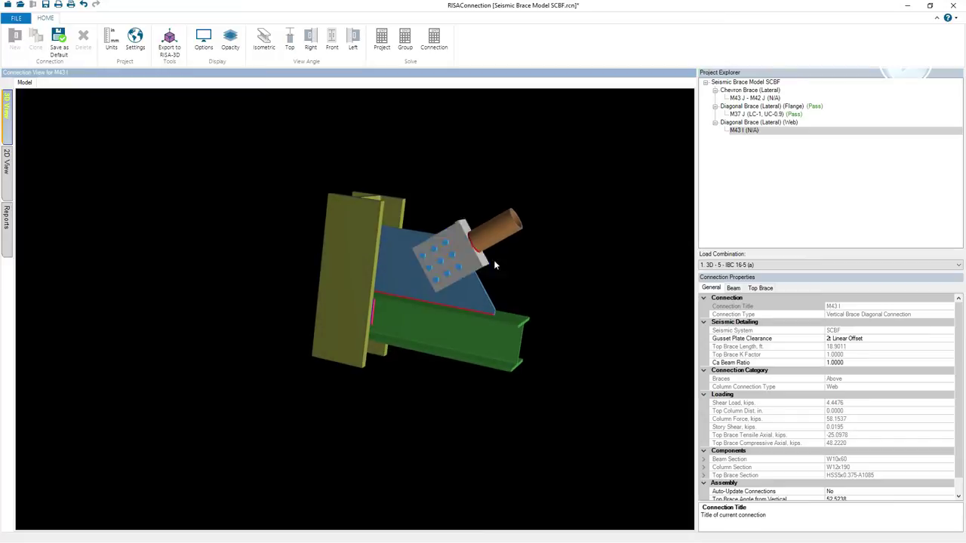
pyautogui.click(436, 44)
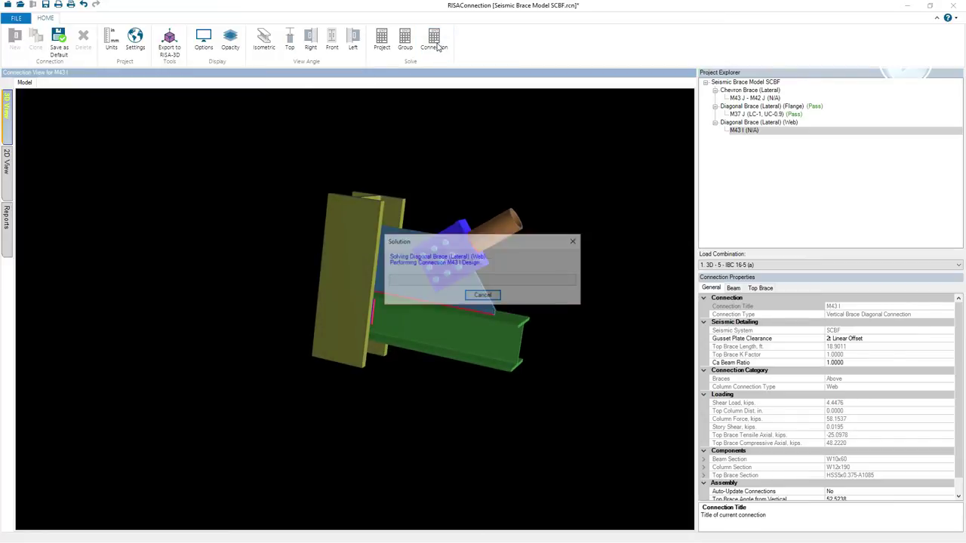
pyautogui.click(7, 222)
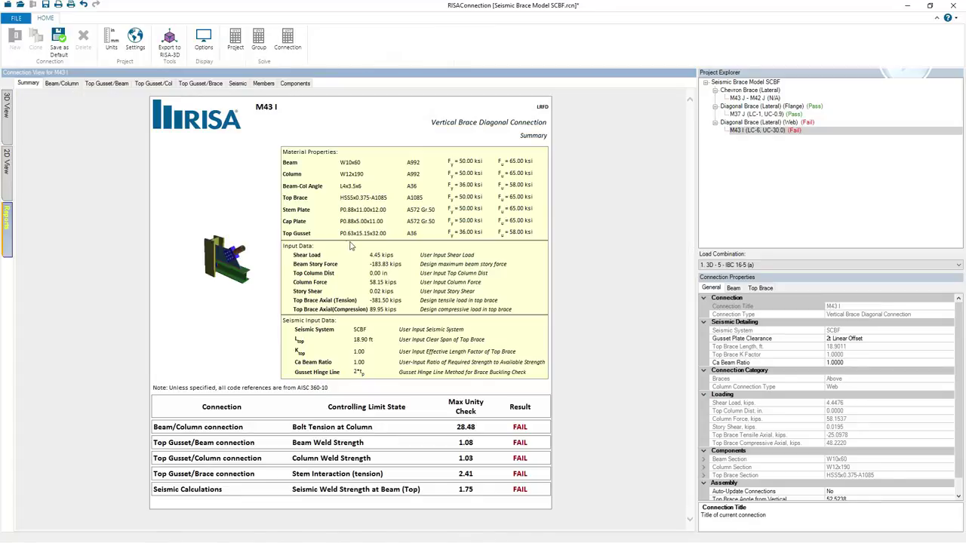
# Examine M43 I's beam/column limit states and seismic calculations, and return to the report summary
pyautogui.click(60, 83)
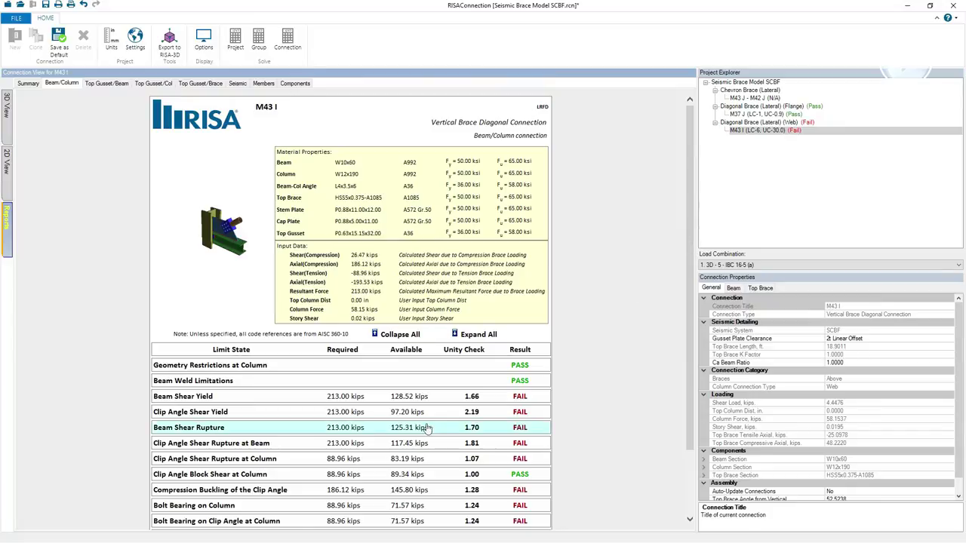
pyautogui.moveTo(692, 318); pyautogui.dragTo(695, 378)
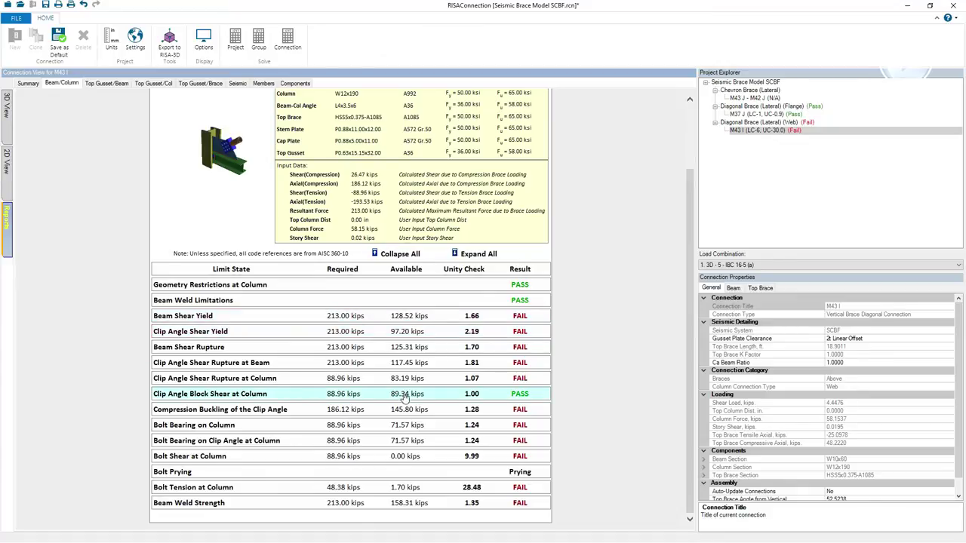
pyautogui.click(444, 320)
pyautogui.click(444, 317)
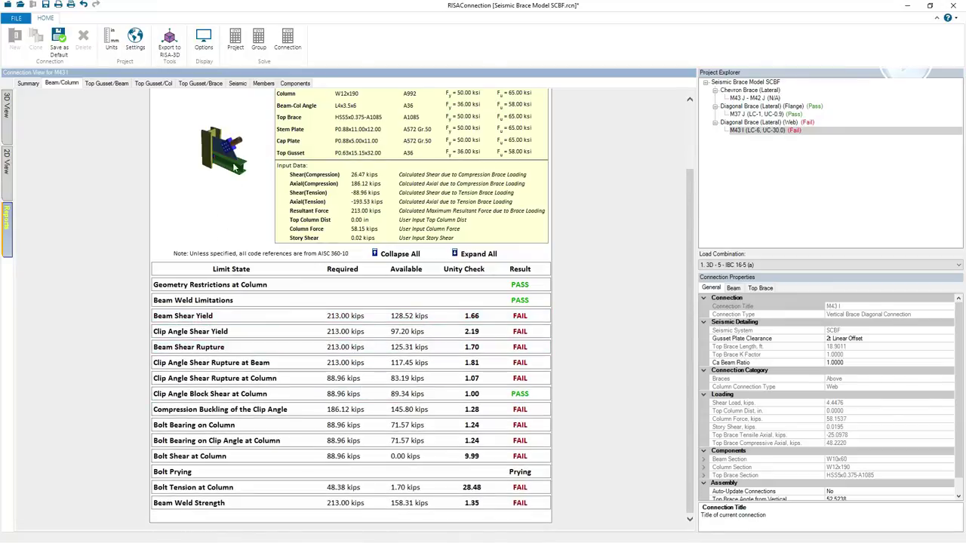
pyautogui.click(239, 83)
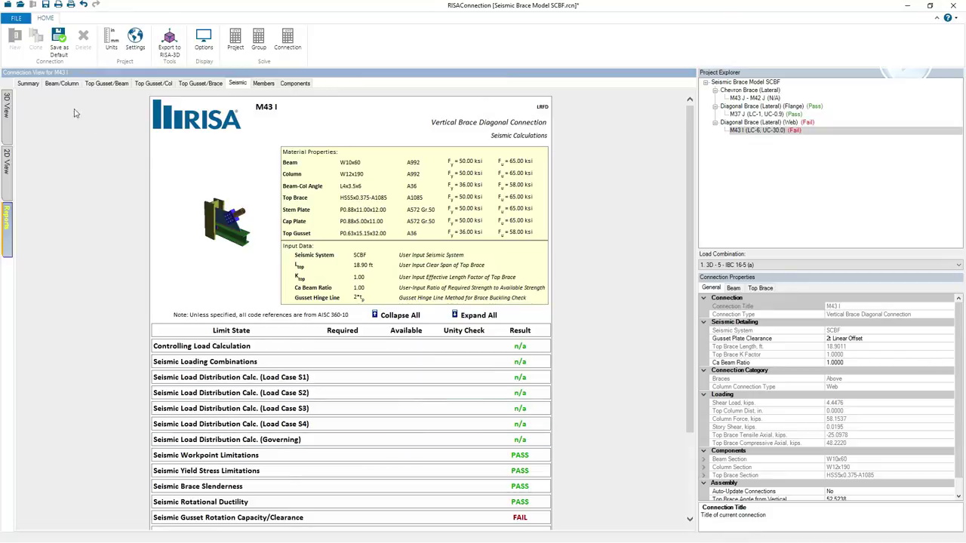
pyautogui.click(28, 83)
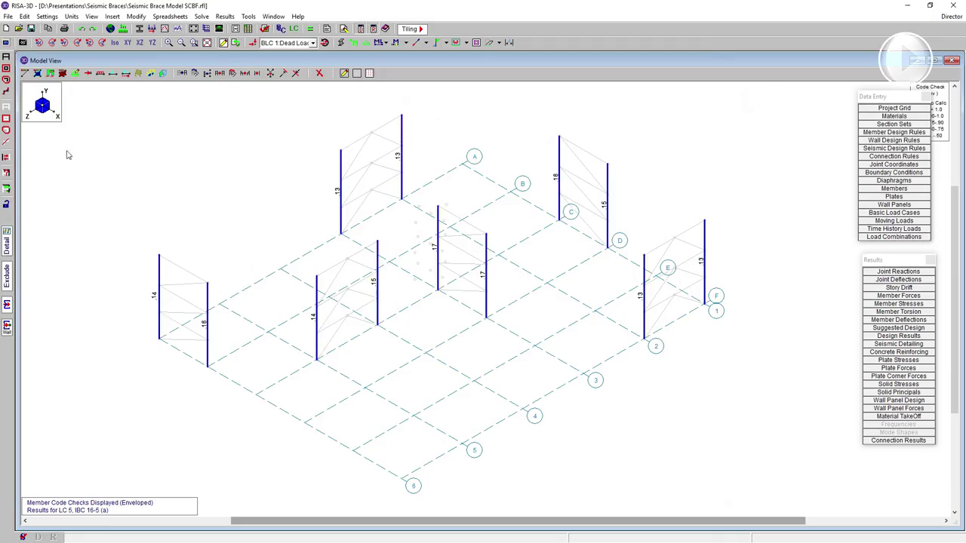
# In RISA-3D, clear the column selection and select all three beams in each of the three parallel braced frames
pyautogui.click(6, 106)
pyautogui.moveTo(349, 111)
pyautogui.mouseDown()
pyautogui.moveTo(397, 129)
pyautogui.moveTo(396, 161)
pyautogui.mouseUp()
pyautogui.click(388, 154)
pyautogui.click(383, 184)
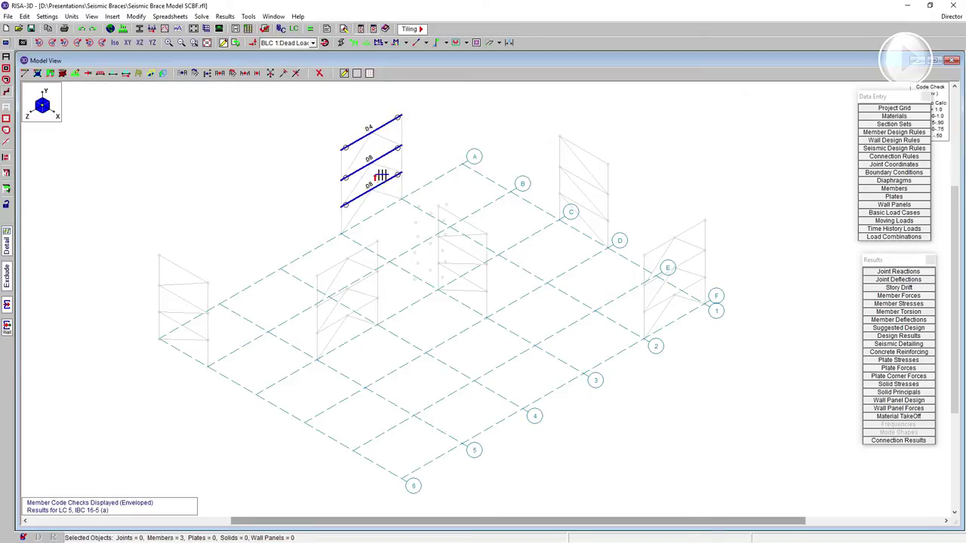
pyautogui.click(368, 247)
pyautogui.click(364, 279)
pyautogui.click(365, 307)
pyautogui.click(693, 228)
pyautogui.click(699, 255)
pyautogui.click(699, 281)
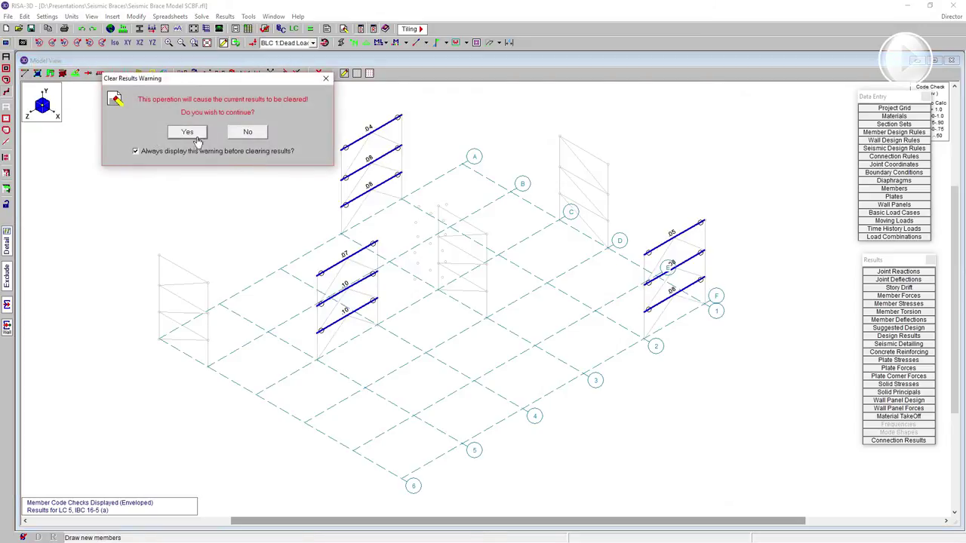
# Clear the current results and directly assign the W12x106 shape to all selected beams
pyautogui.click(187, 133)
pyautogui.moveTo(148, 168); pyautogui.dragTo(85, 169)
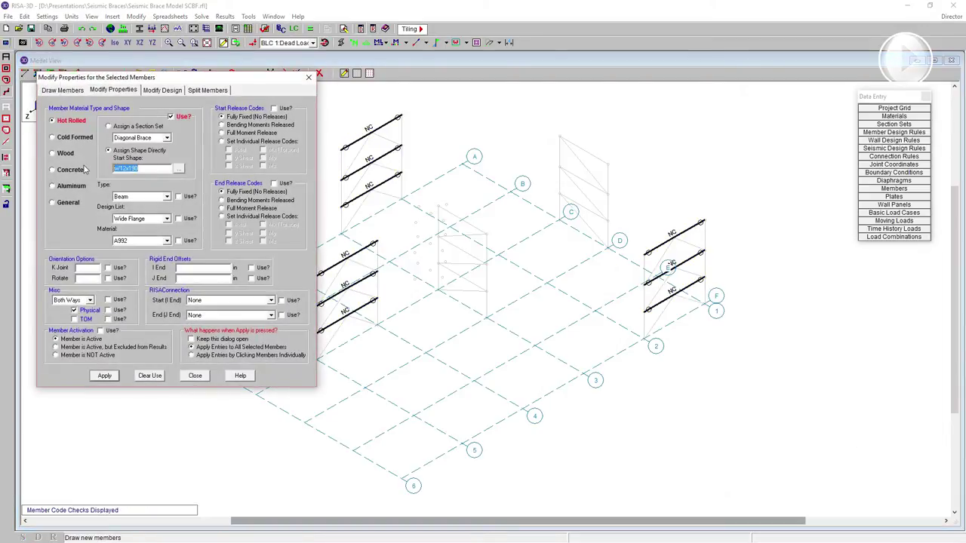
pyautogui.write('W')
pyautogui.click(104, 375)
# Solve the model as a batch of marked combinations with an envelope included, and redisplay all members
pyautogui.click(325, 43)
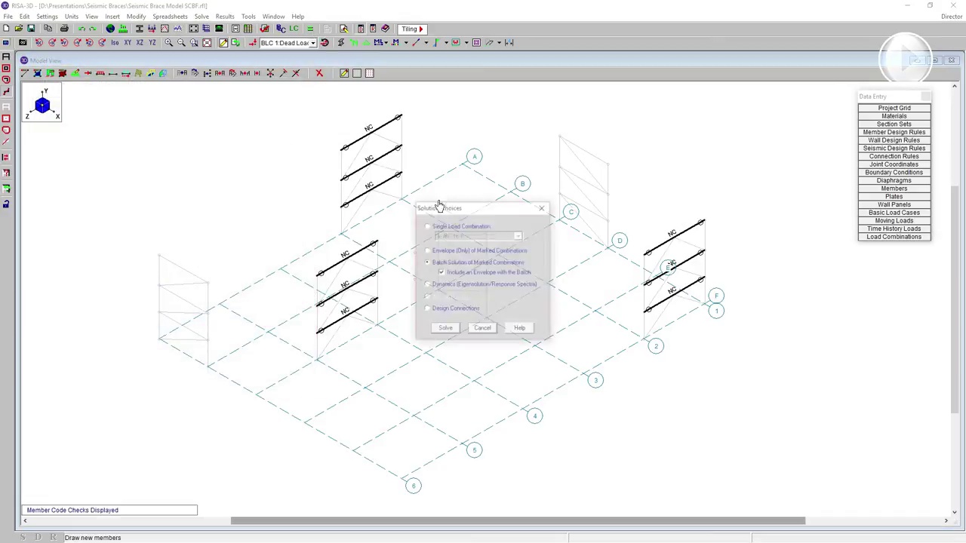
pyautogui.click(445, 329)
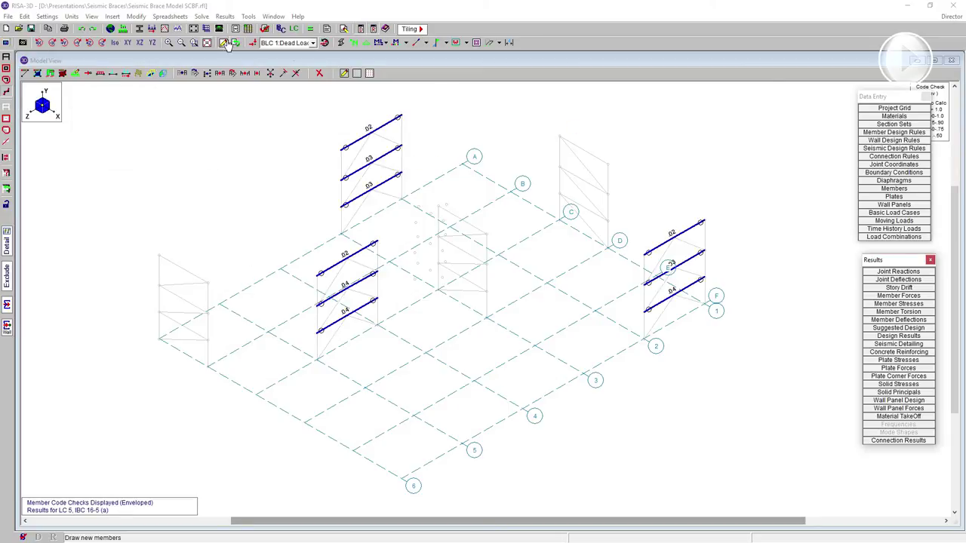
pyautogui.click(400, 42)
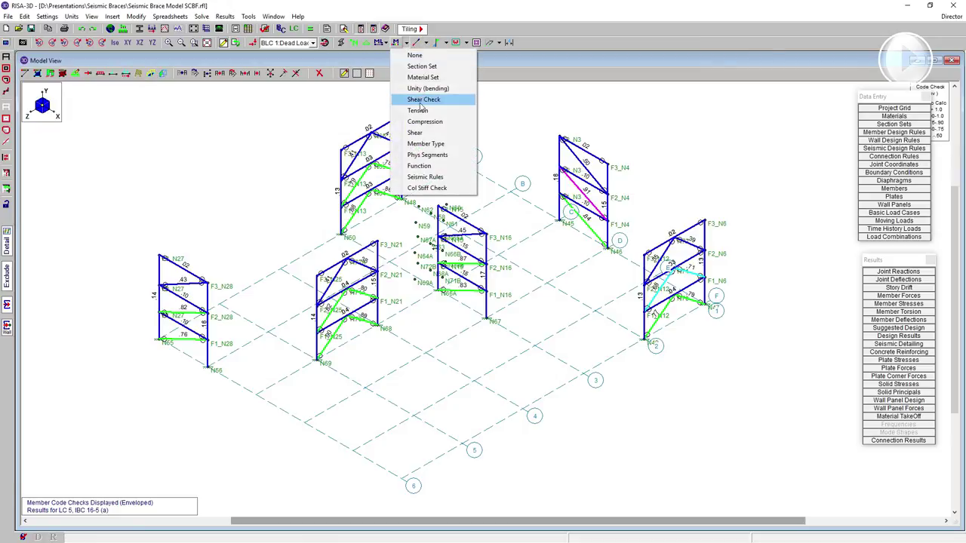
pyautogui.click(519, 102)
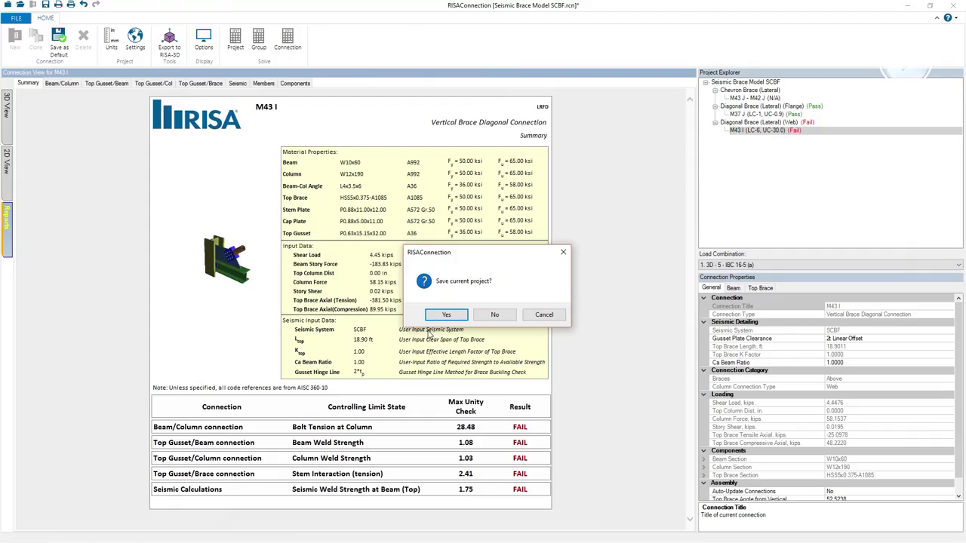
# In RISAConnection, save the current project, solve the updated M43 I connection and show its report
pyautogui.click(446, 314)
pyautogui.click(747, 130)
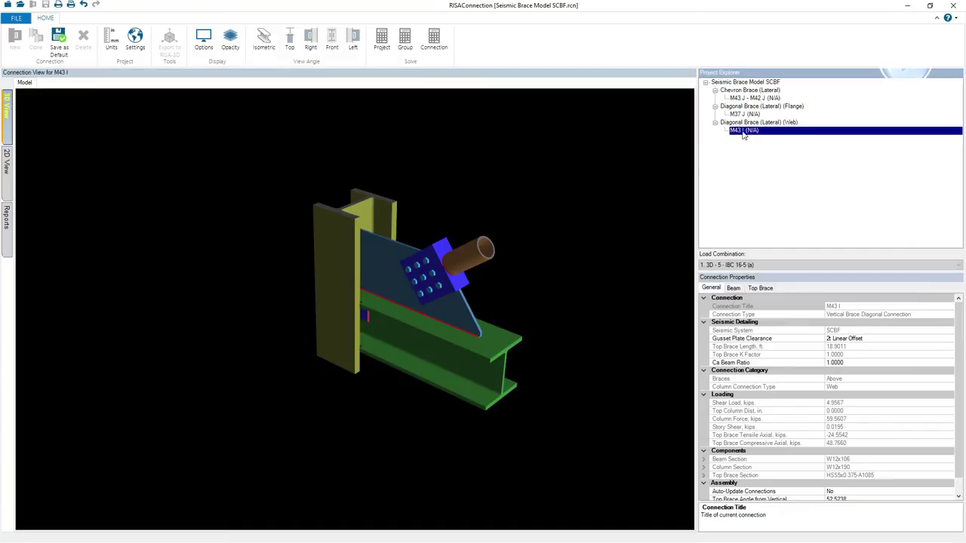
pyautogui.click(431, 44)
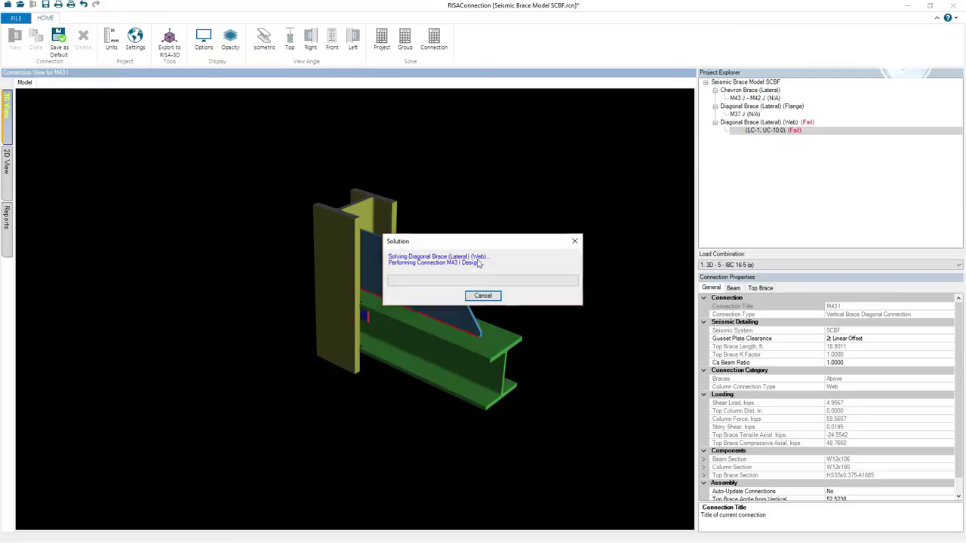
pyautogui.click(7, 243)
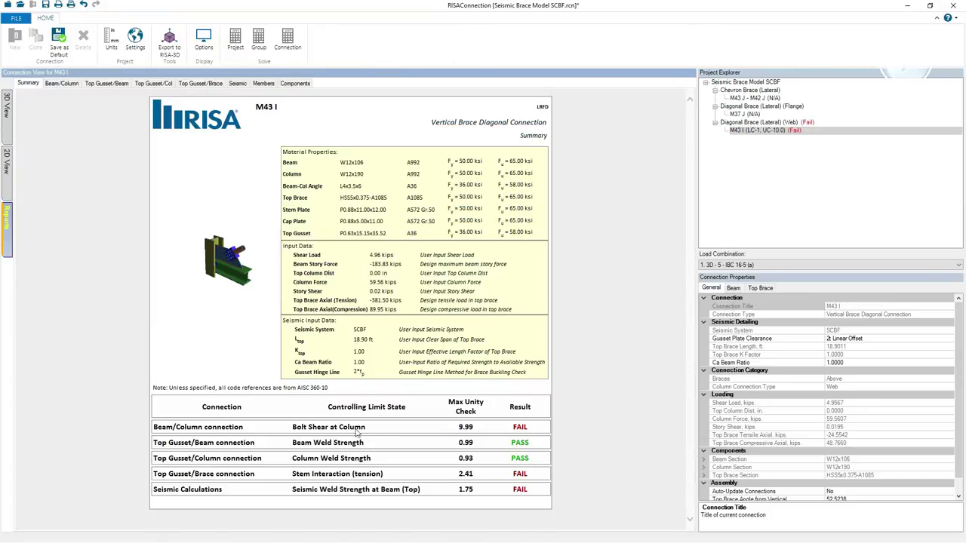
# Inspect the beam-to-column clip angle in the 3D model and change its section to L4x4x10
pyautogui.click(6, 106)
pyautogui.moveTo(392, 307); pyautogui.dragTo(332, 309)
pyautogui.scroll(5, 332, 310)
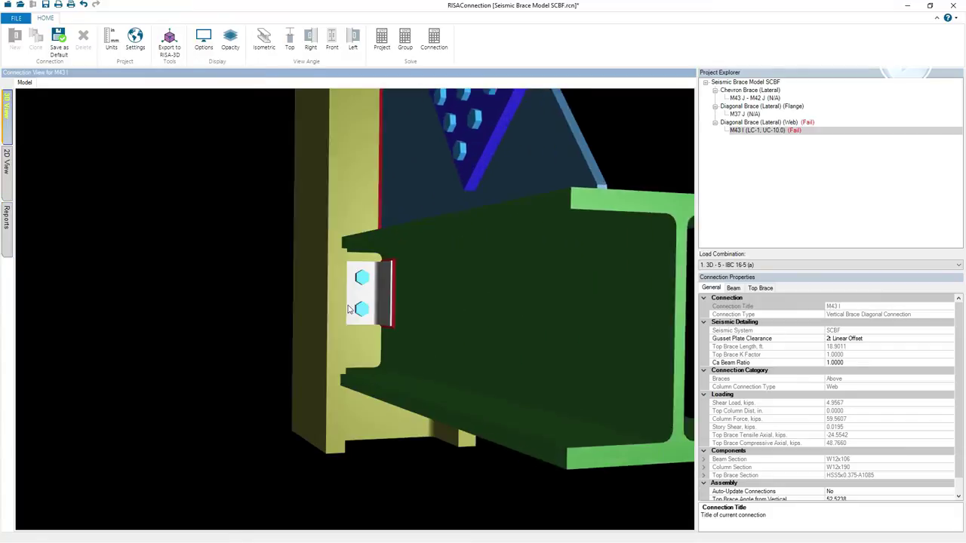
pyautogui.moveTo(380, 334); pyautogui.dragTo(358, 336)
pyautogui.scroll(5, 358, 332)
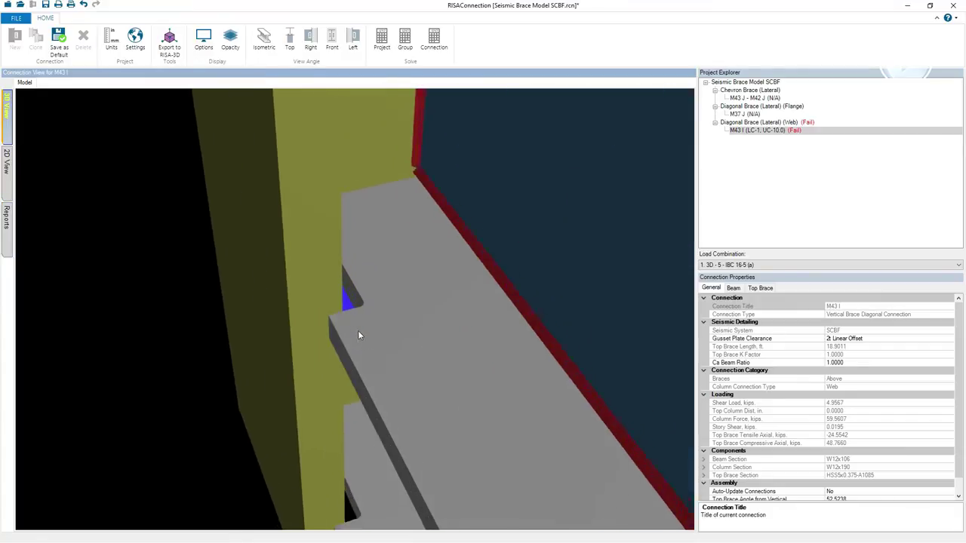
pyautogui.scroll(-5, 355, 300)
pyautogui.moveTo(366, 291); pyautogui.dragTo(399, 273)
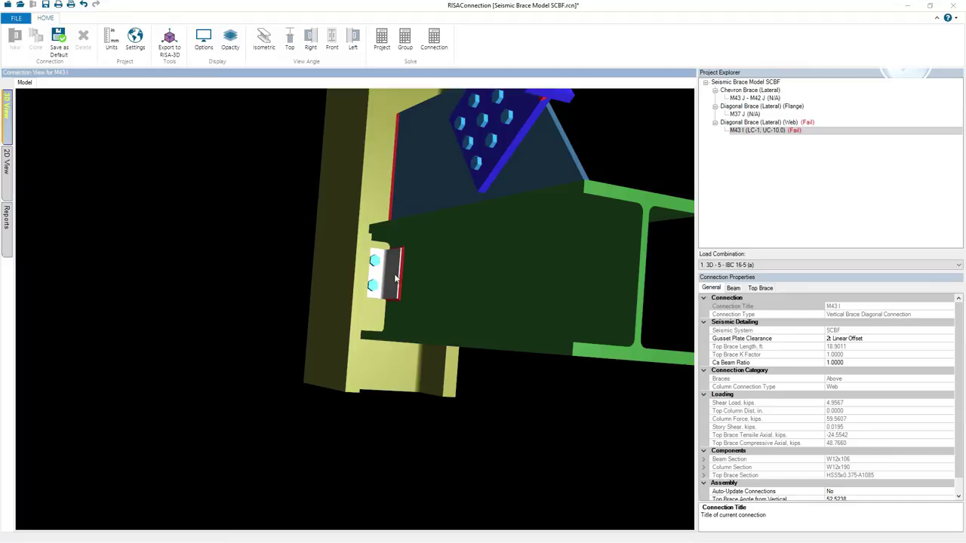
pyautogui.click(398, 278)
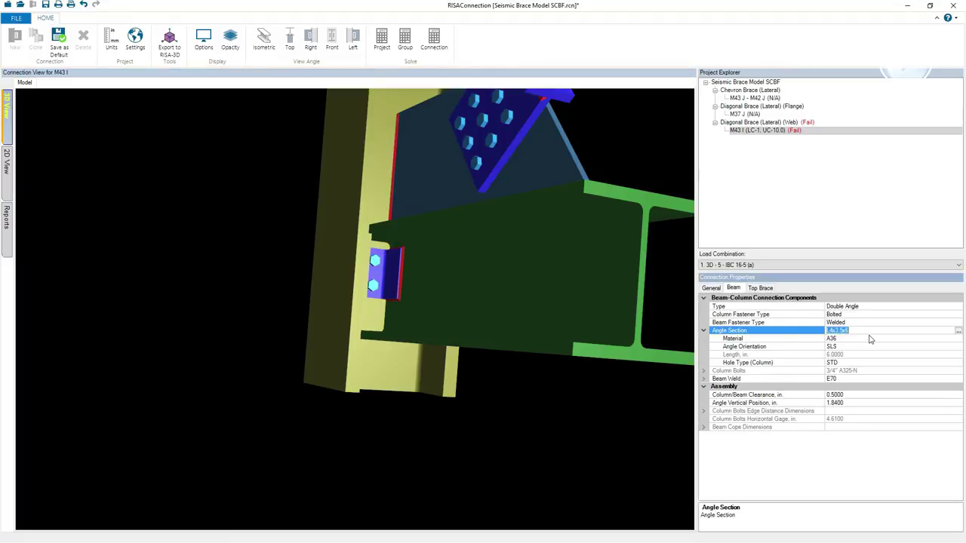
pyautogui.click(960, 330)
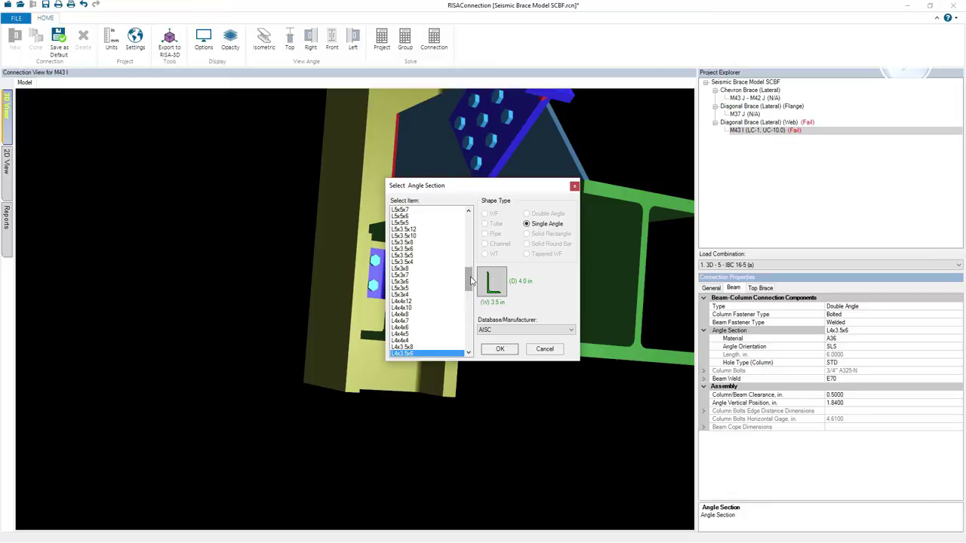
pyautogui.click(401, 308)
pyautogui.click(499, 348)
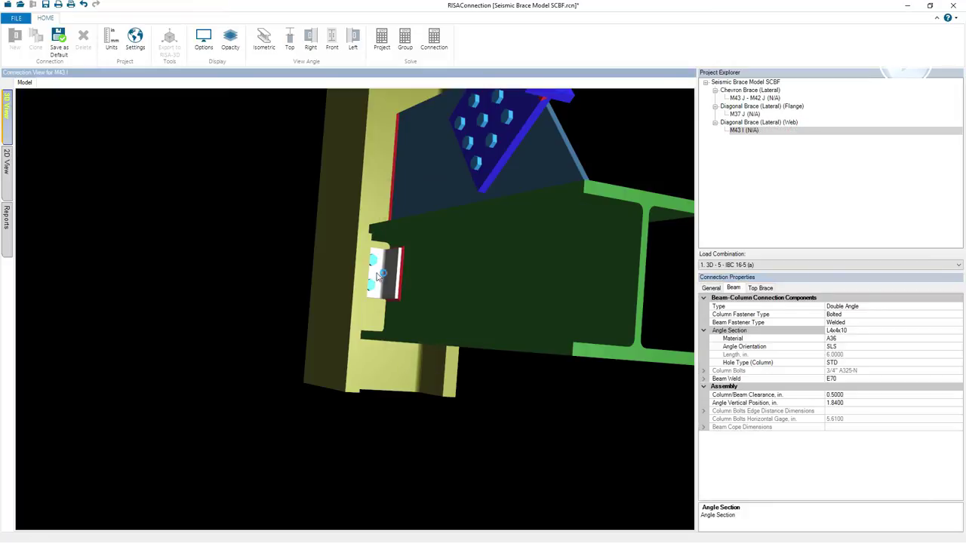
# Set the clip angle's column bolts to 3 bolts per row
pyautogui.click(374, 262)
pyautogui.moveTo(374, 262)
pyautogui.mouseDown()
pyautogui.moveTo(438, 267)
pyautogui.moveTo(513, 241)
pyautogui.moveTo(456, 259)
pyautogui.moveTo(381, 258)
pyautogui.mouseUp()
pyautogui.click(382, 258)
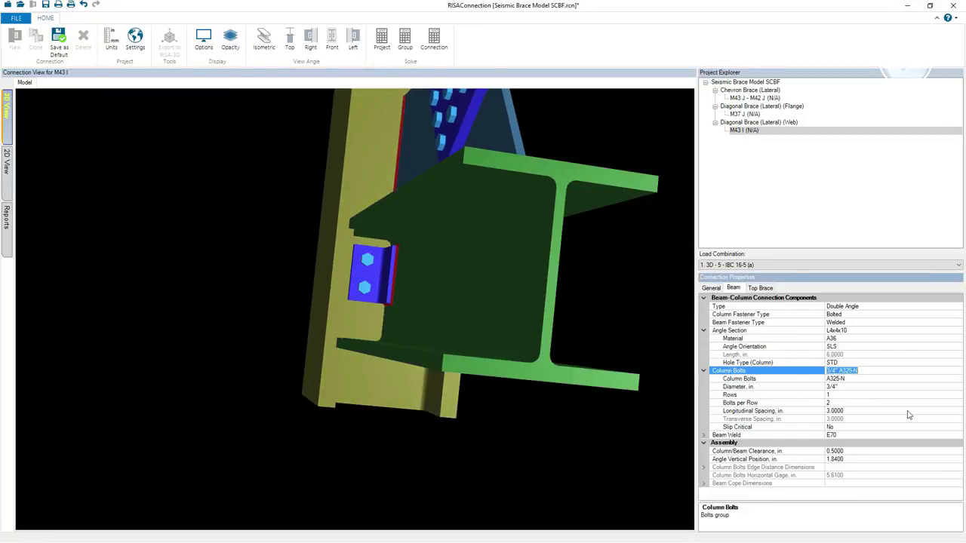
pyautogui.click(847, 406)
pyautogui.write('3')
pyautogui.click(455, 349)
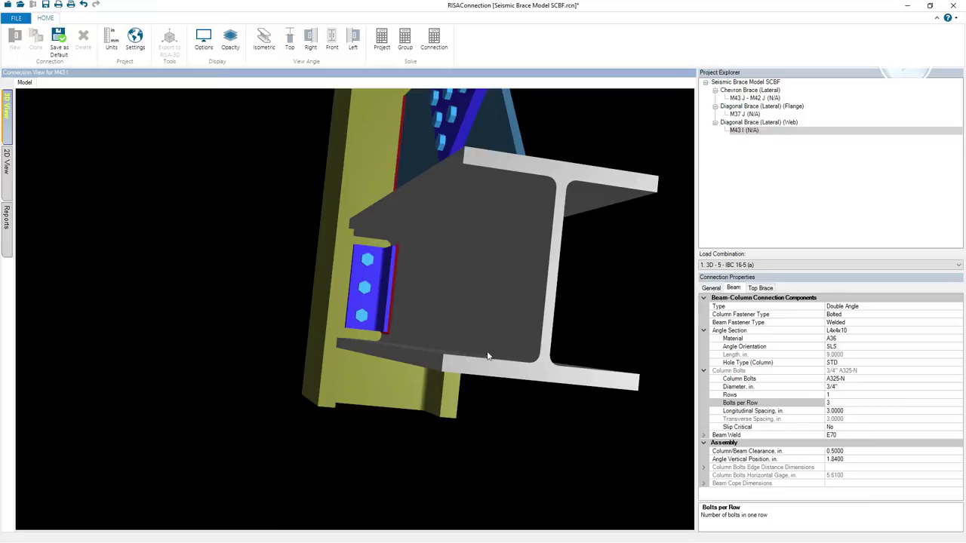
# Change the column bolts to A490-N with a 7/8" diameter
pyautogui.click(367, 261)
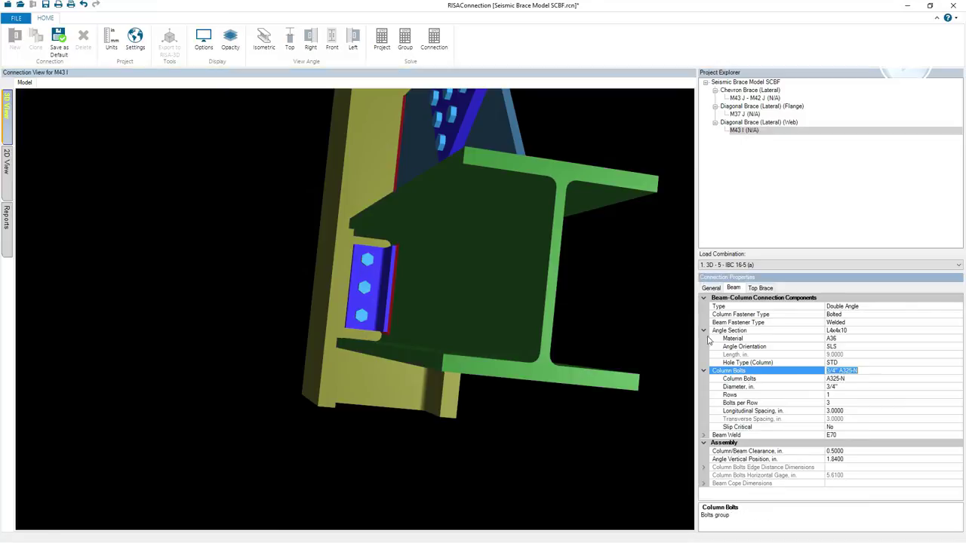
pyautogui.click(864, 379)
pyautogui.click(878, 379)
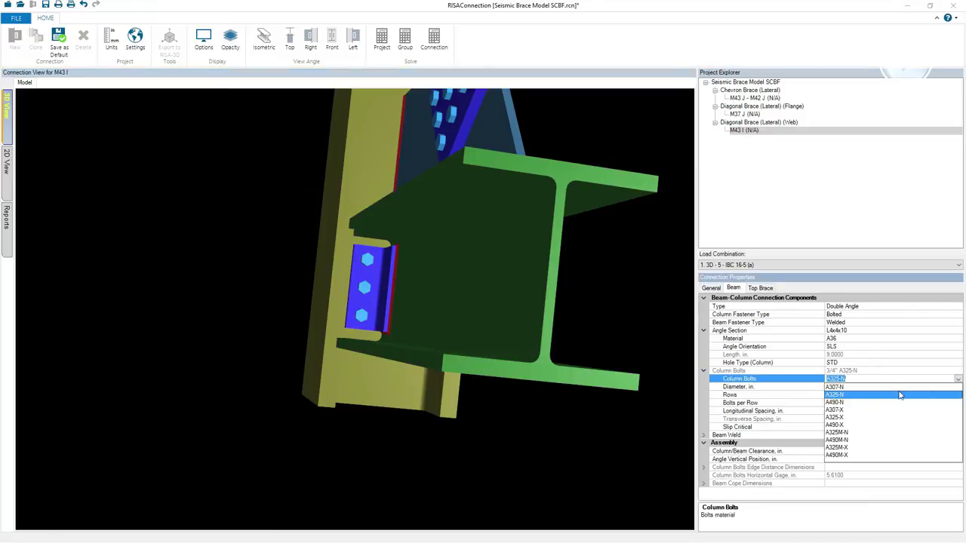
pyautogui.click(835, 402)
pyautogui.click(850, 387)
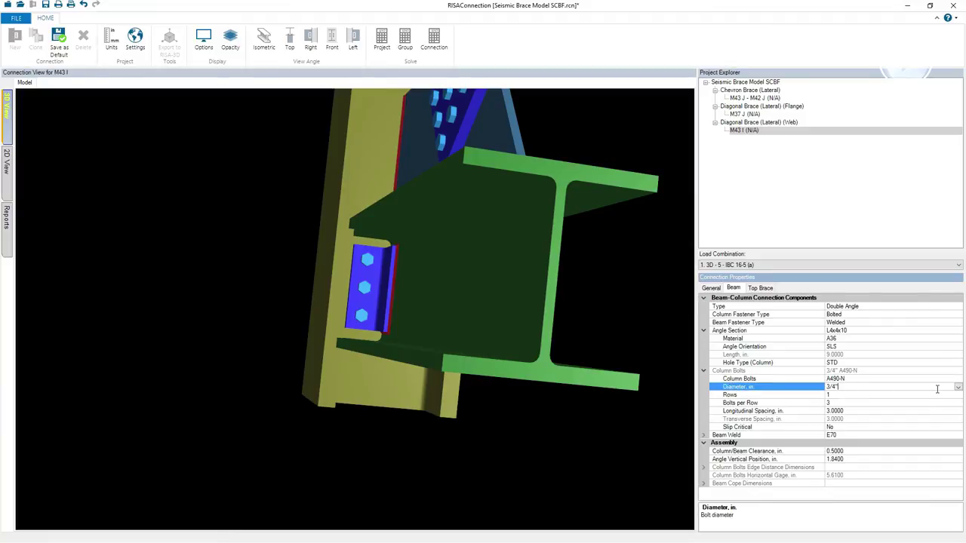
pyautogui.click(957, 387)
pyautogui.click(844, 411)
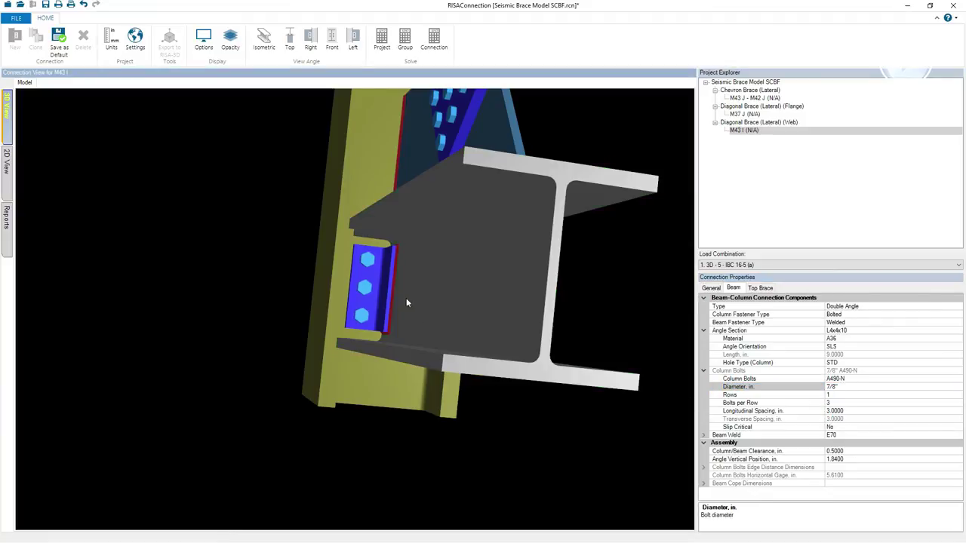
# Re-solve the M43 I connection and review the beam/column limit states in its report
pyautogui.click(440, 45)
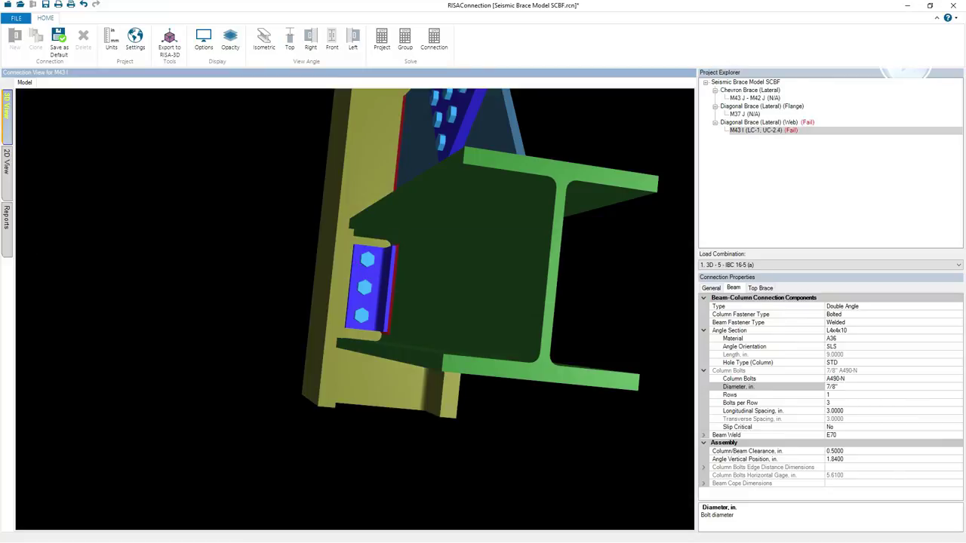
pyautogui.click(7, 218)
pyautogui.click(61, 83)
pyautogui.scroll(-3, 688, 300)
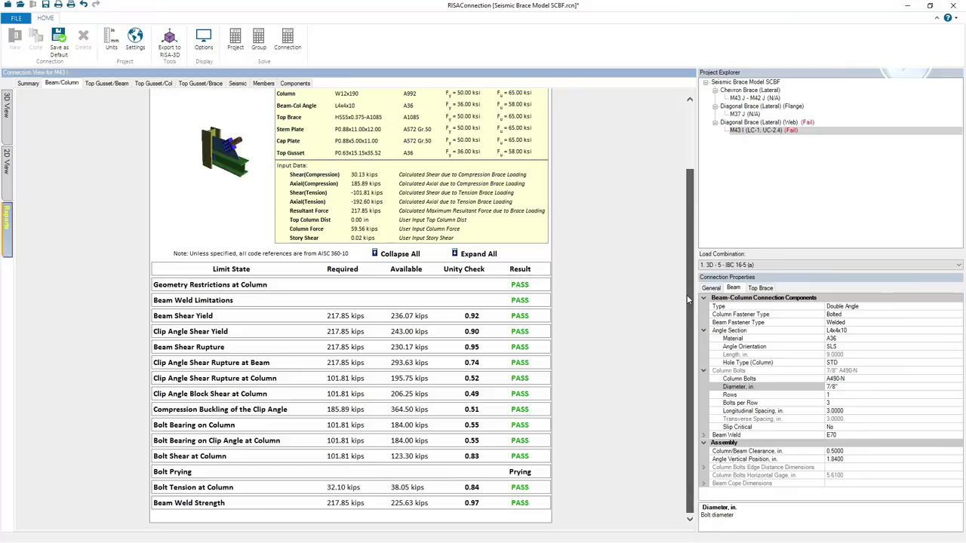
# Review the M43 I beam/column report, side view and seismic limit states, checking the gusset weld strength results
pyautogui.scroll(5, 687, 300)
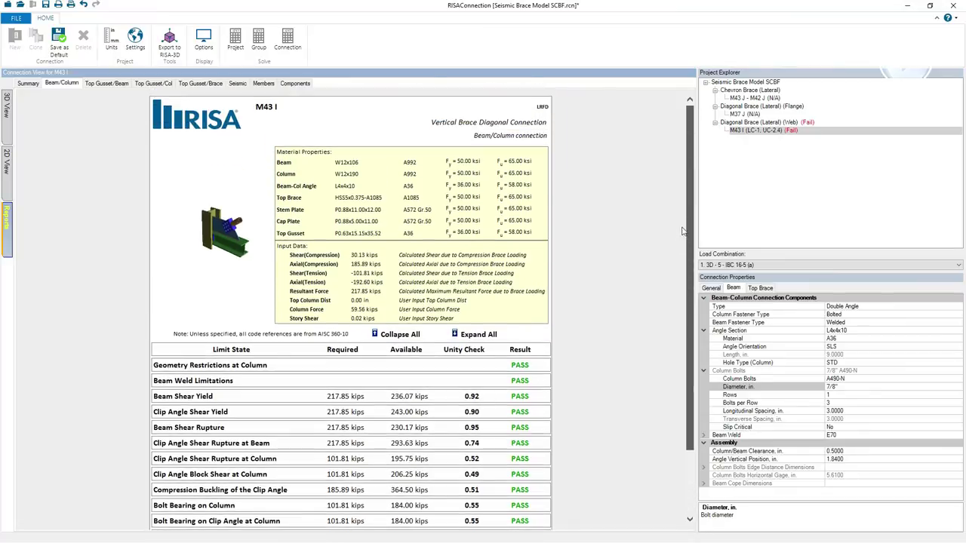
pyautogui.click(8, 164)
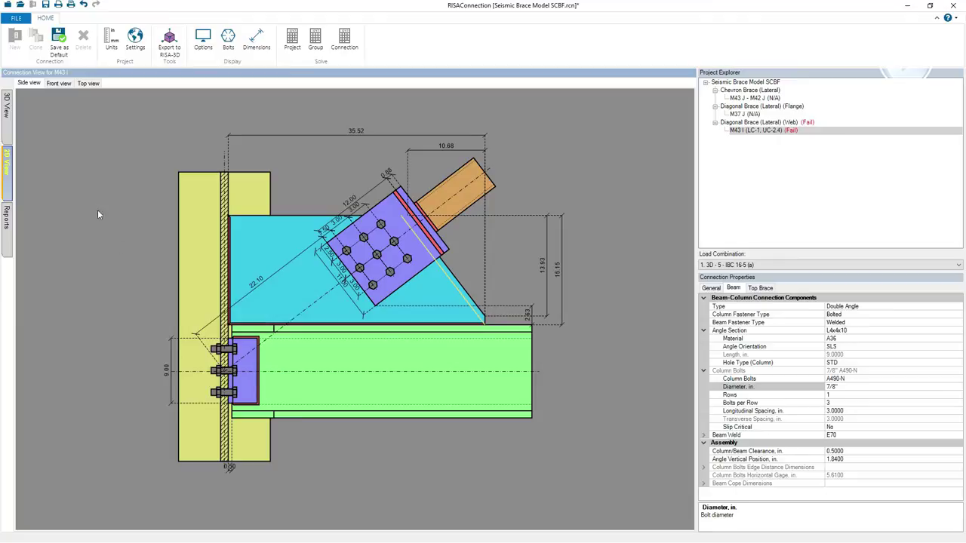
pyautogui.click(8, 226)
pyautogui.click(237, 83)
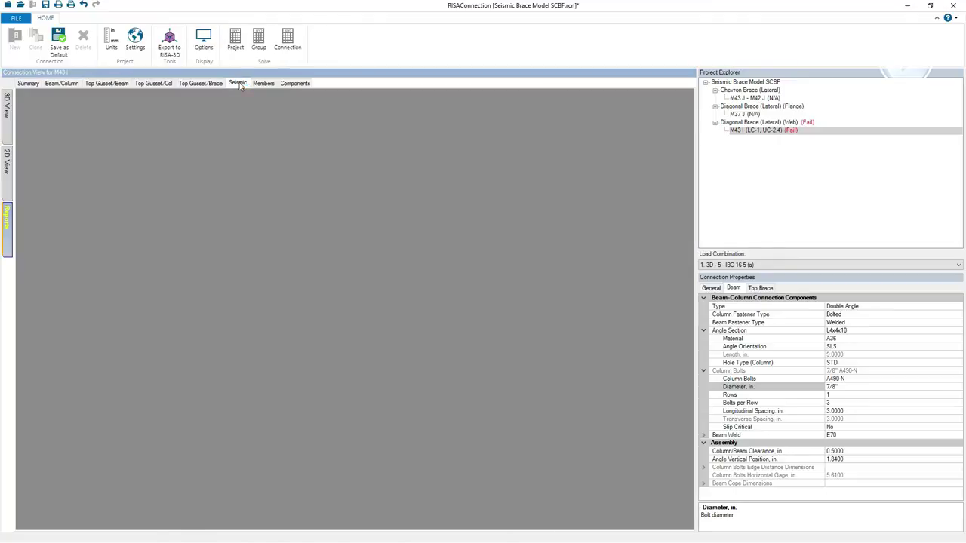
pyautogui.scroll(-3, 692, 258)
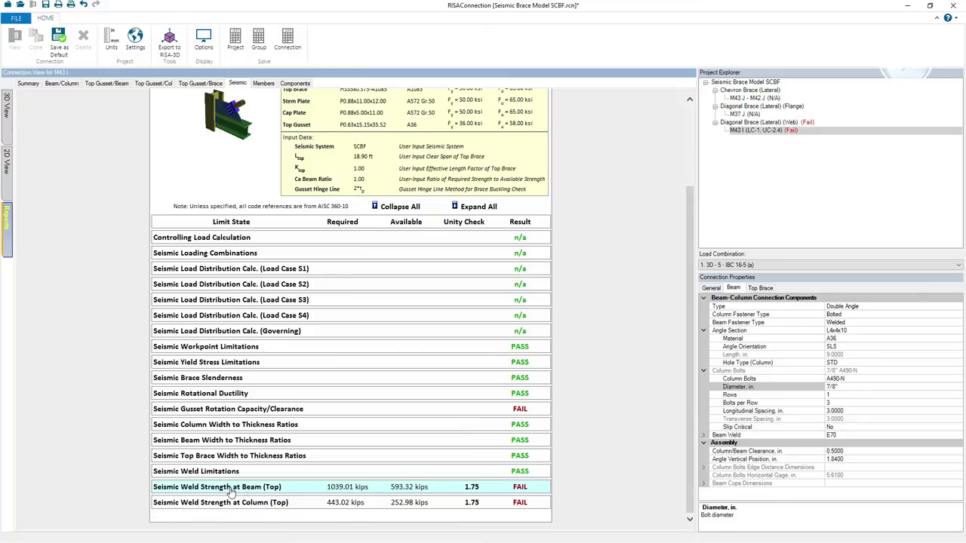
# Change the top gusset-to-column weld type to PJP with an effective throat of 0.375 in
pyautogui.click(6, 106)
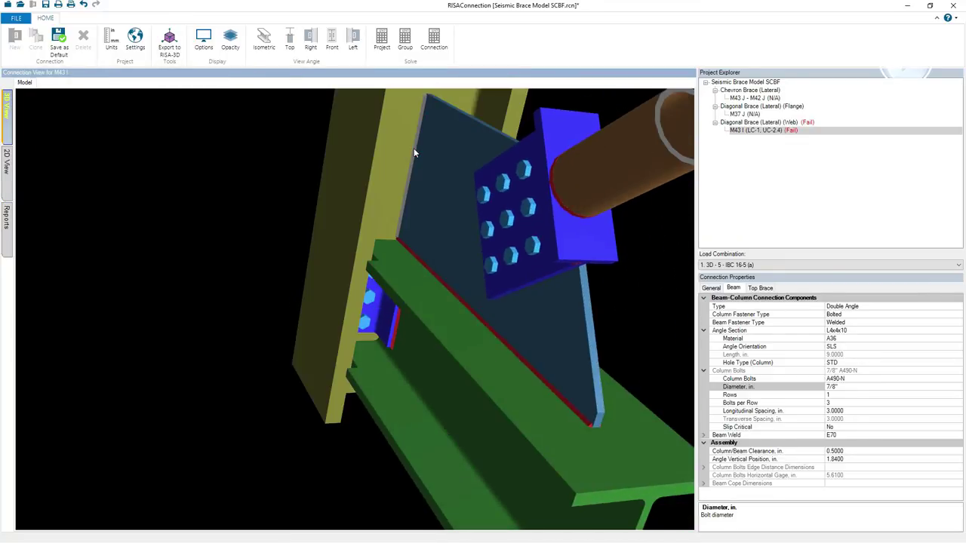
pyautogui.click(414, 148)
pyautogui.click(924, 419)
pyautogui.click(958, 419)
pyautogui.click(850, 440)
pyautogui.click(857, 426)
pyautogui.hotkey('ctrl', 'a')
pyautogui.press('BackSpace')
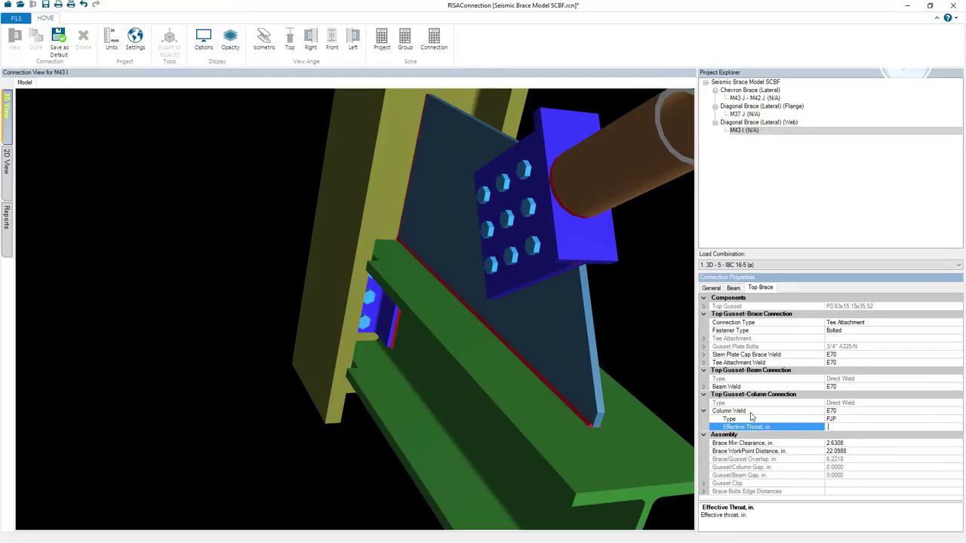
pyautogui.write('.375')
pyautogui.press('Return')
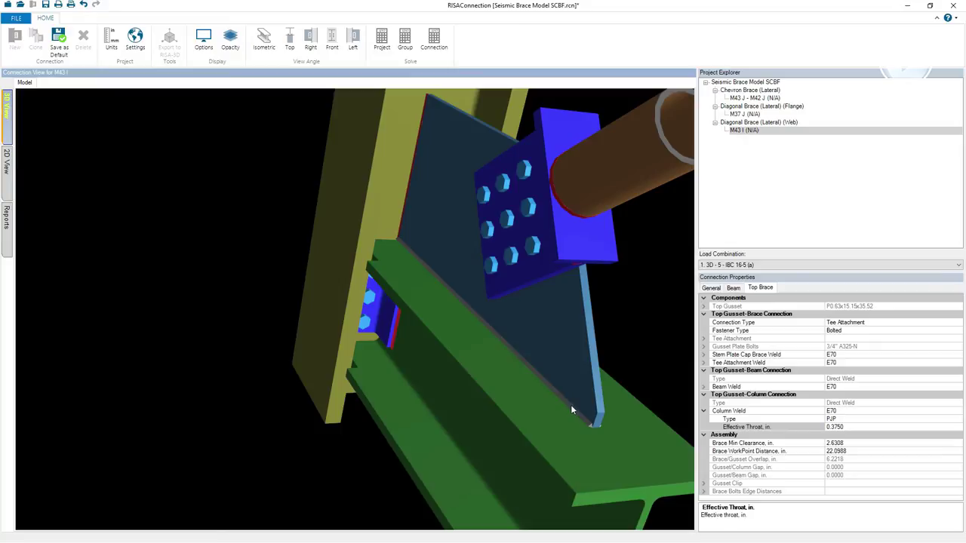
# Change the top gusset-to-beam weld type to PJP with an effective throat of 0.375 in and inspect the weld in the model
pyautogui.click(571, 408)
pyautogui.click(884, 396)
pyautogui.click(867, 395)
pyautogui.click(849, 412)
pyautogui.click(866, 403)
pyautogui.hotkey('ctrl', 'a')
pyautogui.press('BackSpace')
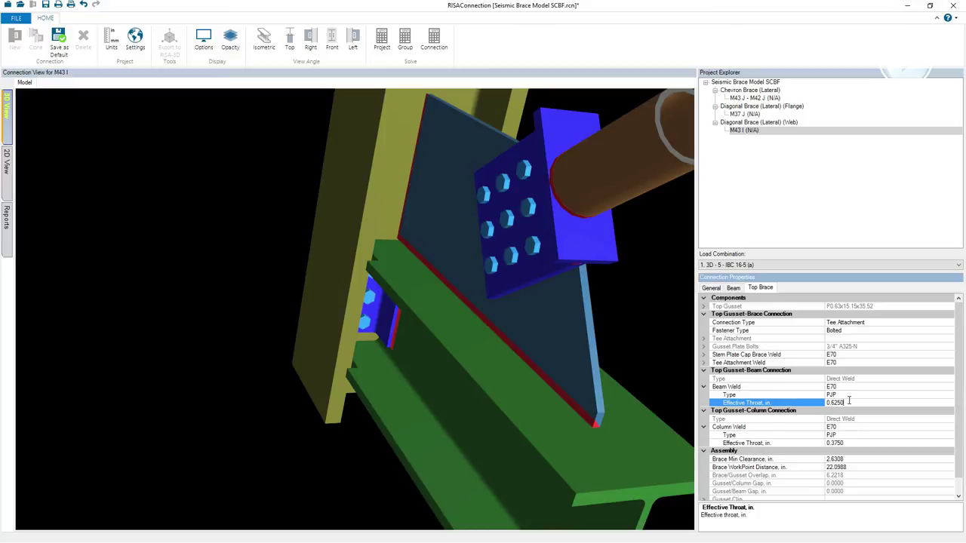
pyautogui.write('.375')
pyautogui.click(471, 421)
pyautogui.scroll(4, 603, 418)
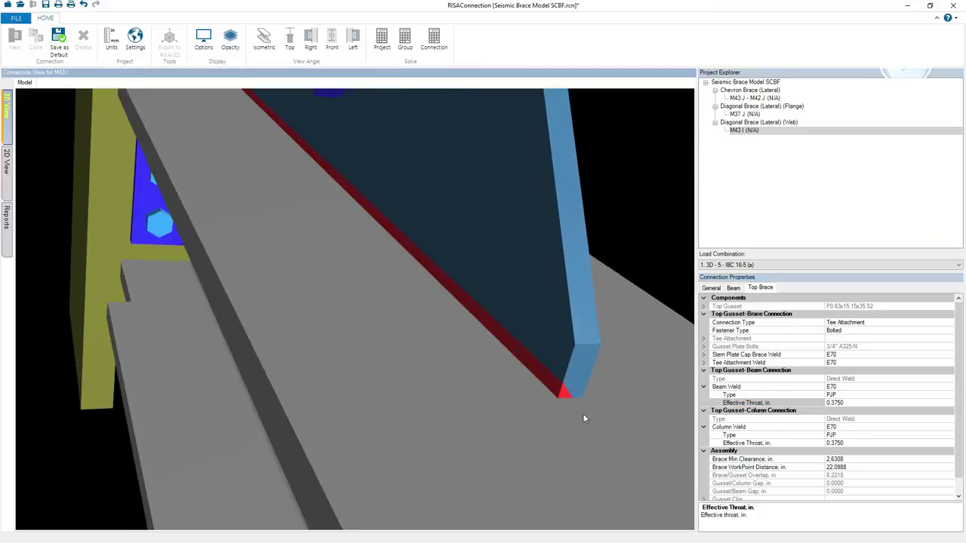
pyautogui.scroll(-5, 484, 318)
pyautogui.scroll(-1, 484, 317)
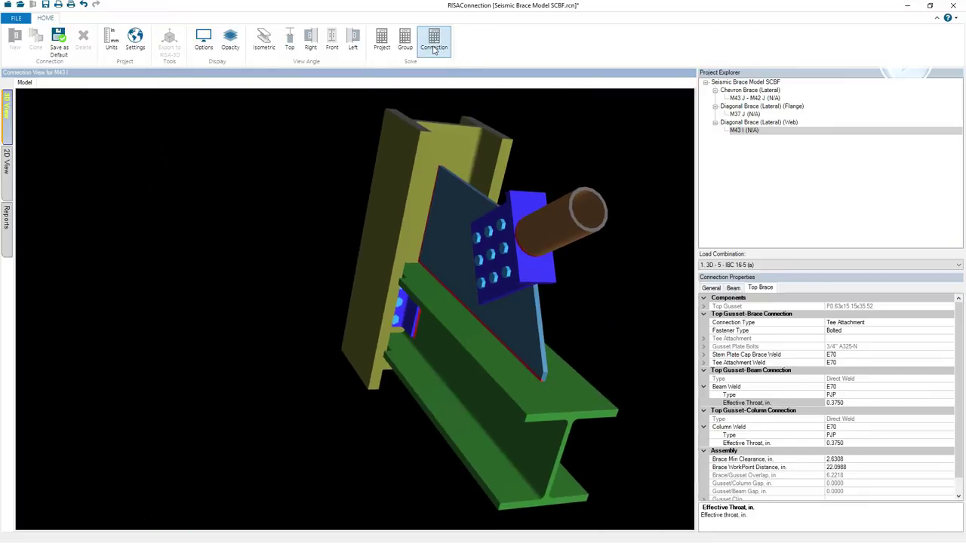
# Re-solve the M43 I connection and review its summary report
pyautogui.click(434, 50)
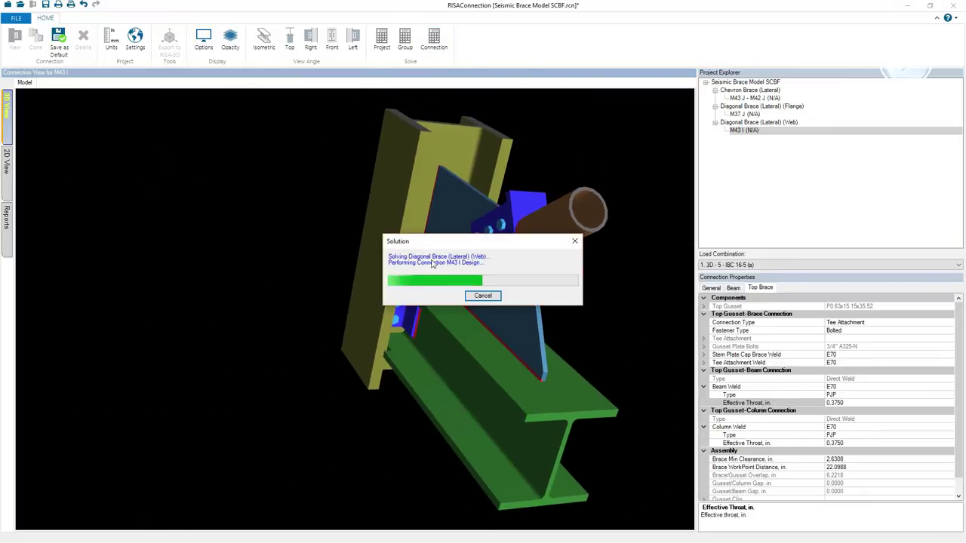
pyautogui.click(7, 219)
pyautogui.click(29, 84)
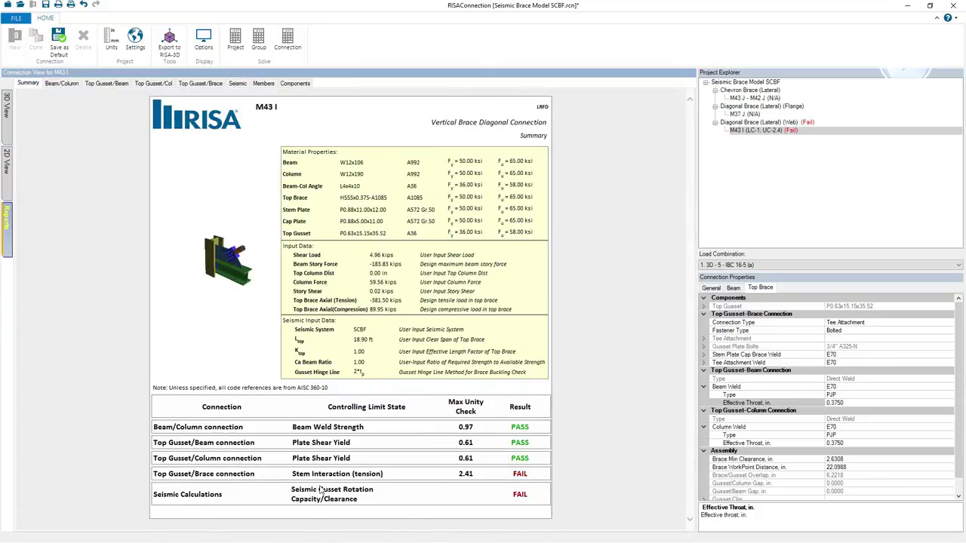
# Inspect the gusset hinge line in the 2D side view and set the gusset plate clearance to 8t Elliptical Offset
pyautogui.click(7, 170)
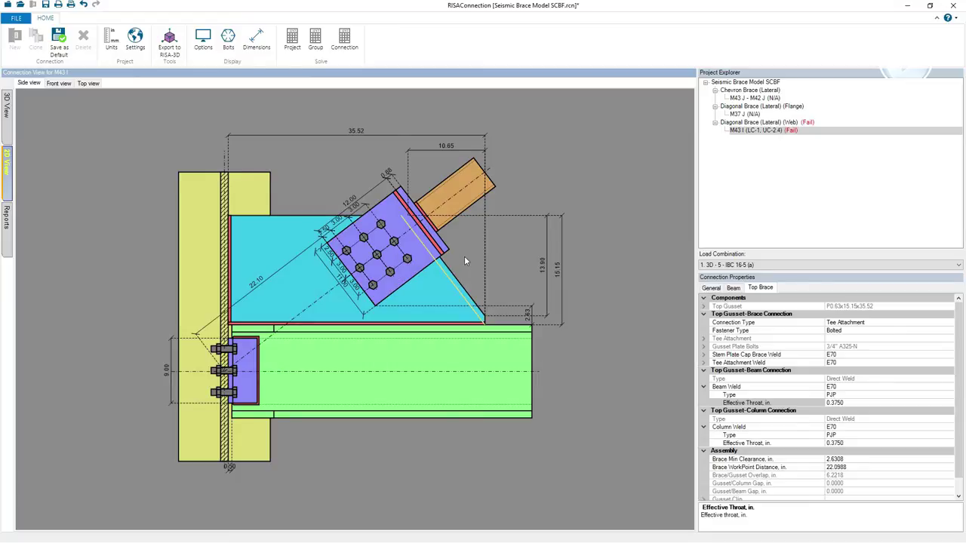
pyautogui.scroll(2, 464, 262)
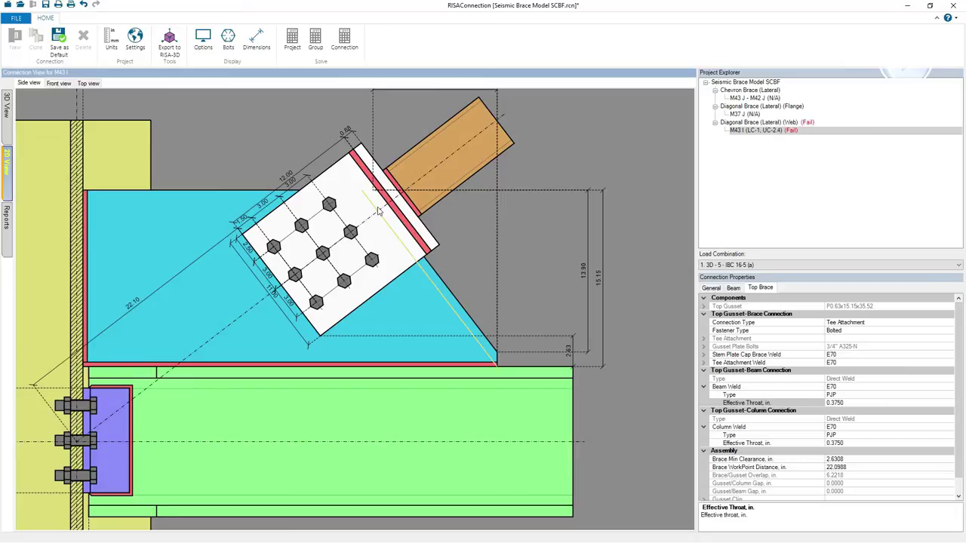
pyautogui.scroll(-2, 377, 220)
pyautogui.click(712, 288)
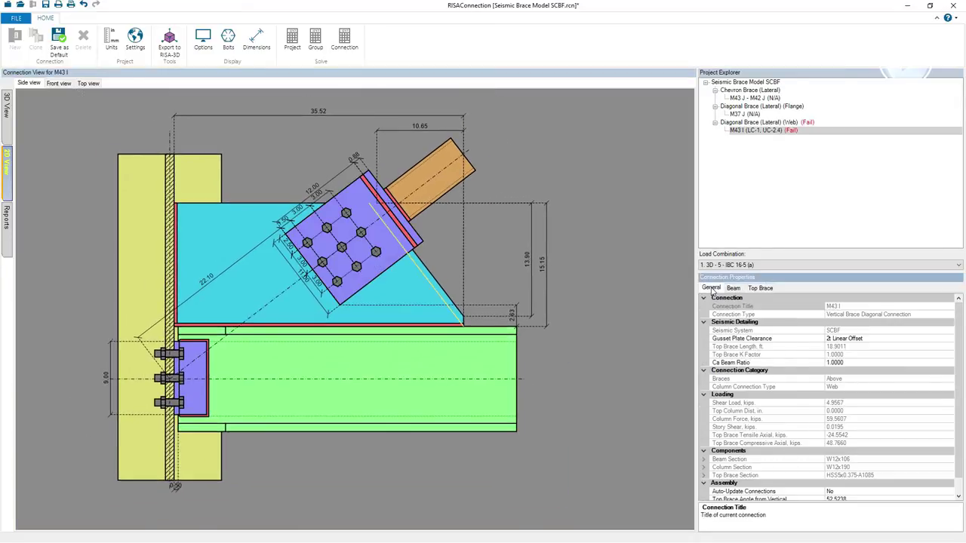
pyautogui.click(873, 340)
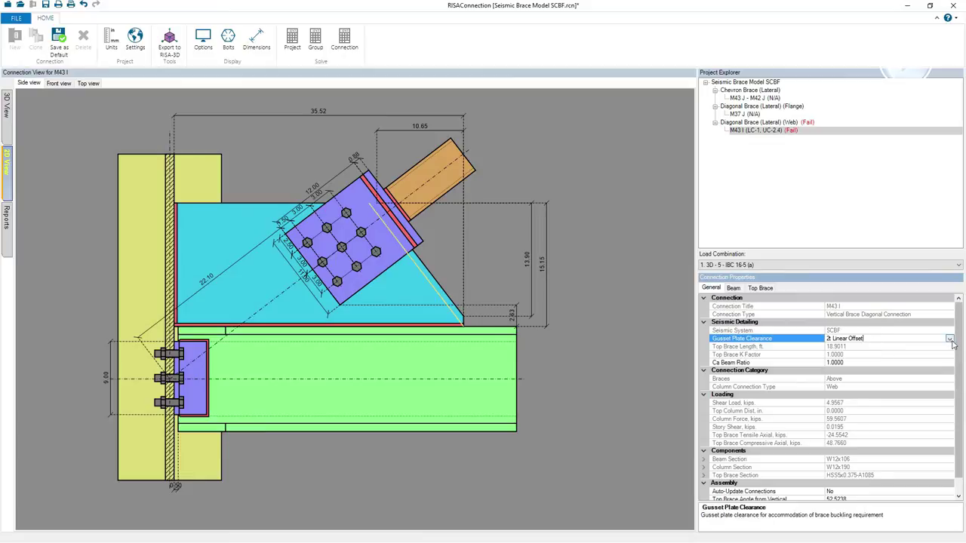
pyautogui.click(869, 339)
pyautogui.click(847, 355)
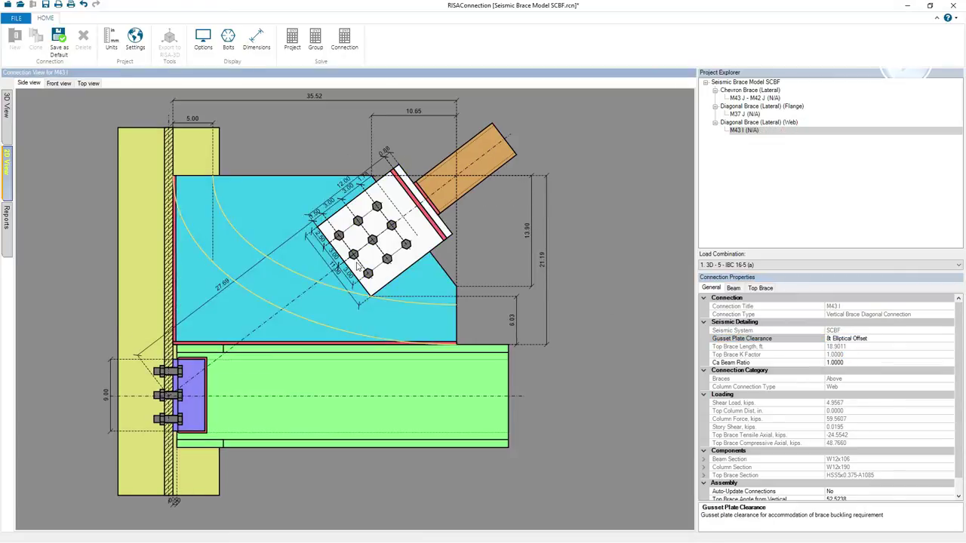
# Re-solve the connection with the elliptical clearance and review the summary and seismic limit states
pyautogui.click(344, 37)
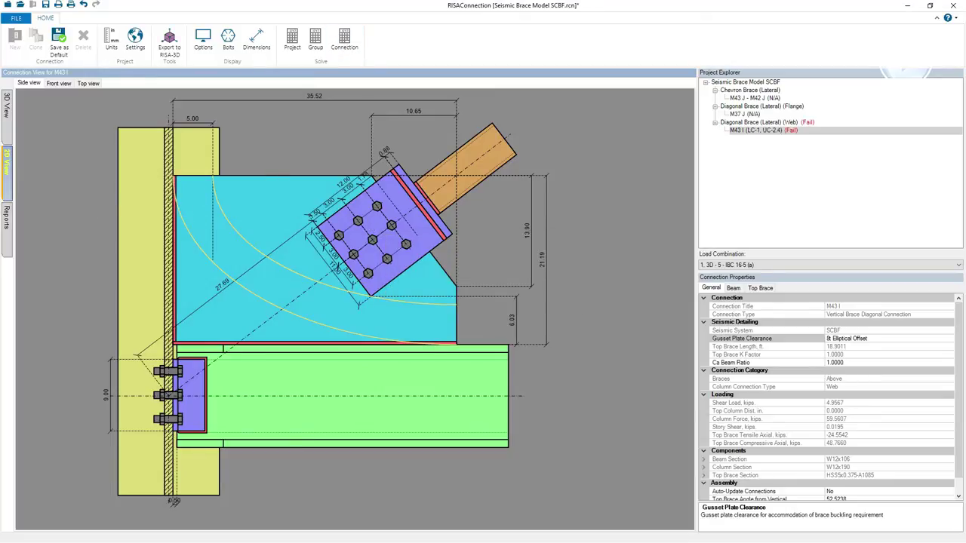
pyautogui.click(7, 217)
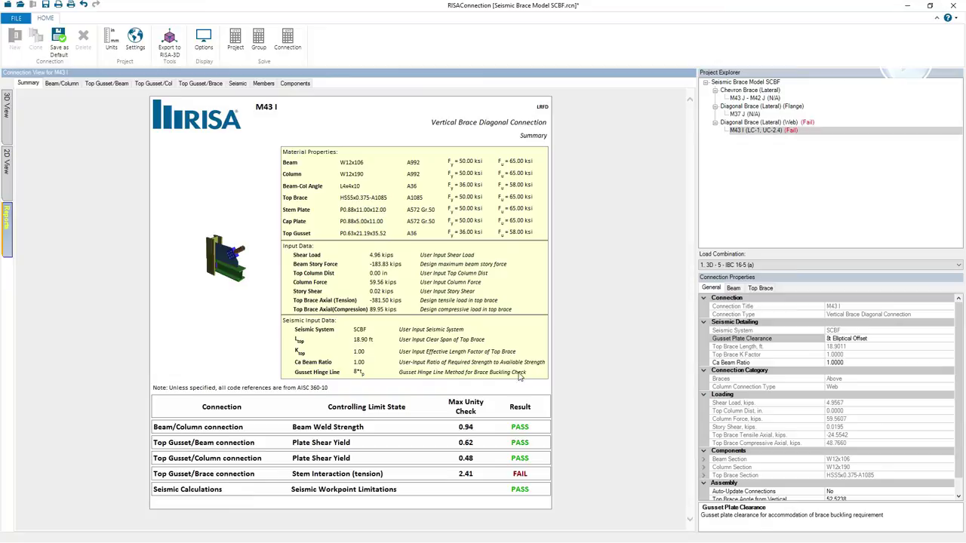
pyautogui.click(238, 83)
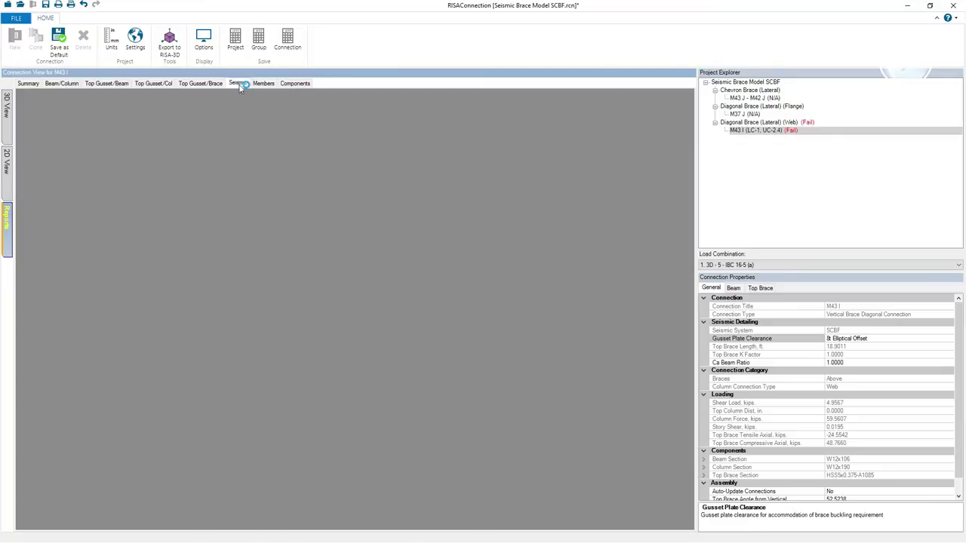
pyautogui.scroll(-3, 686, 167)
pyautogui.scroll(3, 687, 167)
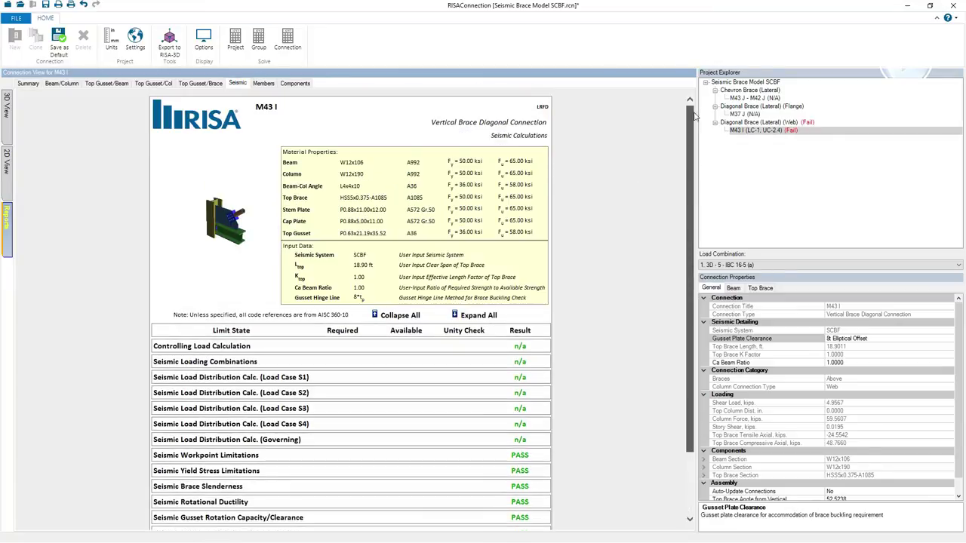
# Check the controlling limit states in the summary and examine the top gusset/brace limit states in detail
pyautogui.click(29, 83)
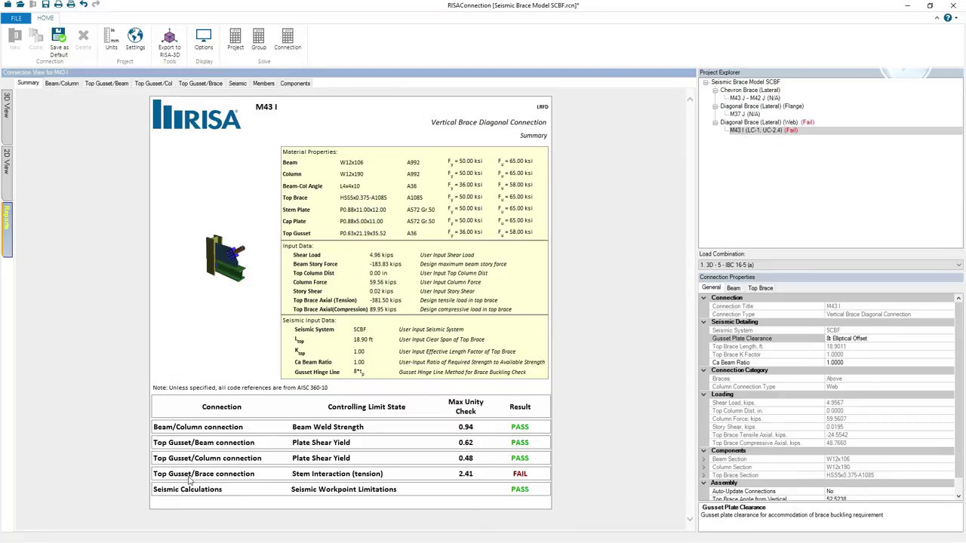
pyautogui.click(201, 83)
pyautogui.moveTo(691, 199); pyautogui.dragTo(691, 296)
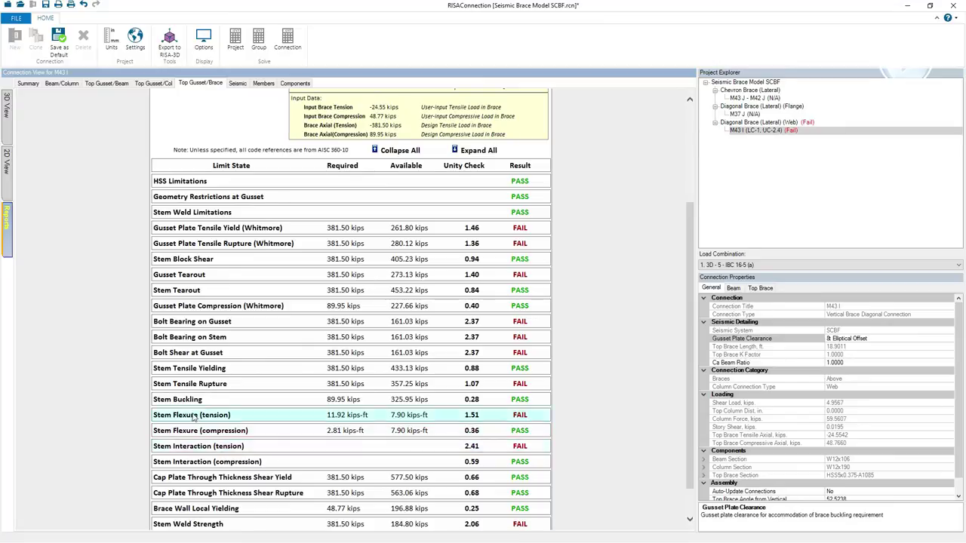
# Examine the brace's tee attachment, its gusset bolts and its welds in the 3D model
pyautogui.click(7, 130)
pyautogui.moveTo(467, 196); pyautogui.dragTo(609, 150)
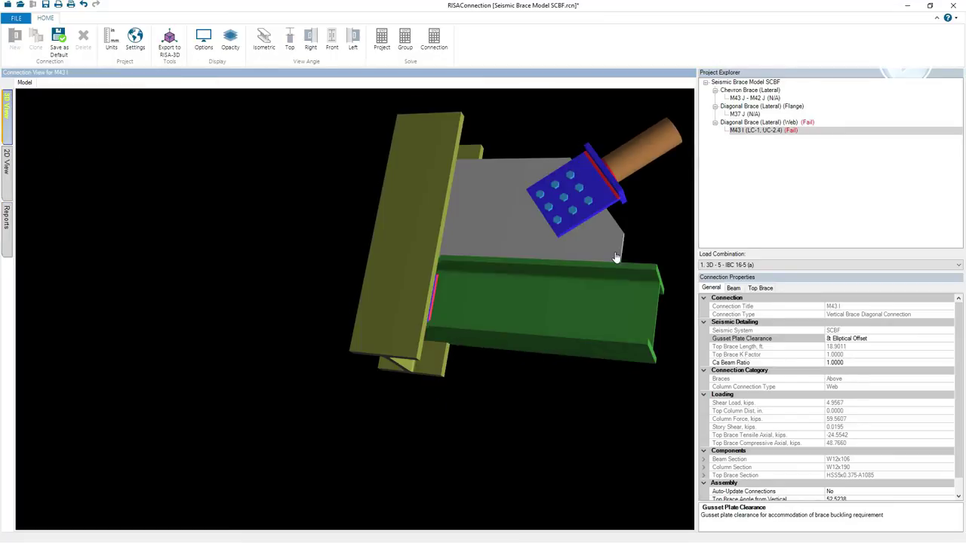
pyautogui.scroll(5, 631, 184)
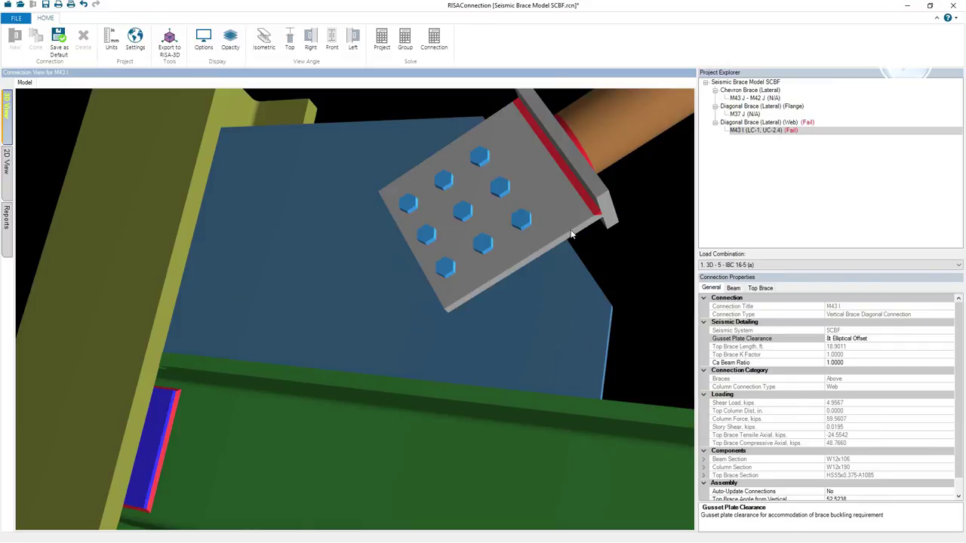
pyautogui.click(571, 235)
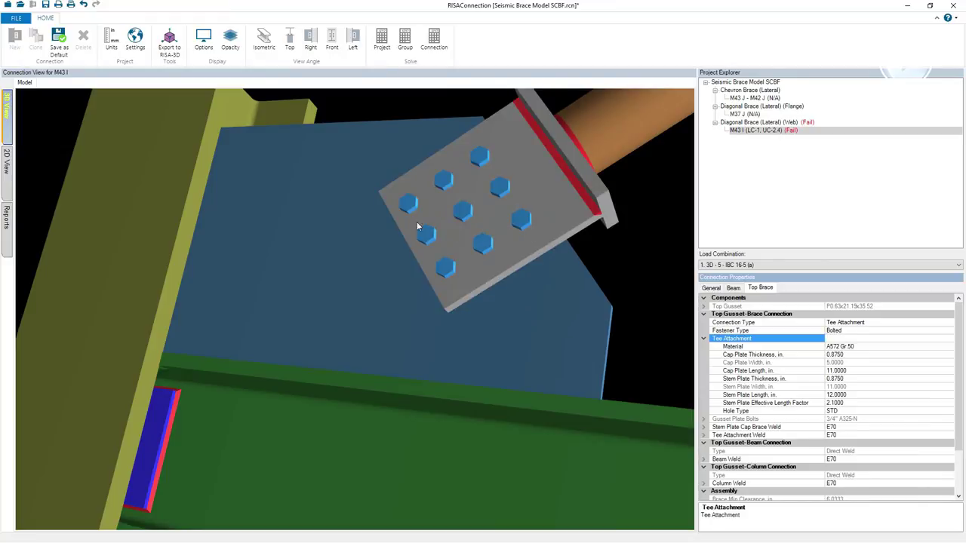
pyautogui.click(537, 205)
pyautogui.scroll(5, 486, 216)
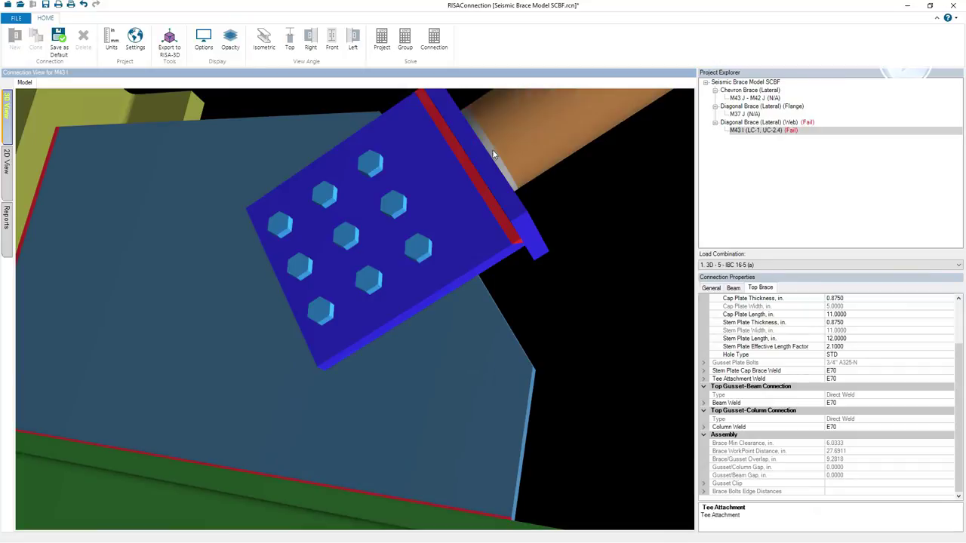
pyautogui.click(330, 253)
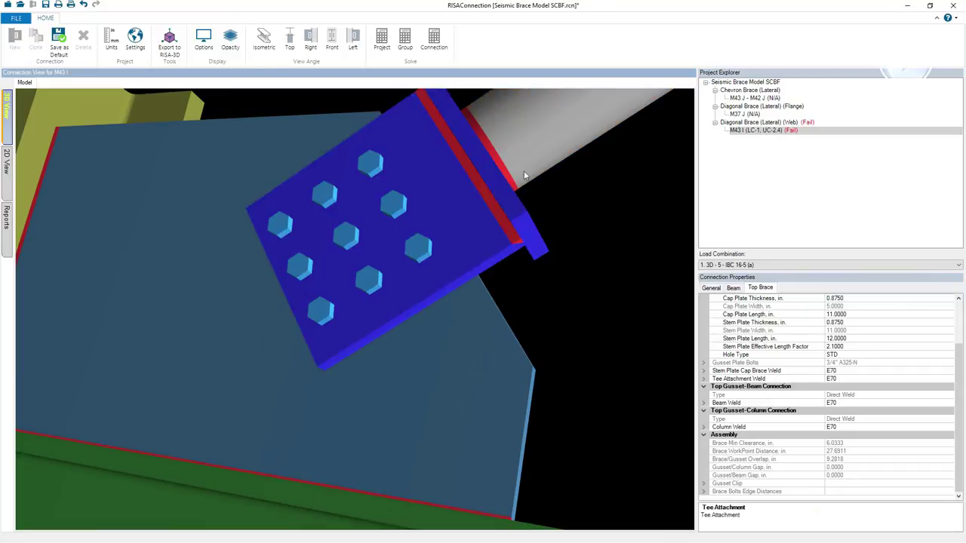
pyautogui.scroll(-5, 414, 216)
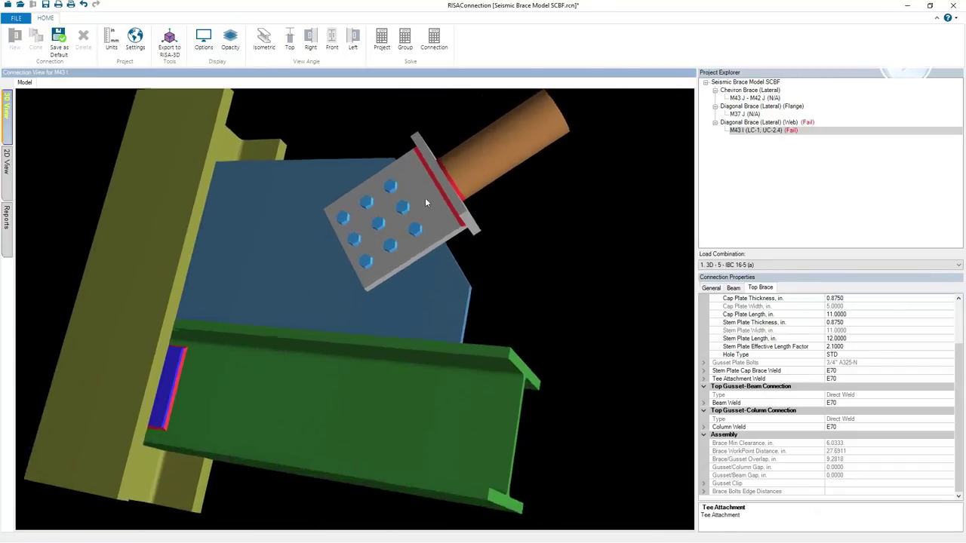
pyautogui.click(416, 226)
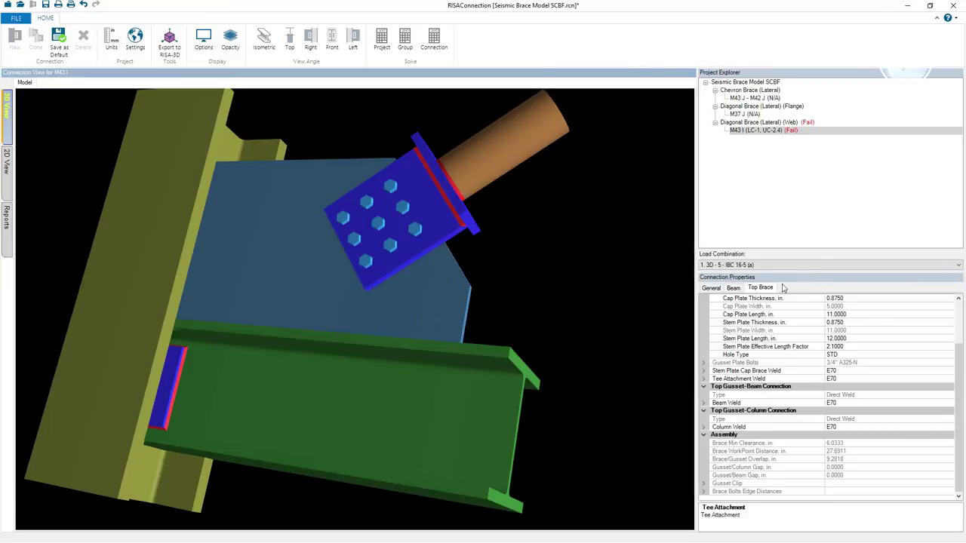
# Change the top gusset-brace connection type to Slotted Around Gusset and inspect the slotted brace in the 3D model
pyautogui.moveTo(963, 367); pyautogui.dragTo(962, 326)
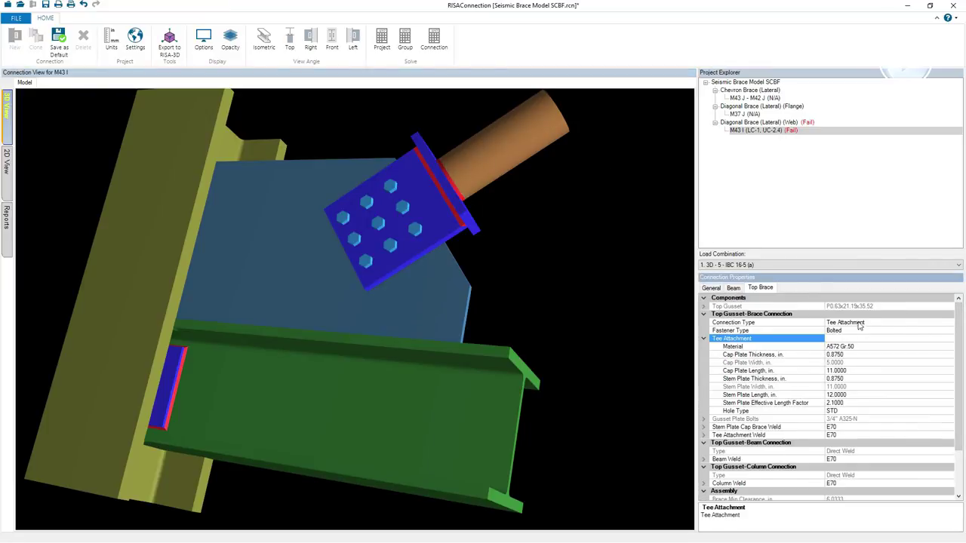
pyautogui.click(950, 323)
pyautogui.click(949, 323)
pyautogui.click(841, 330)
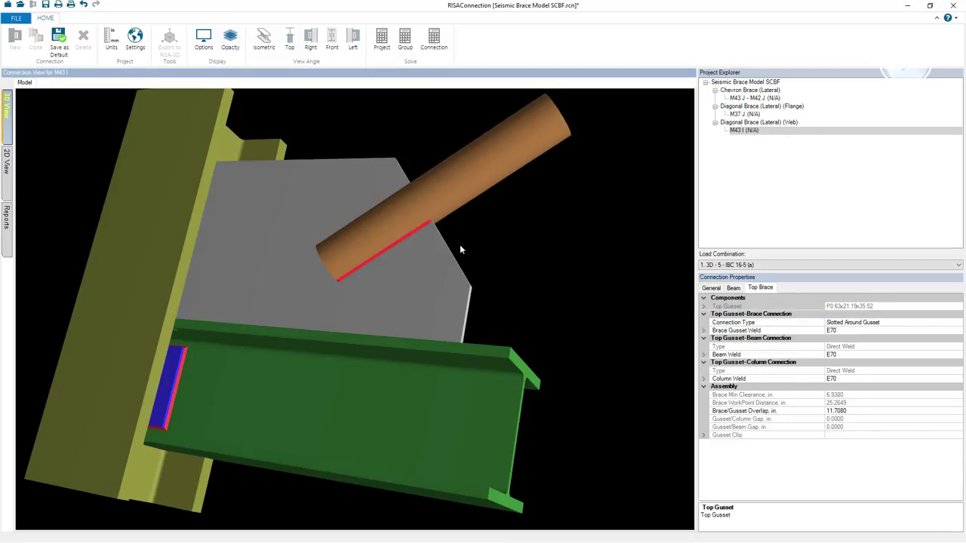
pyautogui.moveTo(420, 228); pyautogui.dragTo(379, 268)
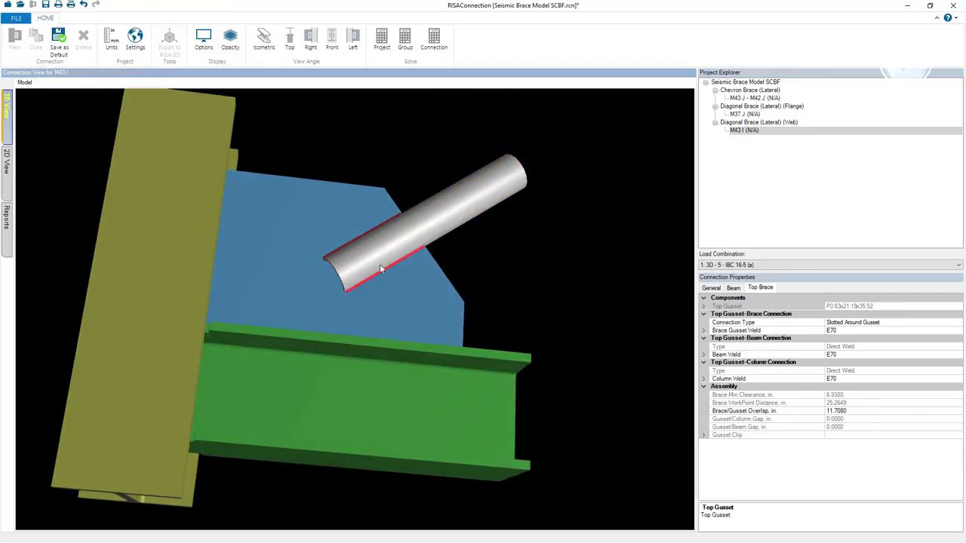
pyautogui.scroll(2, 380, 265)
pyautogui.scroll(1, 442, 219)
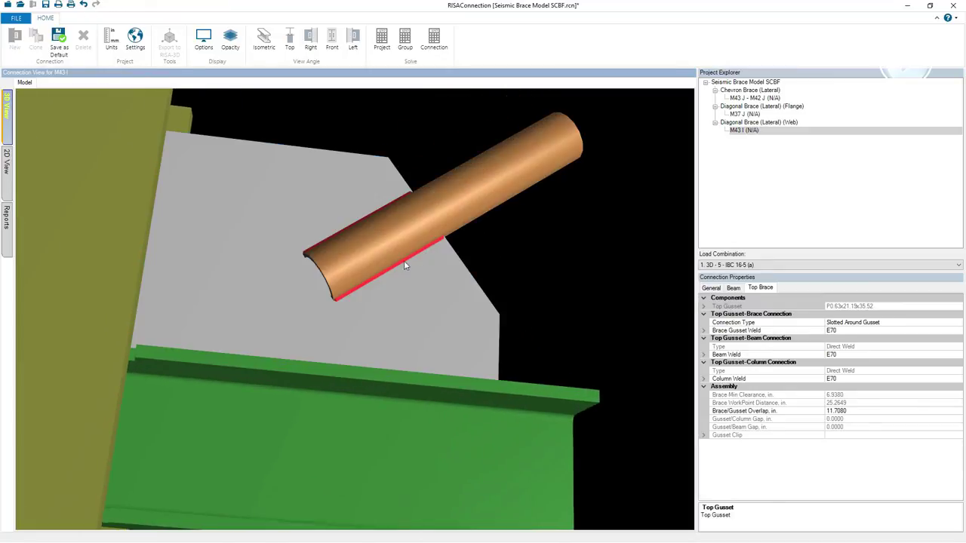
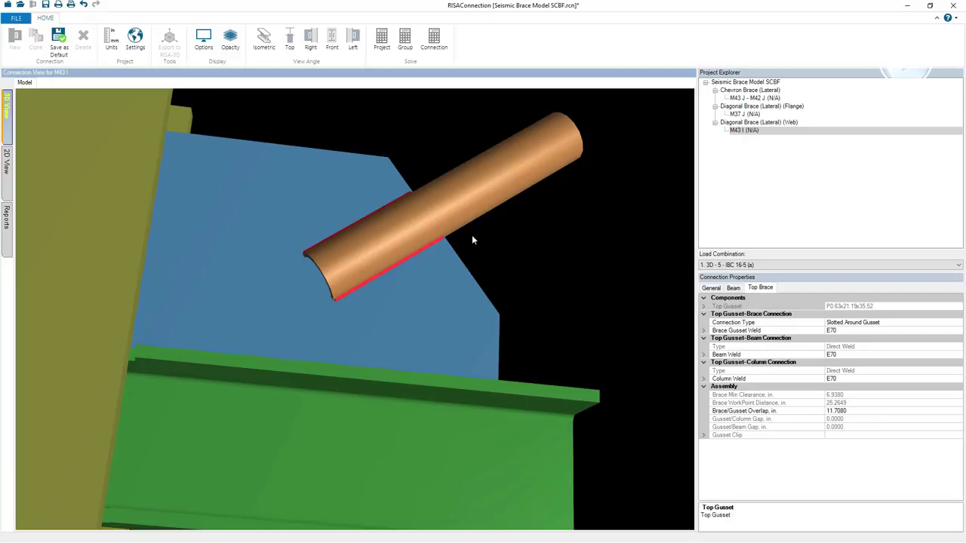
# Set the top gusset's width to 20 in., re-solve the connection and review the summary of limit states
pyautogui.click(7, 162)
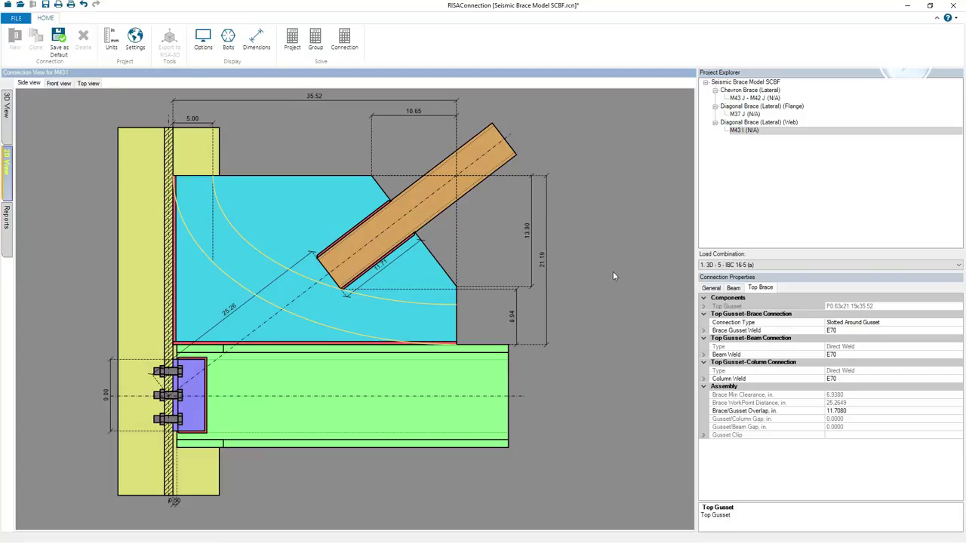
pyautogui.click(542, 261)
pyautogui.write('20')
pyautogui.press('Return')
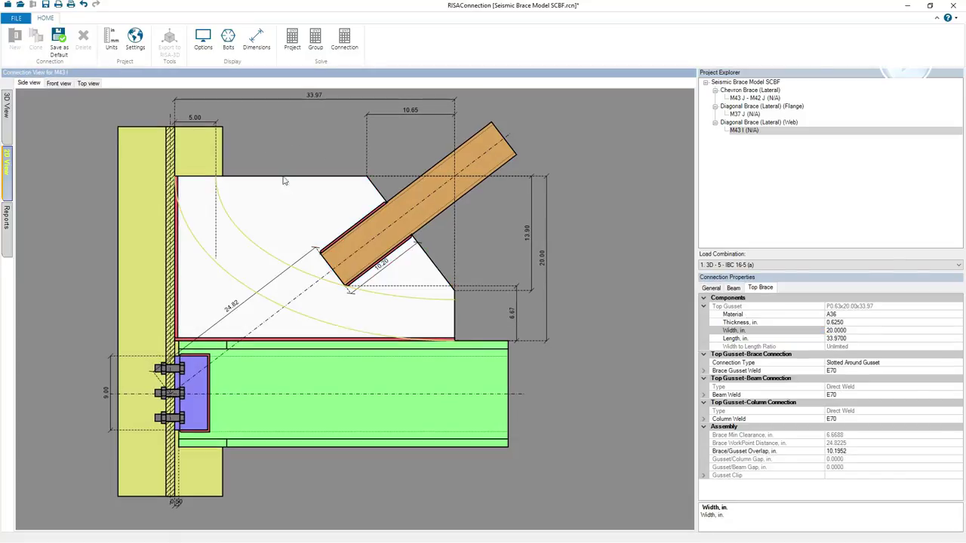
pyautogui.click(345, 38)
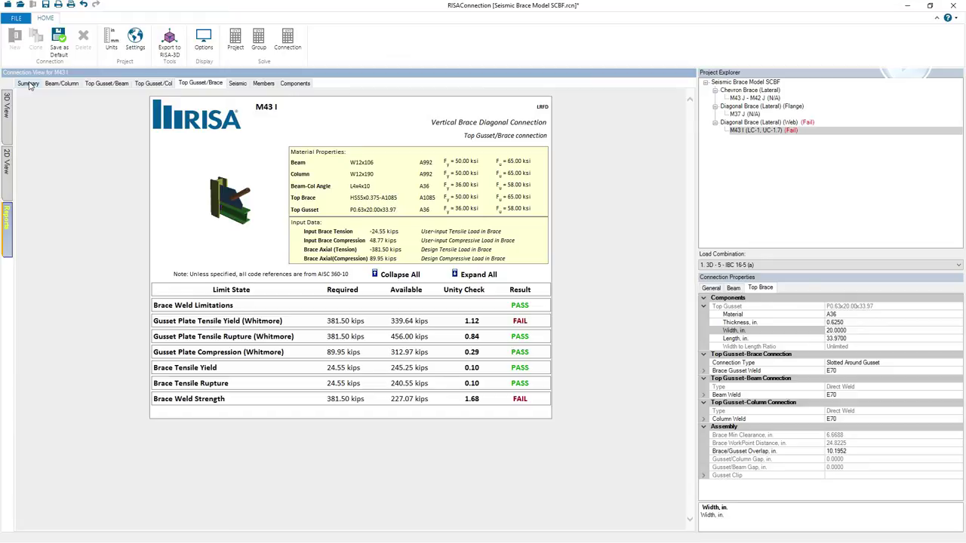
pyautogui.click(29, 83)
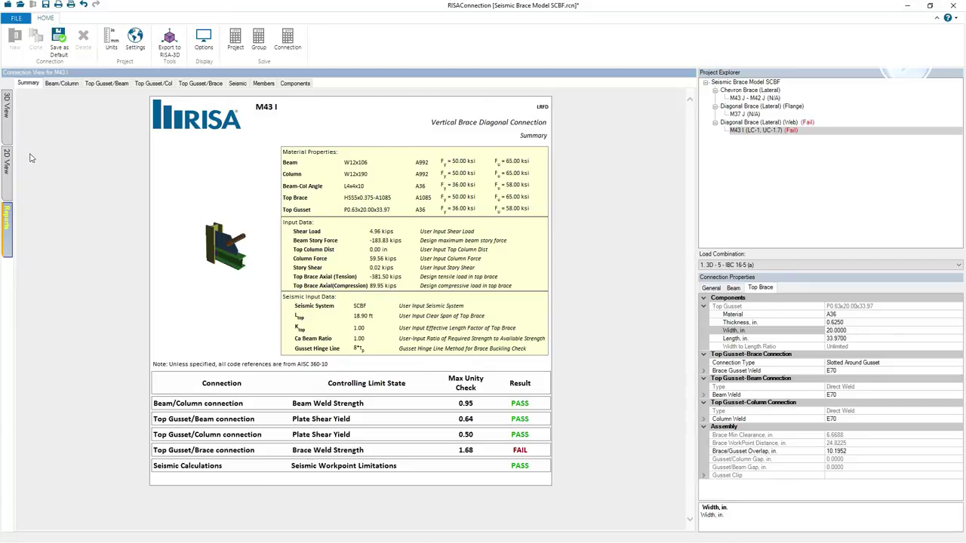
# Set the brace gusset weld's fillet size to 5 sixteenths, re-solve the connection and review the beam/column and top gusset limit states
pyautogui.click(7, 106)
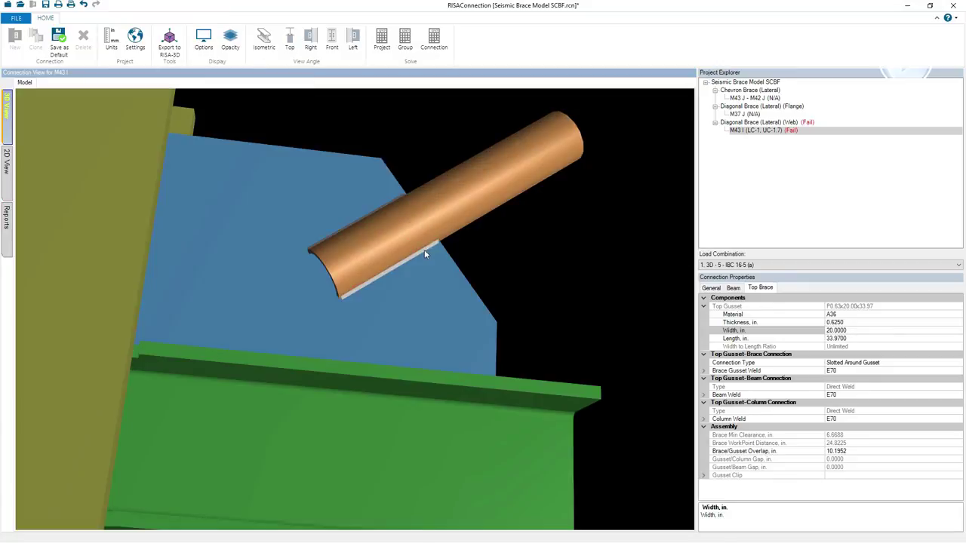
pyautogui.click(421, 250)
pyautogui.click(854, 386)
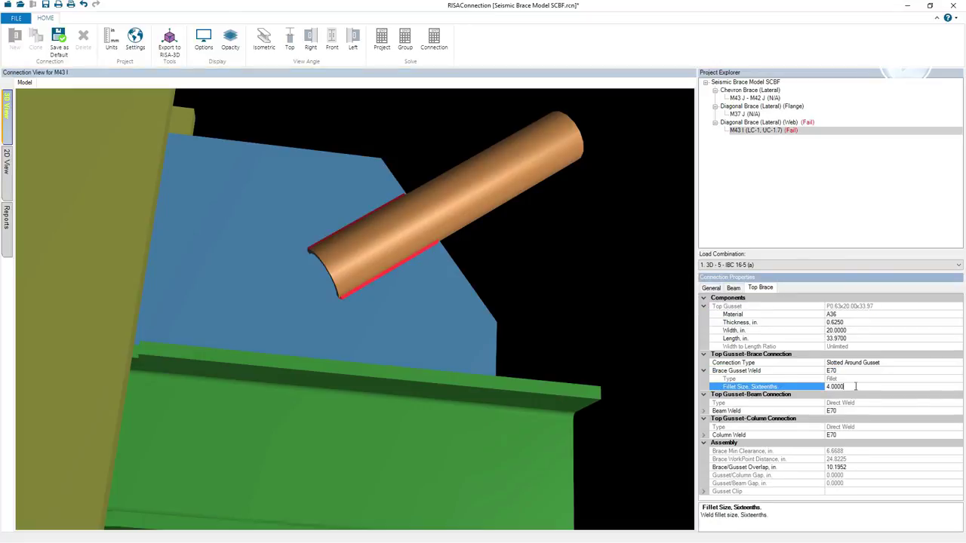
pyautogui.write('5')
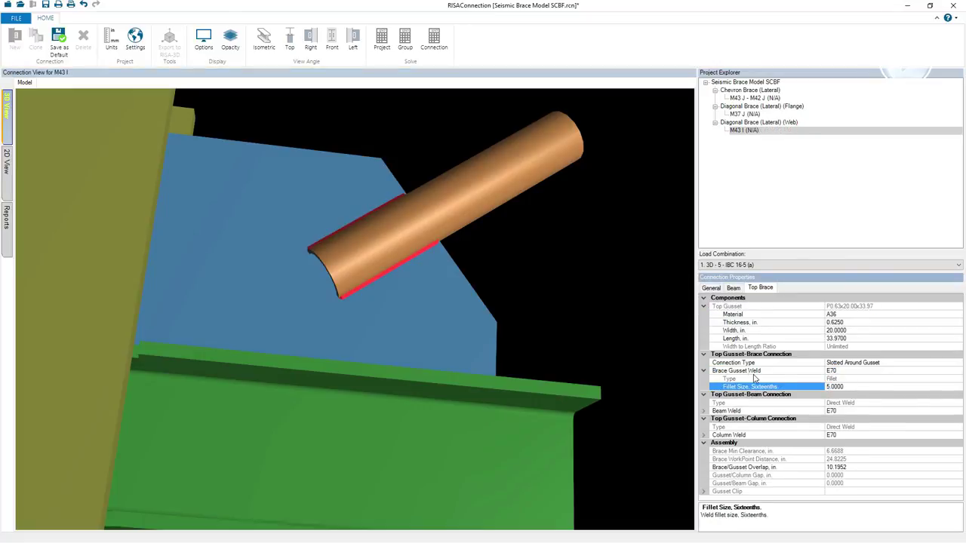
pyautogui.click(535, 206)
pyautogui.click(434, 38)
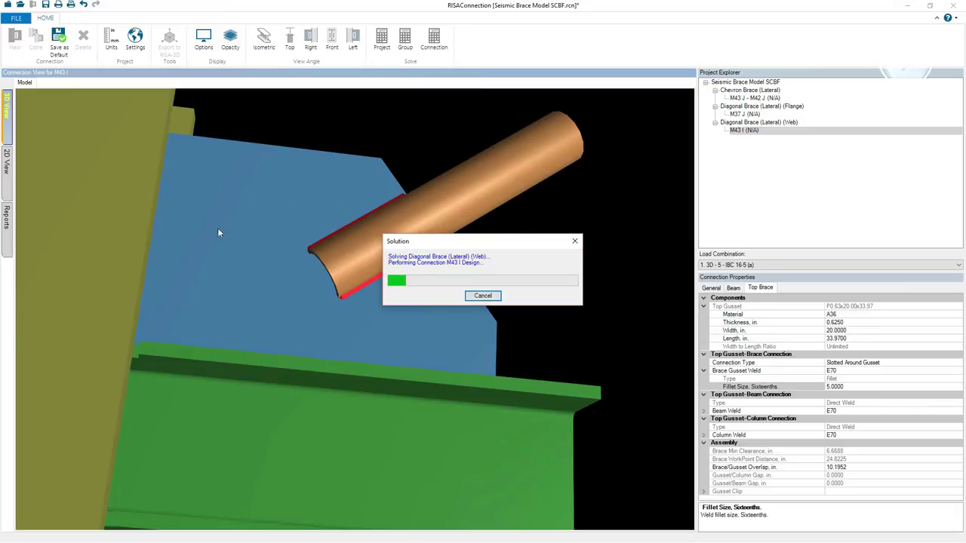
pyautogui.click(8, 221)
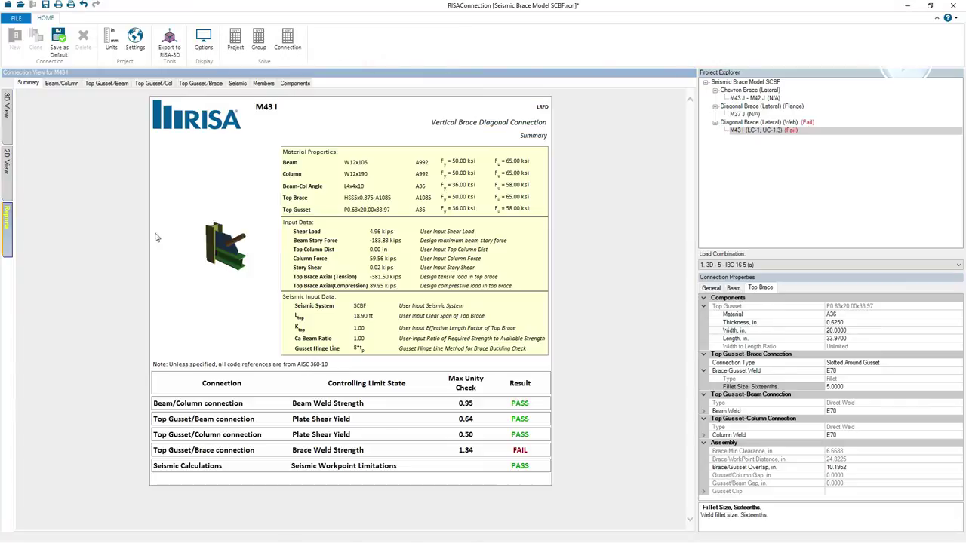
pyautogui.click(62, 83)
pyautogui.scroll(-3, 690, 275)
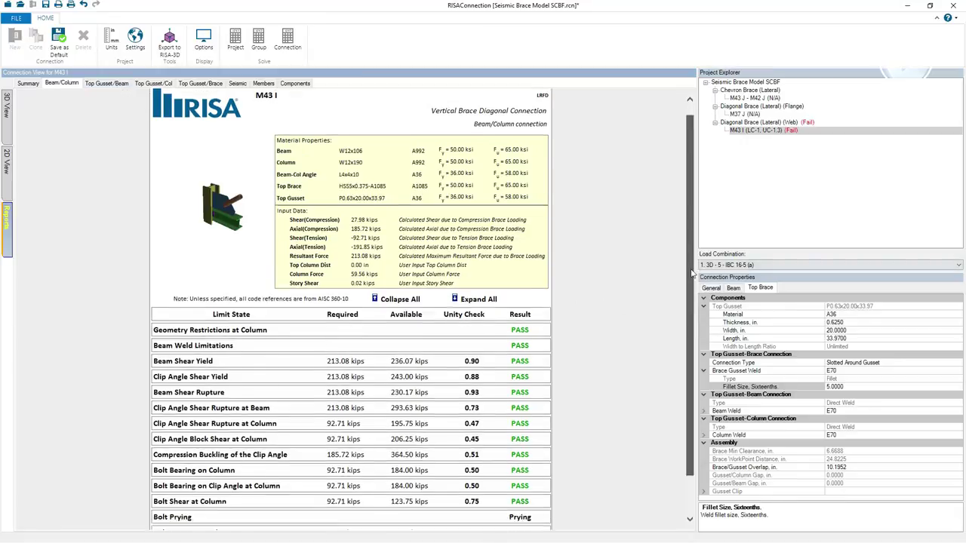
pyautogui.click(160, 84)
pyautogui.click(199, 84)
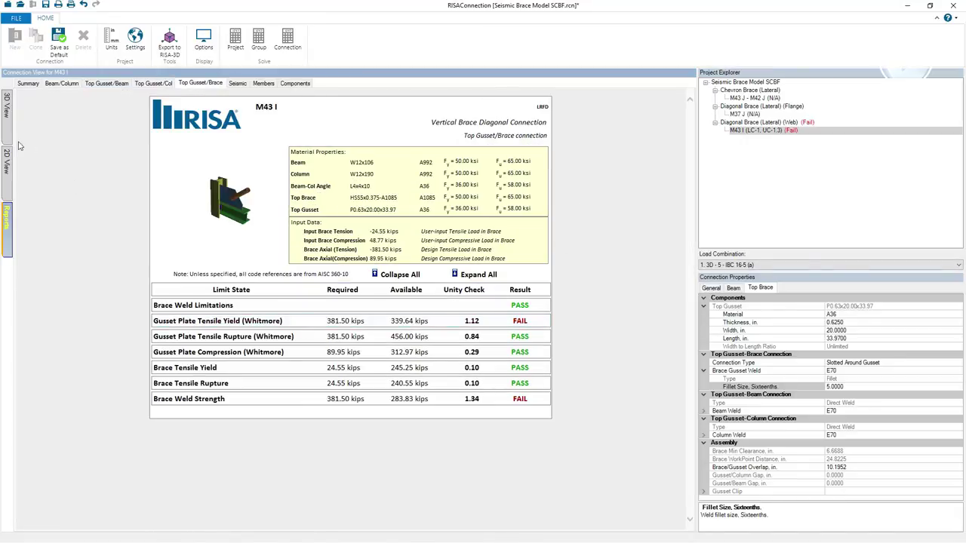
# Set the top gusset's thickness to 0.75 in., re-solve the connection and check the top gusset/brace limit states
pyautogui.click(7, 106)
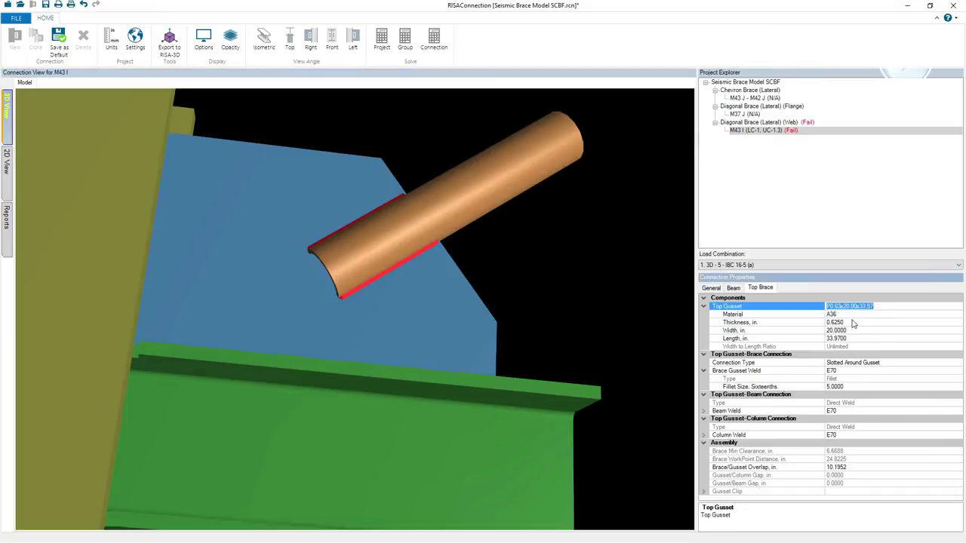
pyautogui.click(854, 324)
pyautogui.write('0.75')
pyautogui.press('Return')
pyautogui.click(434, 38)
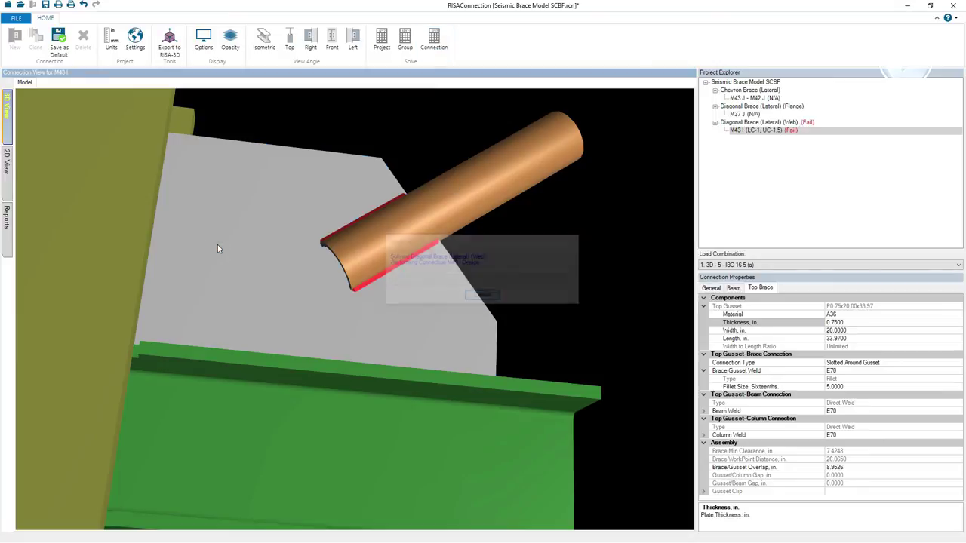
pyautogui.click(6, 227)
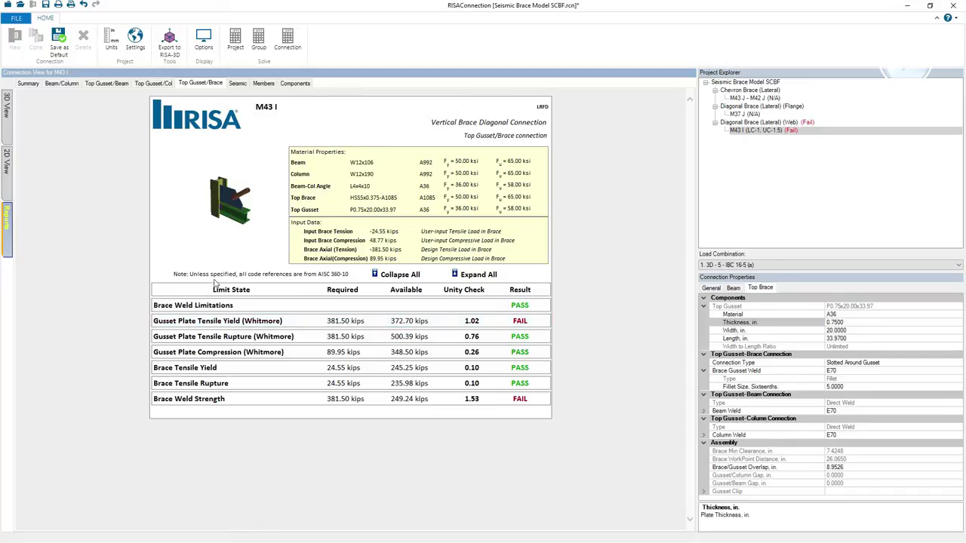
# Change the top gusset's material to A572 Gr.50 and re-solve the connection
pyautogui.click(900, 314)
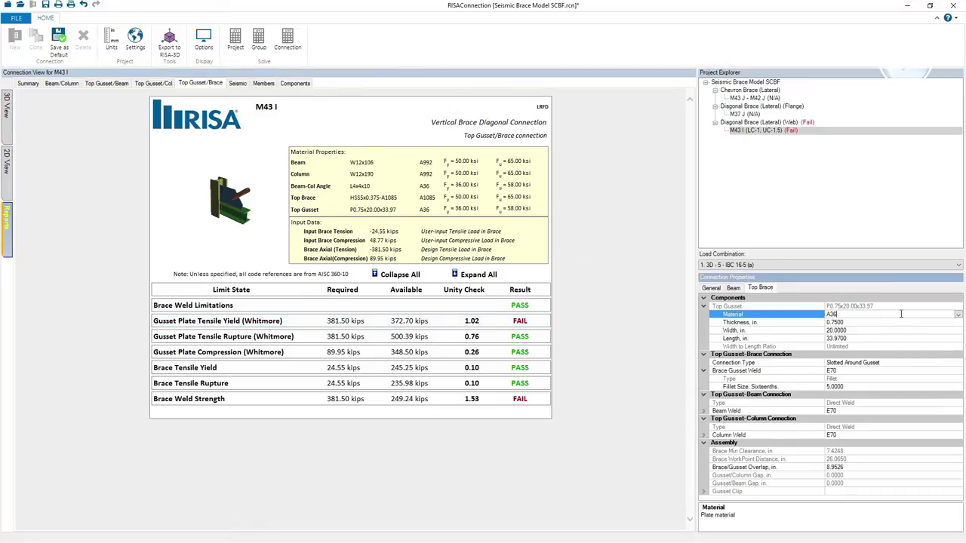
pyautogui.click(956, 316)
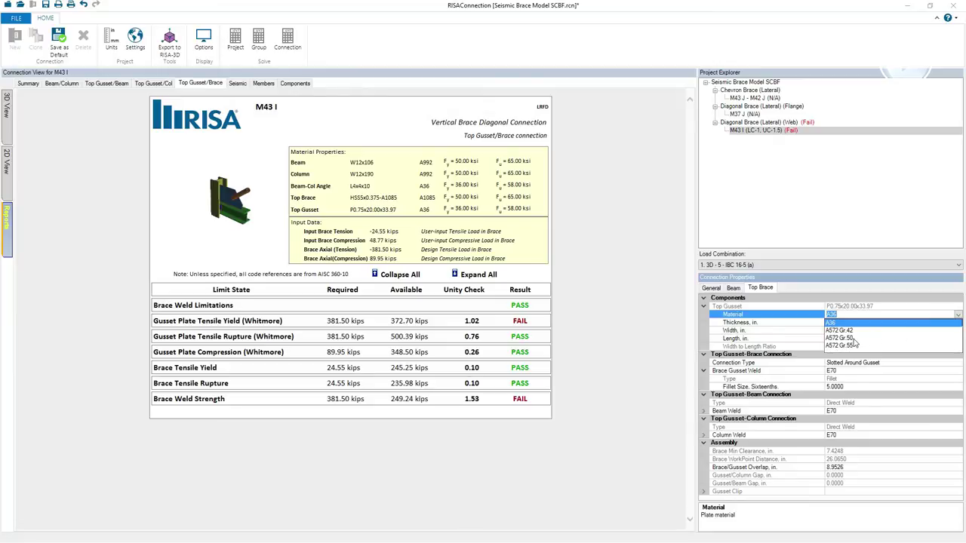
pyautogui.click(841, 338)
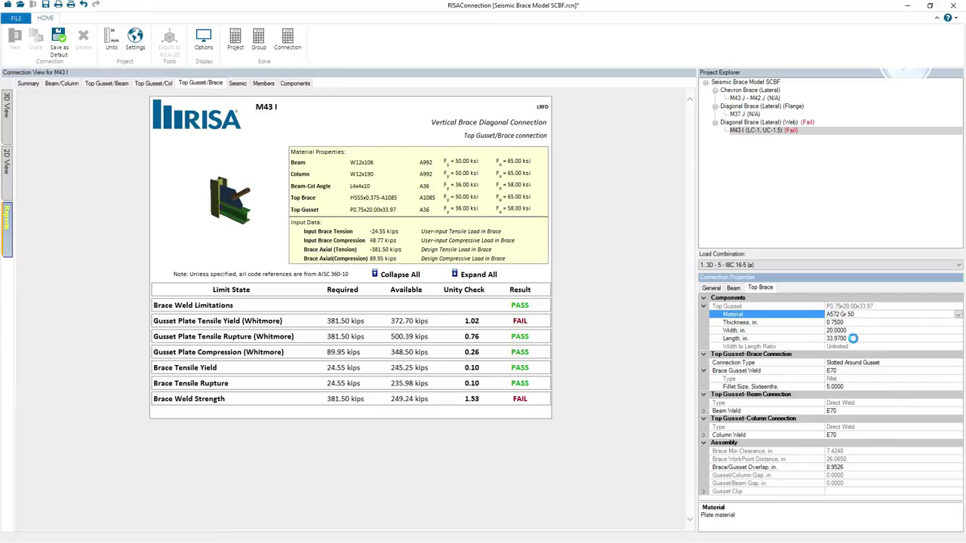
pyautogui.click(288, 42)
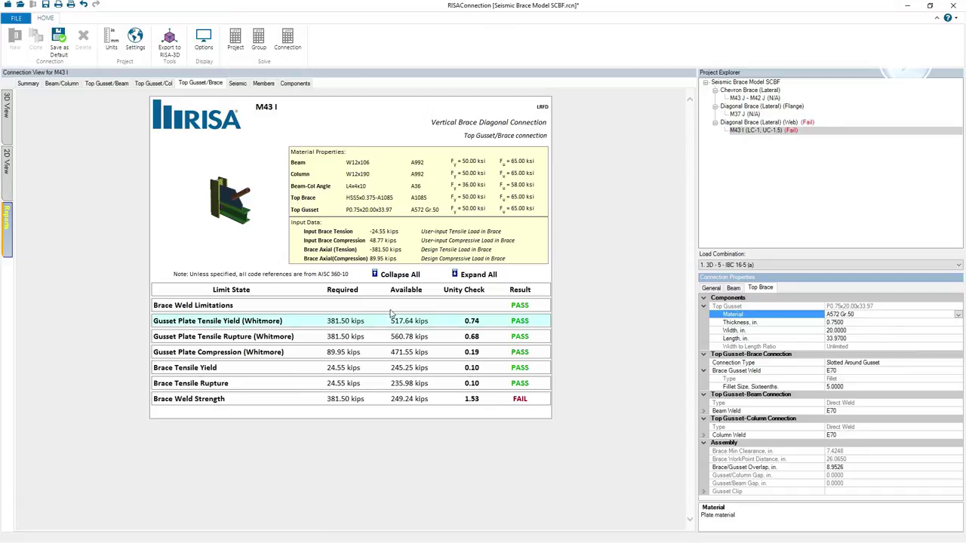
# Set the gusset's horizontal clip to 5 in. in the 2D side view, re-solve and check the top gusset/brace limit states
pyautogui.click(7, 162)
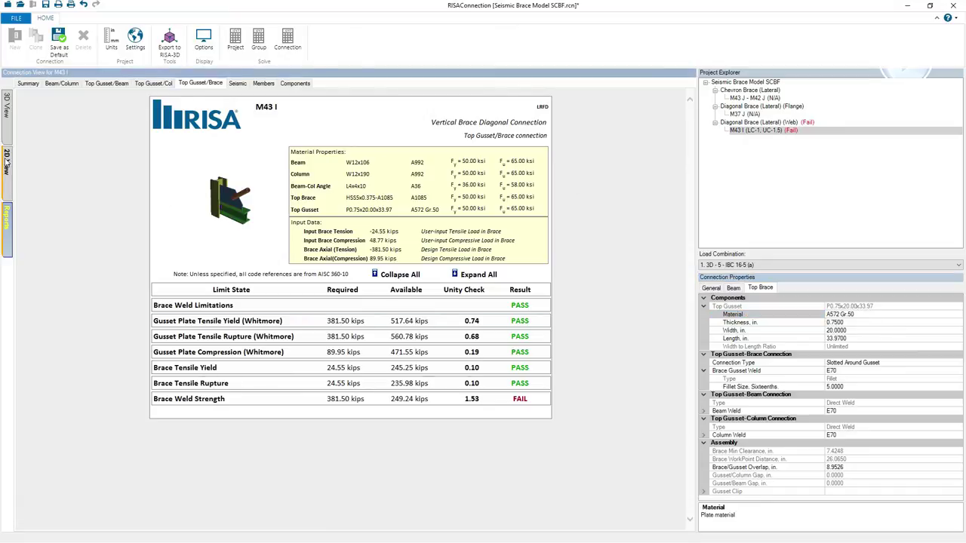
pyautogui.click(386, 267)
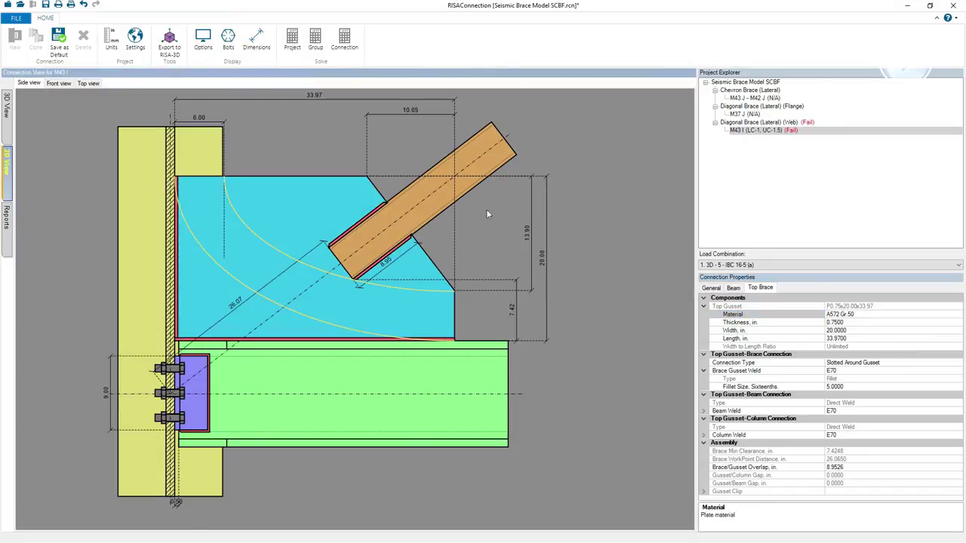
pyautogui.click(412, 110)
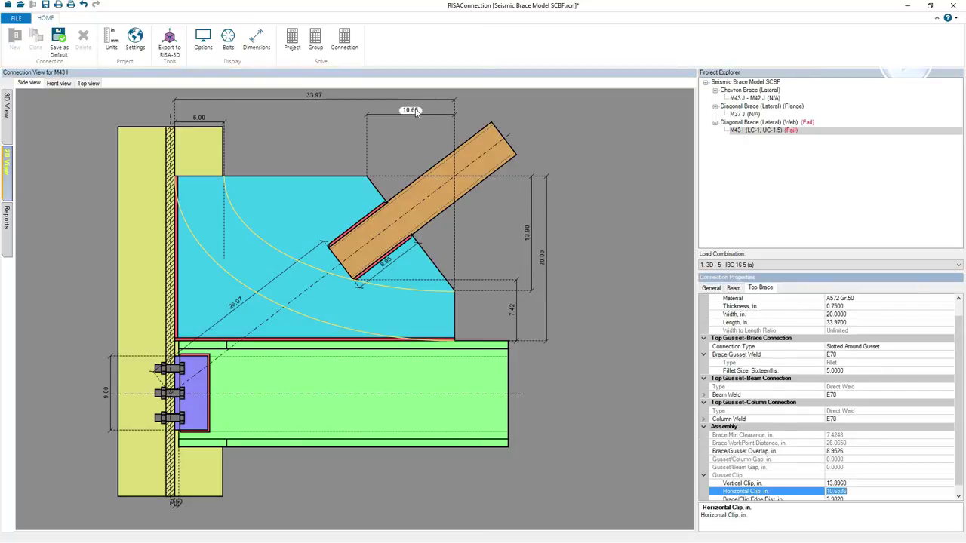
pyautogui.write('5')
pyautogui.press('Return')
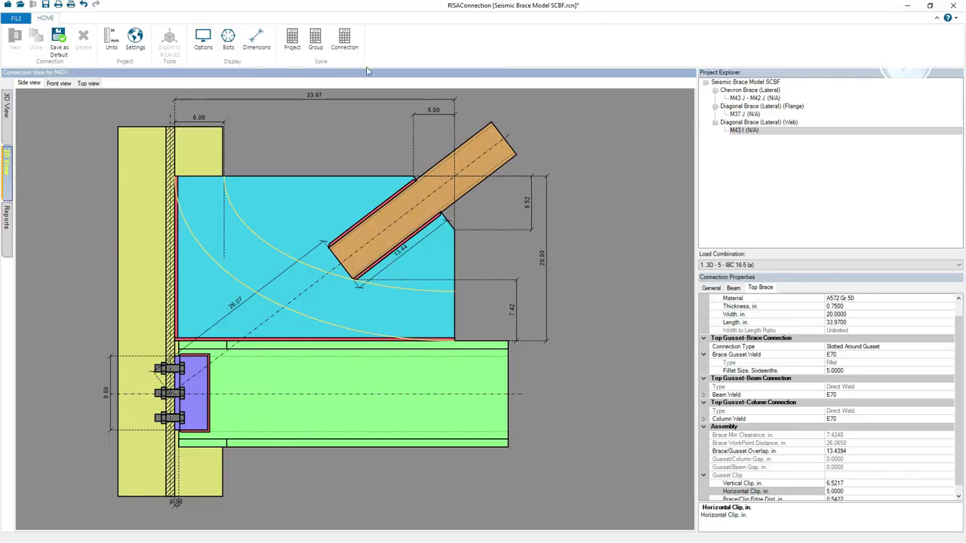
pyautogui.click(345, 38)
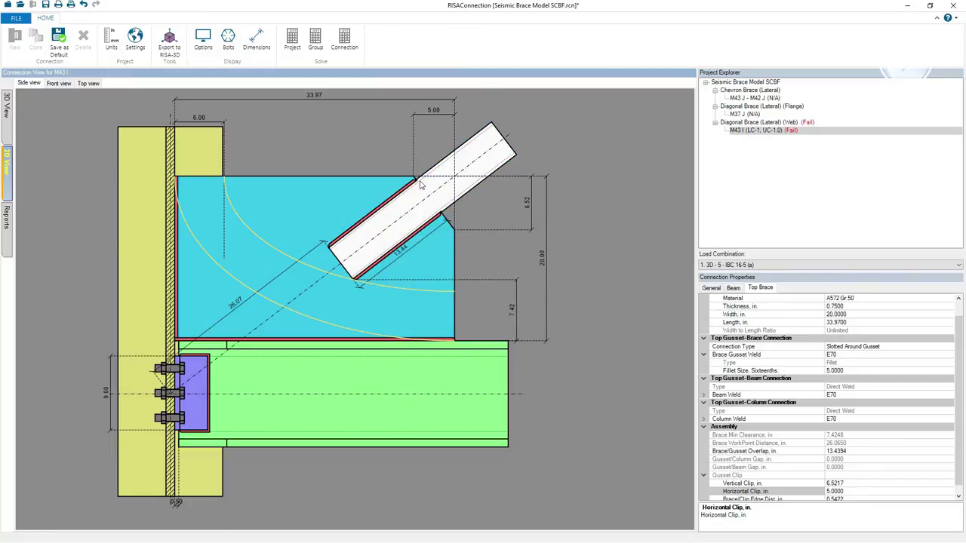
pyautogui.click(9, 230)
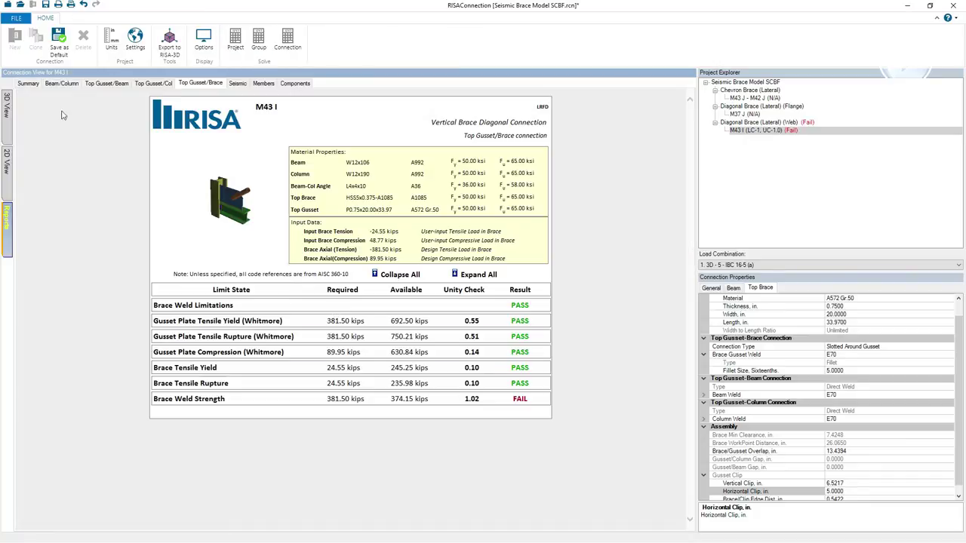
# Set the gusset's horizontal clip to 4 in. in the 2D side view and re-solve the connection
pyautogui.click(7, 161)
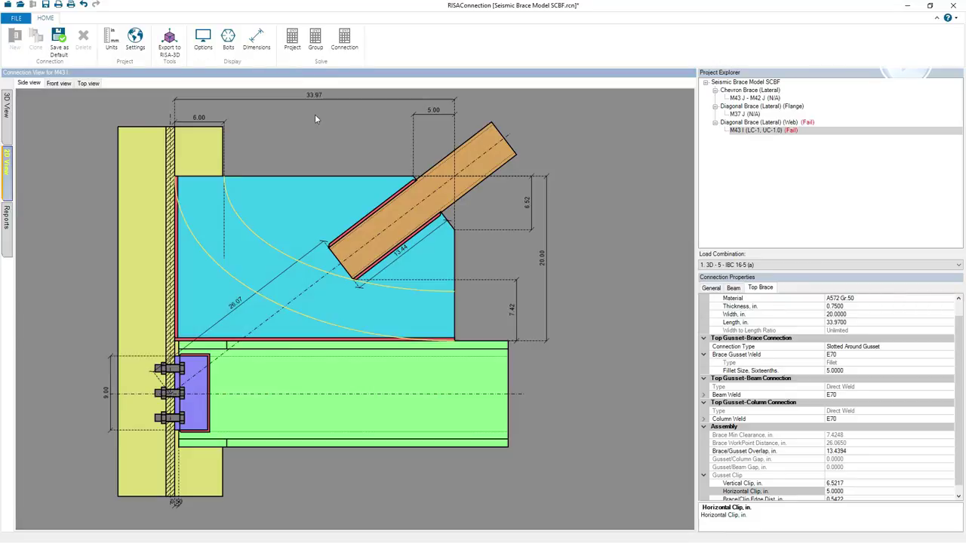
pyautogui.click(433, 111)
pyautogui.write('4')
pyautogui.press('Return')
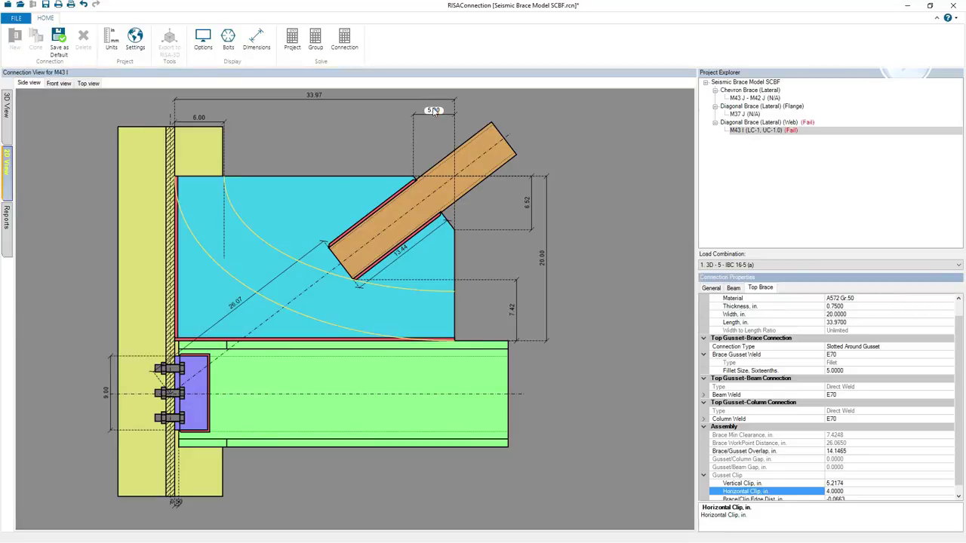
pyautogui.click(344, 41)
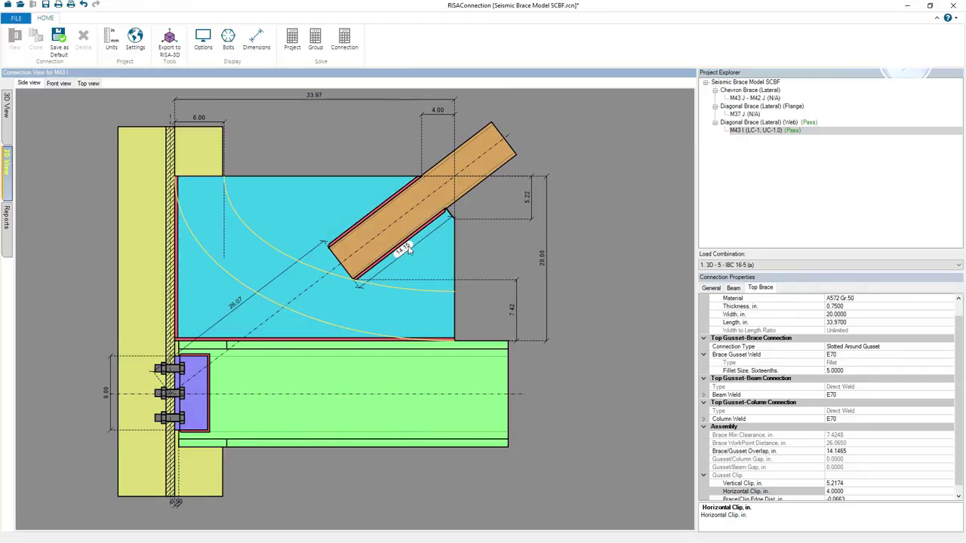
# Examine the brace overlap and the brace workpoint distance on the gusset up close
pyautogui.scroll(2, 397, 265)
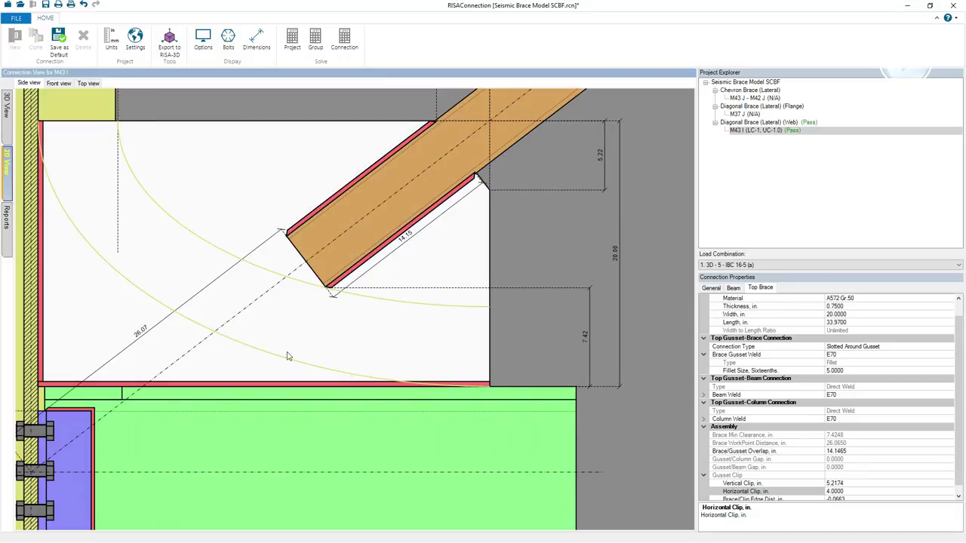
pyautogui.click(139, 333)
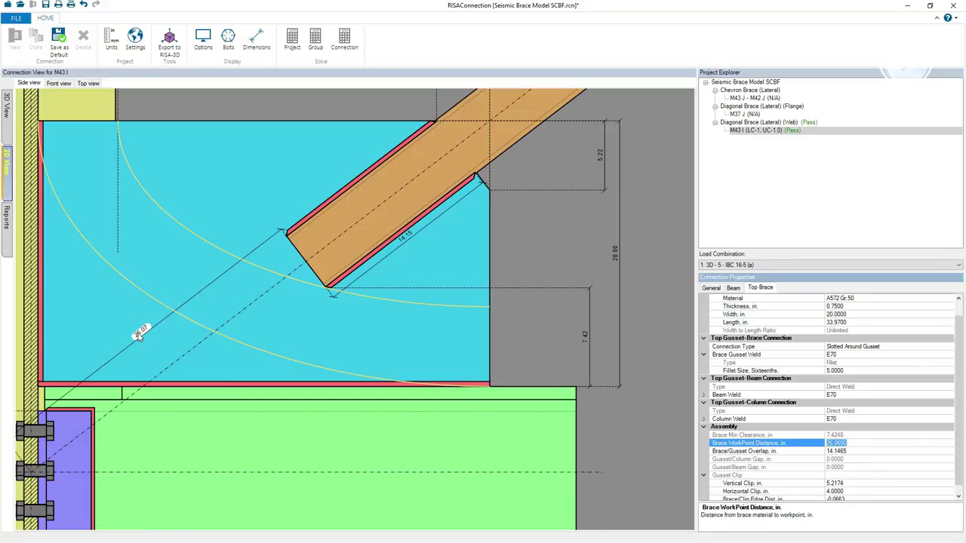
pyautogui.click(565, 233)
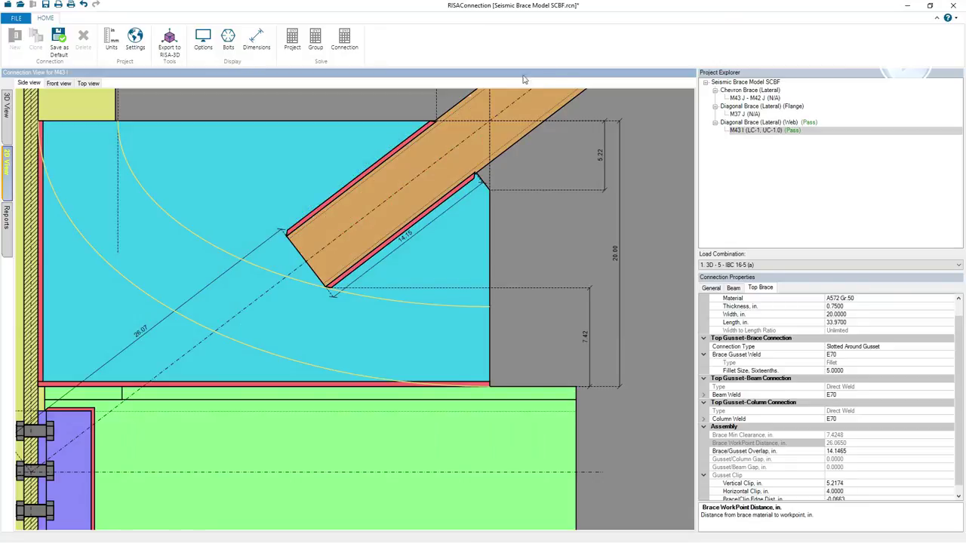
# Open the chevron brace connection M43 J - M42 J in the 2D side view and solve it
pyautogui.click(756, 99)
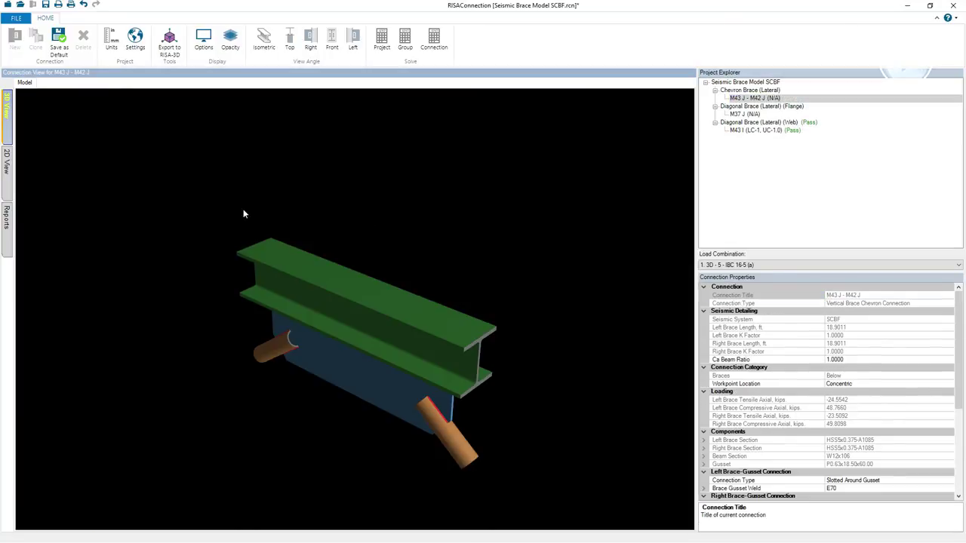
pyautogui.click(8, 172)
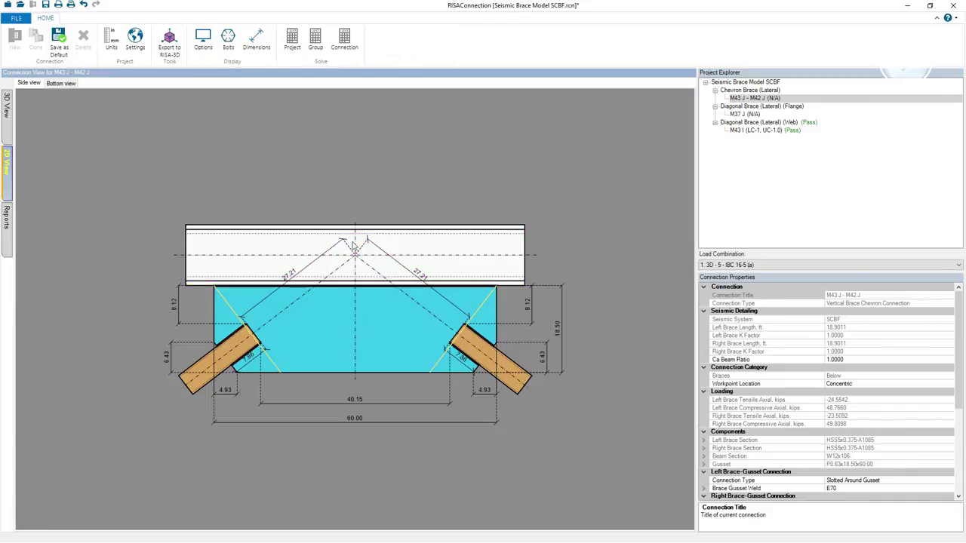
pyautogui.click(344, 39)
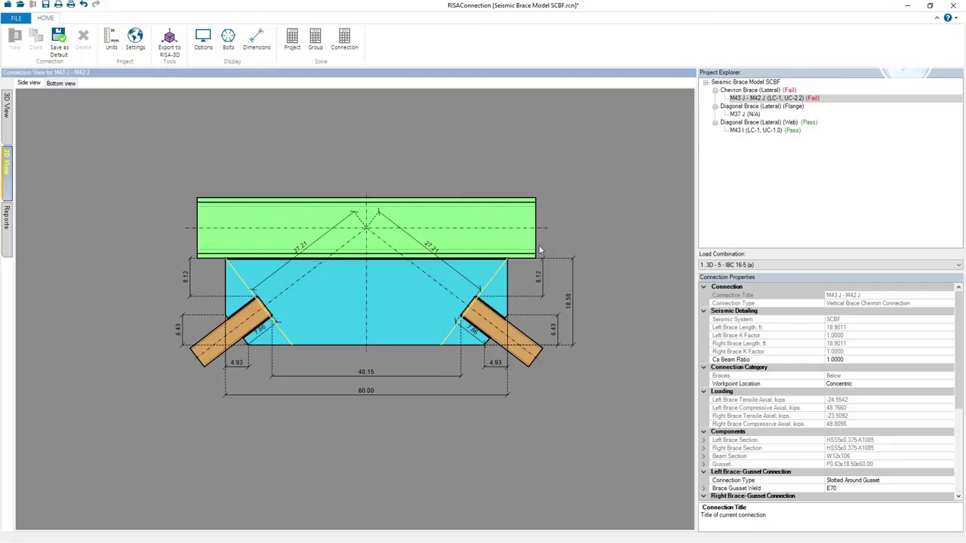
# Set the chevron gusset's length to 80 in. and its width to 27 in. in the 2D side view
pyautogui.scroll(2, 549, 248)
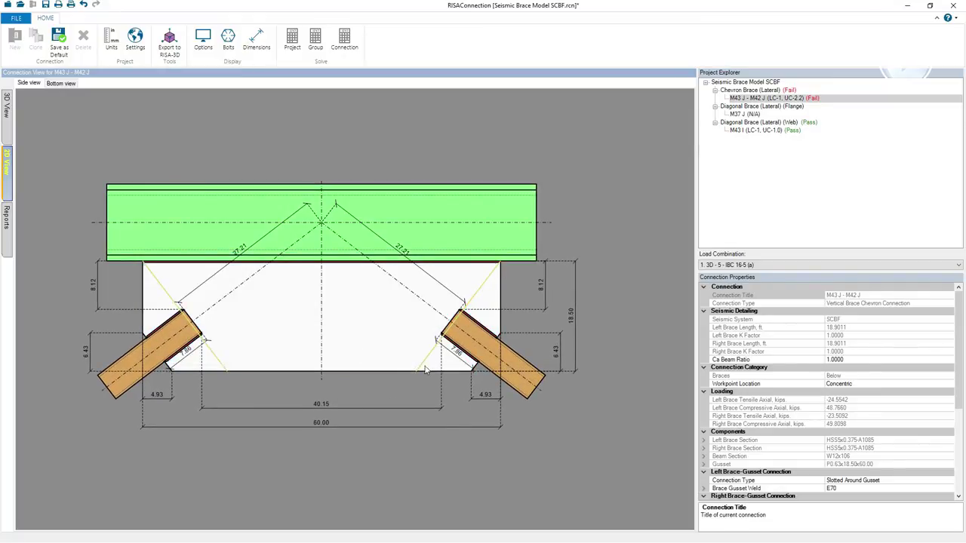
pyautogui.click(321, 423)
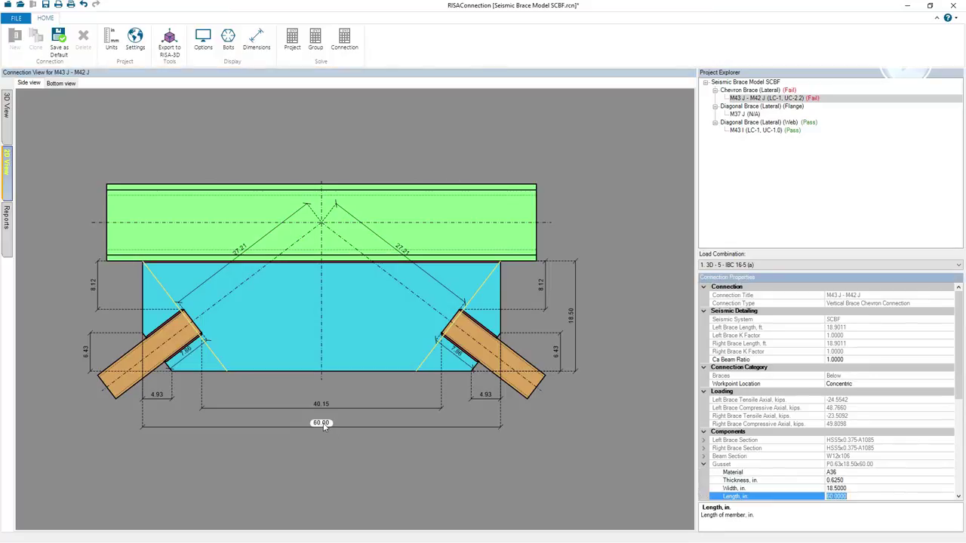
pyautogui.write('80')
pyautogui.press('Return')
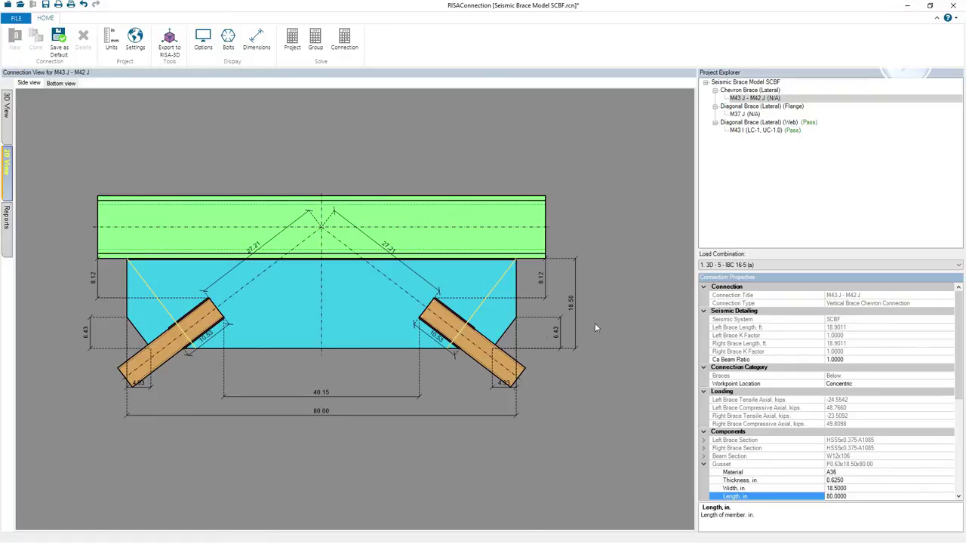
pyautogui.click(571, 304)
pyautogui.write('27')
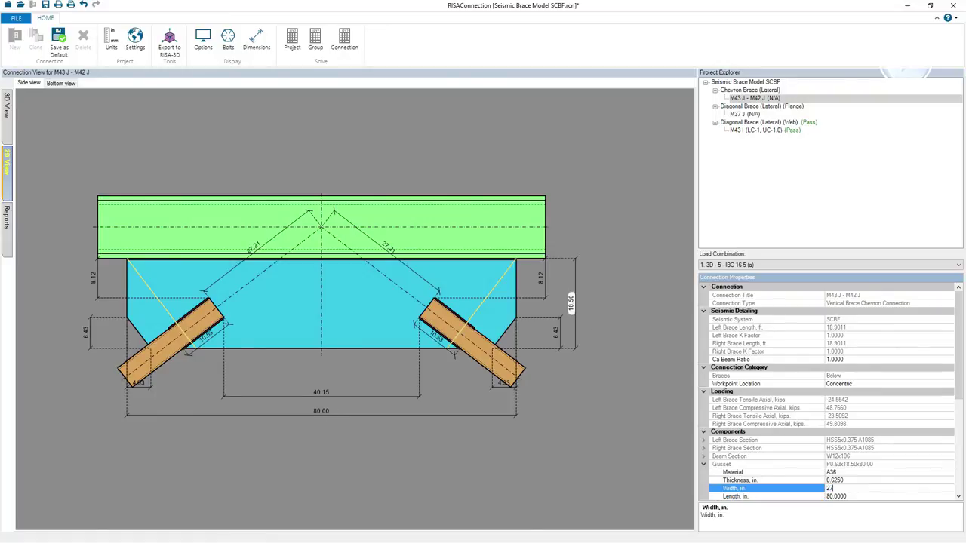
pyautogui.press('Return')
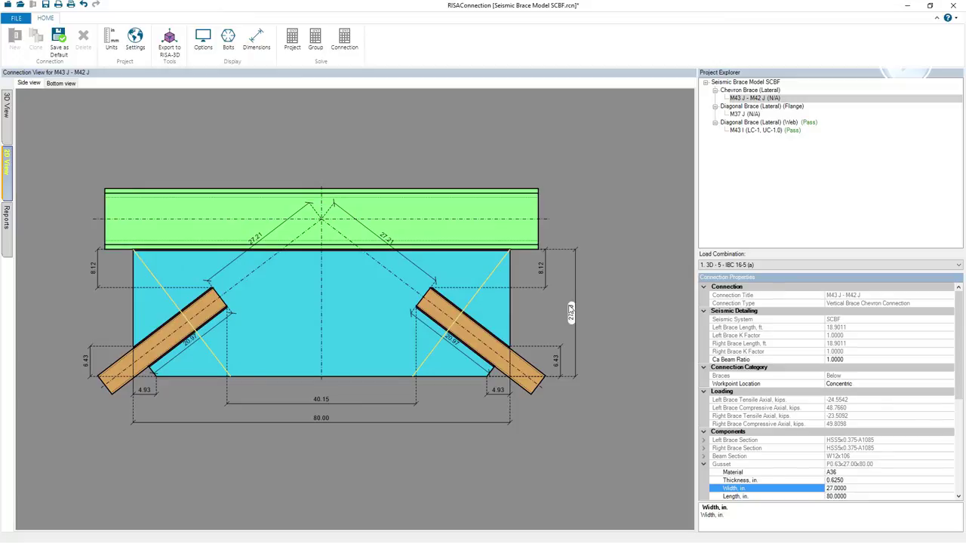
# Set both the left and right brace workpoint distances to 37.25 in
pyautogui.click(255, 237)
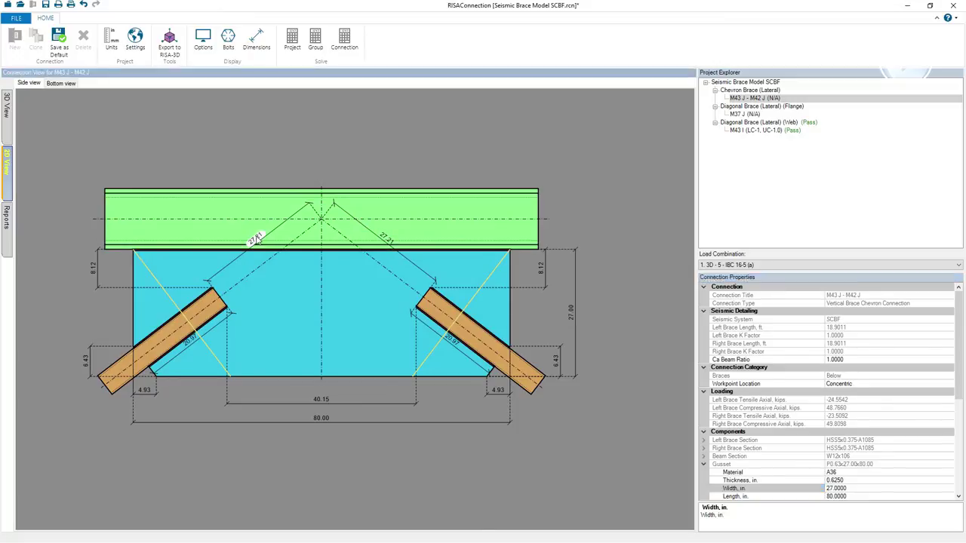
pyautogui.write('37.25')
pyautogui.press('Return')
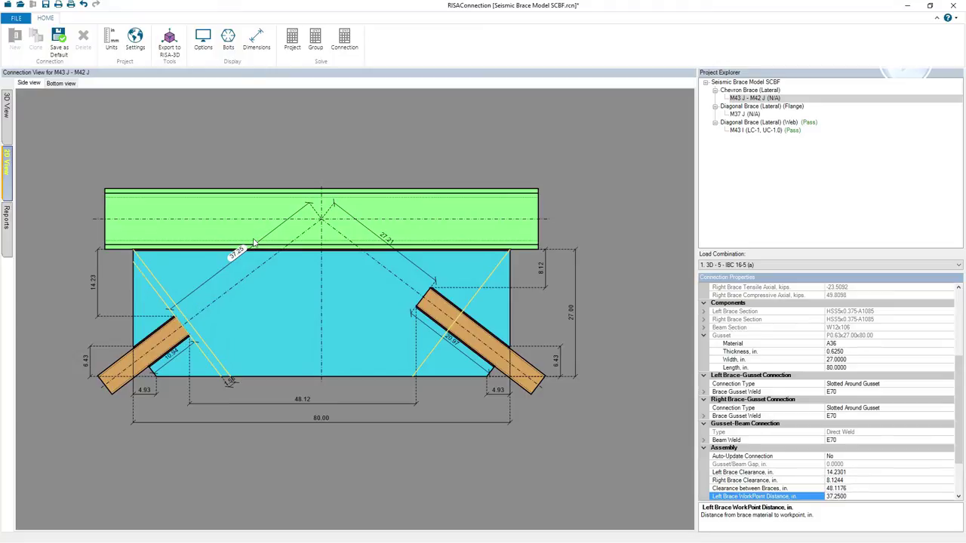
pyautogui.click(385, 238)
pyautogui.write('3')
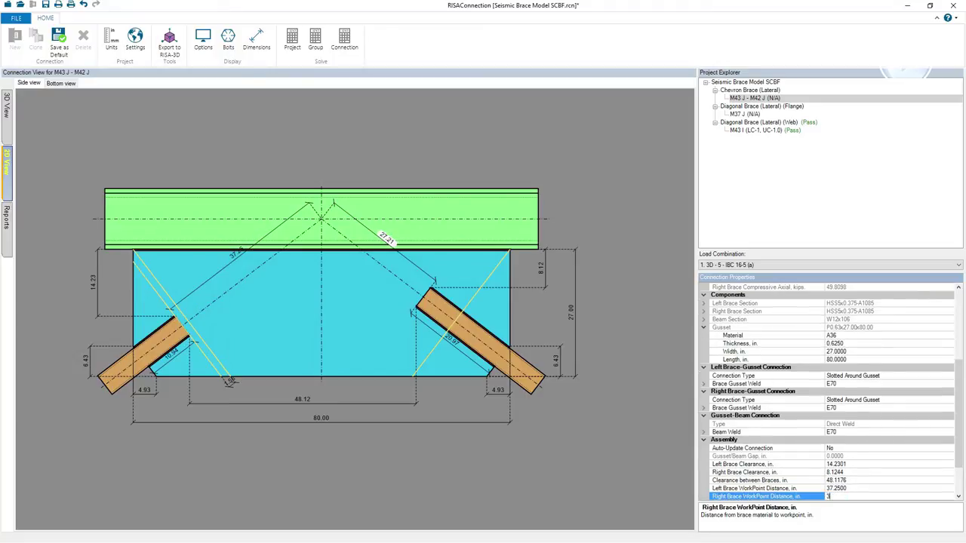
pyautogui.write('7.25')
pyautogui.press('Return')
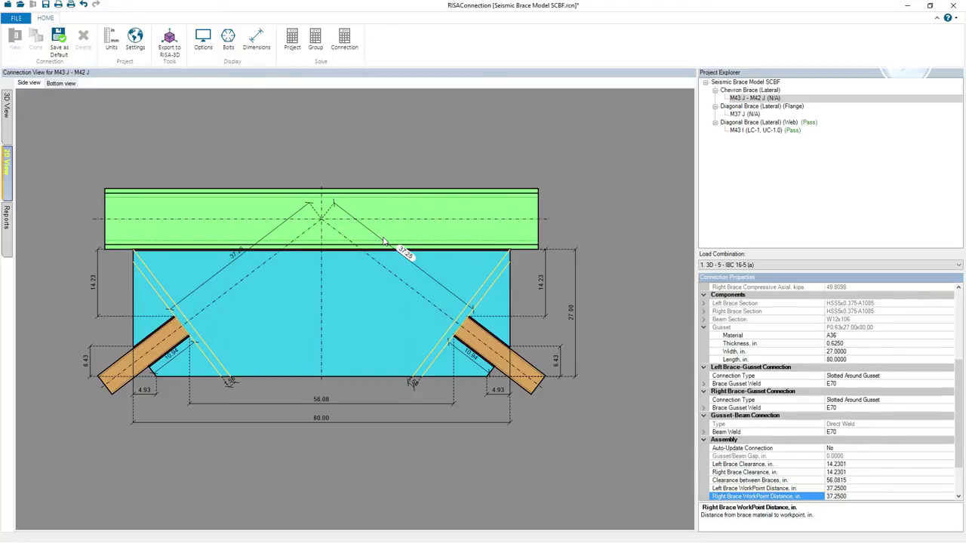
# Examine the right brace end, its gusset overlap and the offset between the gusset fold lines up close
pyautogui.scroll(3, 535, 325)
pyautogui.scroll(2, 385, 411)
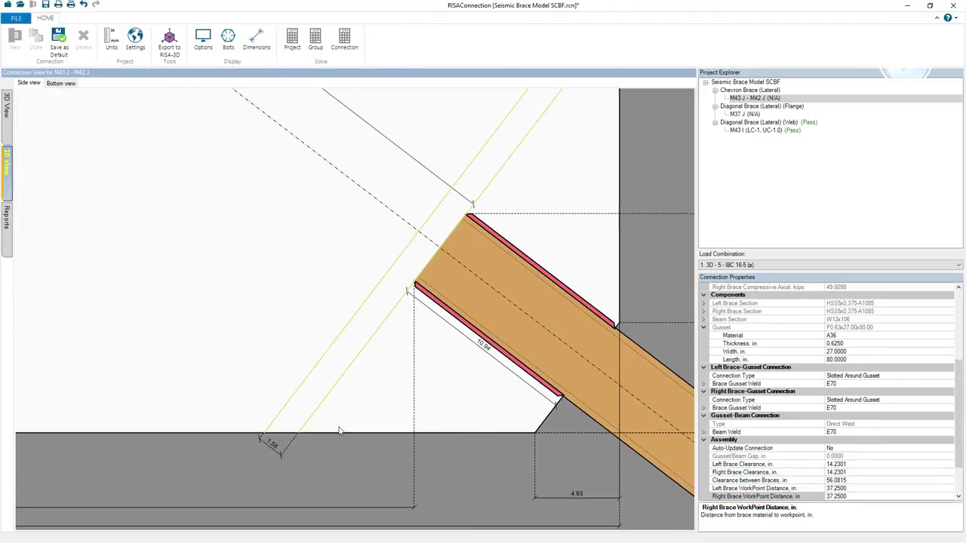
pyautogui.click(381, 387)
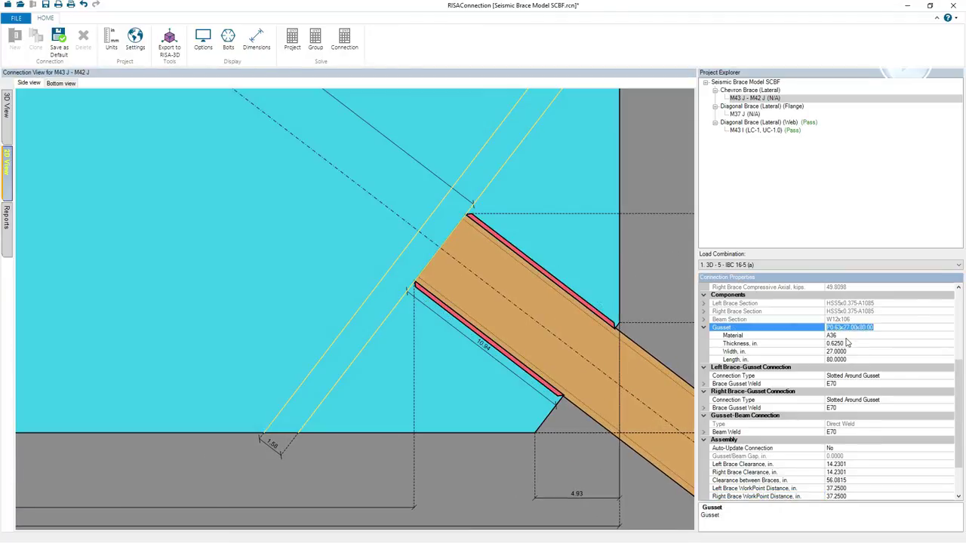
pyautogui.click(506, 469)
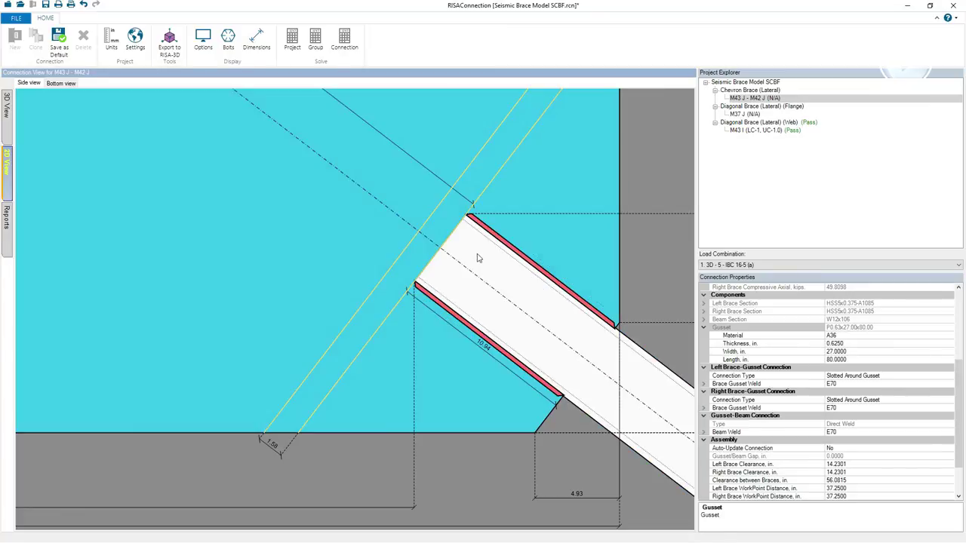
pyautogui.scroll(-3, 477, 258)
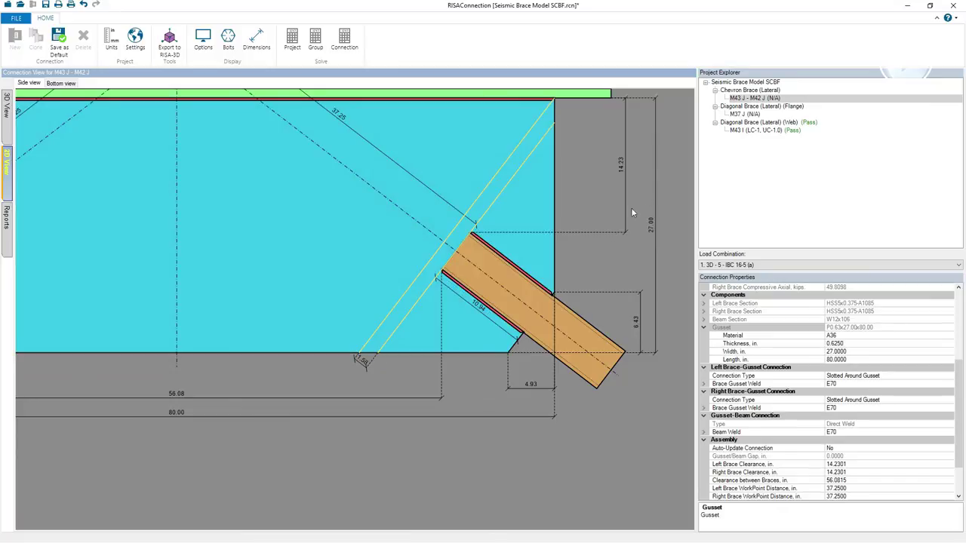
pyautogui.scroll(-3, 594, 198)
pyautogui.scroll(1, 335, 142)
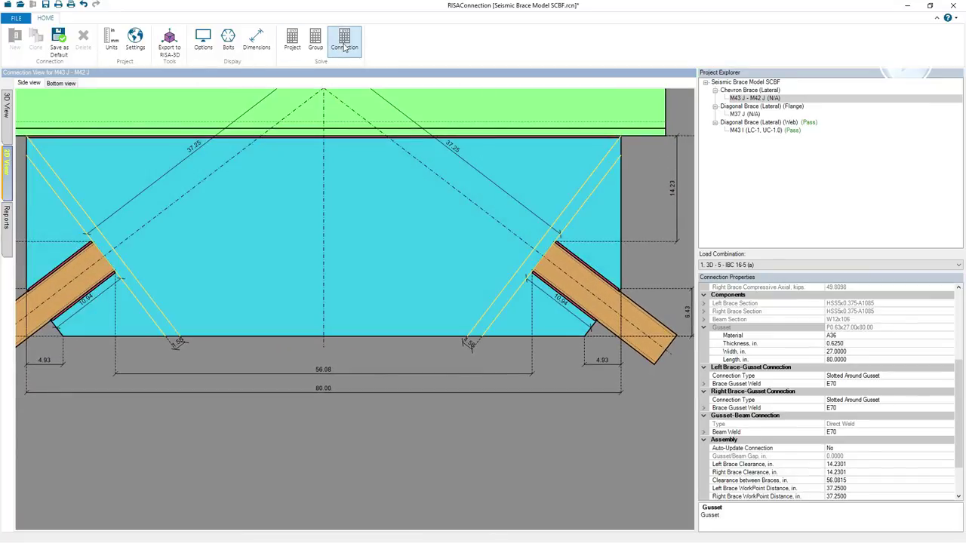
# Change the gusset-to-beam weld to PJP with a 0.375 in. effective throat, re-solve the connection and check the summary report
pyautogui.click(294, 138)
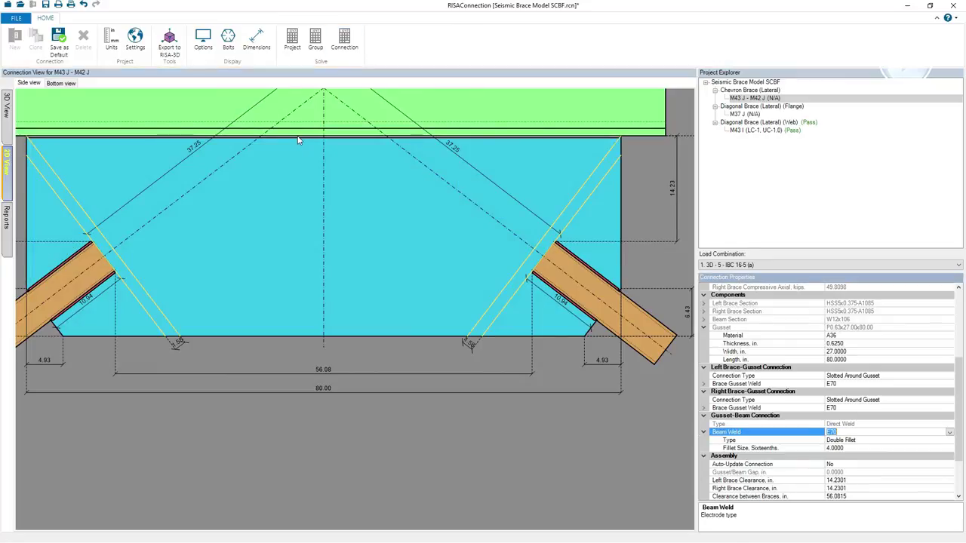
pyautogui.click(891, 440)
pyautogui.click(949, 440)
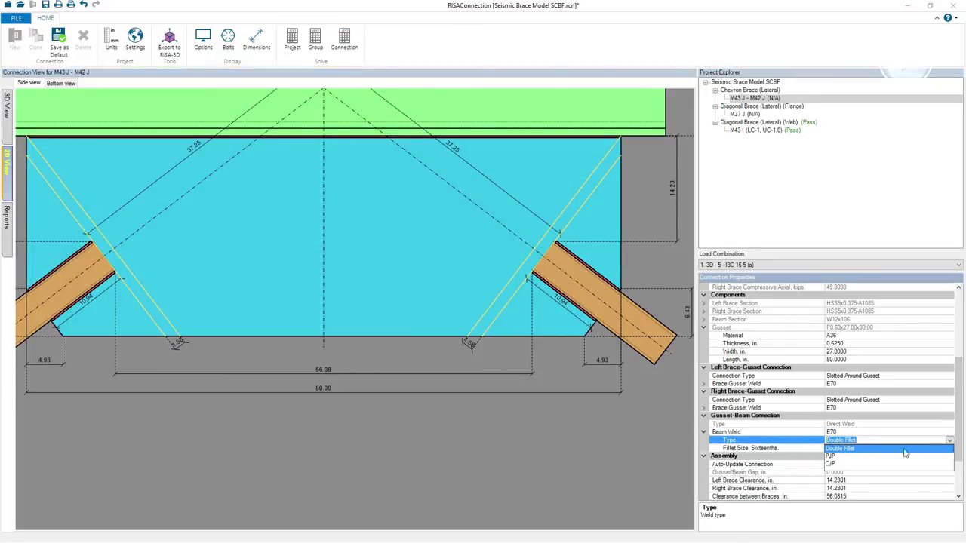
pyautogui.click(861, 456)
pyautogui.click(838, 448)
pyautogui.write('.375')
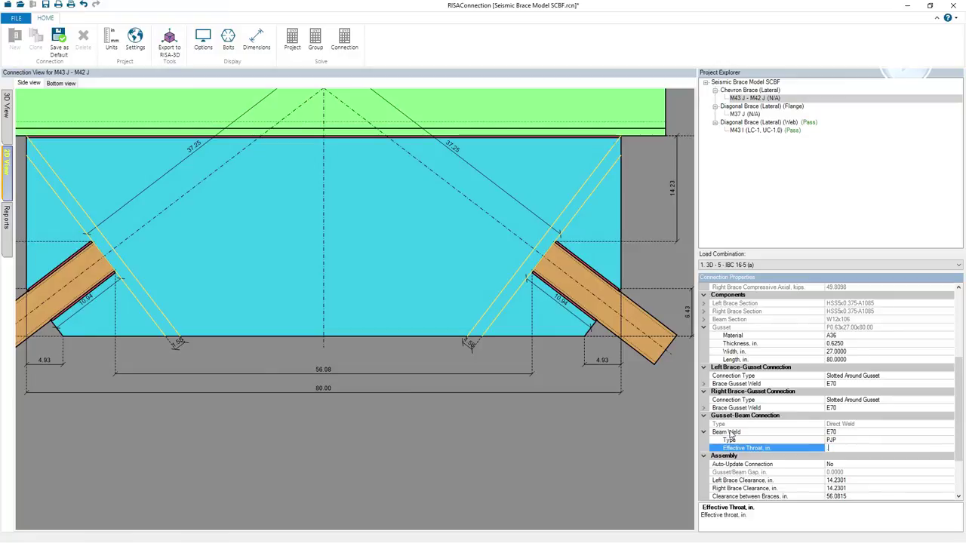
pyautogui.press('Return')
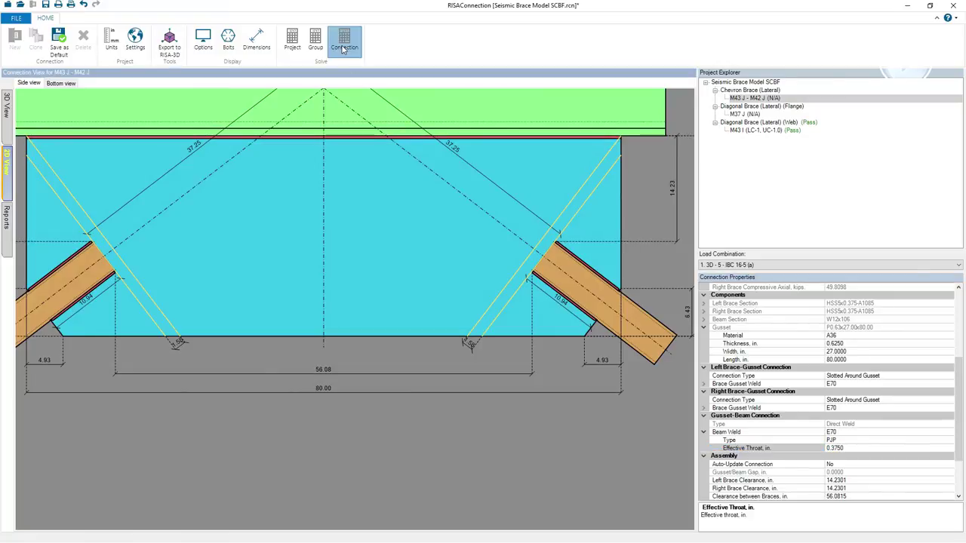
pyautogui.click(344, 42)
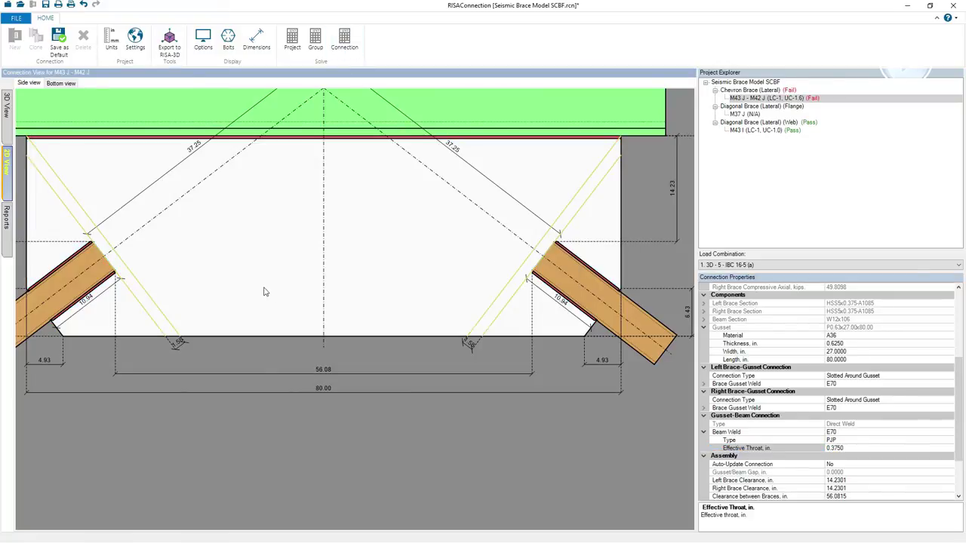
pyautogui.click(6, 217)
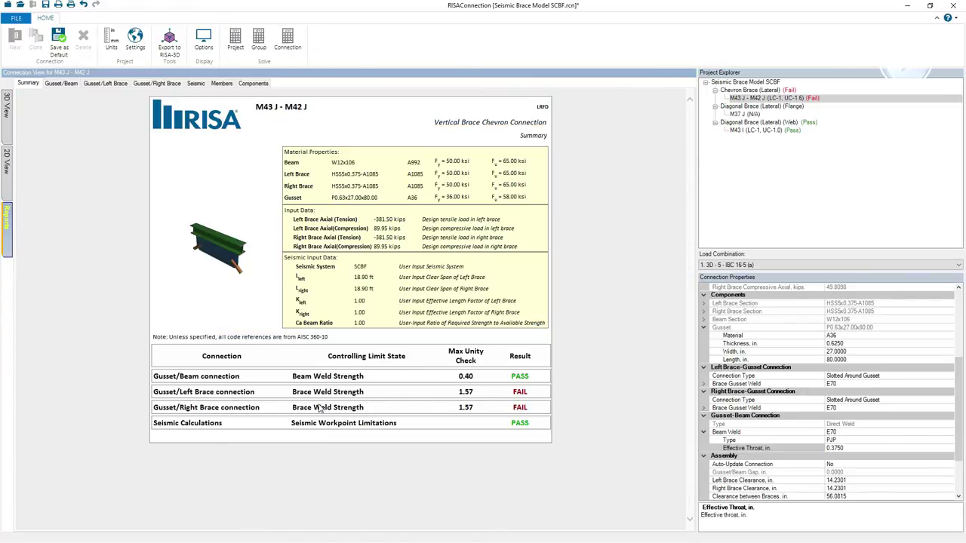
# Set the left and right gusset horizontal clips to 1 in. in the 2D side view, re-solve and check the summary report
pyautogui.click(7, 161)
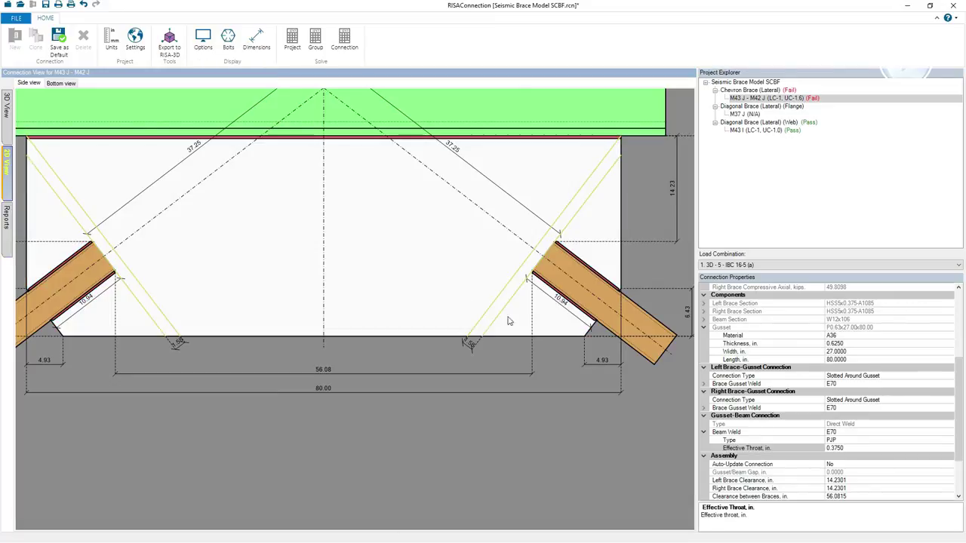
pyautogui.click(206, 347)
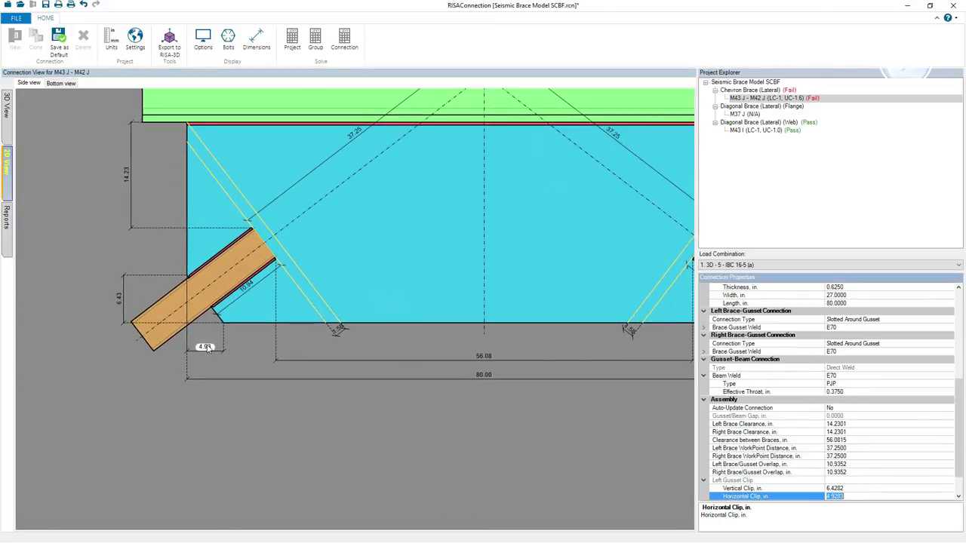
pyautogui.write('1')
pyautogui.press('Return')
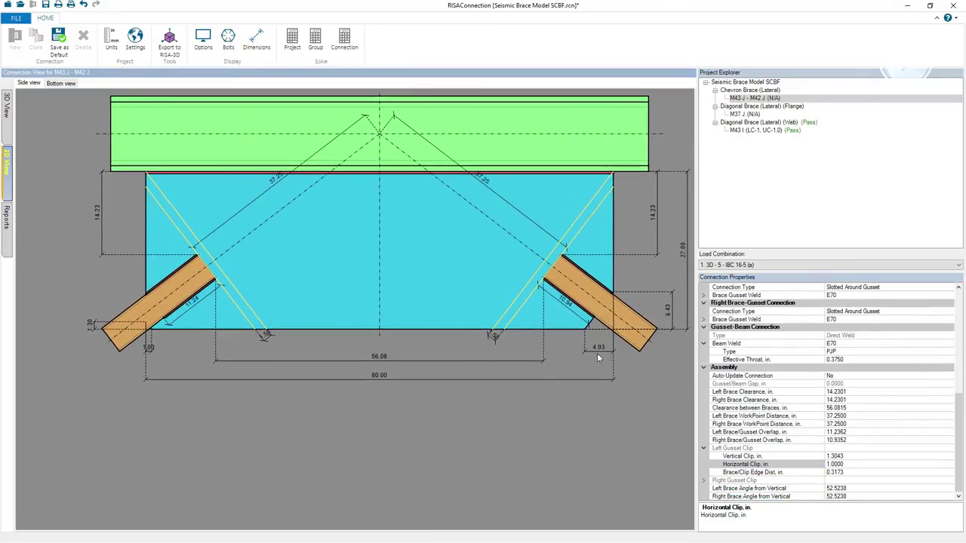
pyautogui.click(598, 349)
pyautogui.write('1')
pyautogui.press('Return')
pyautogui.click(346, 44)
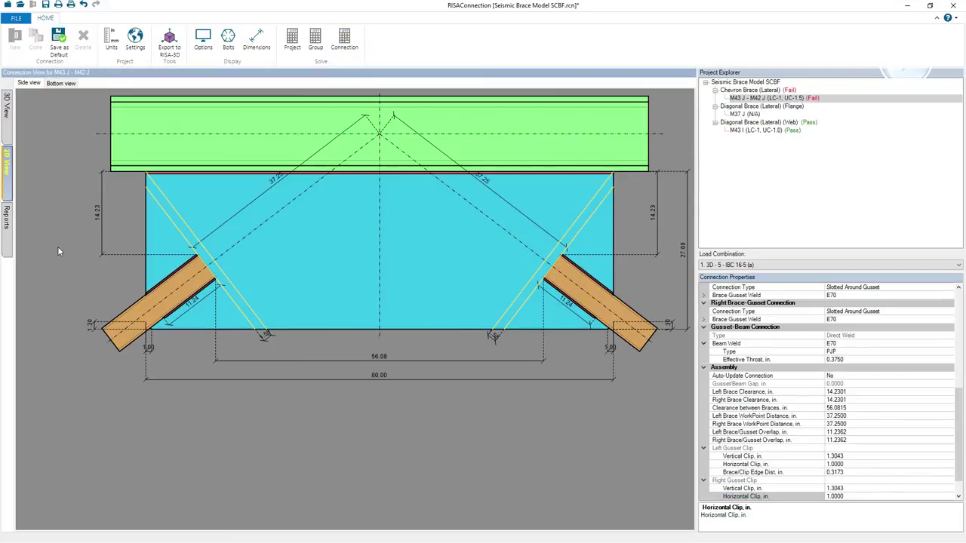
pyautogui.click(8, 234)
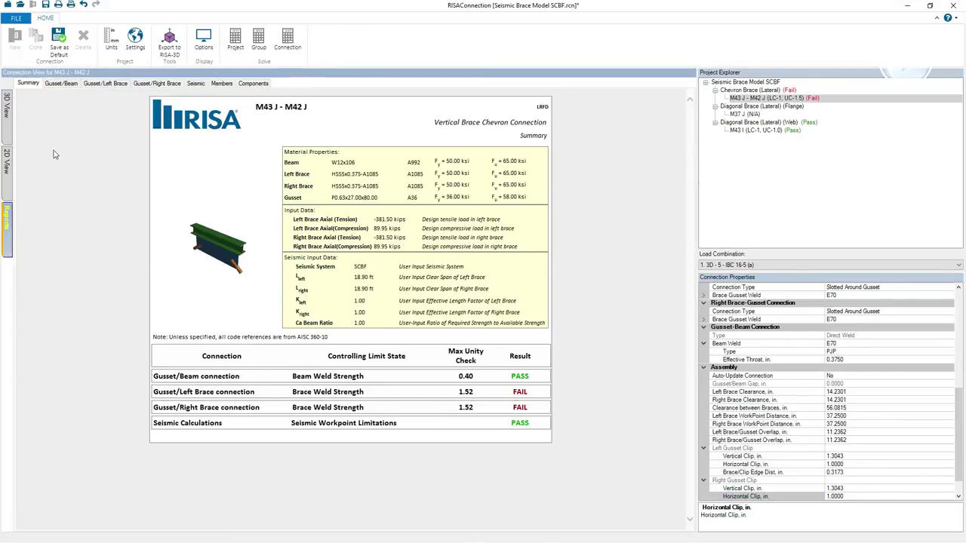
# Set the left brace-to-gusset weld's fillet size to 7 sixteenths in the 3D view
pyautogui.click(7, 113)
pyautogui.scroll(10, 328, 345)
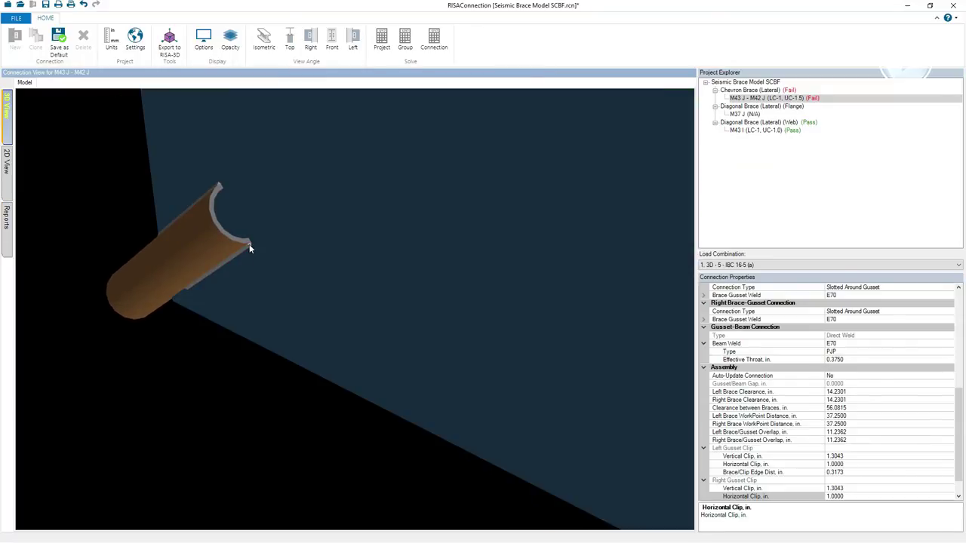
pyautogui.click(251, 248)
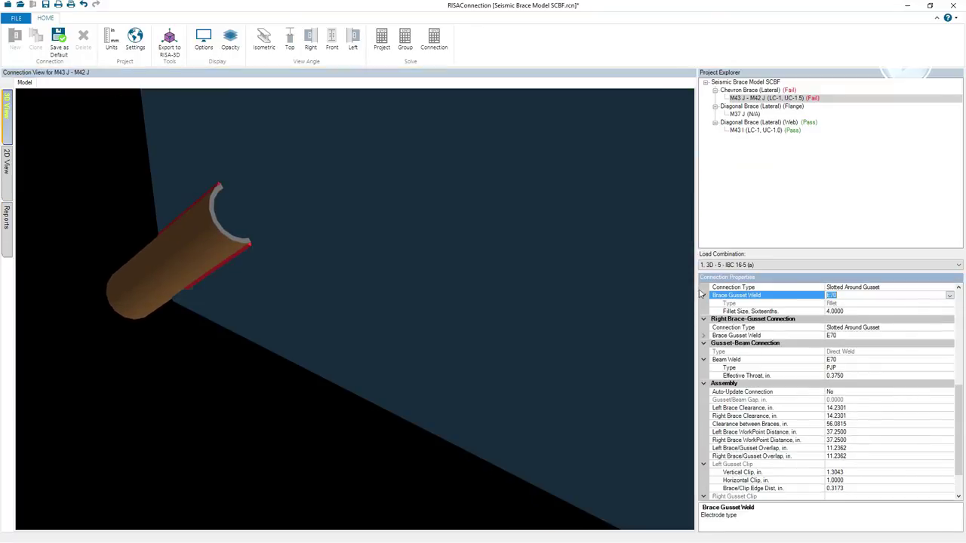
pyautogui.click(834, 311)
pyautogui.write('7')
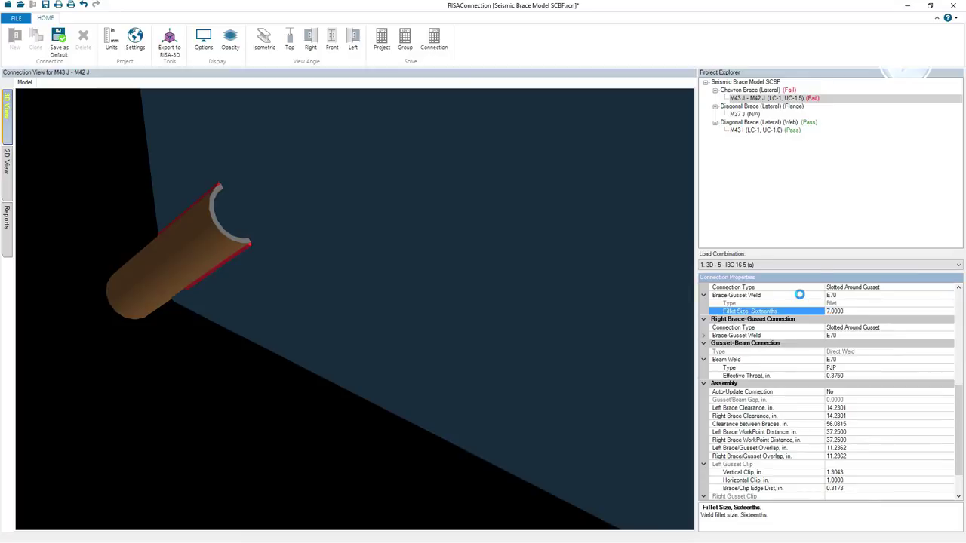
pyautogui.click(425, 443)
# Set the right brace-to-gusset weld's fillet size to 7 sixteenths in the 3D view
pyautogui.scroll(-10, 328, 380)
pyautogui.scroll(15, 558, 384)
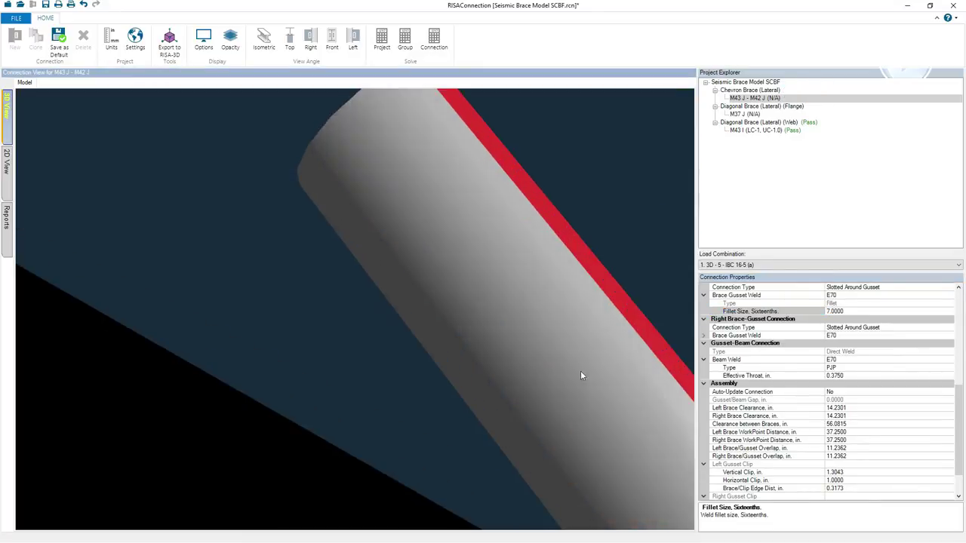
pyautogui.click(625, 291)
pyautogui.click(815, 351)
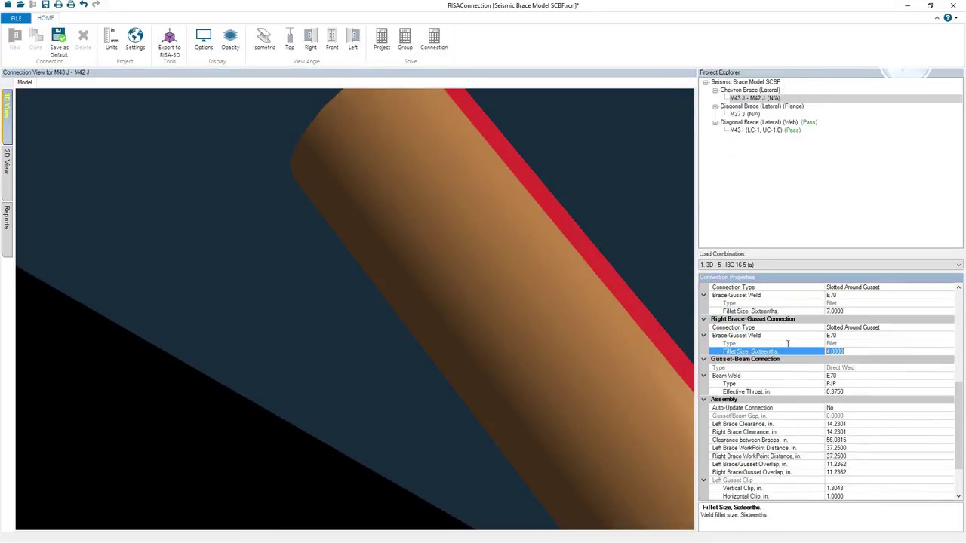
pyautogui.write('7')
pyautogui.click(458, 387)
pyautogui.scroll(-10, 459, 388)
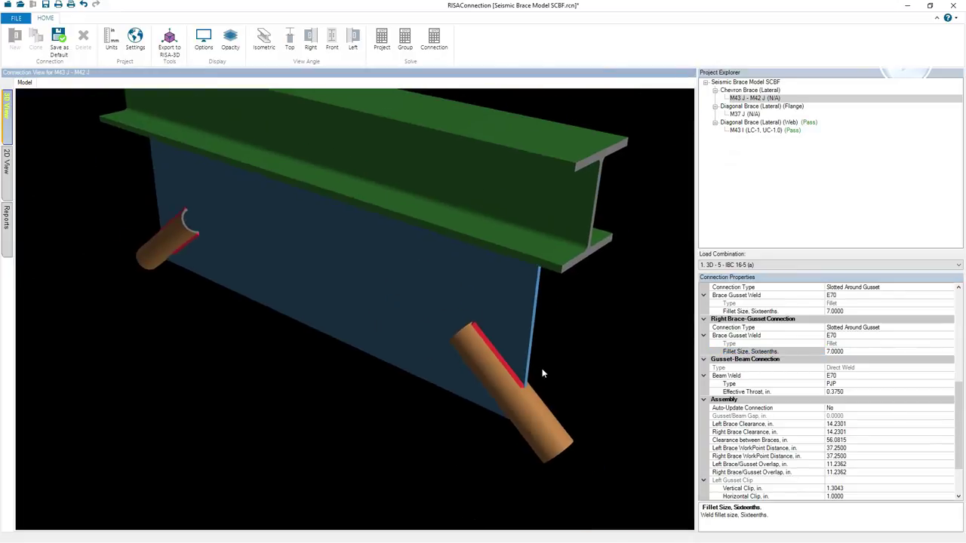
# Re-solve the chevron connection and compare the summary report's controlling limit states with the gusset geometry in the 2D side view
pyautogui.click(400, 47)
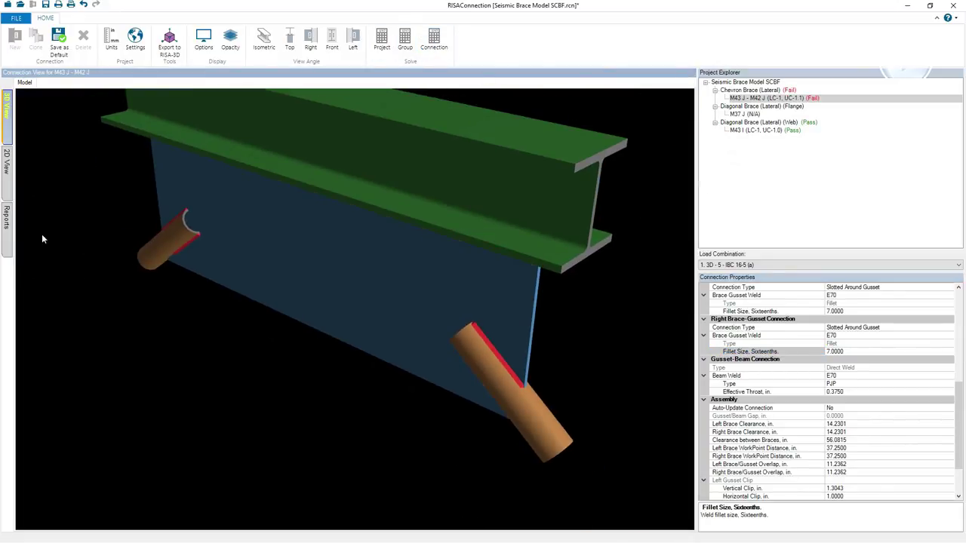
pyautogui.click(6, 230)
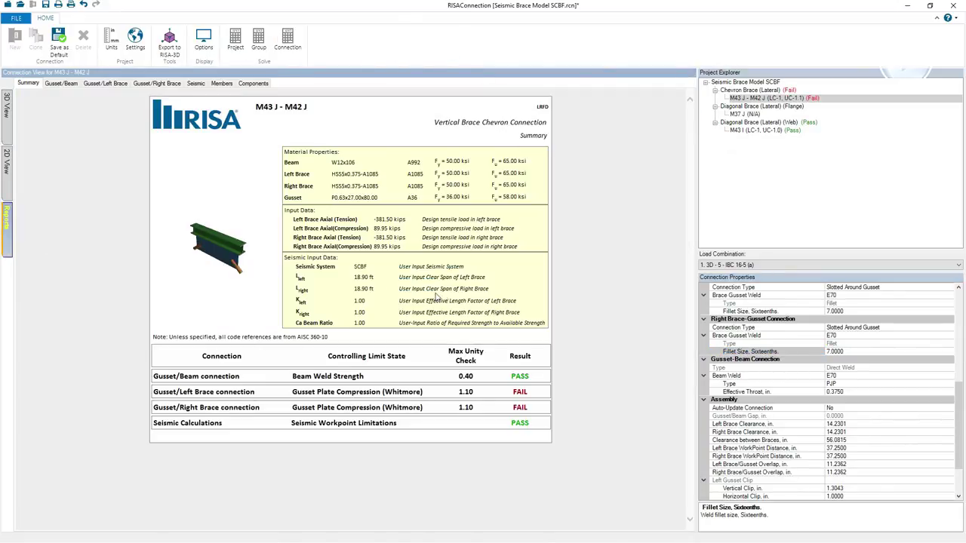
pyautogui.click(6, 161)
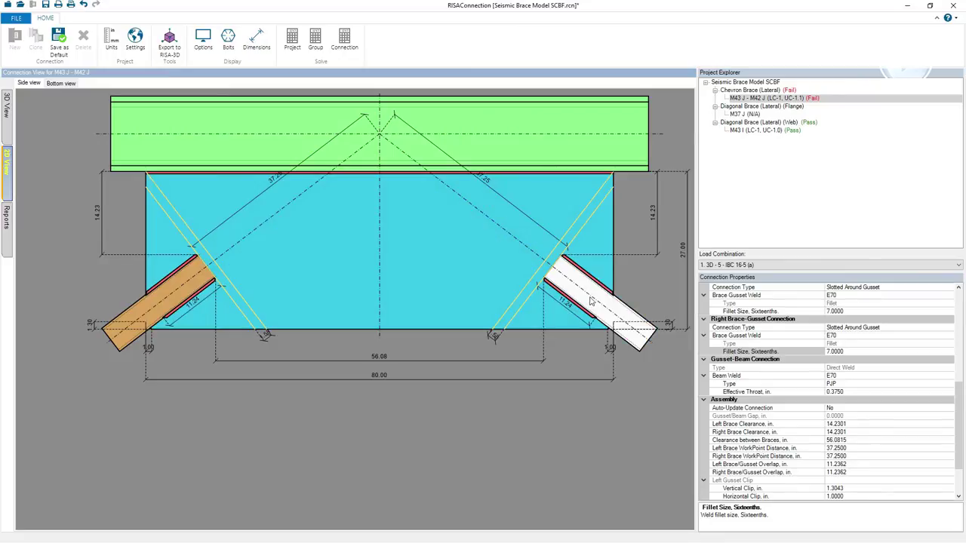
pyautogui.click(6, 226)
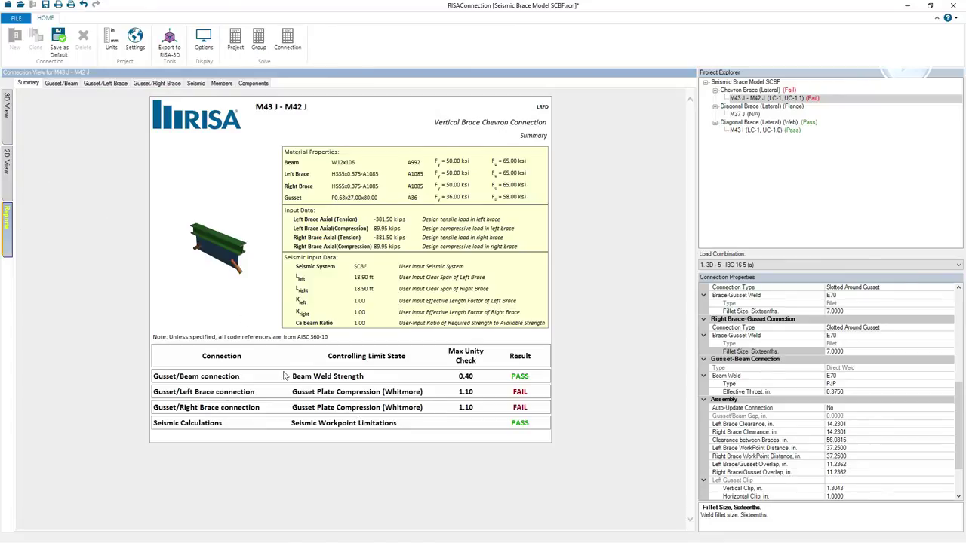
# Set the chevron gusset plate's thickness to 0.75 in. in the 3D view and re-solve the connection
pyautogui.click(117, 85)
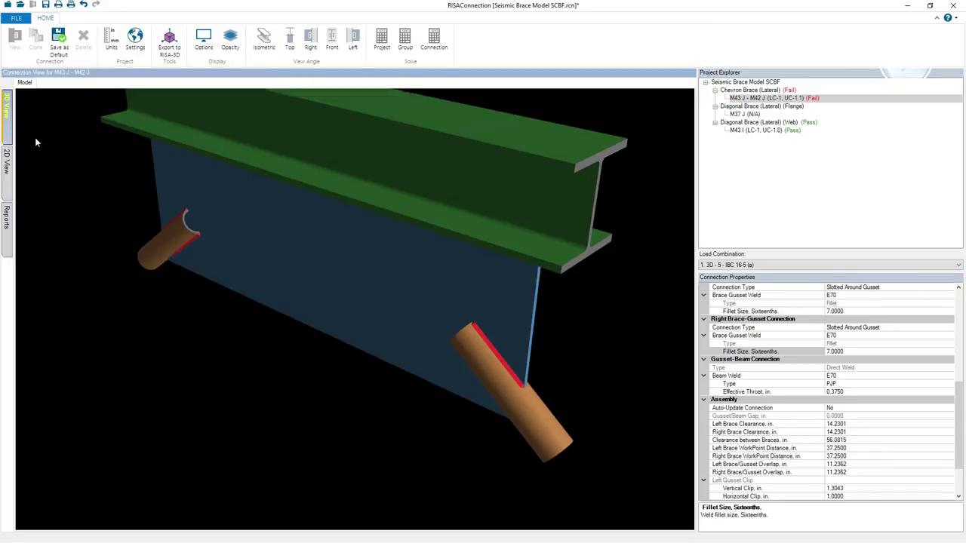
pyautogui.click(6, 114)
pyautogui.click(438, 313)
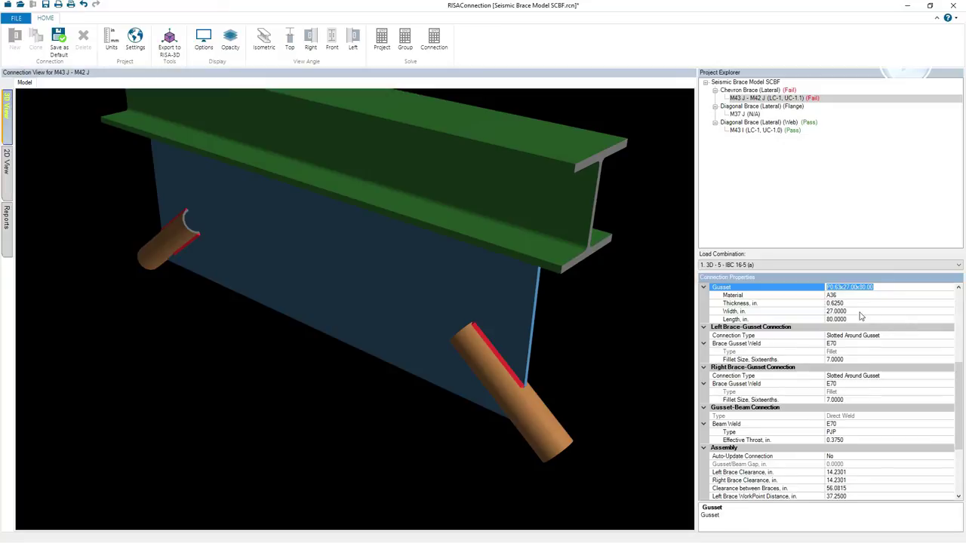
pyautogui.click(835, 303)
pyautogui.write('0.75')
pyautogui.press('Return')
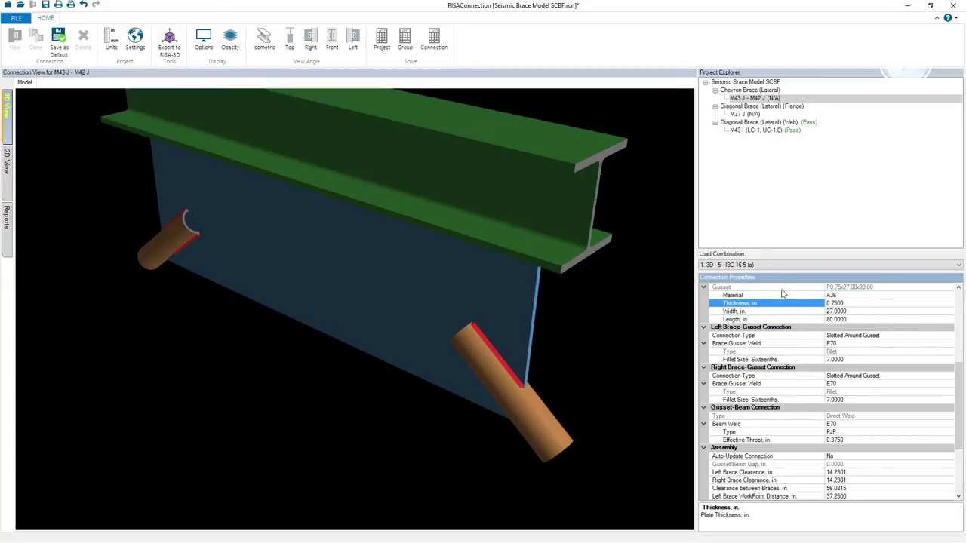
pyautogui.click(434, 42)
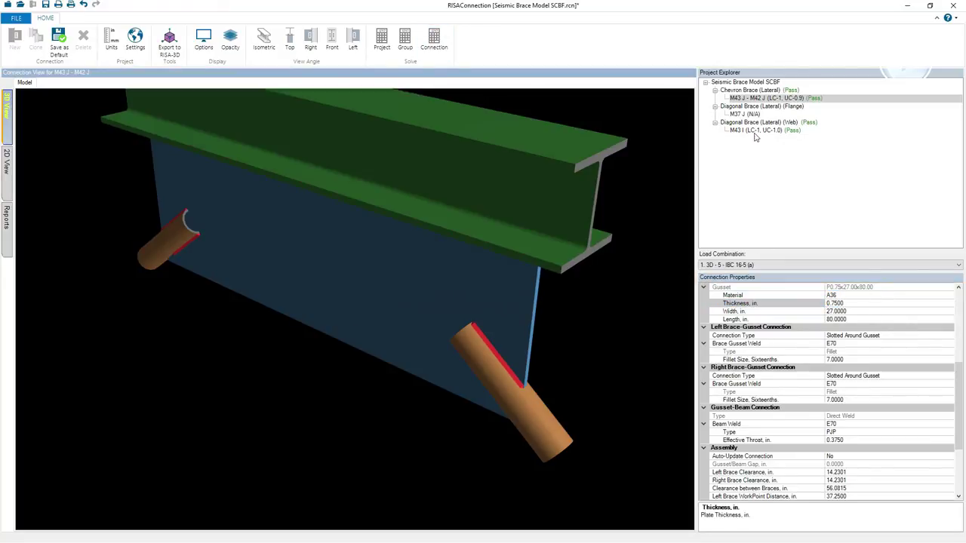
# Solve the M37 J diagonal brace connection and export the connection results to RISA-3D
pyautogui.click(736, 114)
pyautogui.click(434, 42)
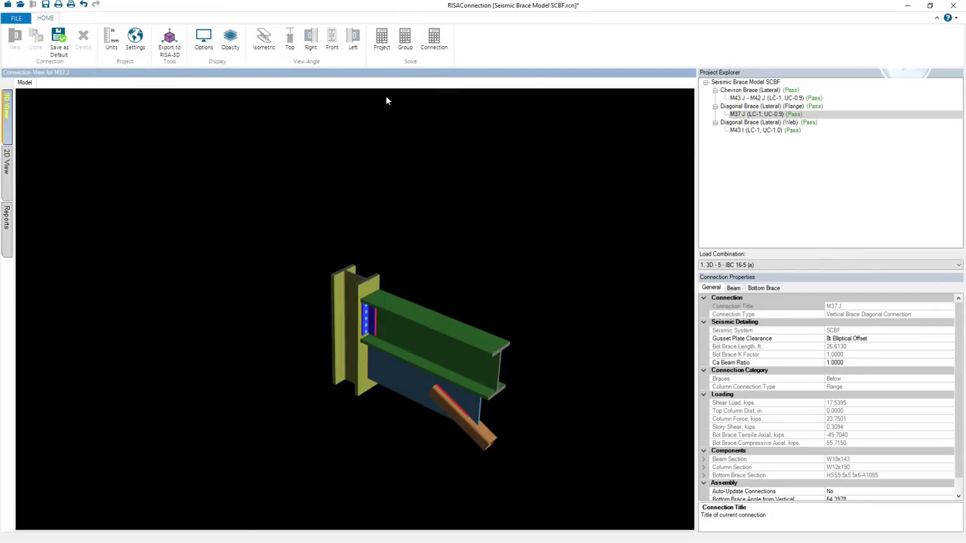
pyautogui.click(169, 41)
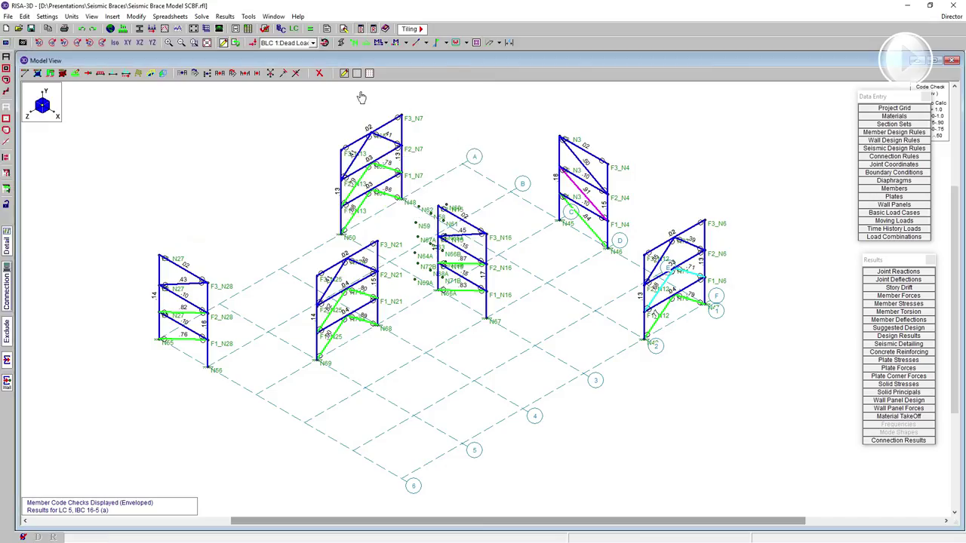
# Display the connection results on the members in the RISA-3D model view and inspect the braced frames' connection checks
pyautogui.click(427, 43)
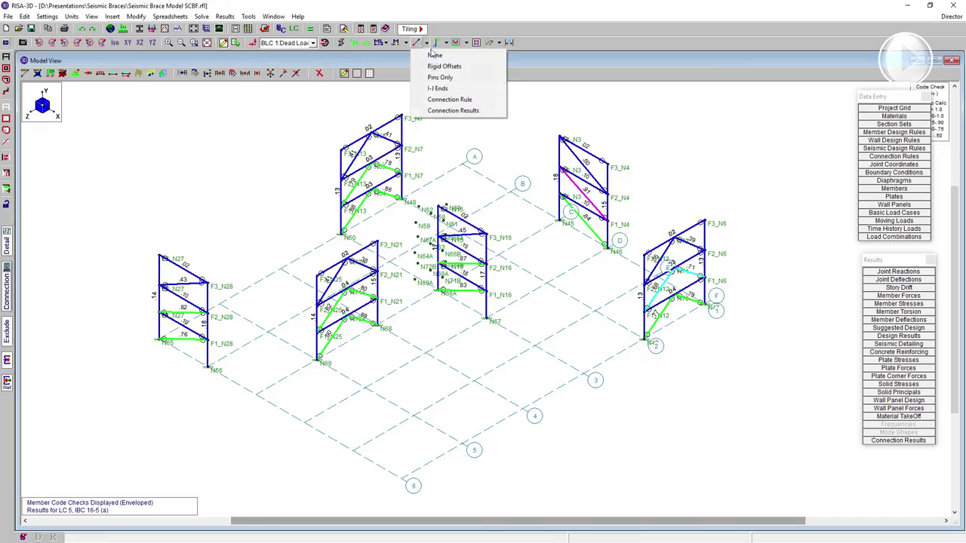
pyautogui.click(462, 111)
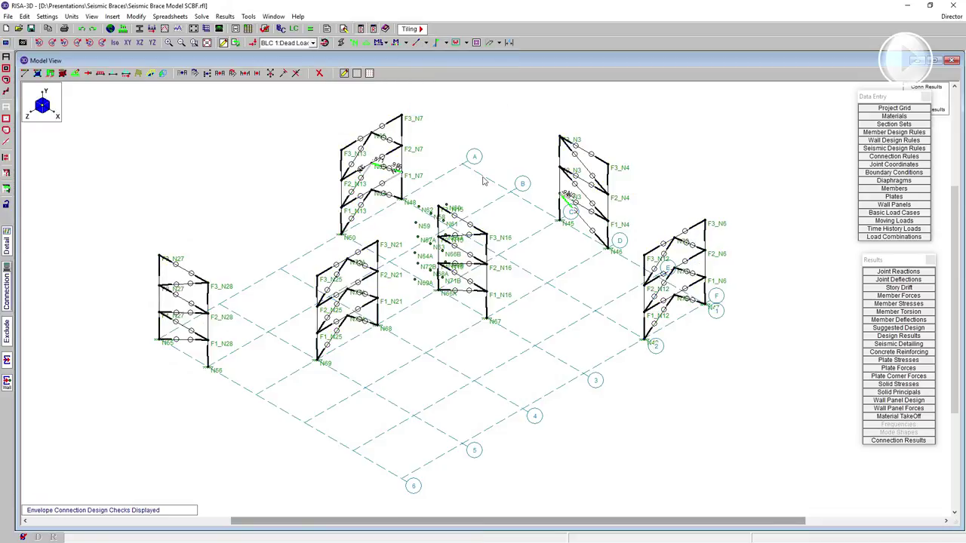
pyautogui.scroll(-3, 618, 214)
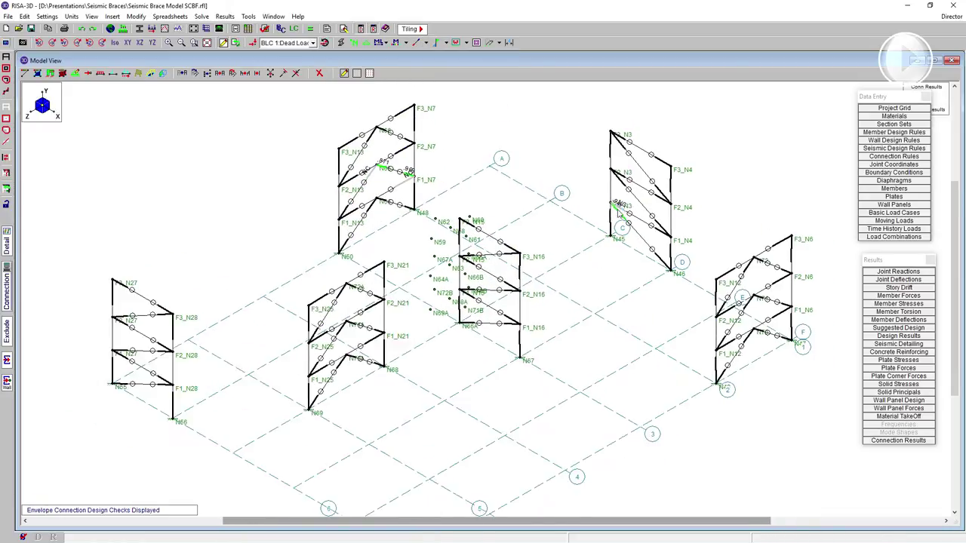
pyautogui.scroll(1, 619, 213)
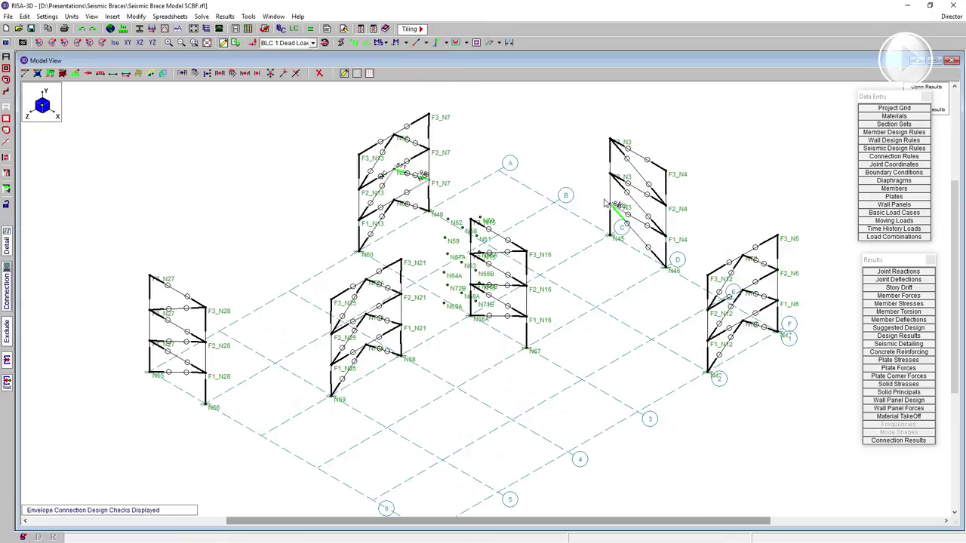
pyautogui.scroll(-2, 531, 185)
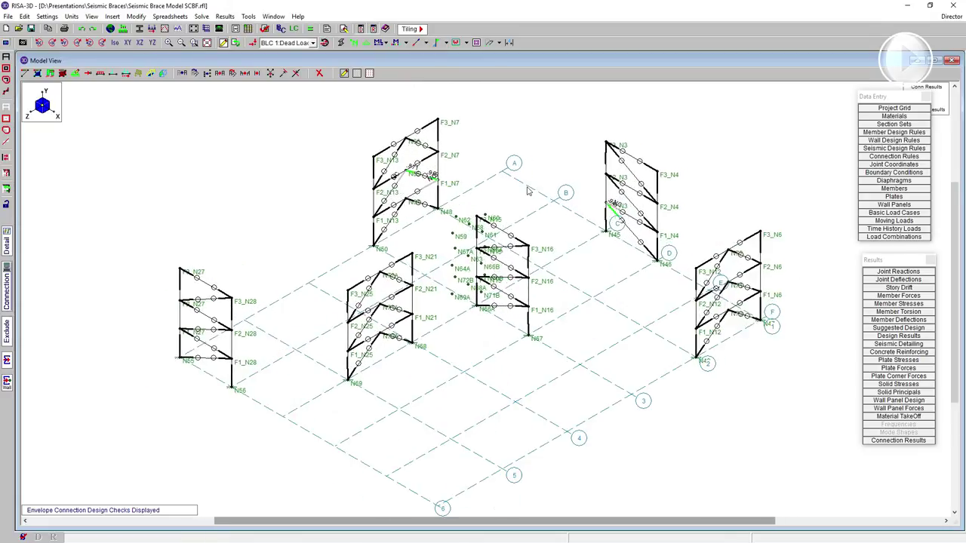
pyautogui.scroll(1, 526, 191)
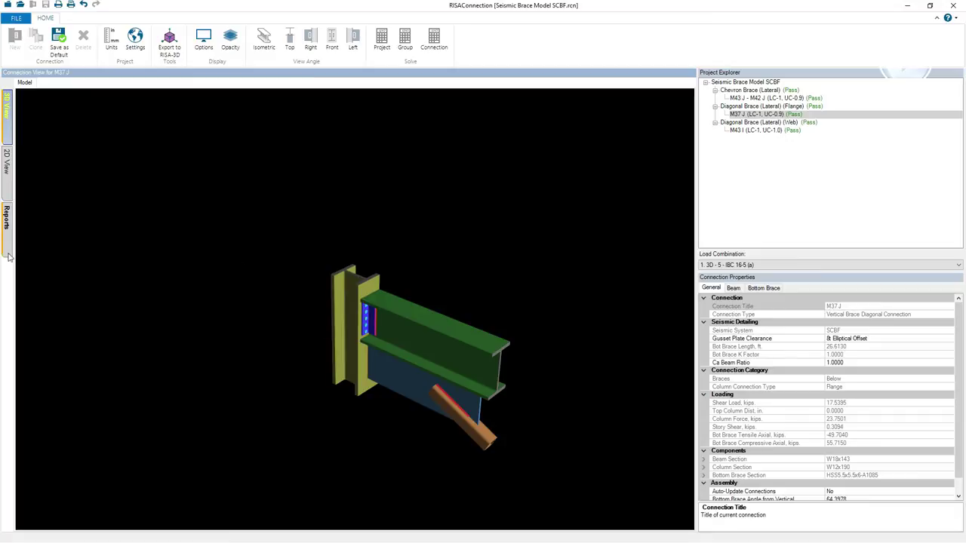
# Switch back to RISAConnection and review M37 J's summary and seismic reports, expanding the load case S1 and S2 load distributions
pyautogui.click(6, 226)
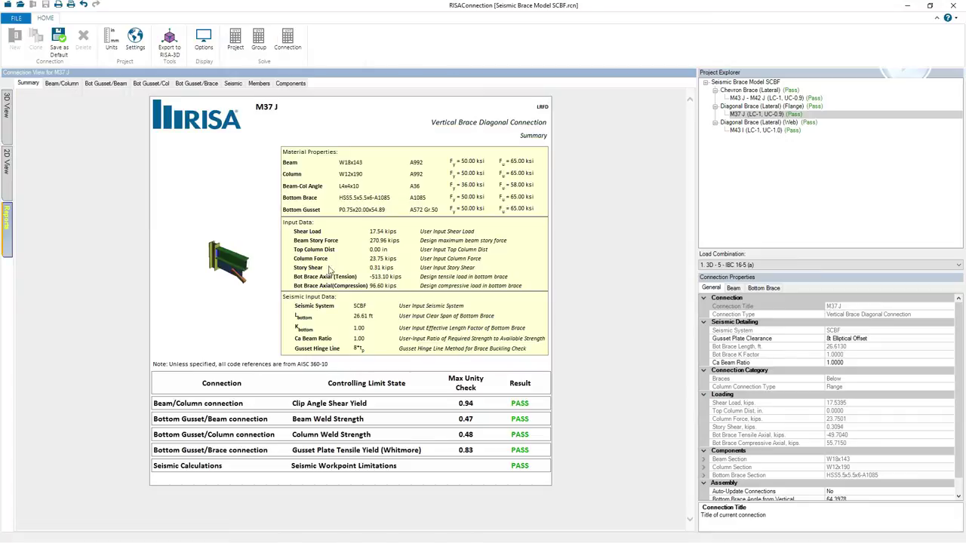
pyautogui.click(230, 84)
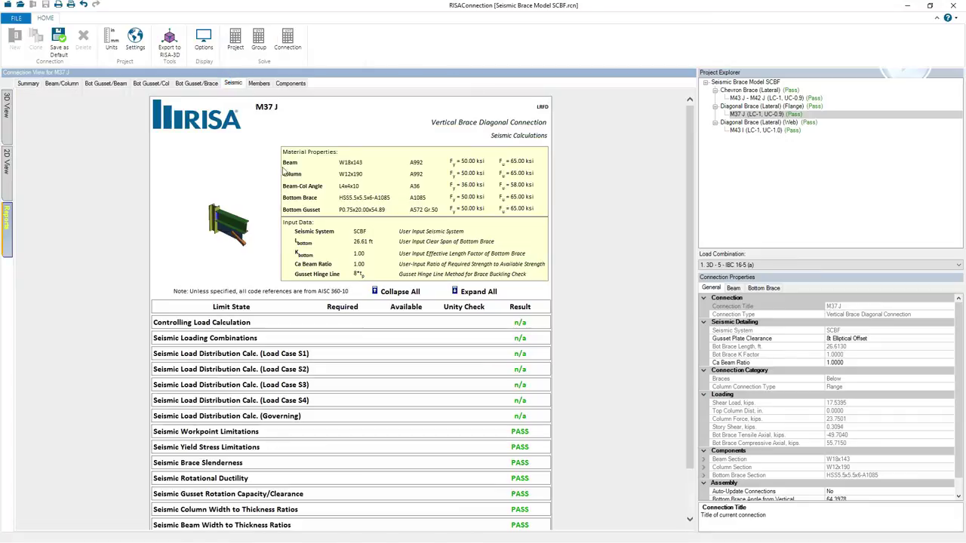
pyautogui.click(230, 359)
pyautogui.scroll(-4, 317, 324)
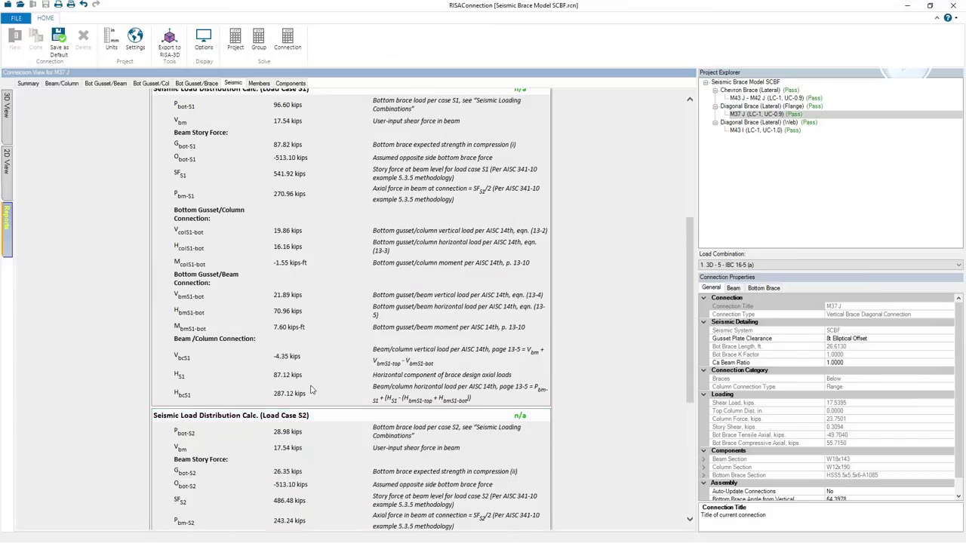
pyautogui.scroll(-6, 312, 390)
# Expand the seismic rotational ductility, gusset rotation clearance, yield stress and workpoint limitation checks in M37 J's report
pyautogui.click(305, 413)
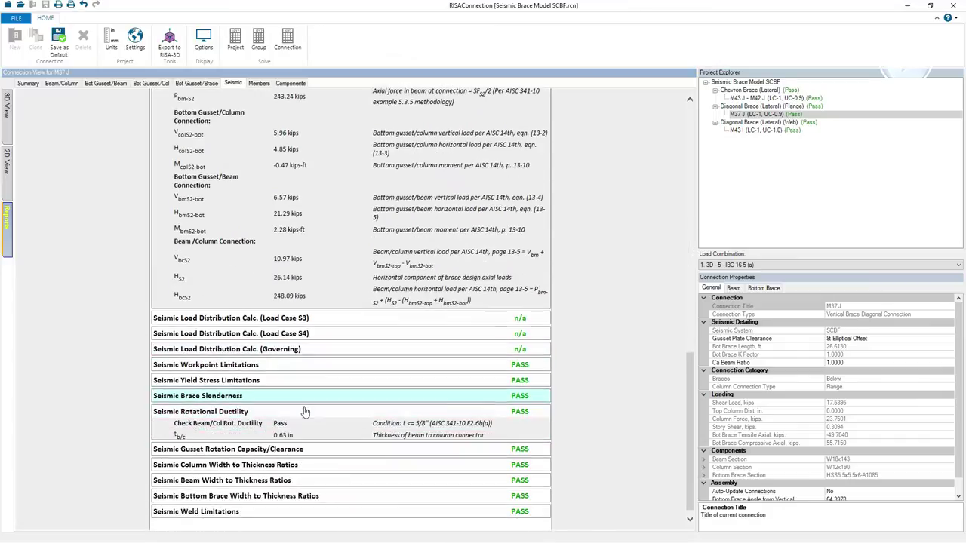
pyautogui.scroll(-1, 305, 412)
pyautogui.click(294, 442)
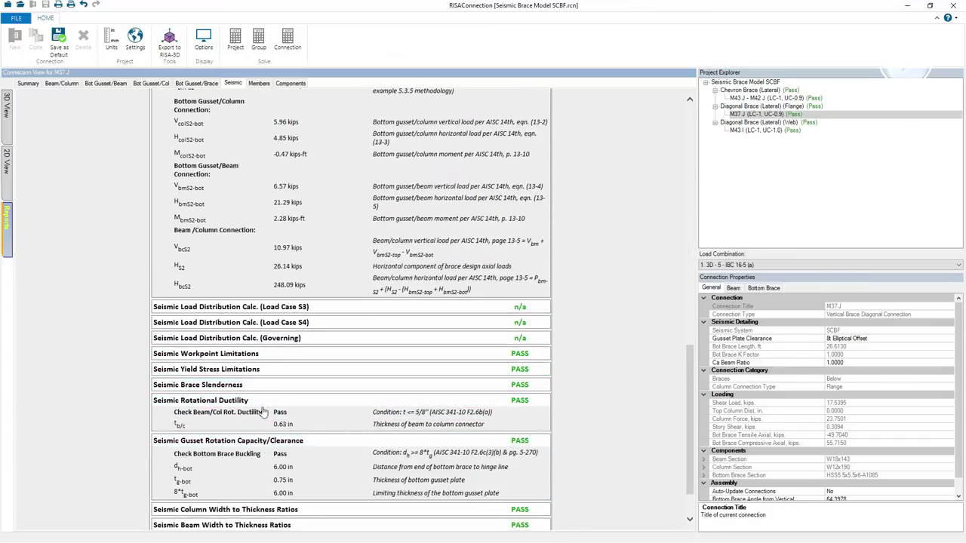
pyautogui.click(242, 369)
pyautogui.click(262, 354)
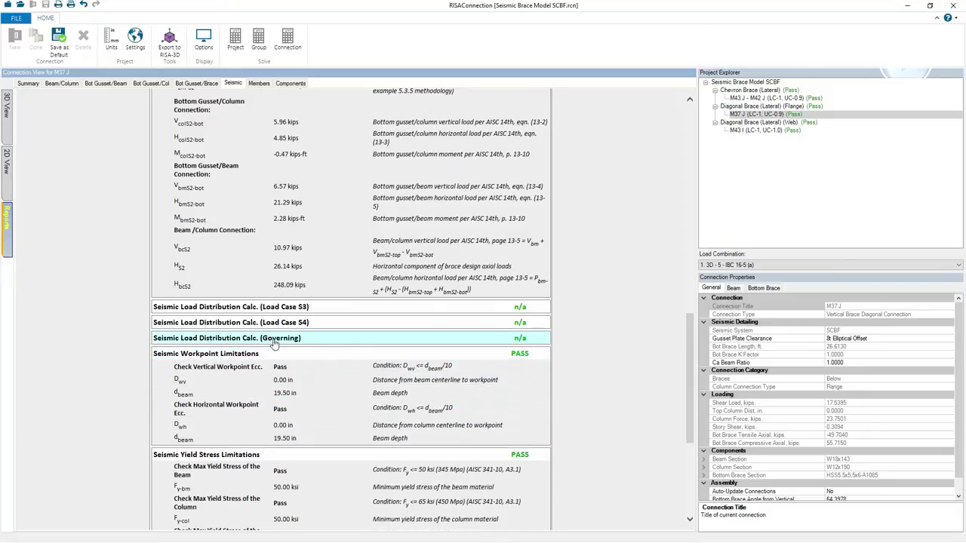
# Examine the governing seismic load distribution and the controlling load calculation in M37 J's seismic report
pyautogui.click(274, 341)
pyautogui.scroll(-3, 287, 350)
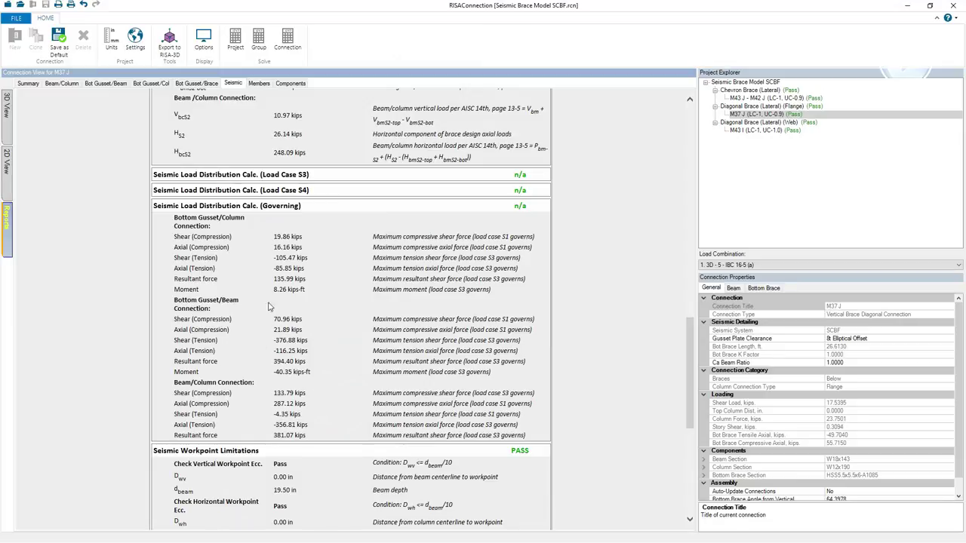
pyautogui.moveTo(687, 336); pyautogui.dragTo(698, 103)
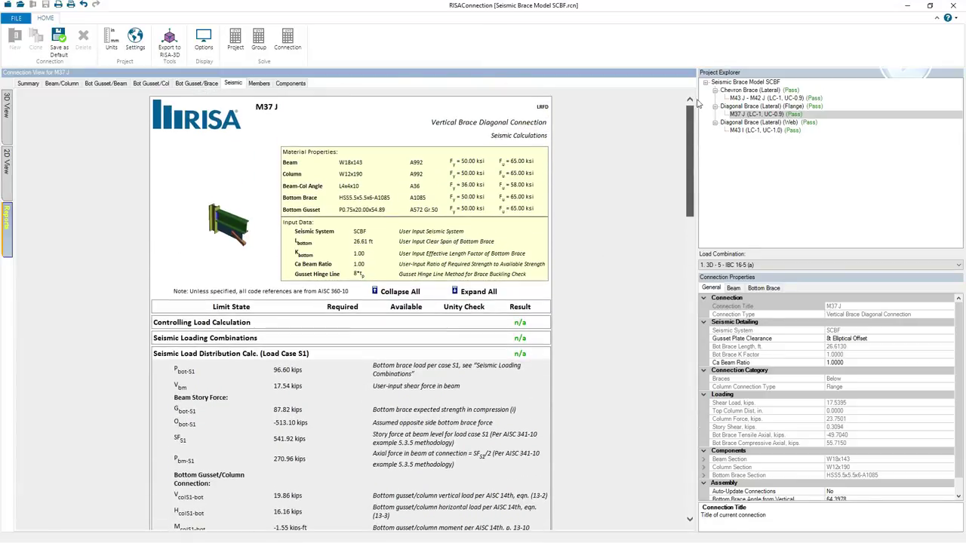
pyautogui.click(212, 324)
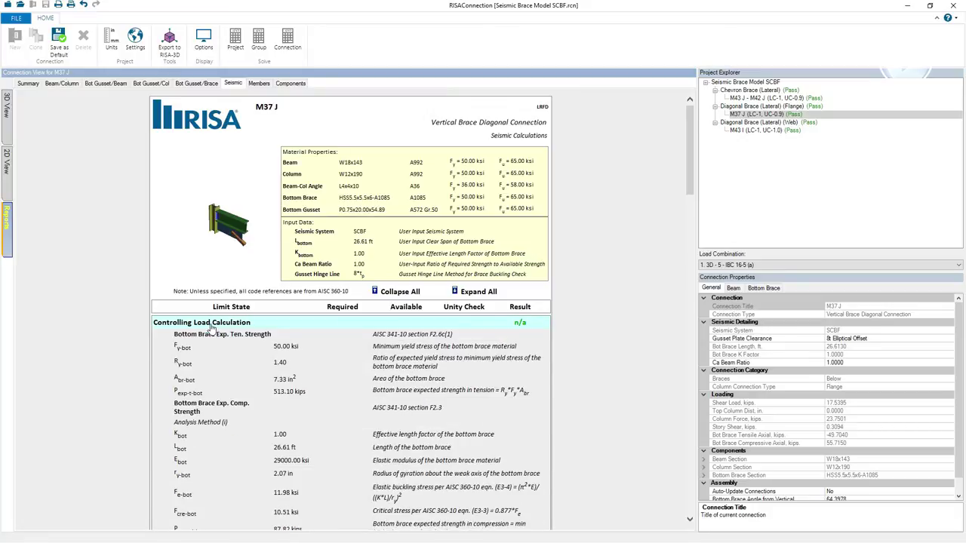
pyautogui.scroll(-3, 209, 321)
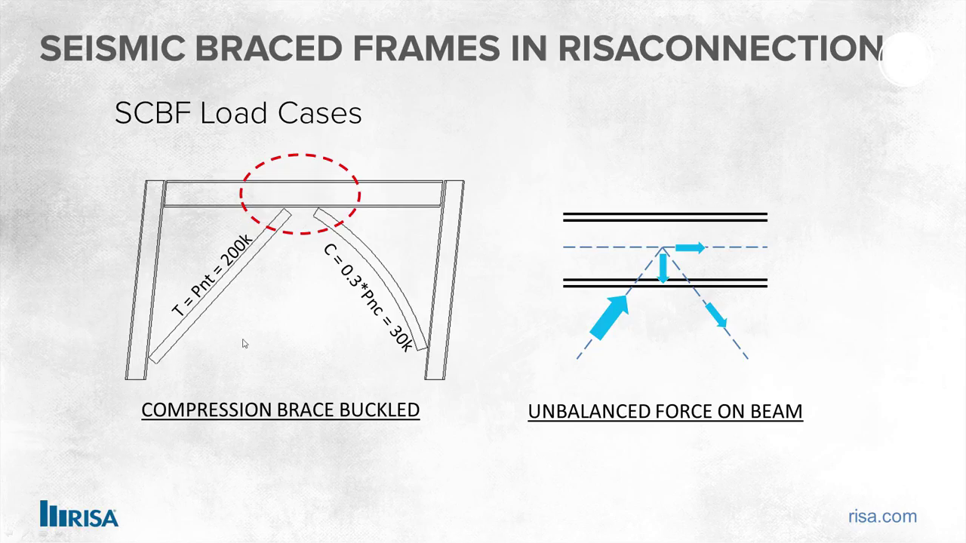
pyautogui.click(349, 332)
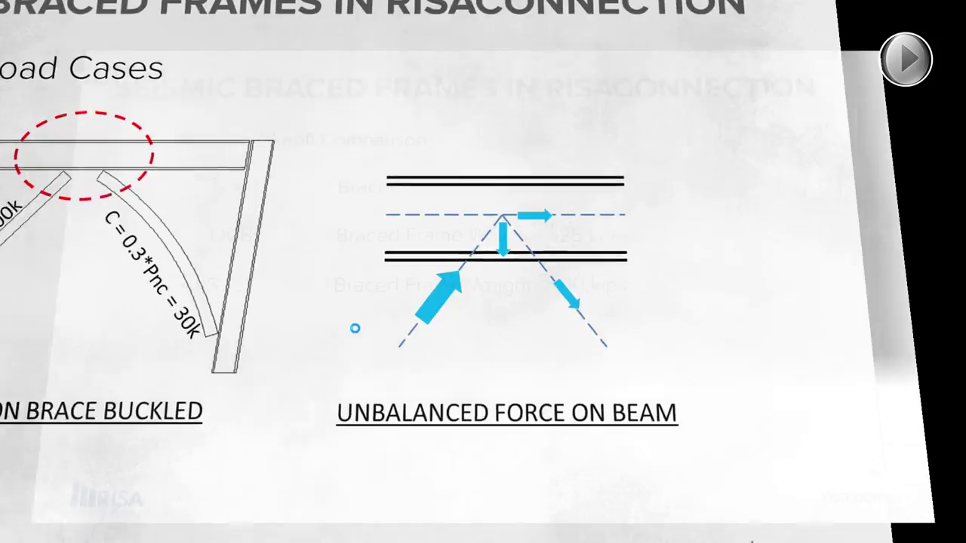